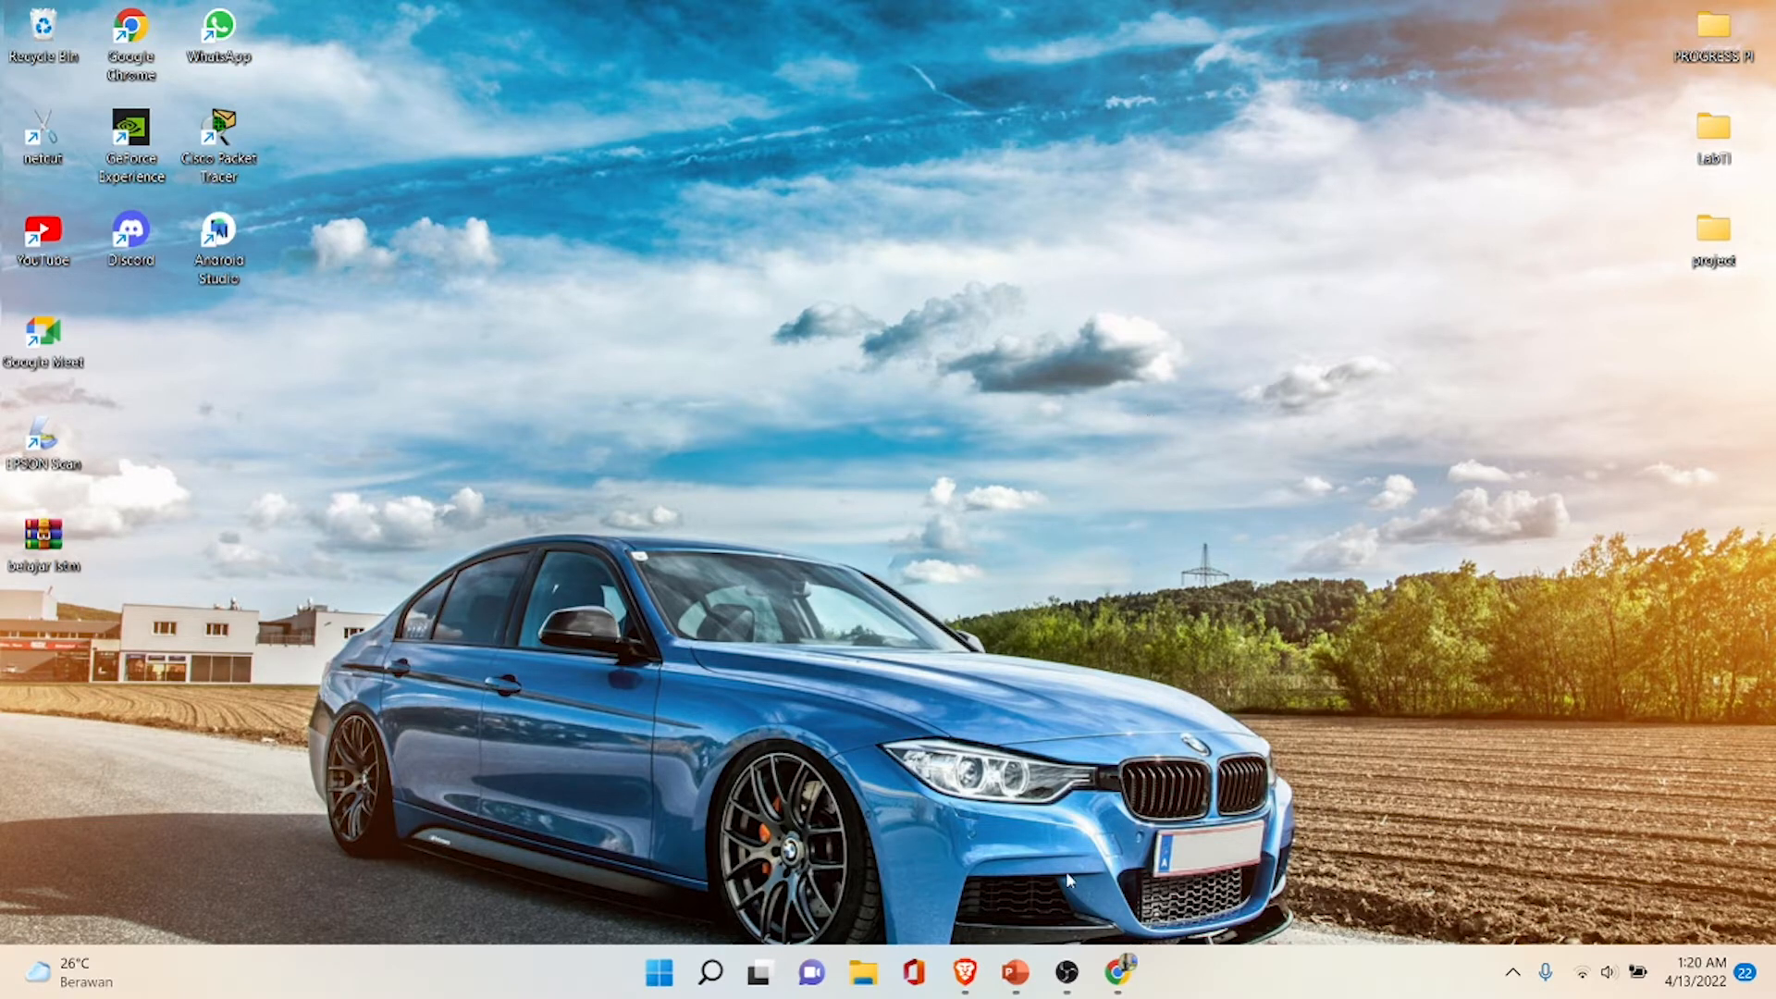
- Switch to the Figma file open in Chrome and look over the Home-Welcome wireframe frame
left_click(1117, 971)
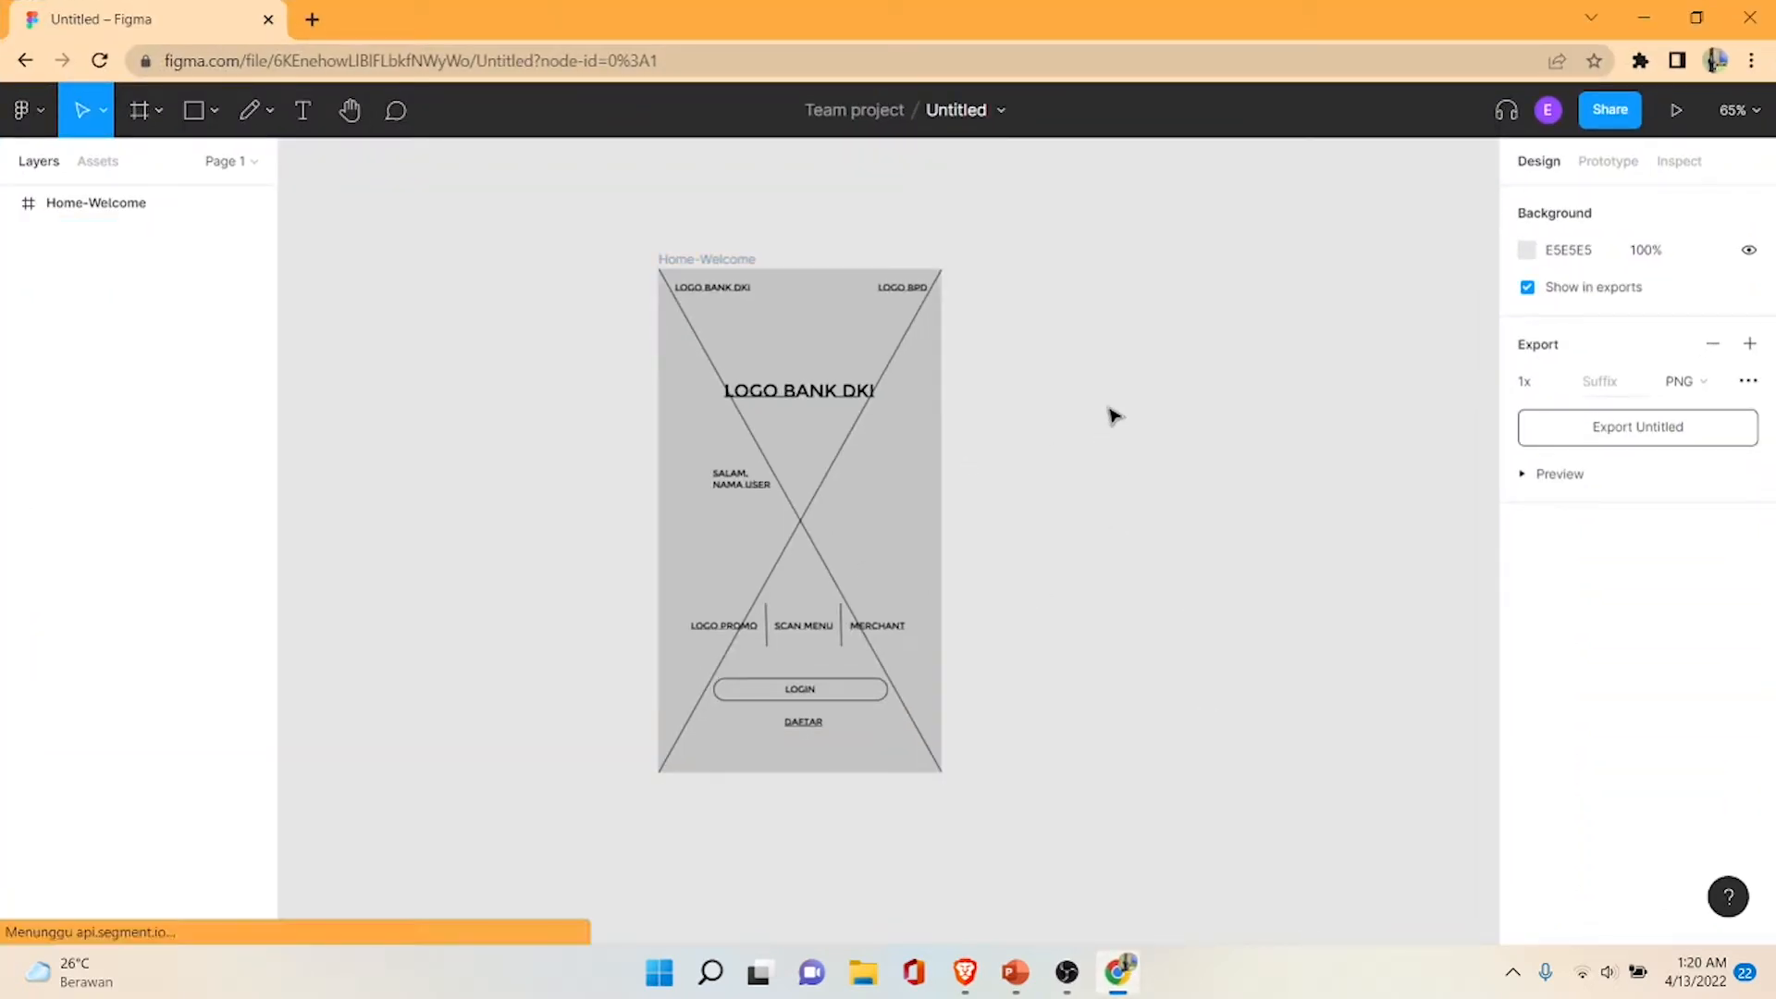
scroll(1115, 416, "right", 2)
scroll(1115, 417, "right", 1)
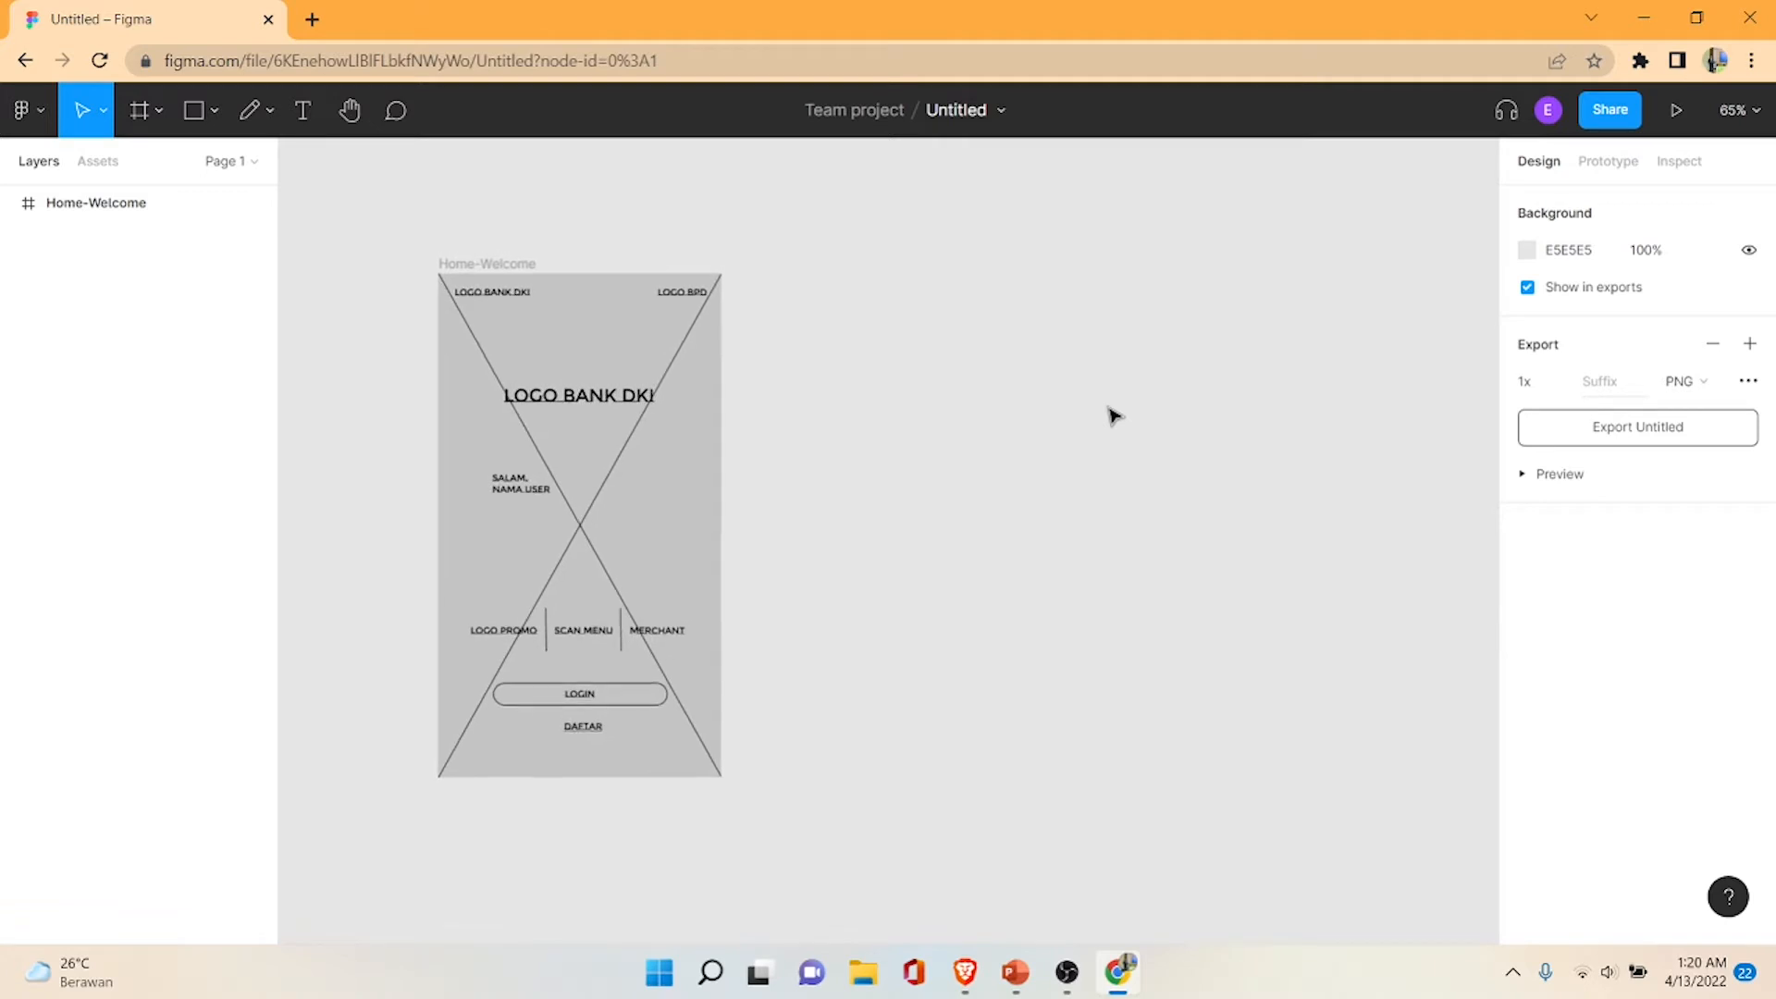
scroll(1114, 417, "up", 3)
scroll(1114, 417, "down", 4)
scroll(1115, 416, "up", 3)
scroll(1114, 416, "down", 4)
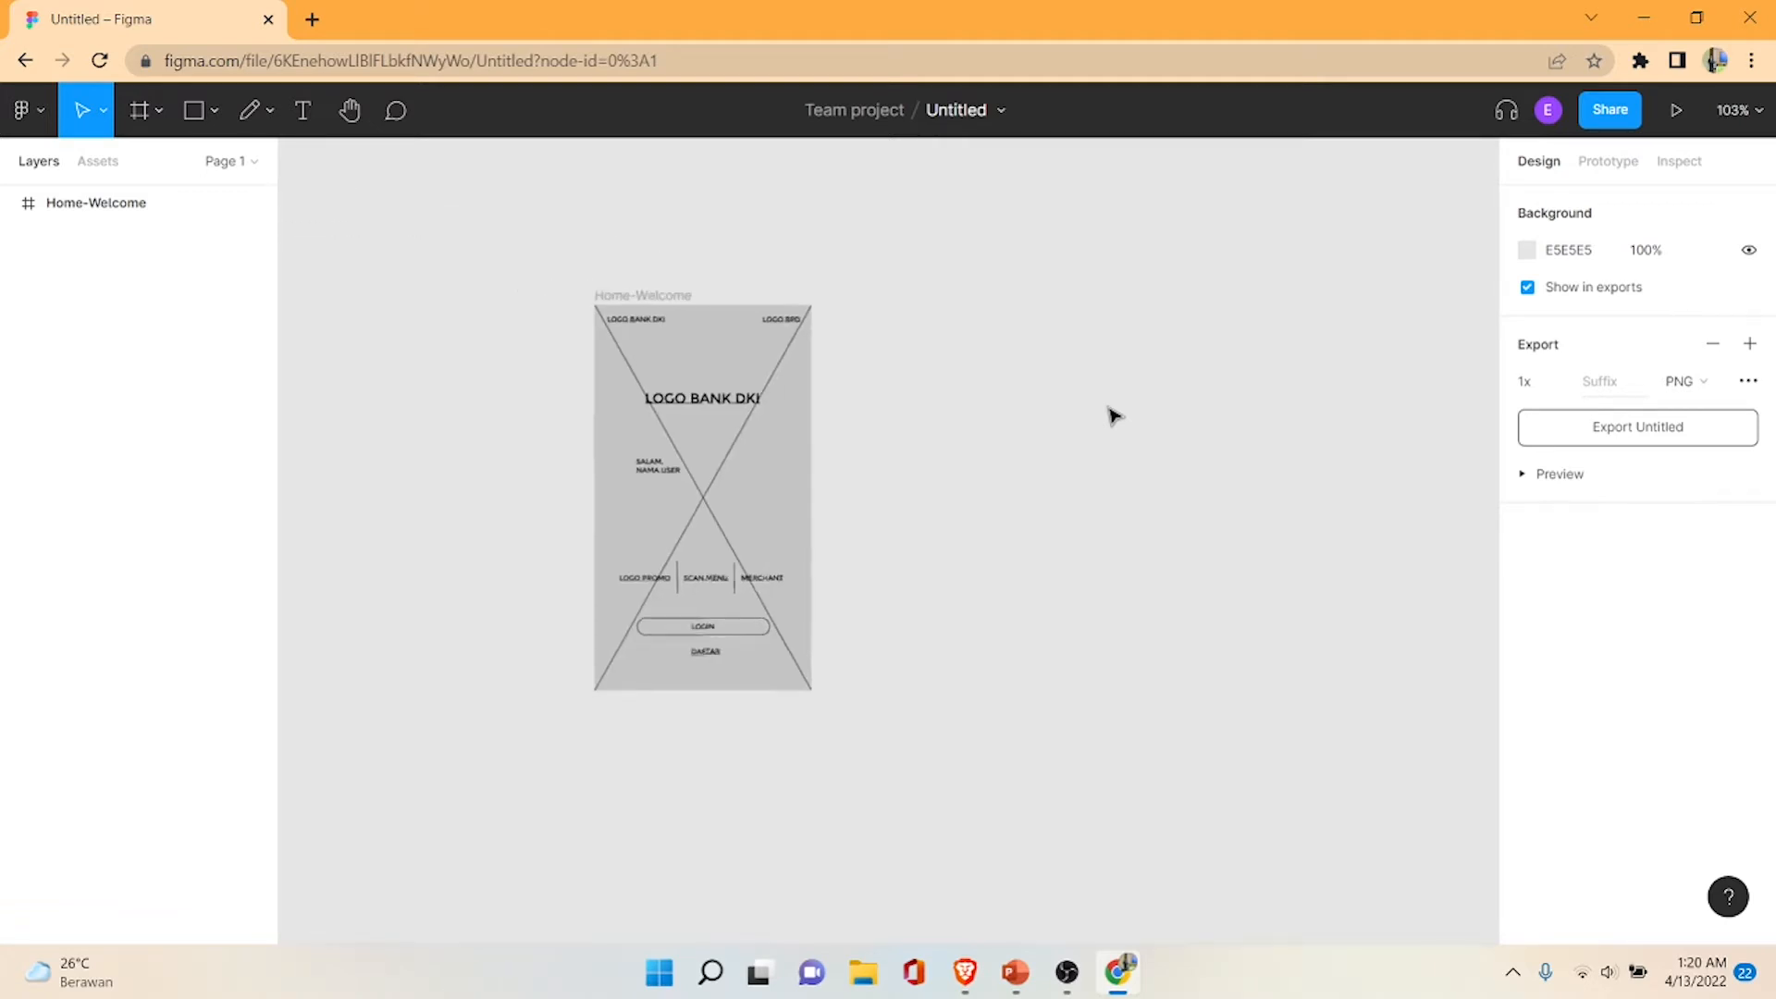
scroll(1115, 417, "up", 3)
scroll(1114, 416, "down", 3)
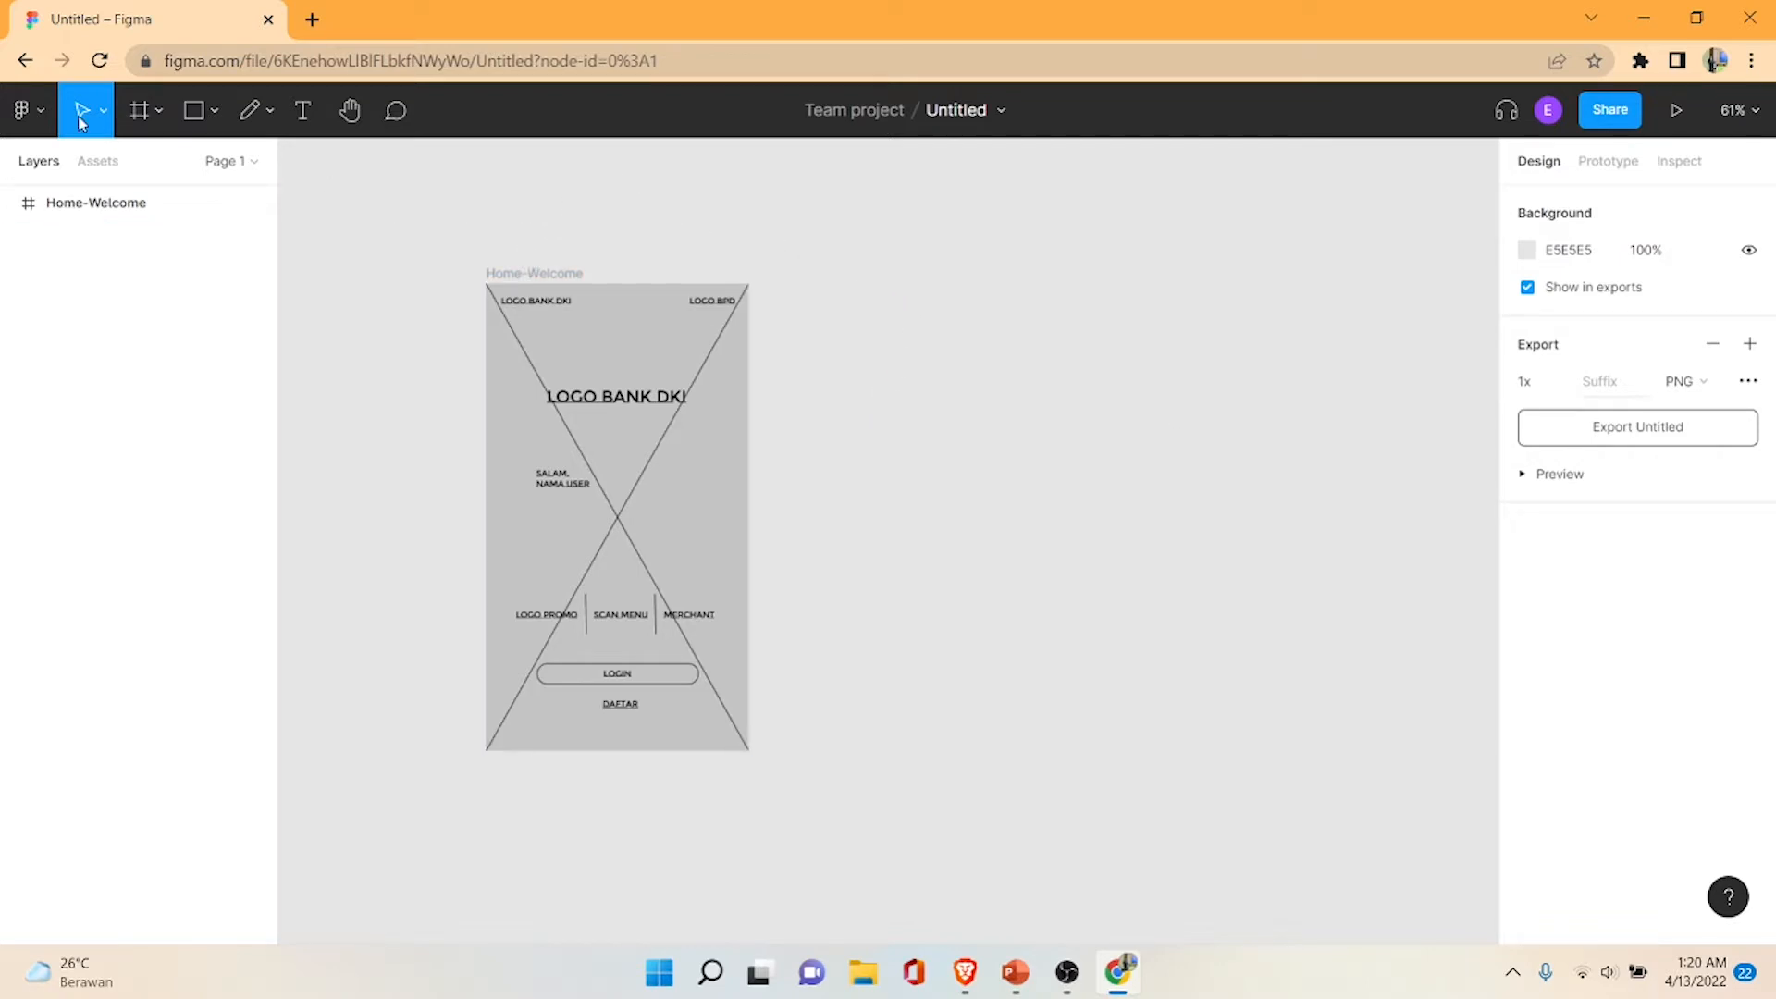
- Review the main Figma commands, the Move and Scale tool variants, and the preset phone frame sizes
left_click(28, 110)
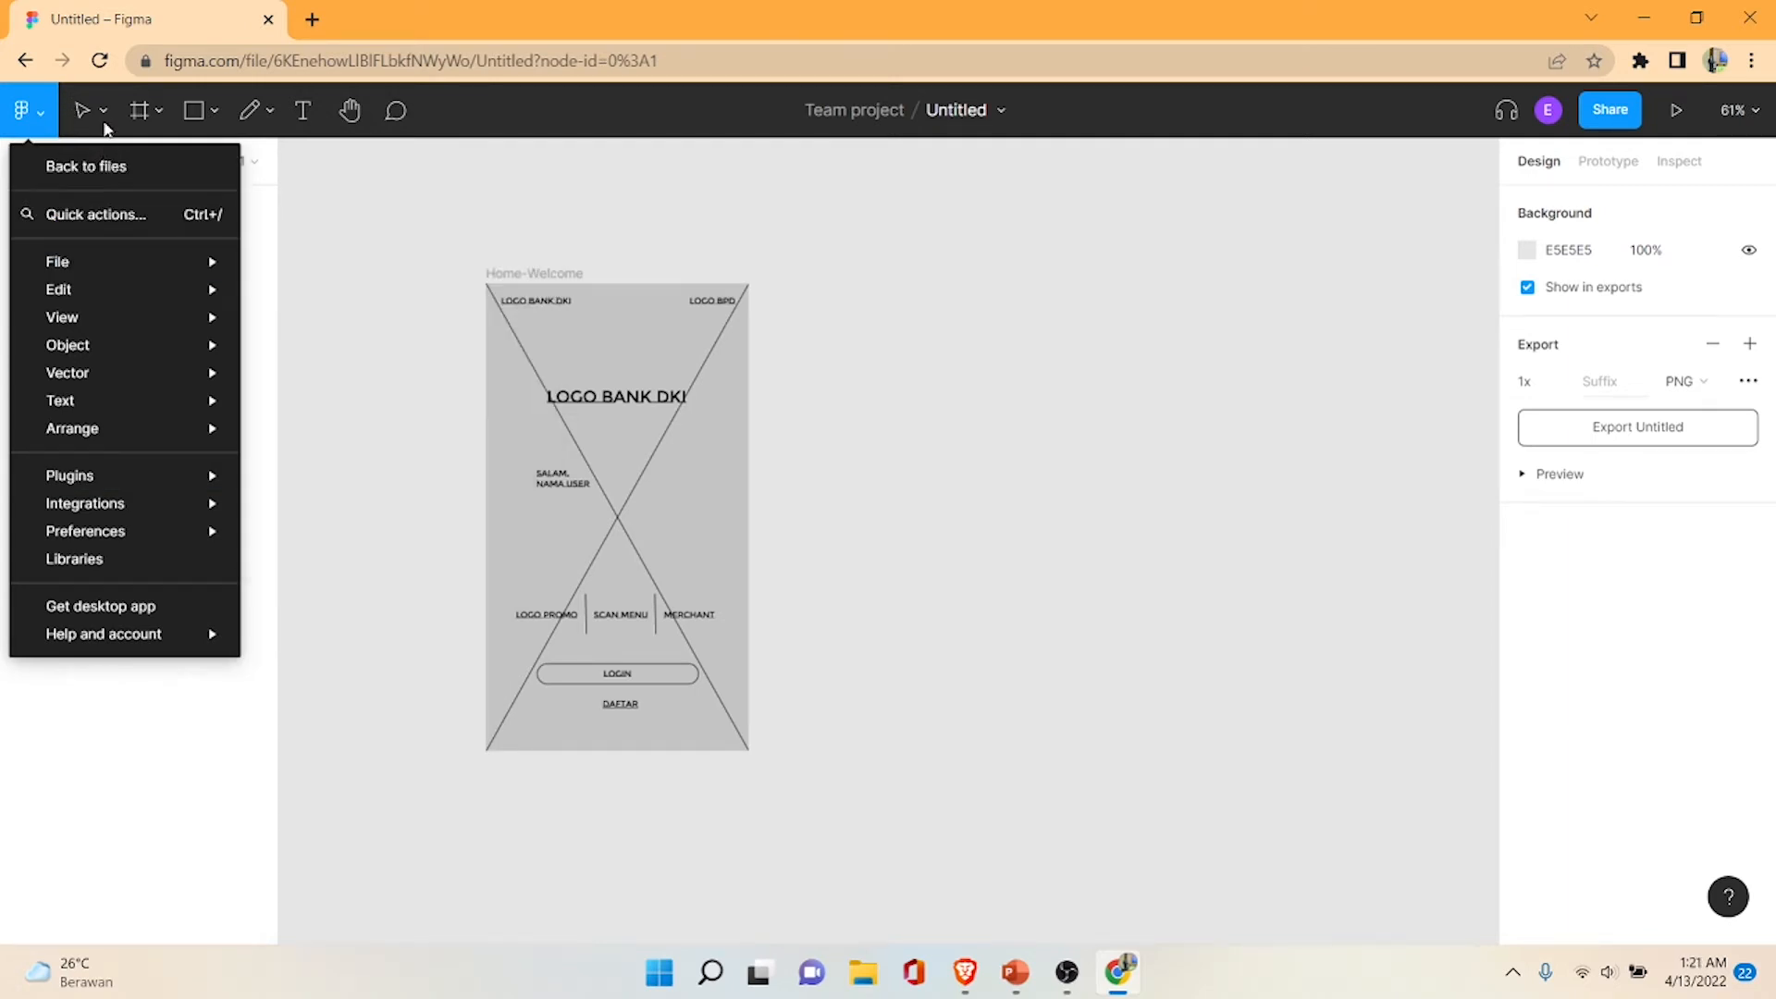
left_click(103, 120)
left_click(103, 111)
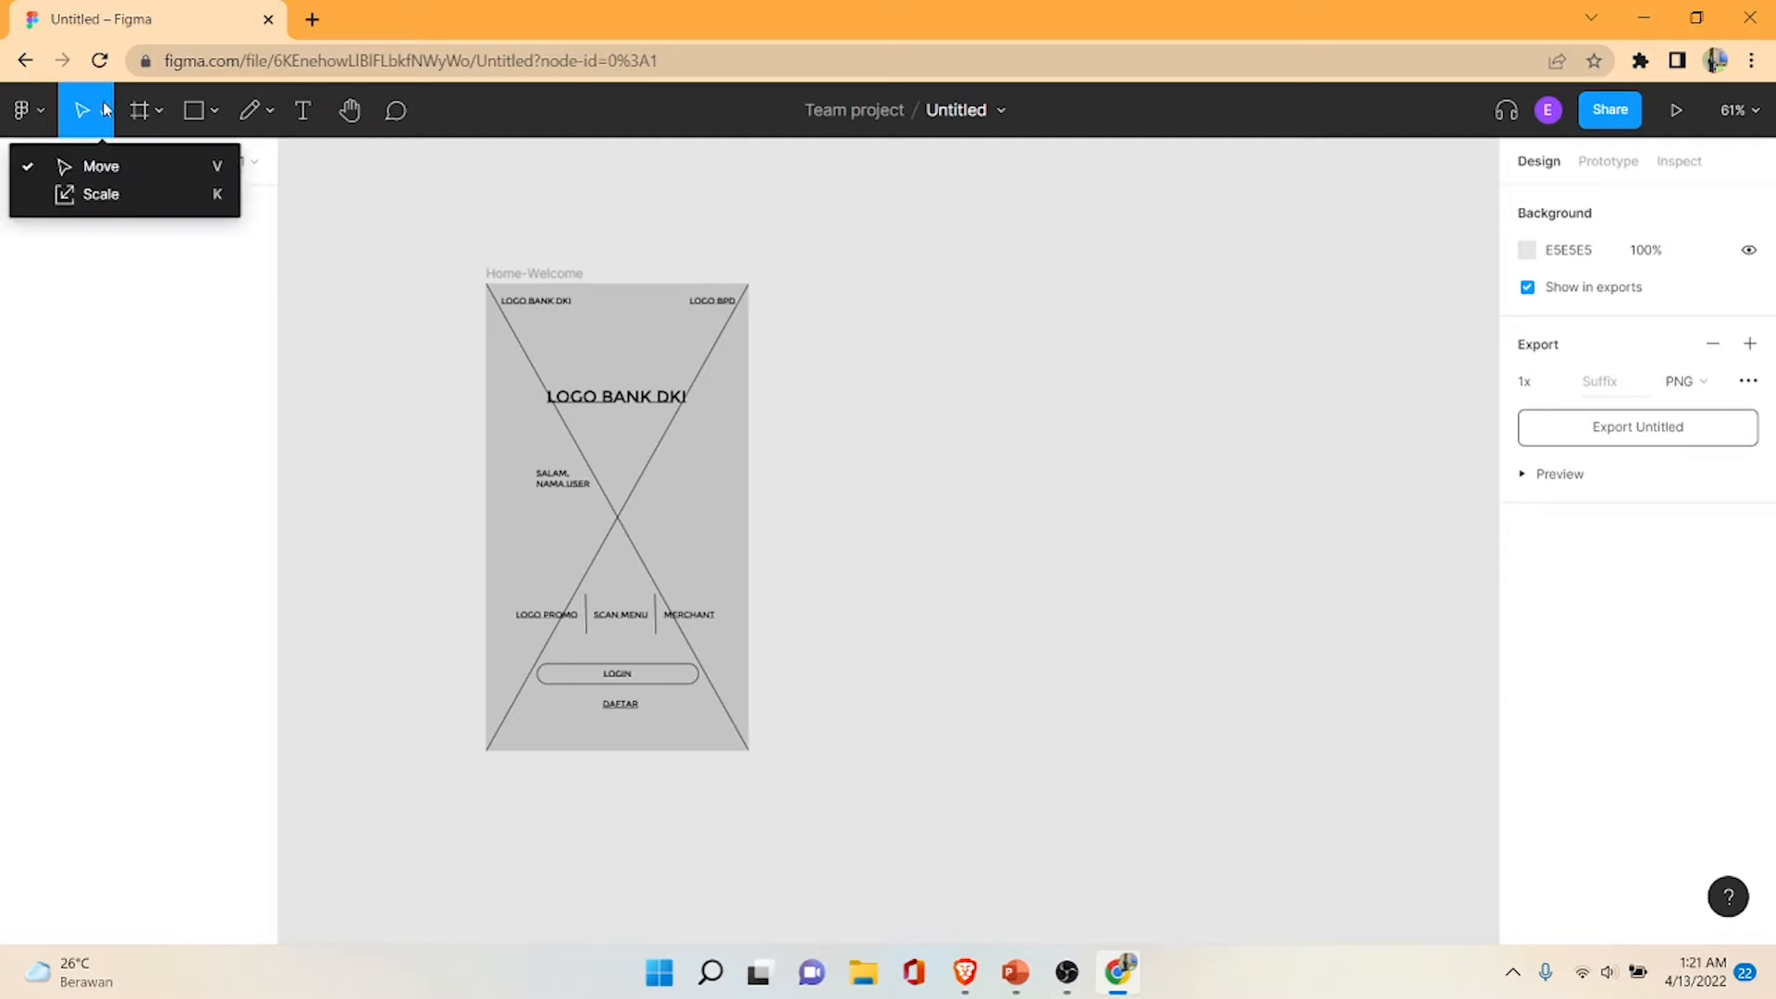
left_click(105, 106)
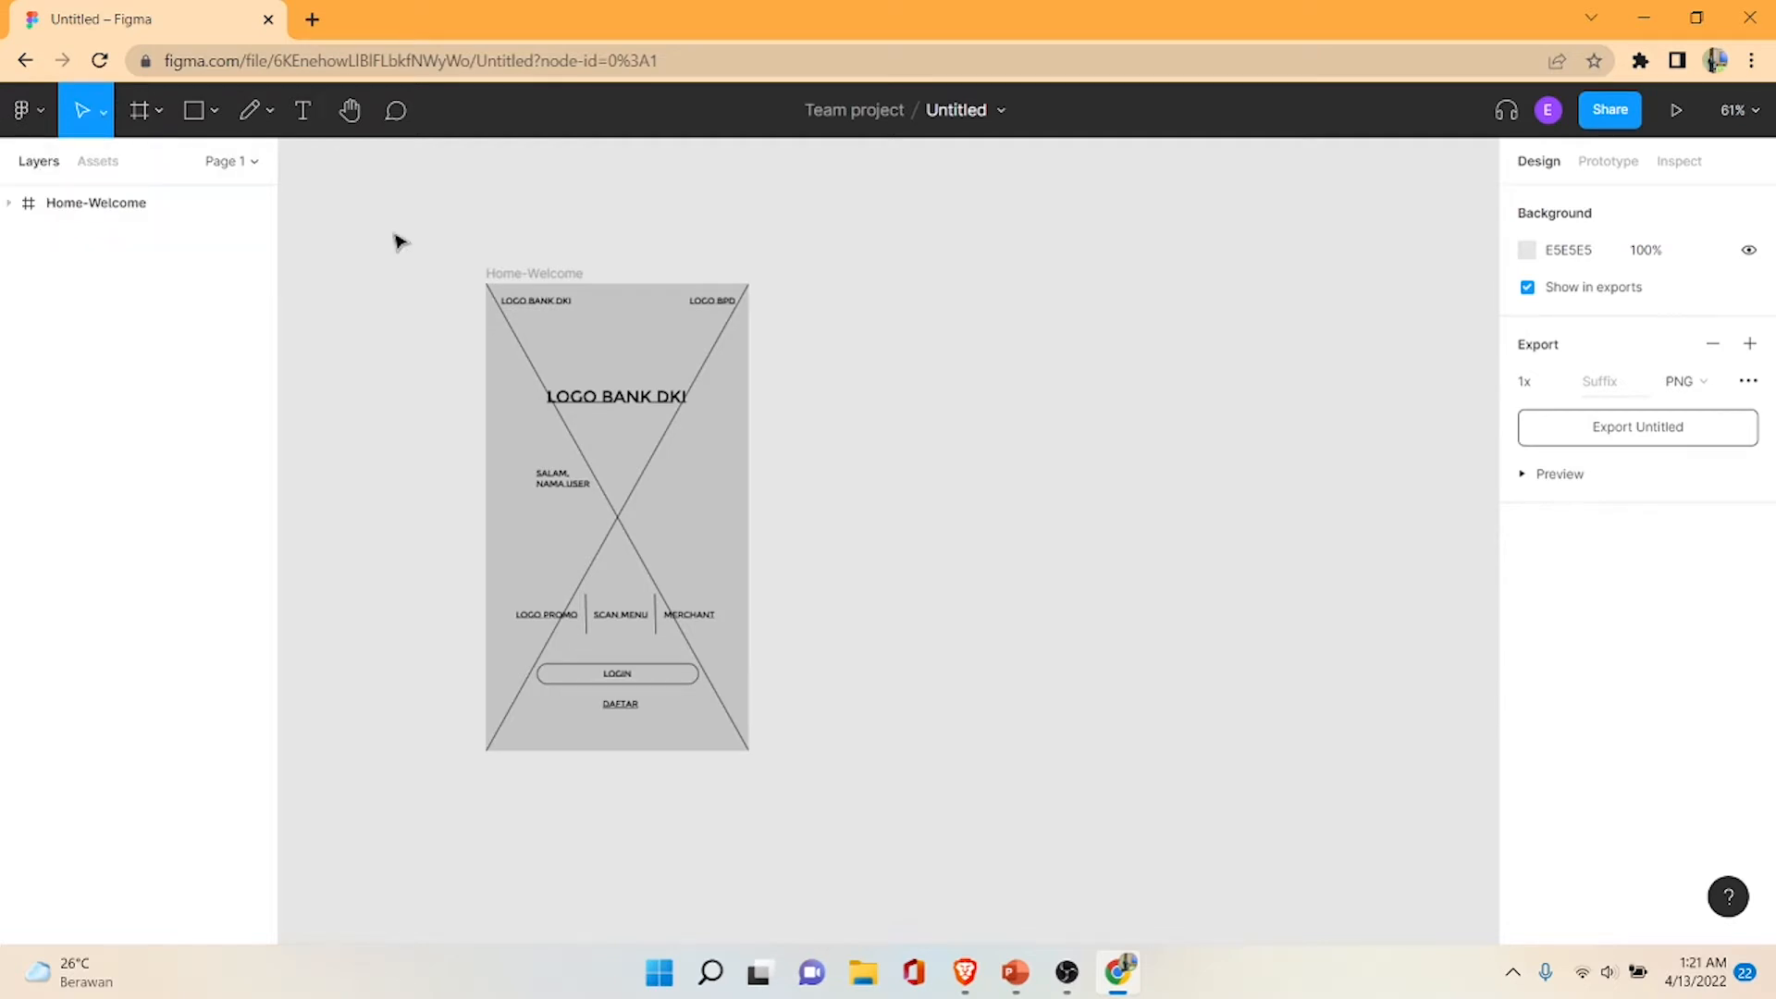
left_click(593, 366)
left_click(760, 329)
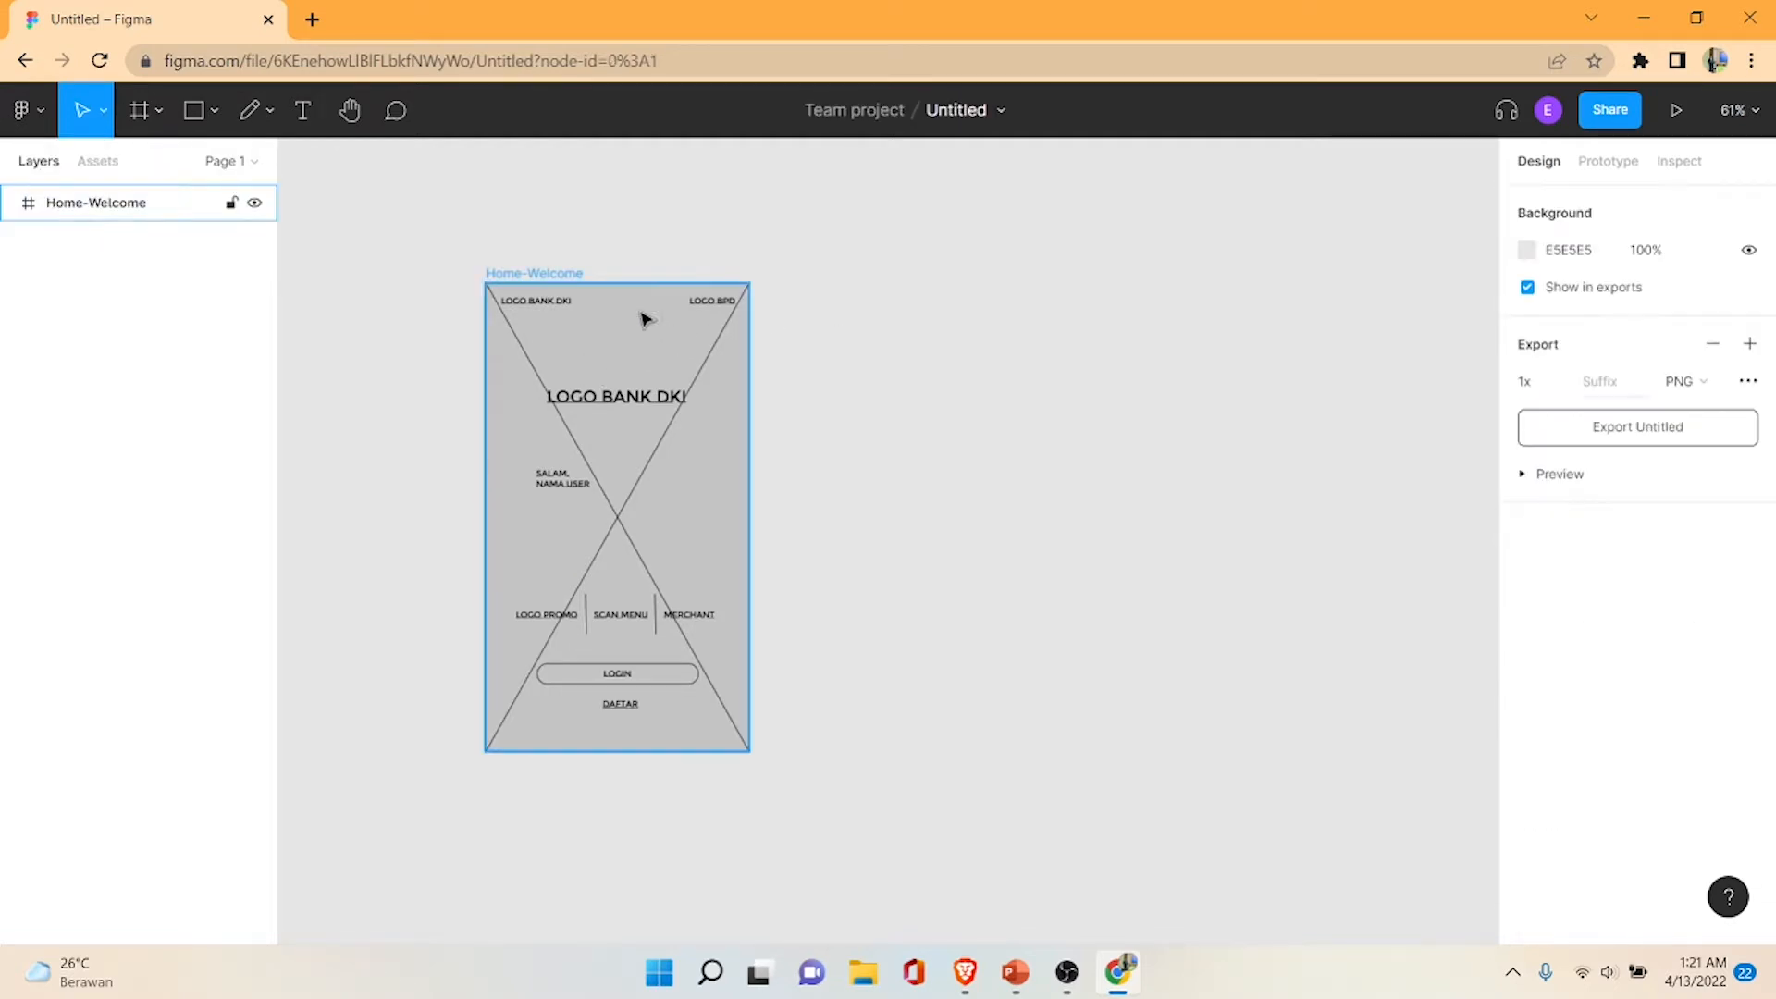
left_click(158, 113)
left_click(186, 166)
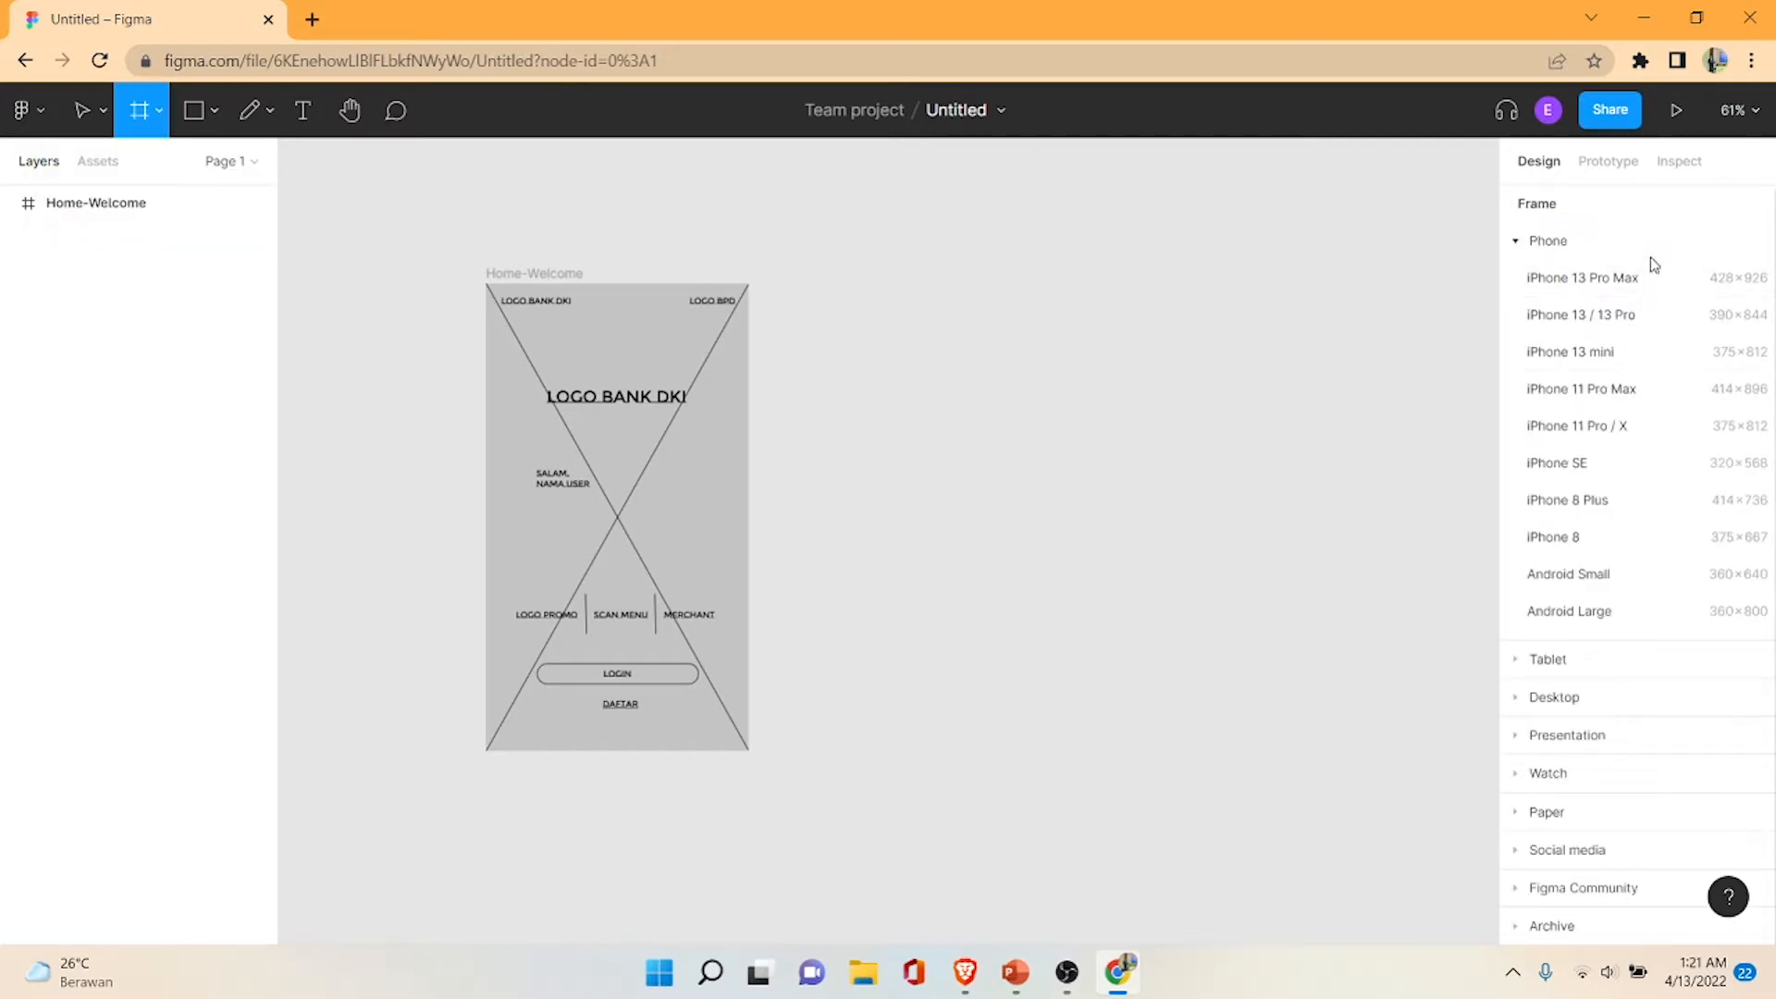
scroll(1666, 635, "down", 1)
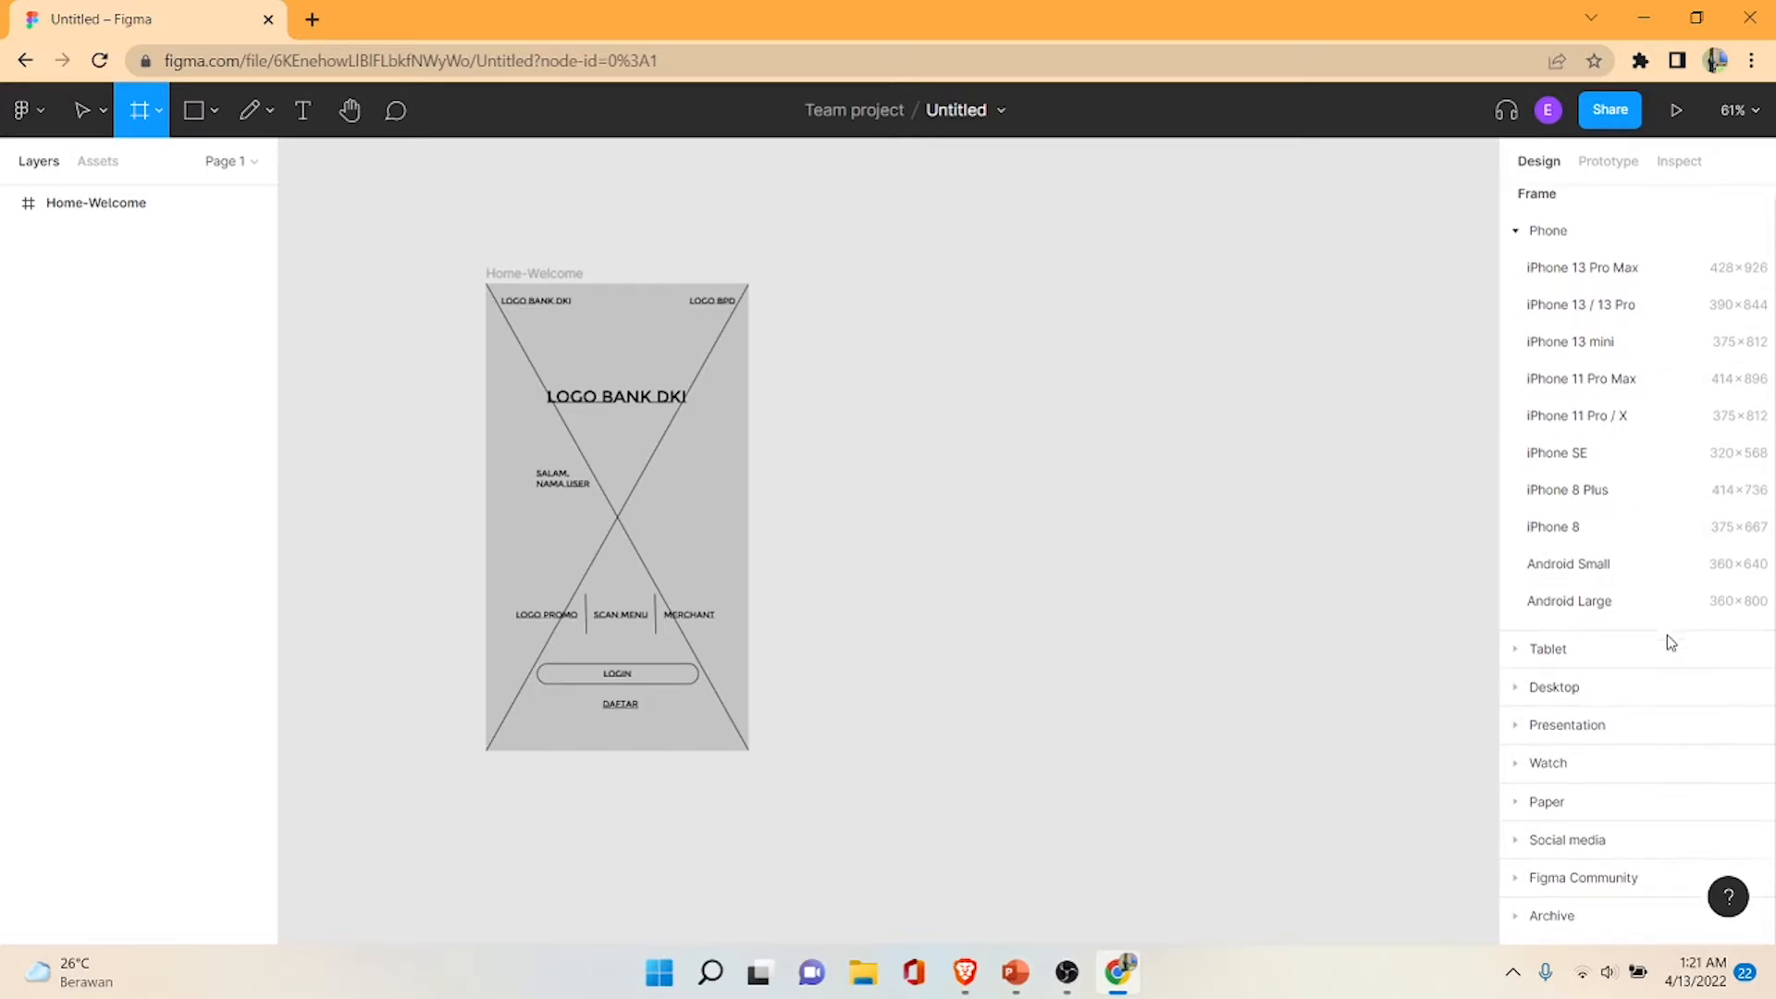
scroll(1572, 319, "up", 1)
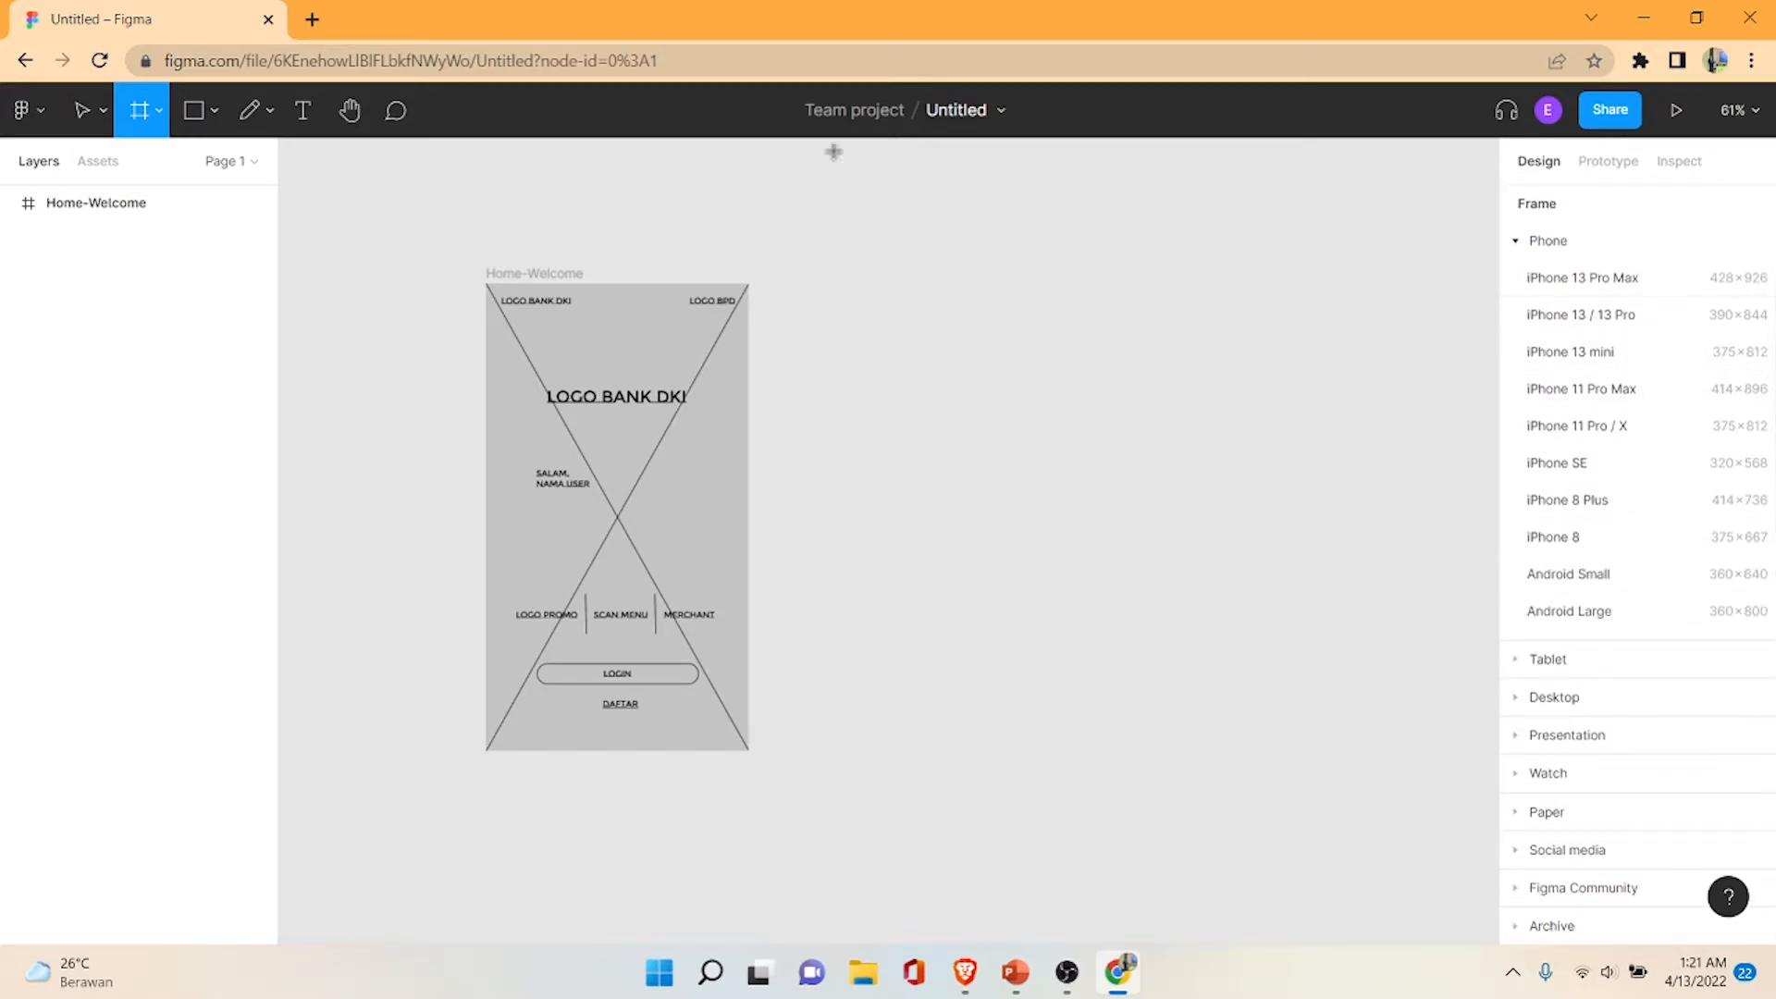
- Draw a rectangle about 168 × 165 on the empty canvas beside the Home-Welcome frame
left_click(214, 110)
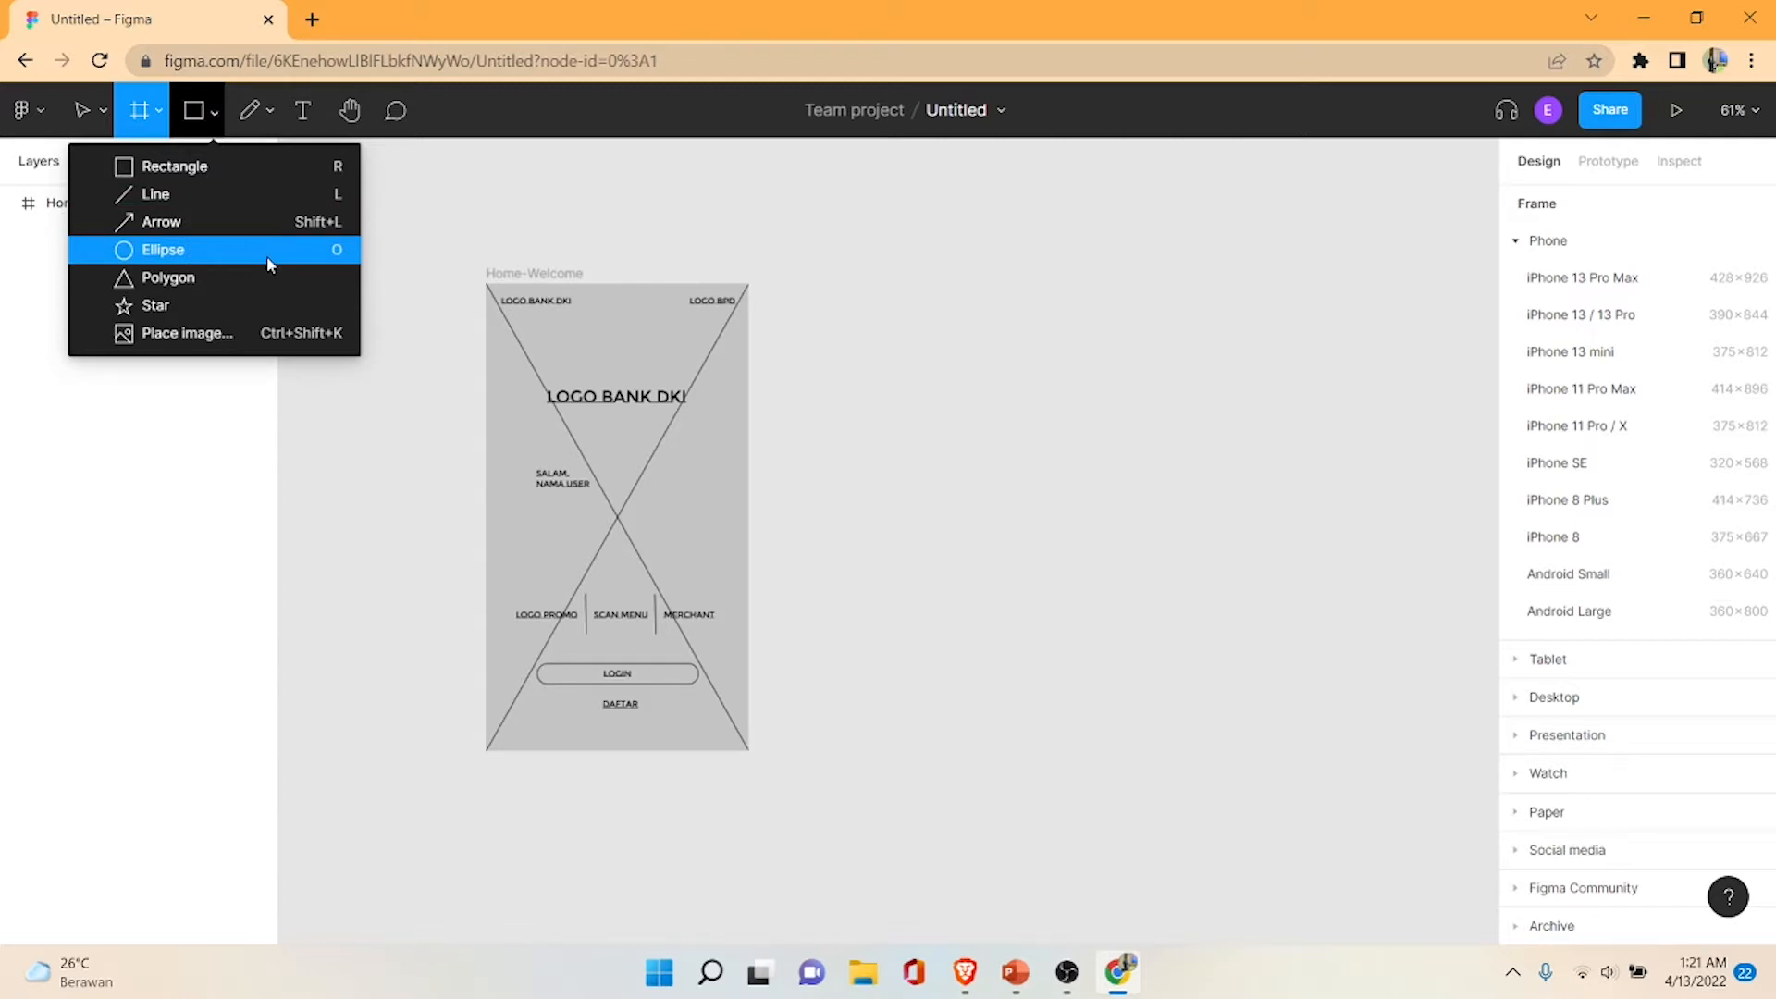
left_click(239, 171)
mouse_move(844, 222)
left_mouse_down()
mouse_move(1035, 341)
mouse_move(1090, 243)
mouse_move(955, 368)
mouse_move(1173, 246)
mouse_move(1133, 364)
mouse_move(1006, 232)
left_mouse_up()
mouse_move(941, 308)
left_mouse_down()
mouse_move(971, 432)
mouse_move(1151, 263)
mouse_move(1173, 411)
mouse_move(1154, 299)
mouse_move(1100, 405)
mouse_move(1016, 361)
mouse_move(1124, 341)
mouse_move(1114, 311)
mouse_move(1032, 400)
mouse_move(1043, 328)
mouse_move(963, 339)
left_mouse_up()
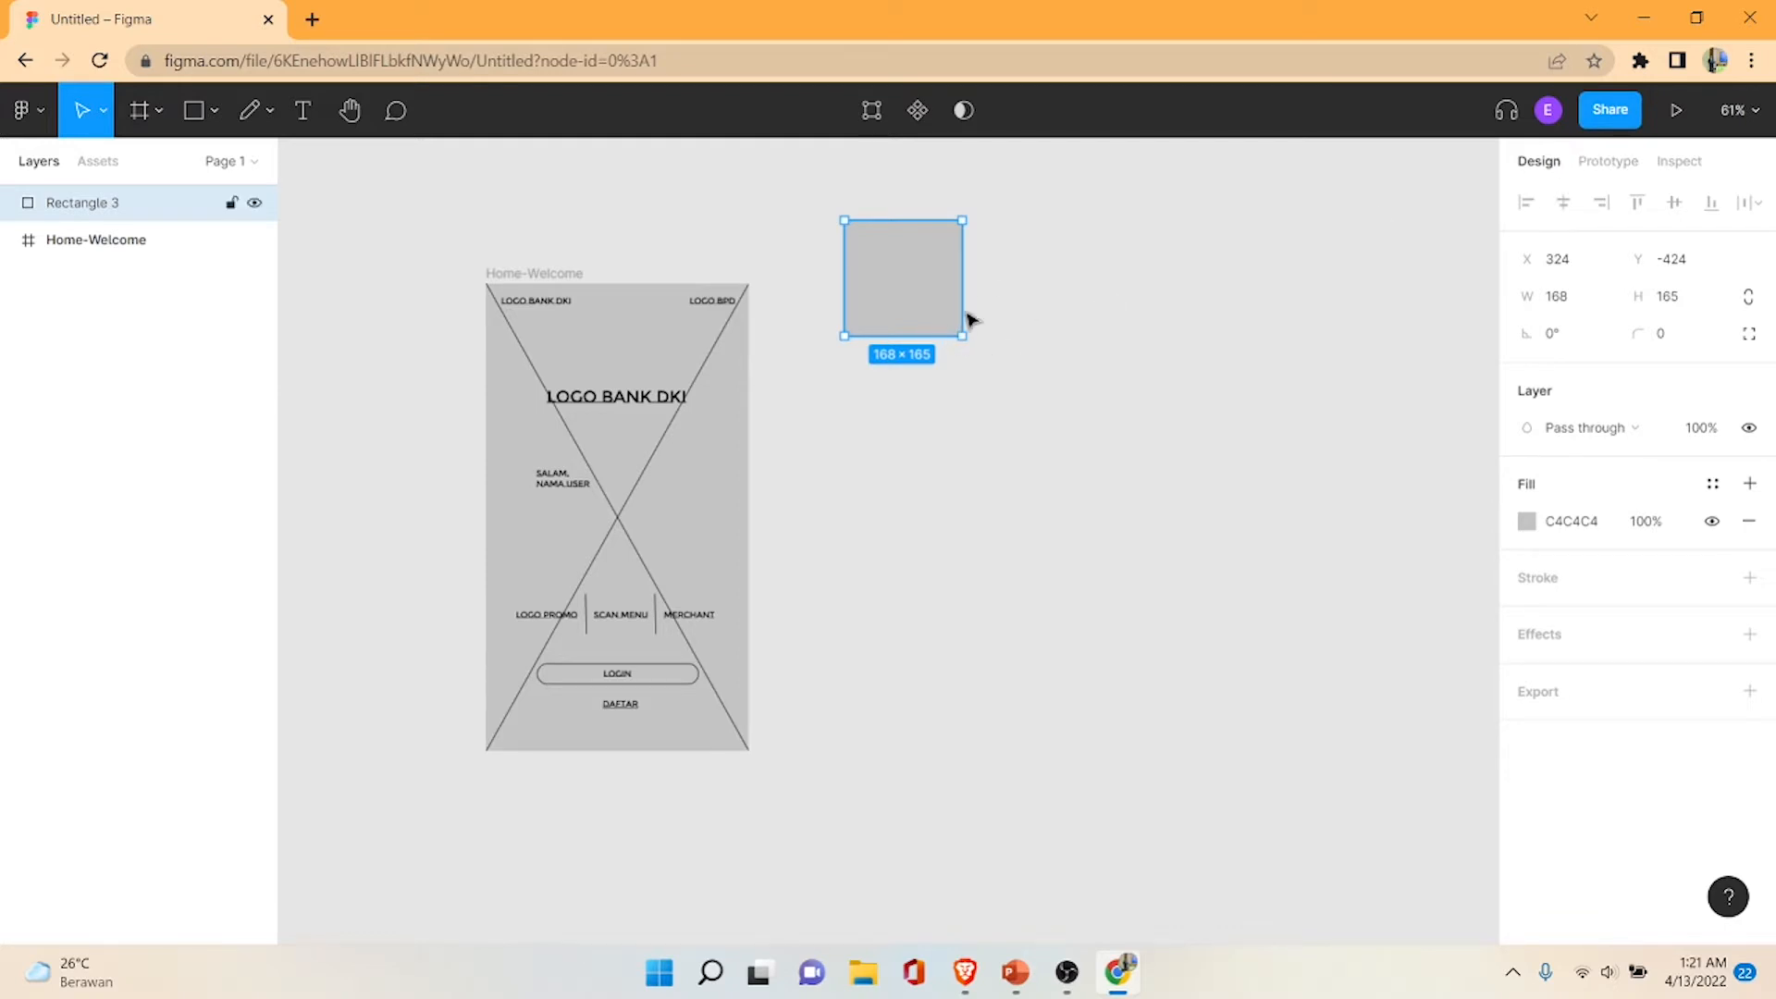
- Round the new rectangle's corners with a radius of 20, then deselect it
left_click(1666, 338)
type("2")
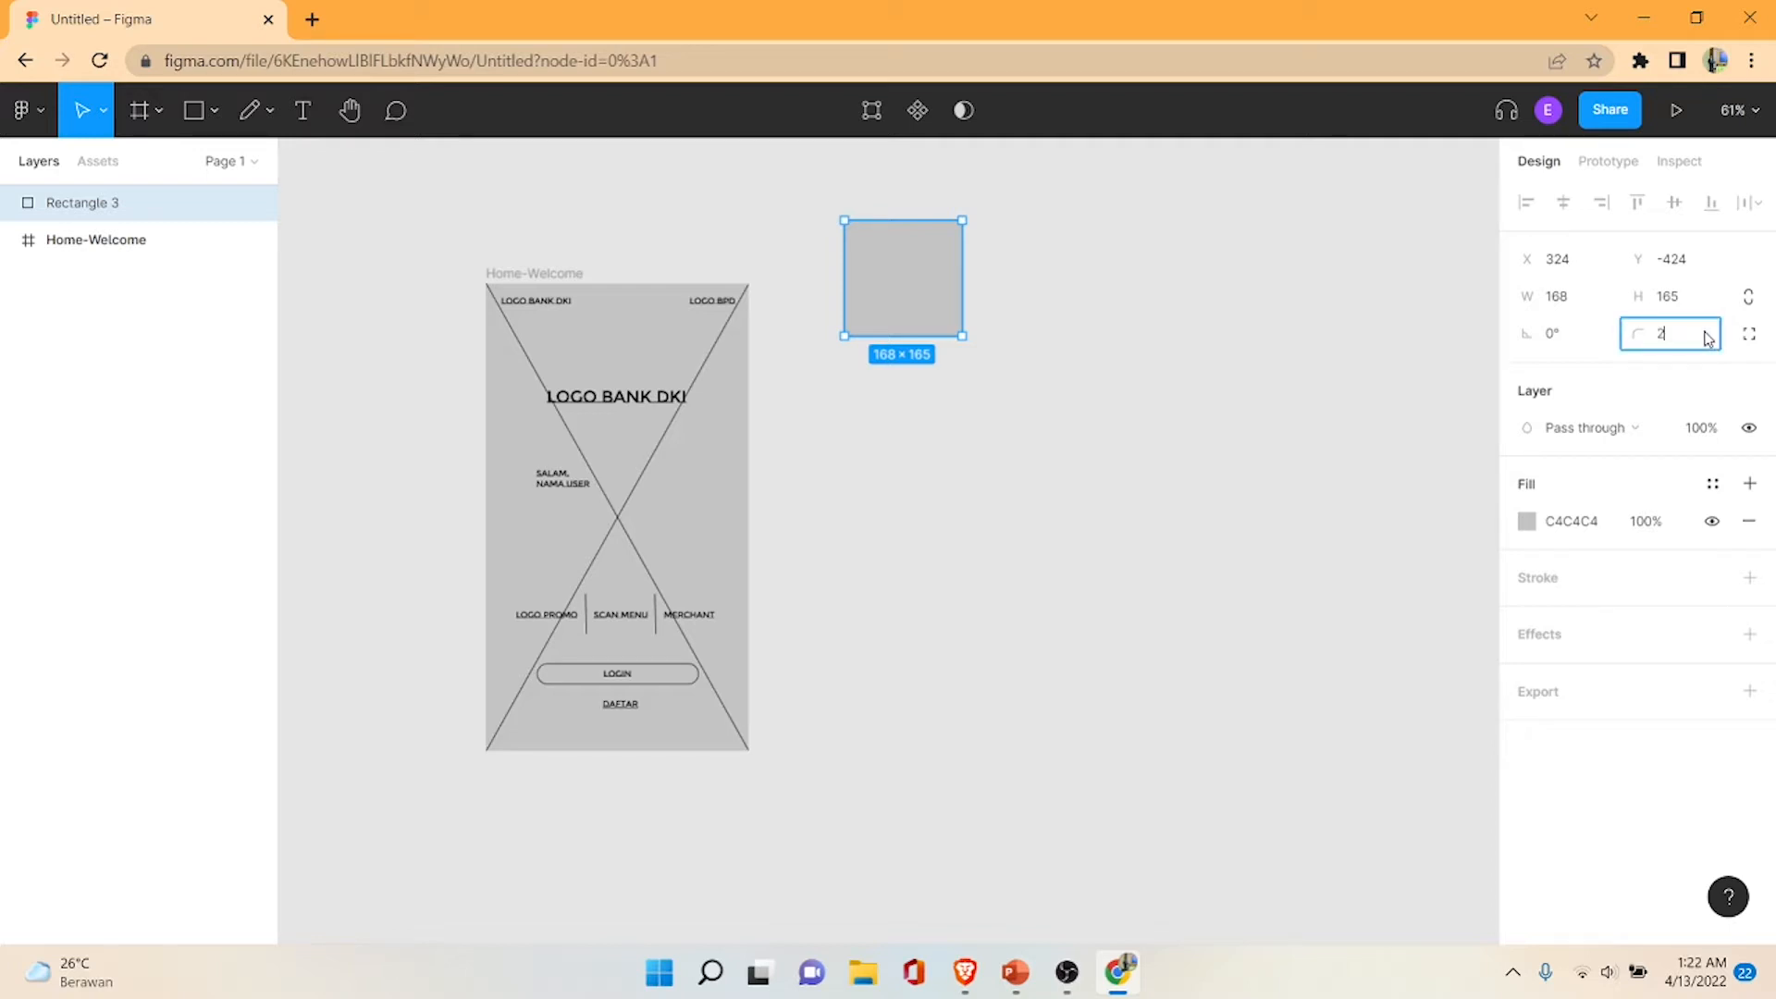
key("Return")
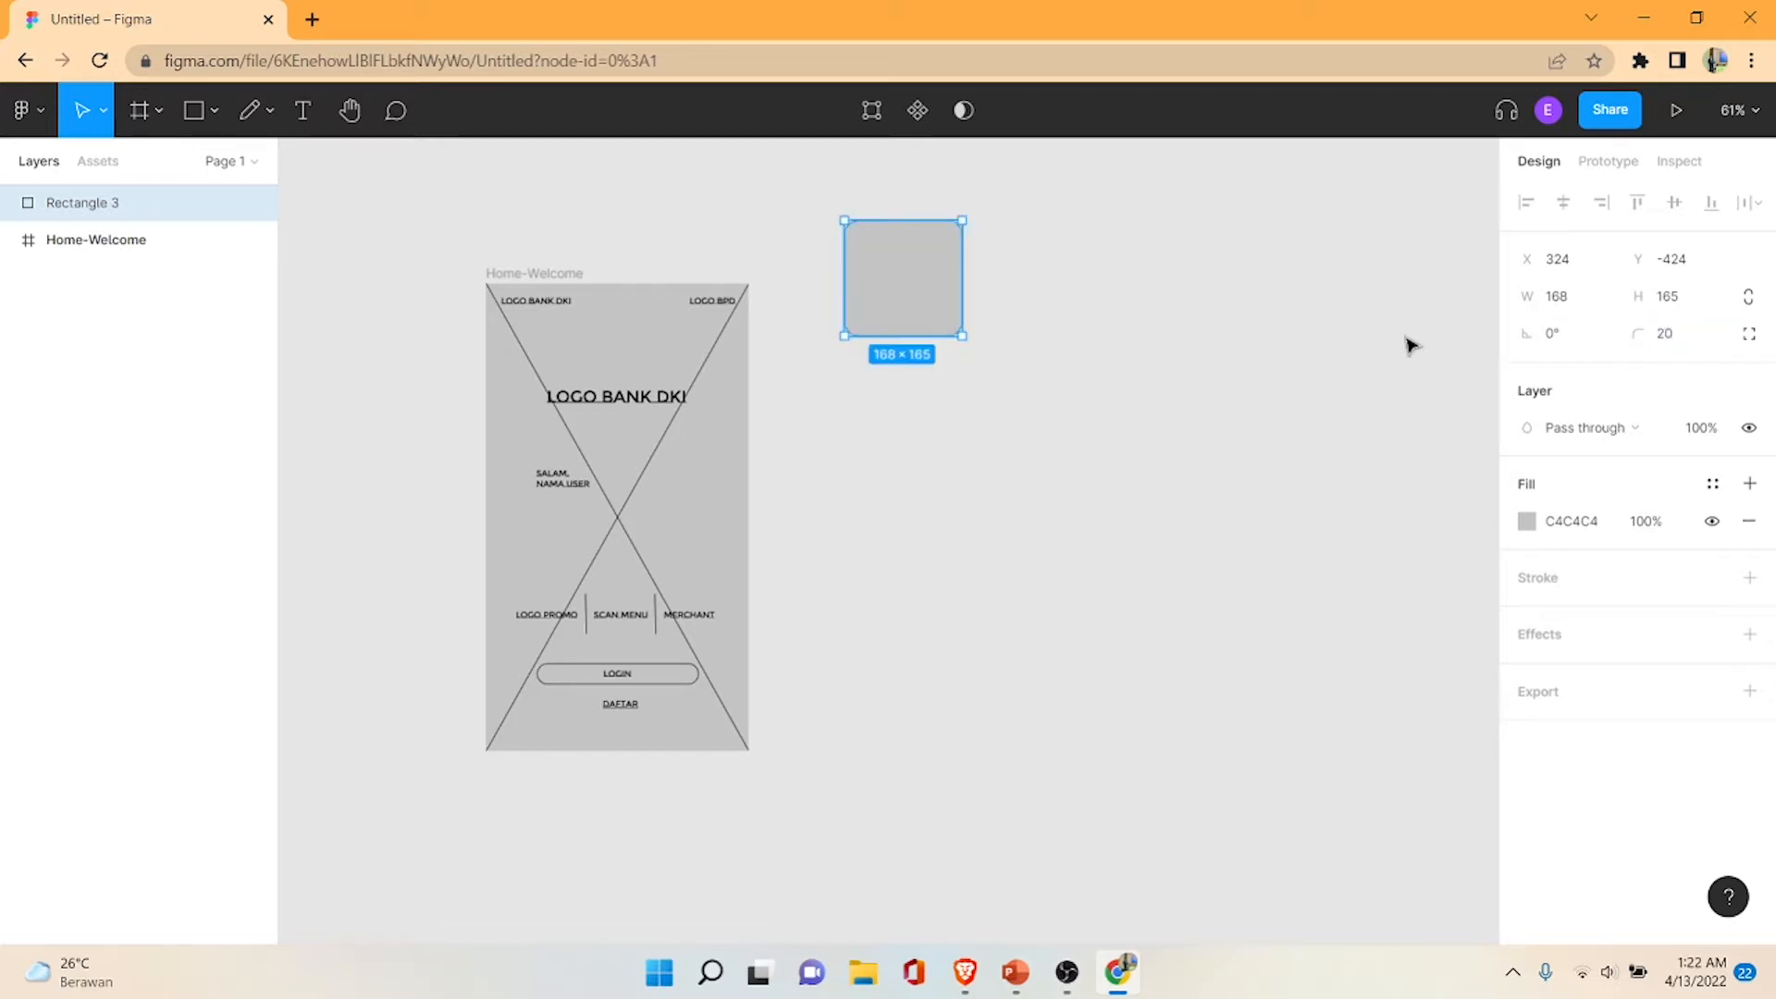
left_click(1302, 324)
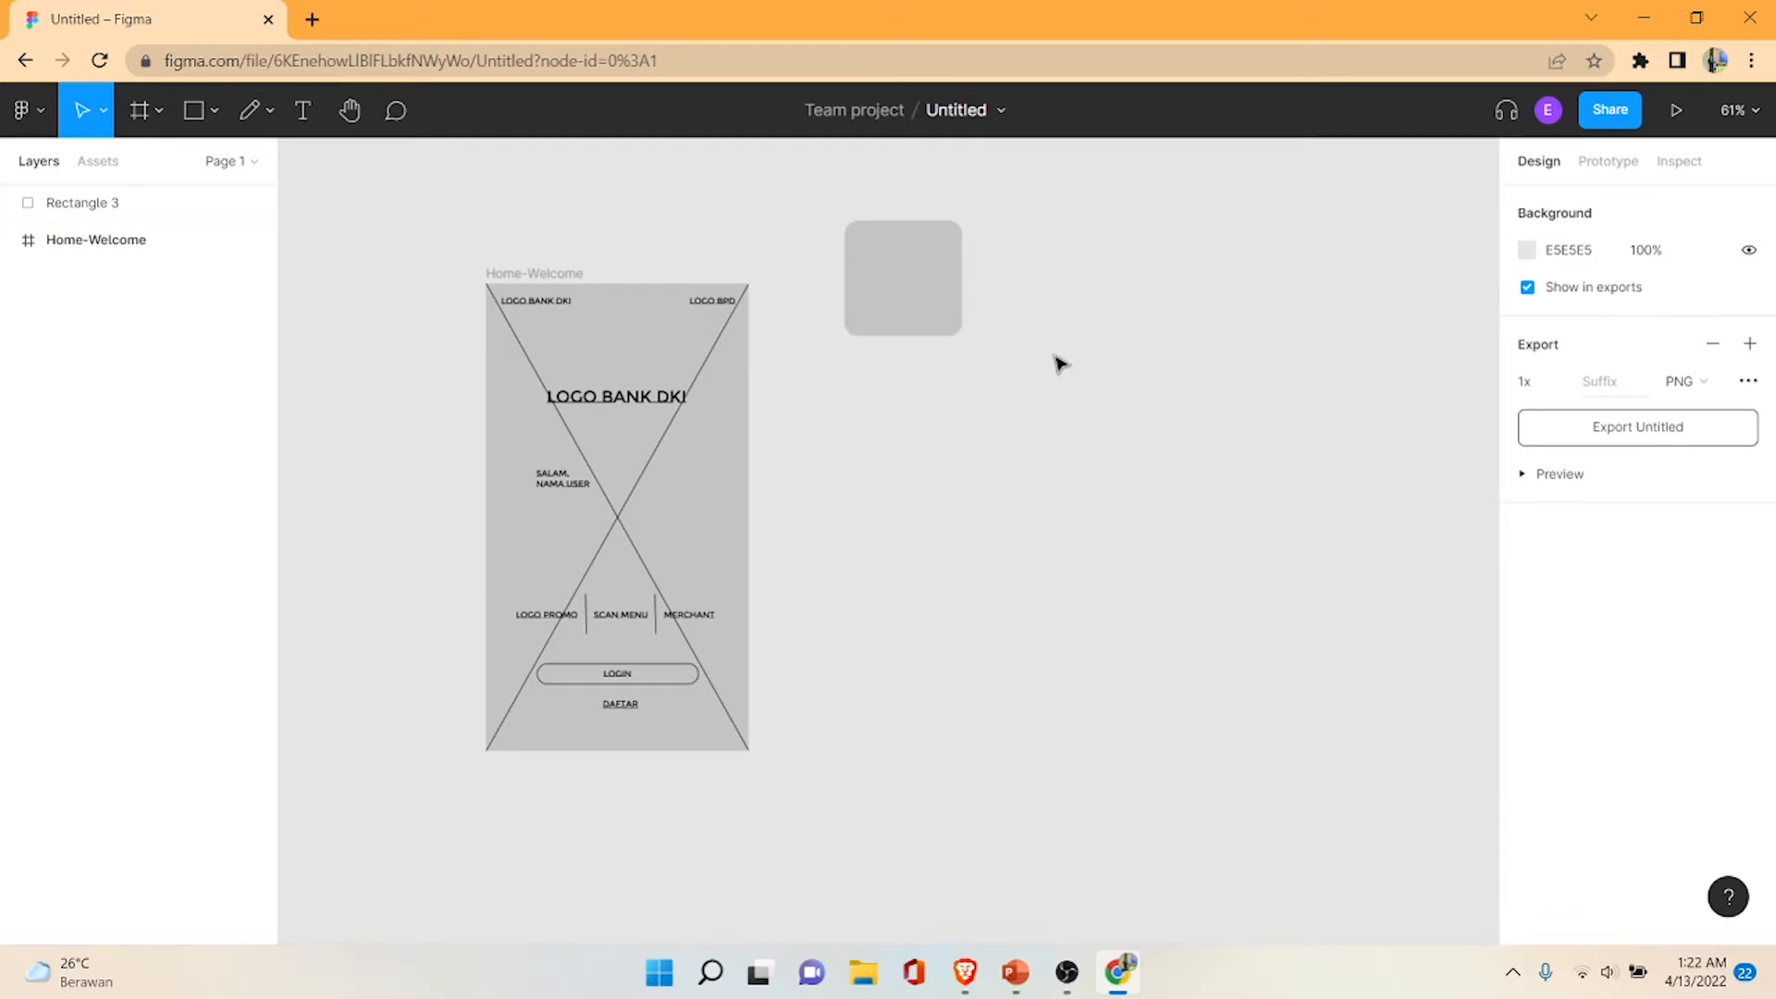
- Draw a diagonal line sloping downward on the canvas beside the rounded rectangle, then deselect it
left_click(213, 111)
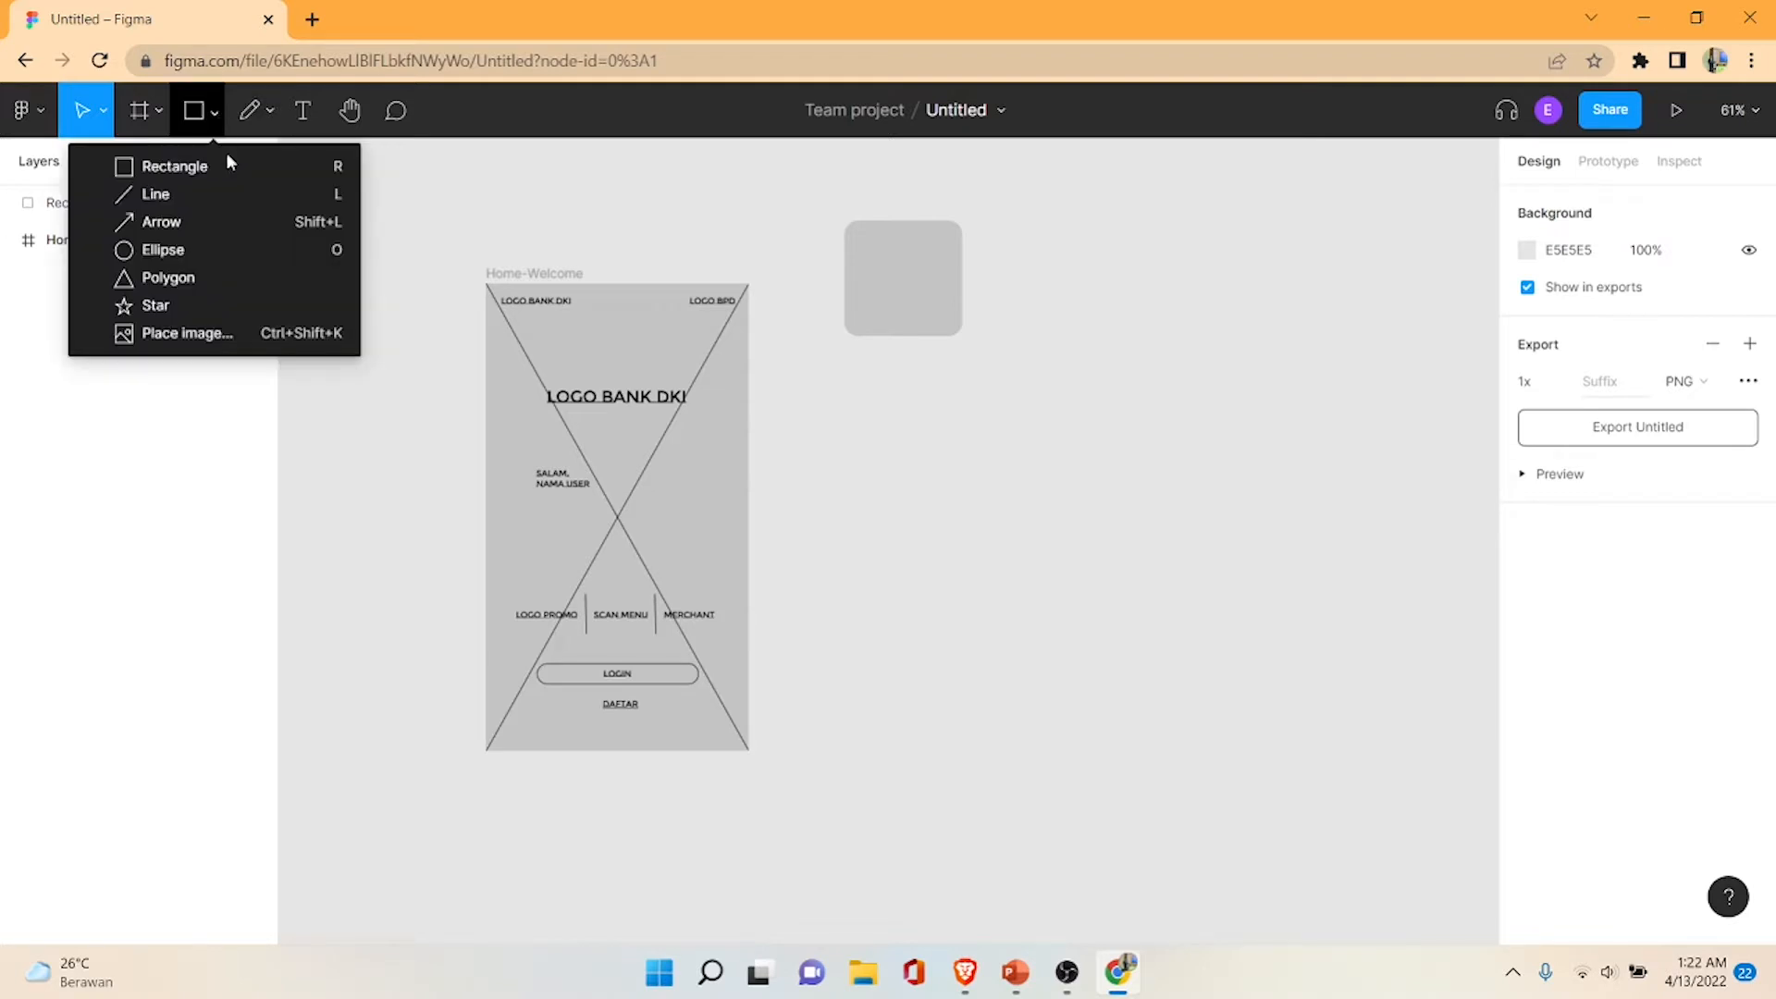
left_click(239, 197)
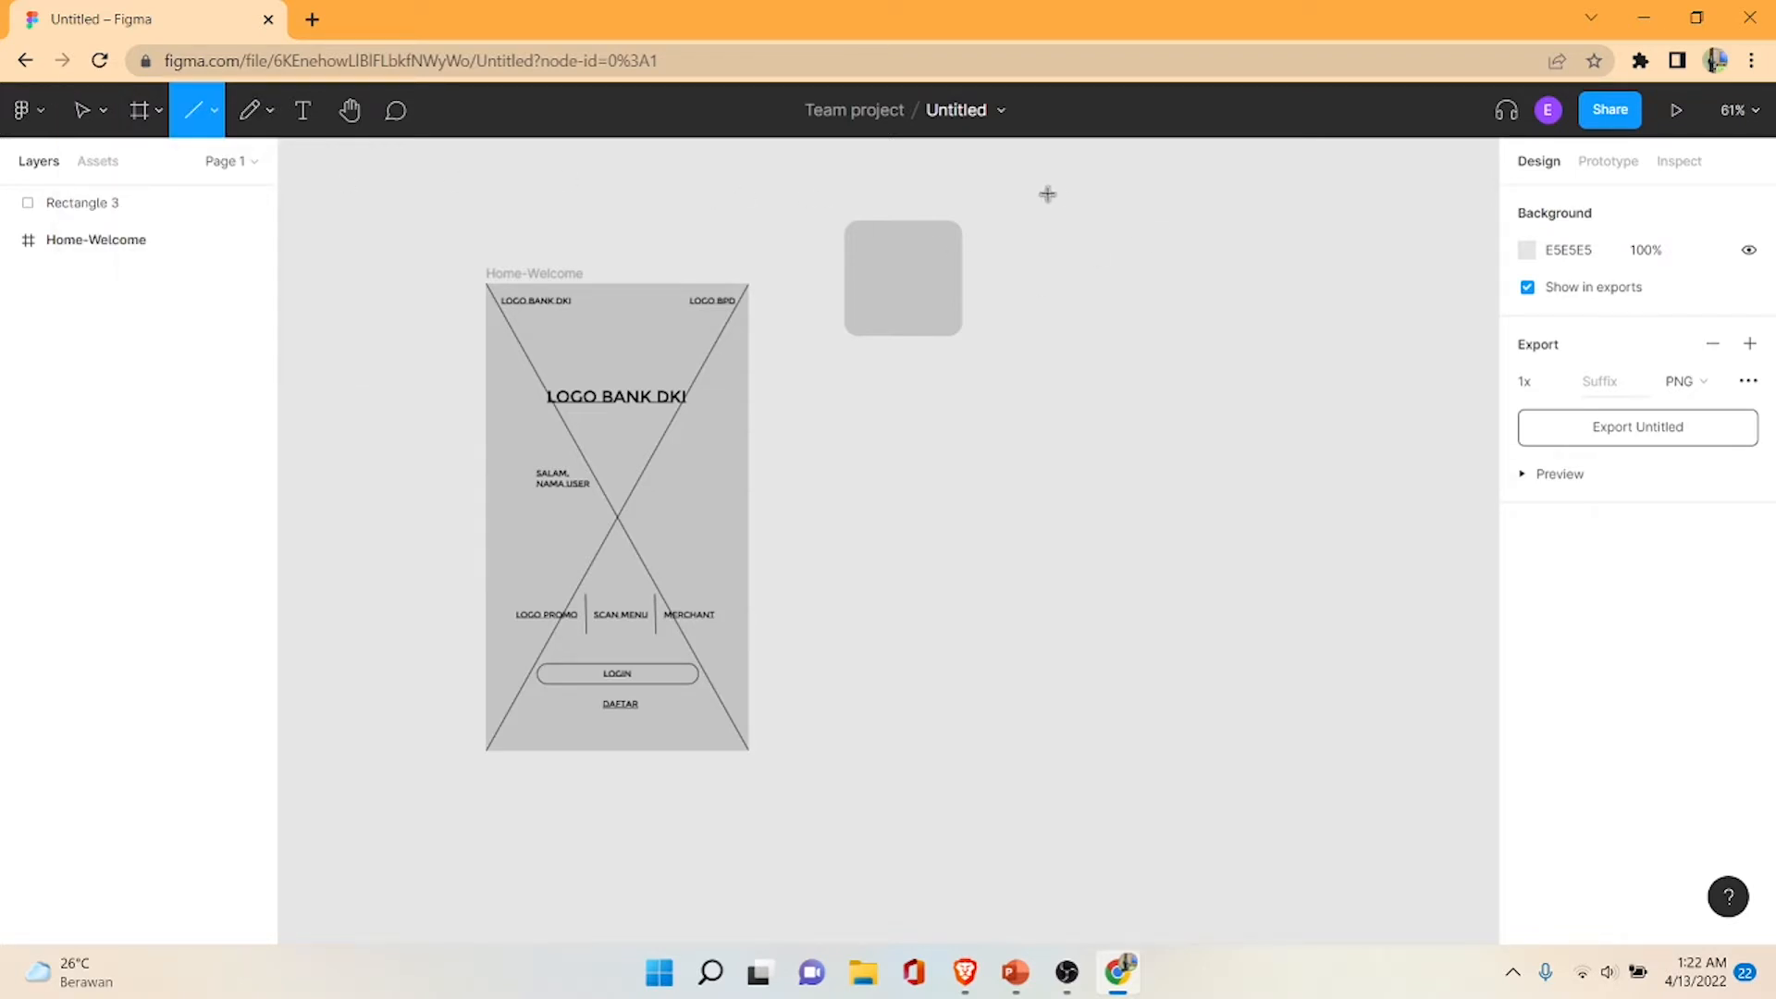
left_click_drag(1047, 193, 1162, 366)
left_click(1051, 415)
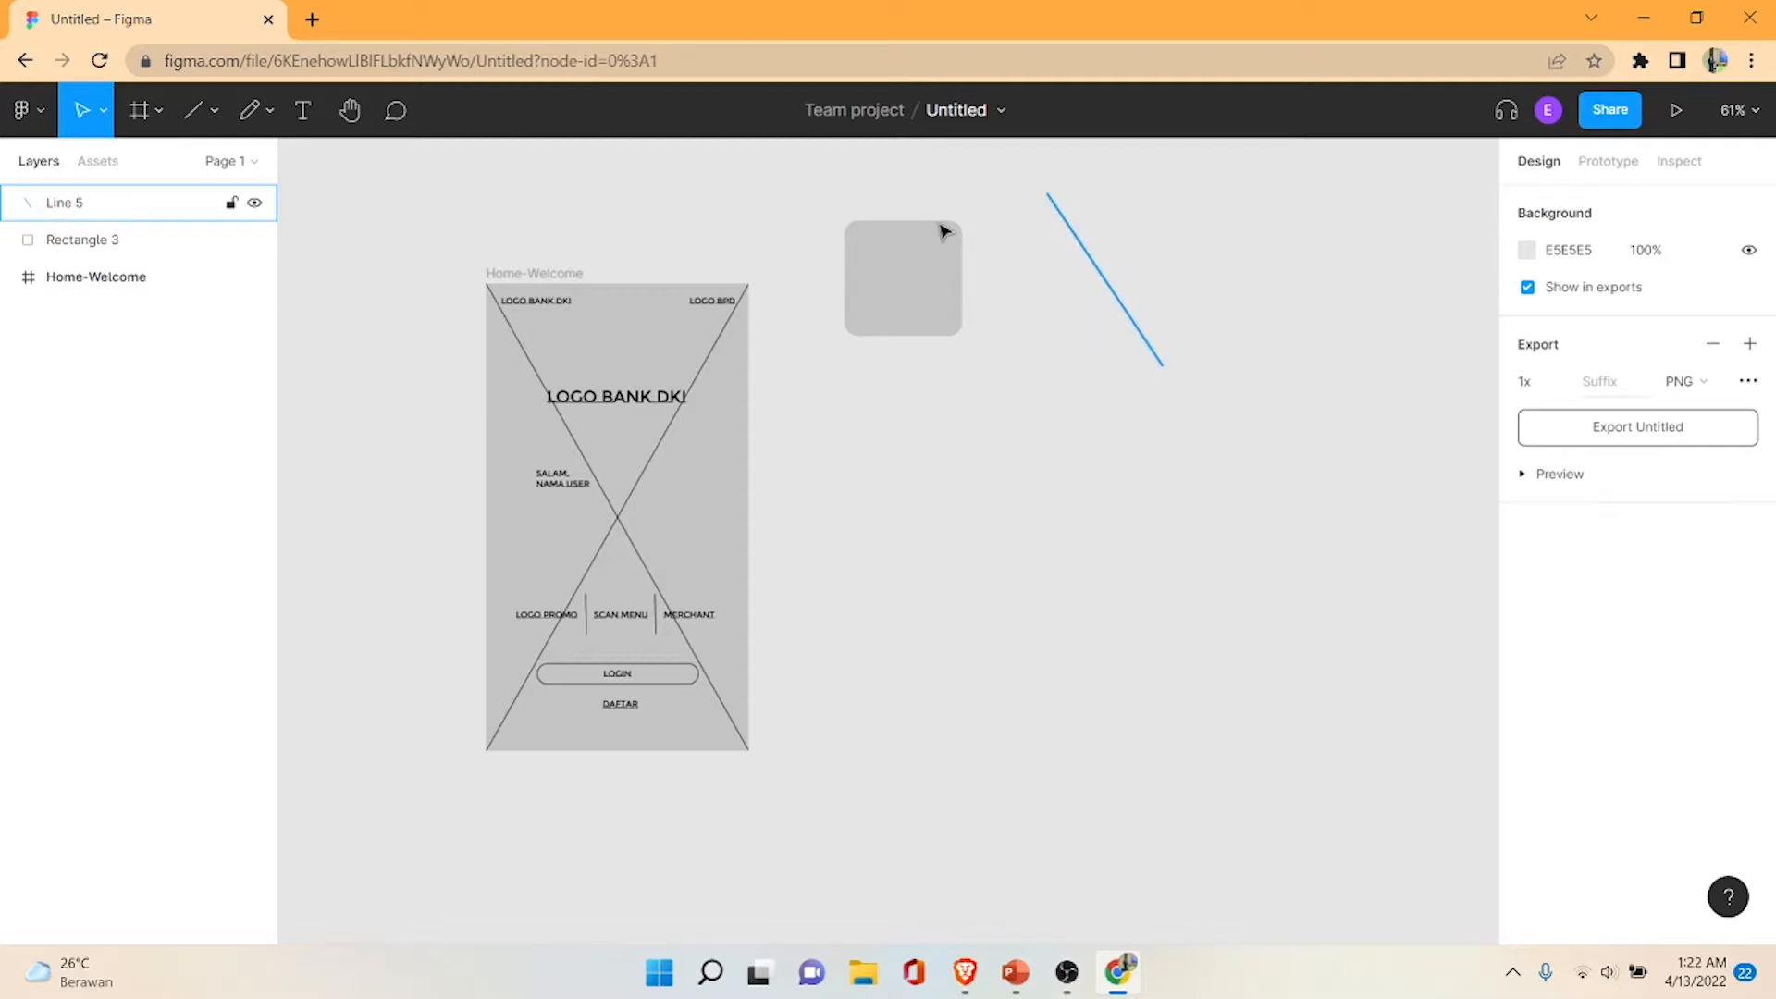
- Draw a nearly horizontal arrow about 433 long beneath the rounded rectangle and the diagonal line
left_click(213, 111)
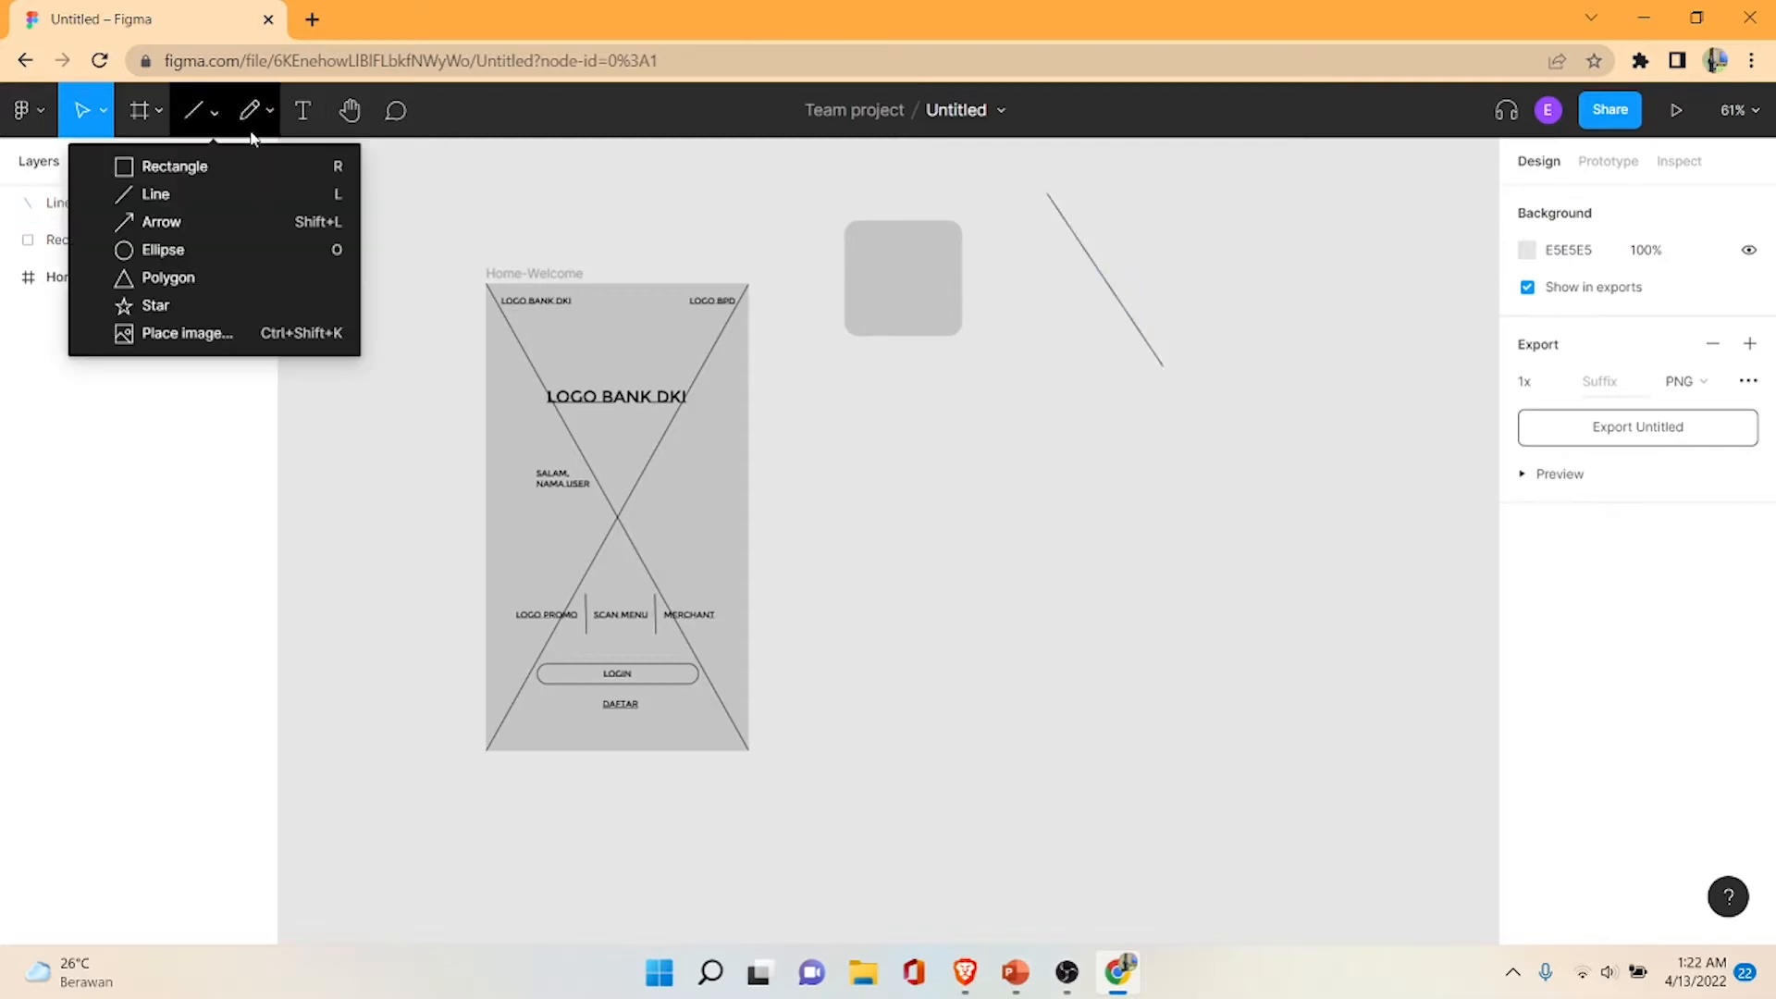
left_click(224, 225)
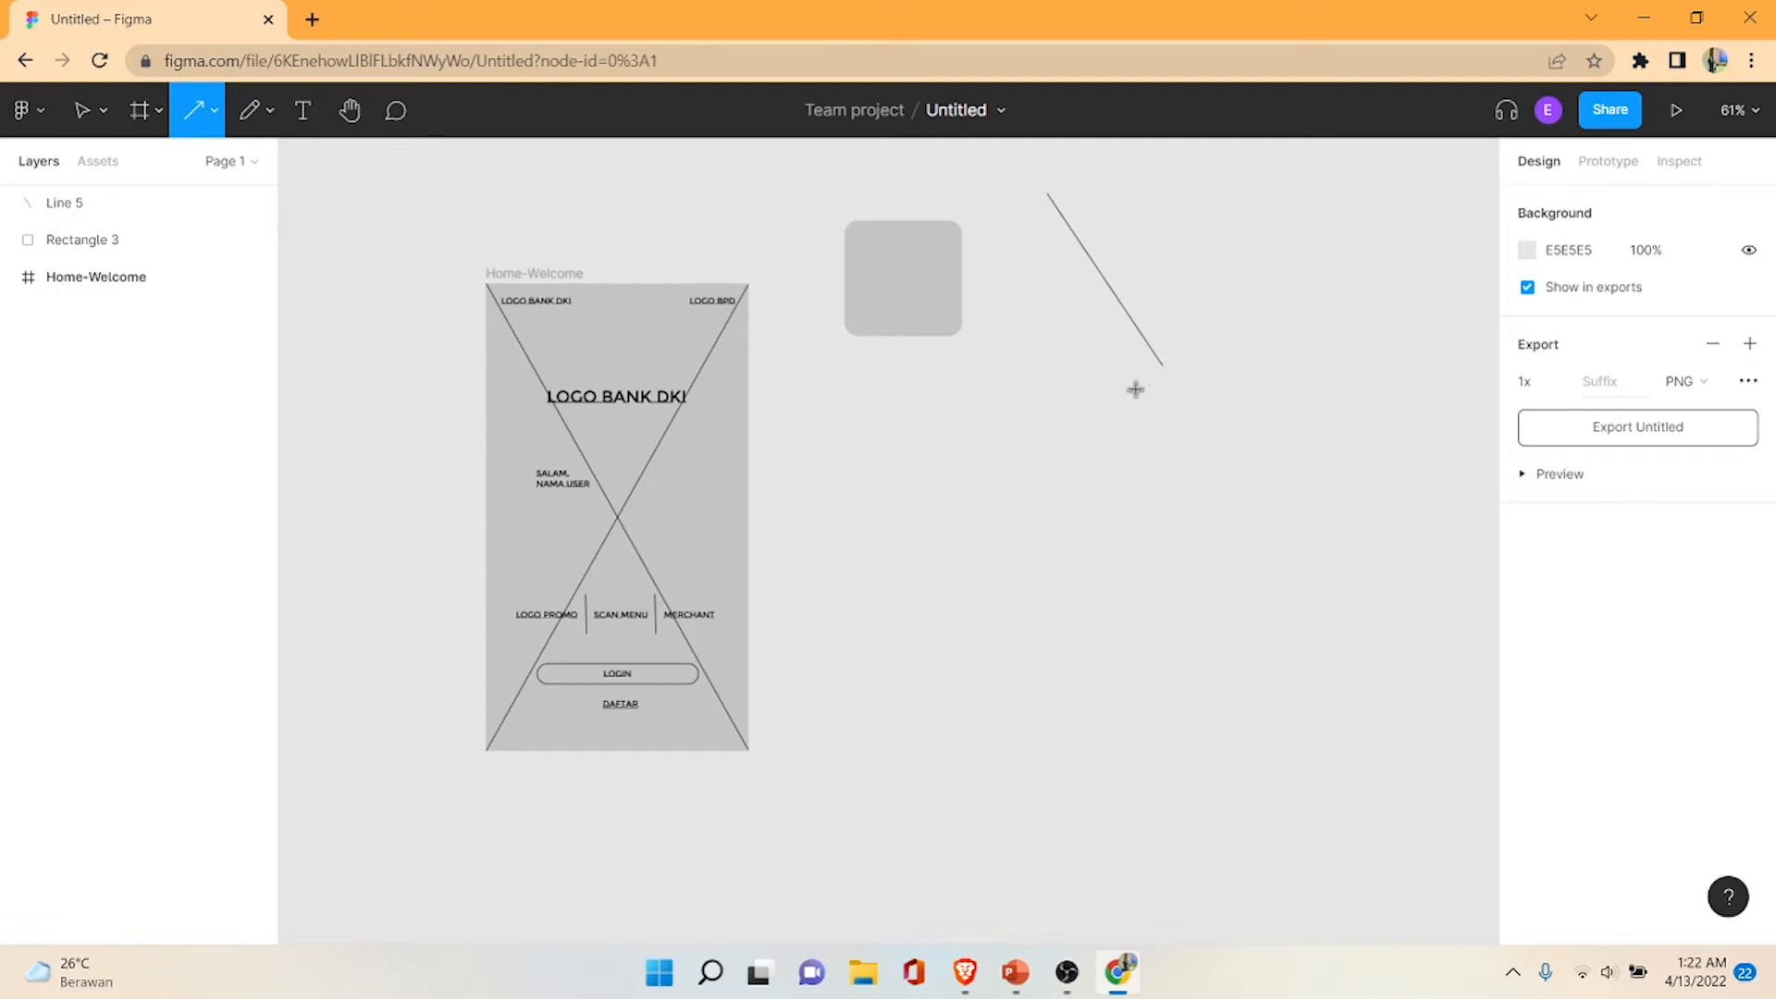
mouse_move(874, 410)
left_mouse_down()
mouse_move(1157, 353)
mouse_move(1181, 444)
mouse_move(1167, 400)
left_mouse_up()
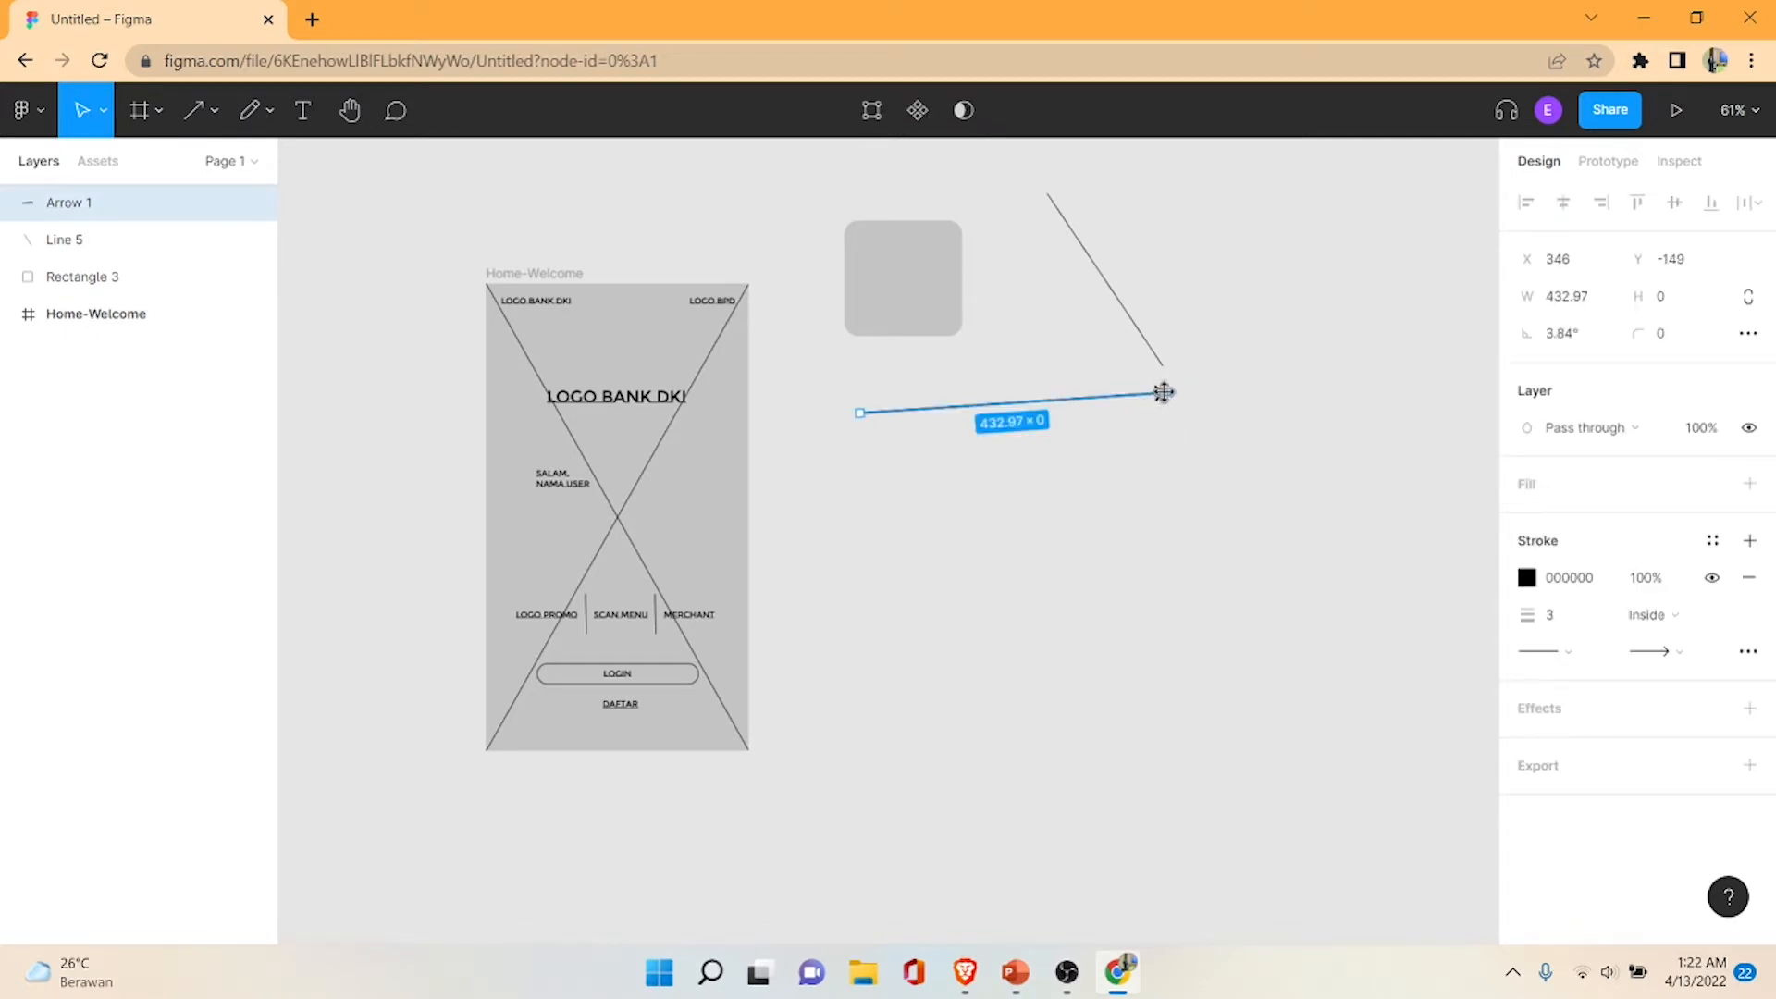
double_click(1164, 392)
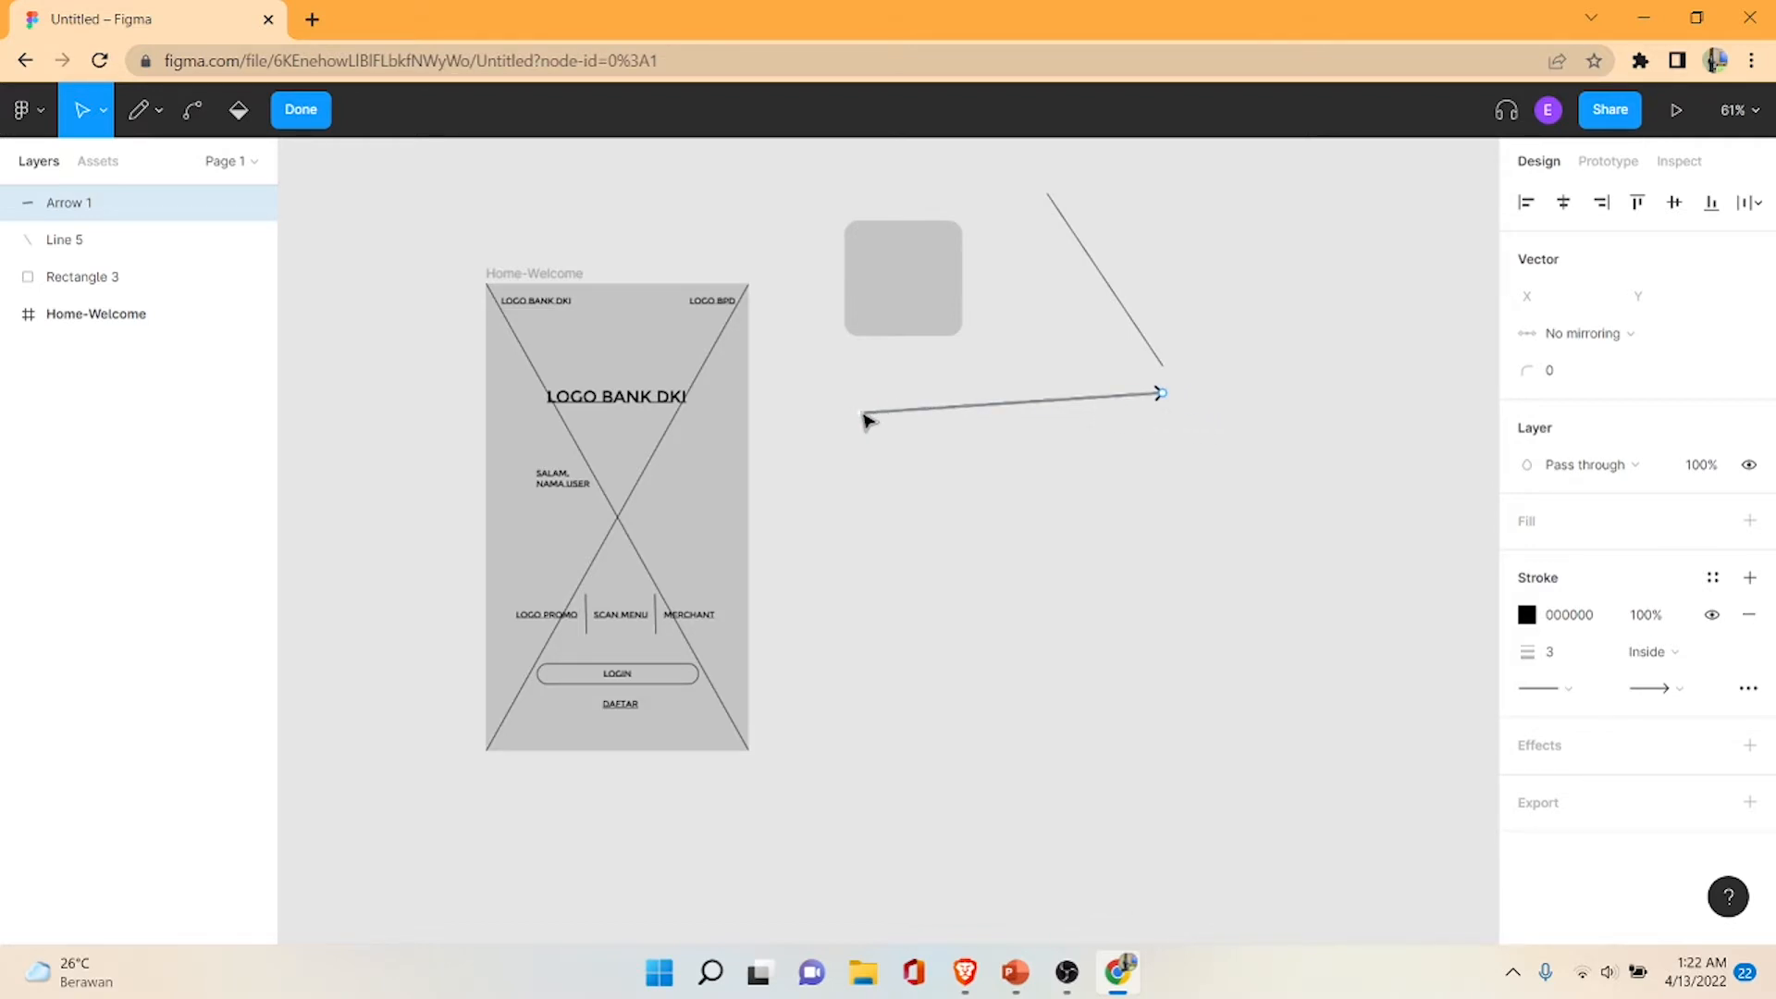
key("Escape")
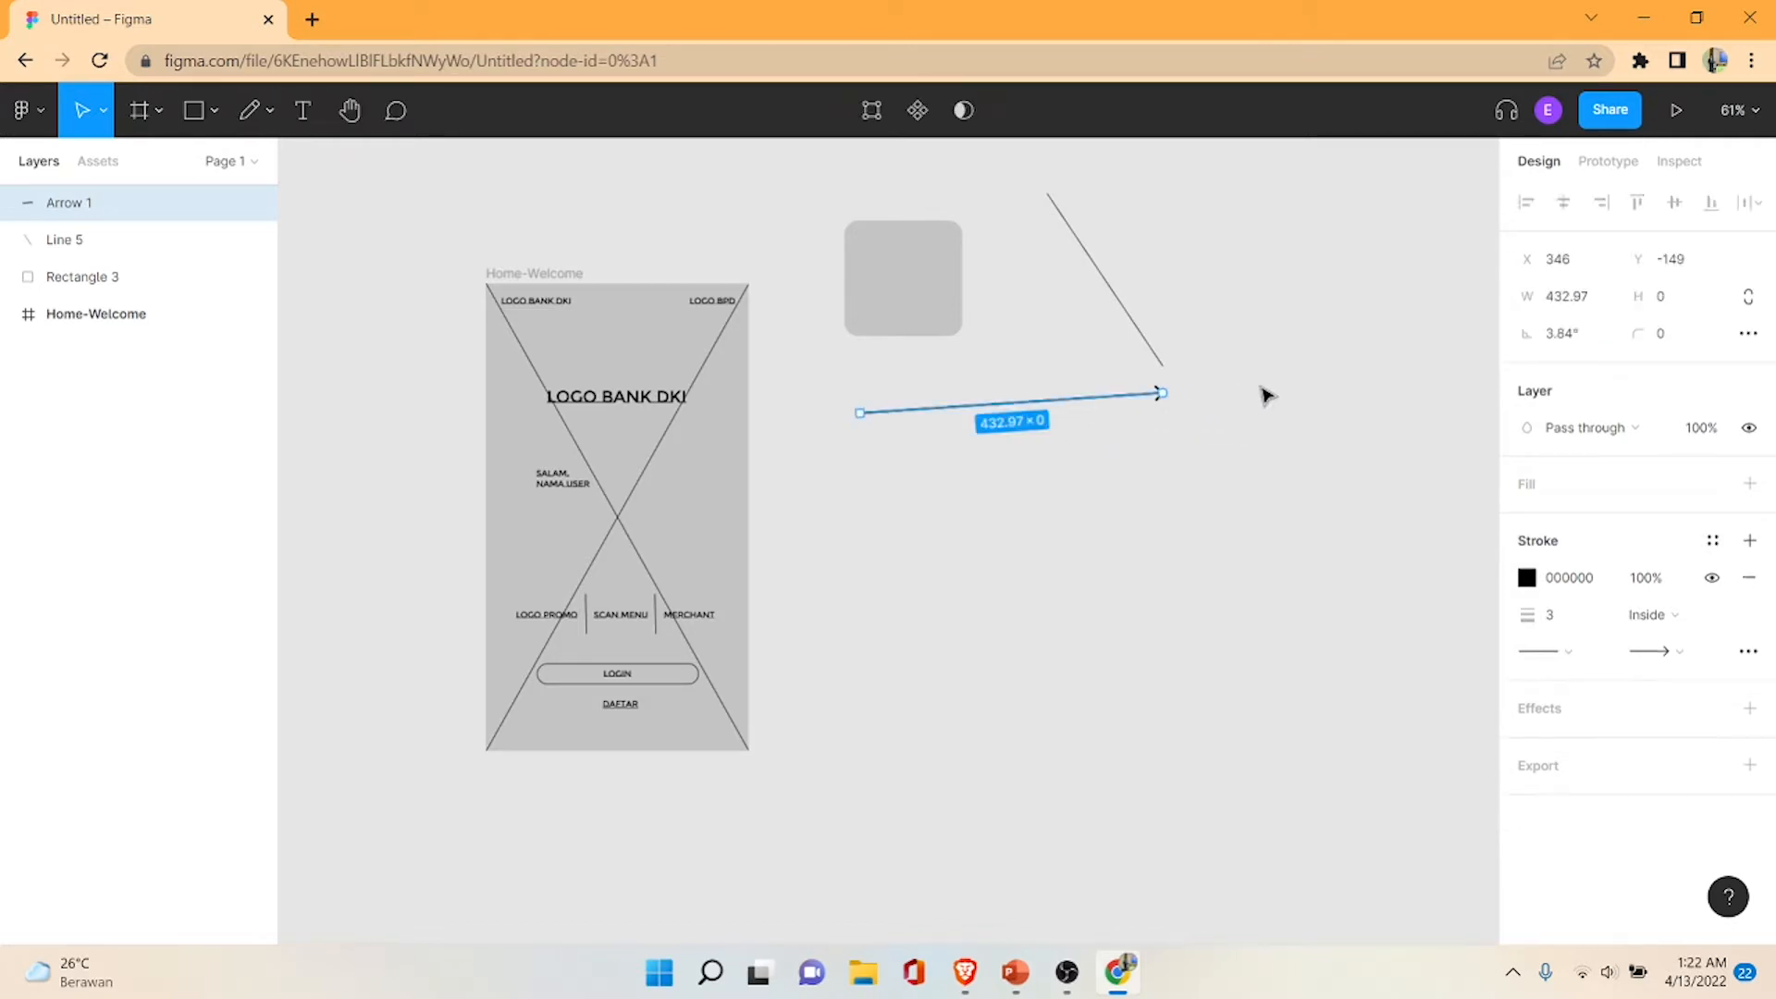
- Move the arrow lower and bend it upward near its middle into a peak about 346 × 158
left_click(1109, 376)
left_click(1103, 399)
left_click_drag(1114, 400, 1140, 488)
double_click(1173, 463)
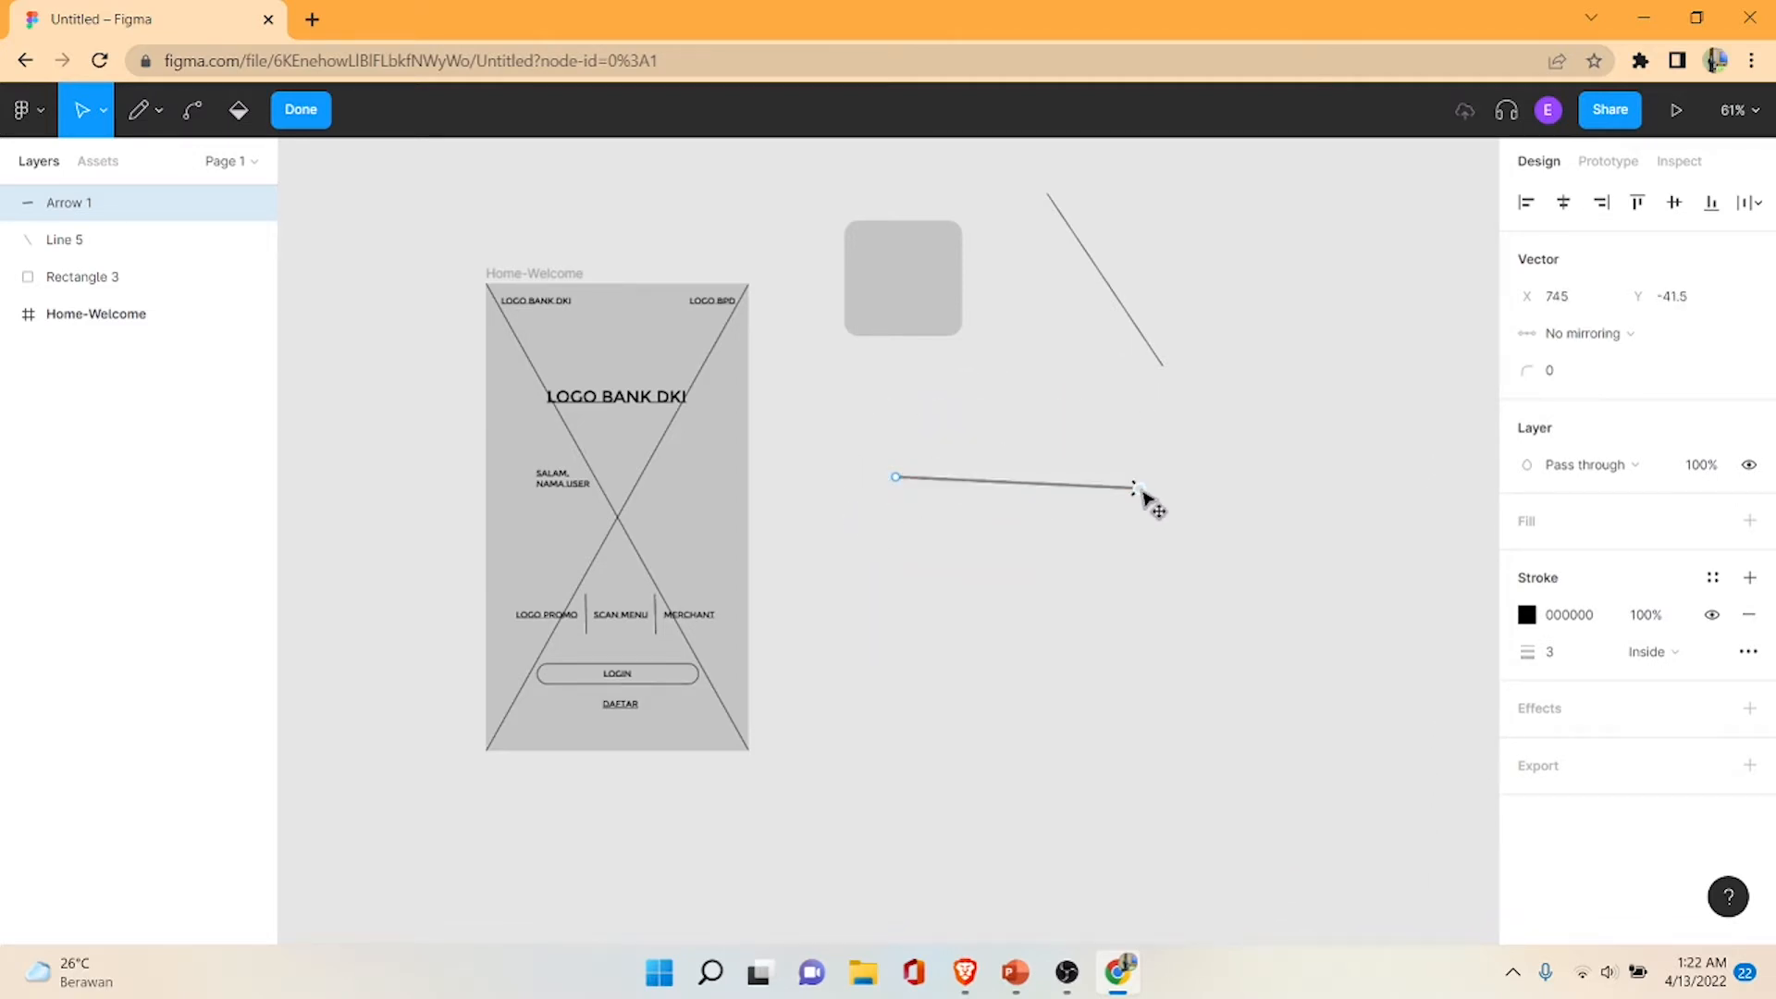
mouse_move(1024, 482)
left_mouse_down()
mouse_move(1040, 416)
mouse_move(1025, 541)
mouse_move(1049, 507)
mouse_move(1056, 385)
left_mouse_up()
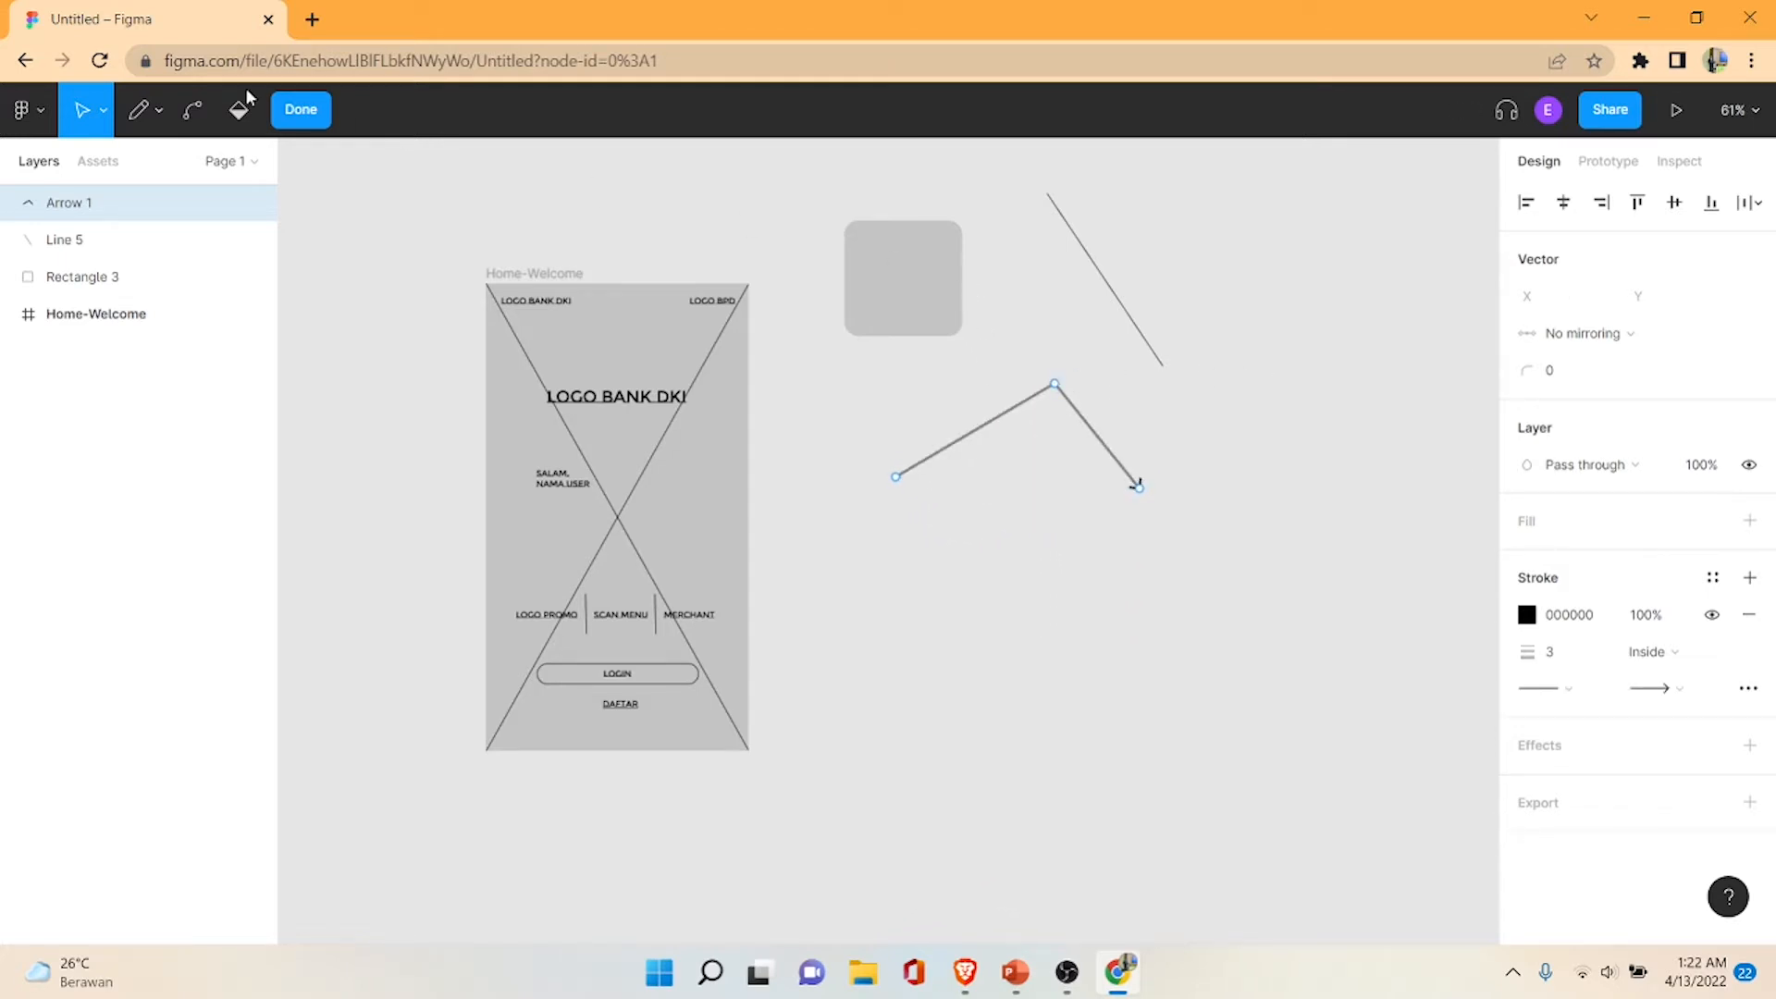
left_click(300, 110)
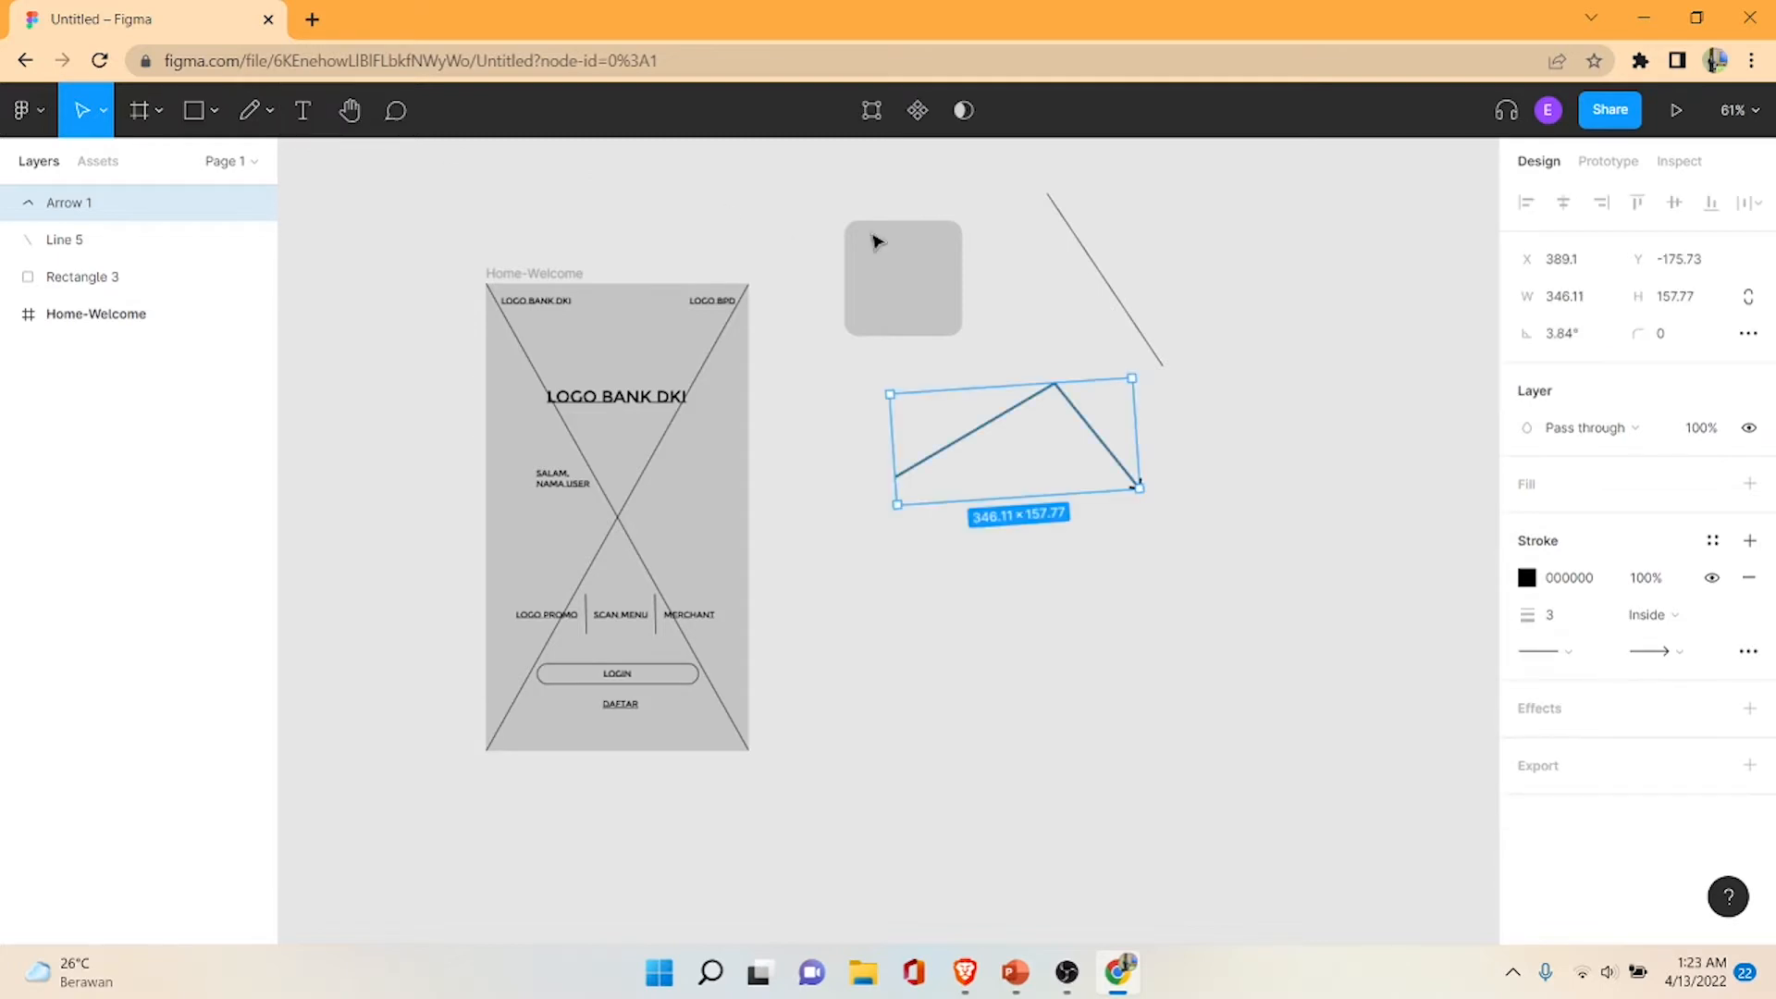
- Draw an ellipse about 165 × 179 on the far side of the diagonal line
left_click(216, 112)
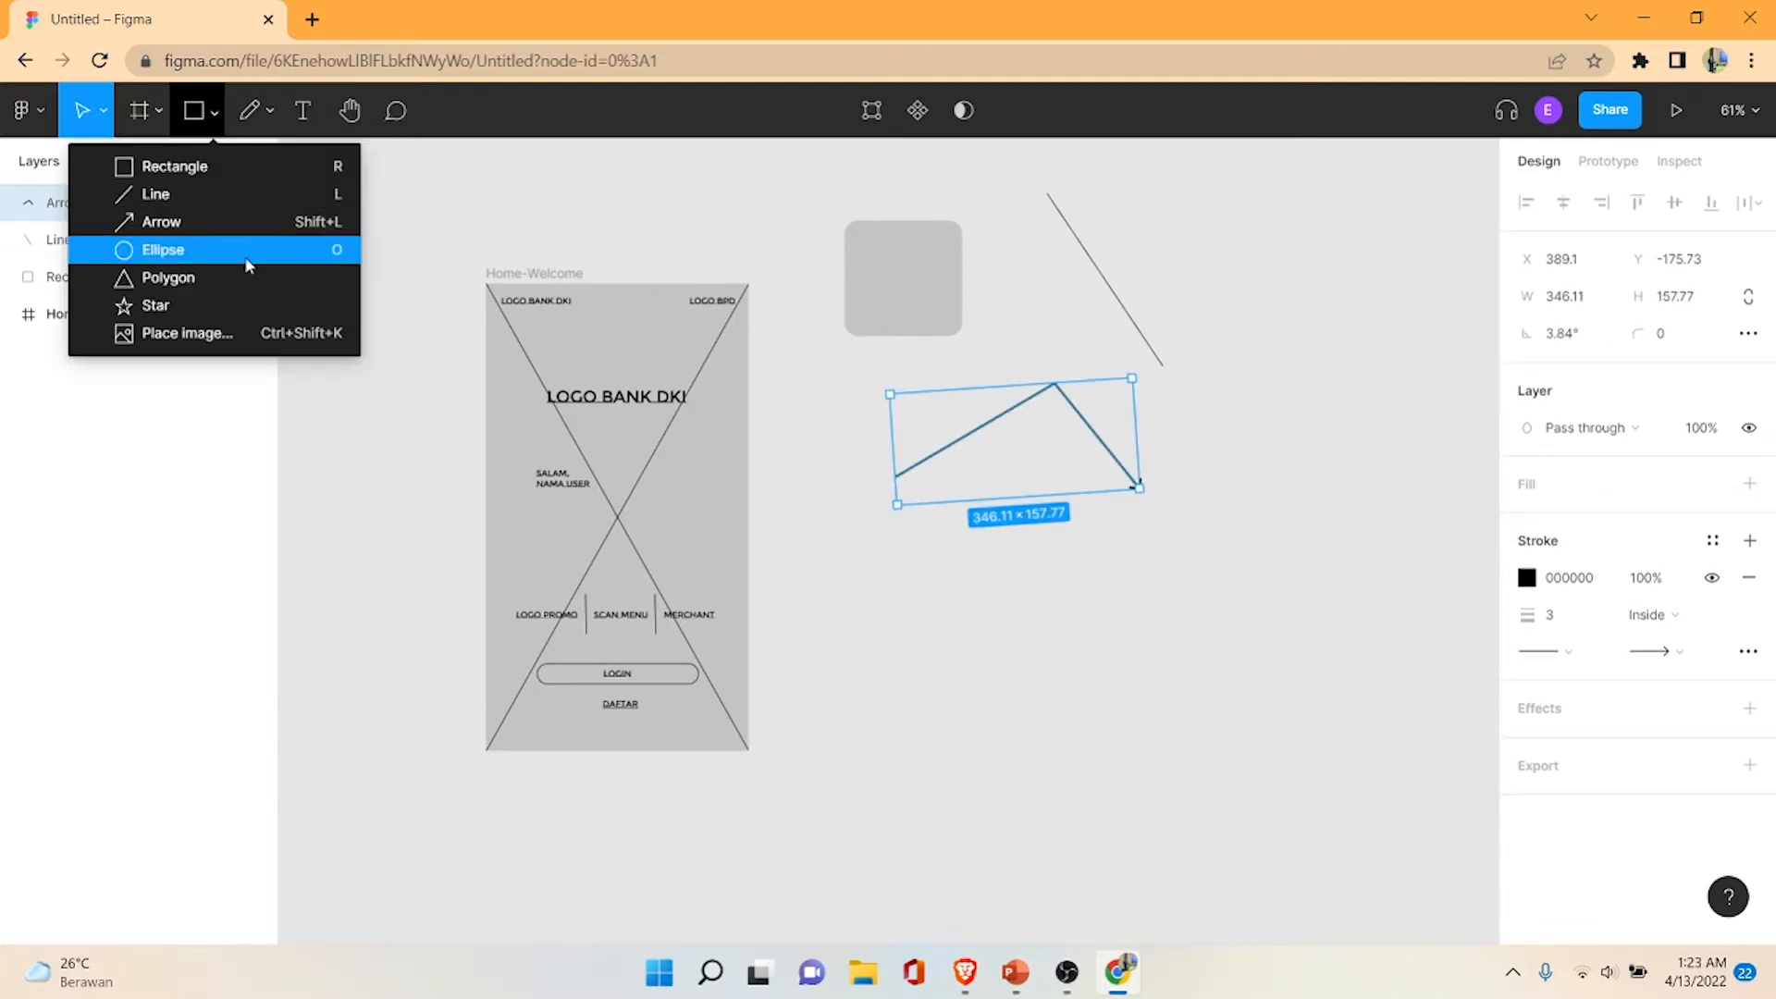
left_click(237, 258)
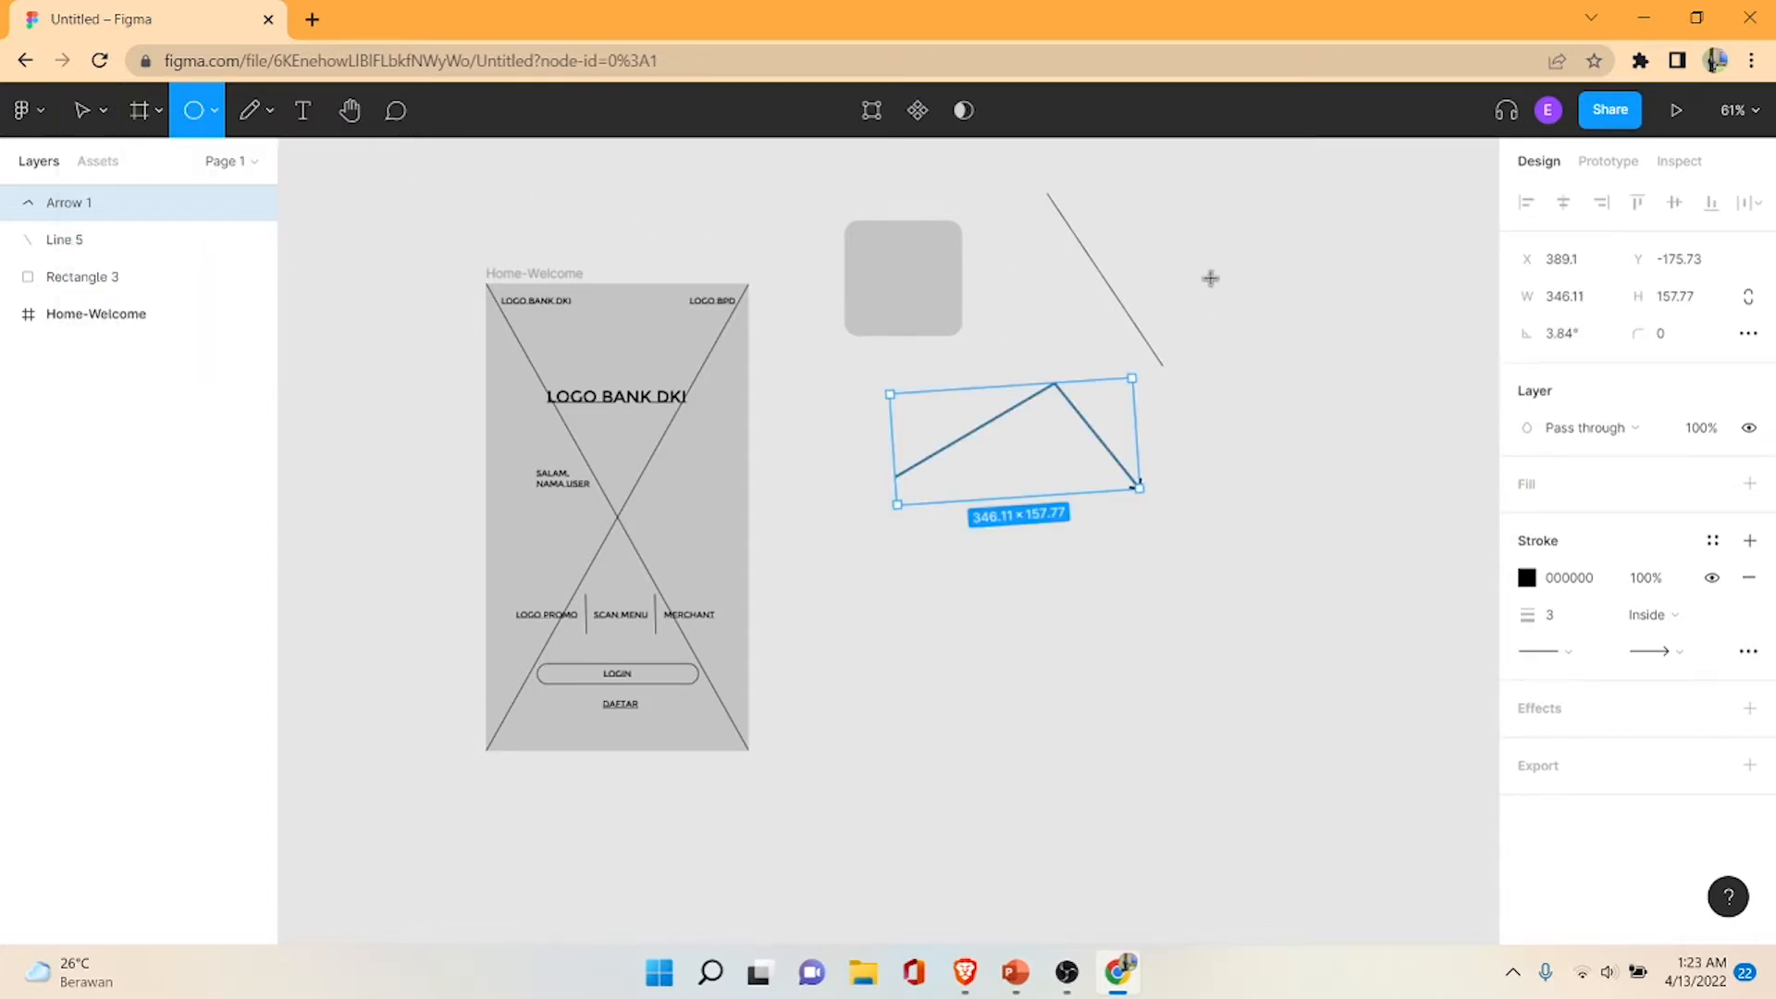
left_click_drag(1210, 277, 1328, 408)
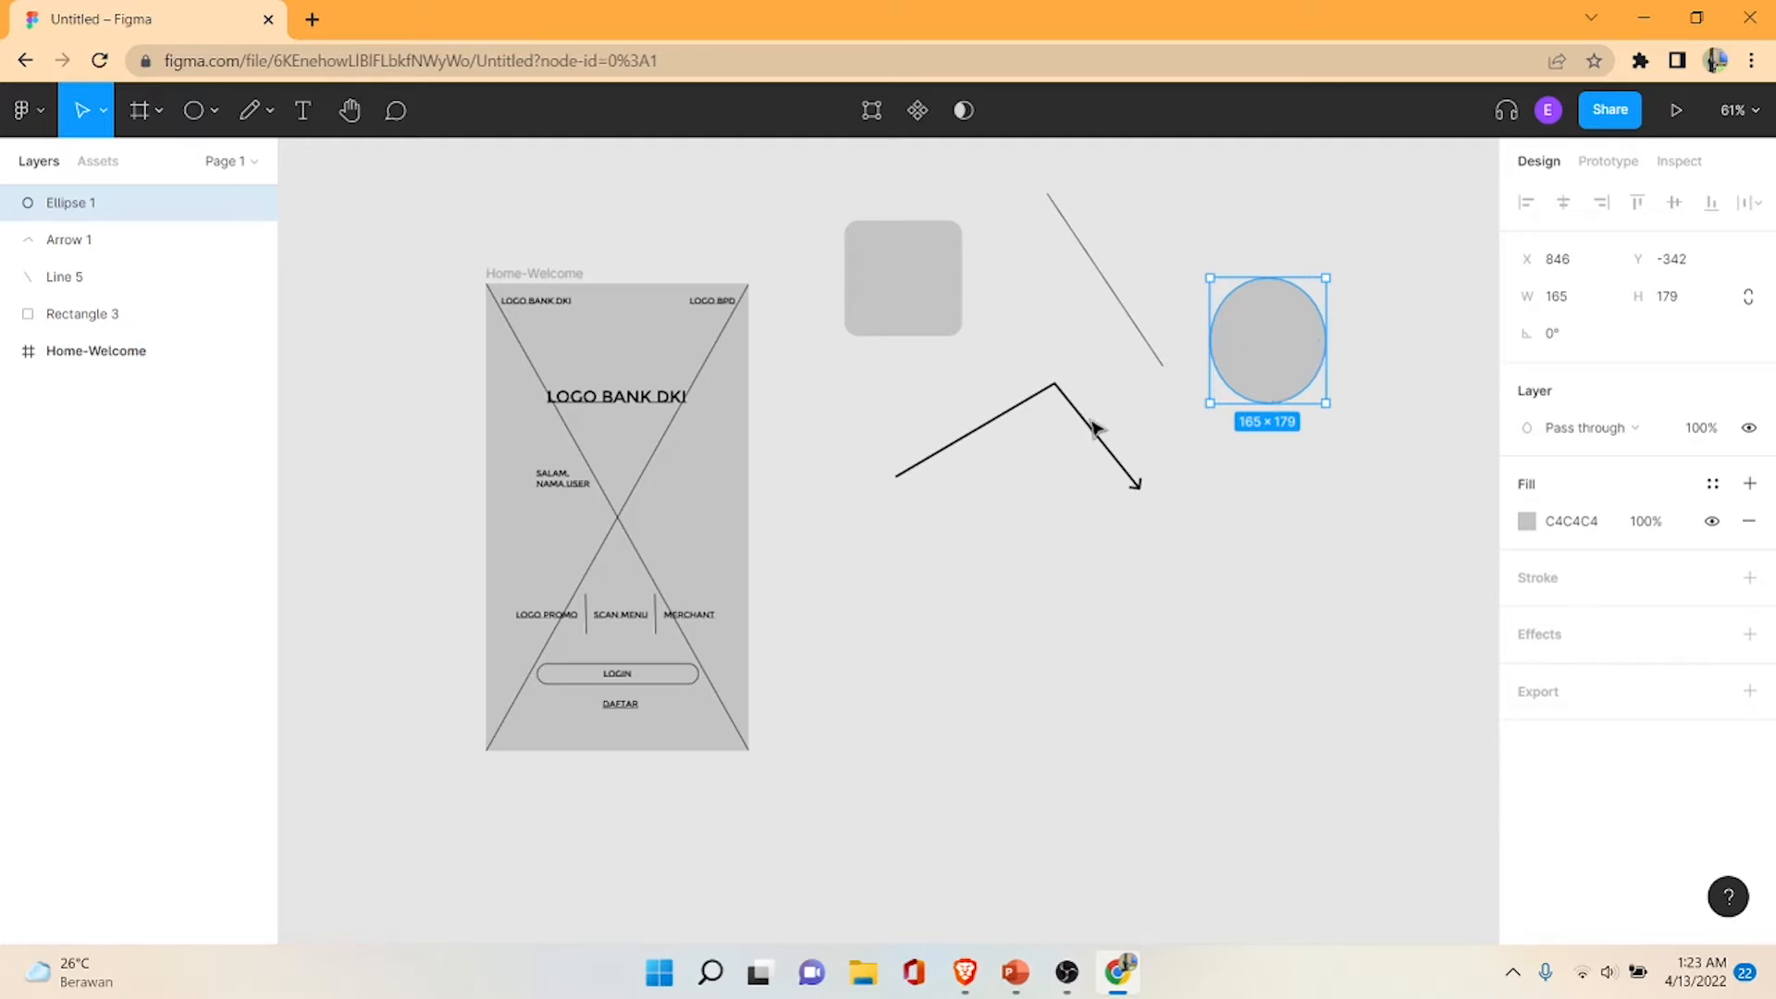
- Draw a second ellipse below the bent arrow, constrained to a perfect circle of 258 × 258, and deselect it
left_click(214, 112)
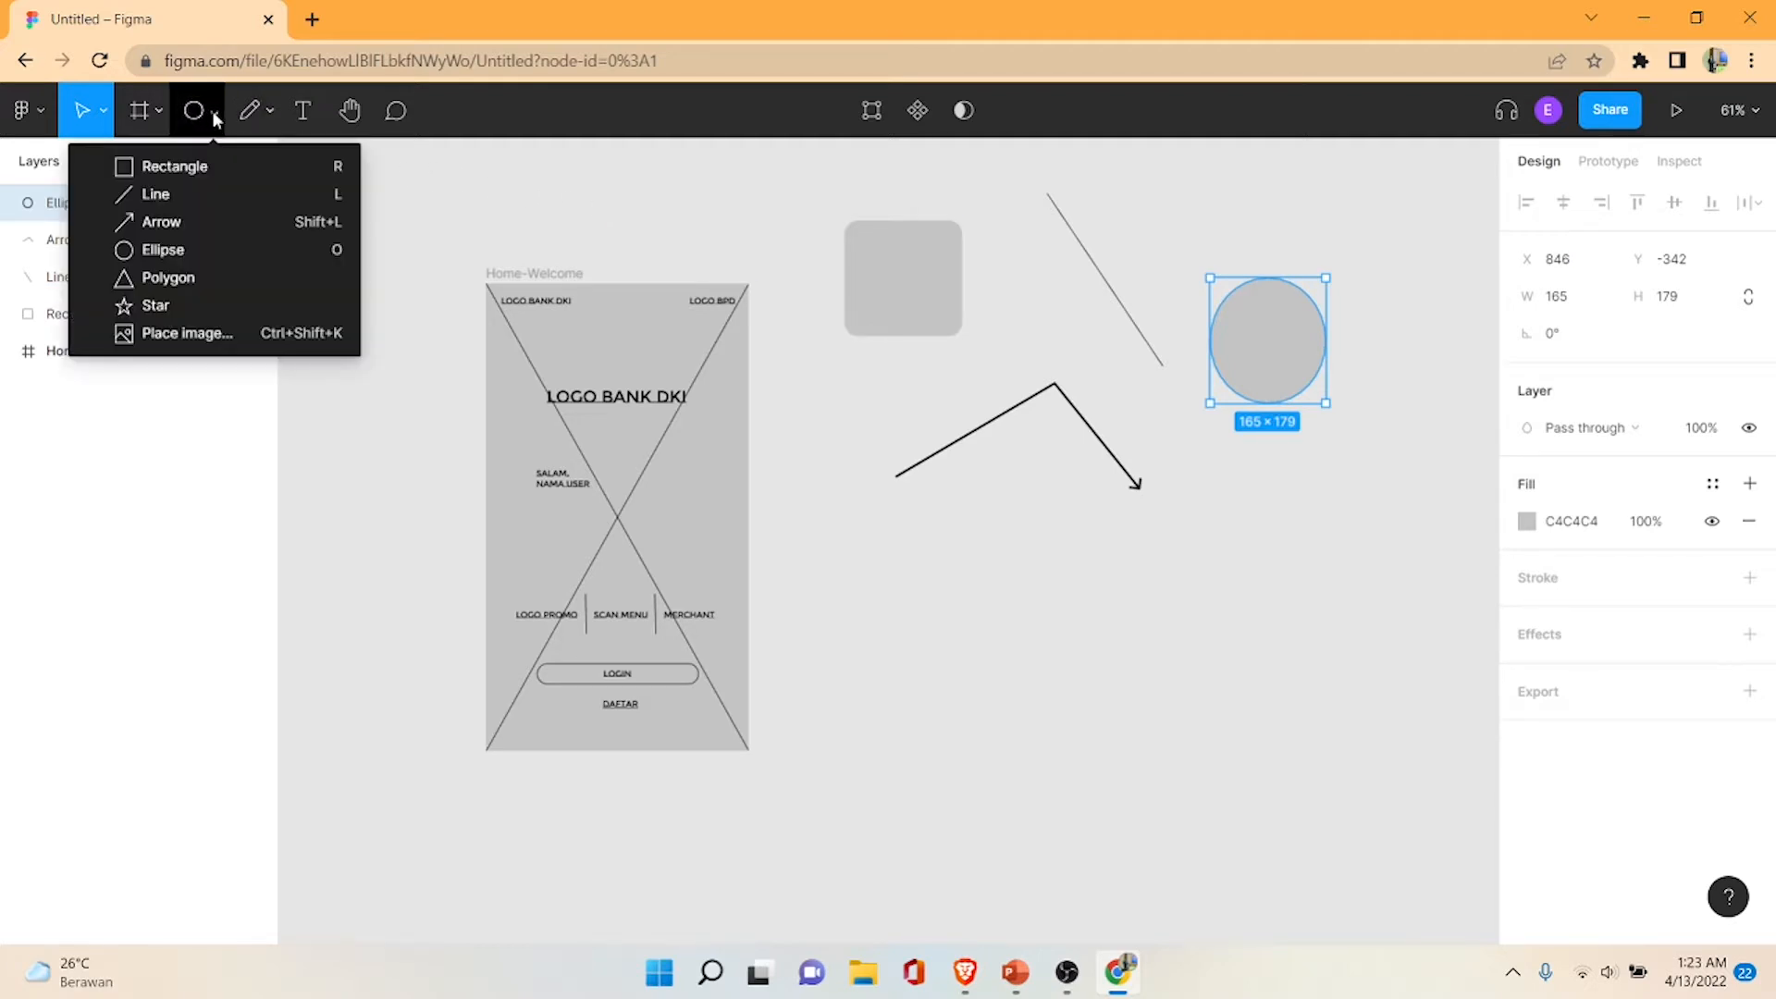
left_click(222, 248)
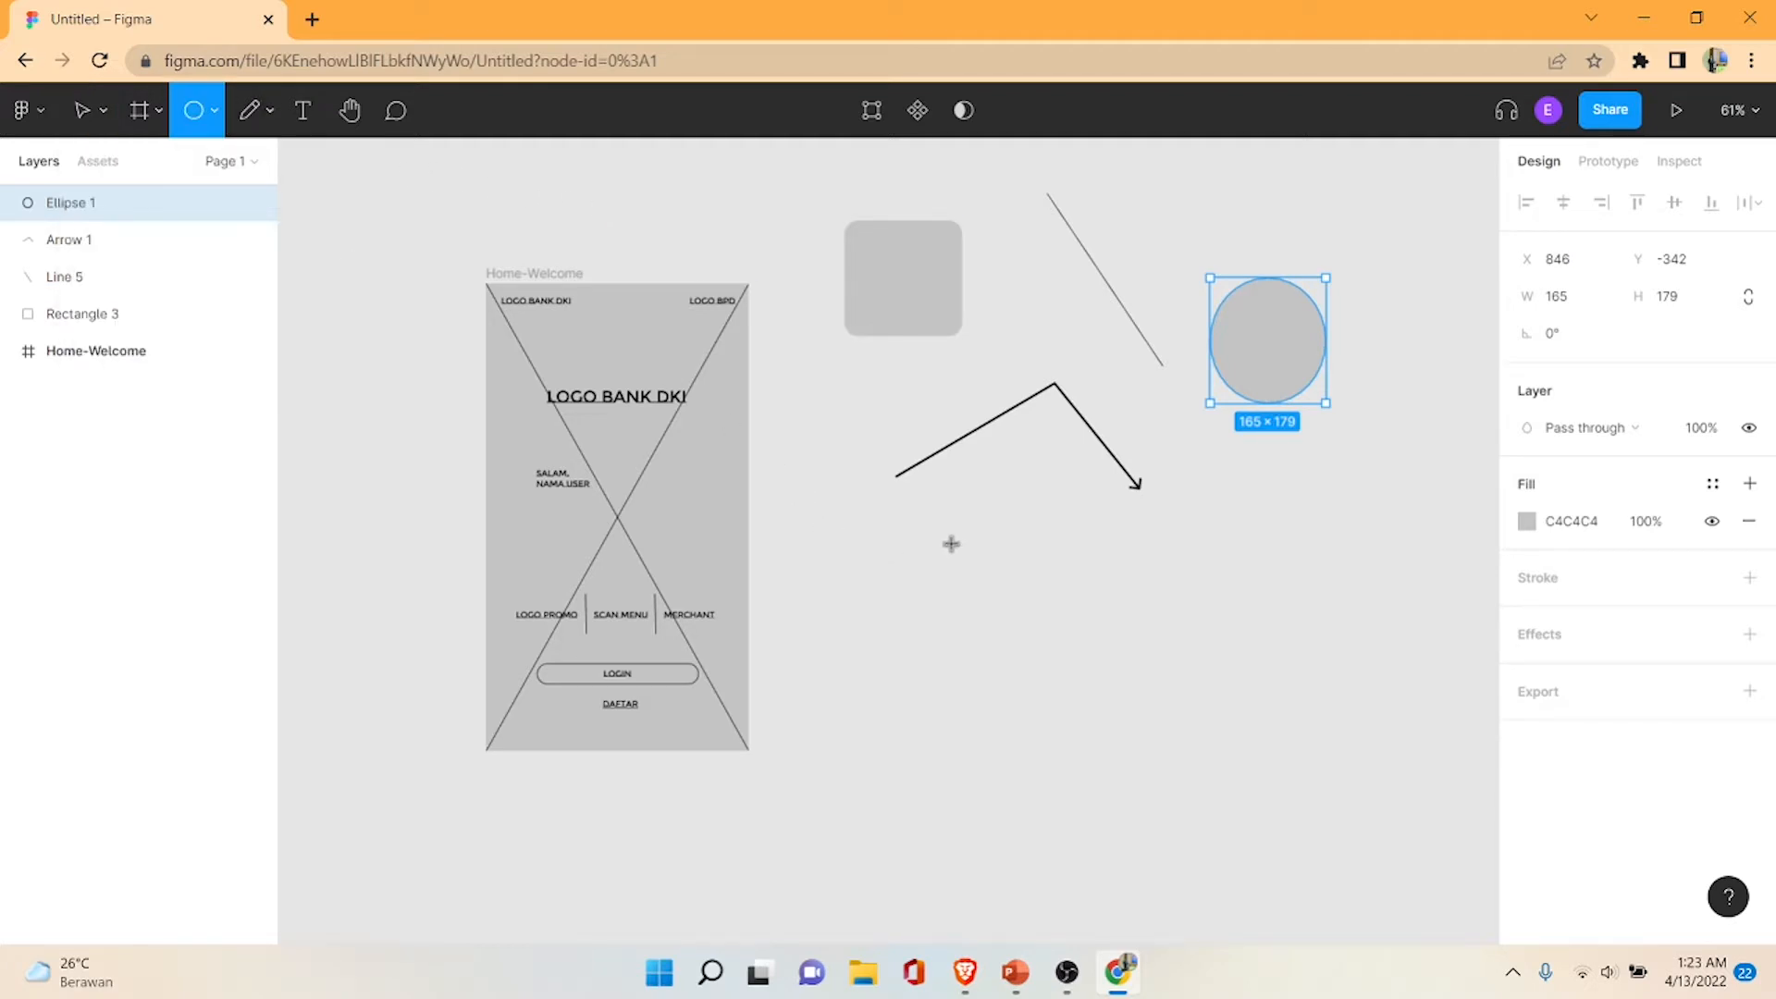
left_click_drag(951, 543, 1032, 732)
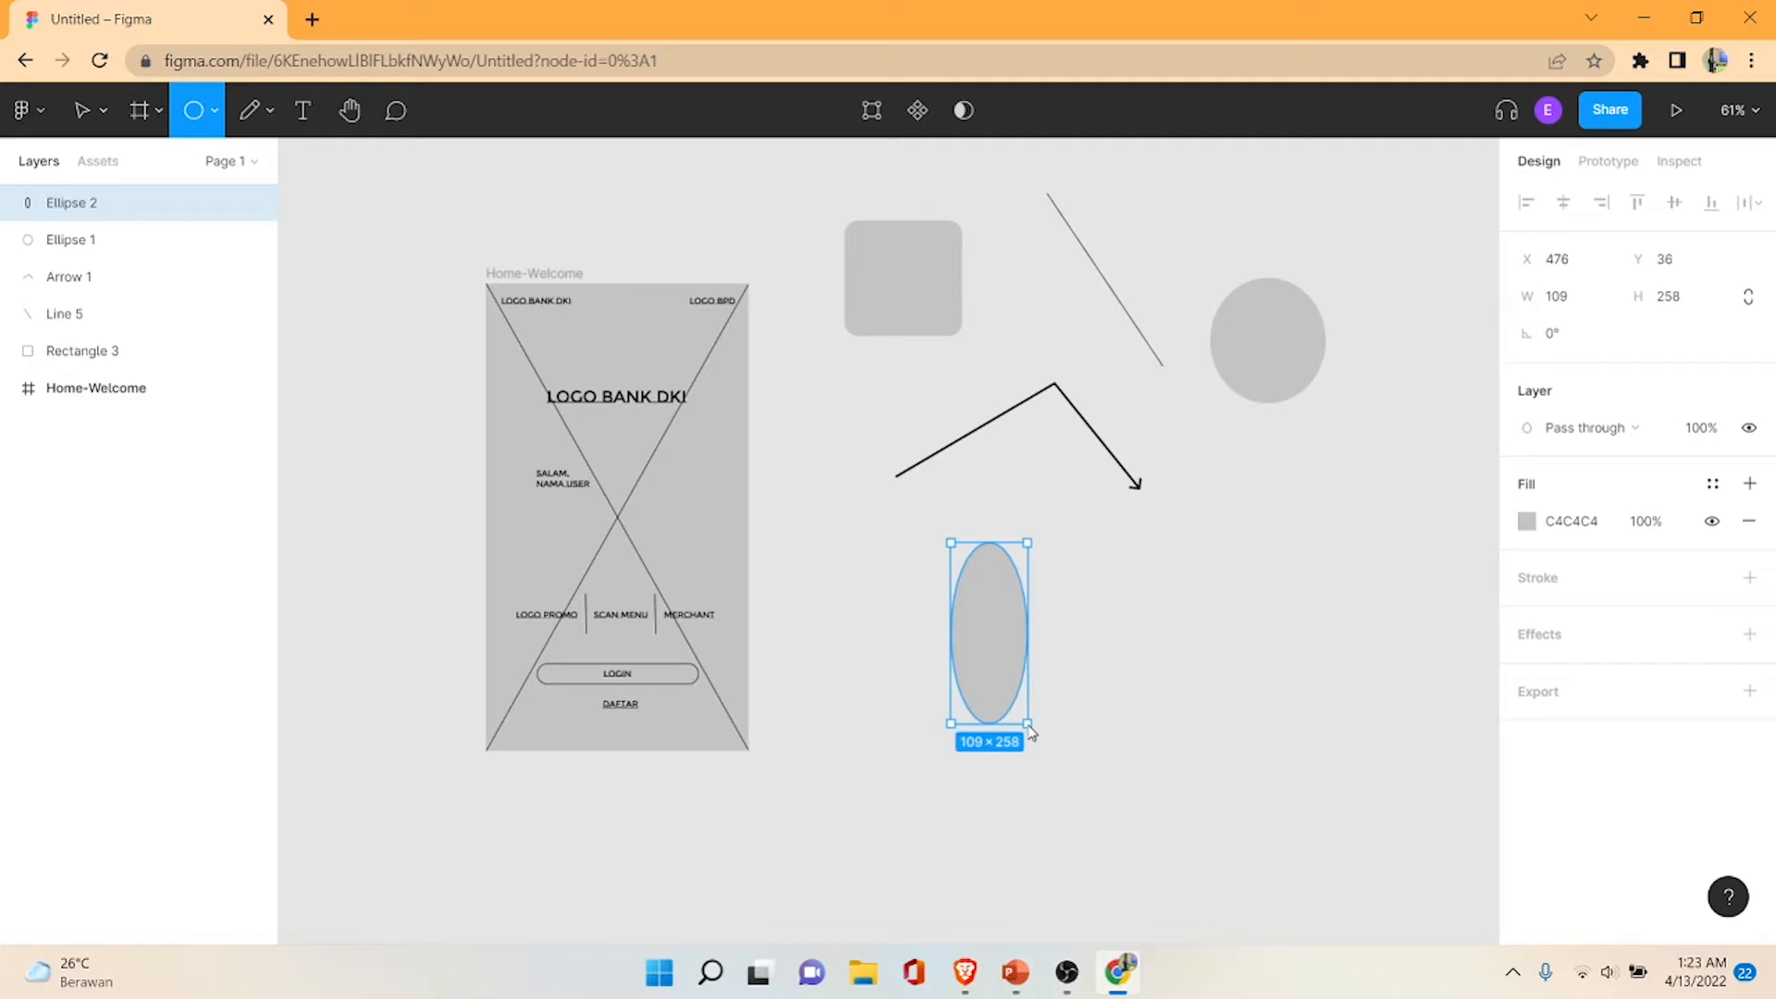
key("shift")
left_click_drag(1032, 733, 1030, 731)
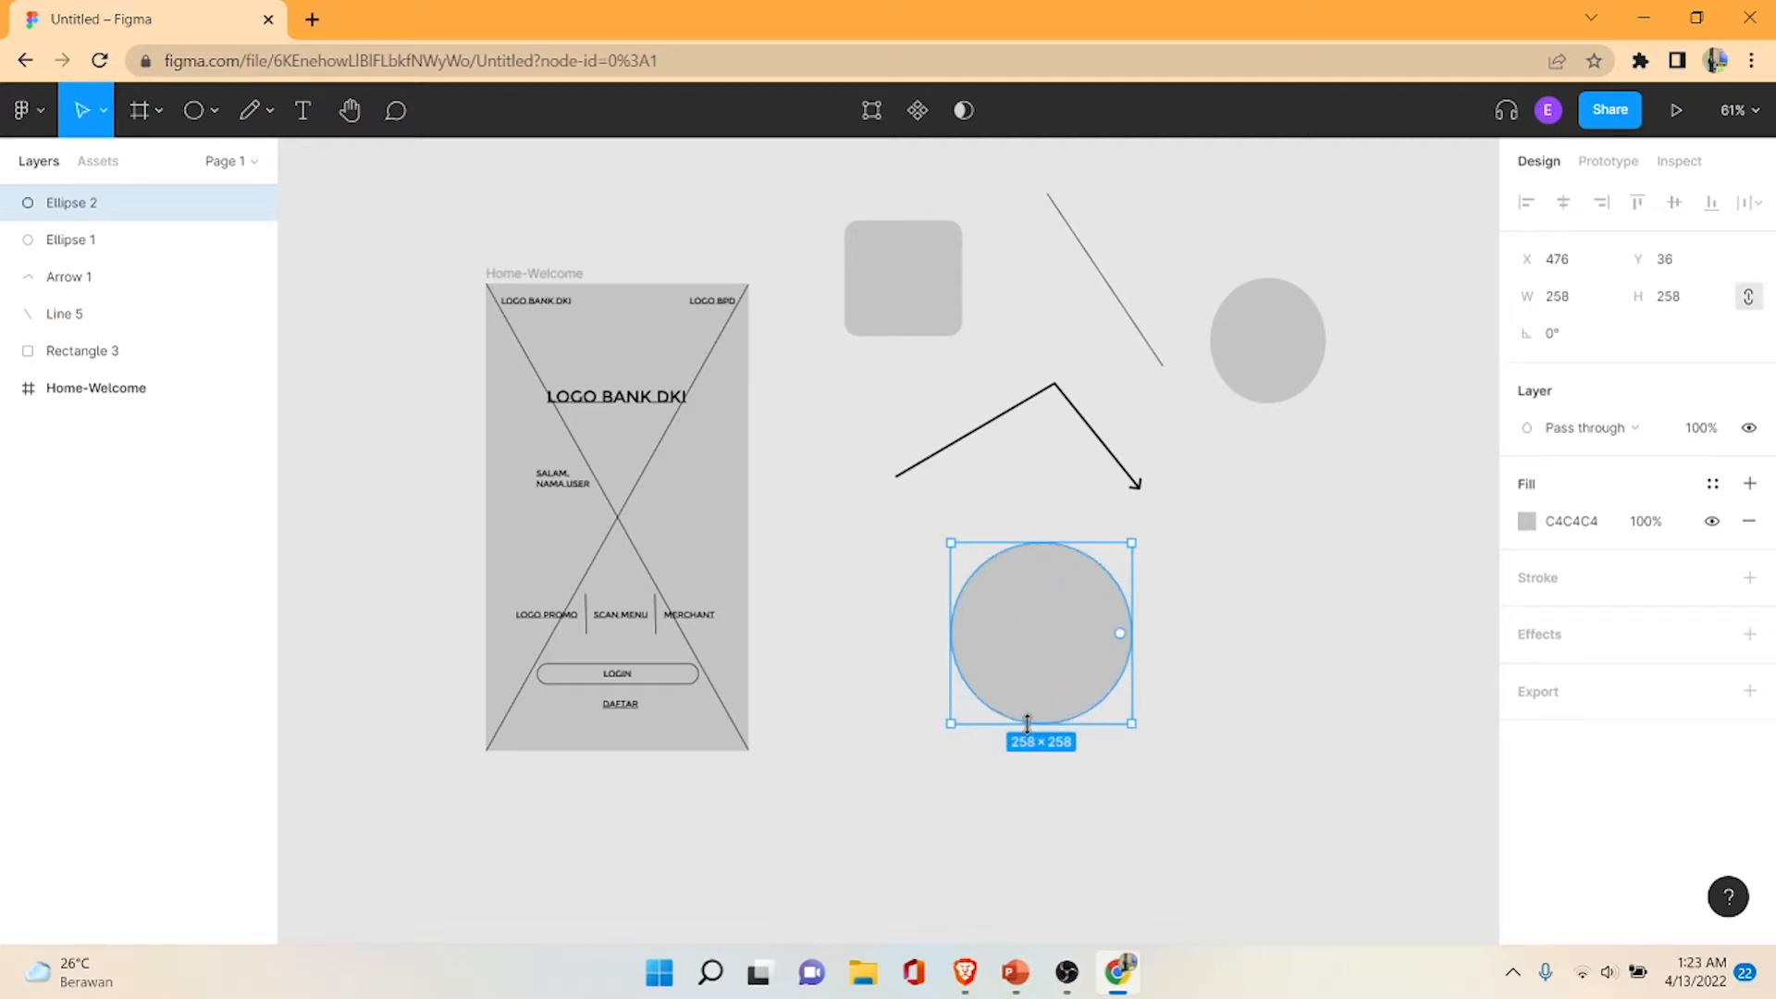
left_click(1214, 575)
- Draw a triangle below the smaller ellipse with the Polygon tool, constrained to equal proportions of 281 × 281, and deselect it
left_click(219, 108)
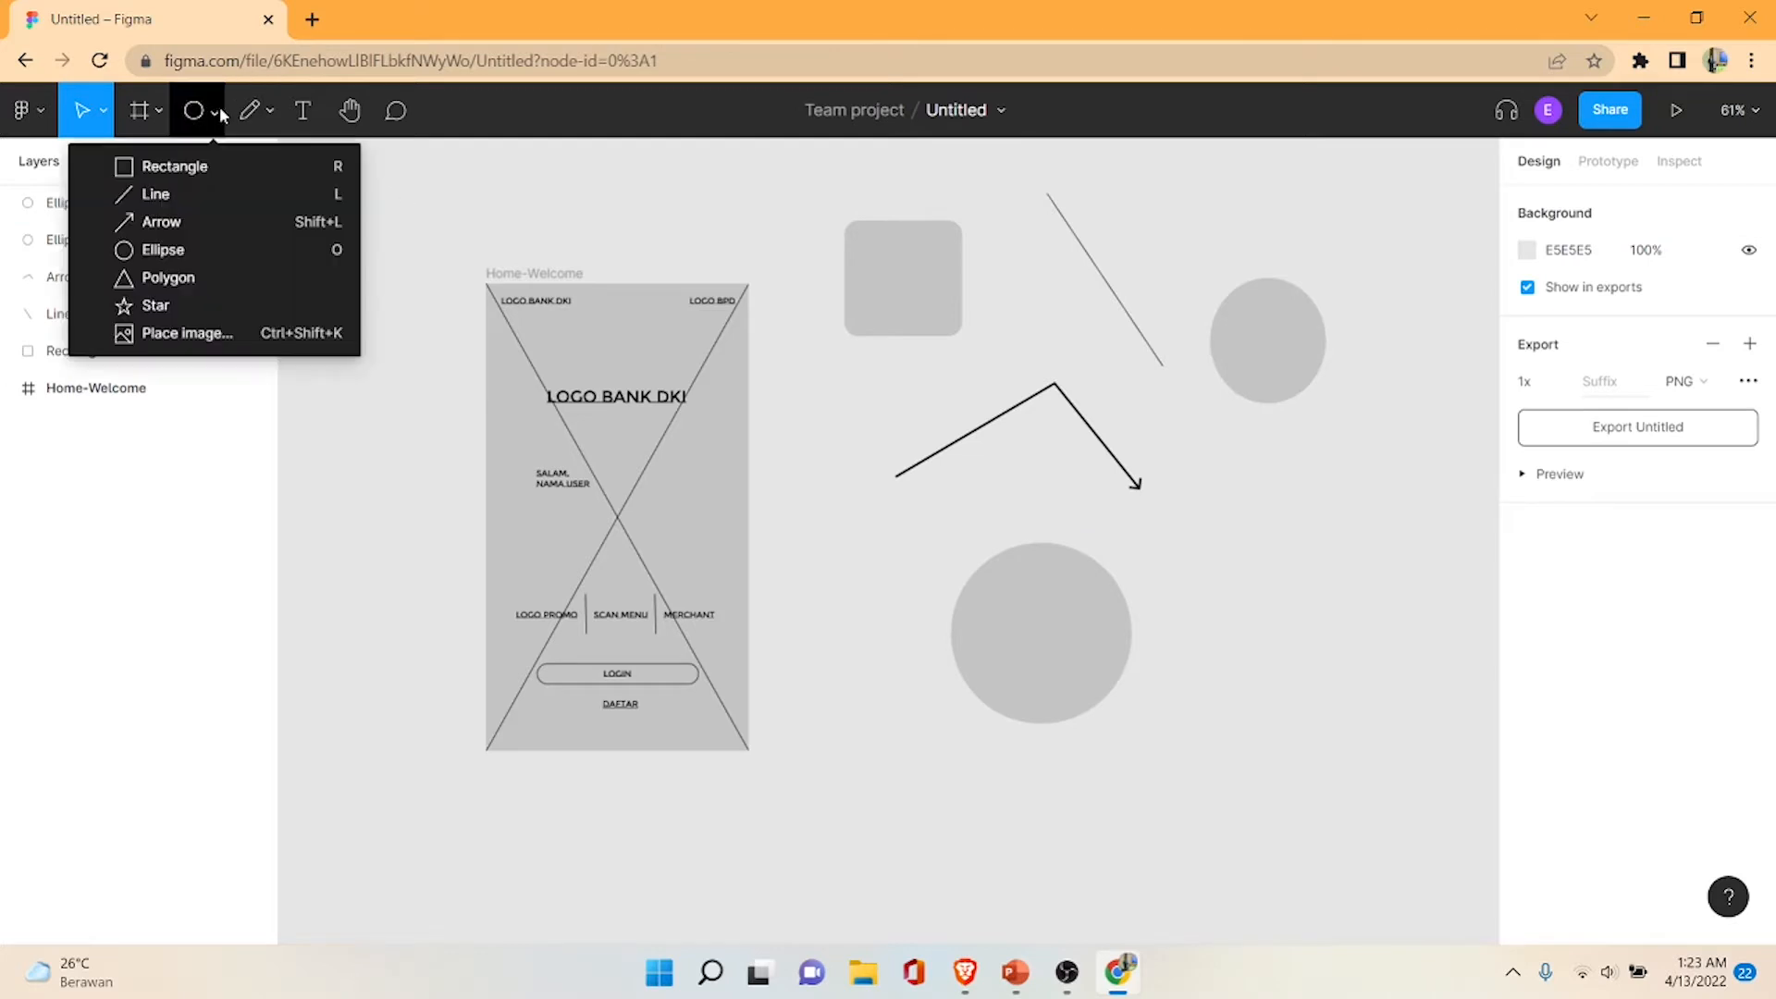
left_click(266, 279)
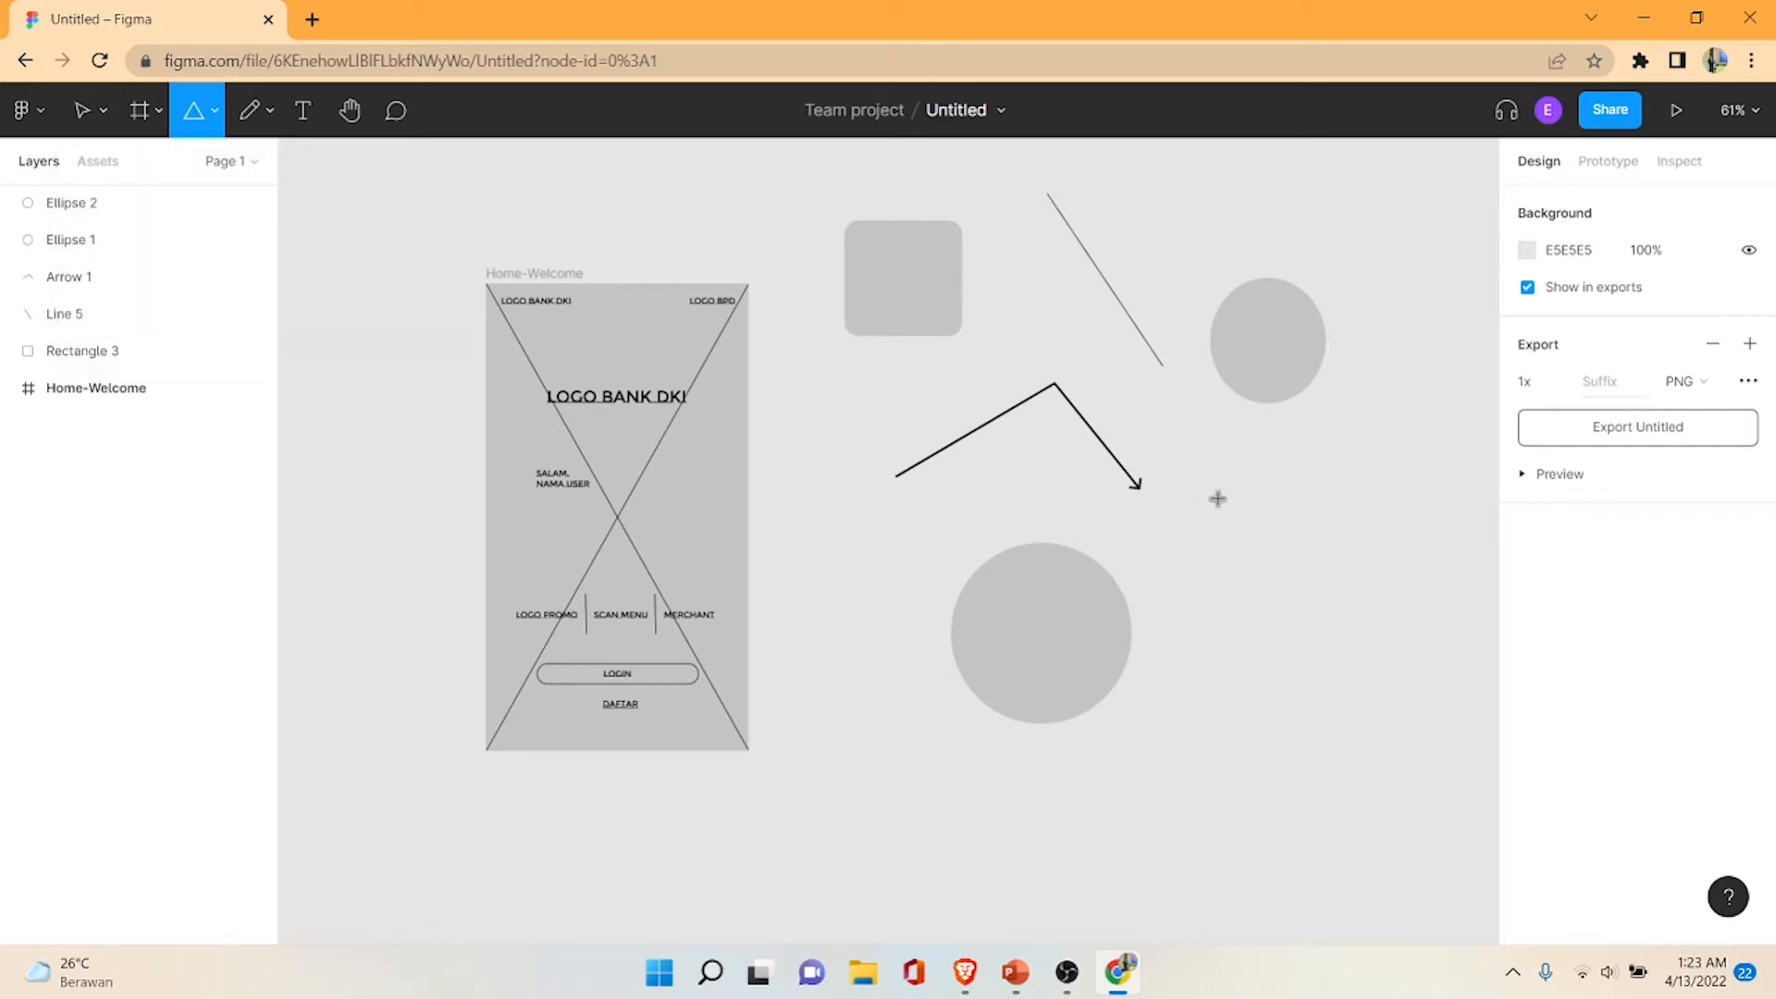
mouse_move(1238, 460)
left_mouse_down()
mouse_move(1338, 611)
mouse_move(1270, 662)
left_mouse_up()
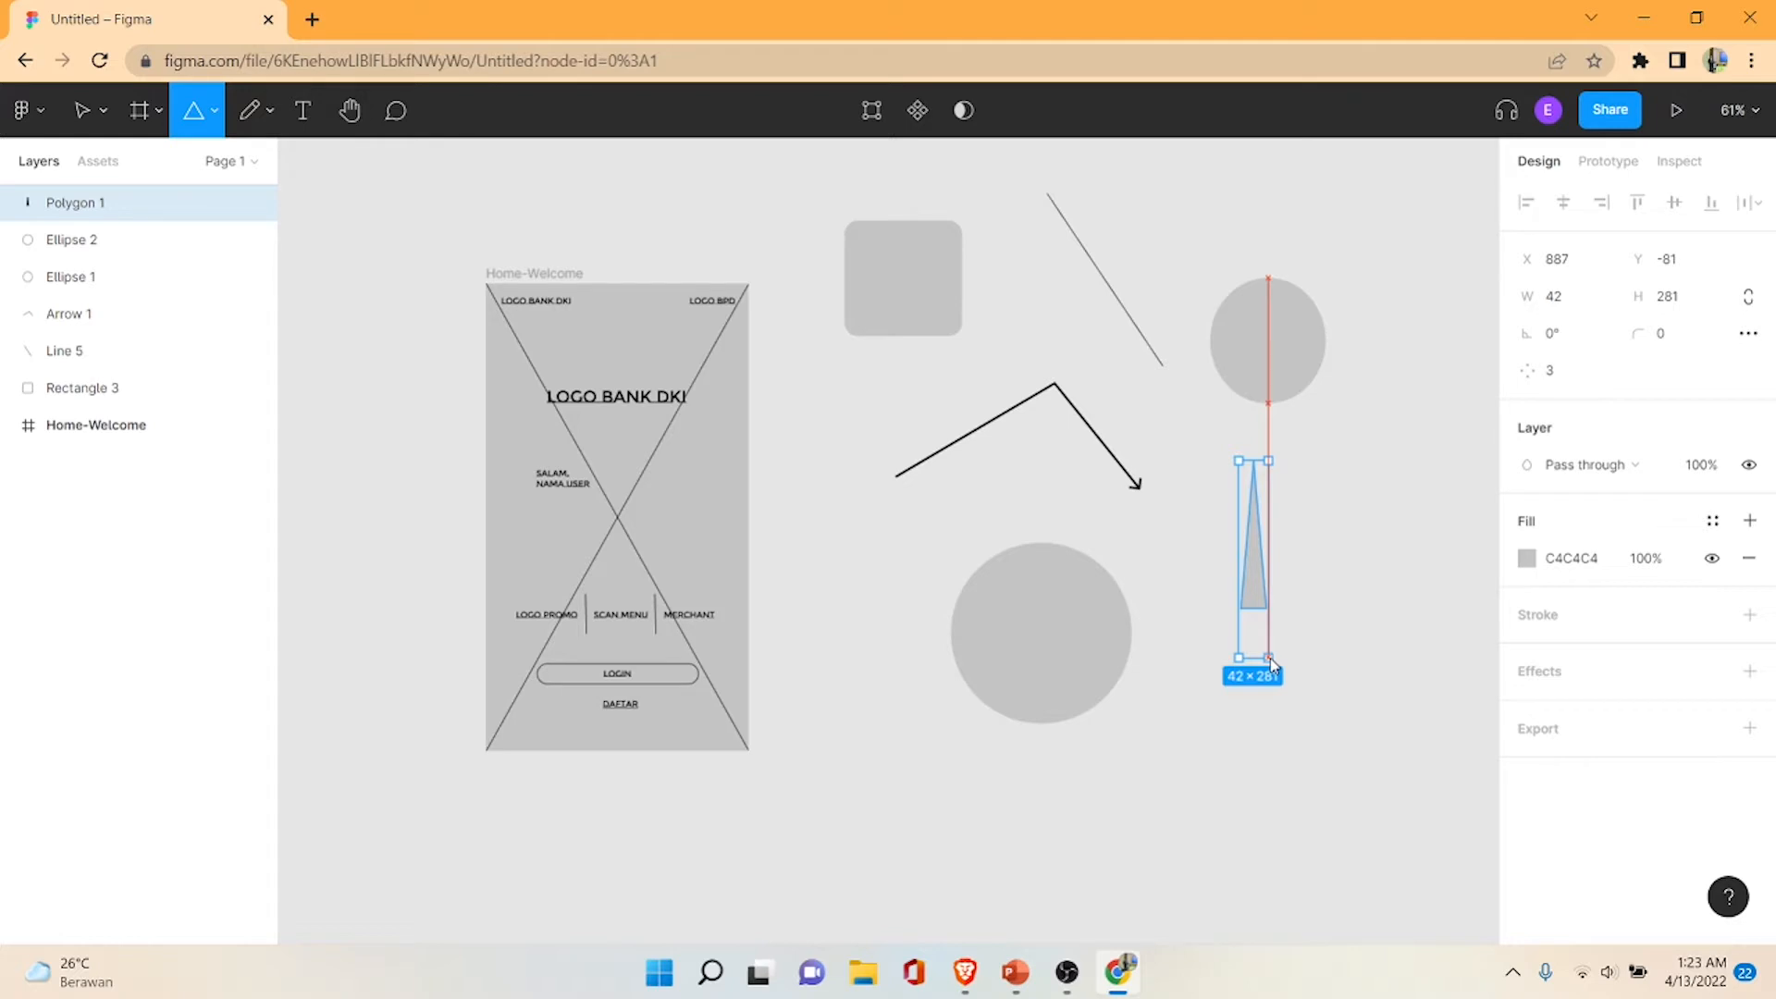
left_click_drag(1270, 662, 1272, 664)
key("shift")
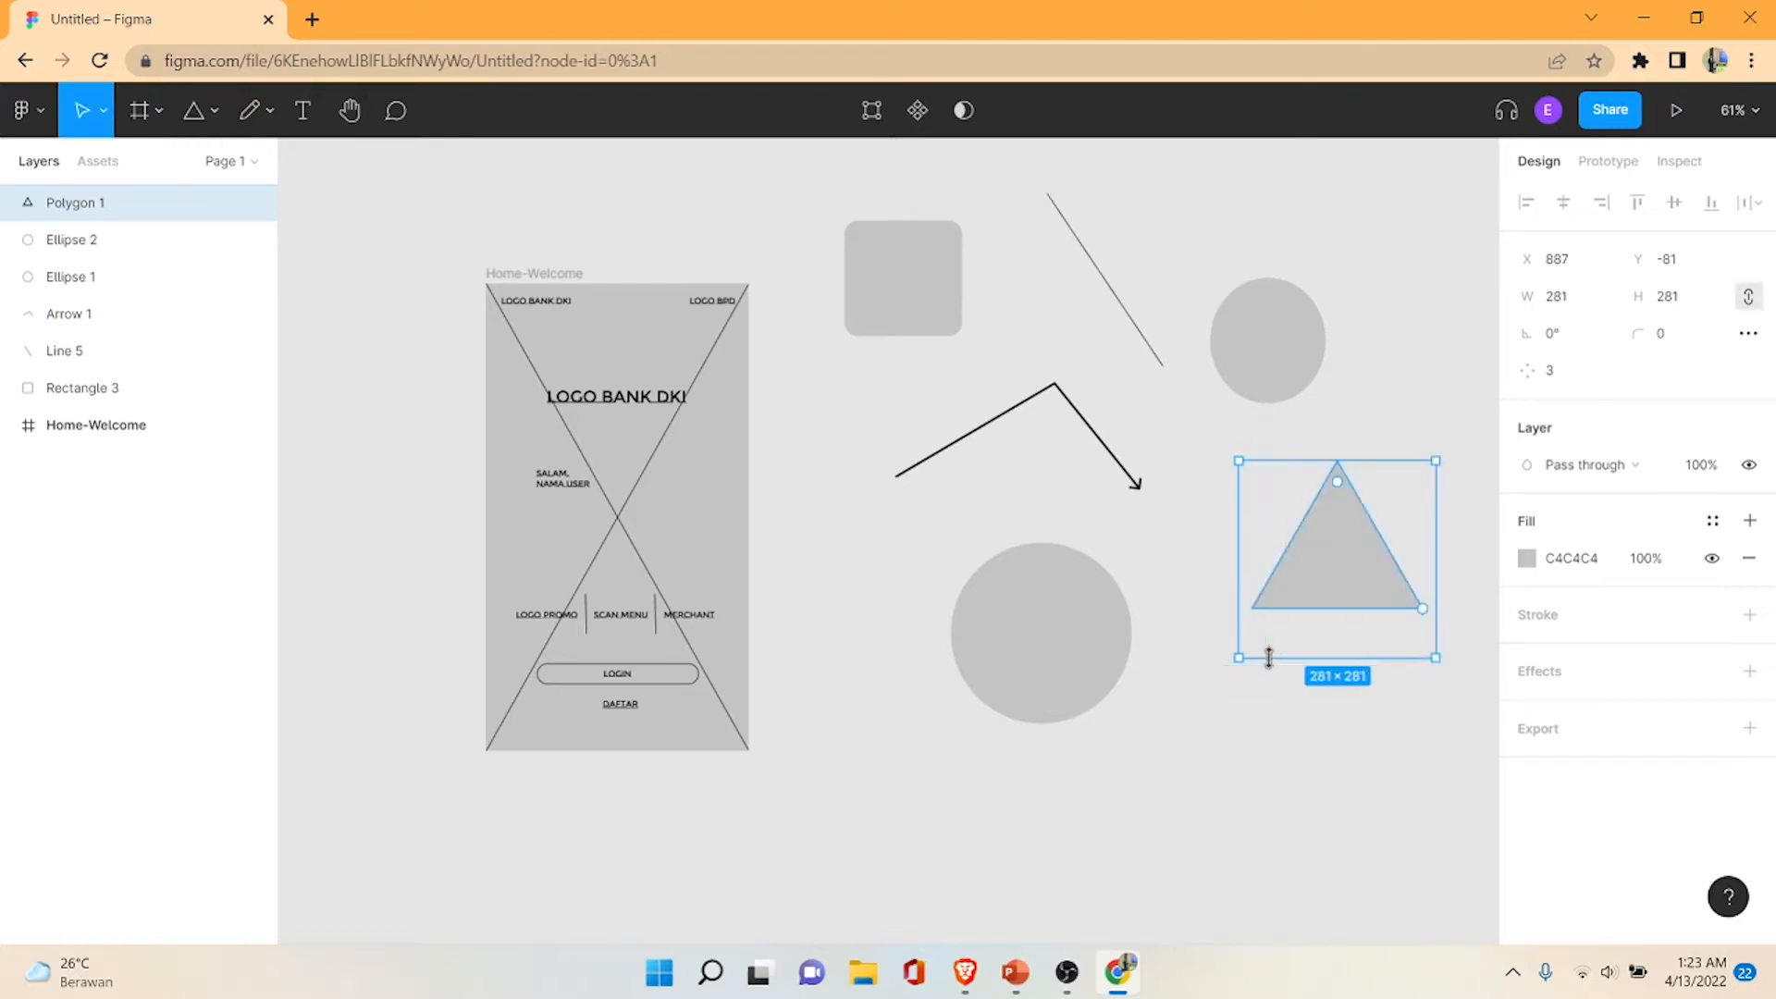
left_click(1264, 720)
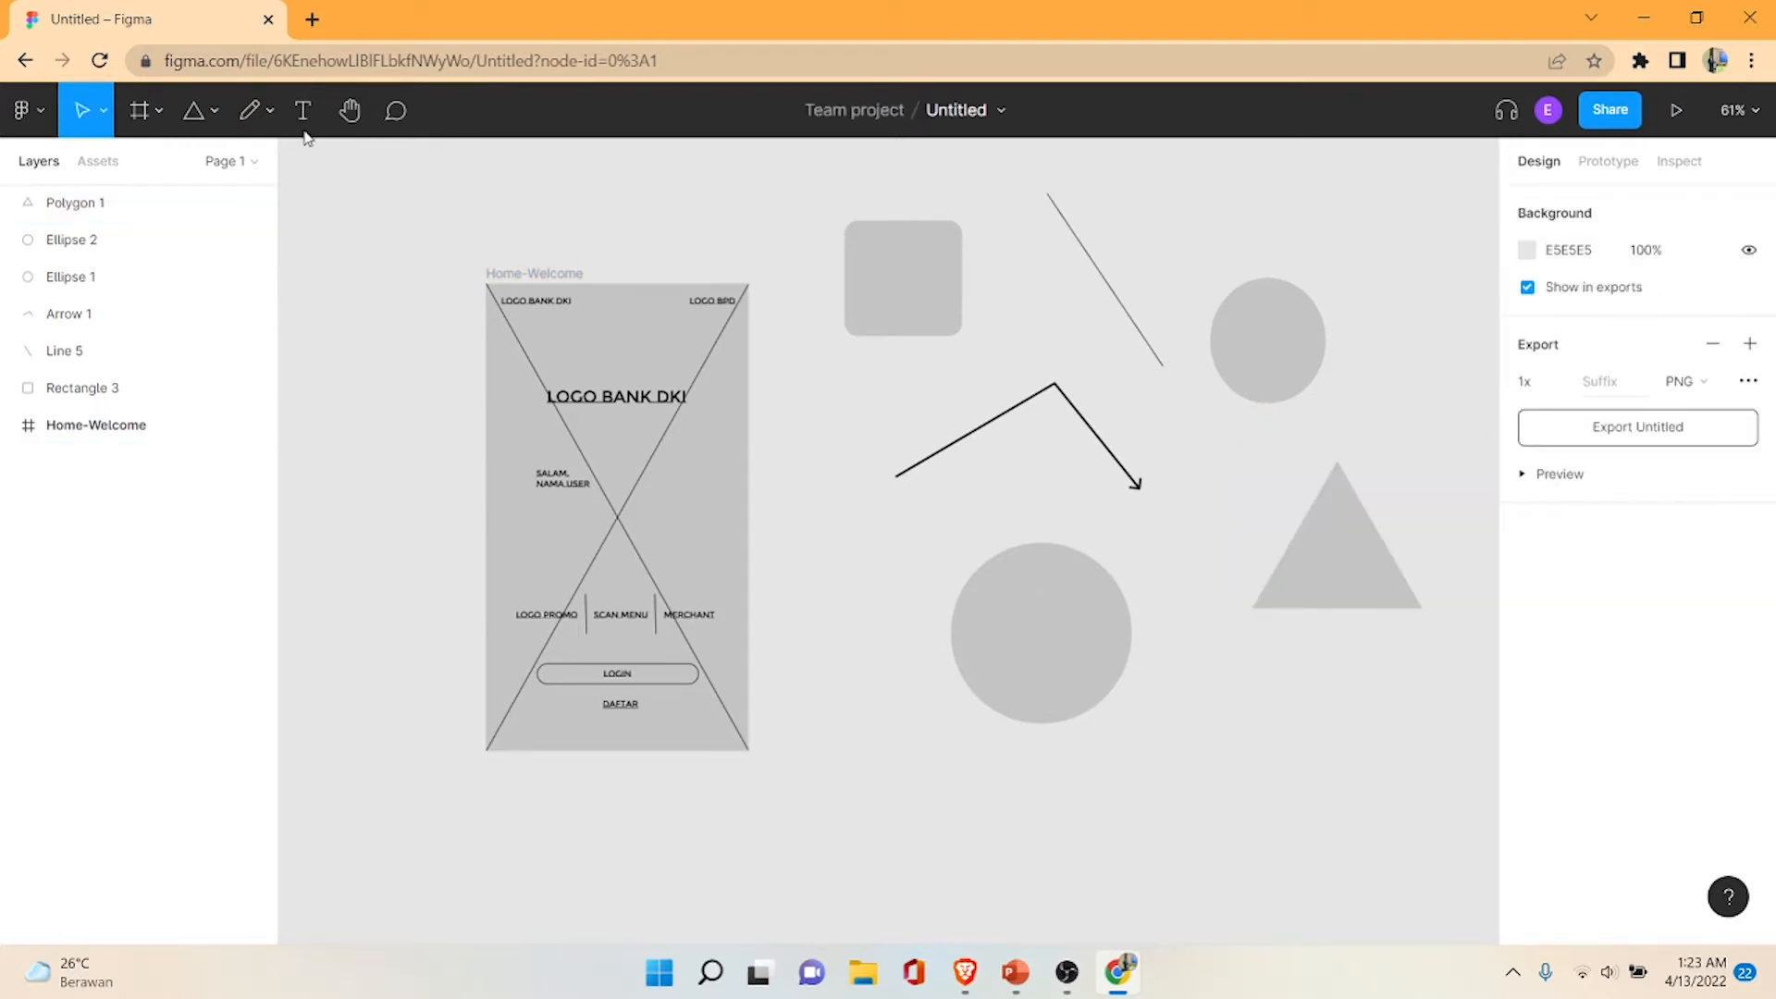
- Draw a five-pointed star about 135 × 166 overlapping the Home-Welcome frame's upper corner beside its title, and deselect it
left_click(214, 111)
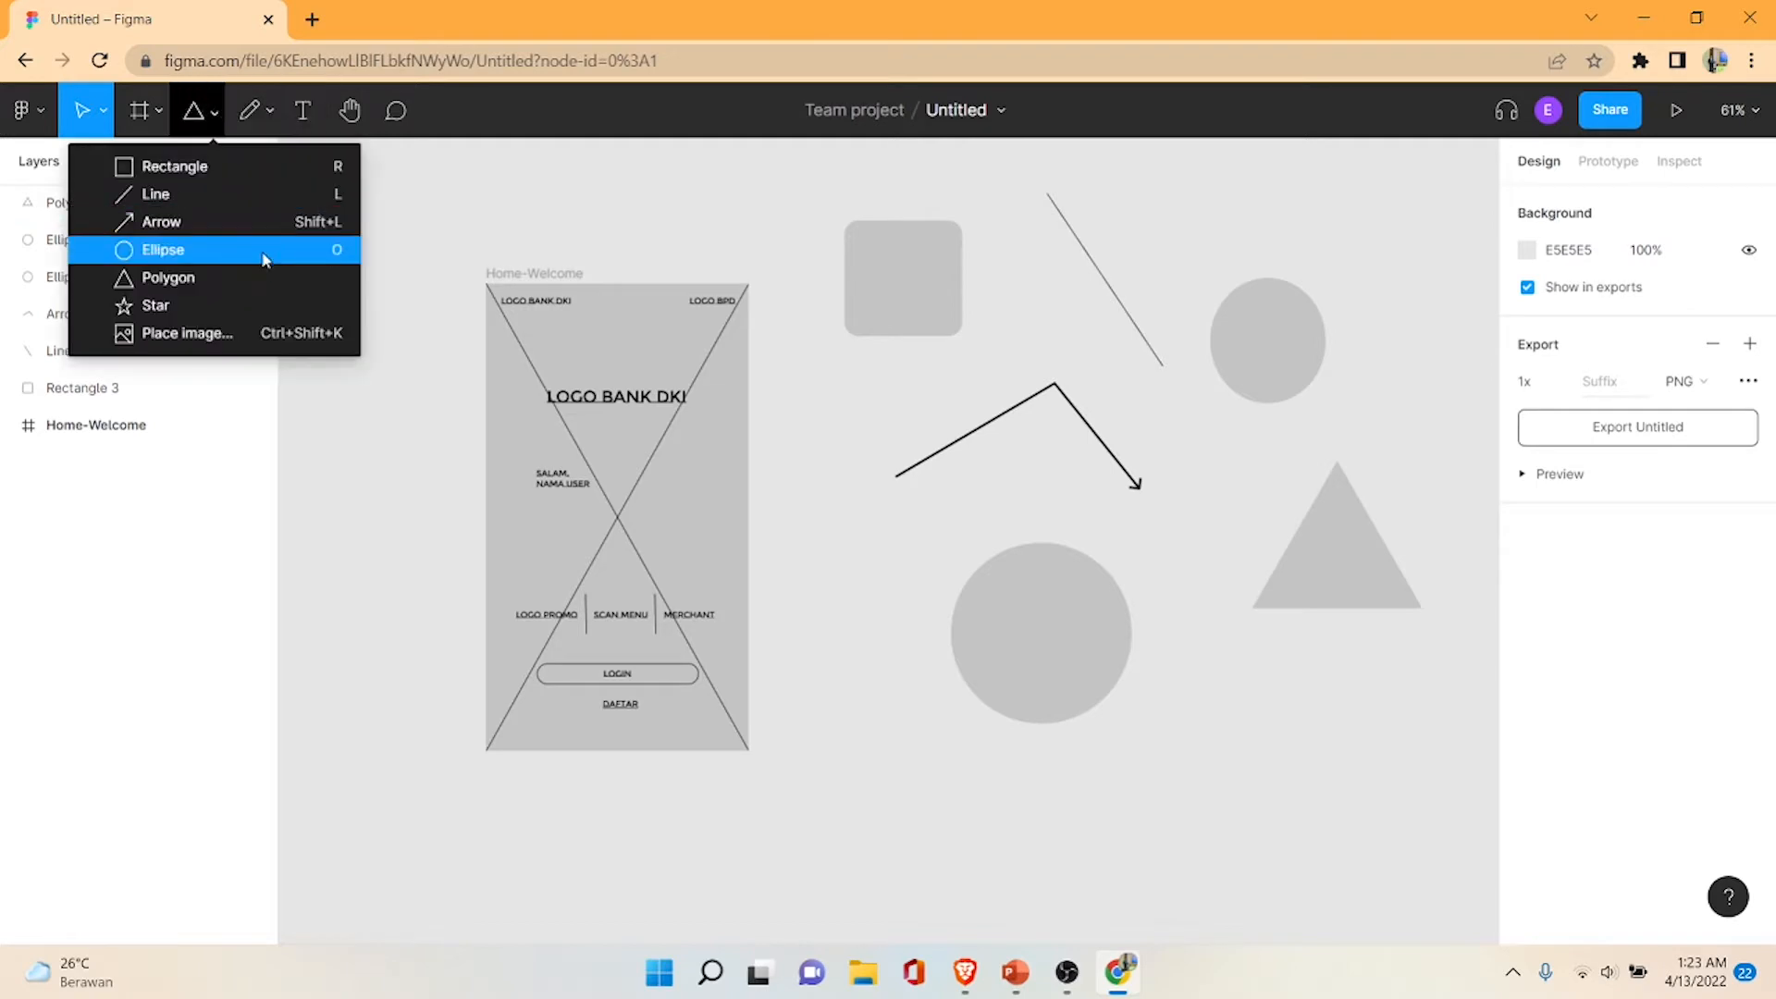
left_click(248, 306)
left_click_drag(439, 194, 539, 317)
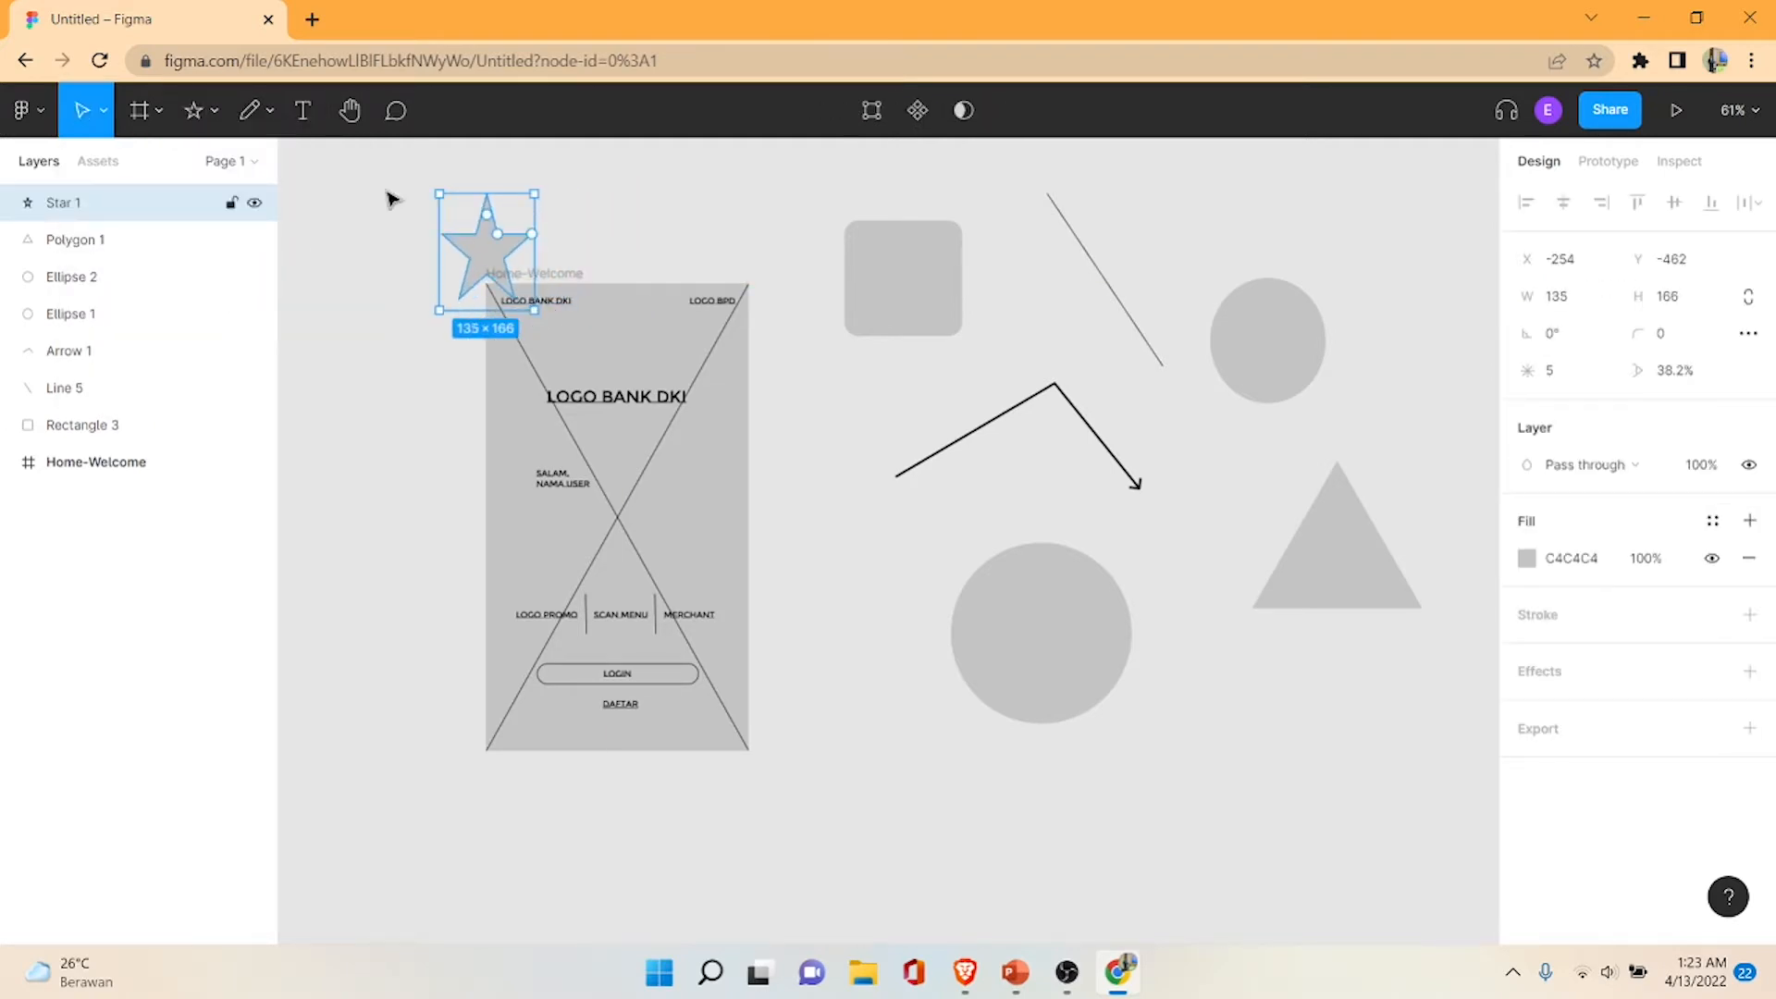
left_click(325, 198)
left_click(213, 111)
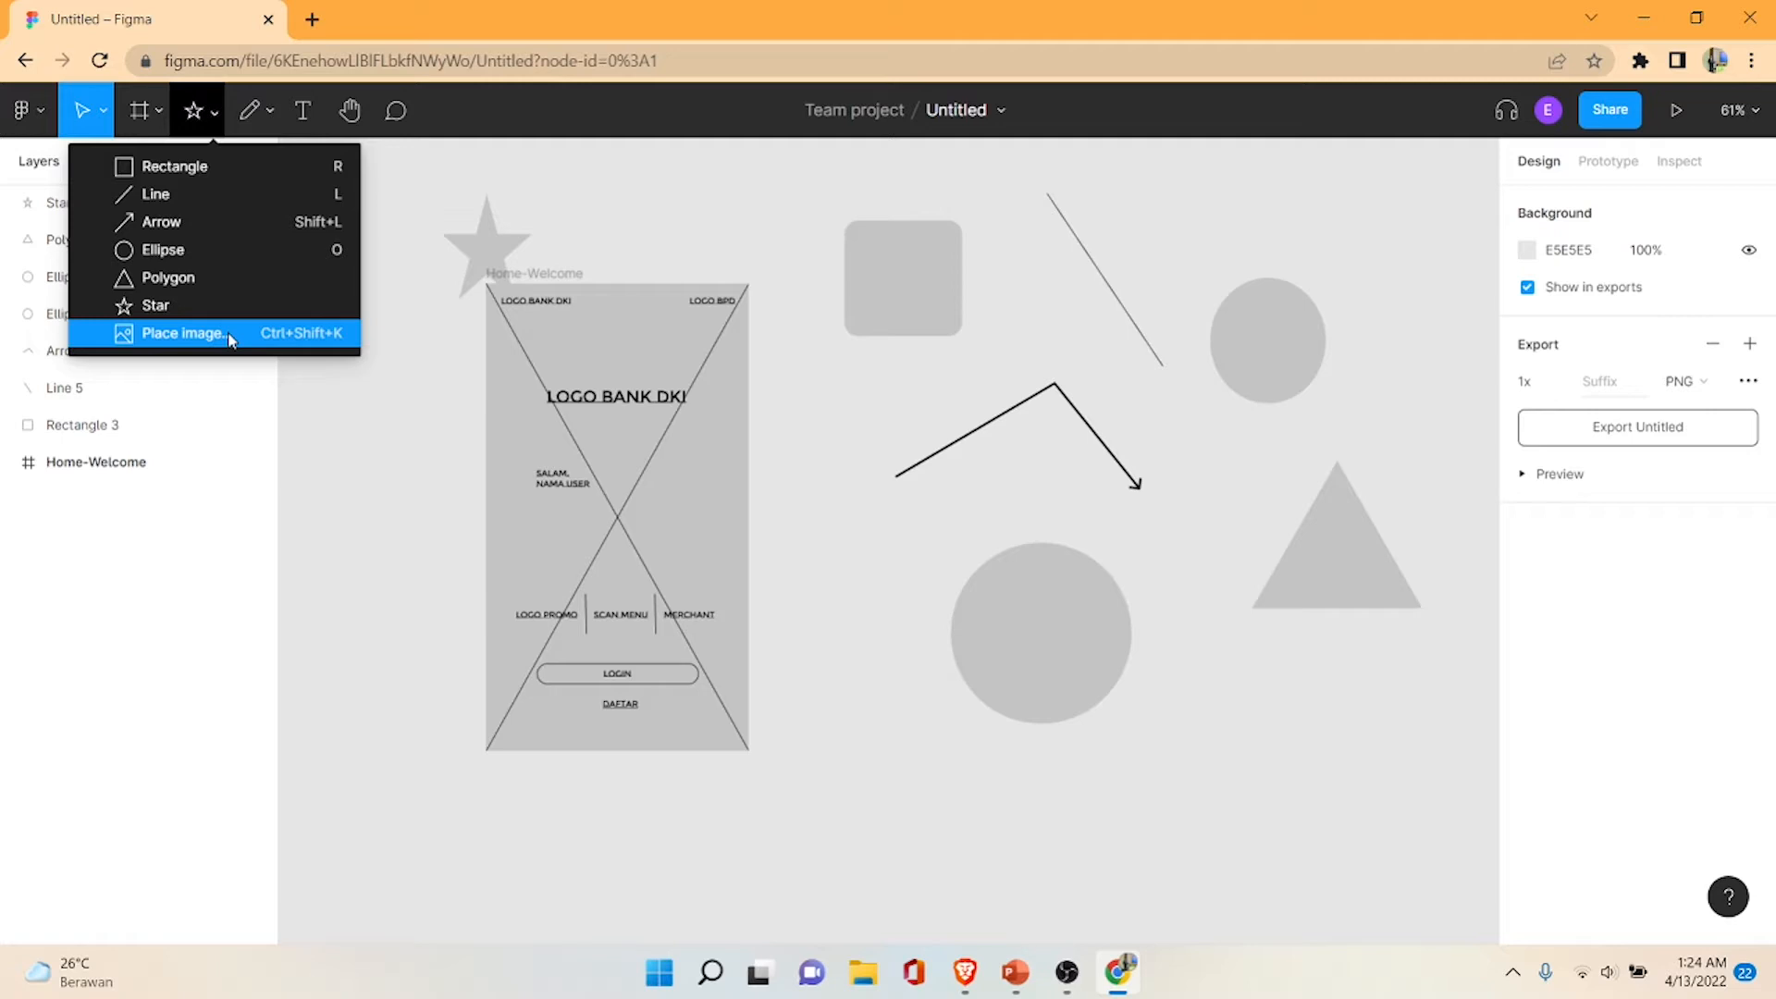
left_click(1214, 659)
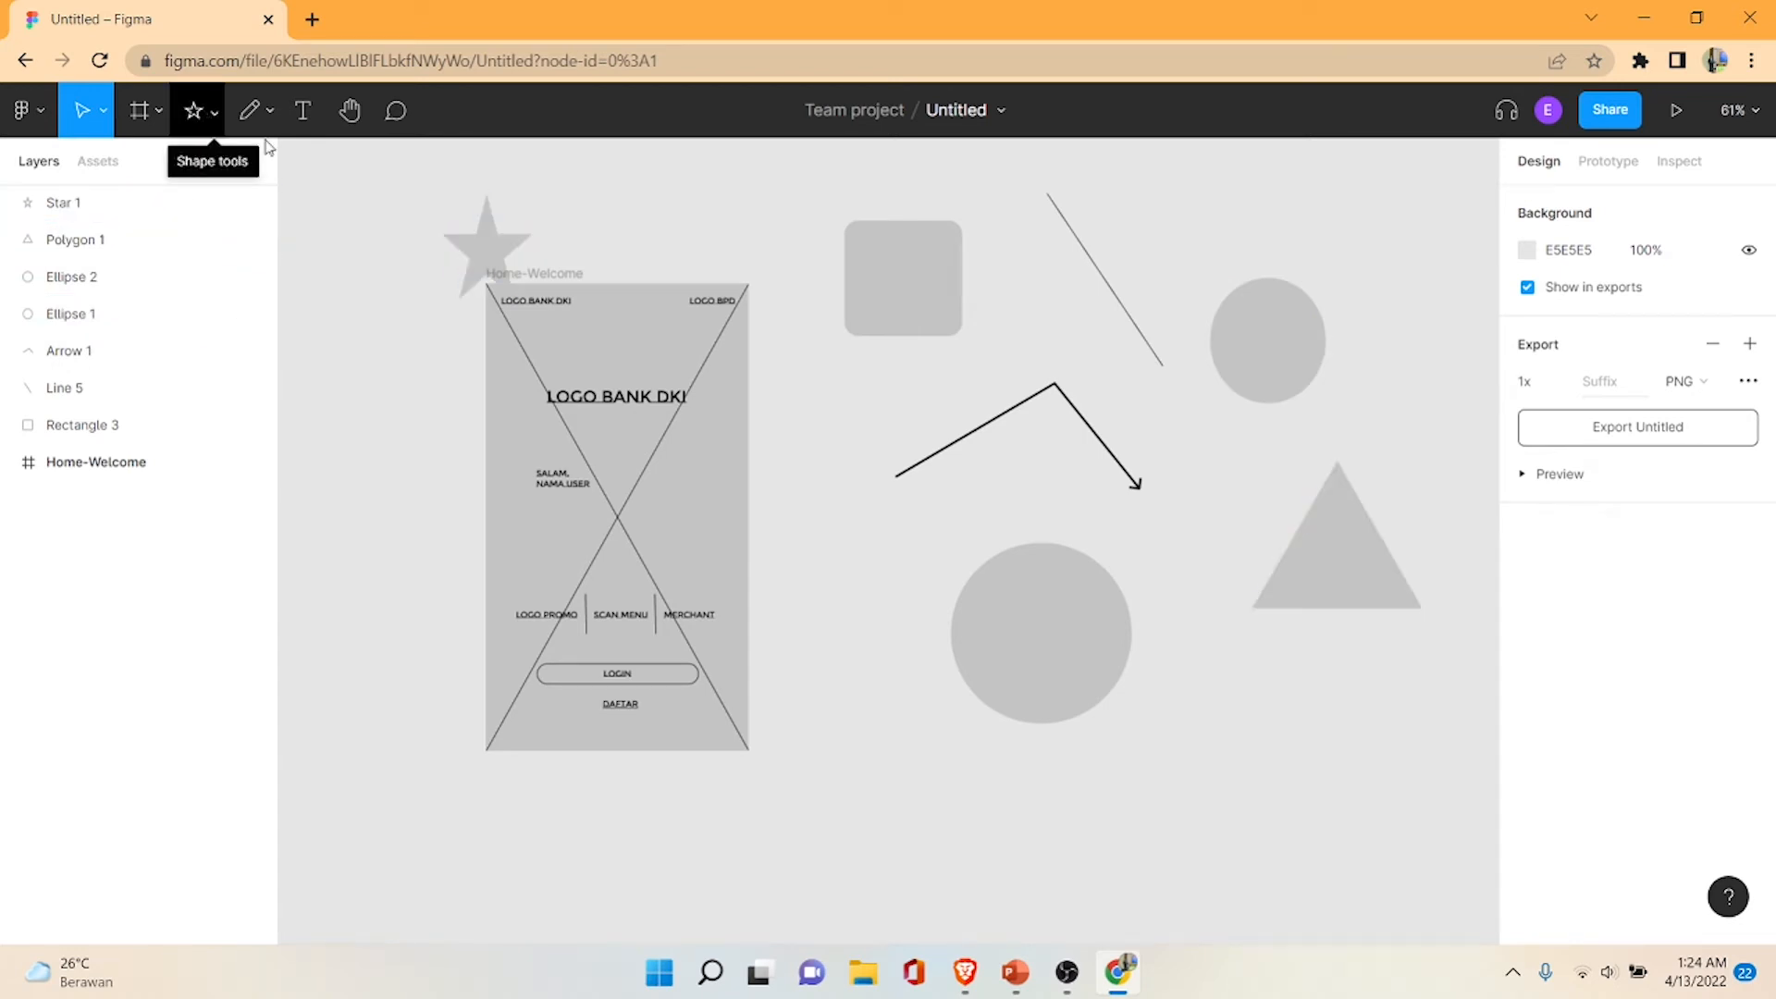
- Add the text "hbkjhgvbmbjbmn" above the Home-Welcome frame and move it beside the large circle, below the bent arrow
left_click(308, 111)
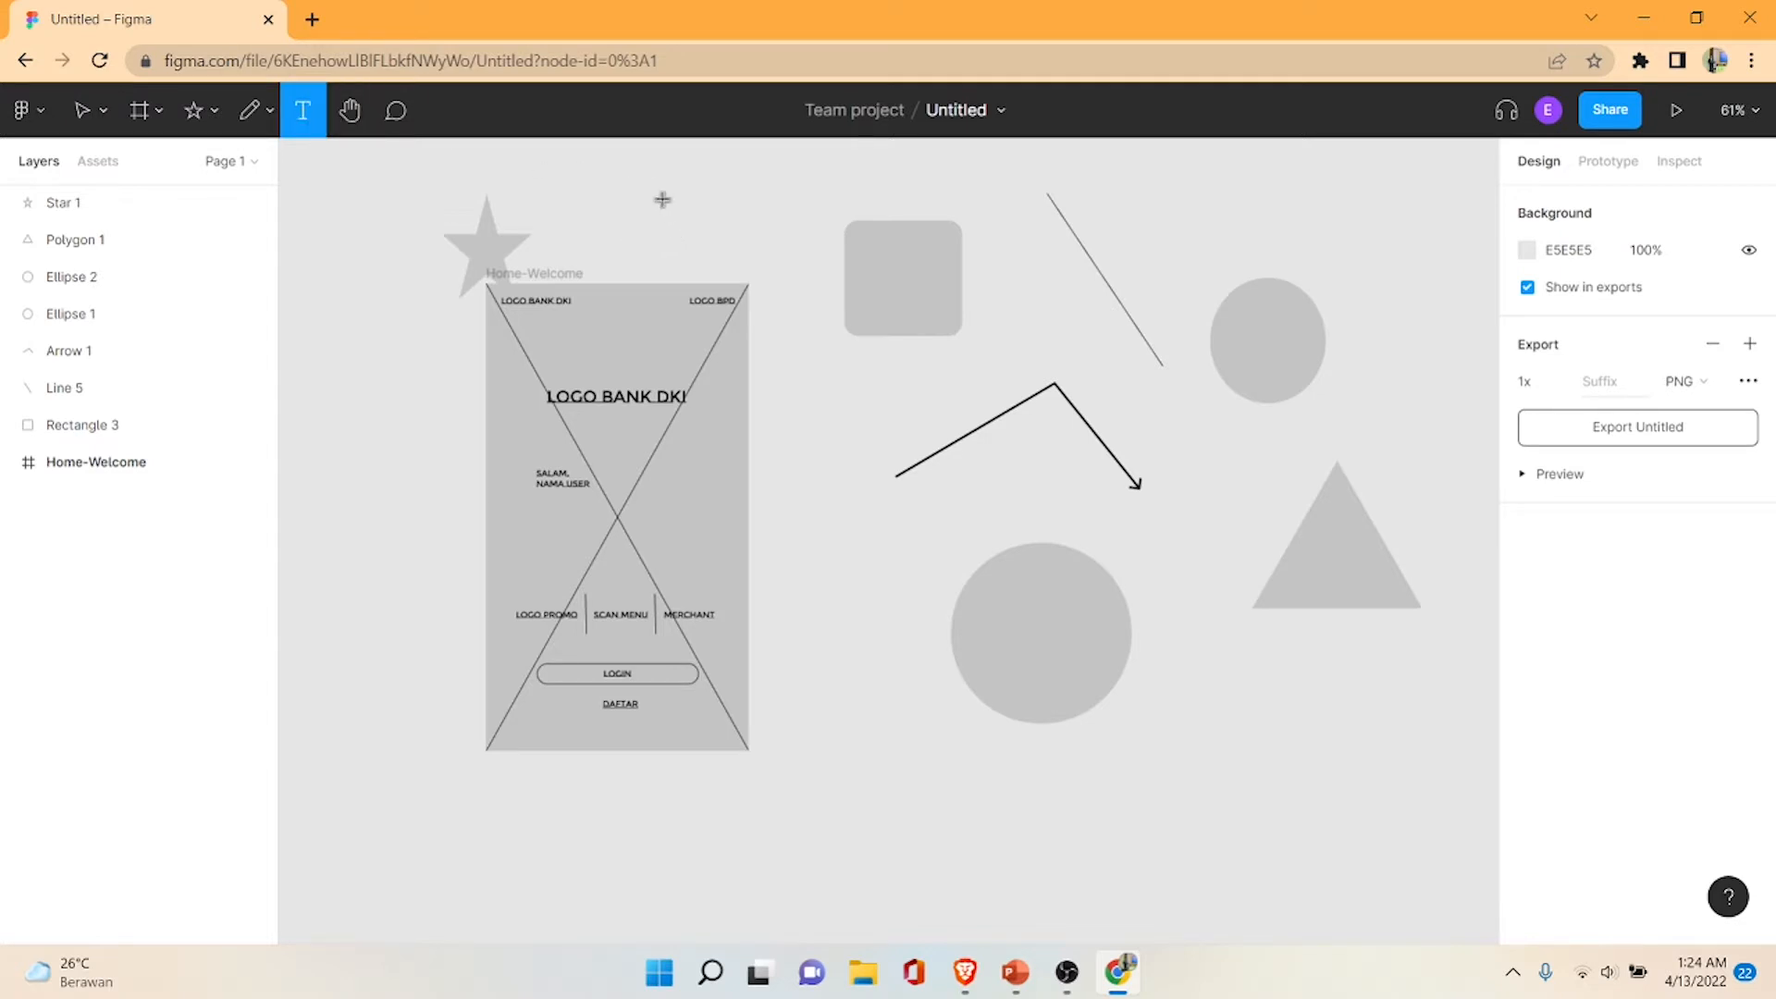
left_click(590, 163)
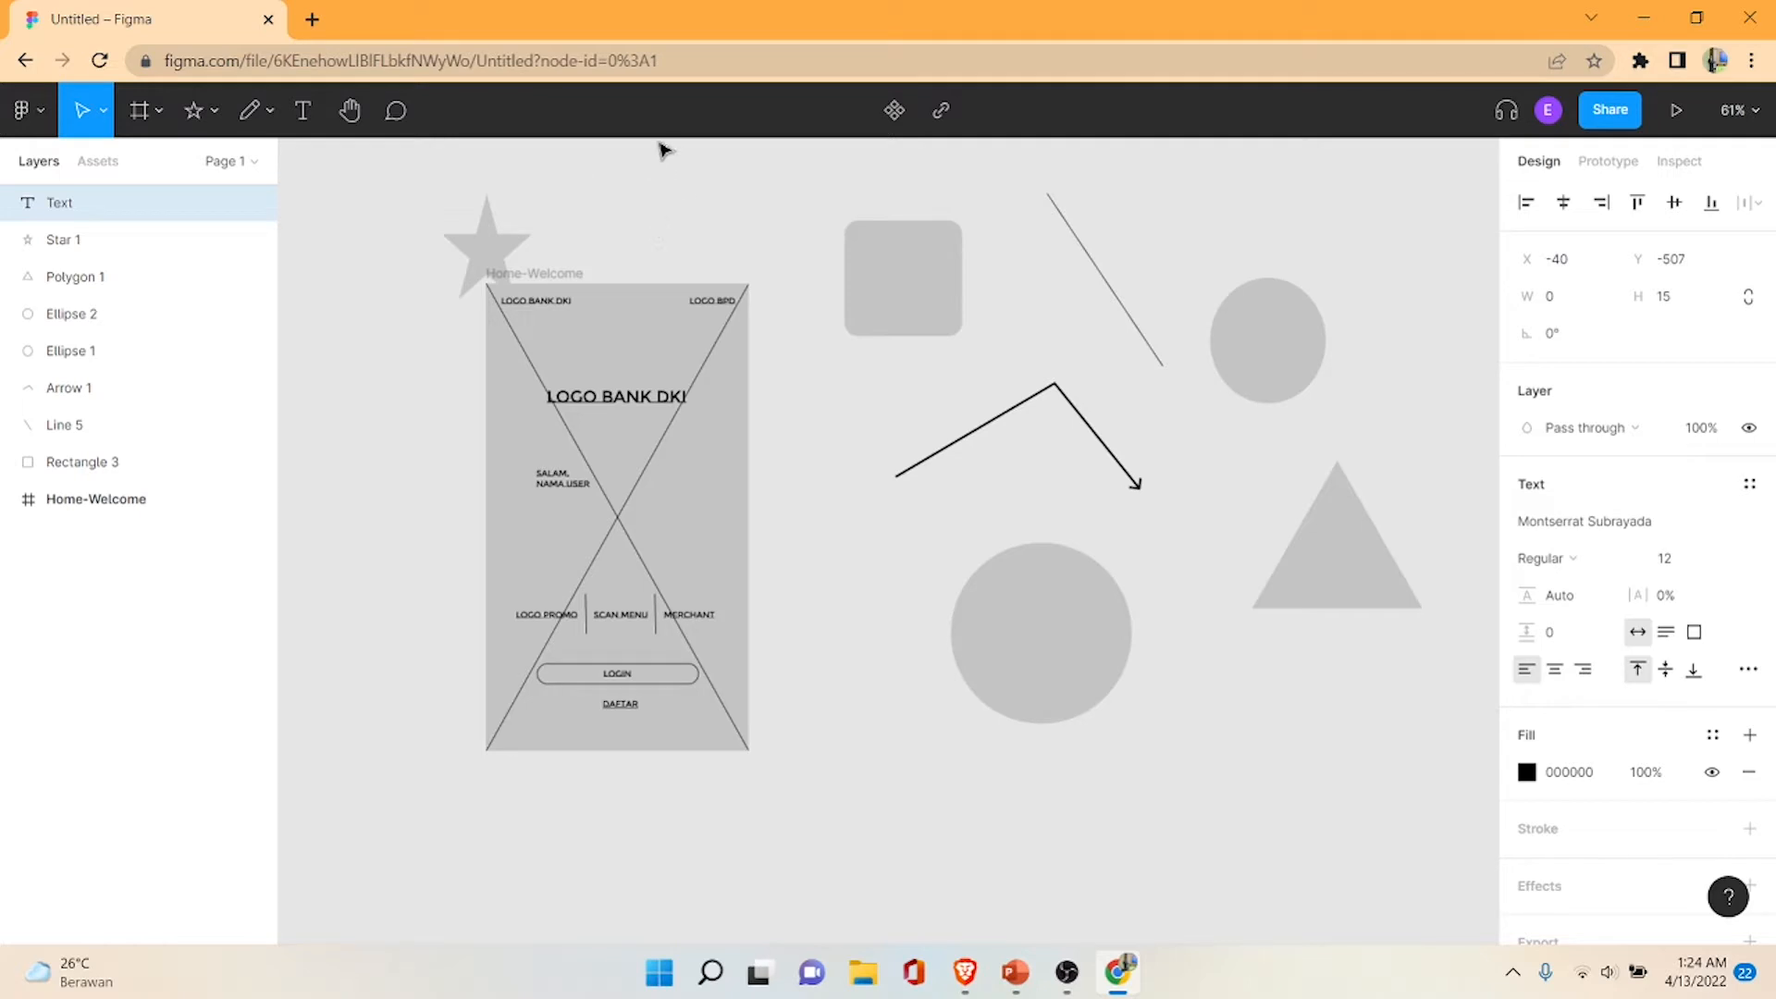
type("hbkjhgvbmbjbmn")
key("Escape")
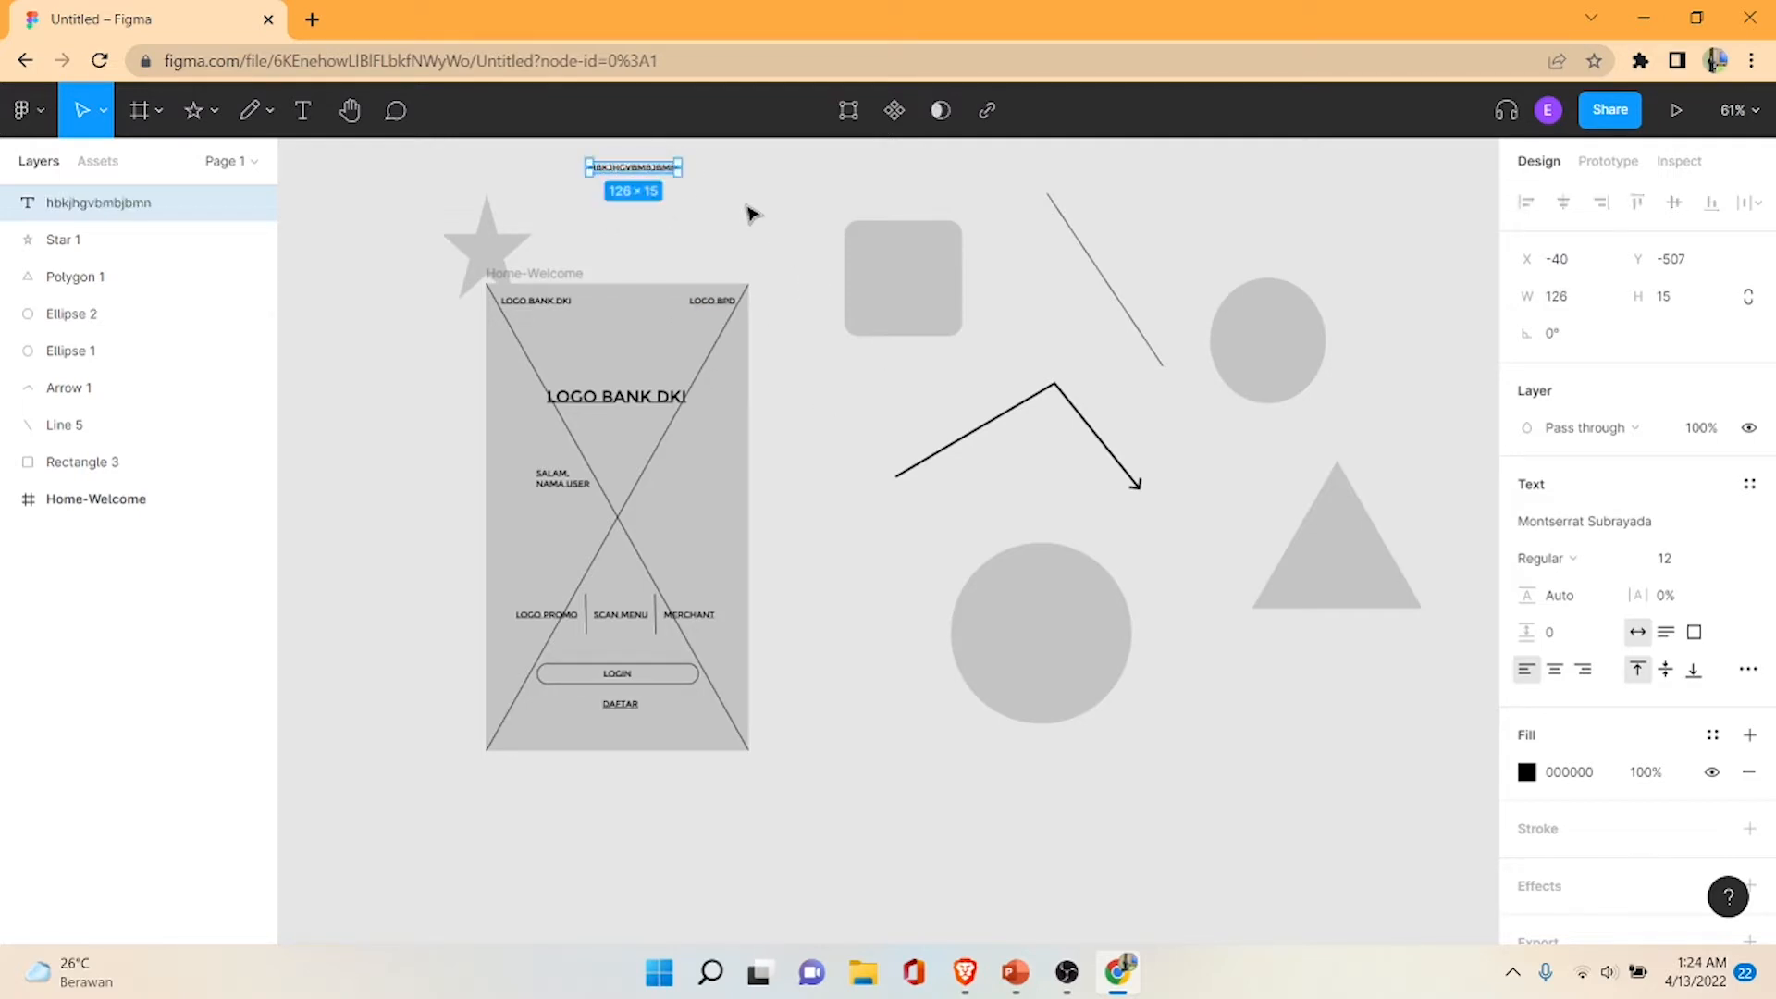
left_click_drag(666, 179, 878, 555)
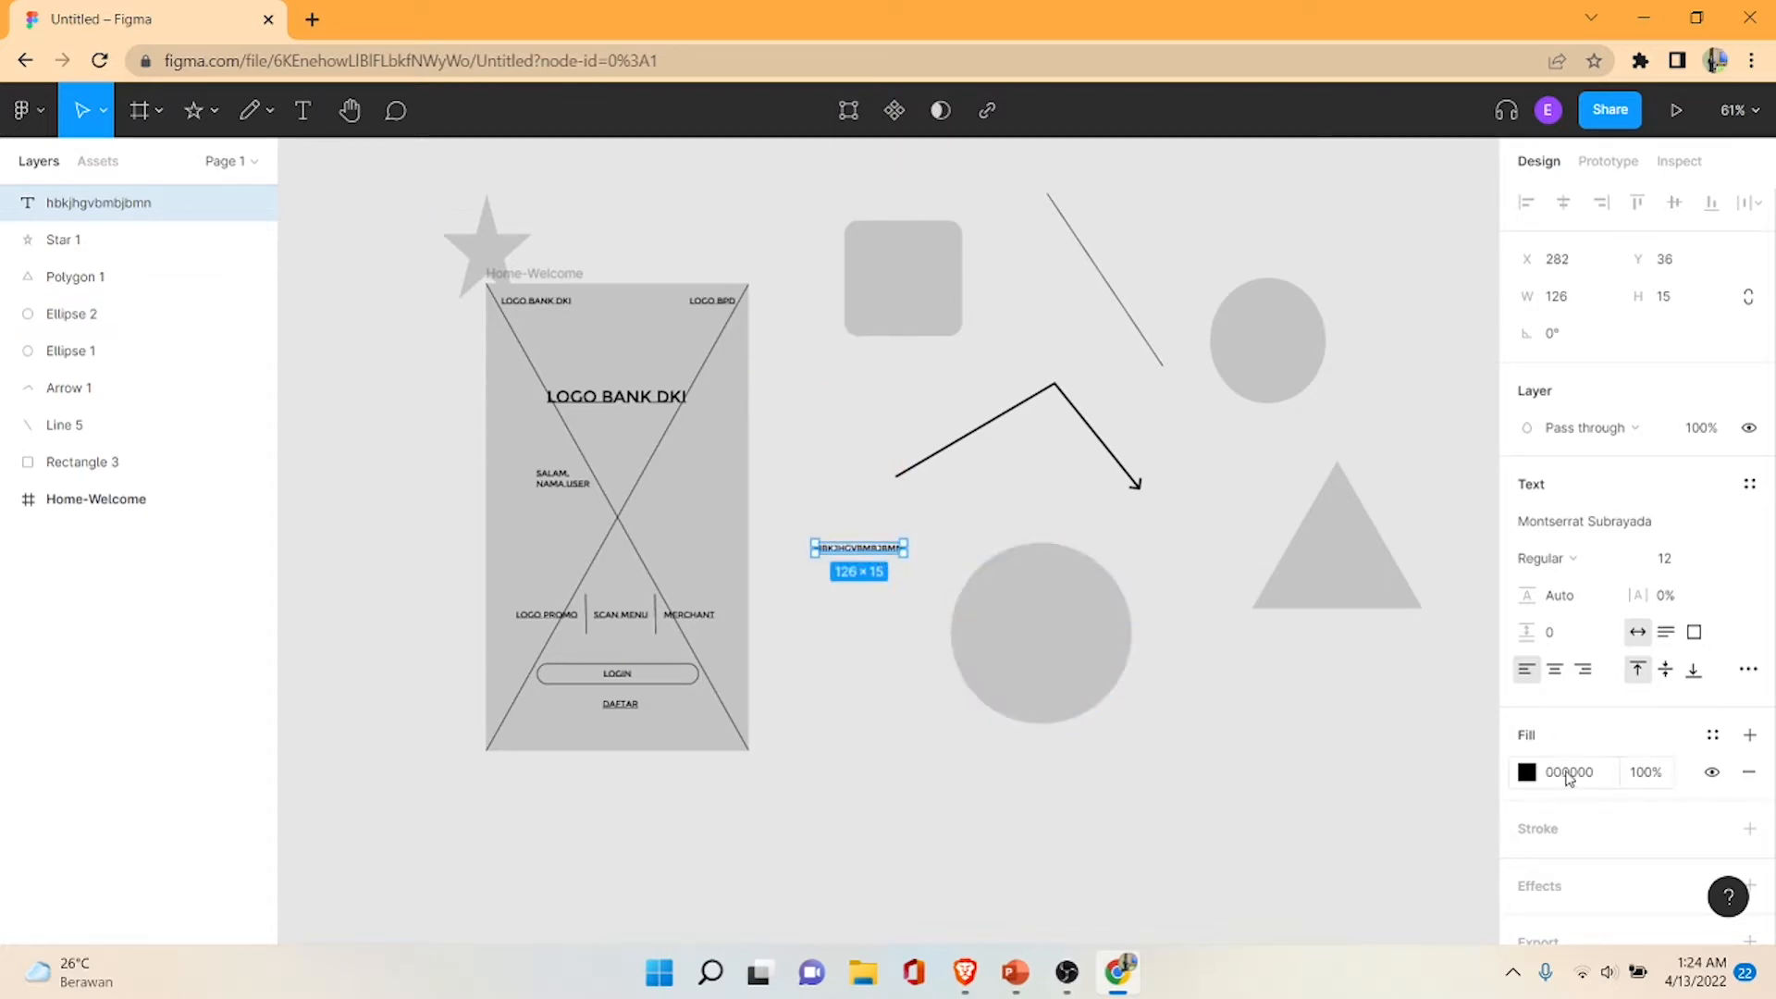
- Try a linear gradient as the sample text's fill, and switch the fill back to solid
left_click(1527, 771)
left_click_drag(1355, 610, 1188, 689)
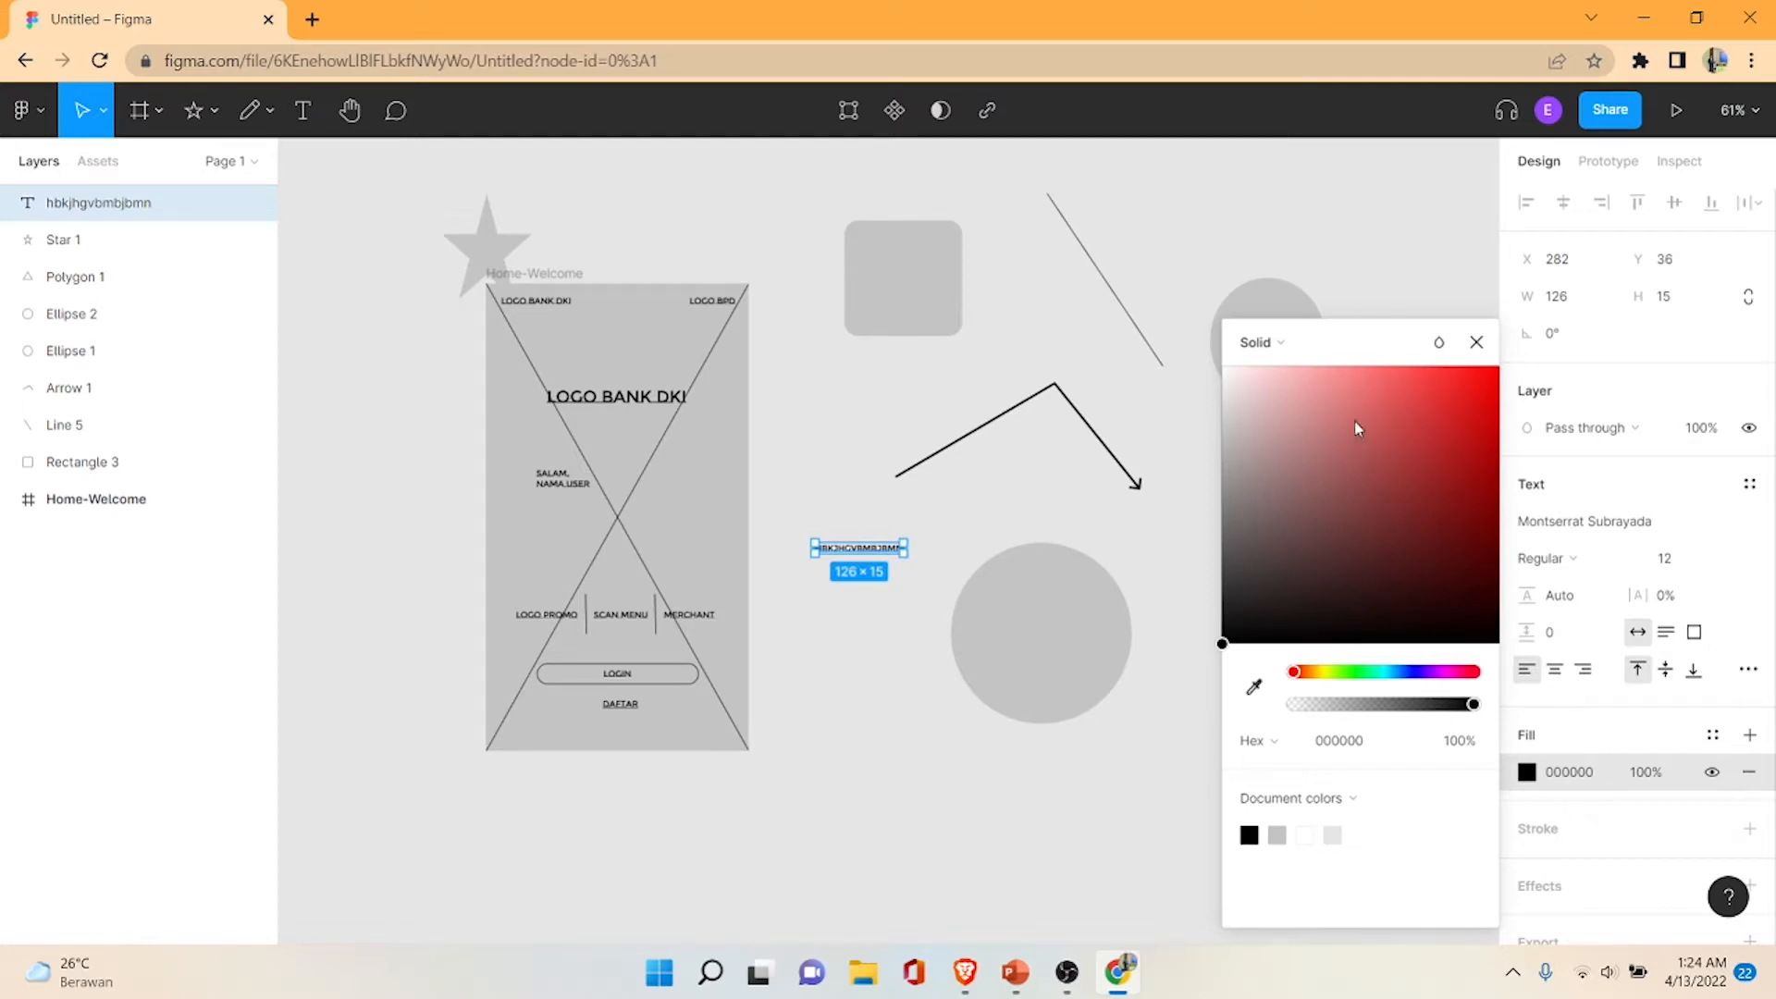
left_click(1330, 348)
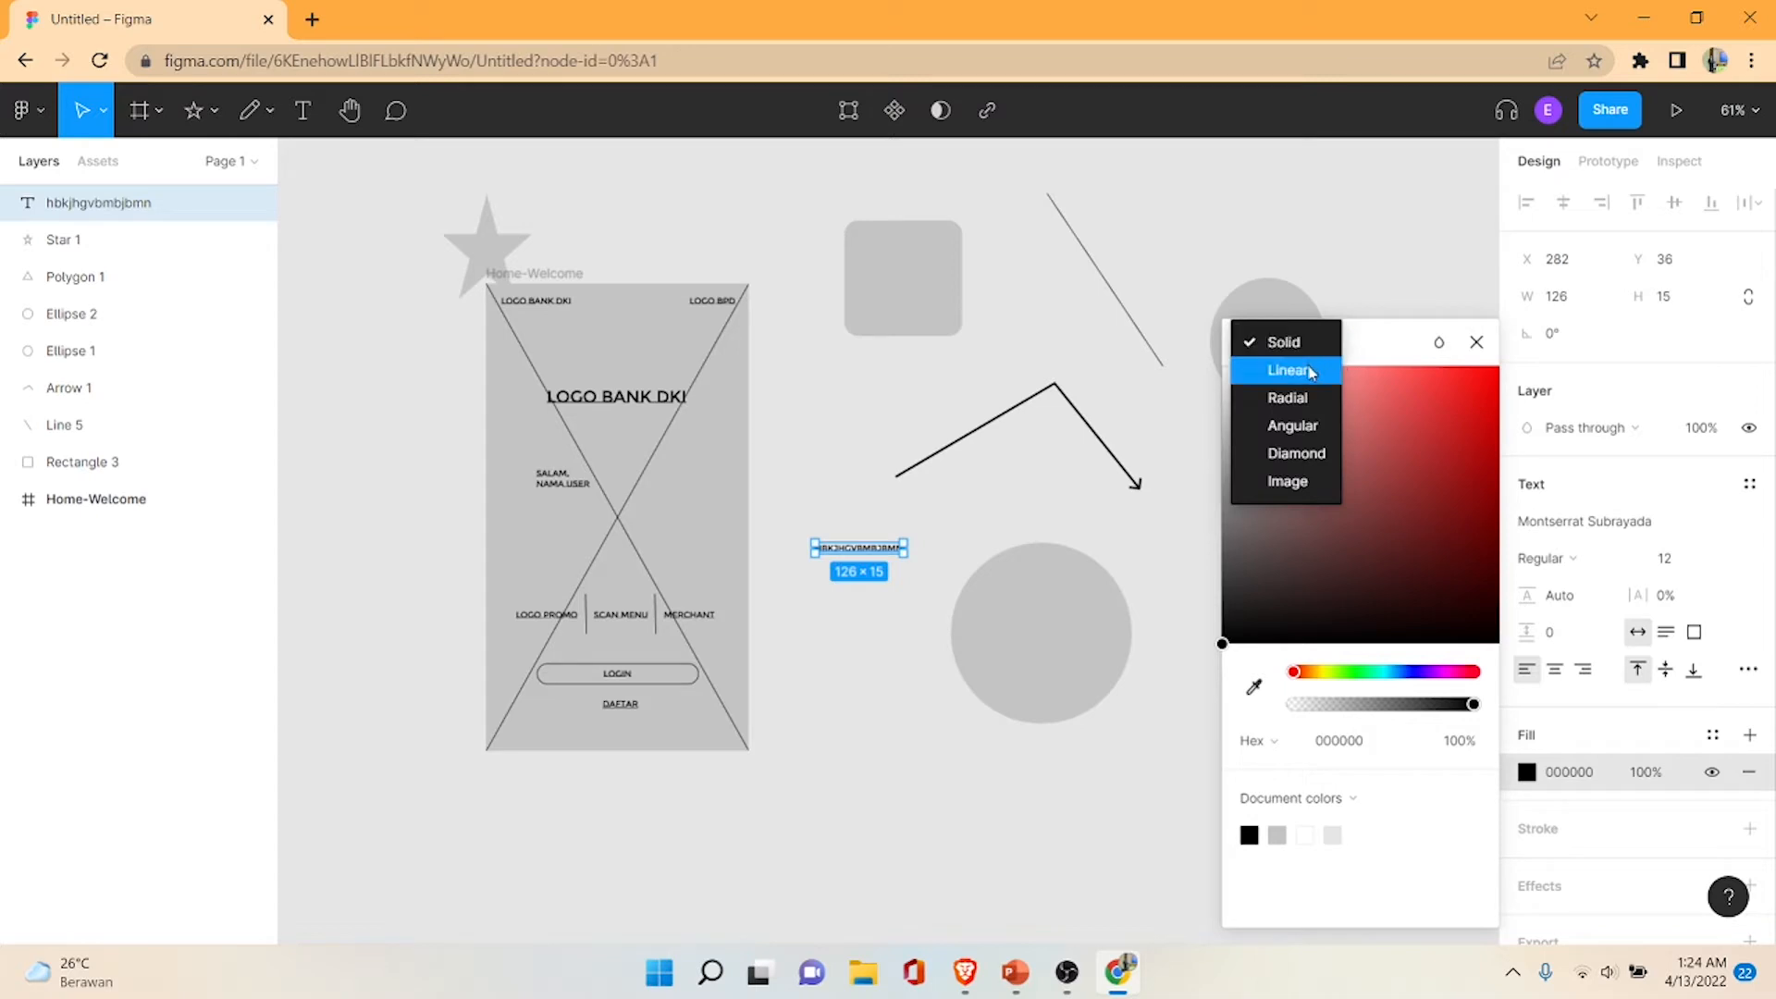
left_click(1309, 370)
left_click(1282, 262)
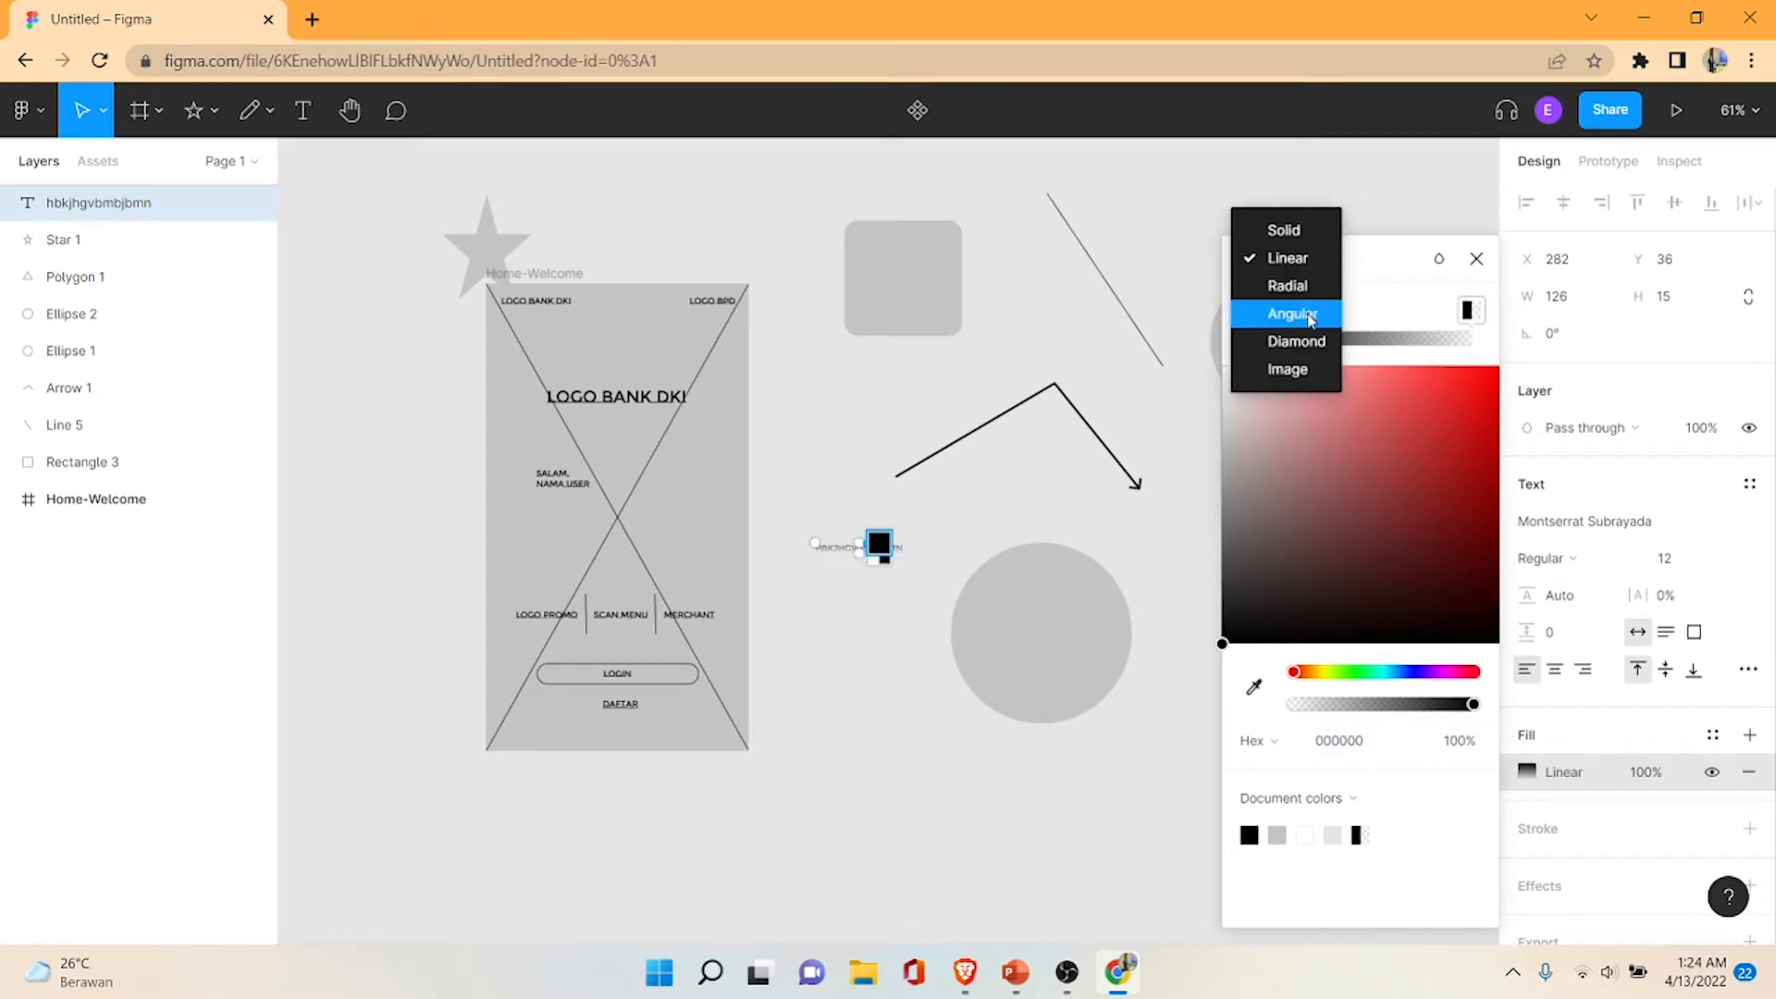
left_click(1306, 230)
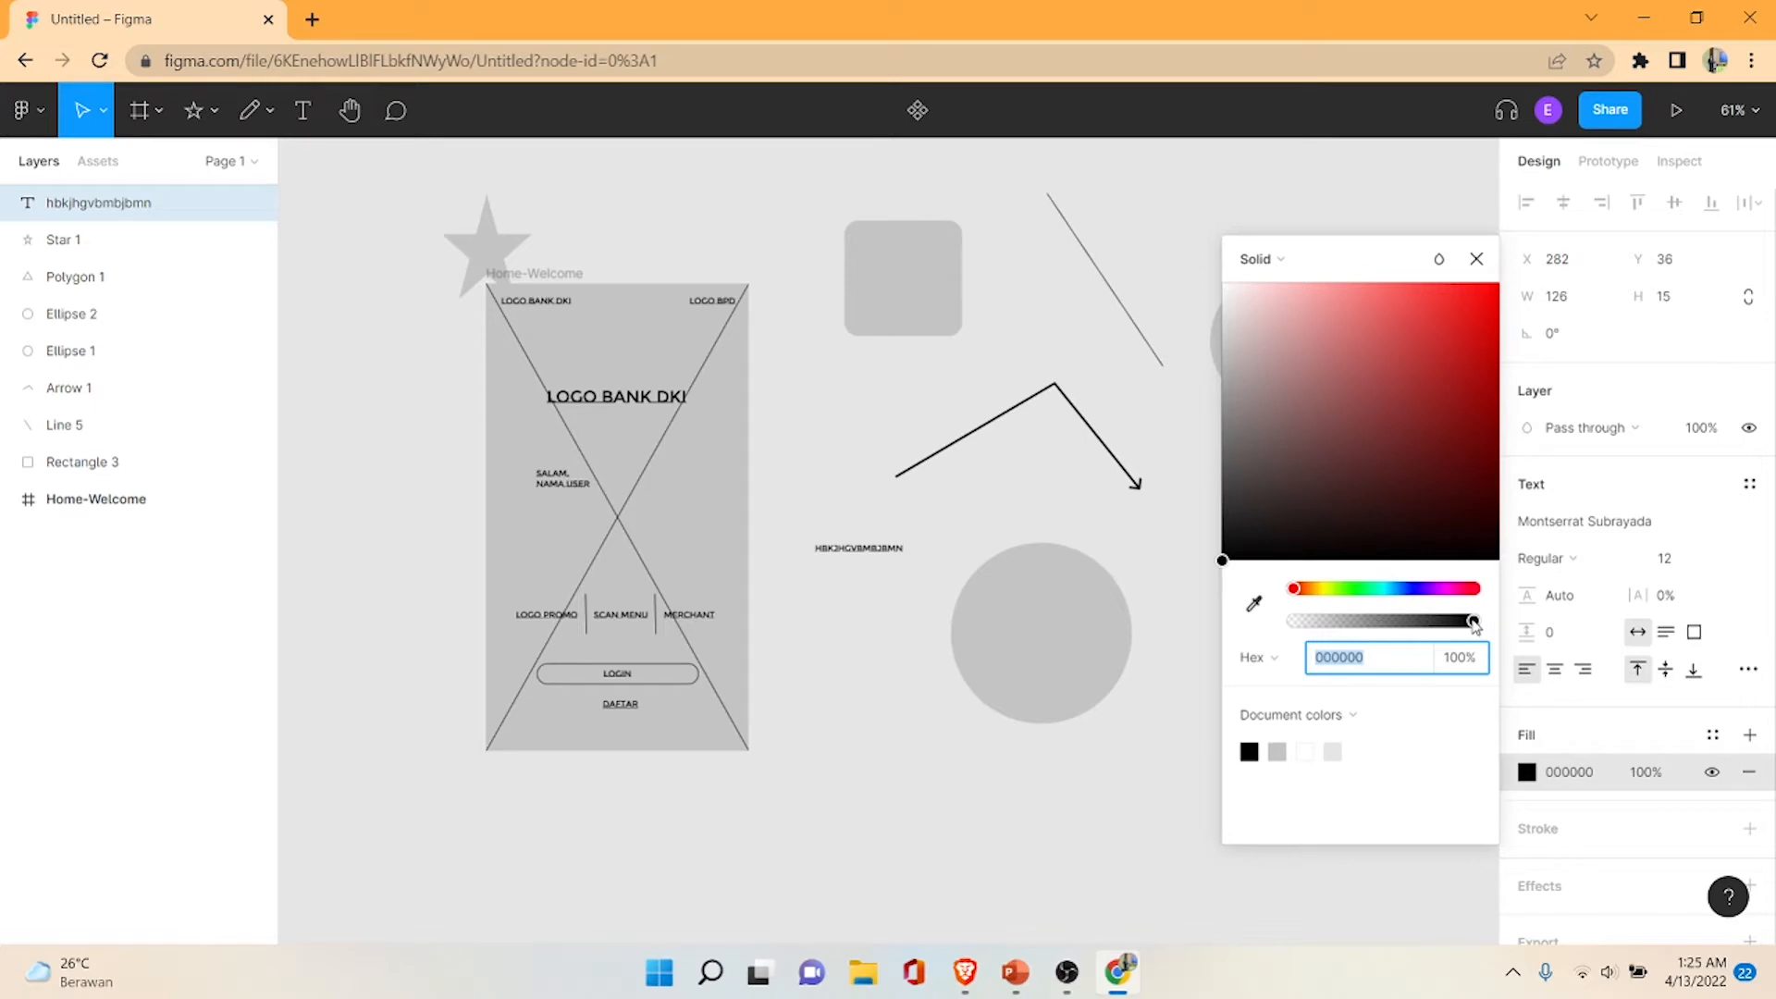
- Examine the opacity slider and colour format options for the sample text's fill, and close the colour picker
left_click_drag(1474, 625, 1510, 619)
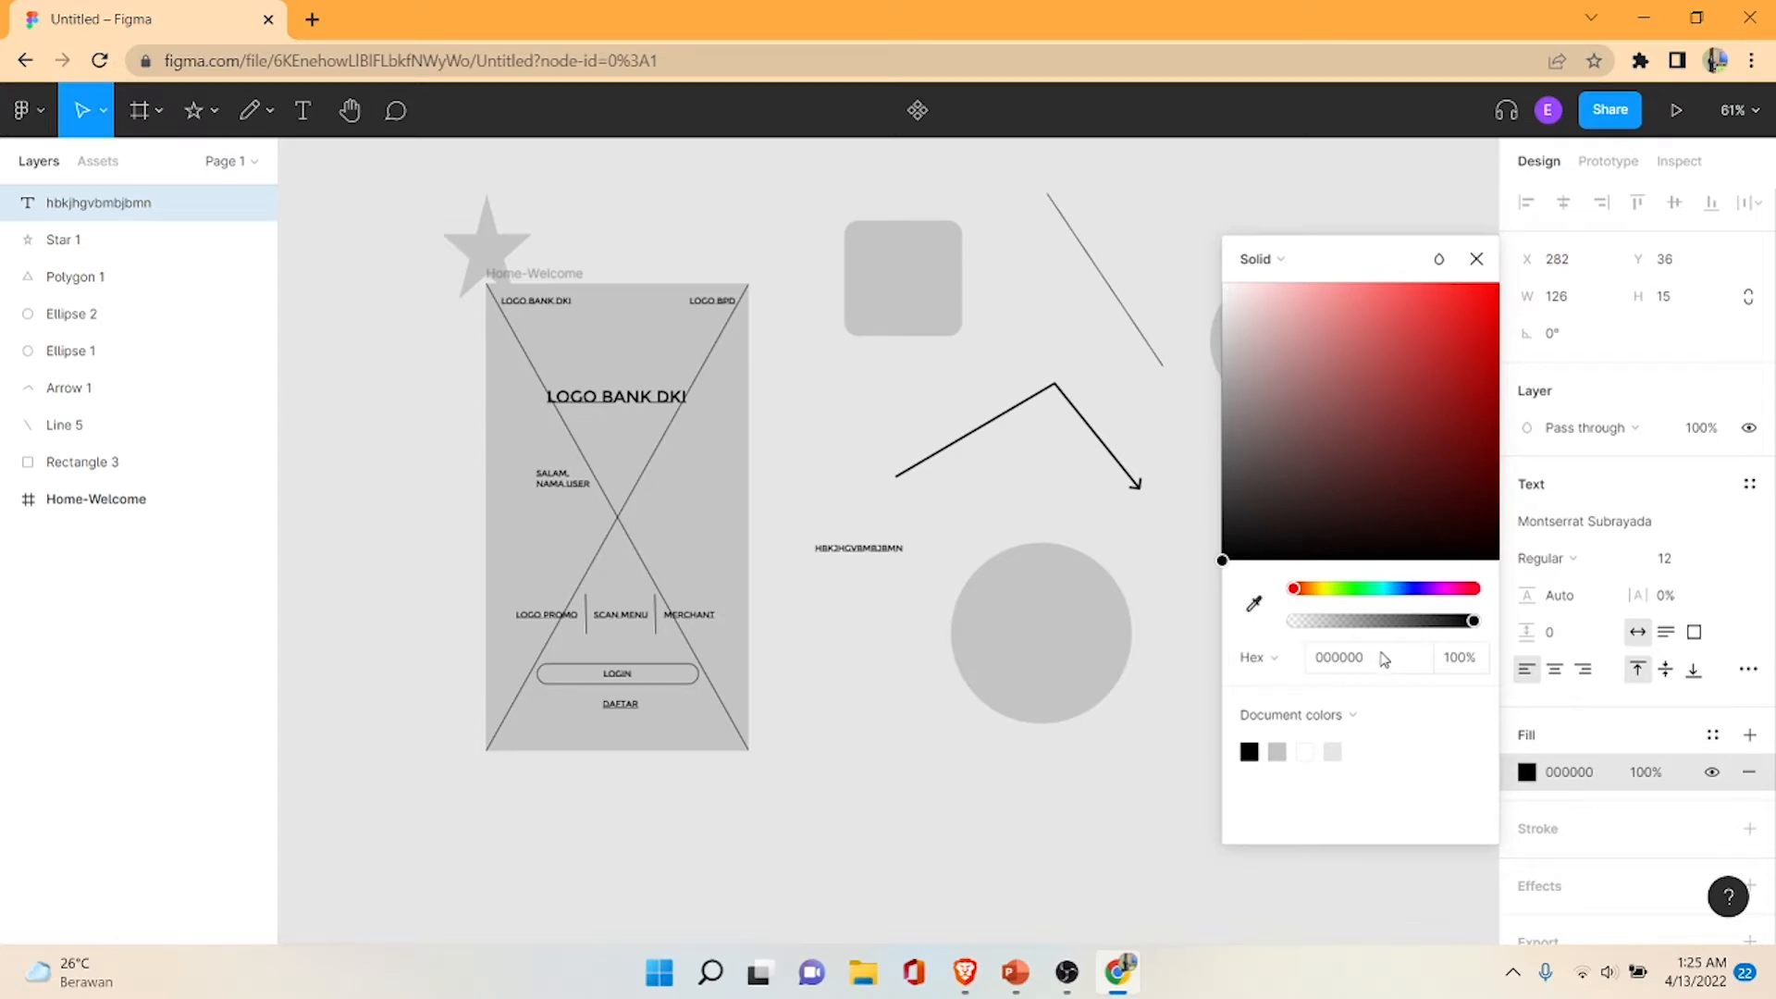
left_click(1286, 658)
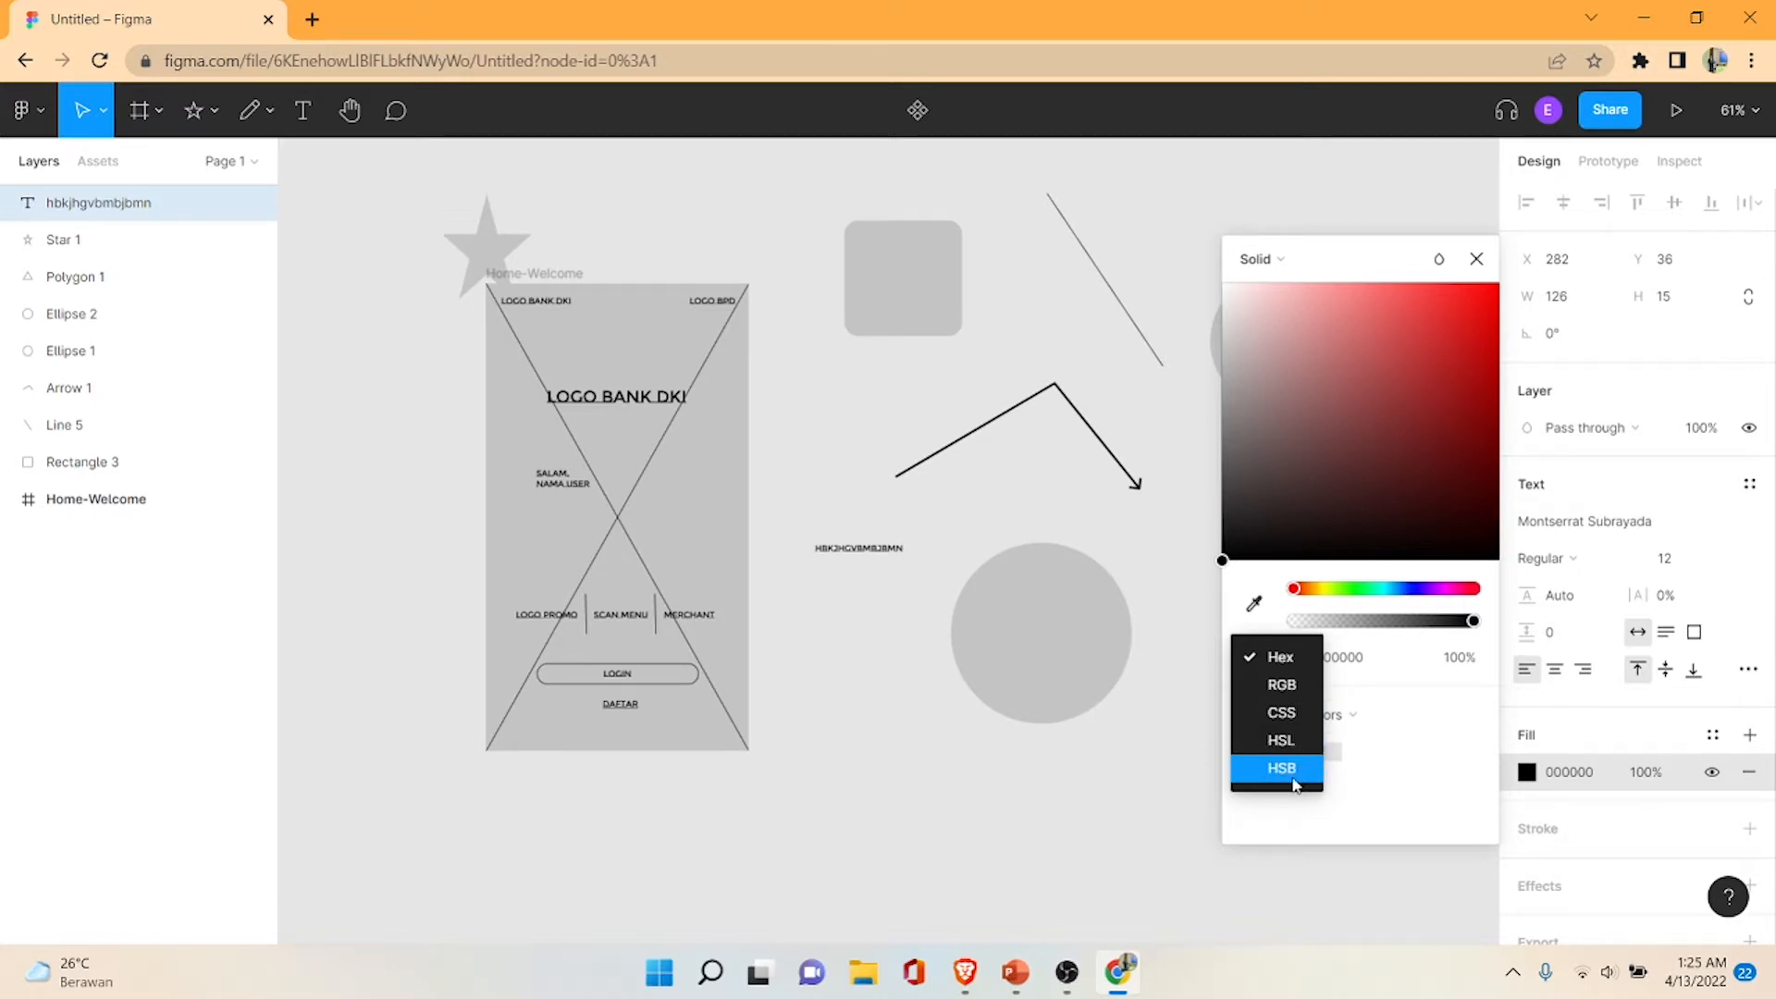
left_click(1431, 799)
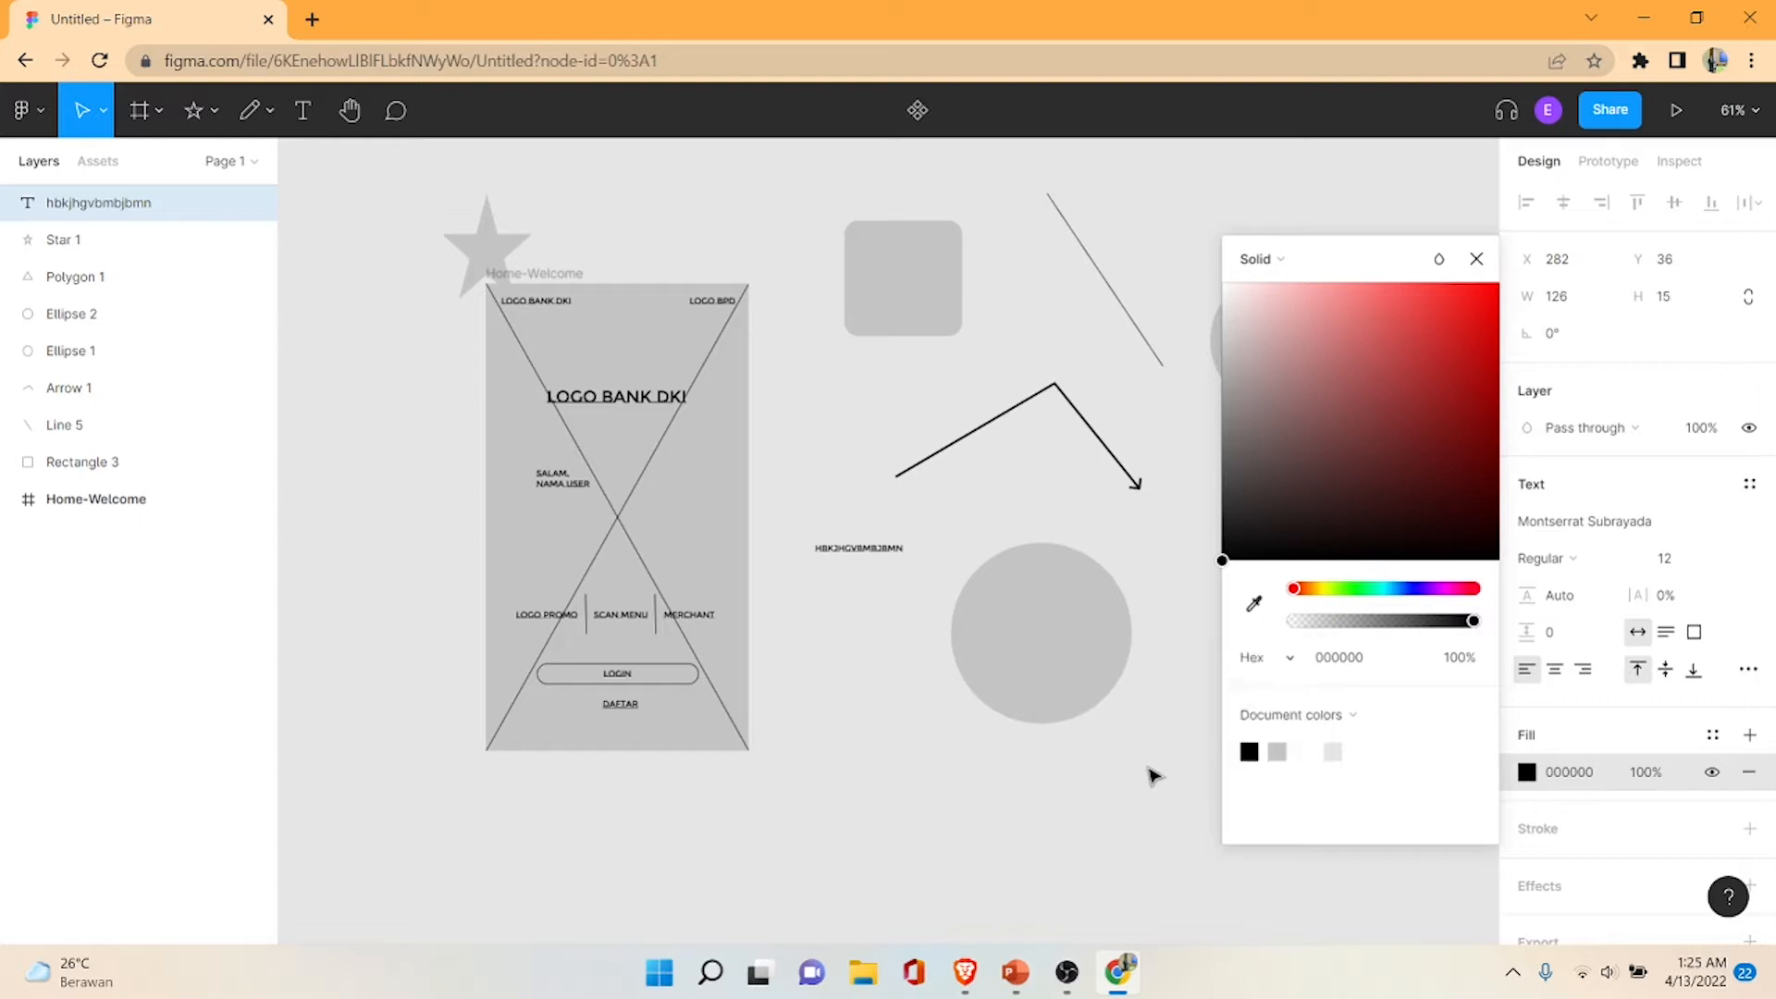
left_click(1477, 260)
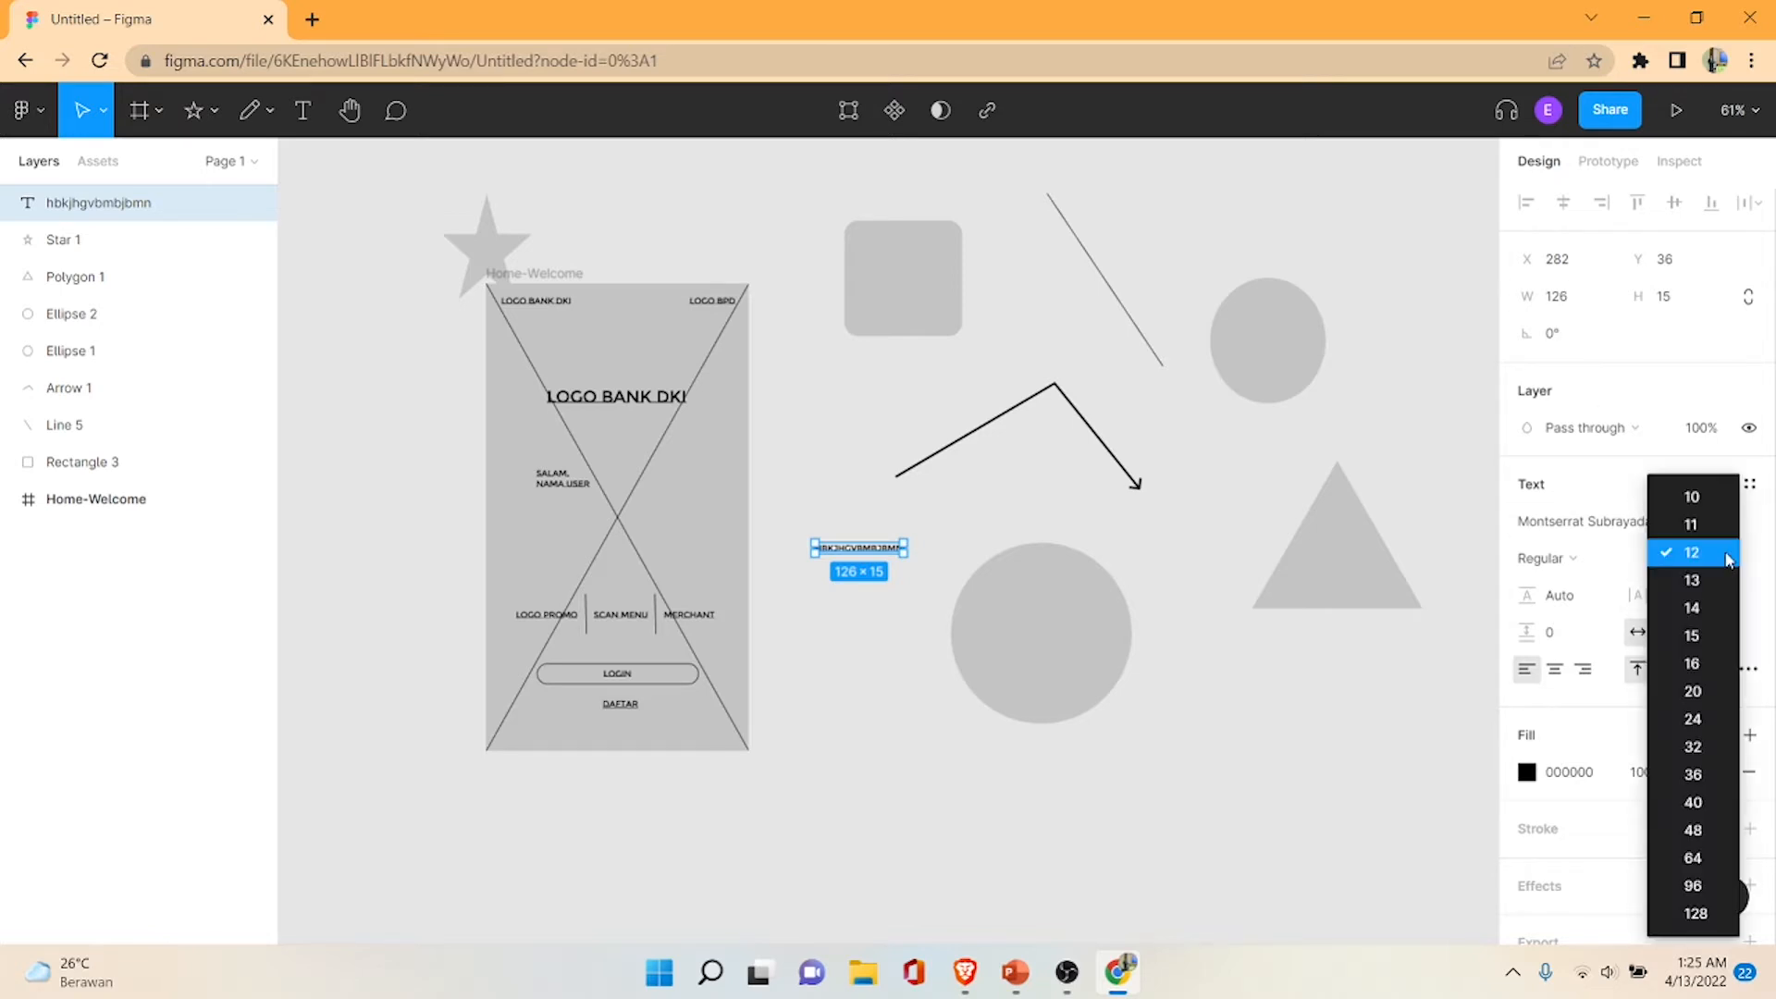
- Set the sample text's font size to 36, and enlarge it further to 48
left_click(1724, 558)
left_click(1718, 784)
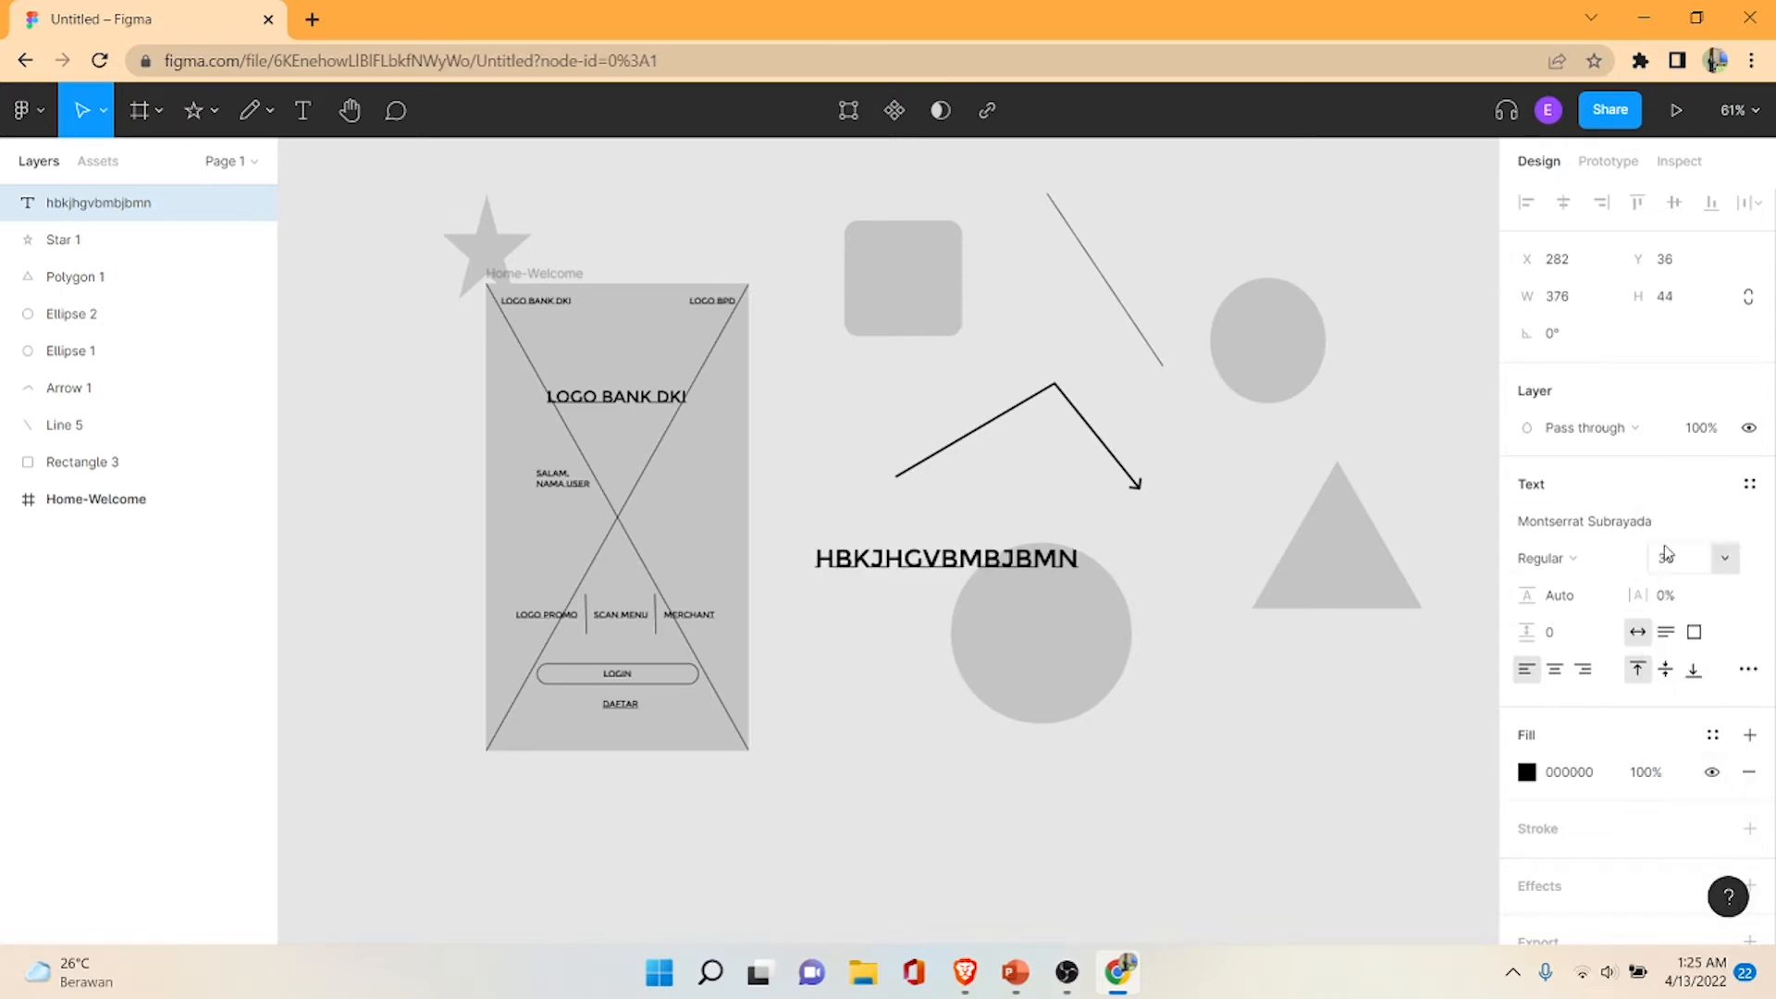
left_click(1724, 559)
left_click(1711, 612)
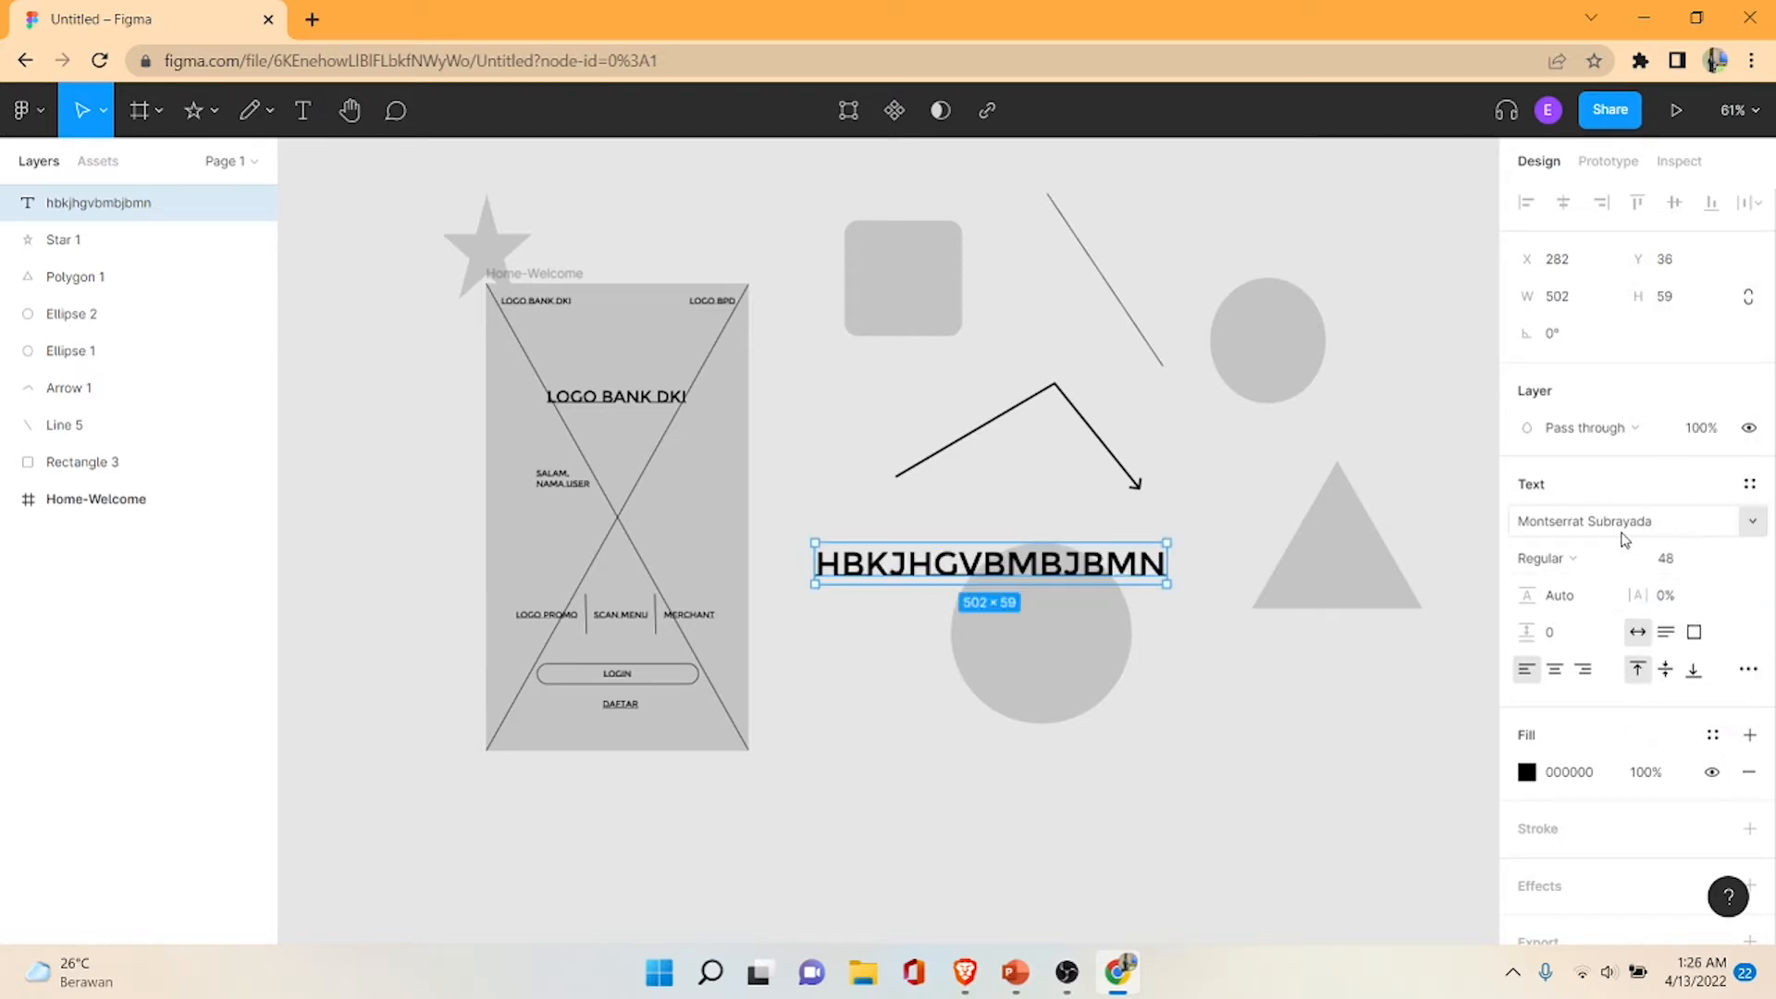
- View the available fonts for the sample text, keep Montserrat Subrayada, and choose to enable local fonts
left_click(1619, 535)
left_click(1751, 520)
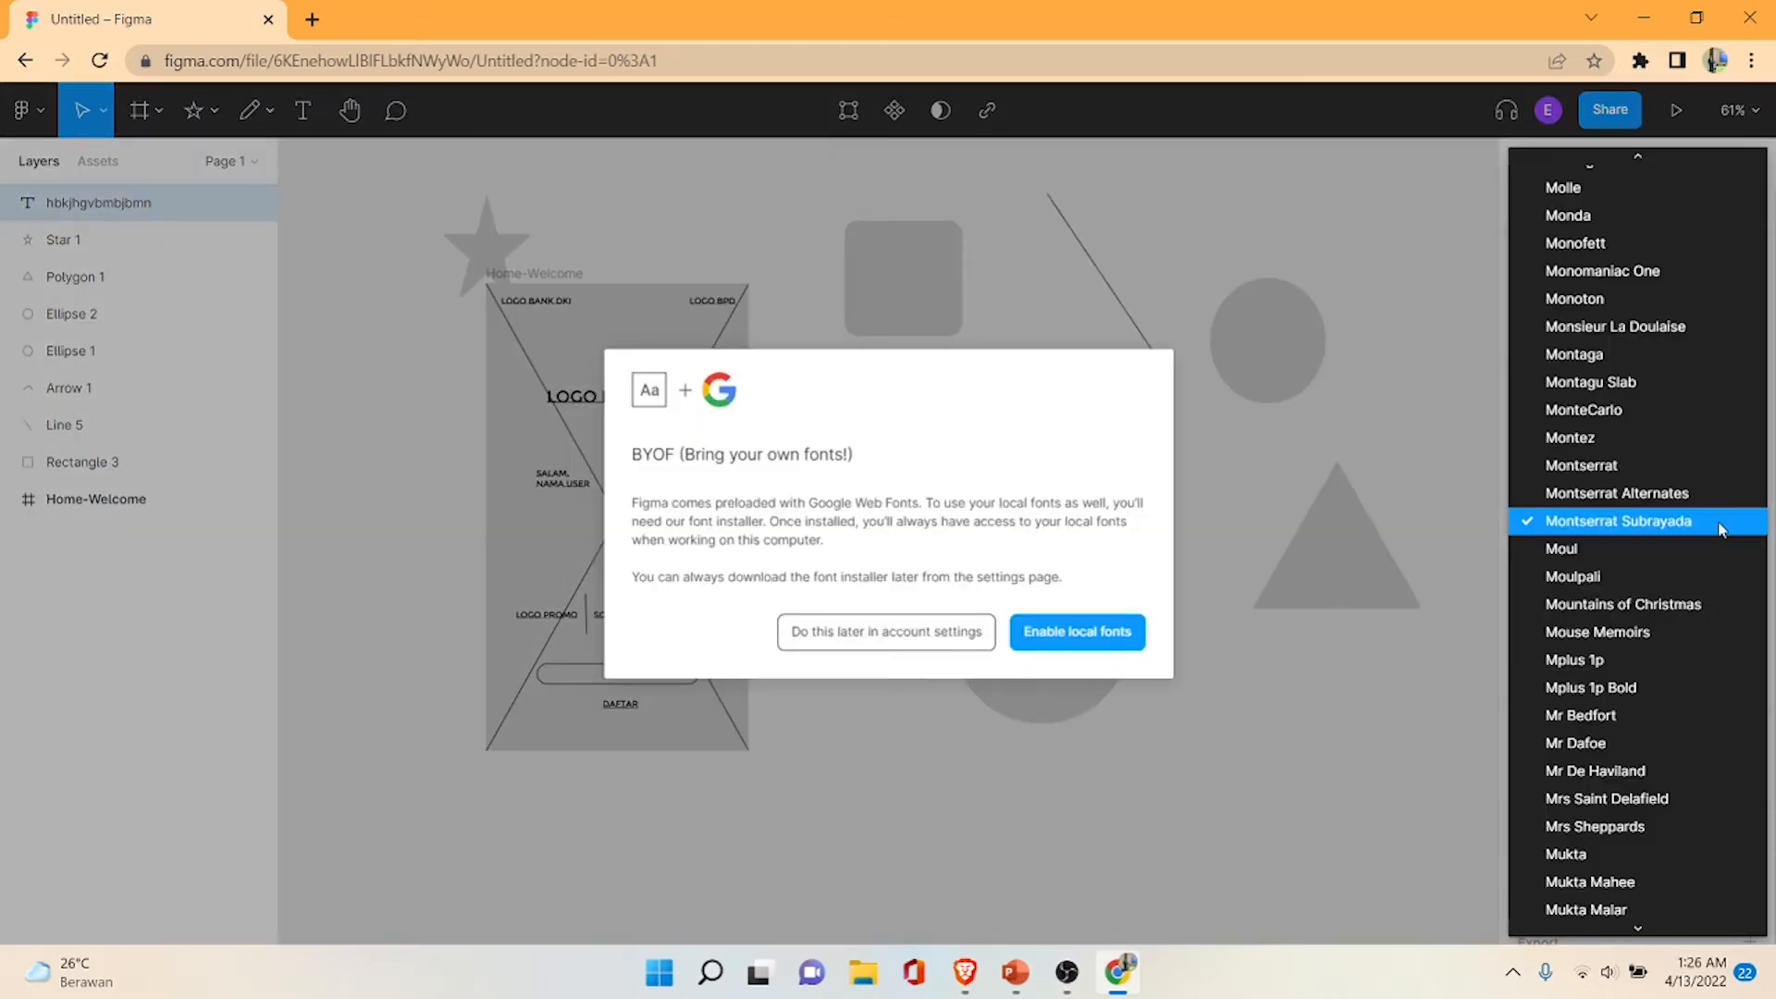
left_click(1720, 523)
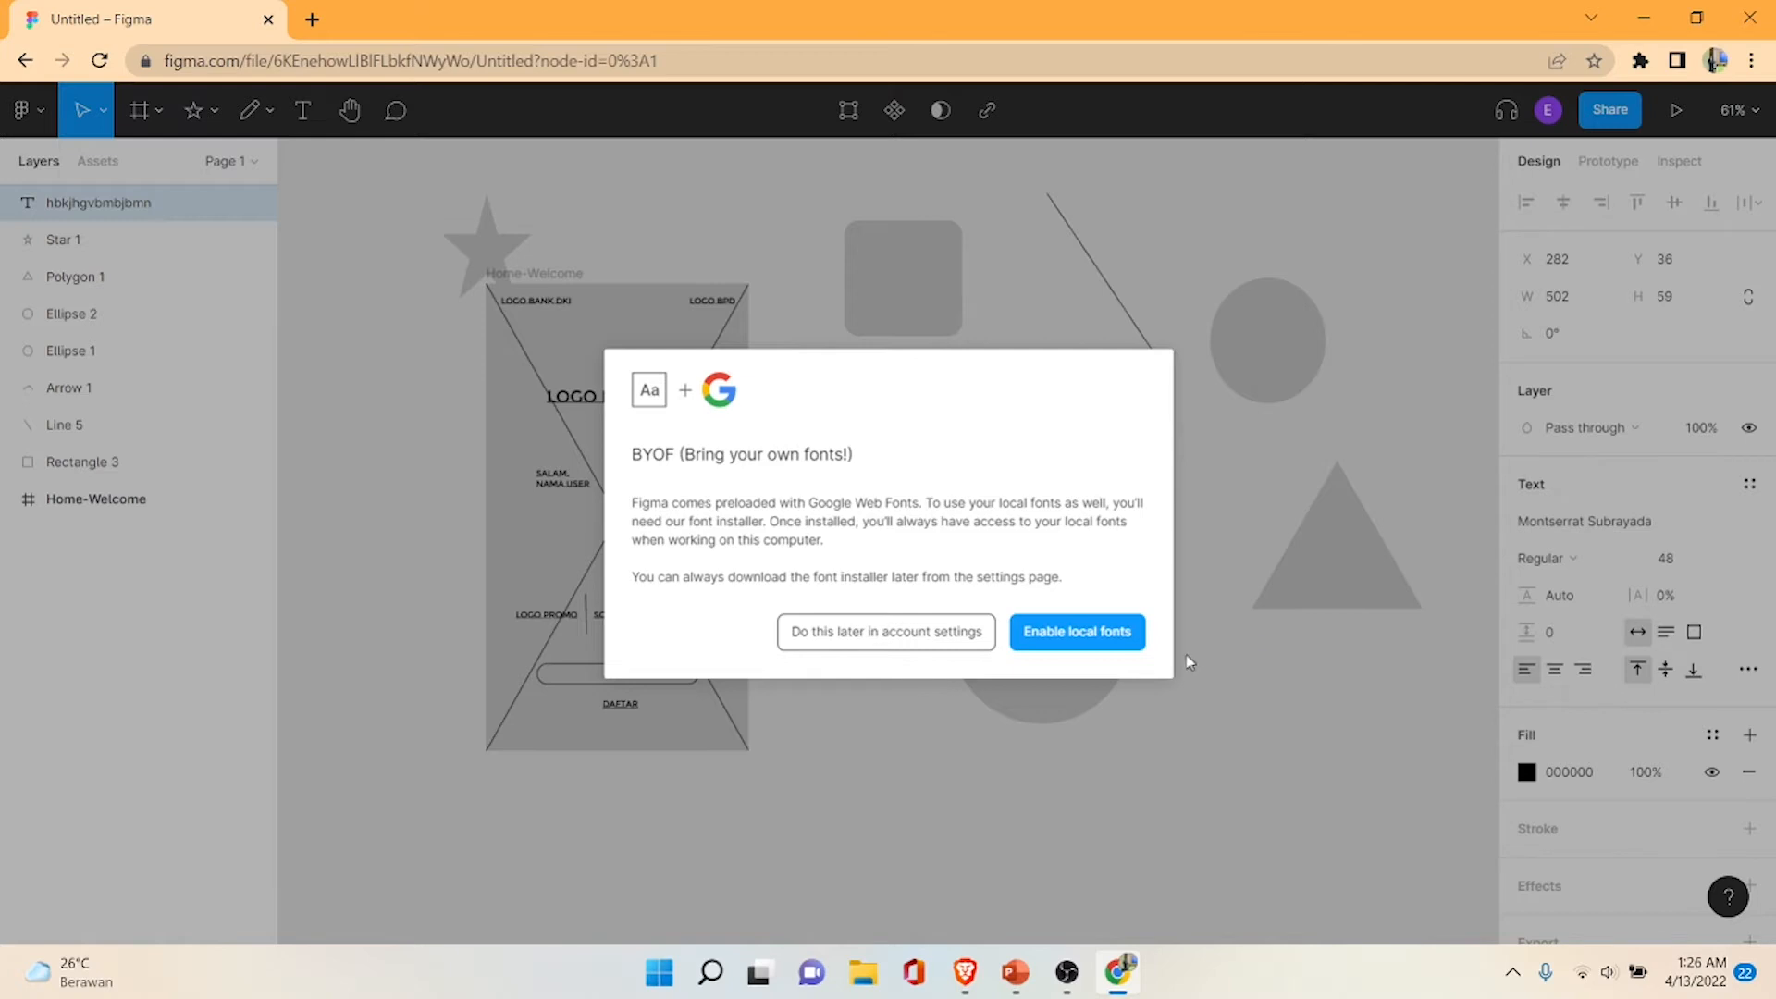
left_click(1130, 642)
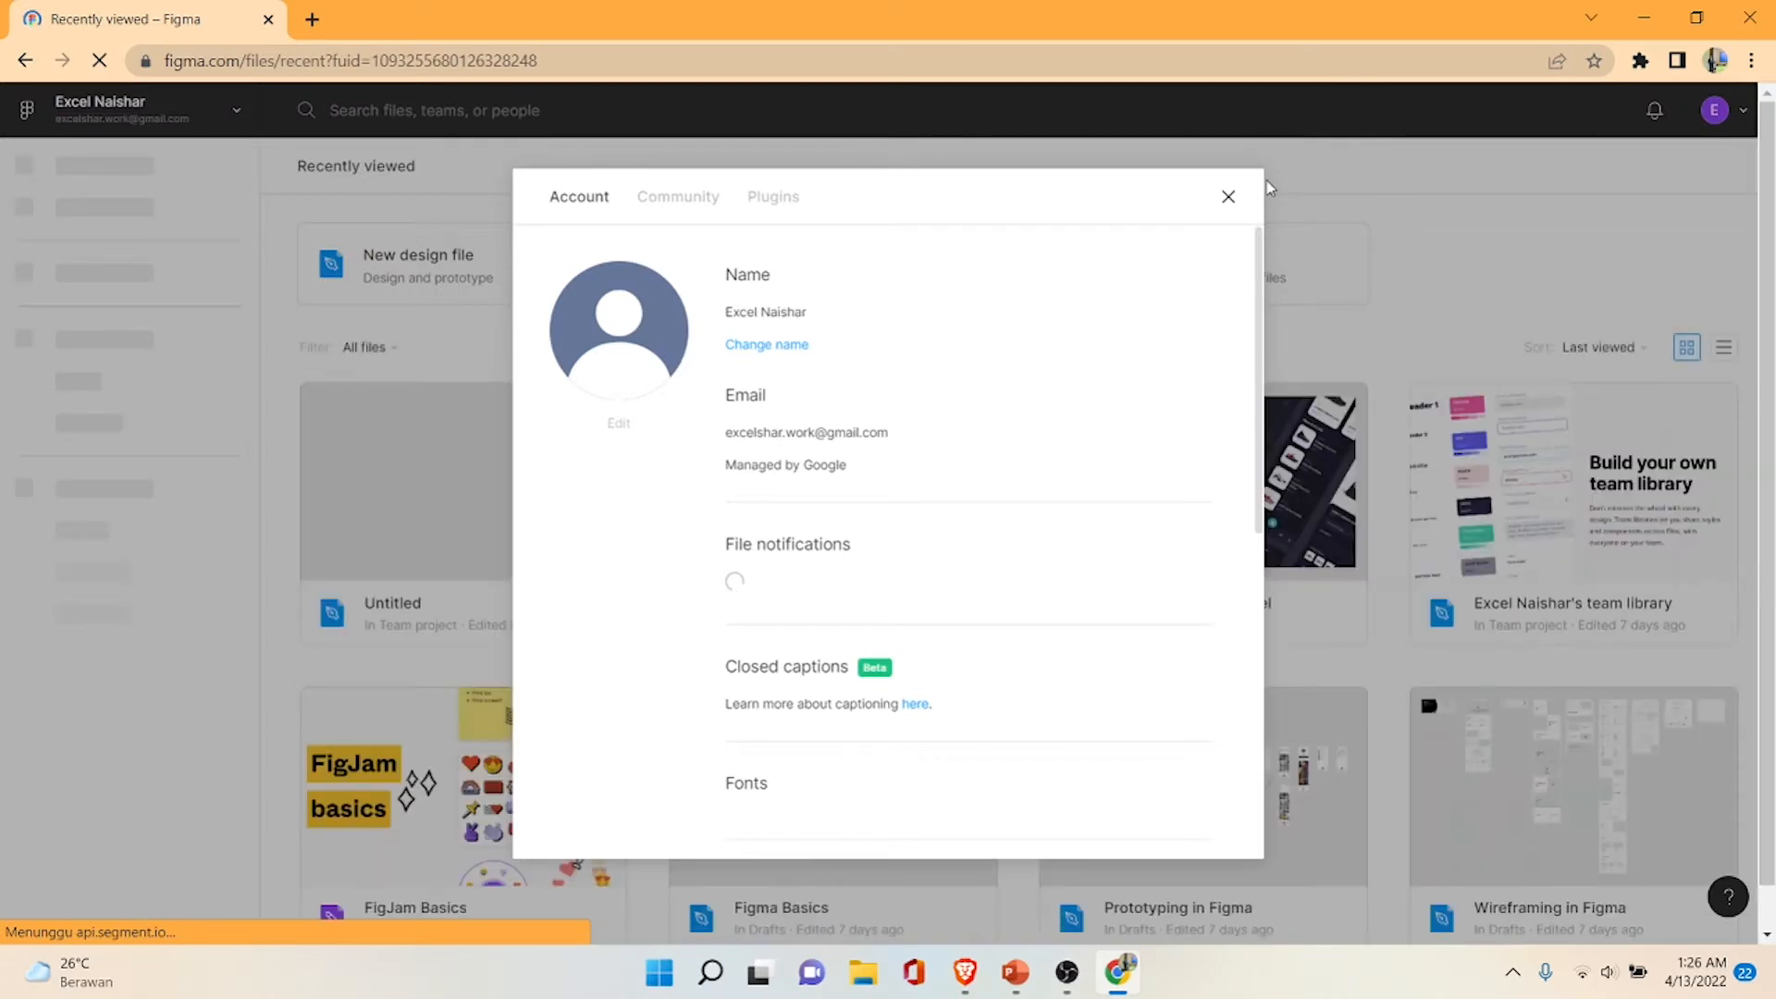
- Close the account settings and reopen the Untitled design file from the recently viewed files
left_click(1228, 196)
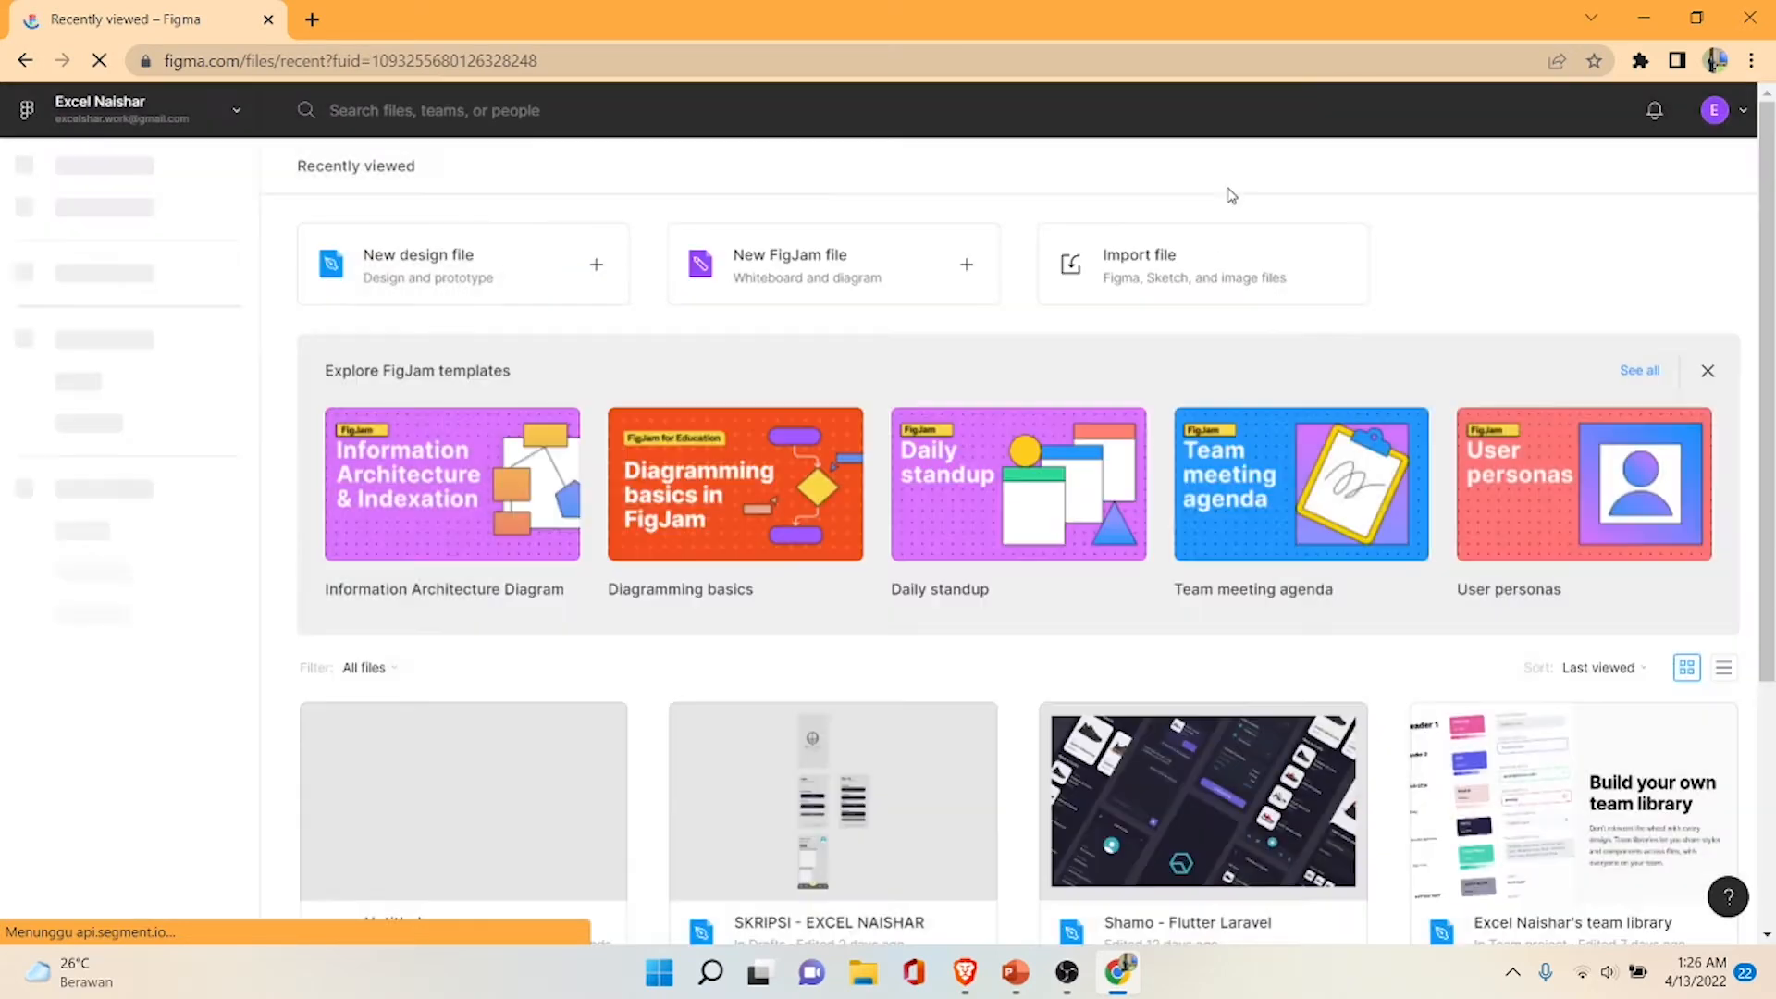
scroll(508, 716, "down", 2)
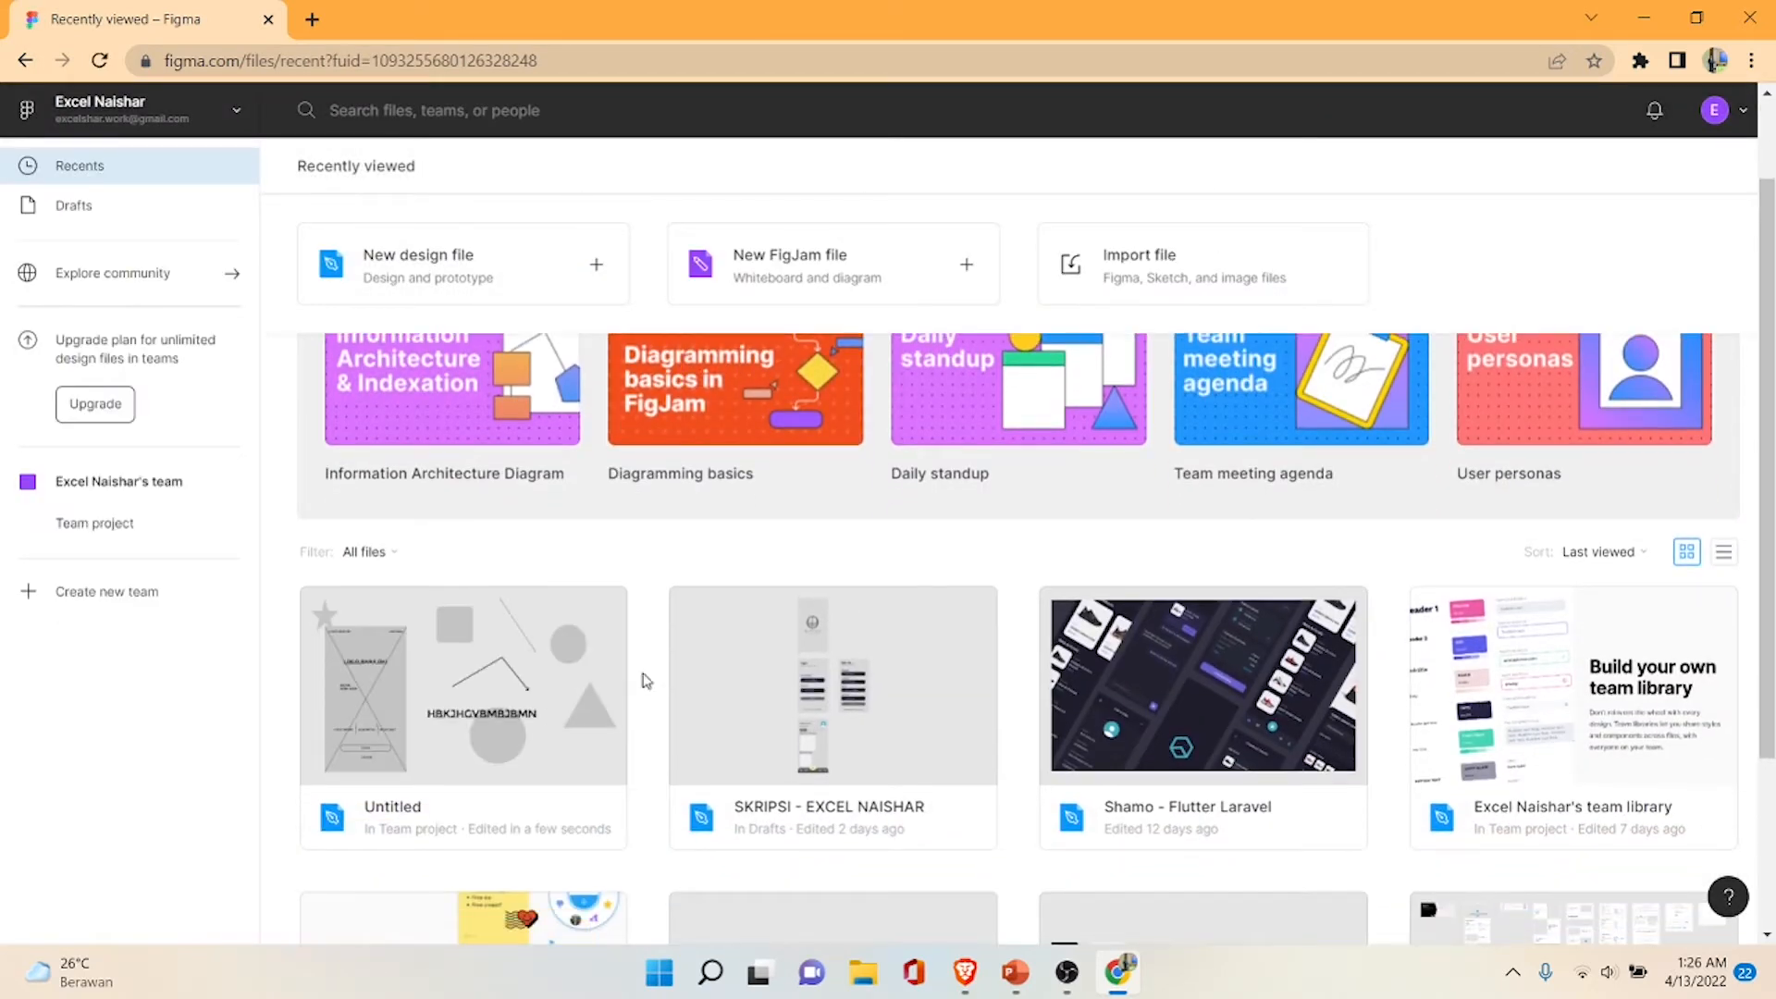
left_click(508, 726)
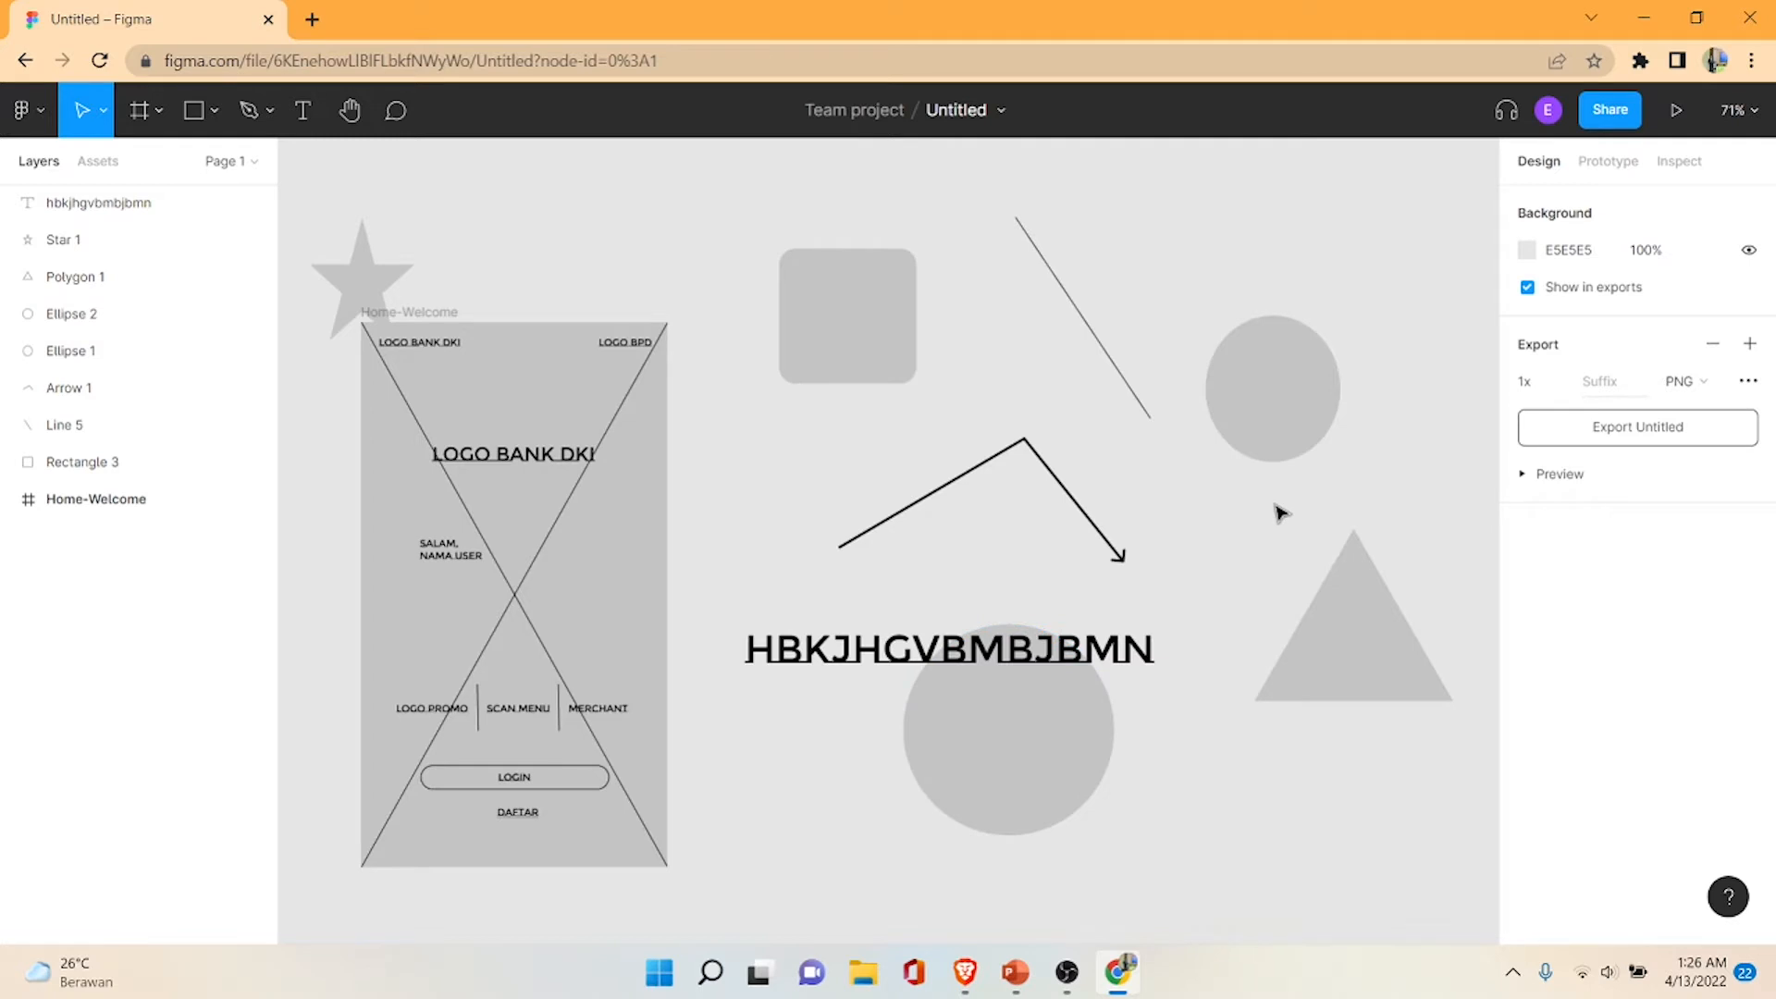
left_click(1071, 496)
left_click(1179, 479)
- Post the comment "Wireframe sudah selesai." near the upper right edge of the Home-Welcome frame
left_click(394, 111)
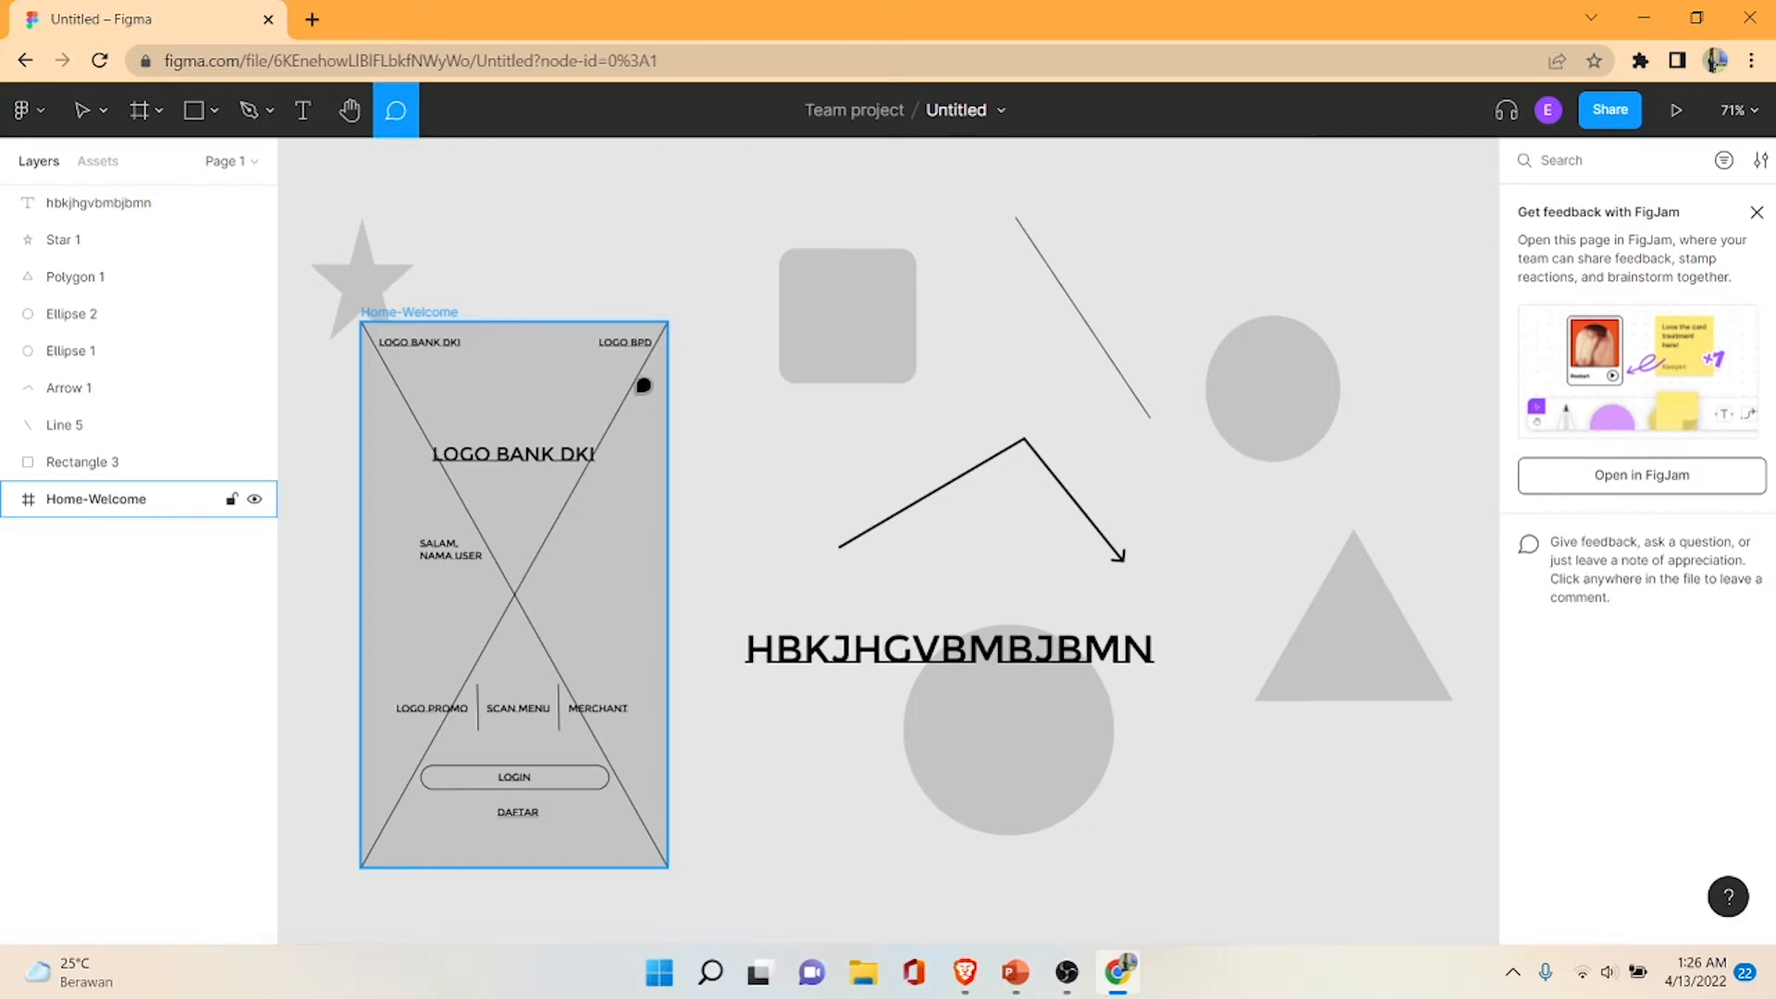
left_click(393, 112)
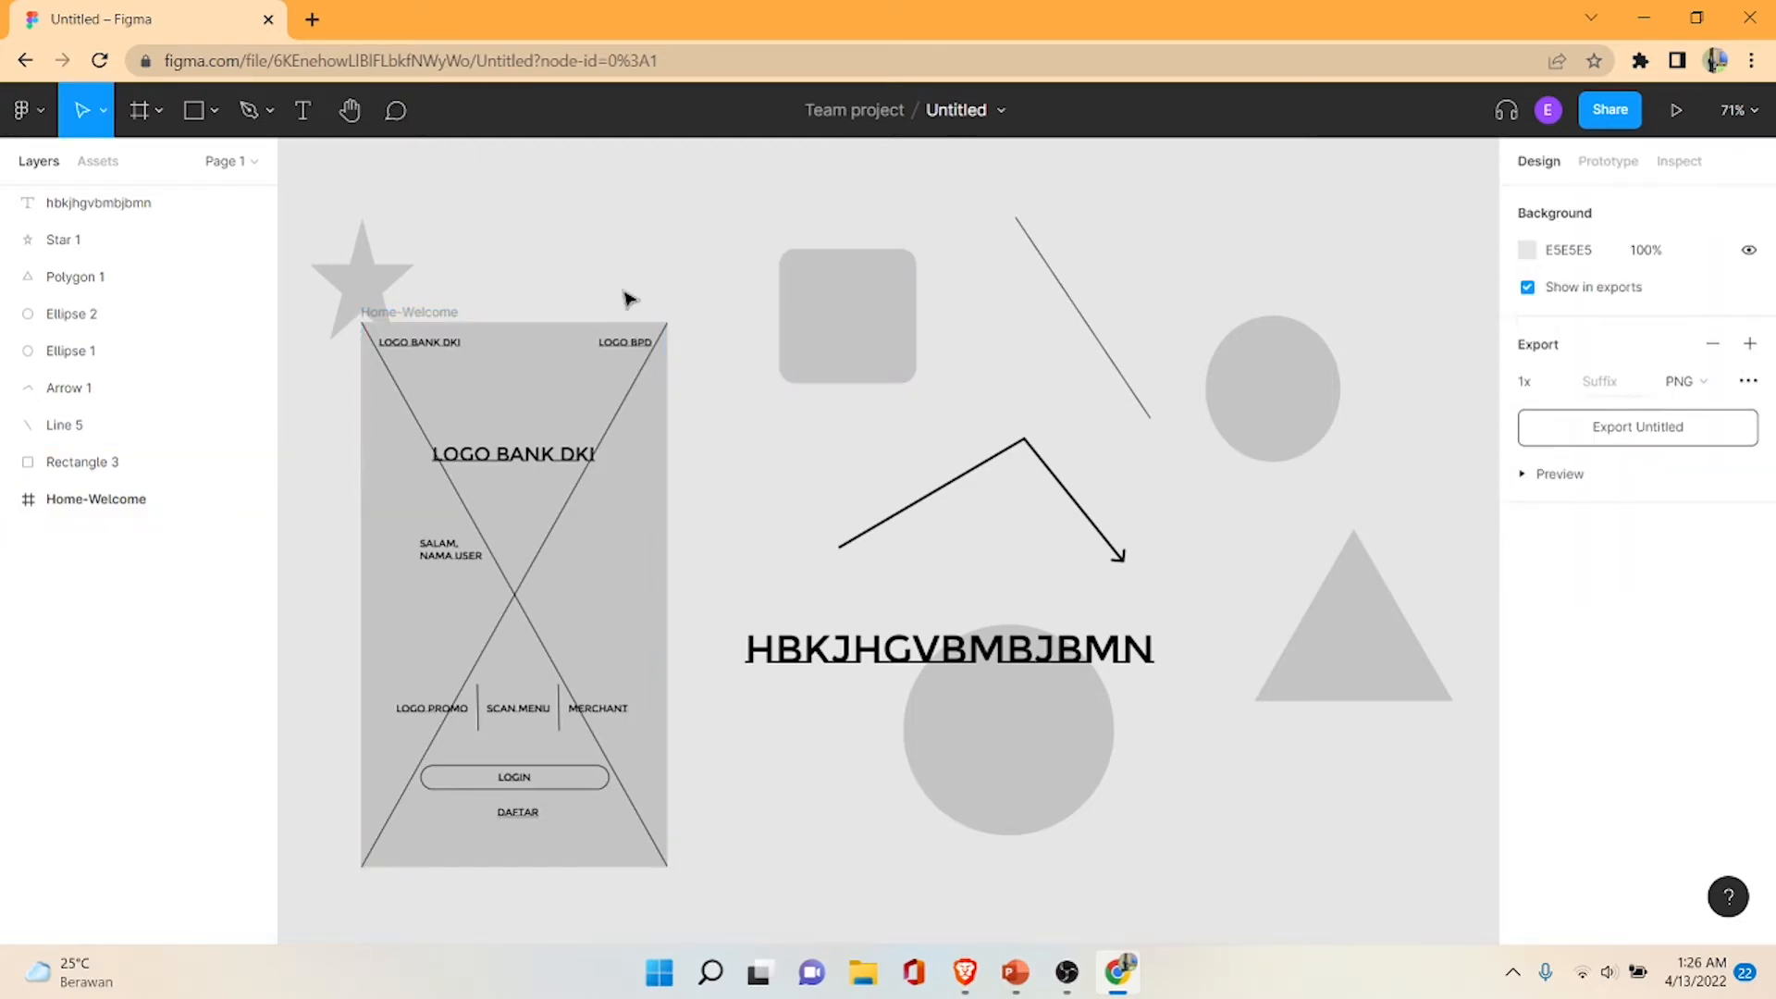
left_click(392, 111)
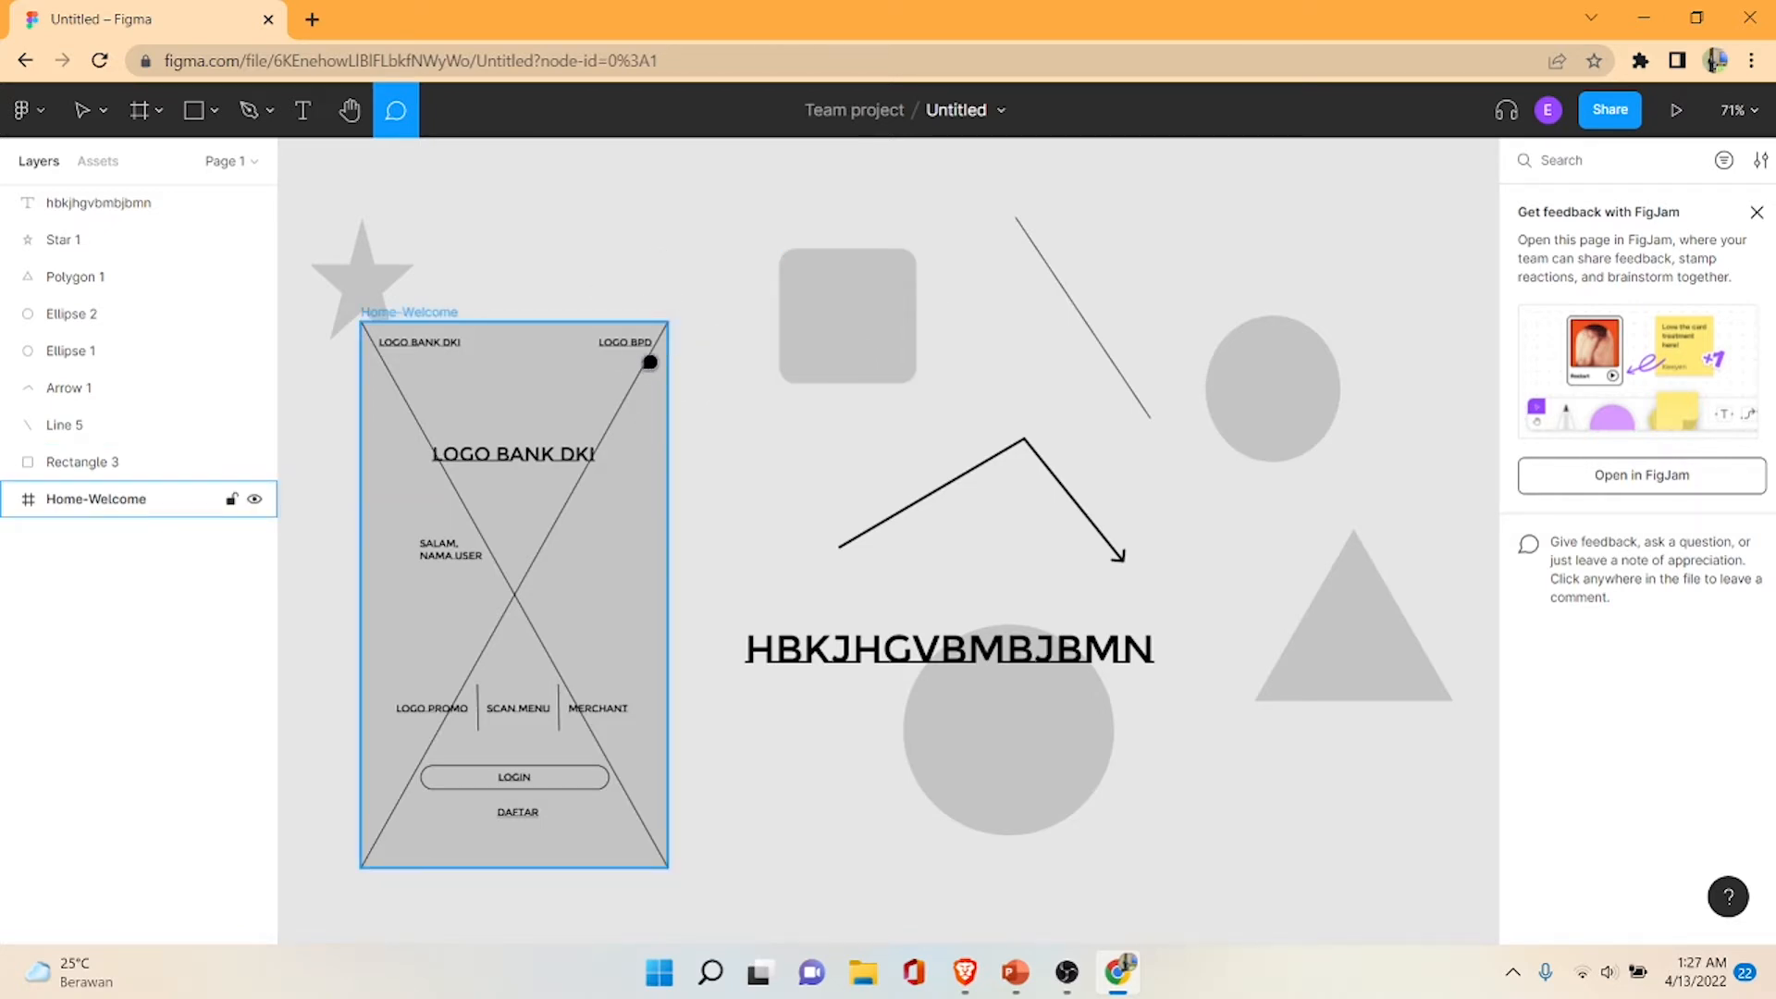
left_click(651, 401)
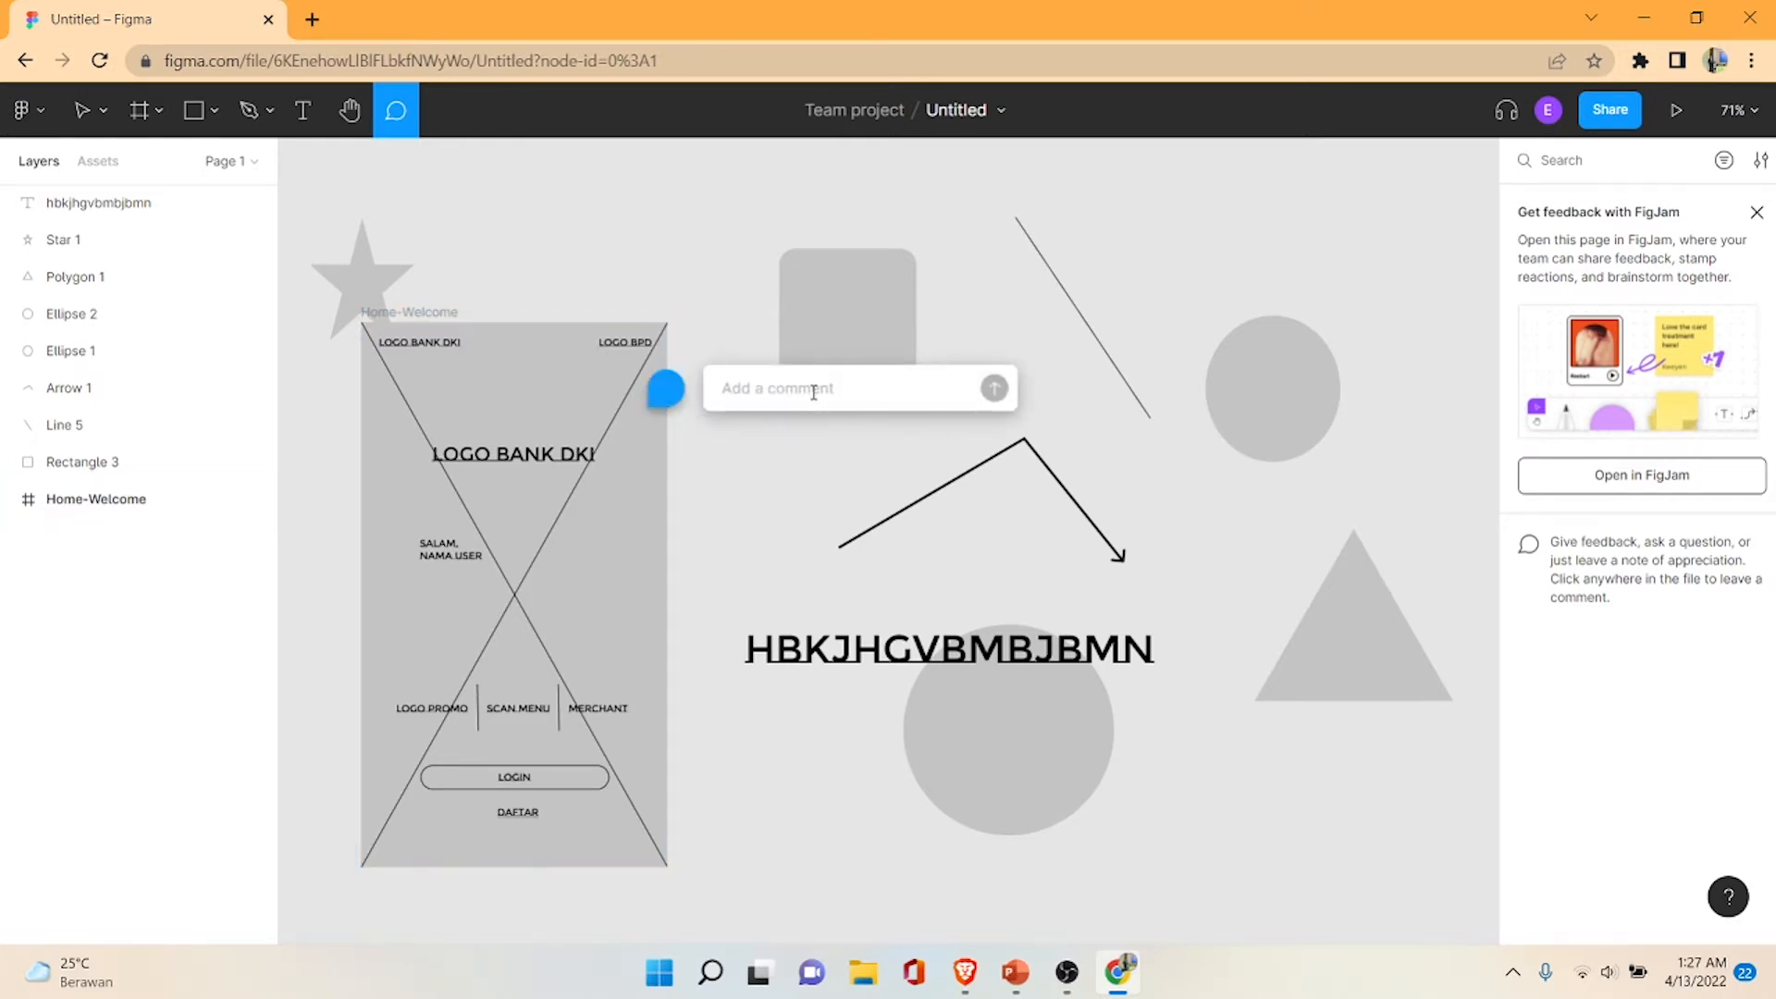
type("Wirefr")
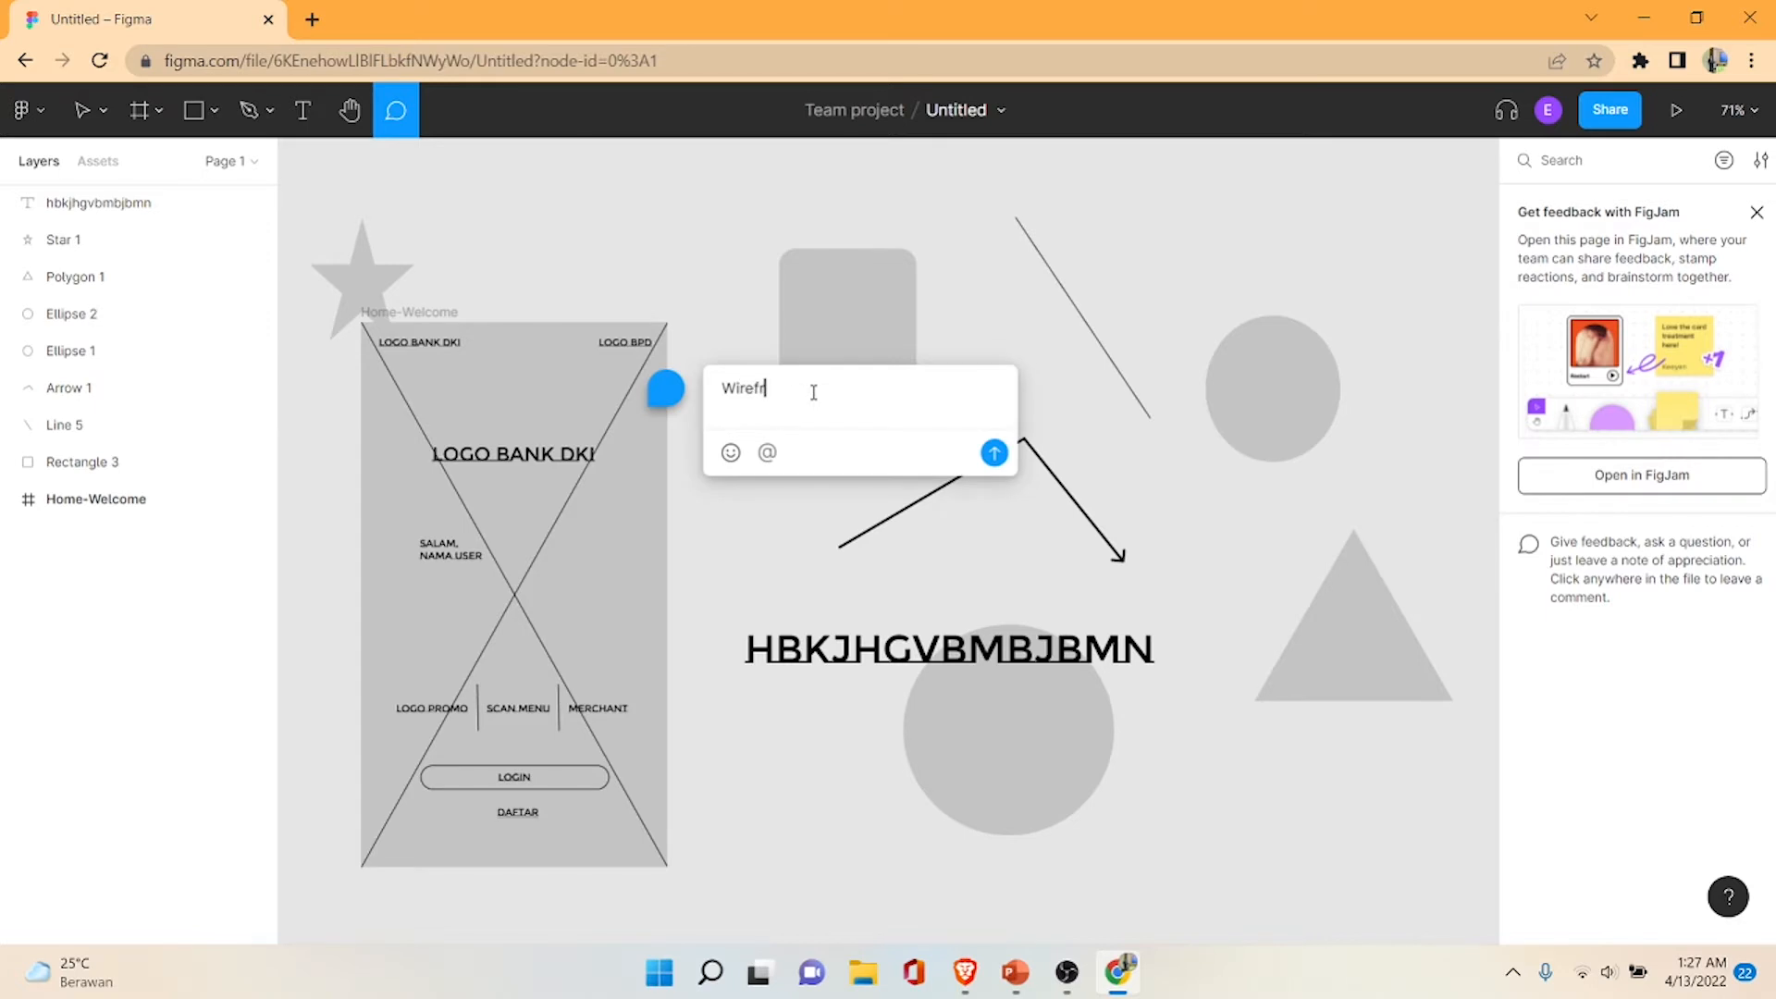
type("e sudah selesai.")
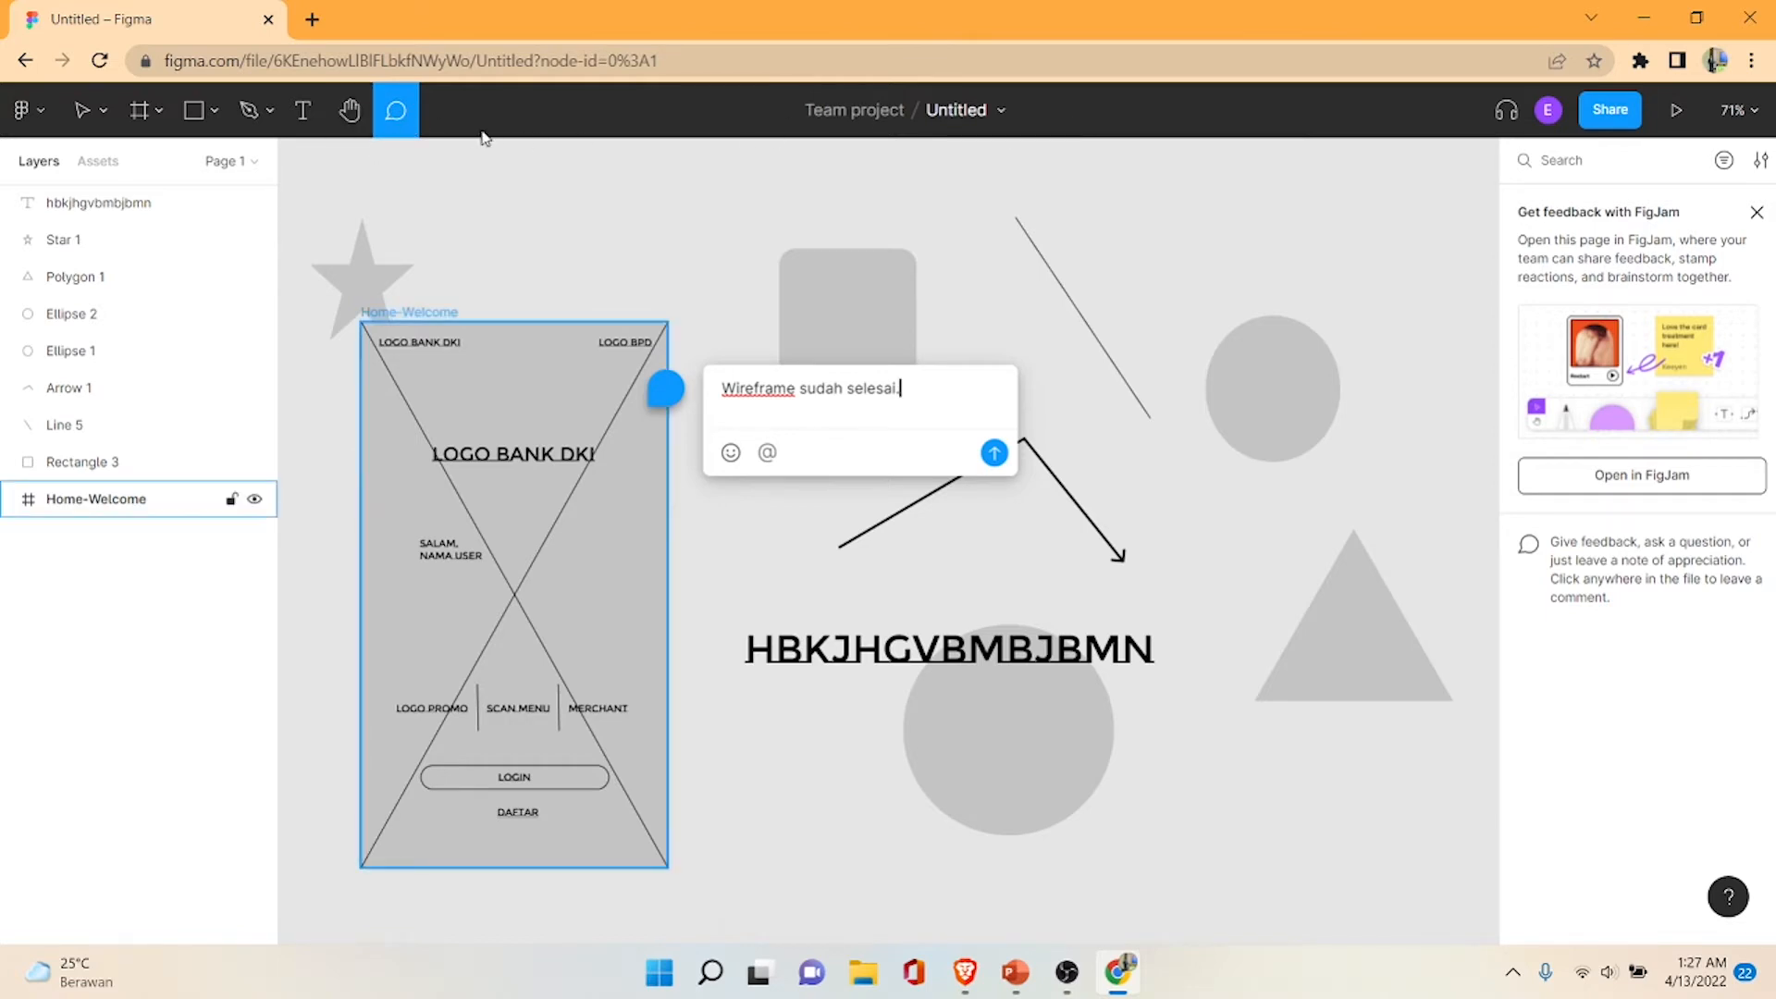
left_click(350, 110)
key("ctrl+a")
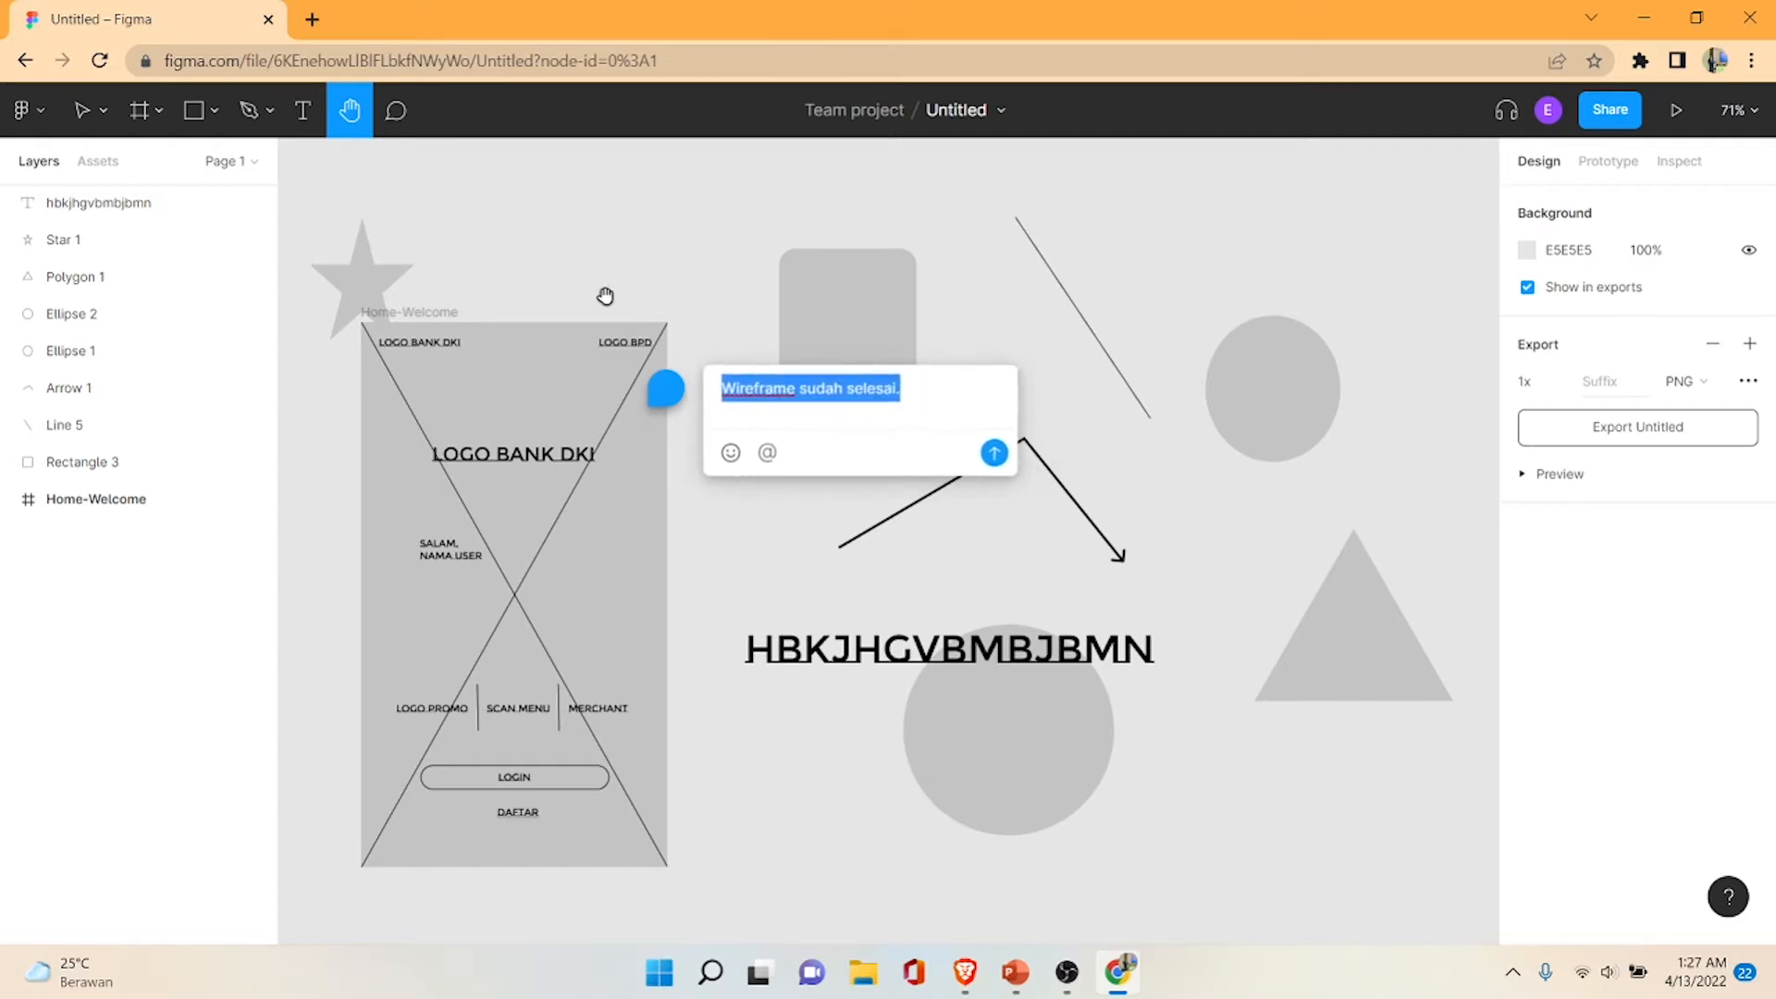
left_click(994, 453)
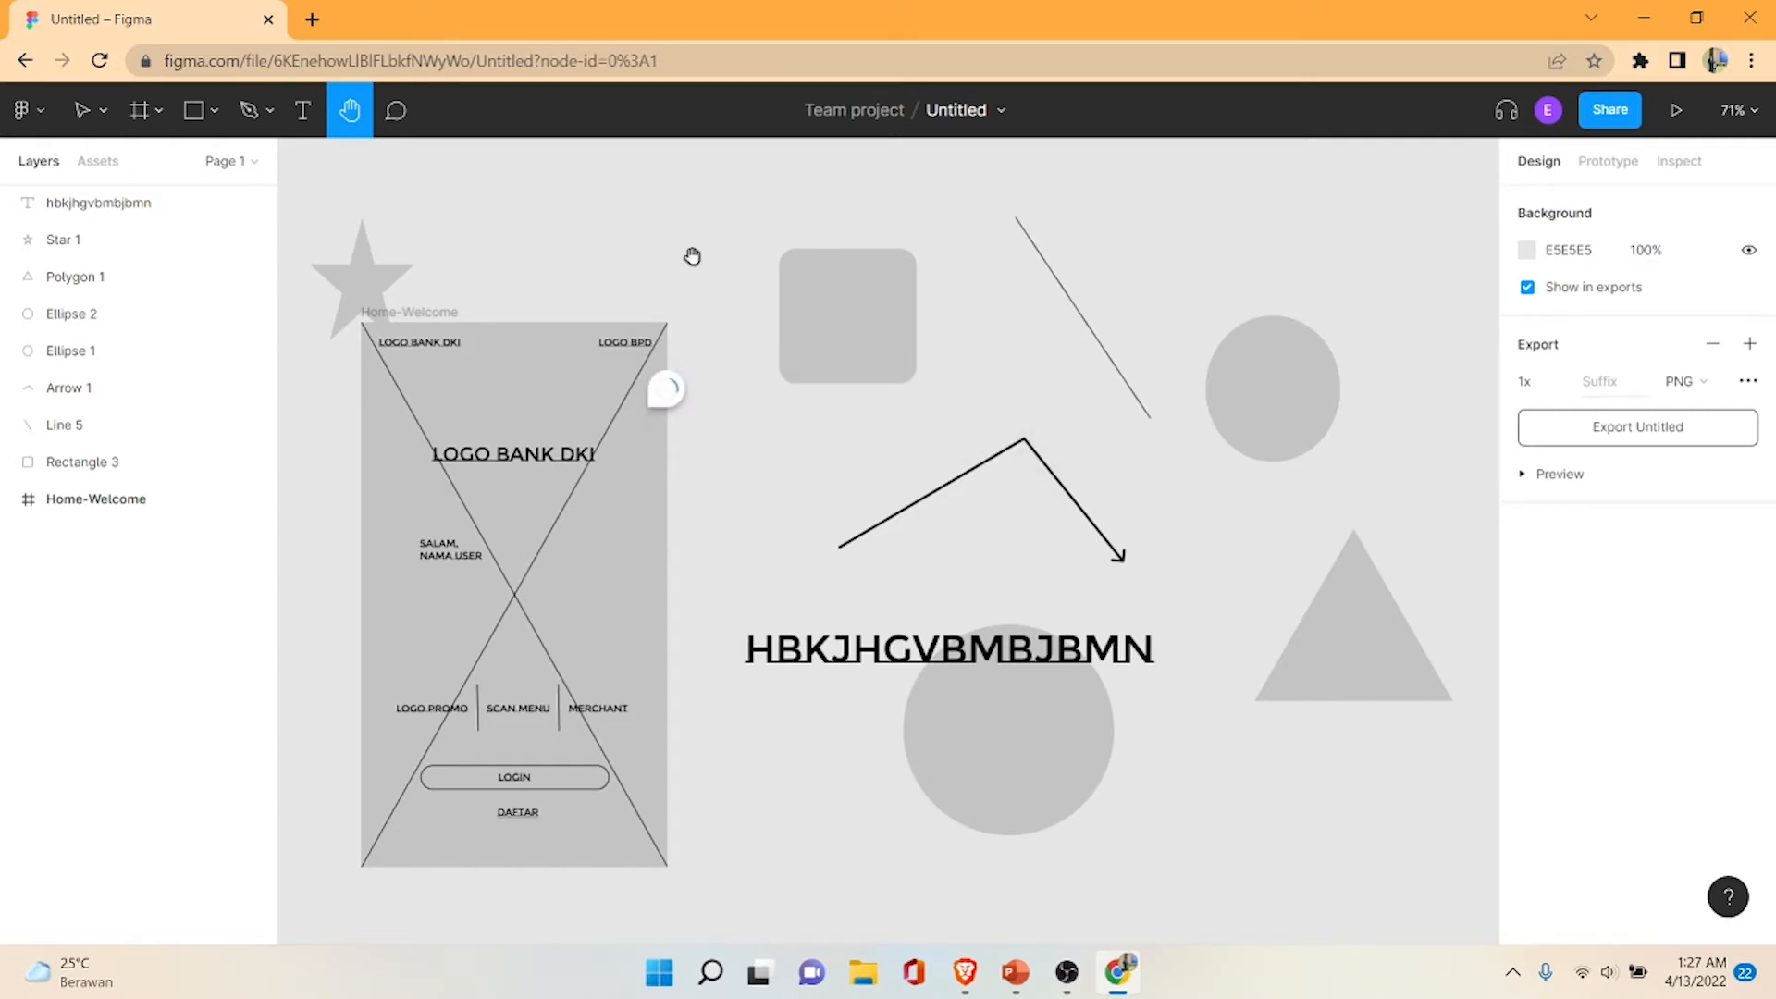
- Pan across the Home-Welcome wireframe and the sample shapes with the Hand tool
mouse_move(675, 269)
left_mouse_down()
mouse_move(817, 340)
mouse_move(820, 301)
mouse_move(696, 296)
left_mouse_up()
left_click_drag(1073, 309, 830, 317)
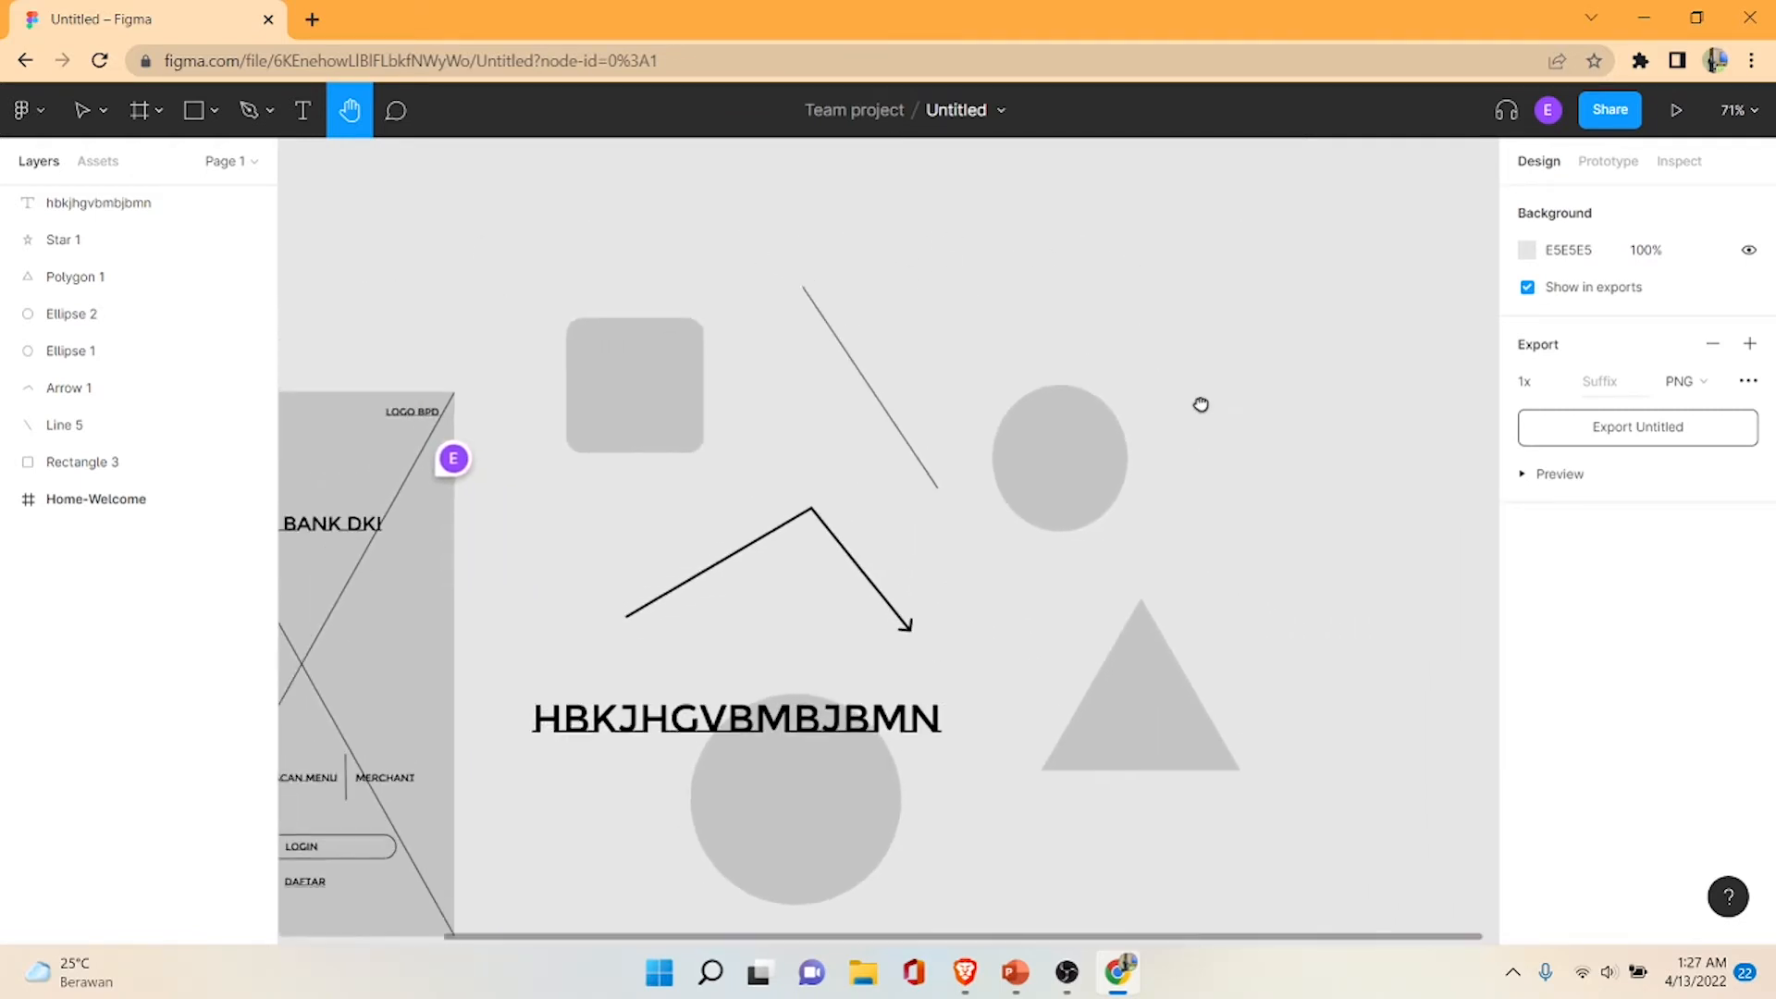
left_click_drag(1201, 404, 1009, 377)
left_click_drag(965, 308, 1212, 380)
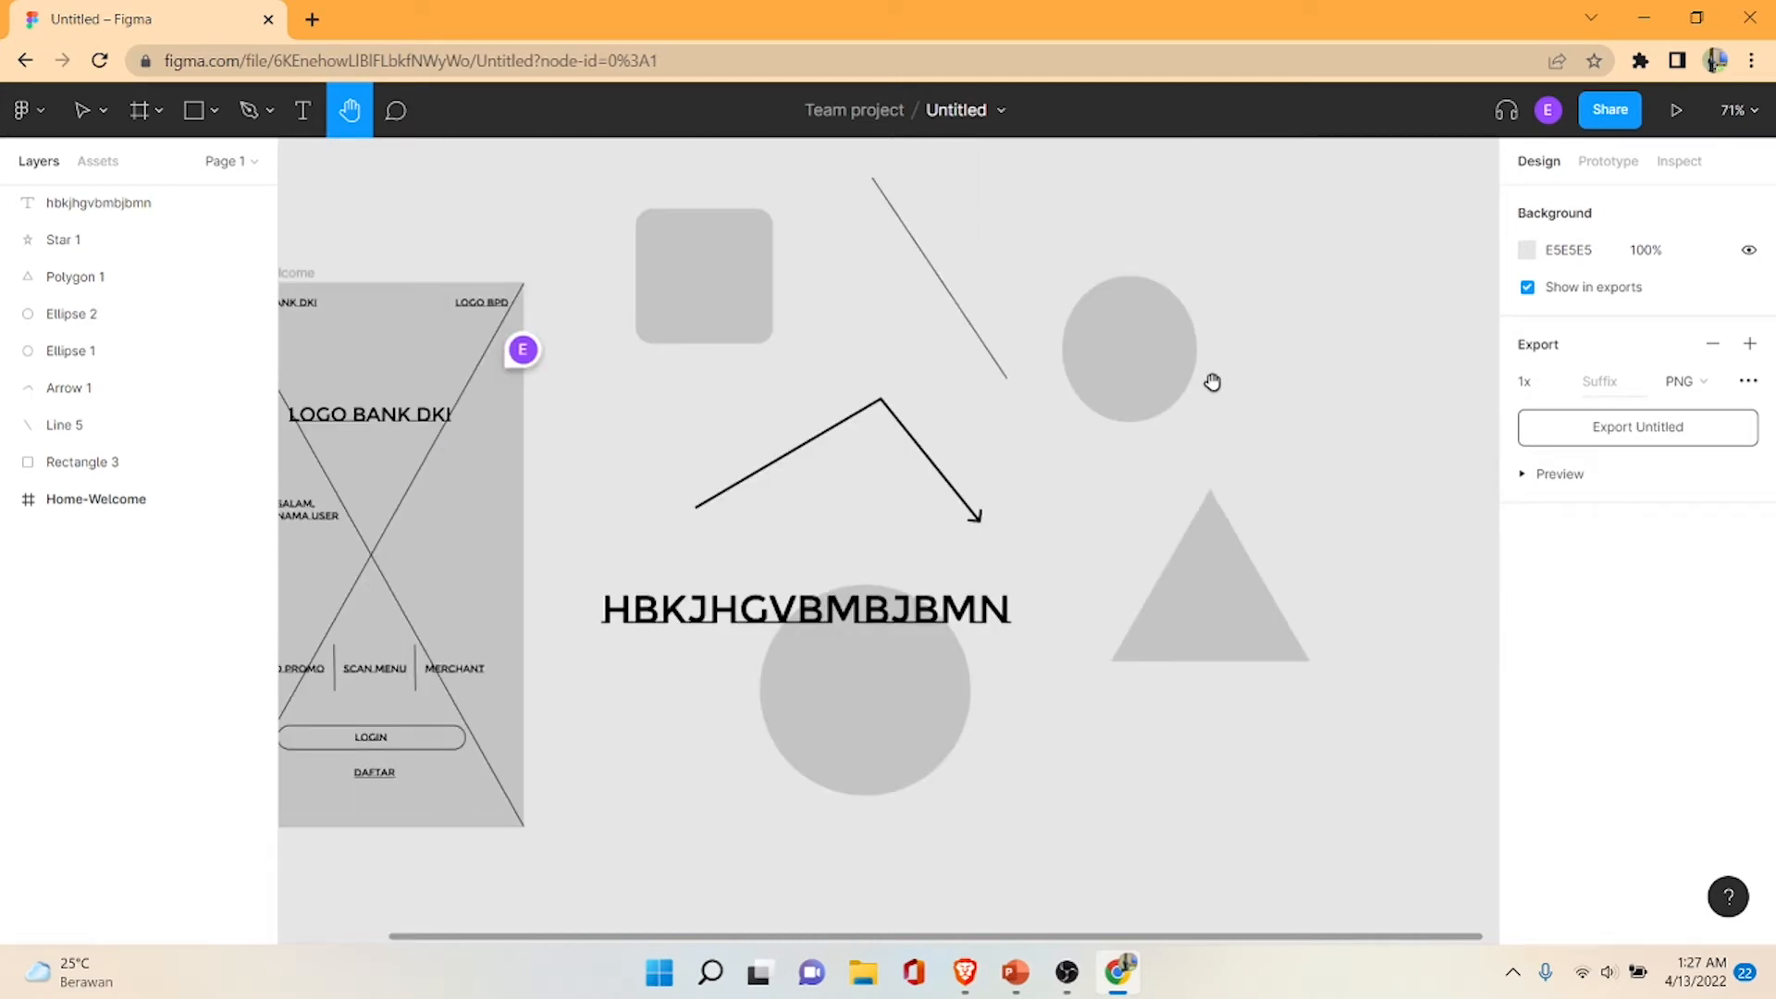
scroll(1212, 382, "down", 1)
scroll(678, 246, "up", 2)
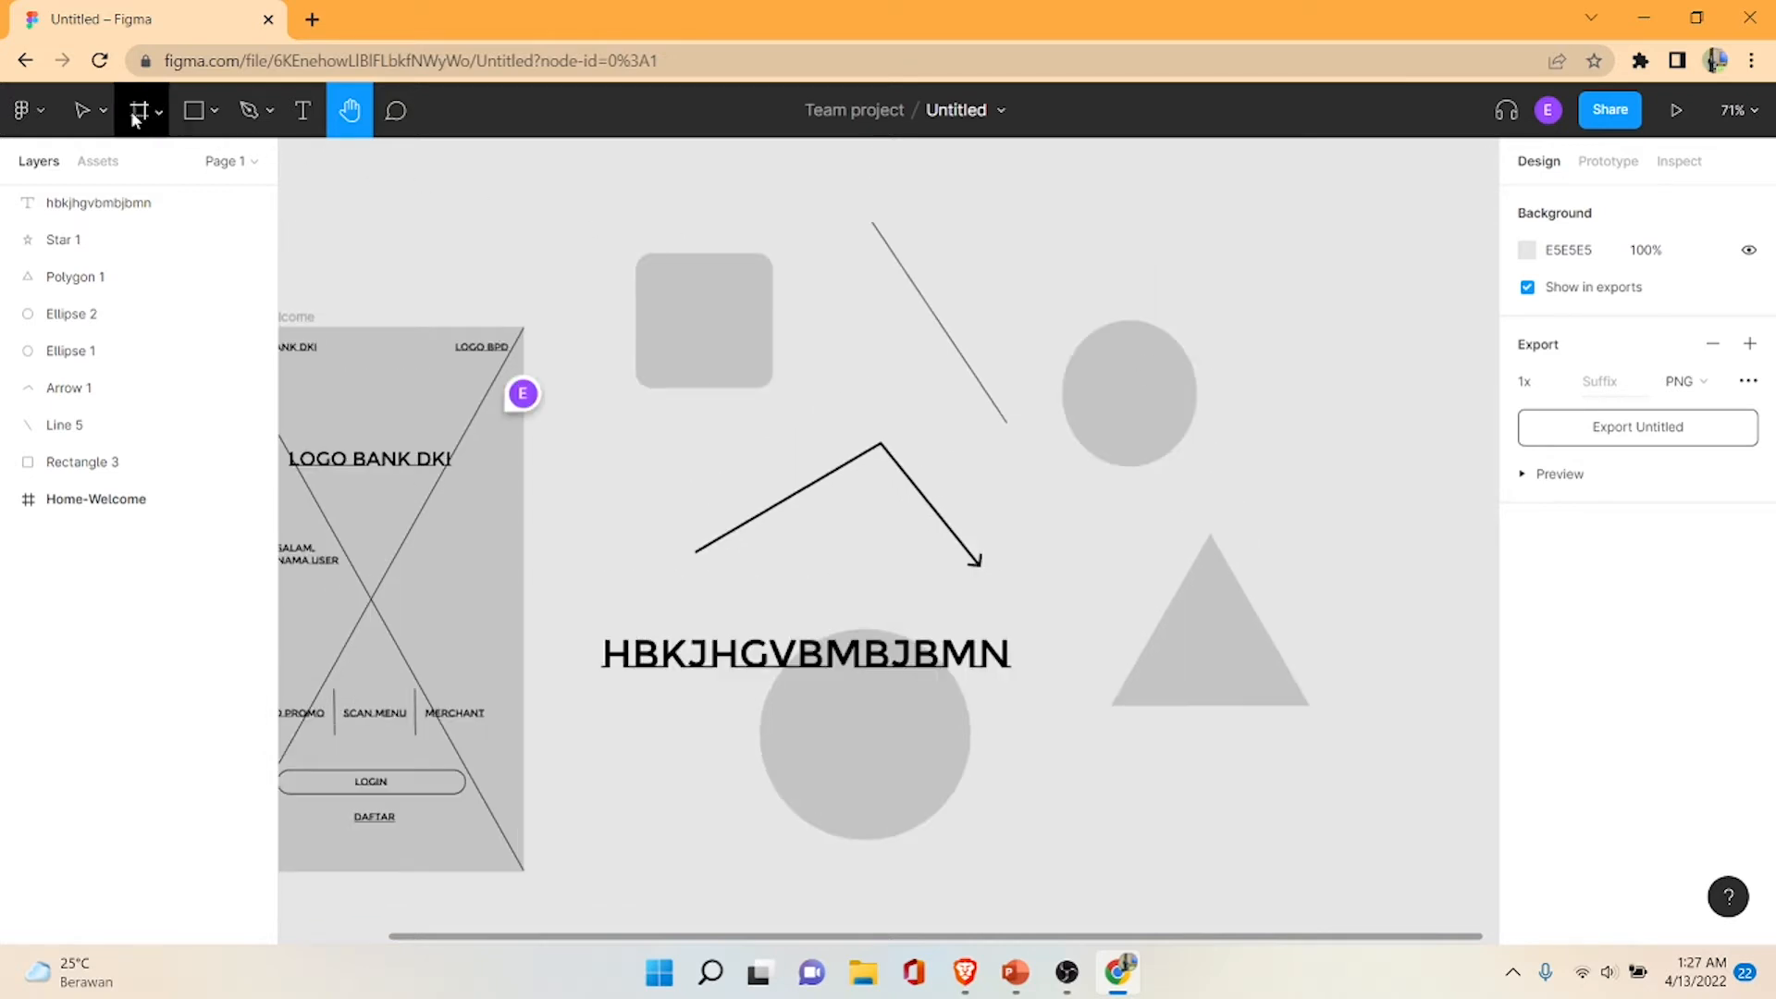
- Switch back to the Move tool and examine the whole canvas at closer and wider zoom levels
left_click(81, 111)
scroll(1109, 315, "up", 3)
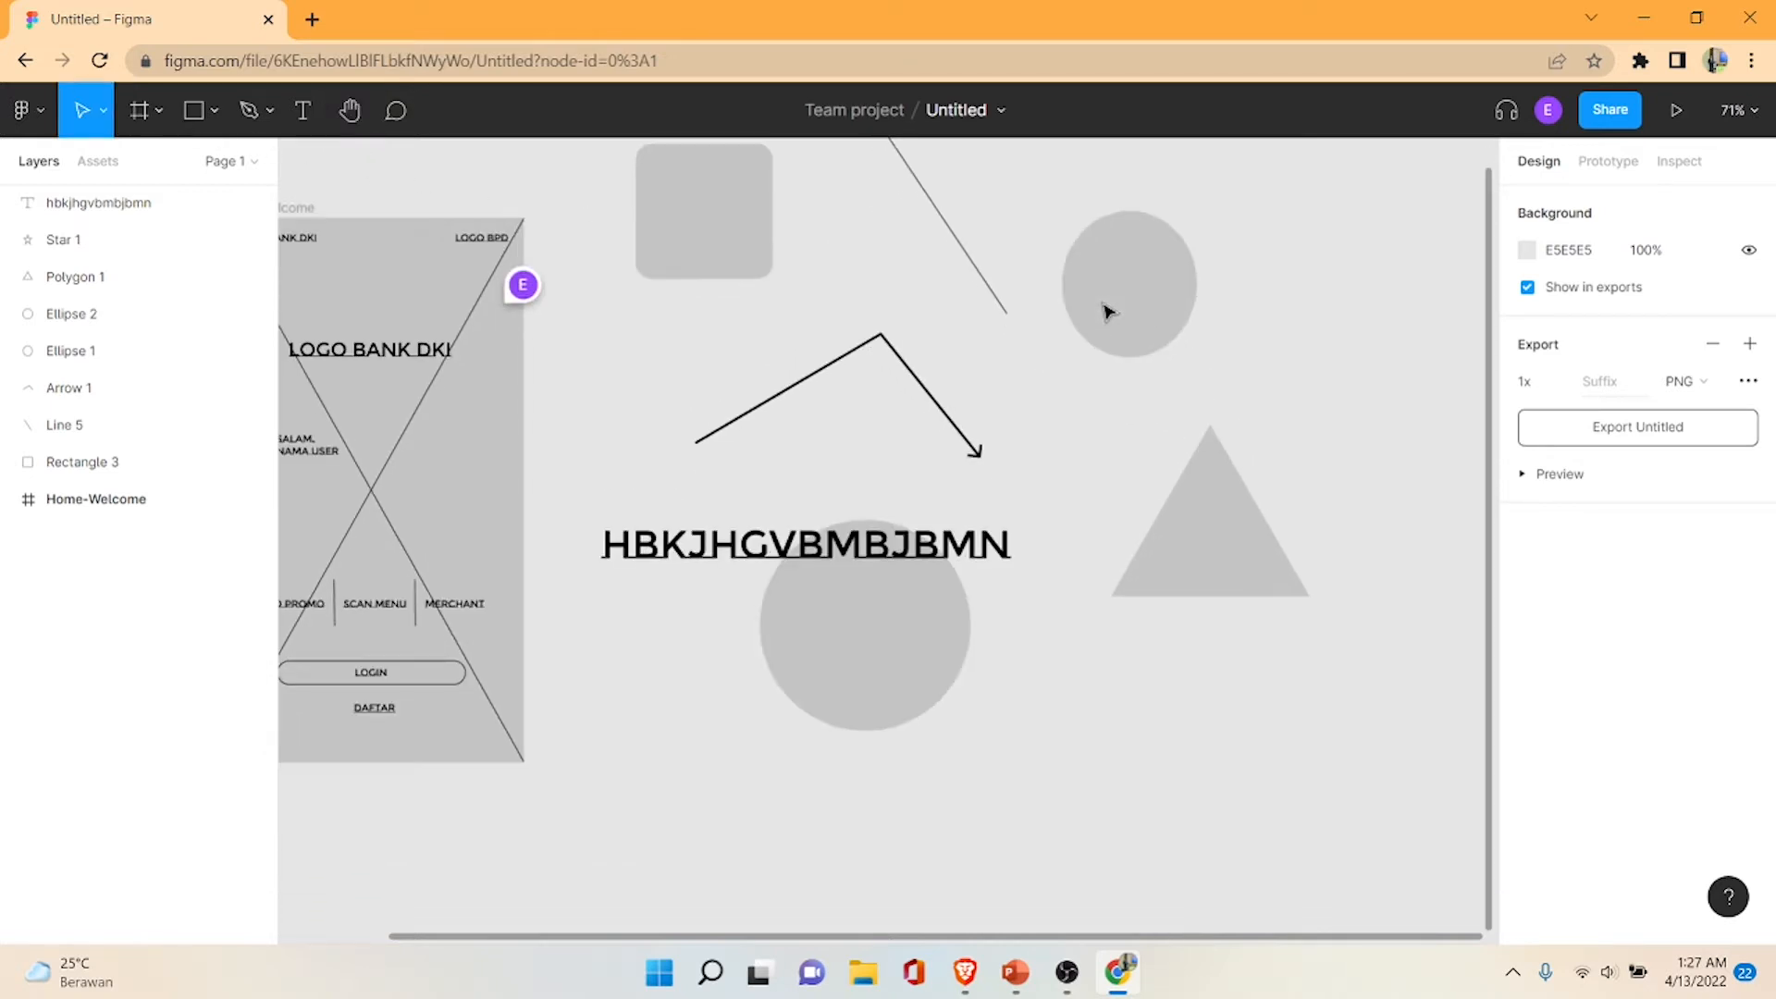
scroll(1055, 335, "down", 1)
scroll(1068, 346, "up", 2)
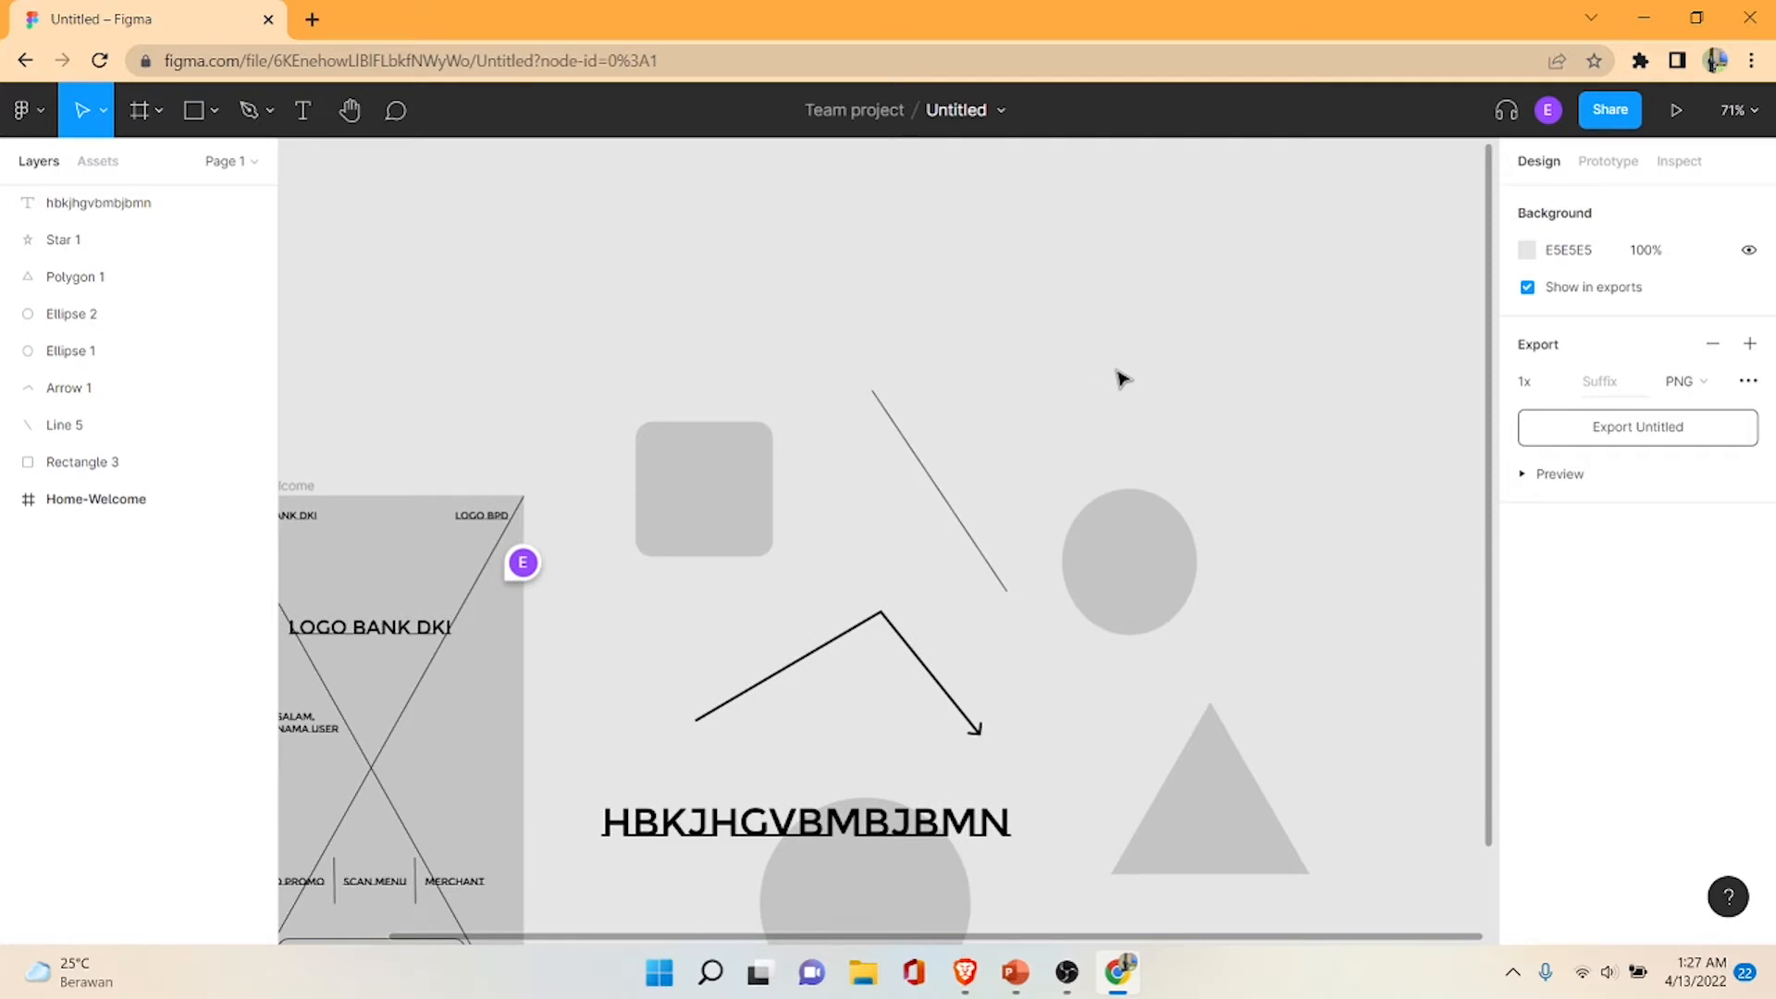
scroll(1176, 405, "down", 1)
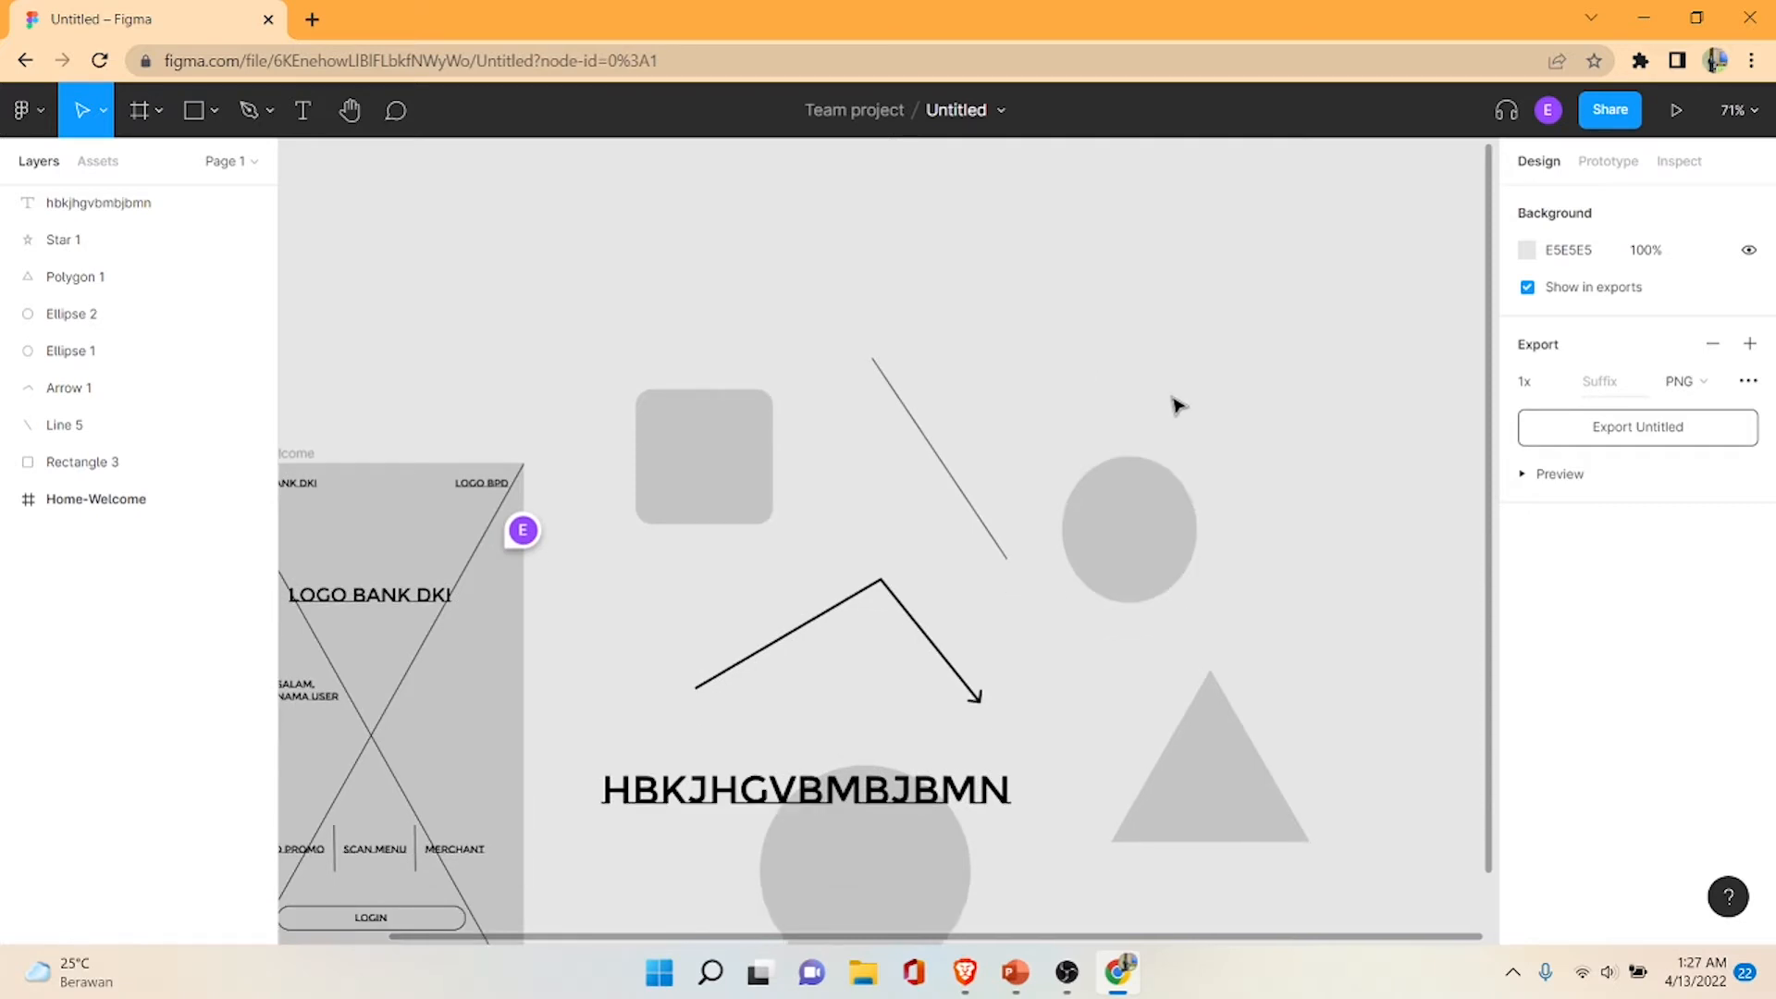
scroll(1176, 405, "down", 3)
scroll(1176, 405, "down", 1)
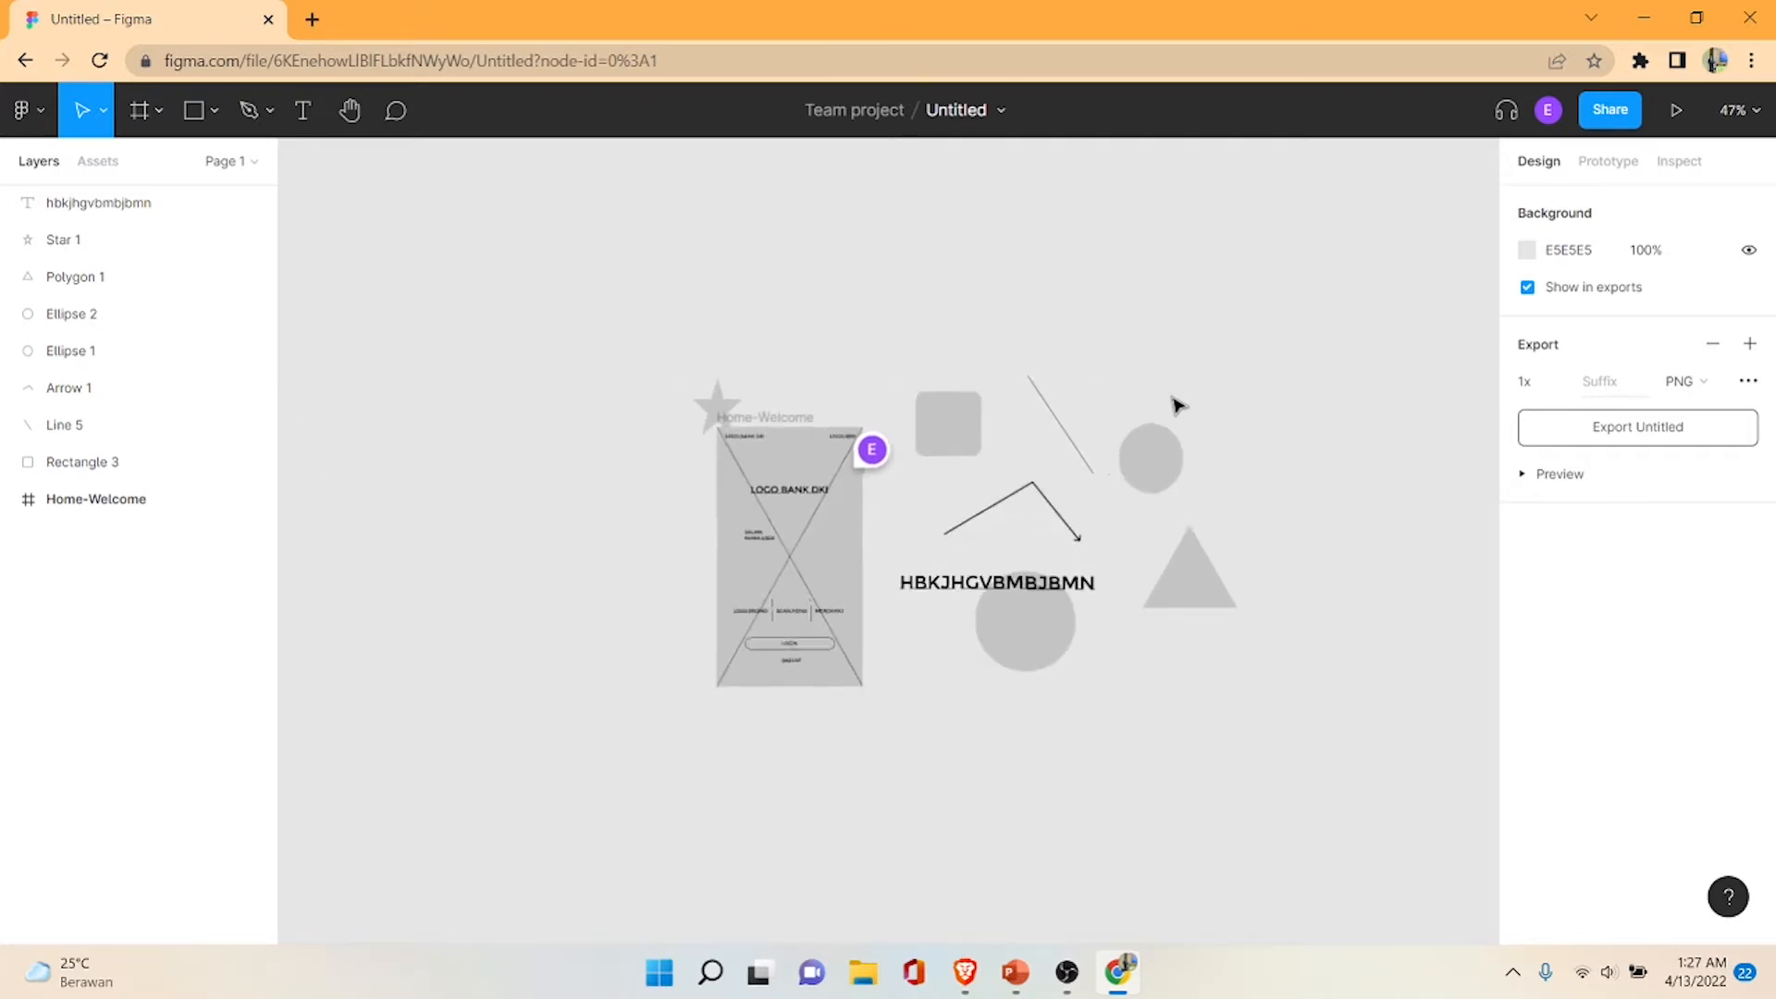
scroll(1177, 405, "up", 4)
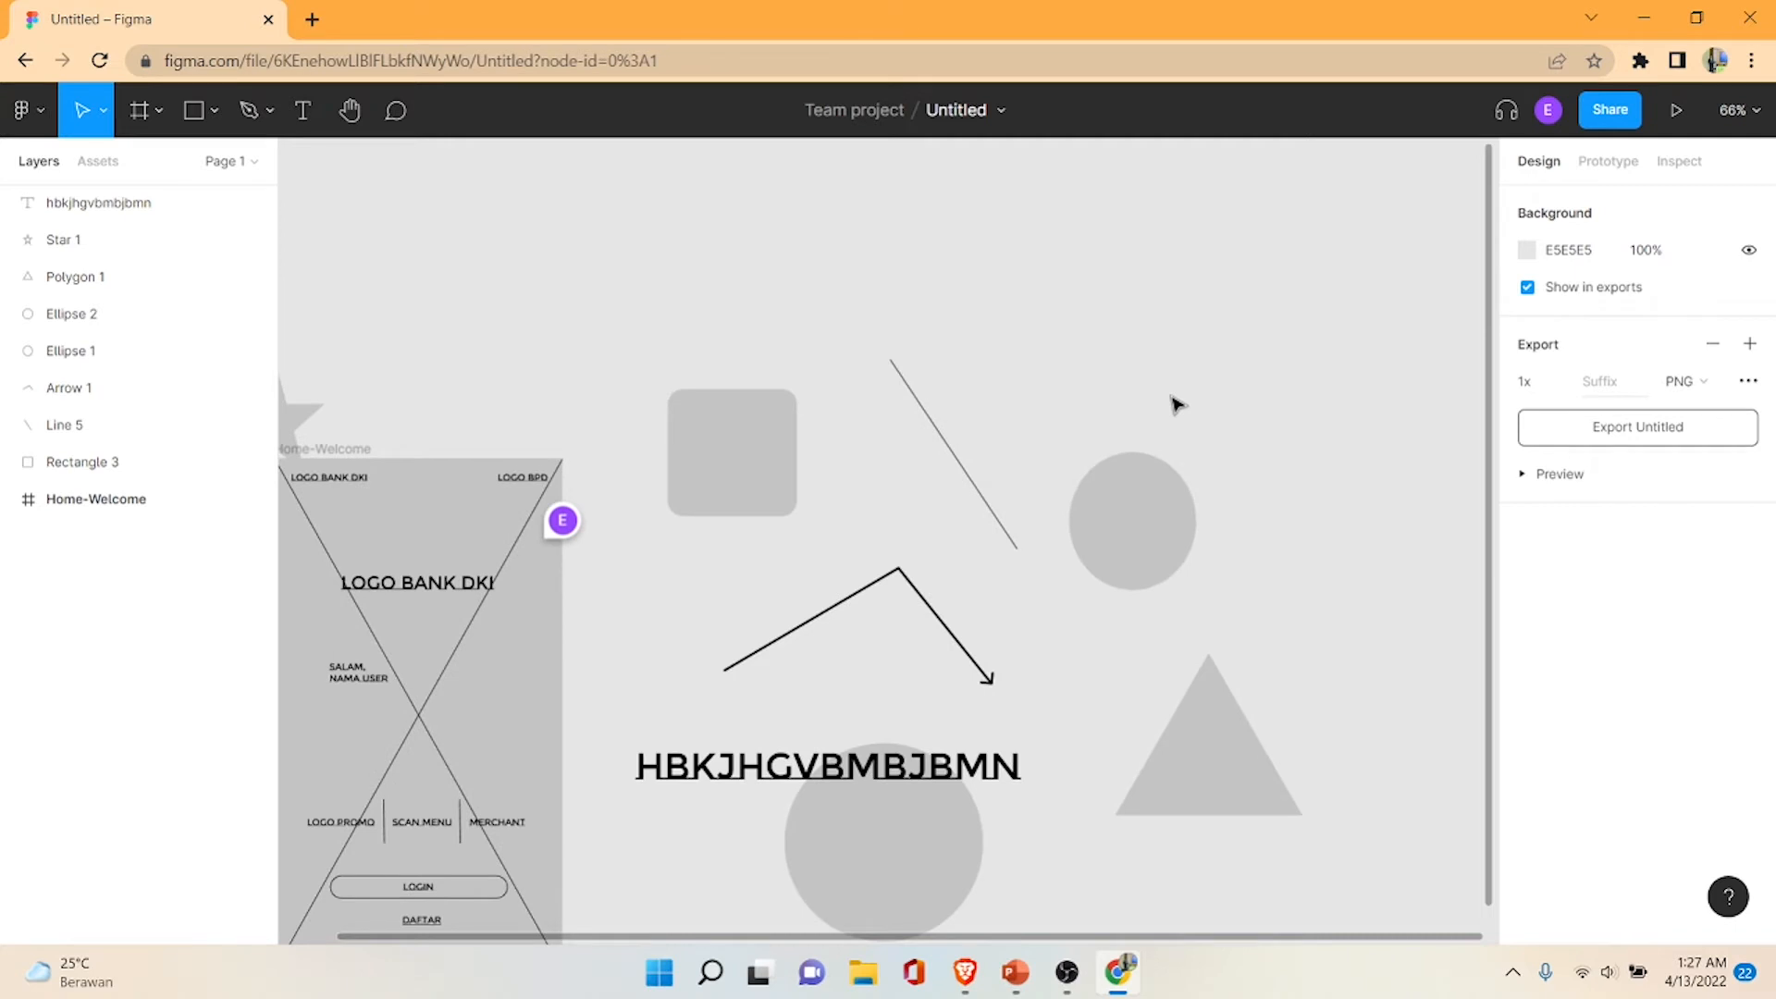
scroll(1176, 405, "down", 1)
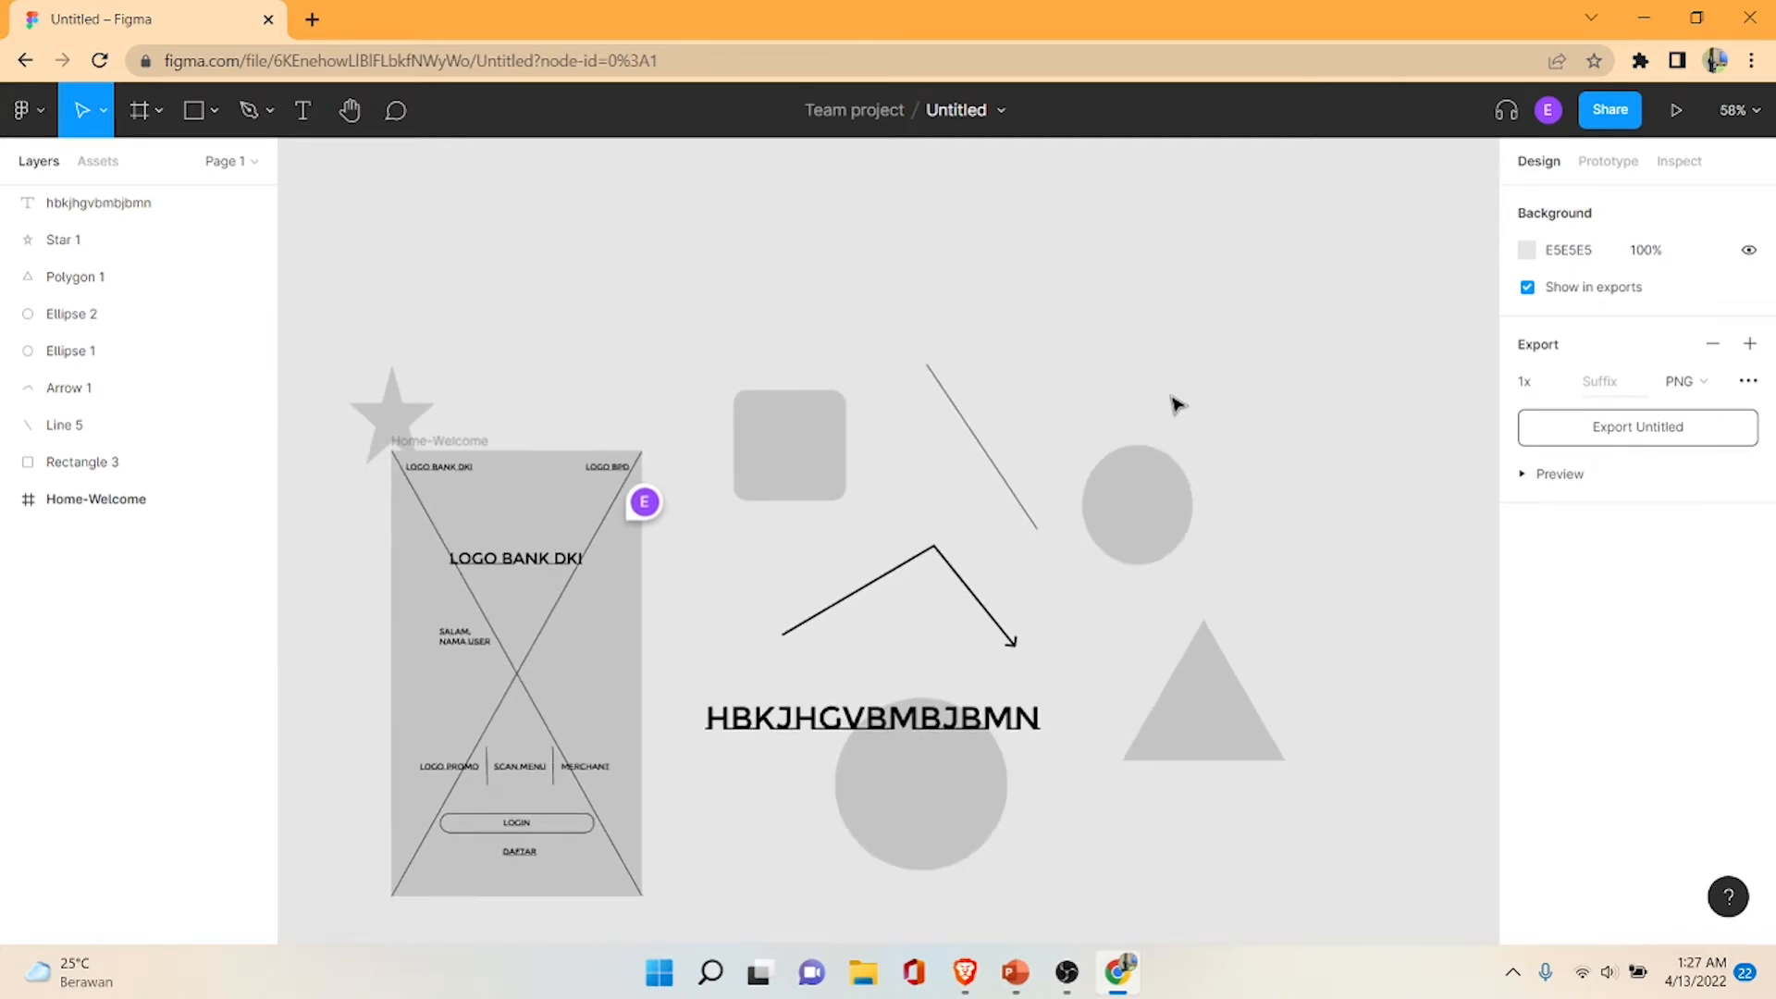
scroll(1176, 405, "down", 2)
scroll(1176, 405, "up", 4)
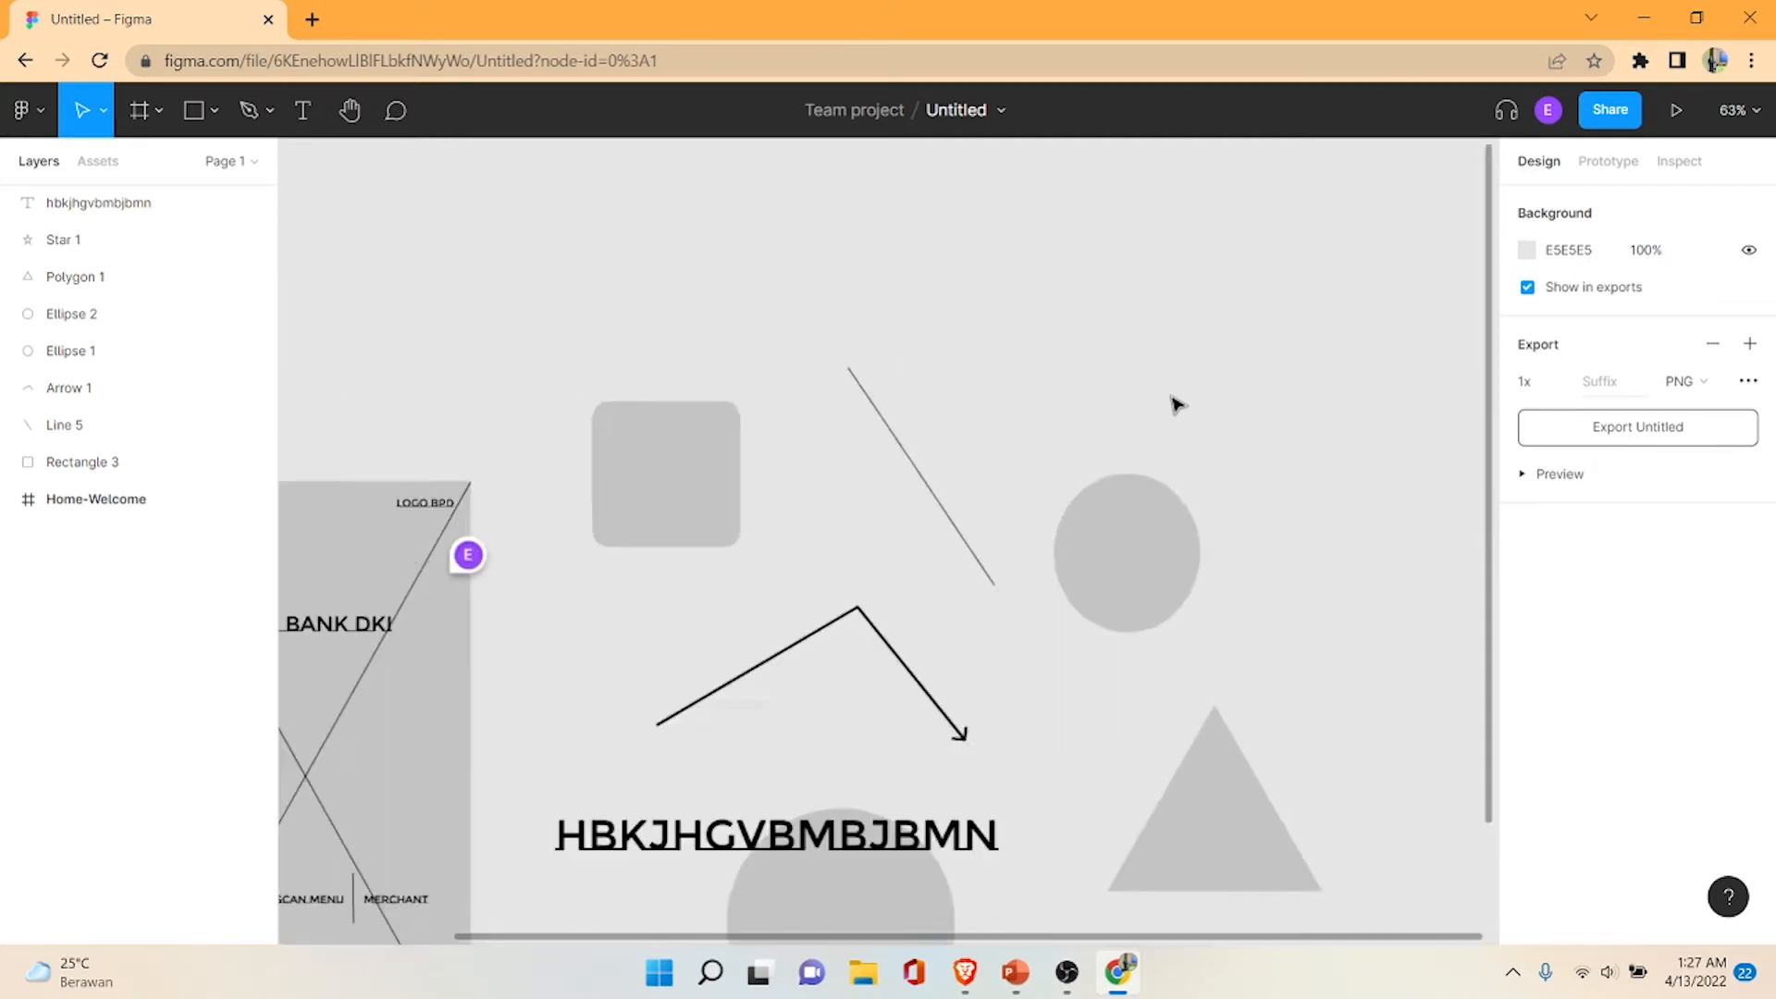
scroll(1177, 405, "down", 2)
scroll(1174, 403, "up", 2)
scroll(1175, 403, "down", 4)
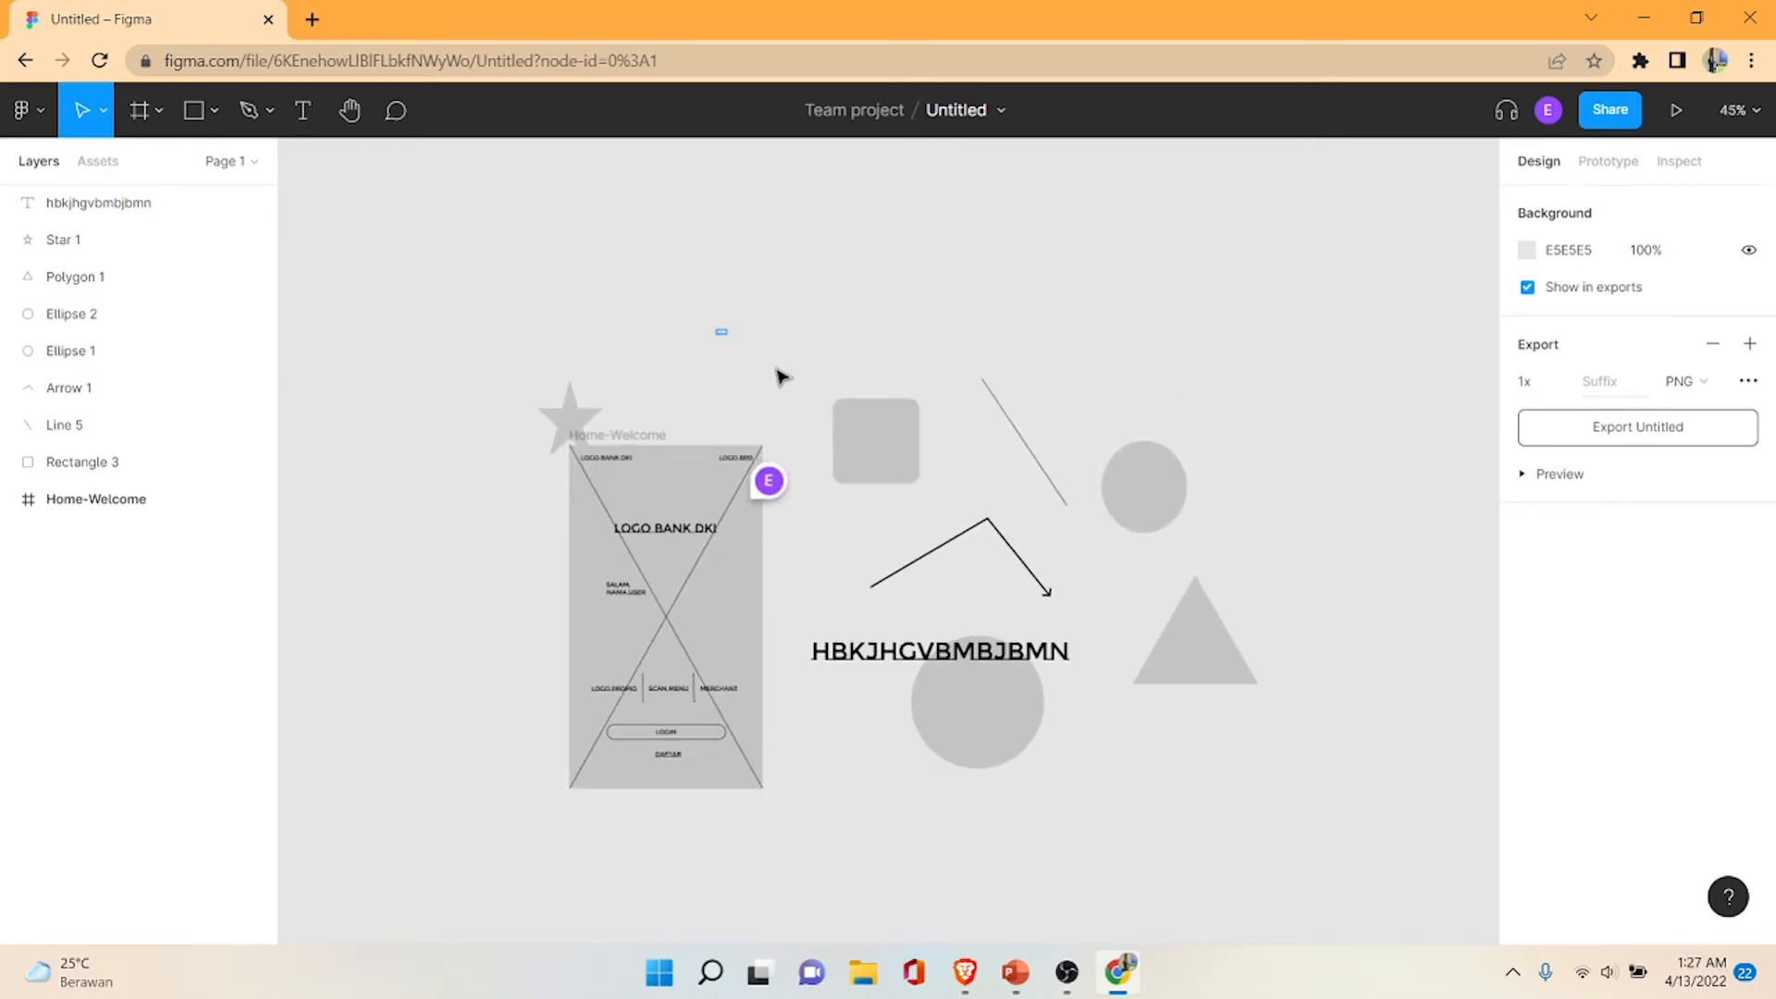
- Delete the small upper ellipse, the triangle, the sample text and the bent arrow from the canvas
left_click_drag(713, 327, 1276, 546)
left_click(1145, 512)
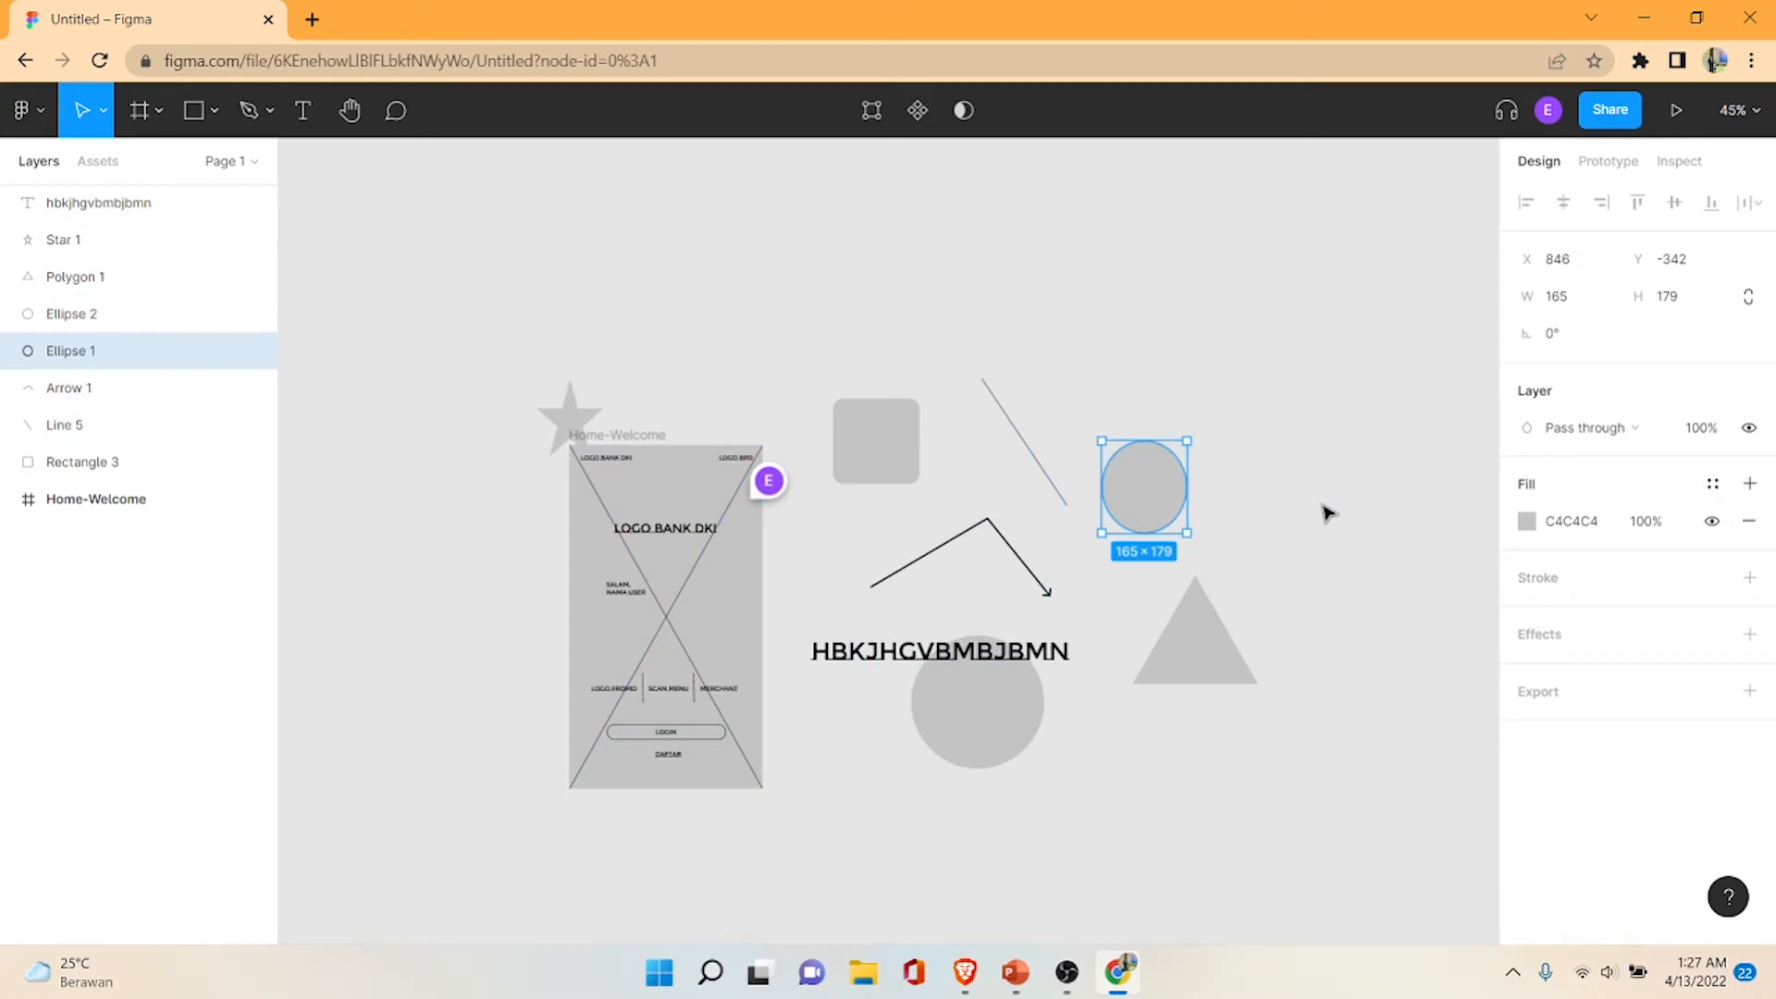
key("Delete")
left_click(1213, 655)
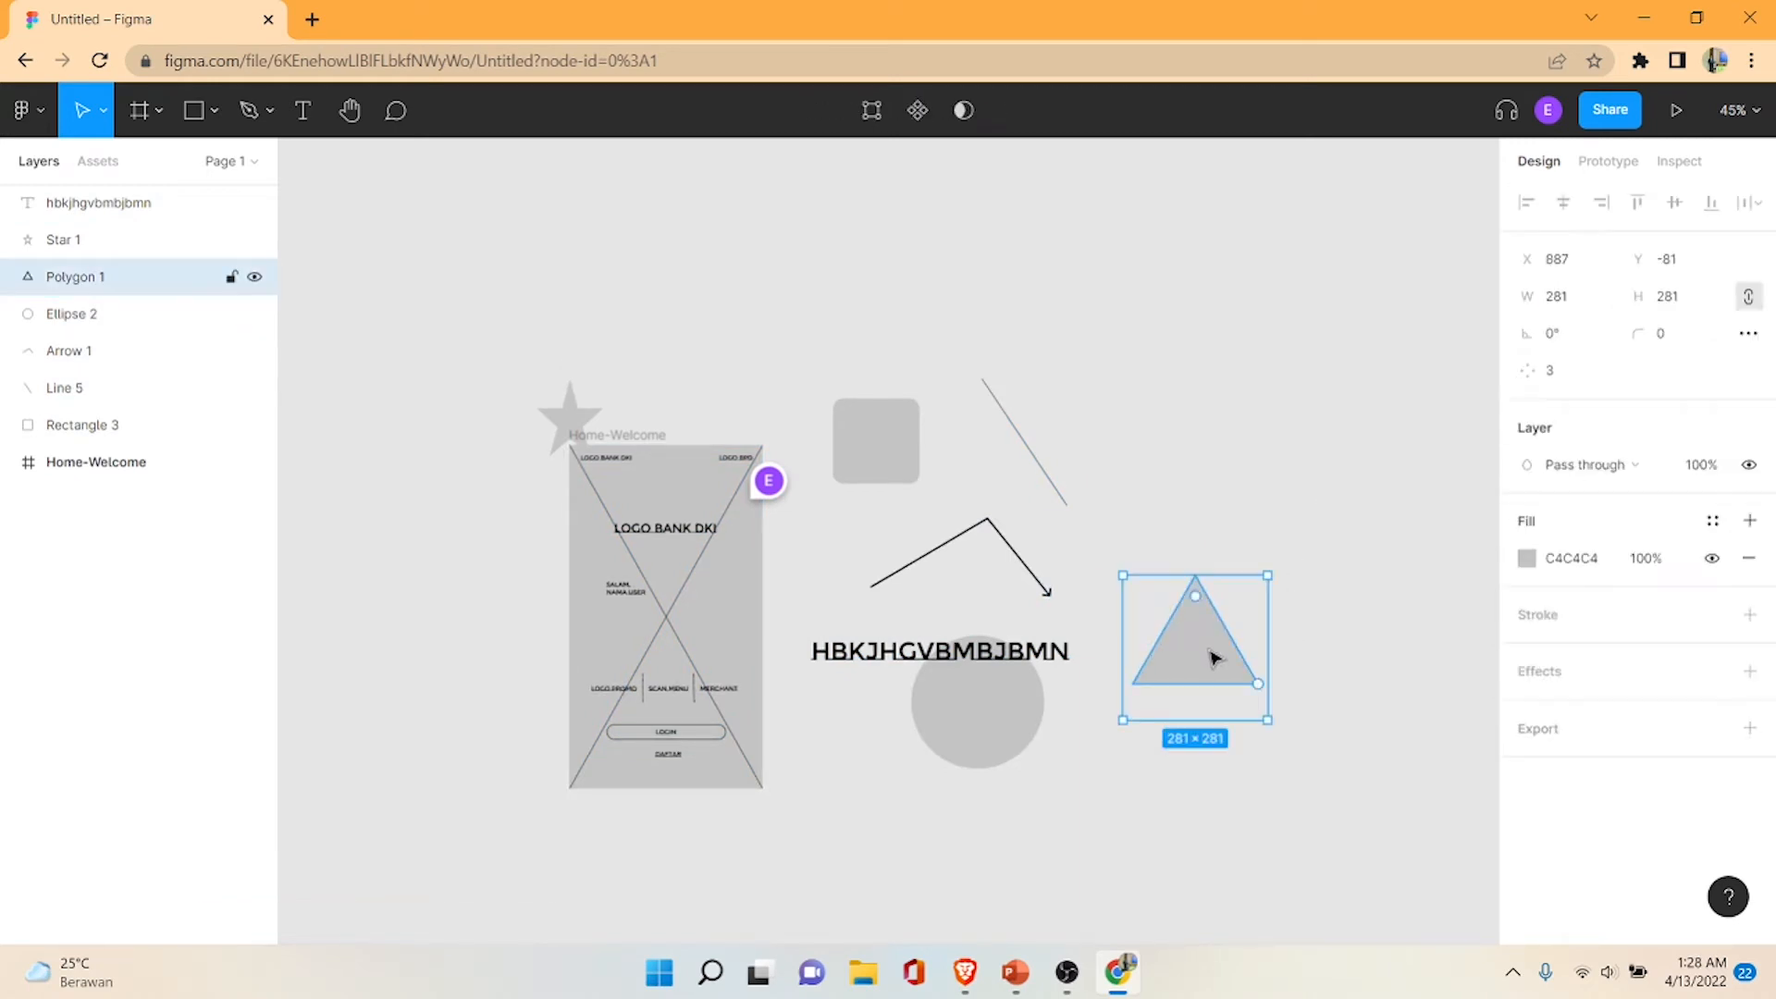
key("Delete")
left_click(990, 717)
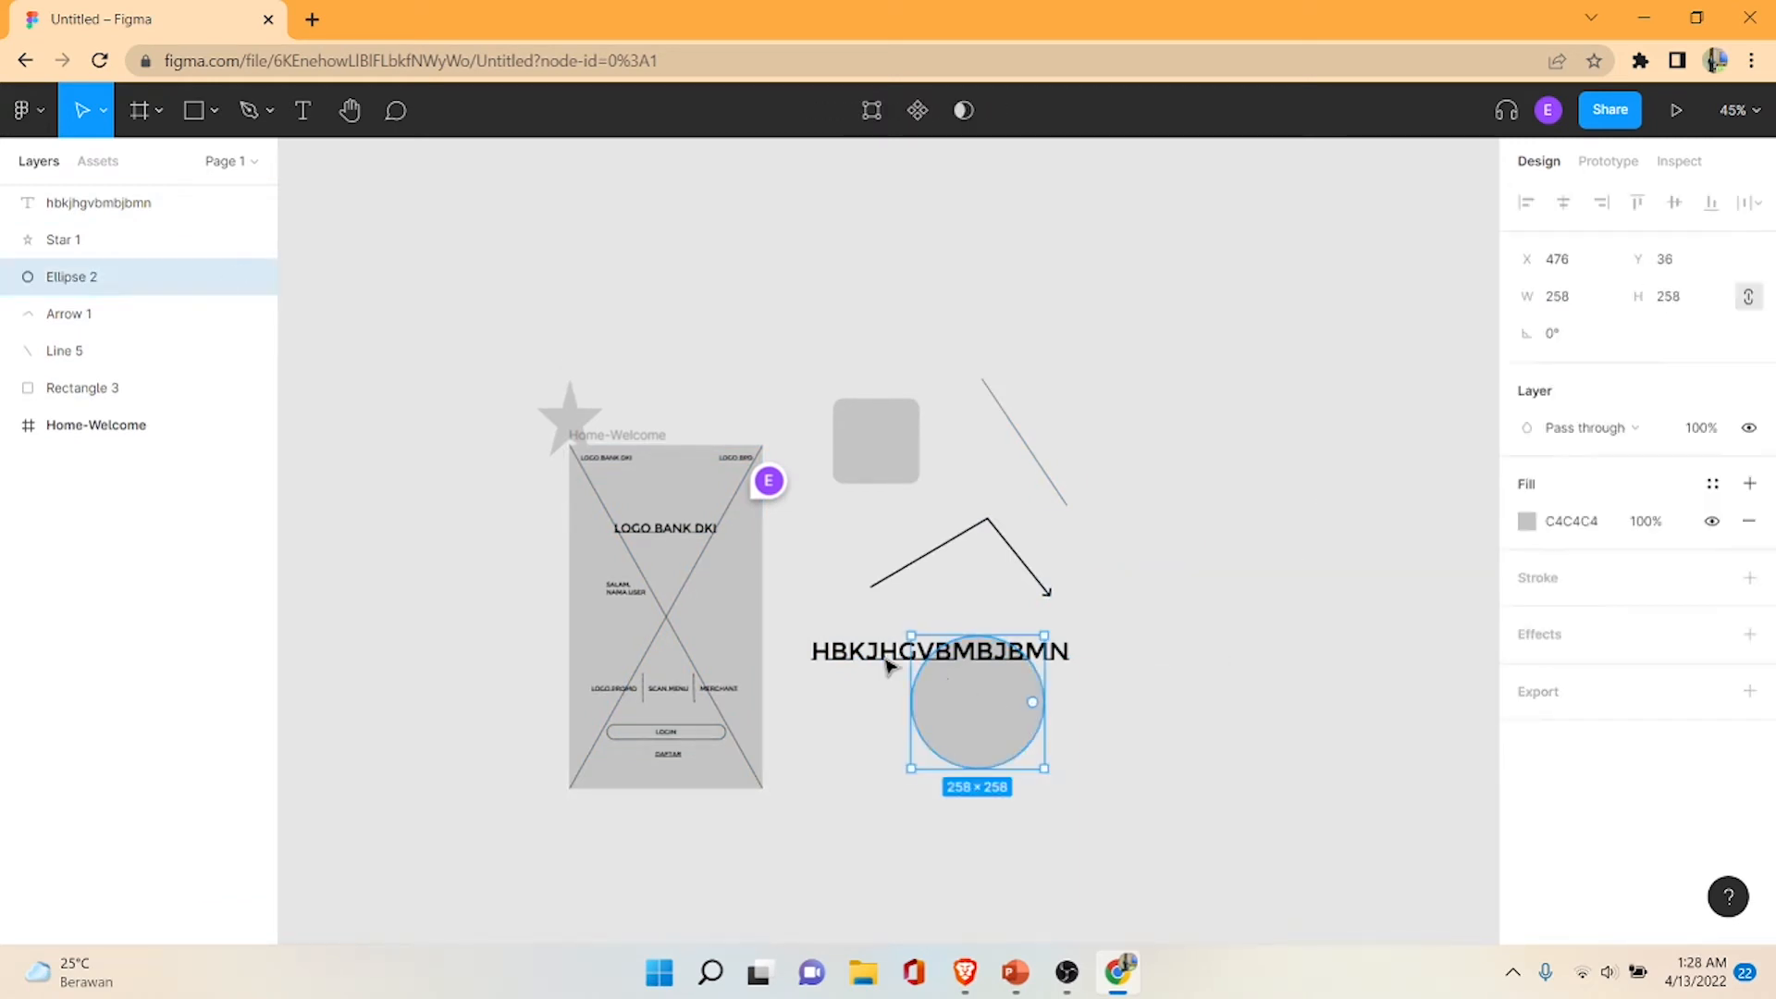
left_click(886, 661)
key("Delete")
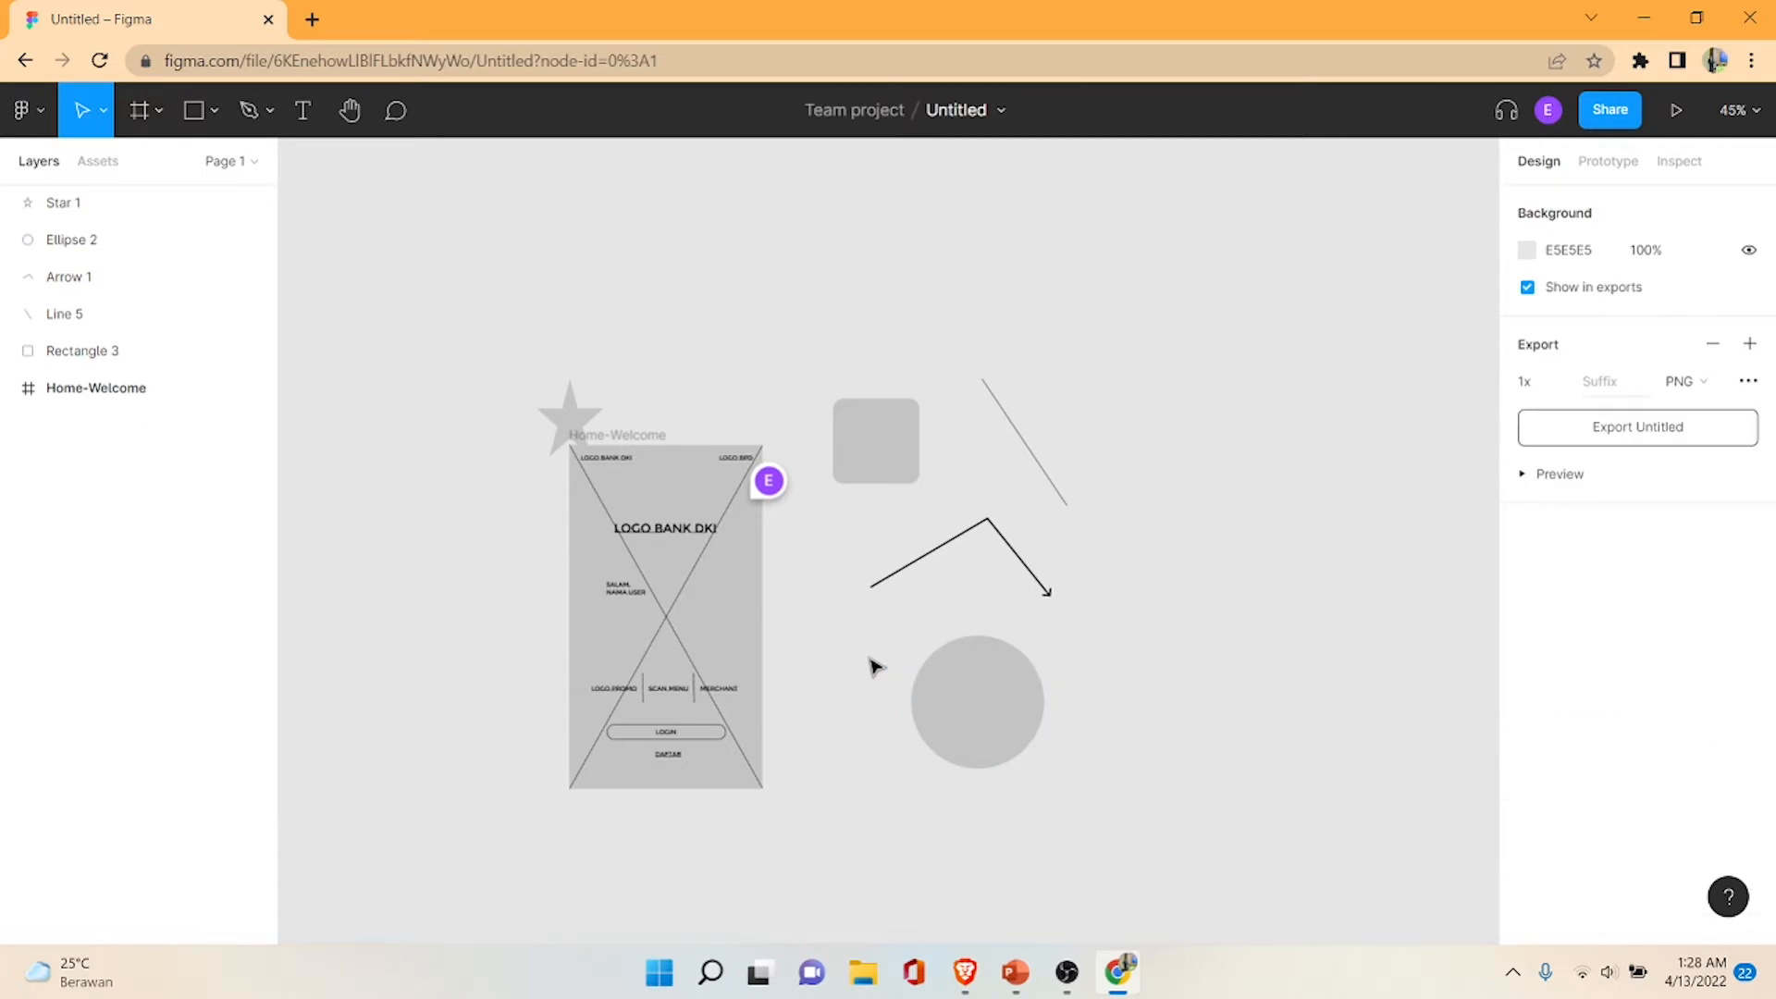
left_click(959, 549)
key("Delete")
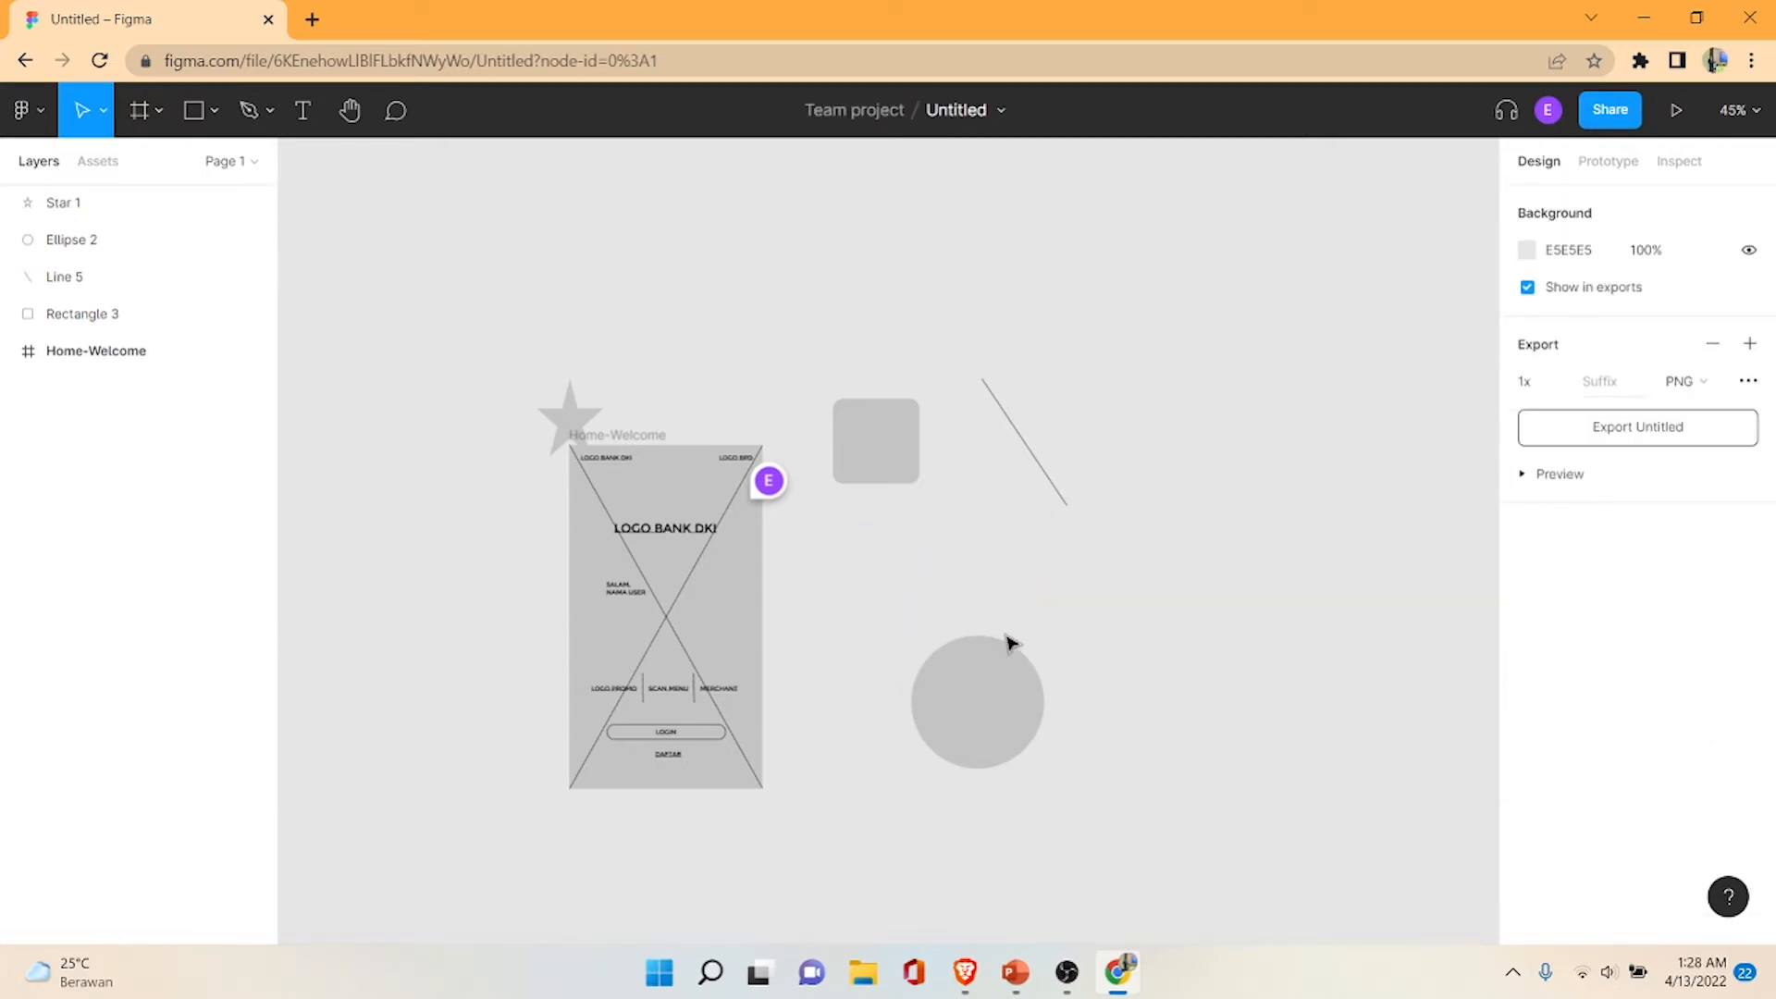
- Duplicate the remaining circle and place the copy to its upper right at about X 925, Y -76
left_click(1005, 710)
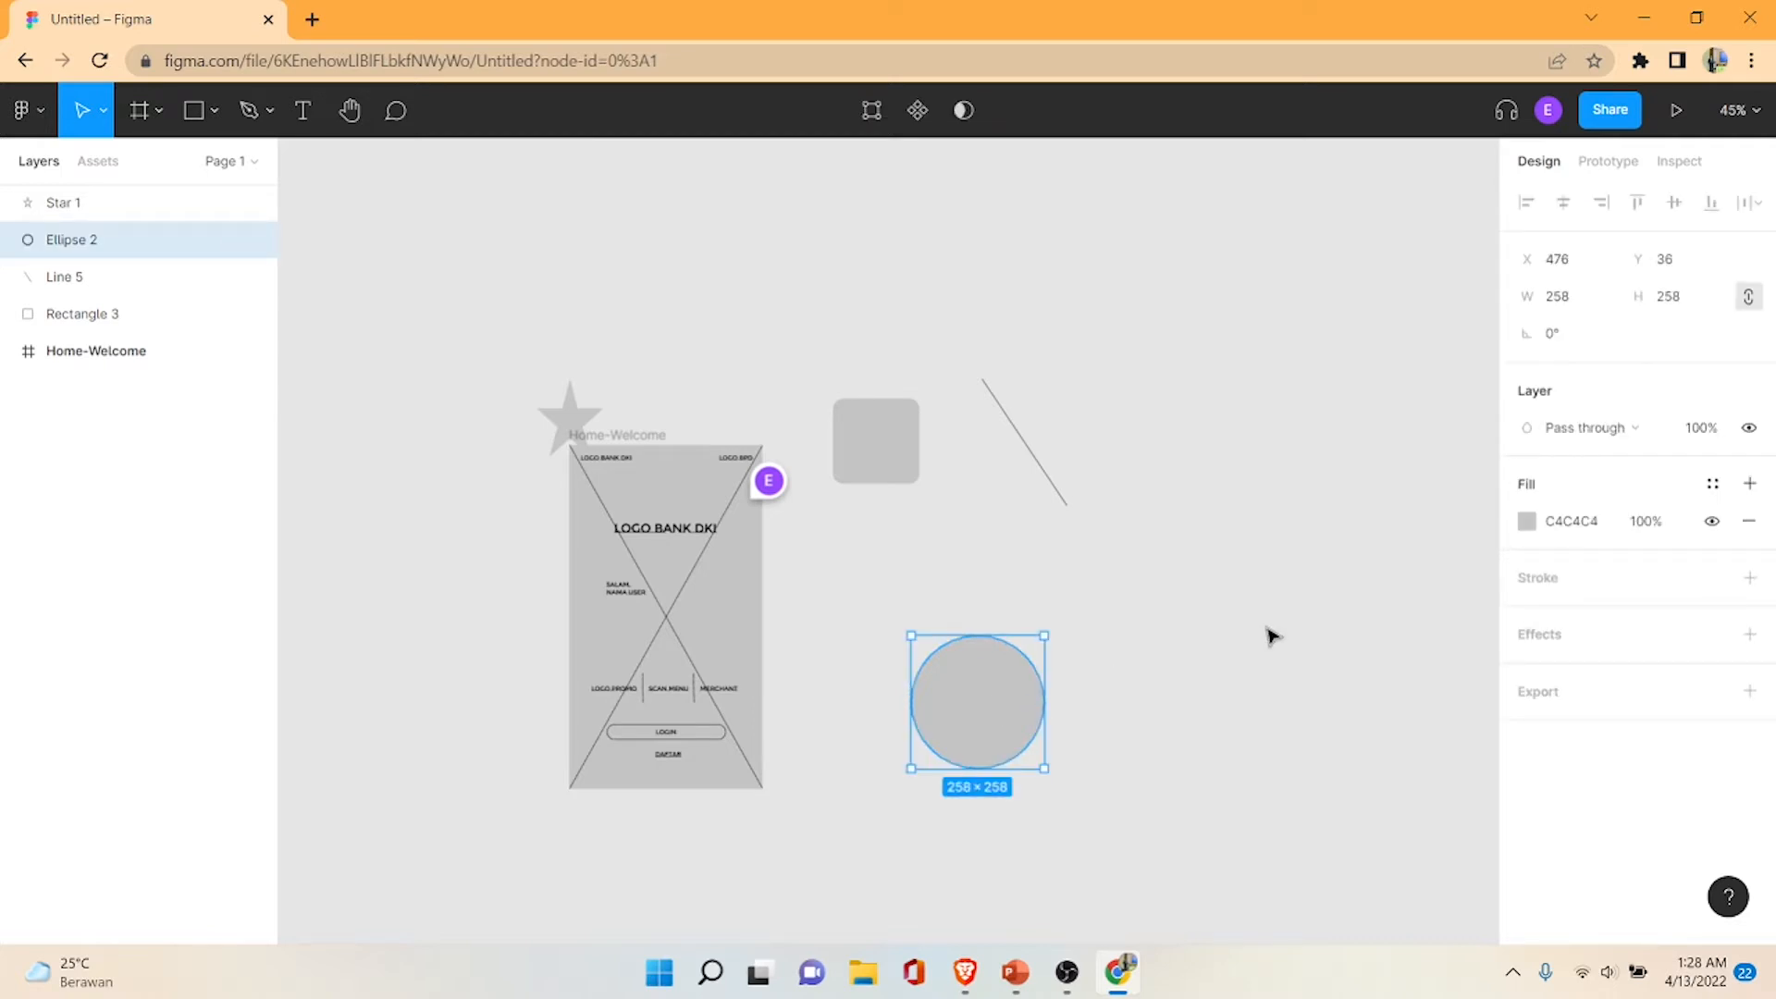
key("ctrl+d")
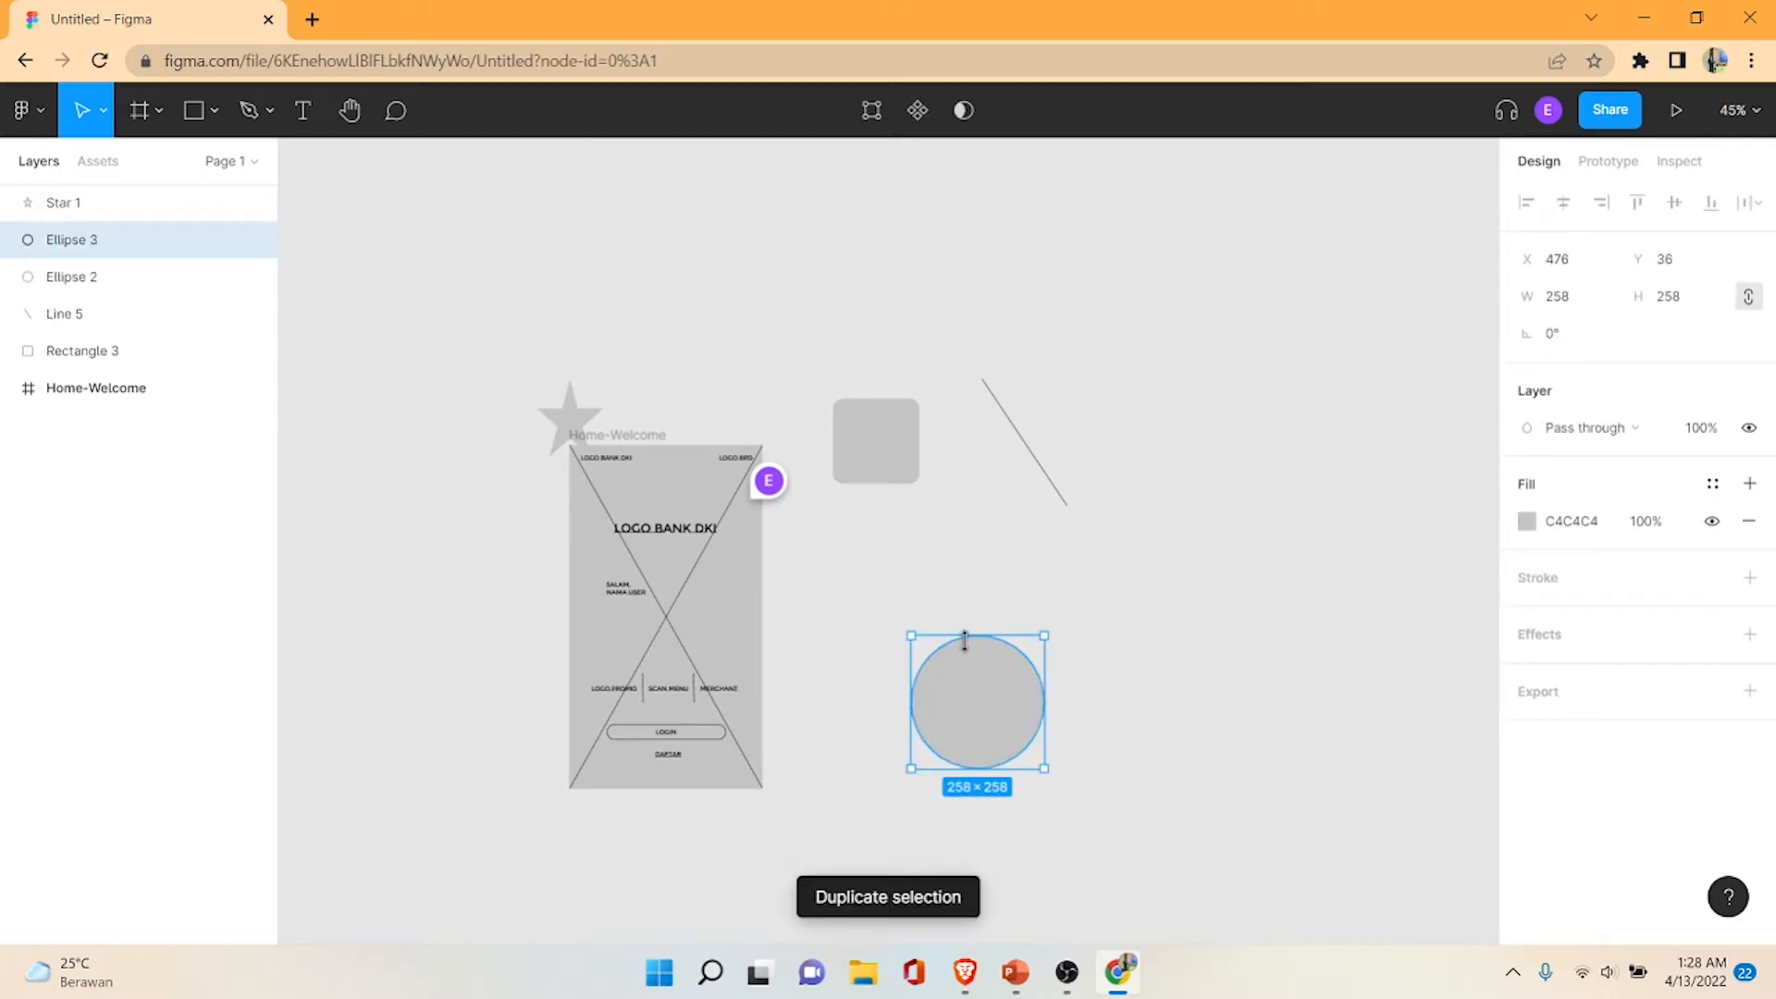
left_click_drag(973, 684, 1203, 625)
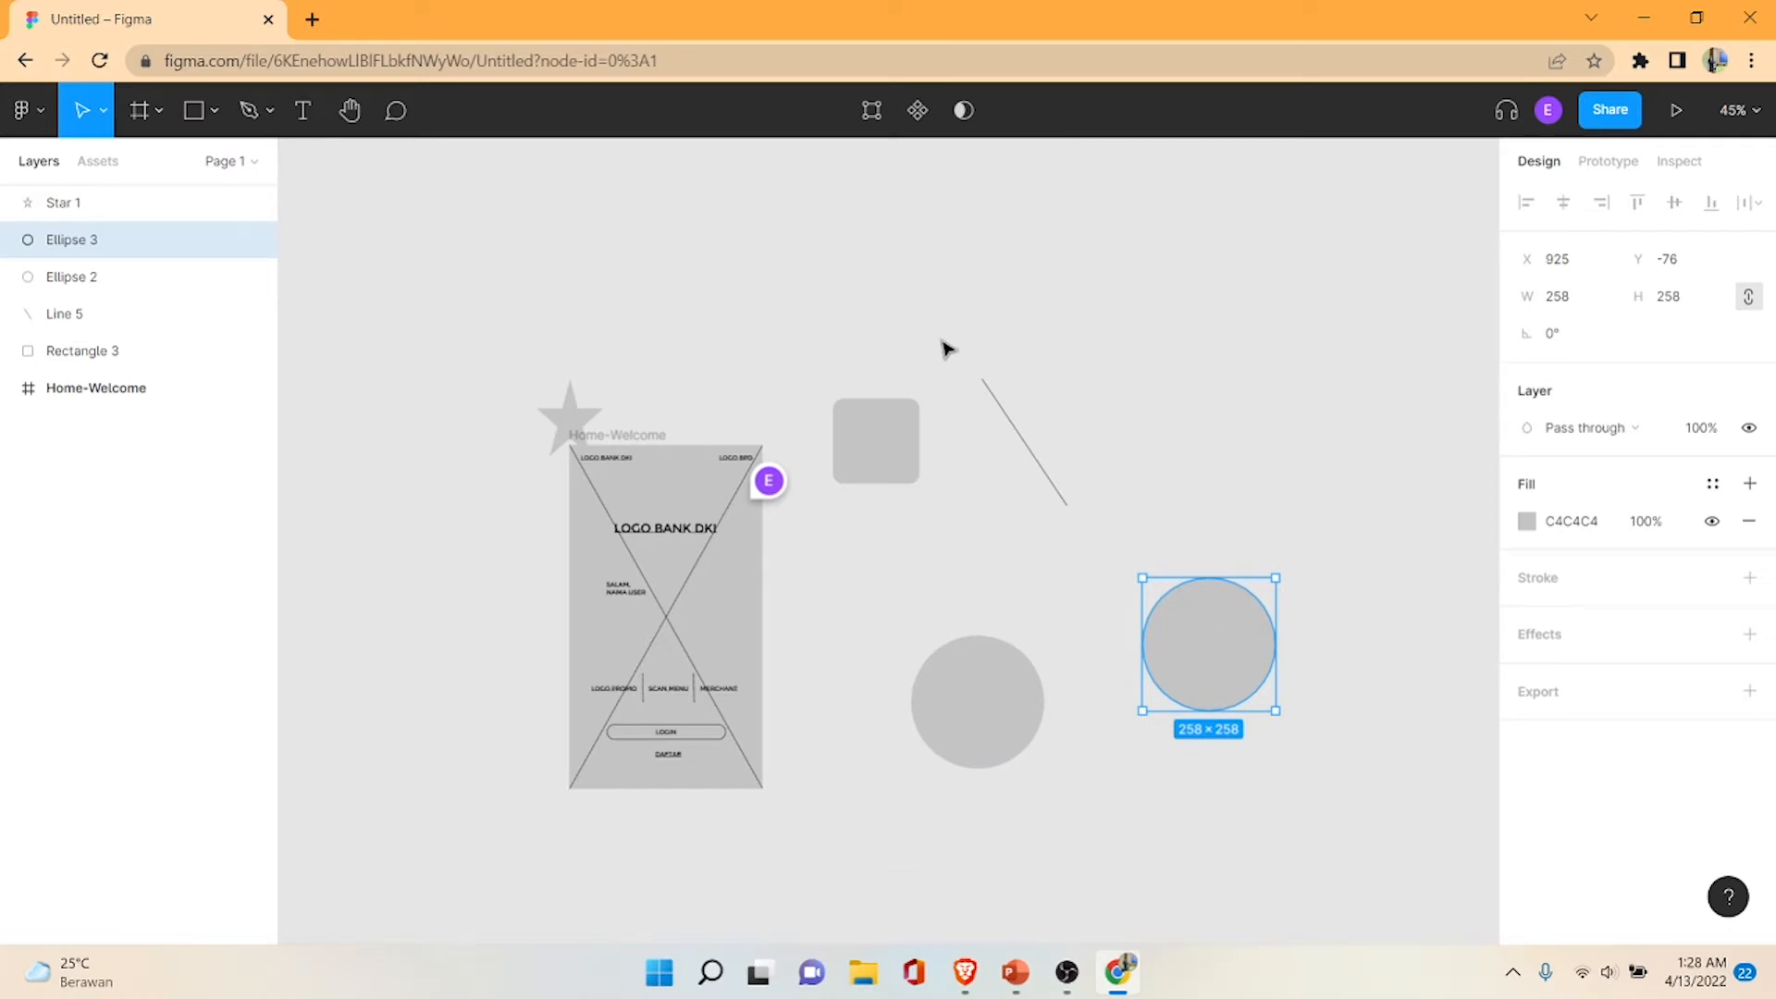
- Delete the diagonal line, the rounded square, both circles and the star, keeping only the Home-Welcome frame
left_click(1014, 431)
key("Delete")
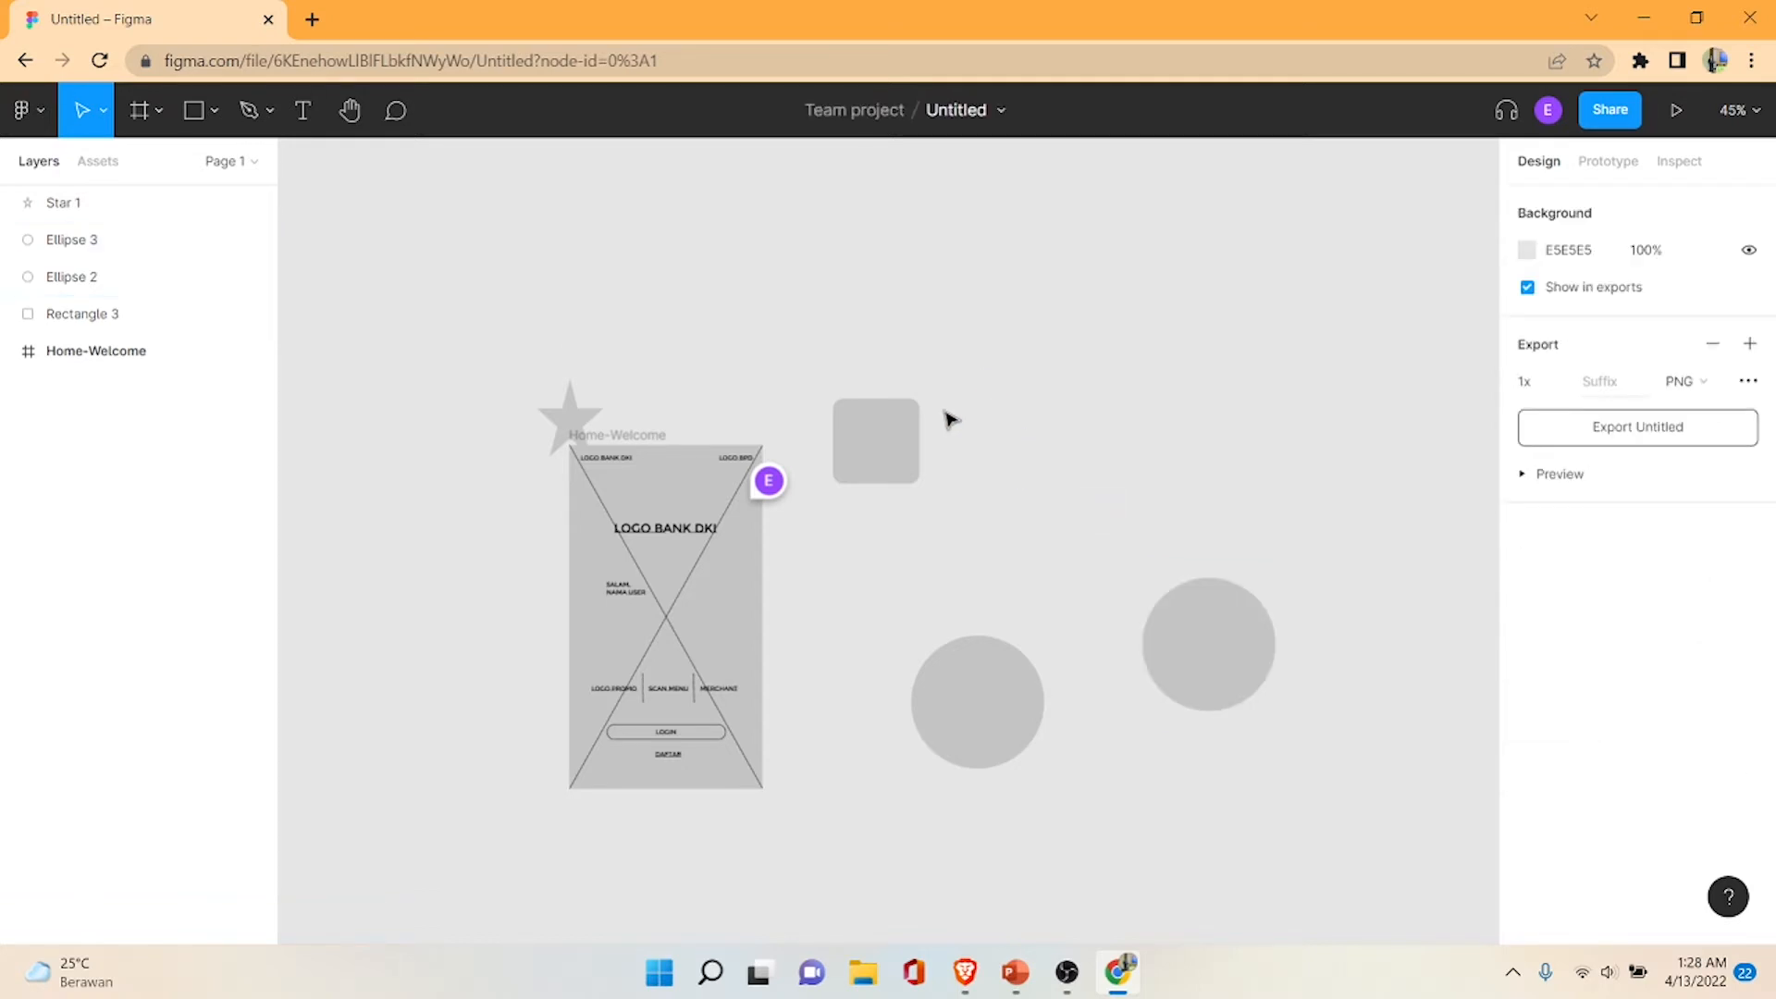
left_click(880, 442)
key("Delete")
left_click(971, 724)
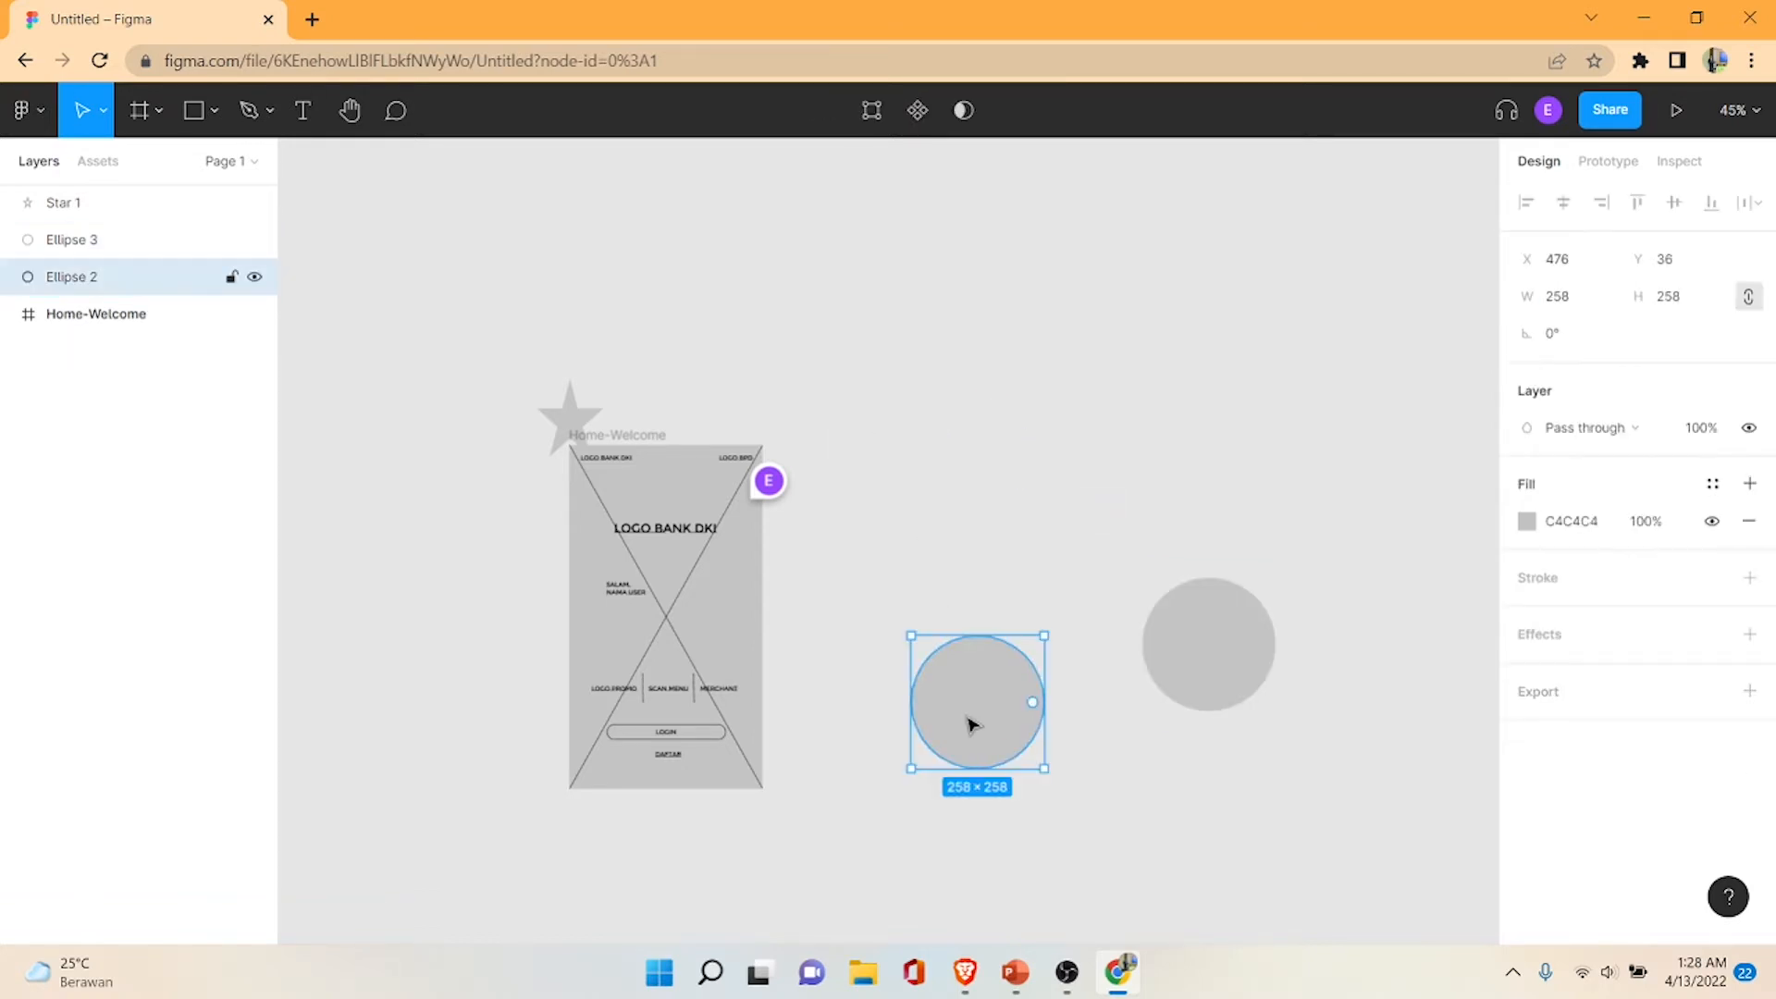
key("Delete")
left_click(1264, 639)
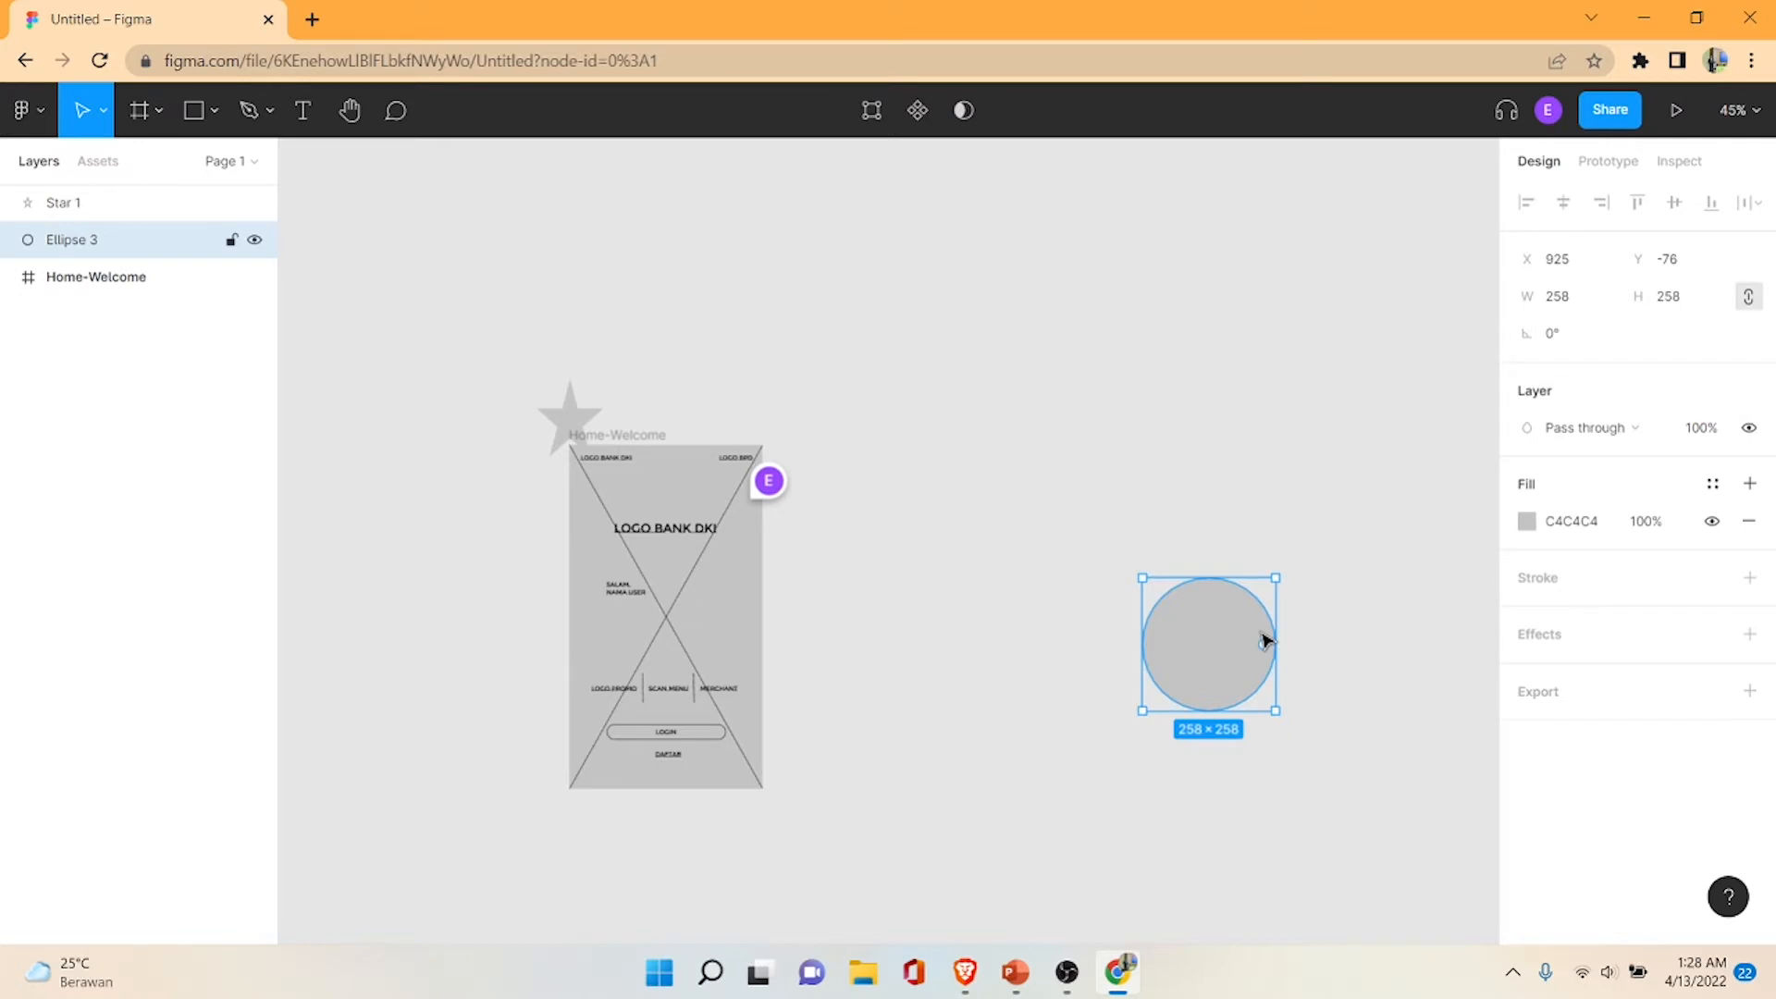
key("Delete")
left_click(559, 415)
key("Delete")
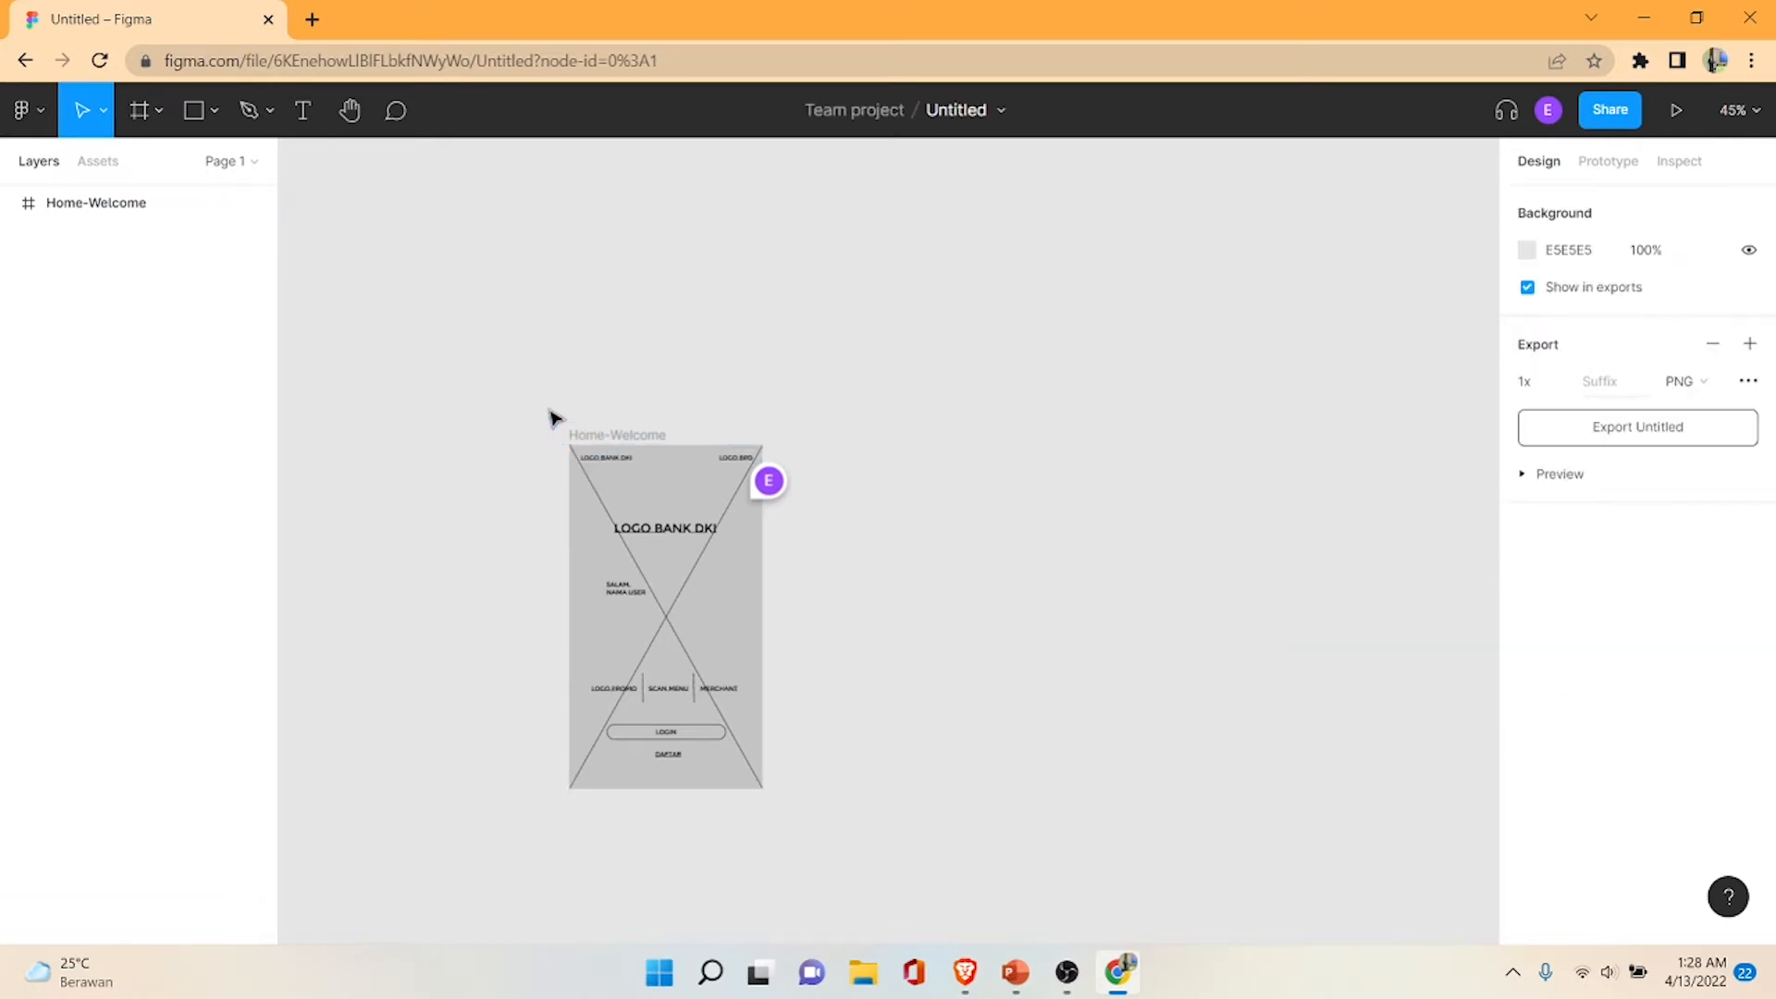
- Add an iPhone 13 Pro Max frame and place it to the right of Home-Welcome at about X 395, Y -593
left_click_drag(745, 581, 761, 602)
left_click(802, 603)
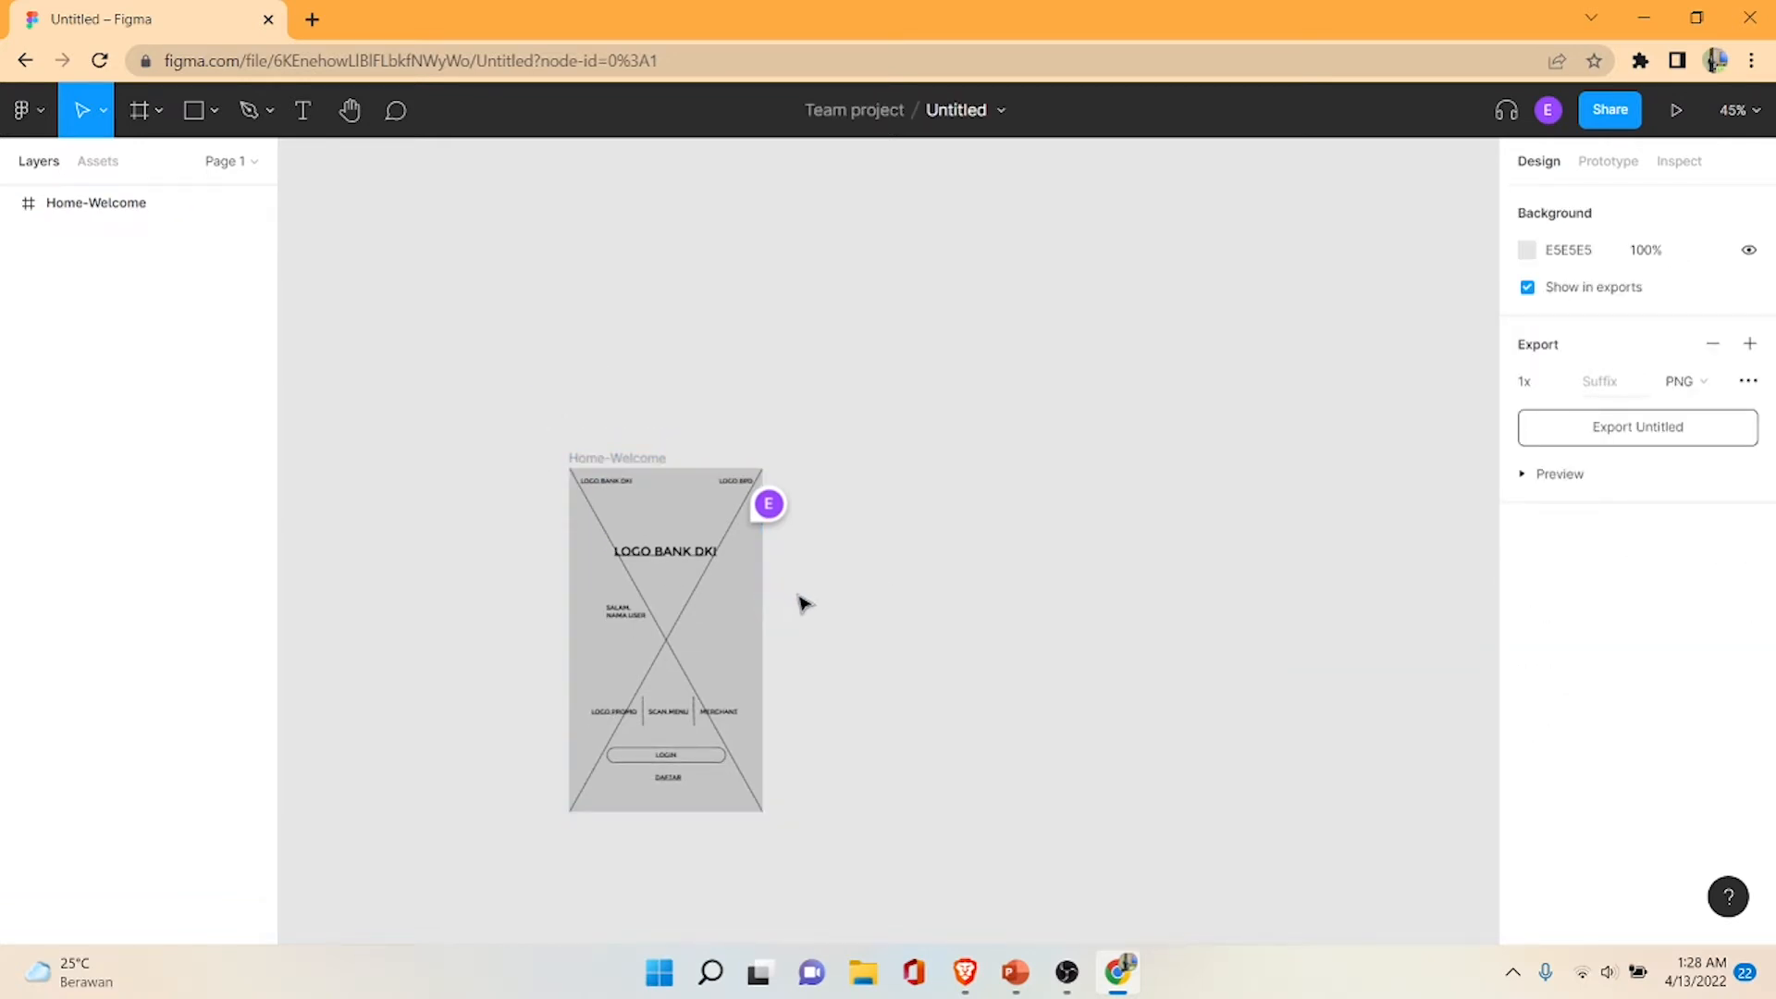
scroll(803, 603, "up", 5)
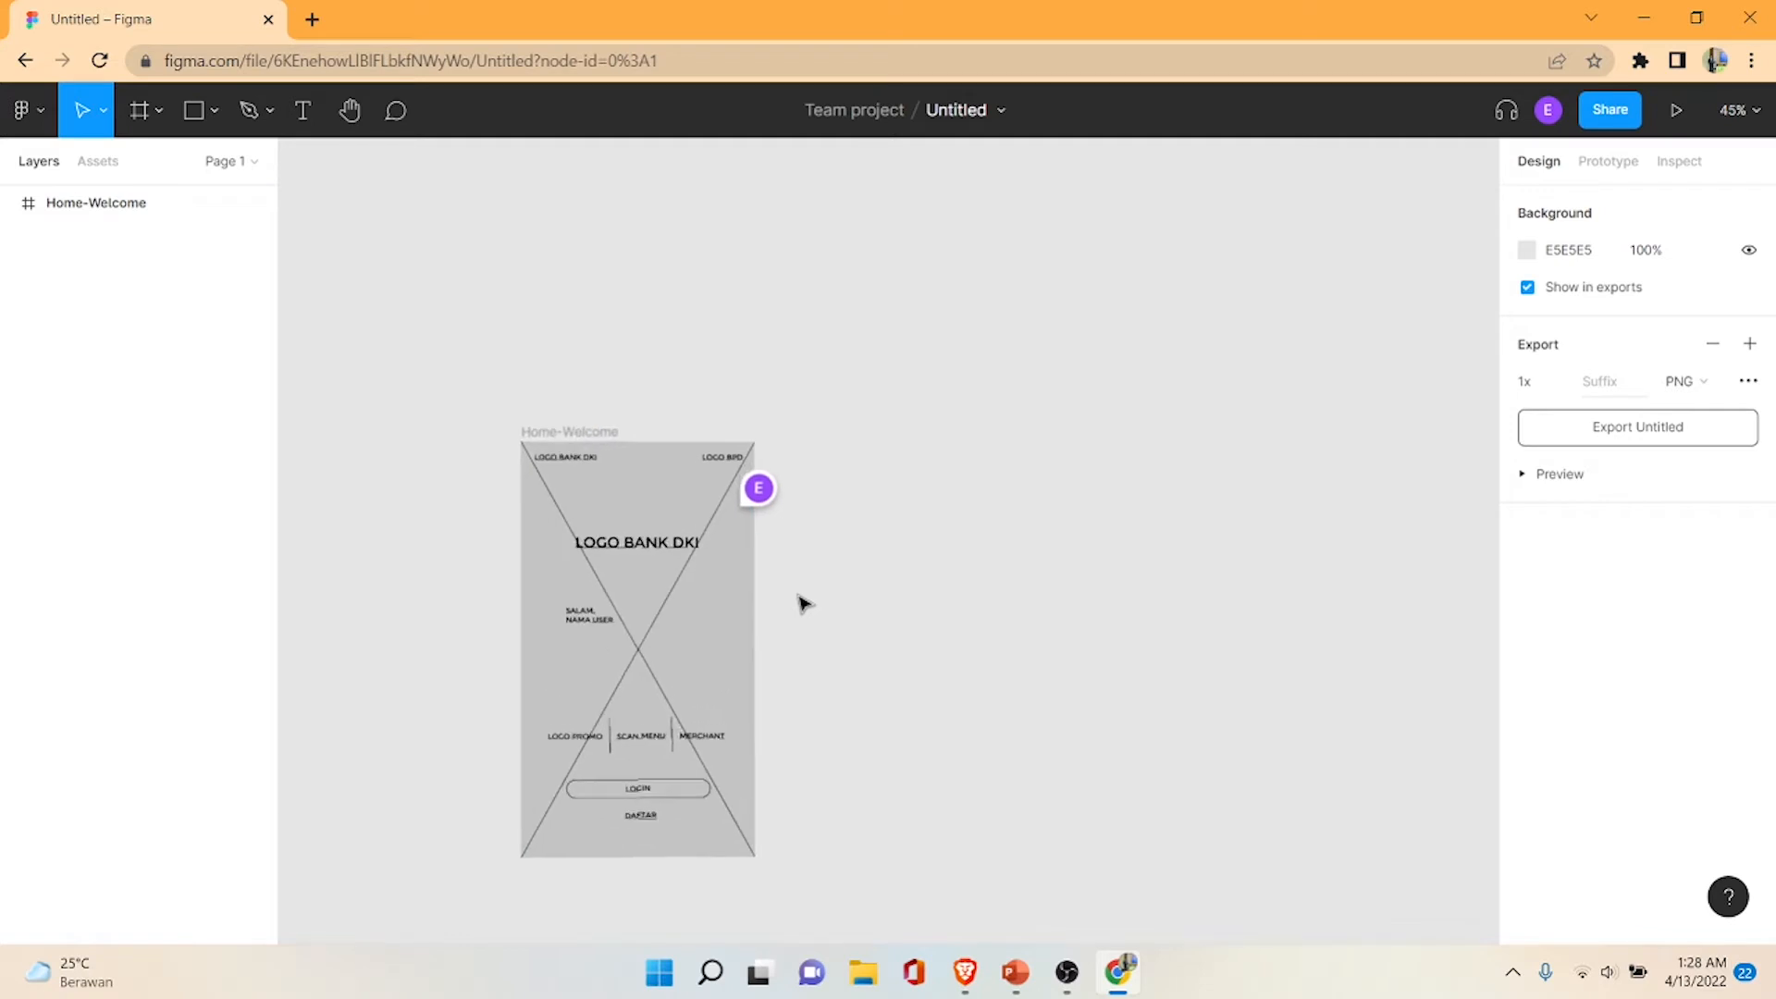
left_click(160, 108)
left_click(187, 168)
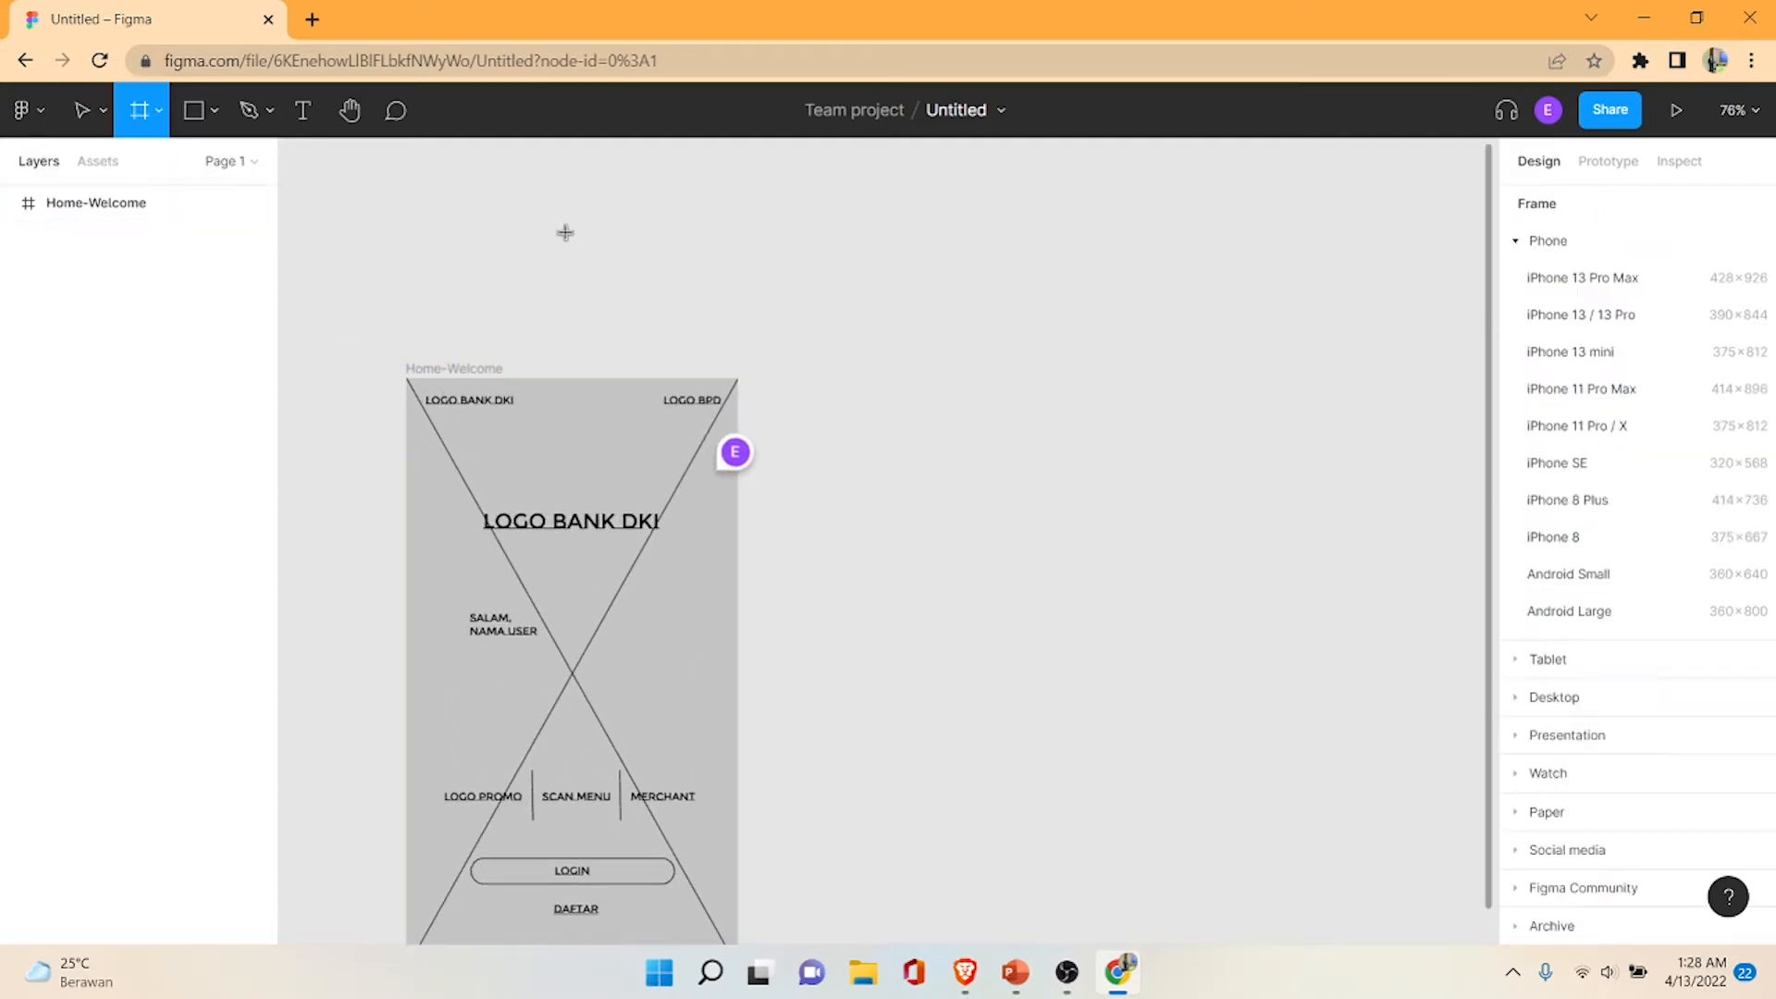
left_click(1638, 287)
left_click_drag(984, 412, 1091, 400)
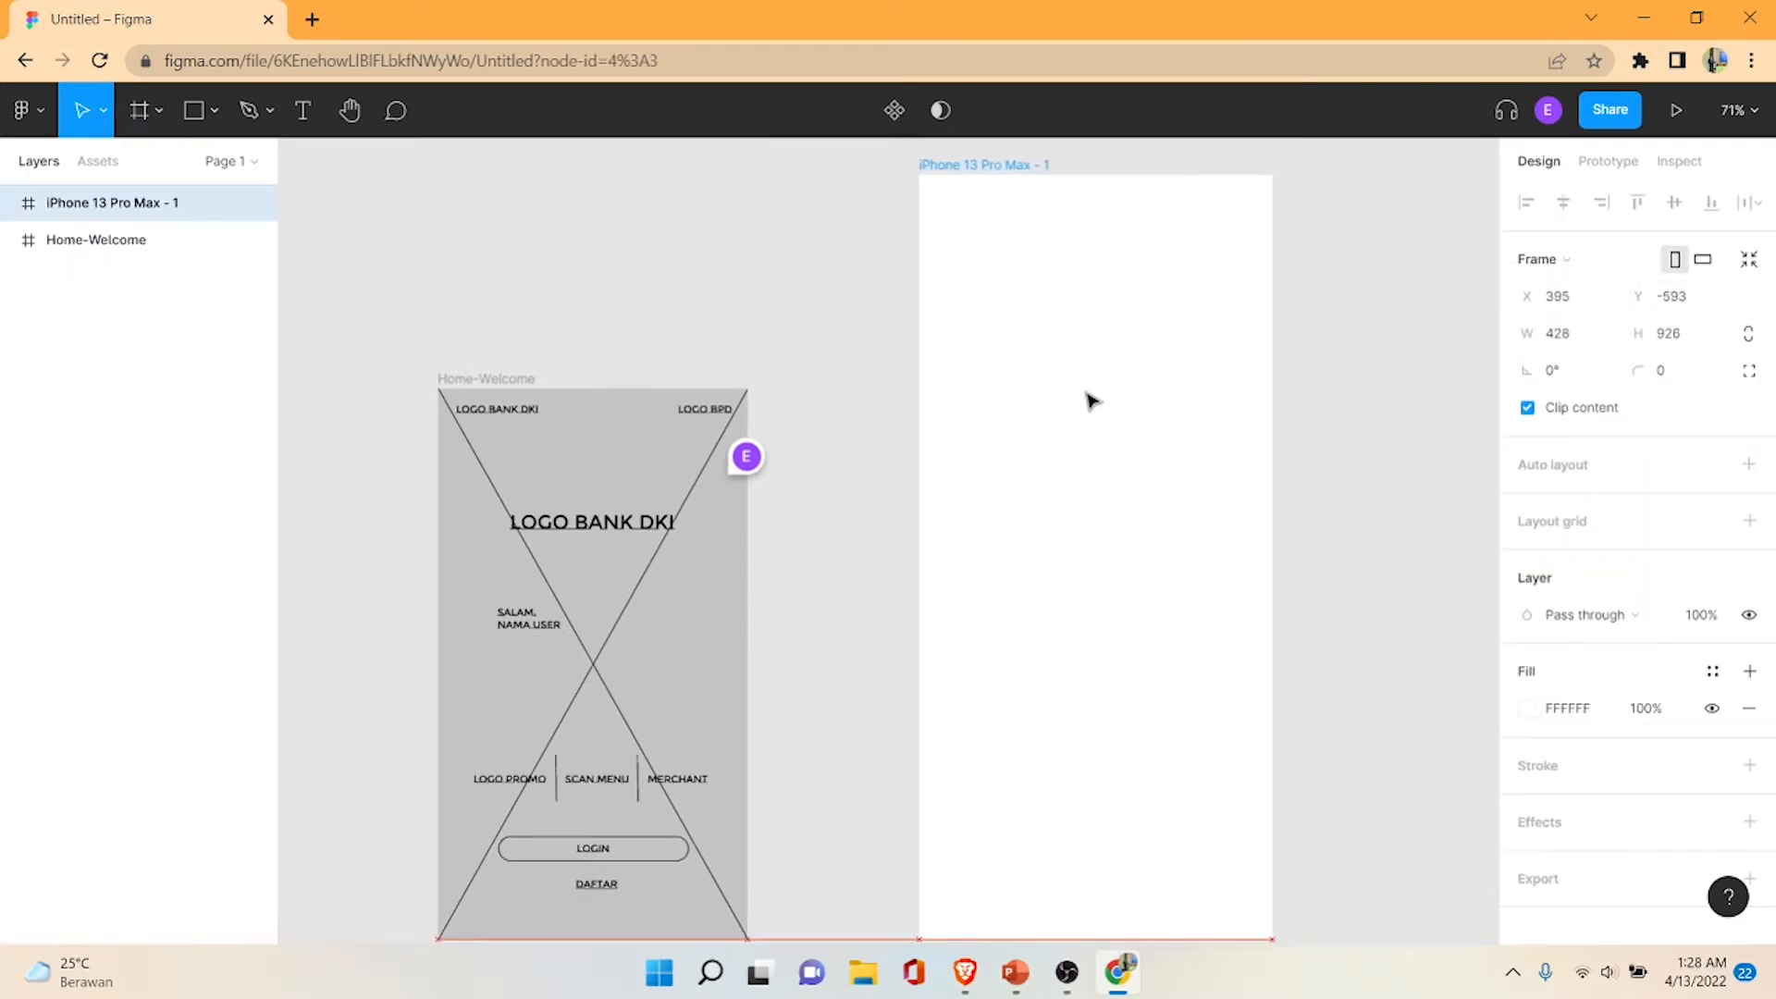
- Rename the iPhone 13 Pro Max frame as Studi
scroll(1152, 399, "down", 1)
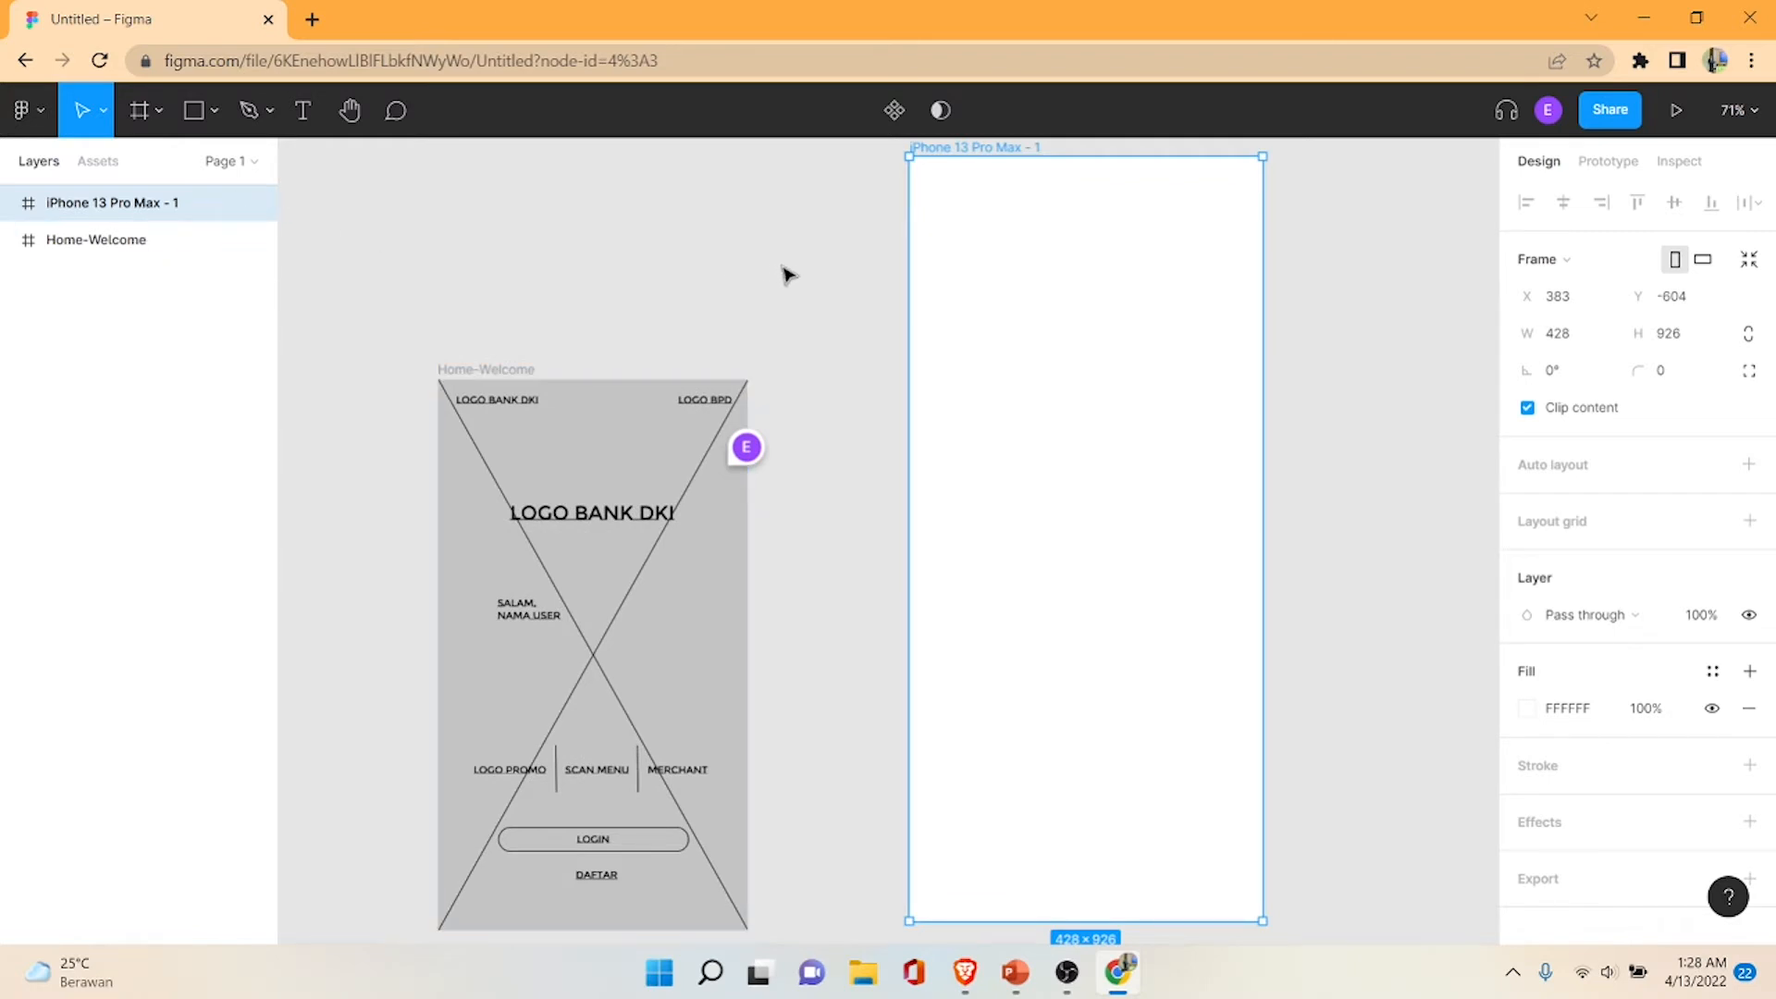
double_click(119, 203)
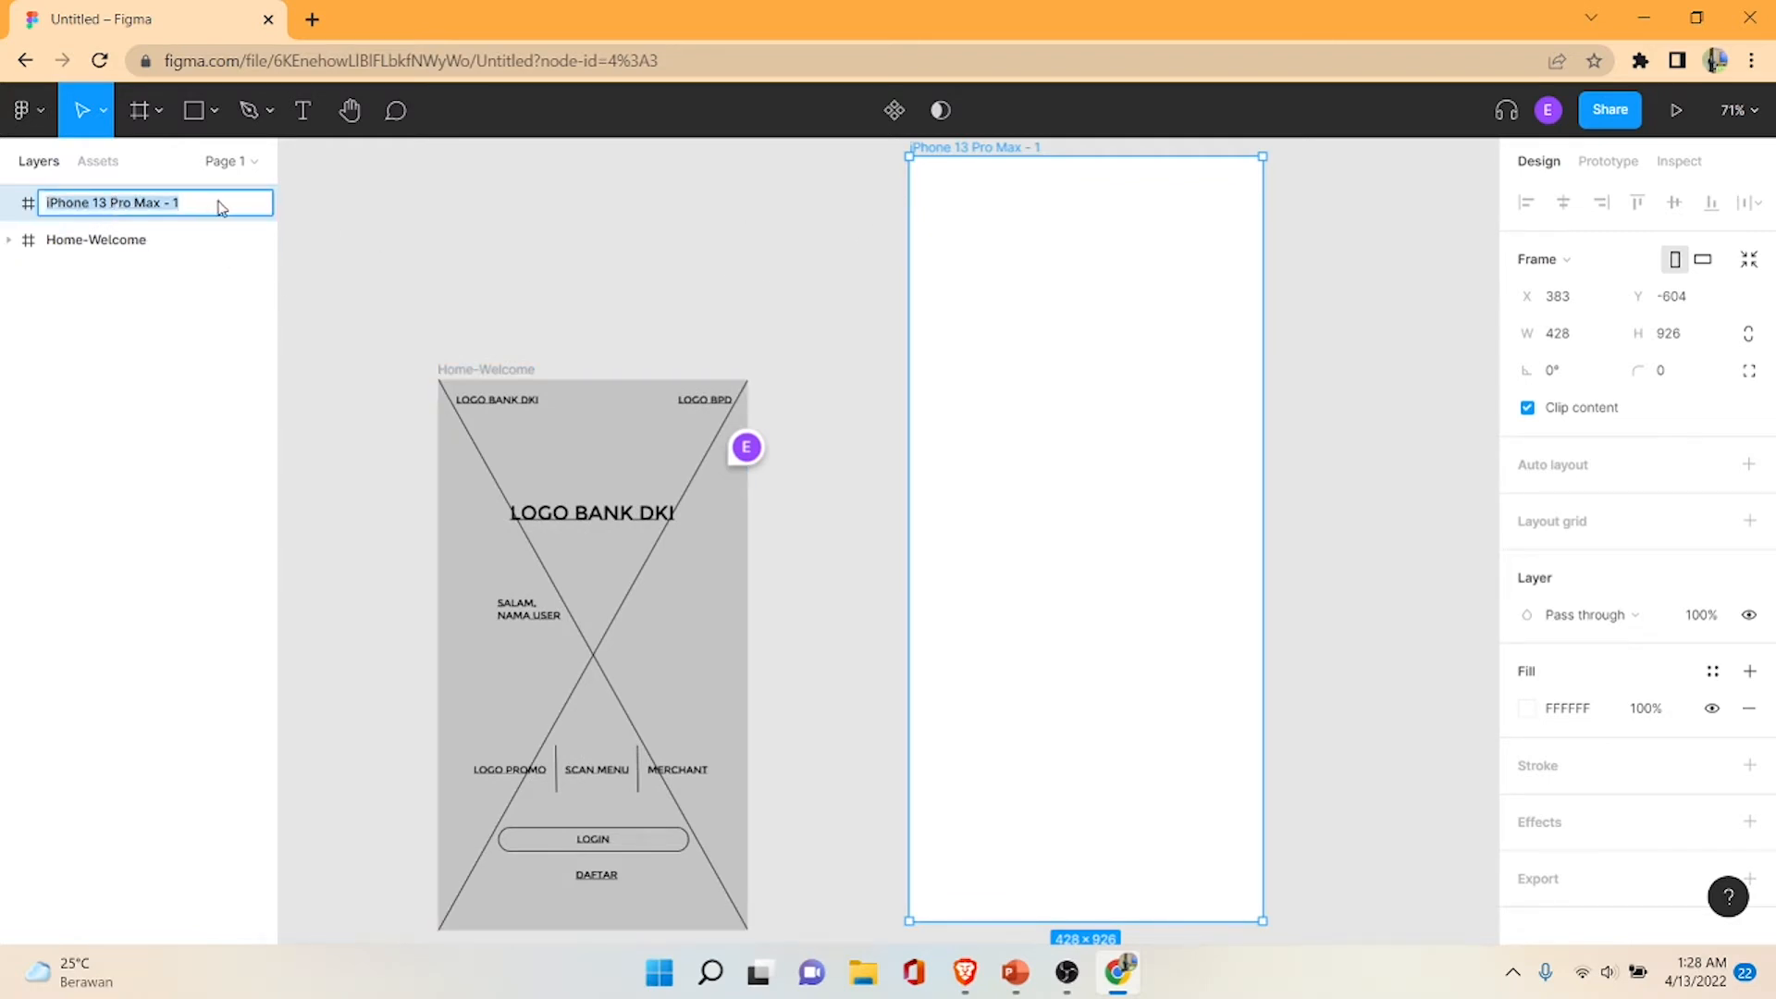
type("Studi")
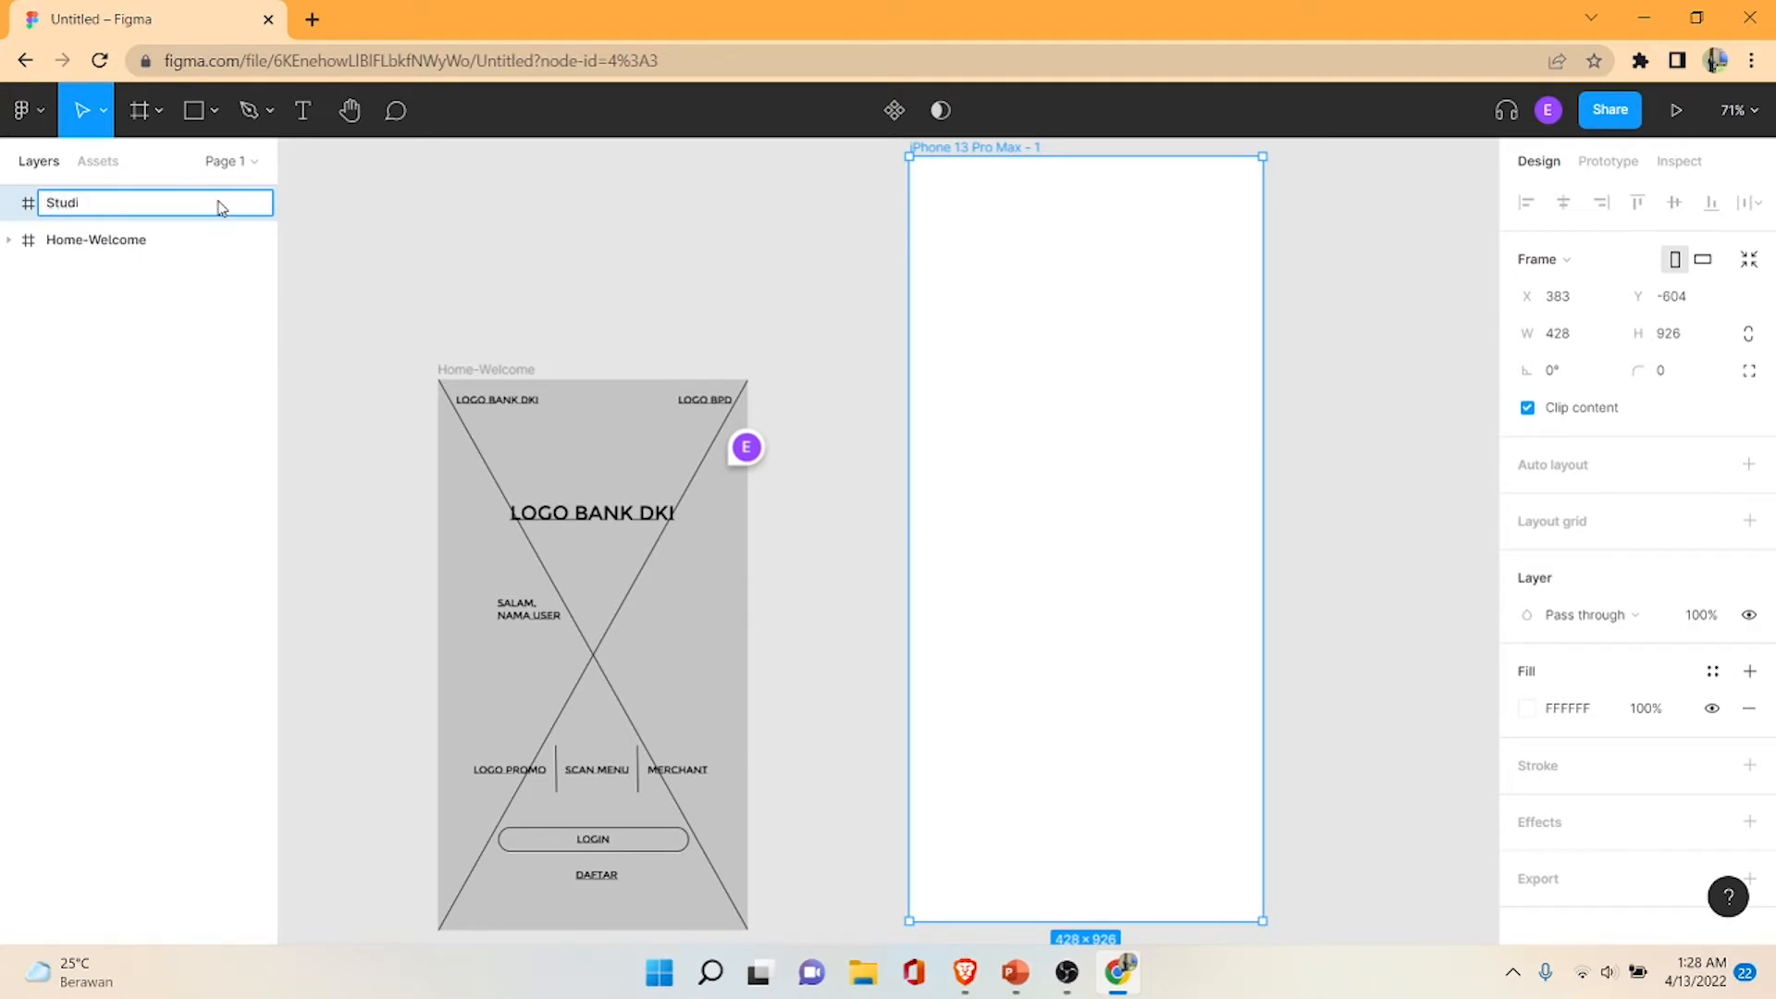
key("Return")
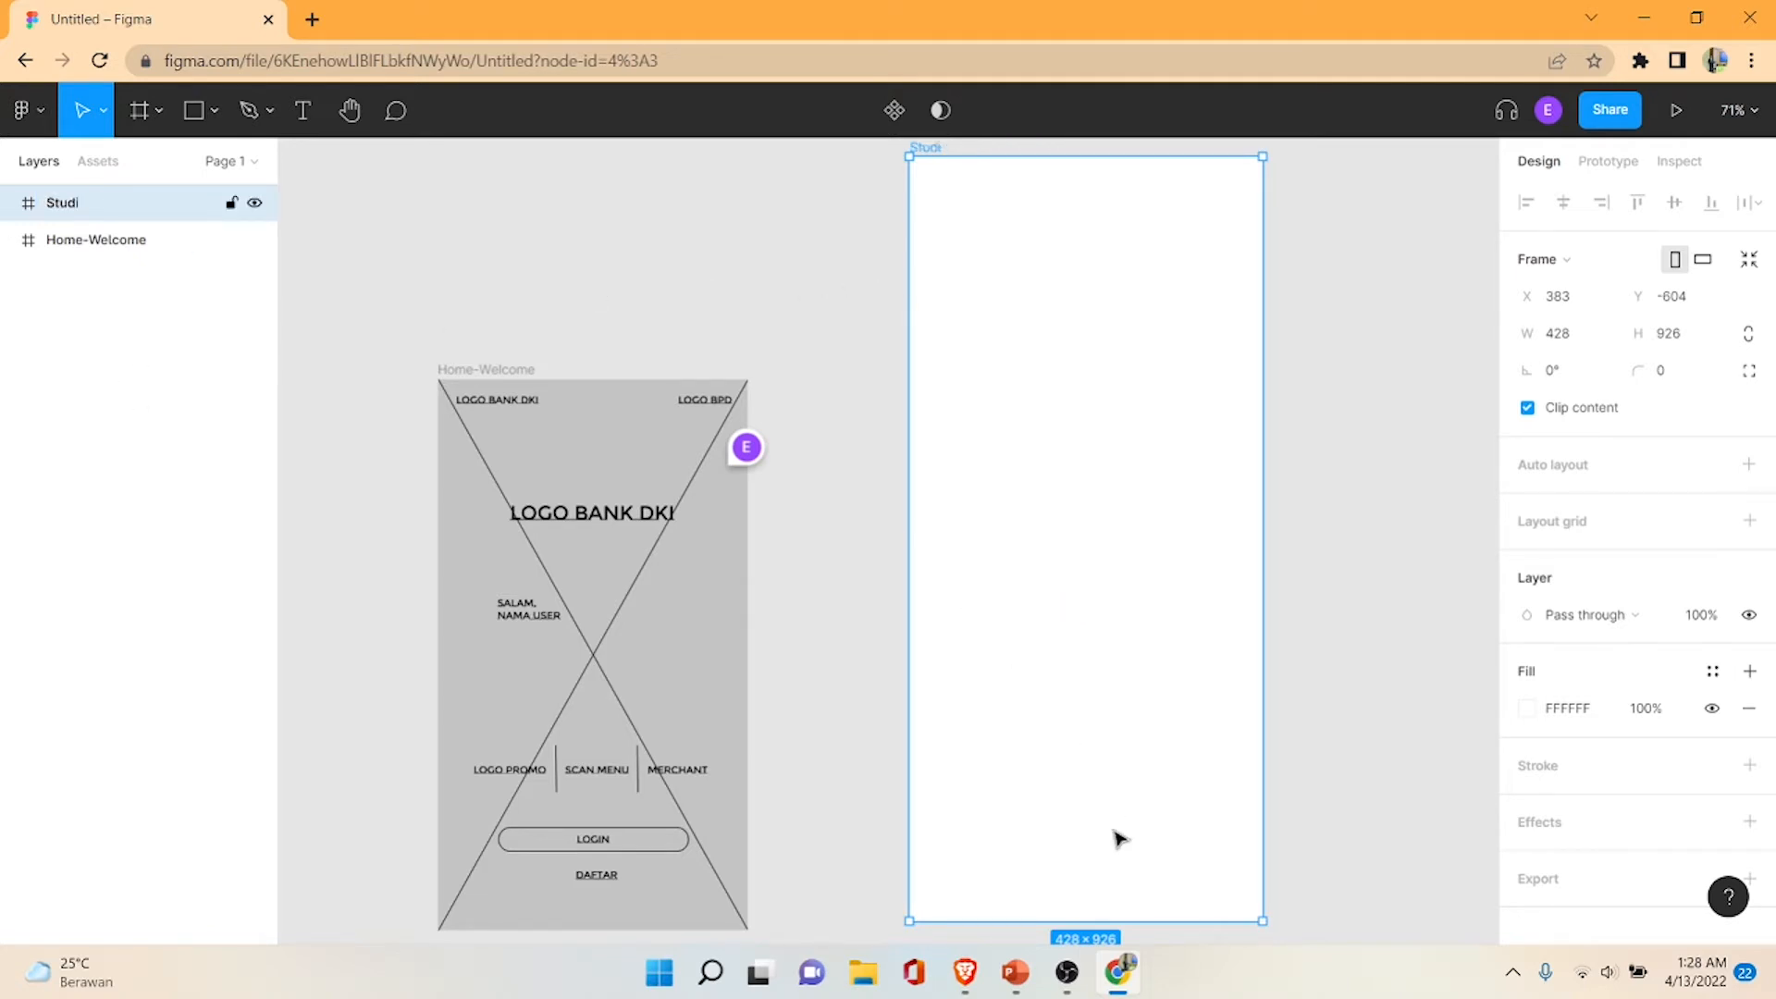
- Copy the Transfer ke Rek. Bank Lain screenshot from the PowerPoint slide into the Figma file and place it beside the Studi frame, scaled down
left_click(1015, 971)
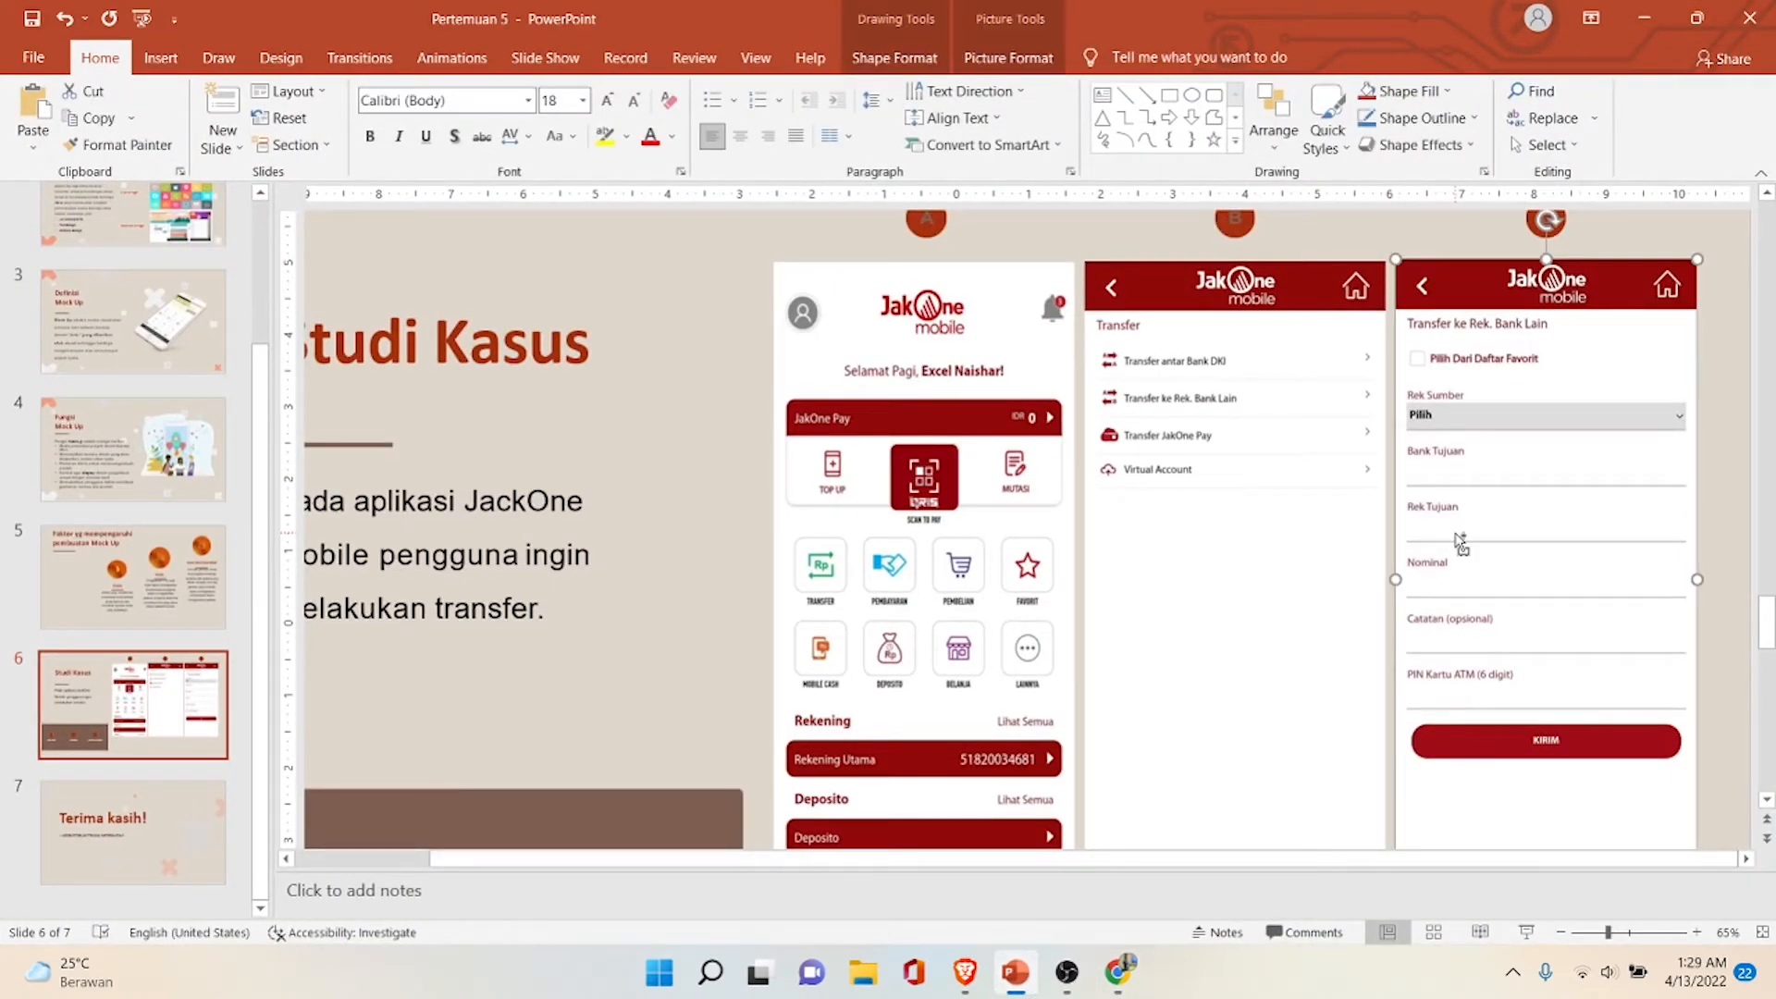
left_click(1121, 981)
left_click(1299, 474)
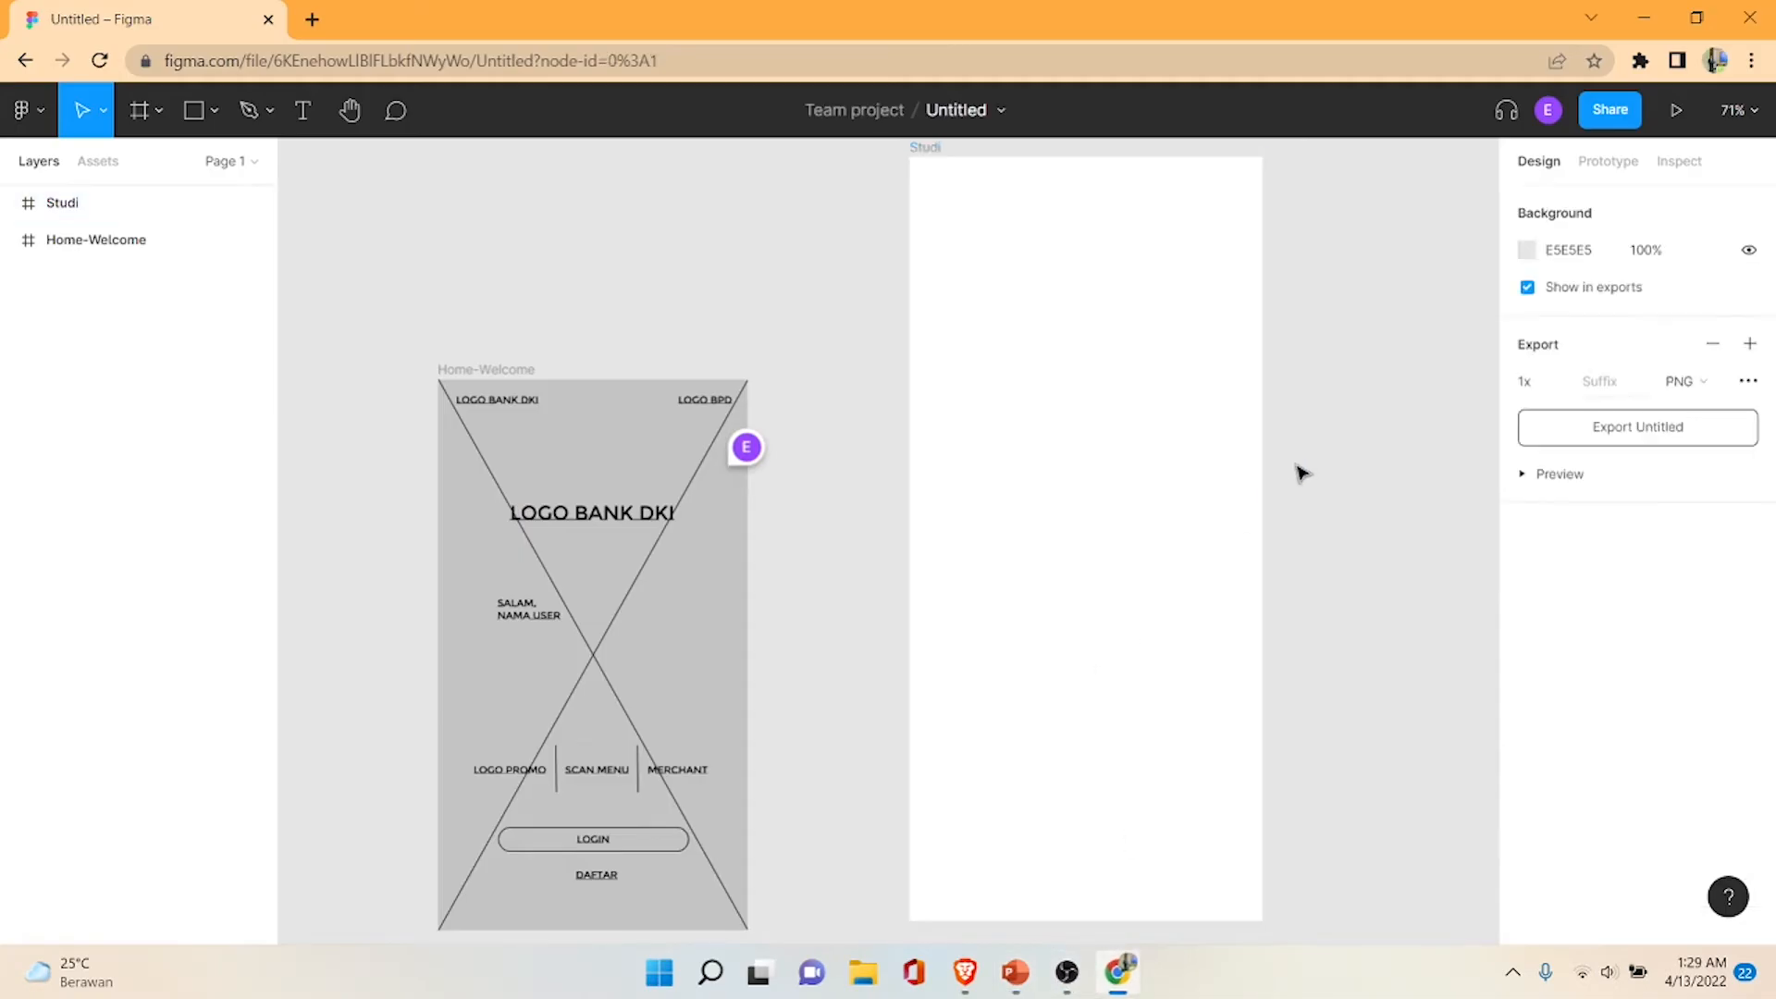
key("ctrl+v")
right_click(1296, 468)
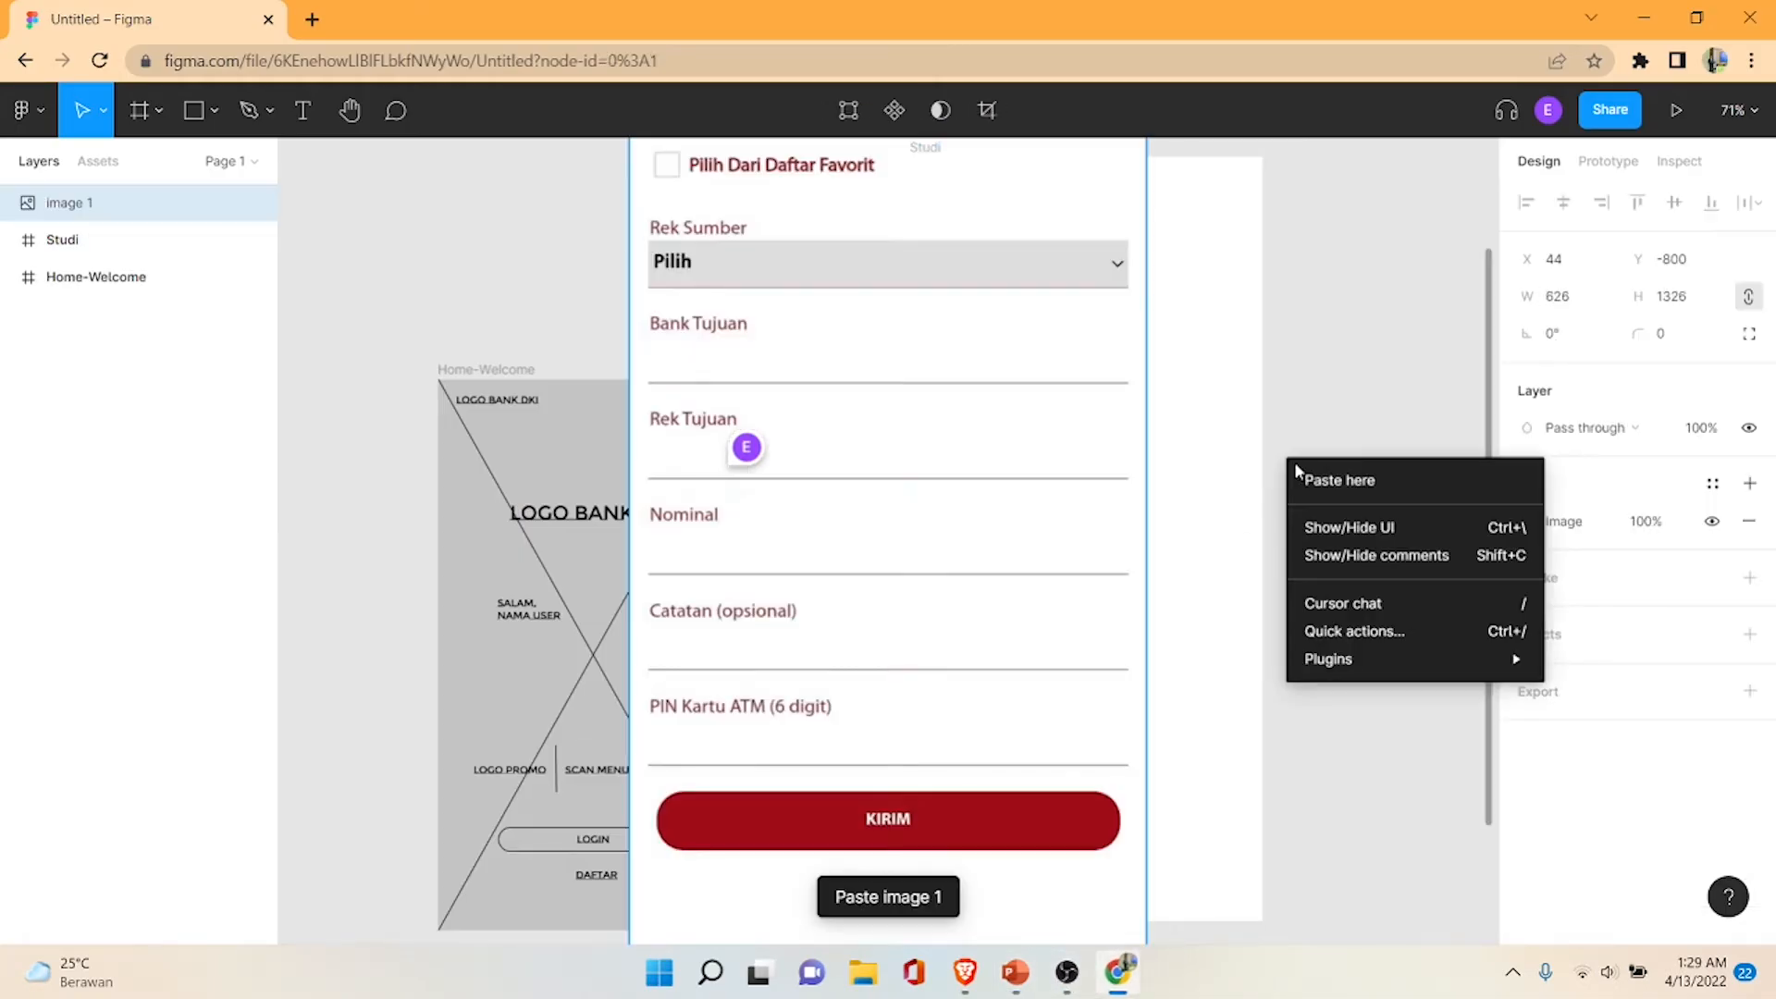
left_click(1319, 397)
left_click_drag(892, 376, 699, 661)
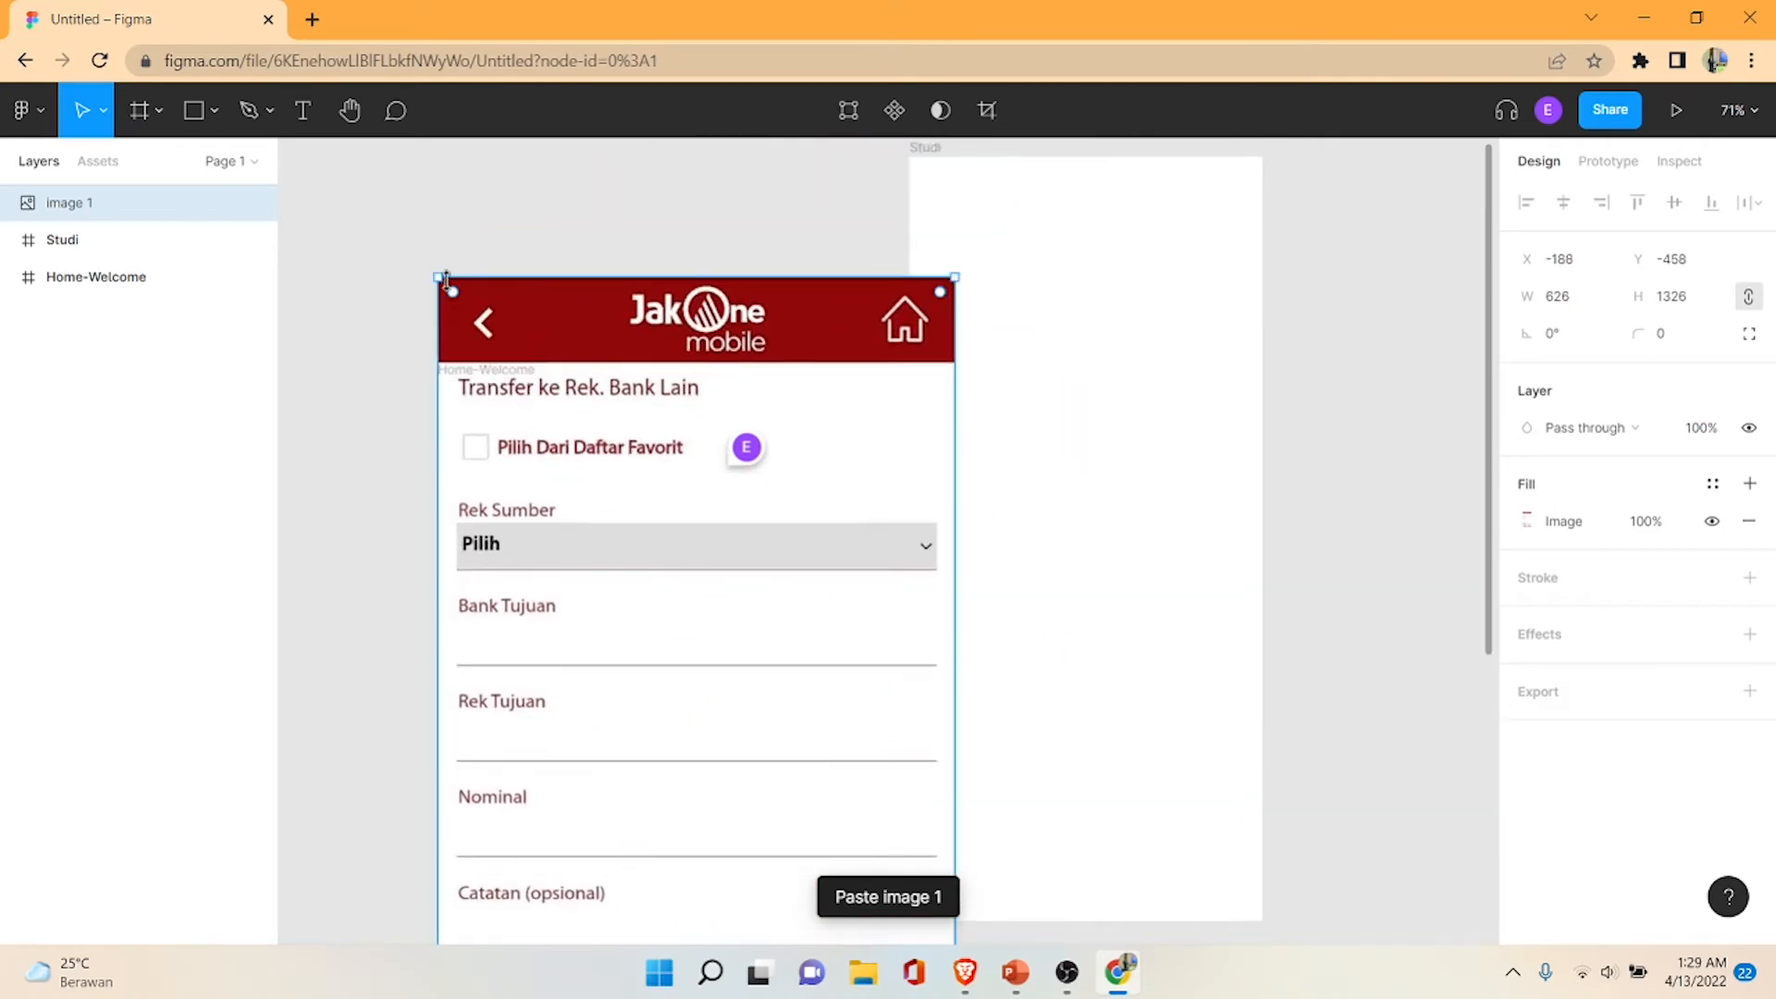
left_click_drag(446, 277, 515, 363)
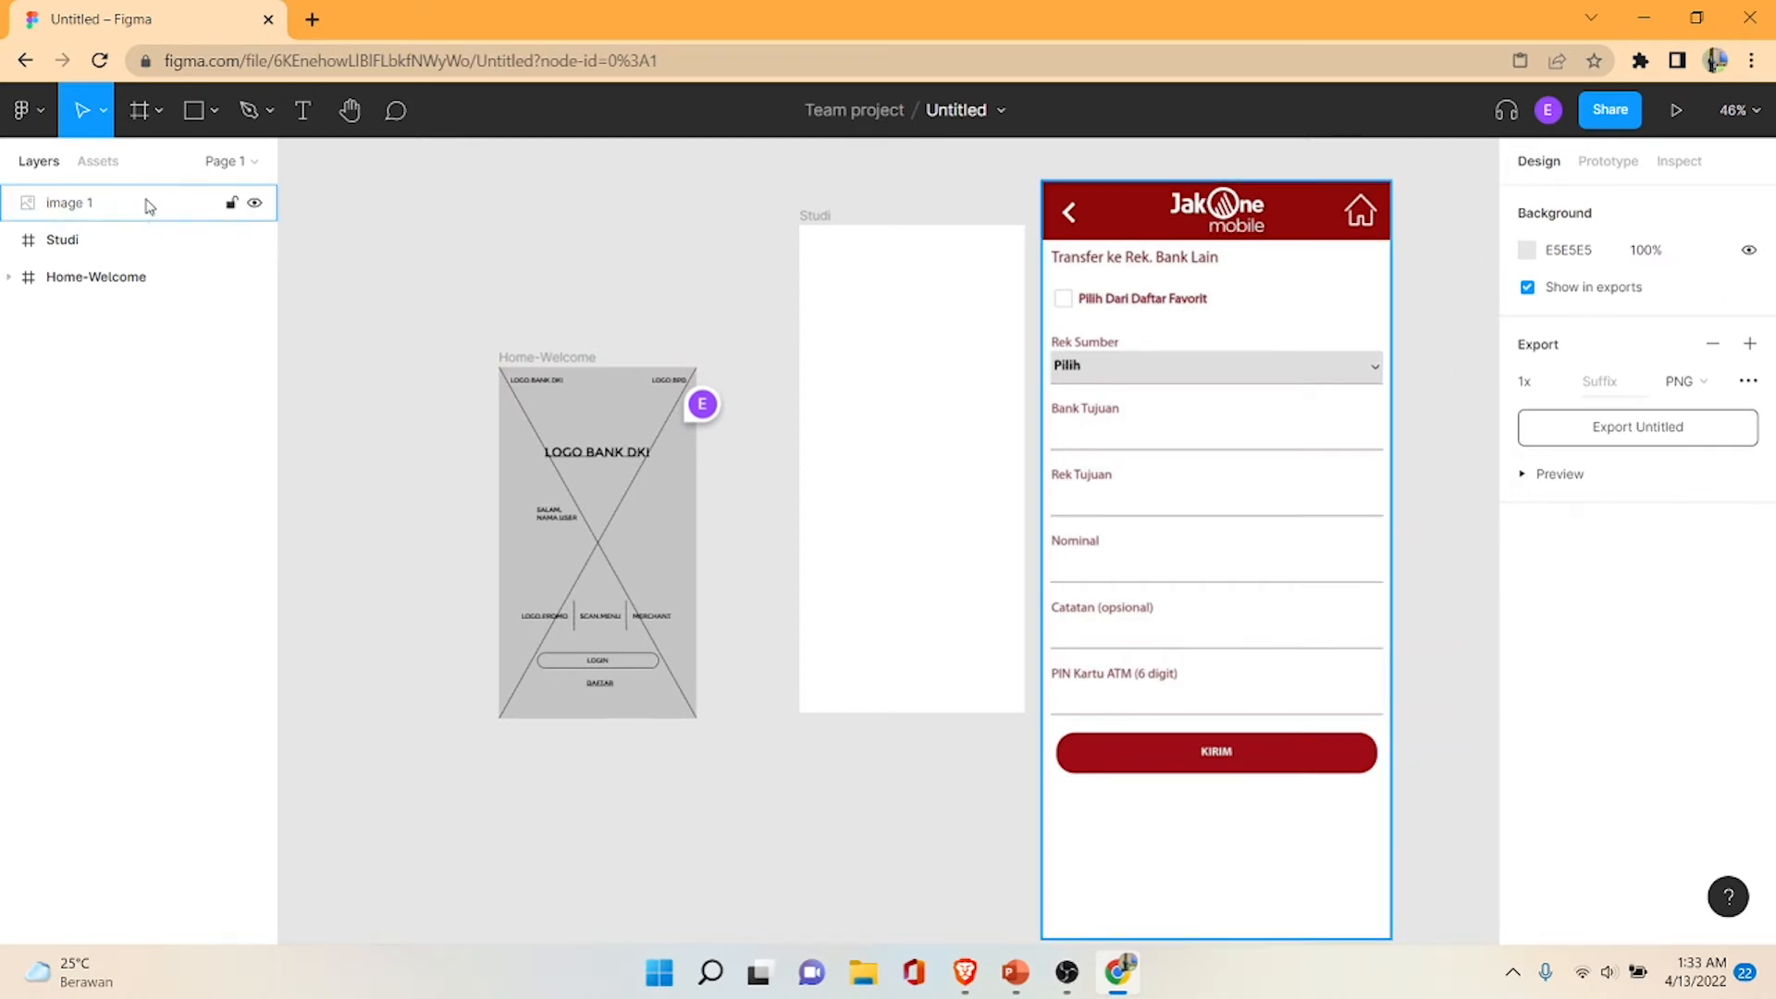
- Draw a 428 × 83 header rectangle across the top of the Studi frame and fill it with the dark red sampled from the screenshot's header
left_click(196, 120)
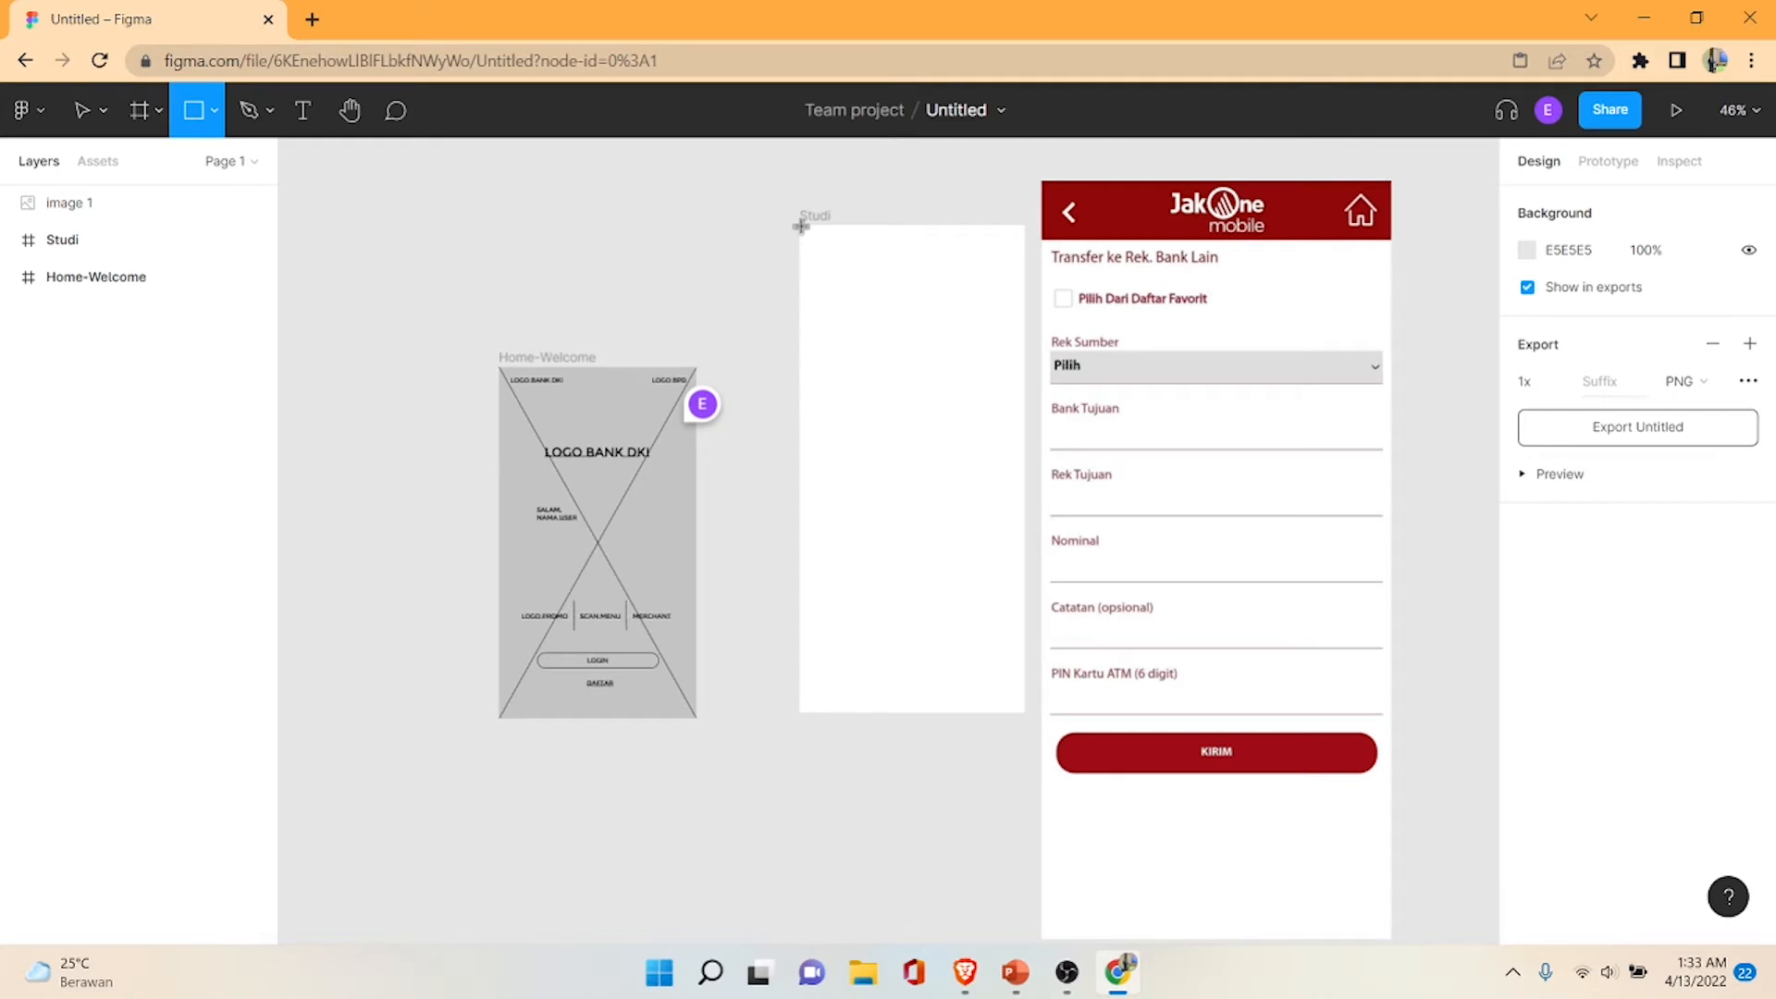
left_click_drag(797, 226, 1024, 270)
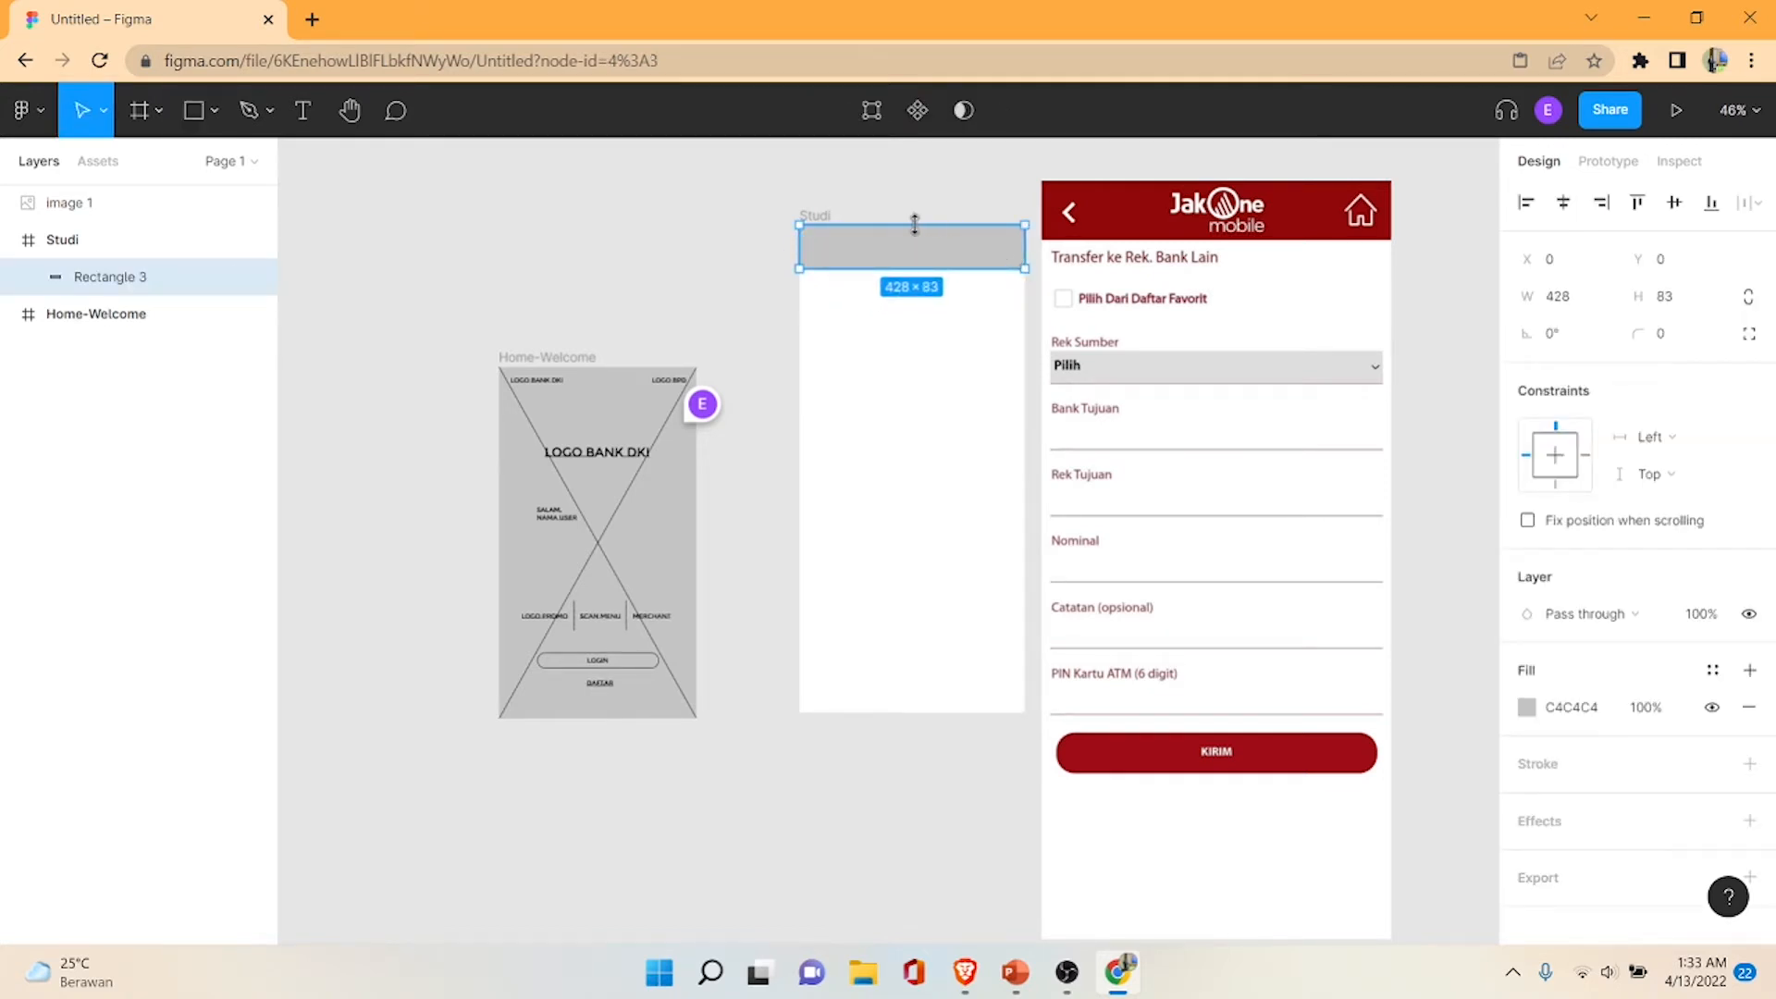
left_click(1551, 712)
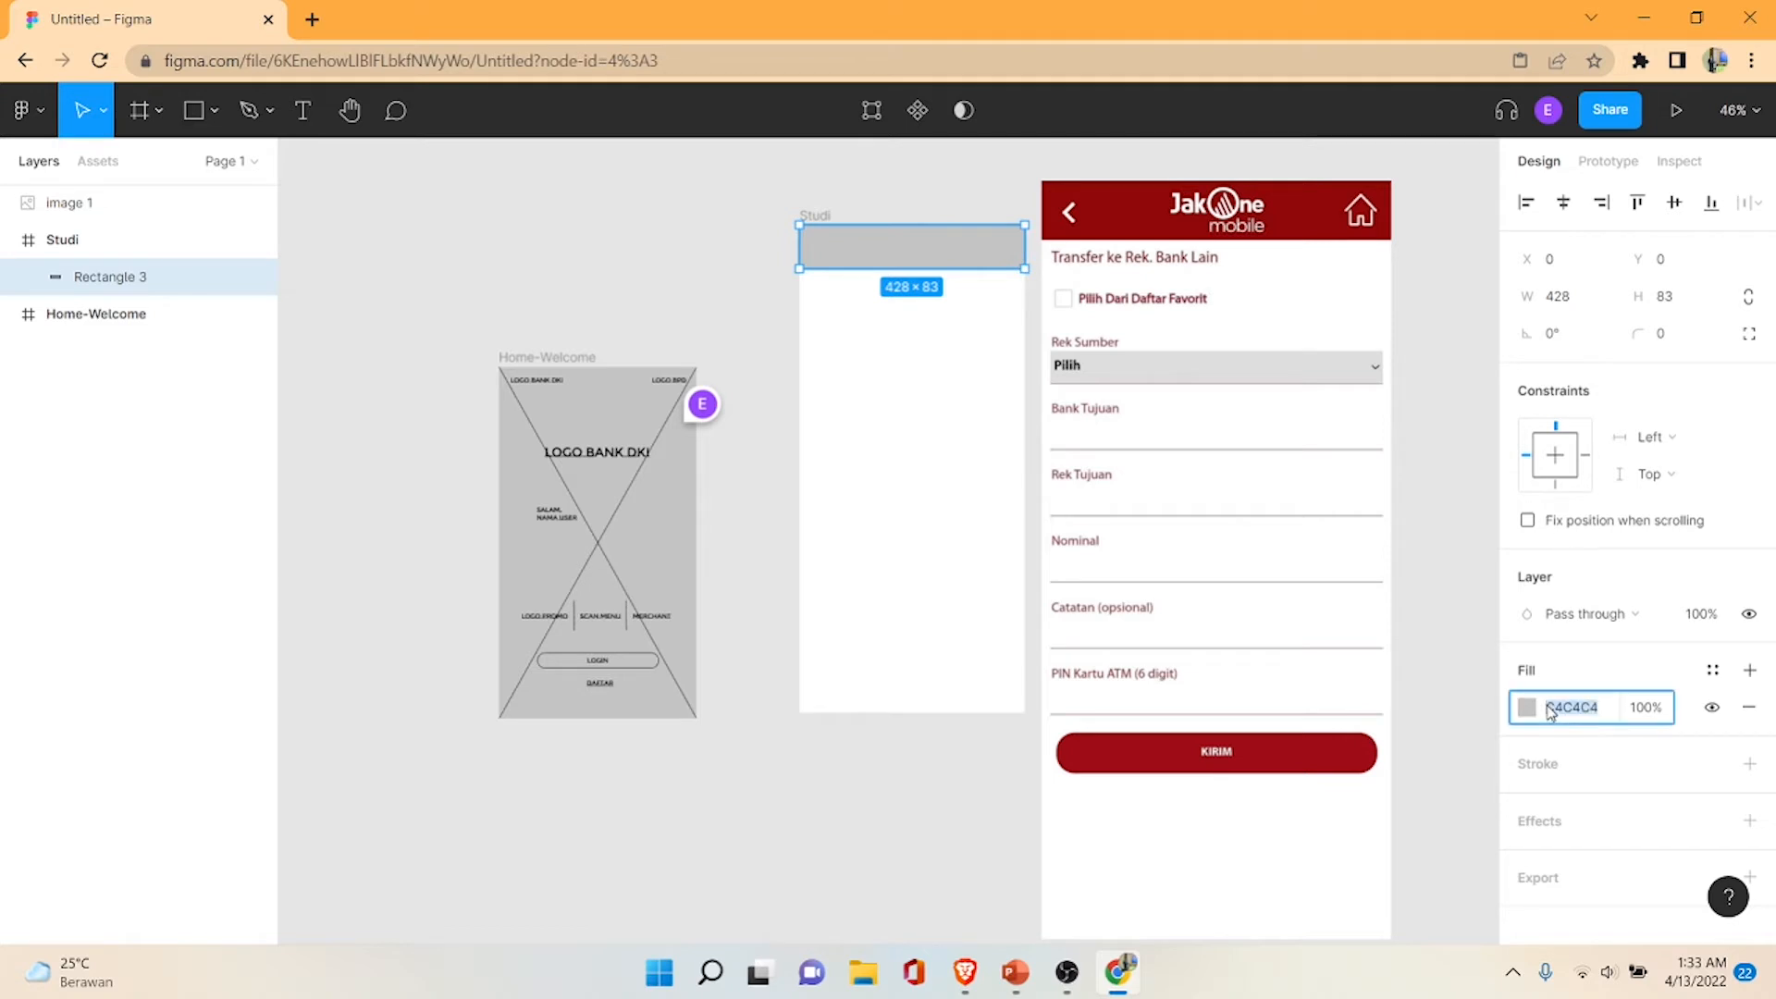
left_click(1526, 707)
left_click(1254, 689)
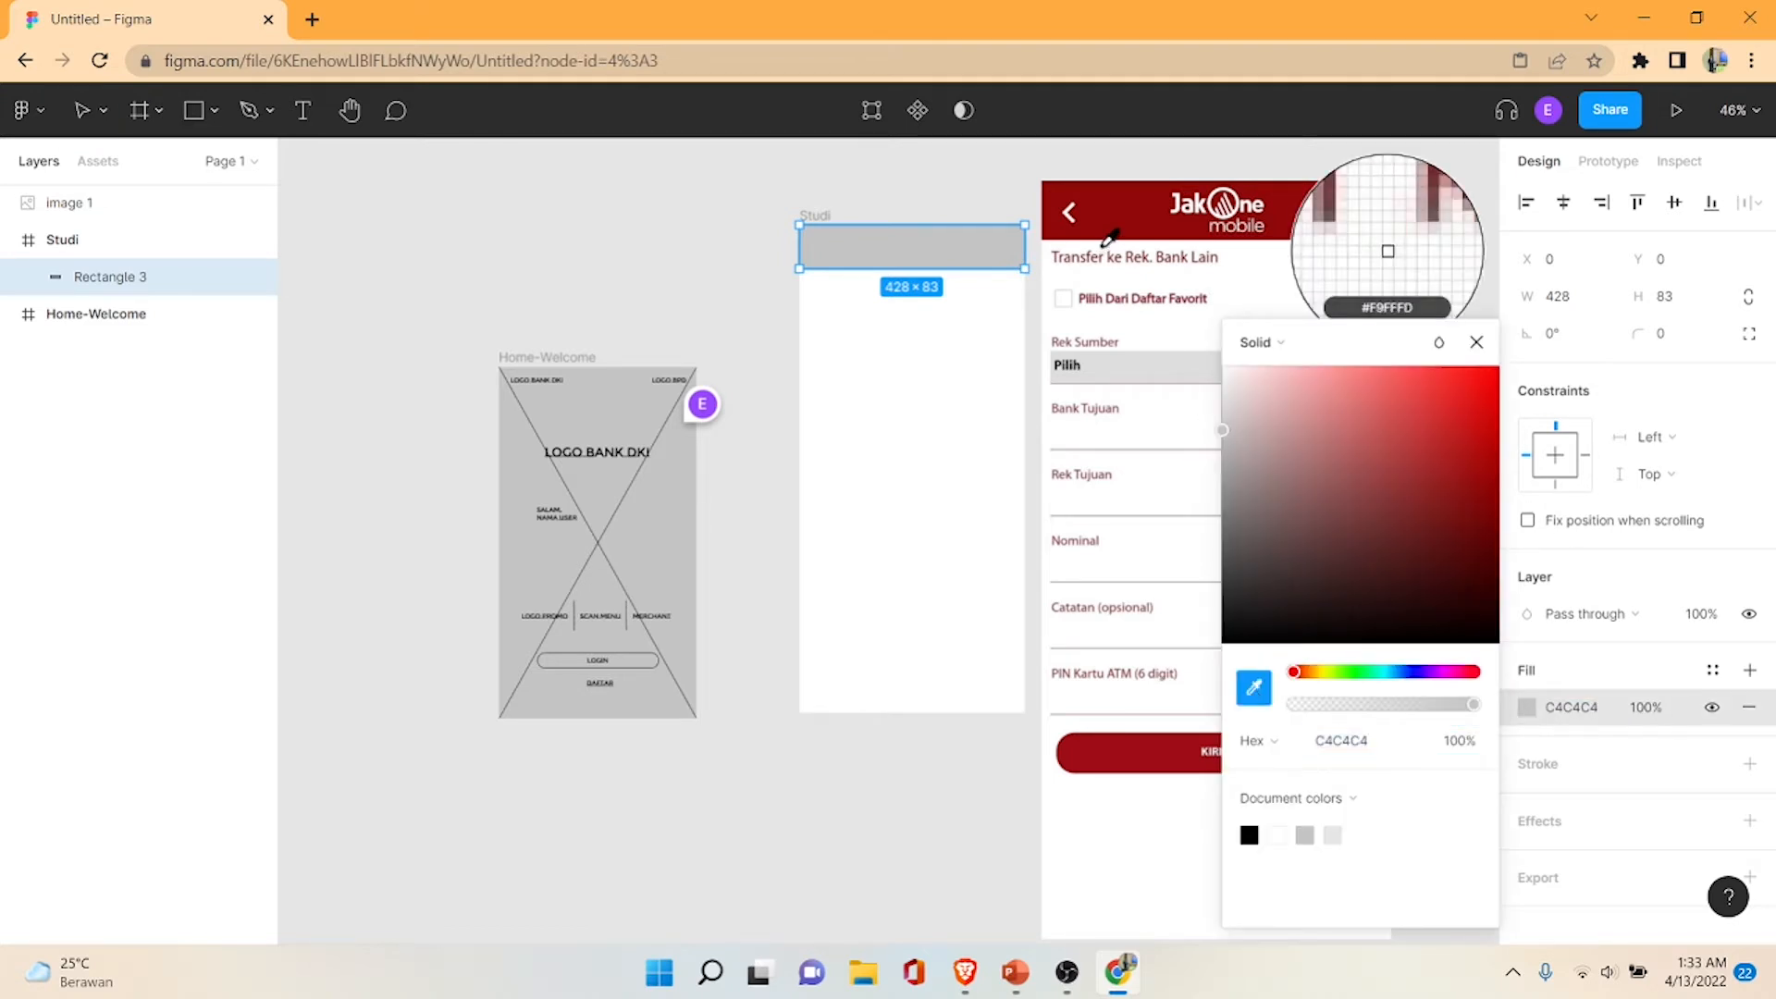
left_click(1379, 229)
left_click(896, 202)
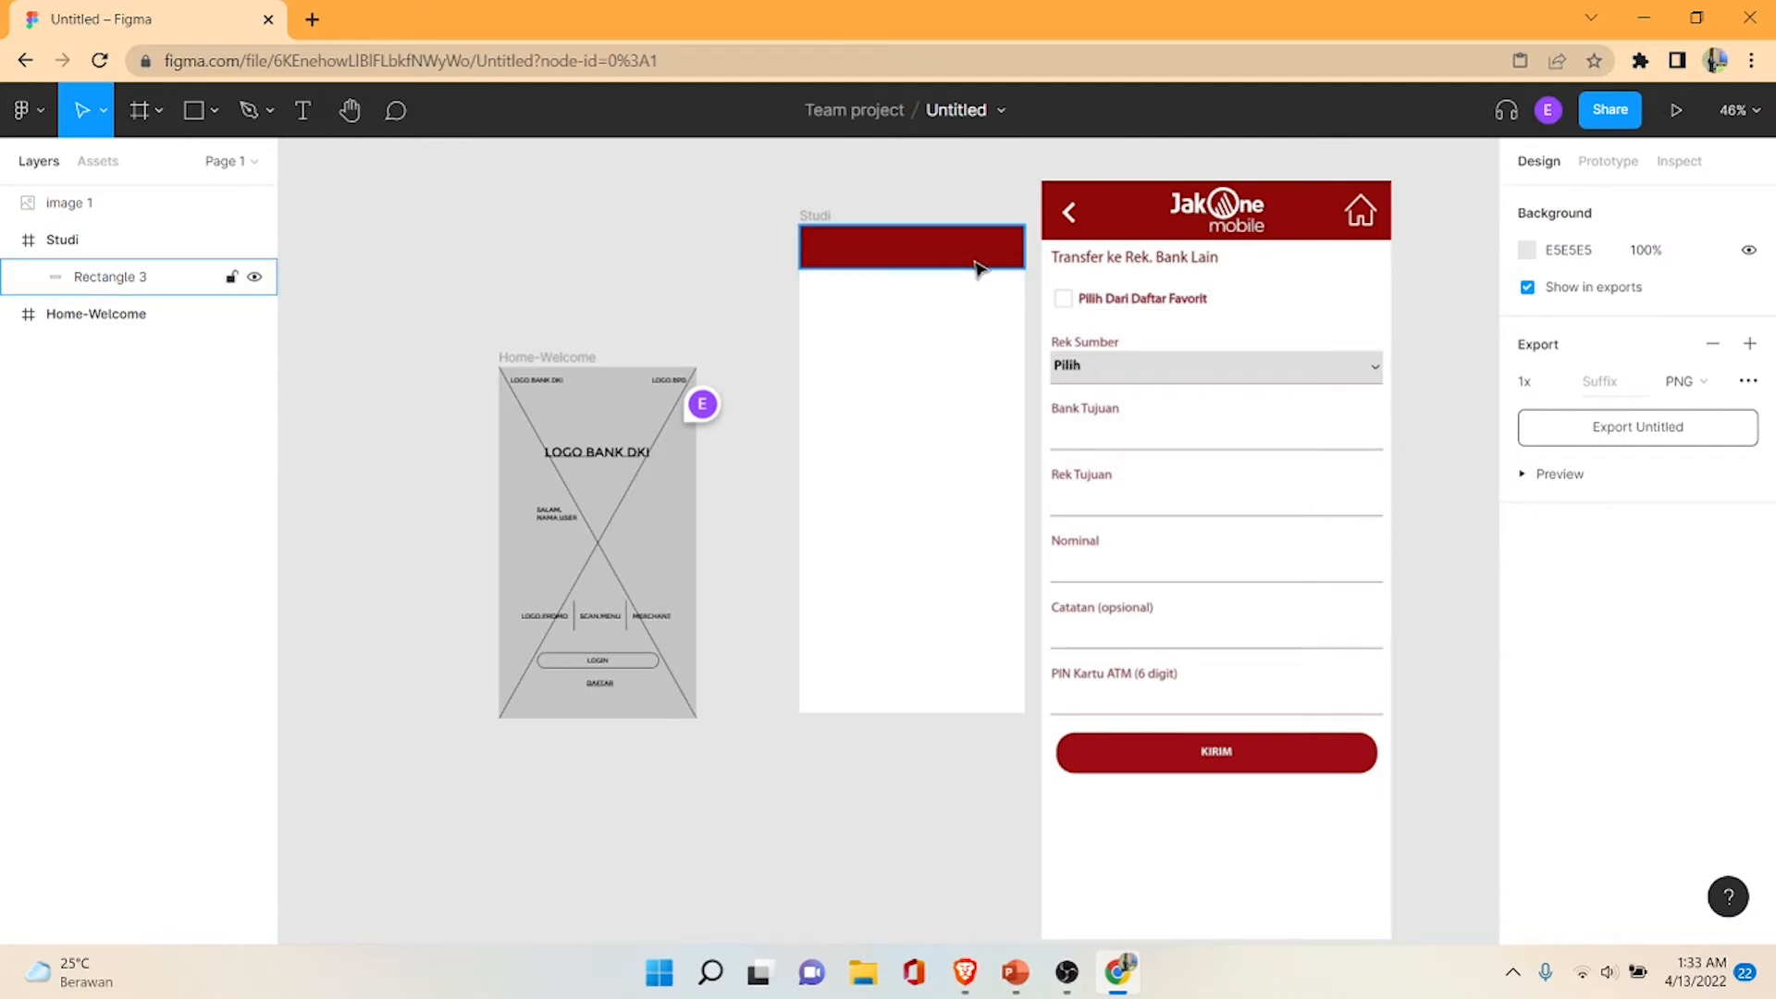
- Inspect the reference header, search Google for flaticon in a new browser tab and look over the Flaticon home page
scroll(977, 268, "up", 5, "ctrl")
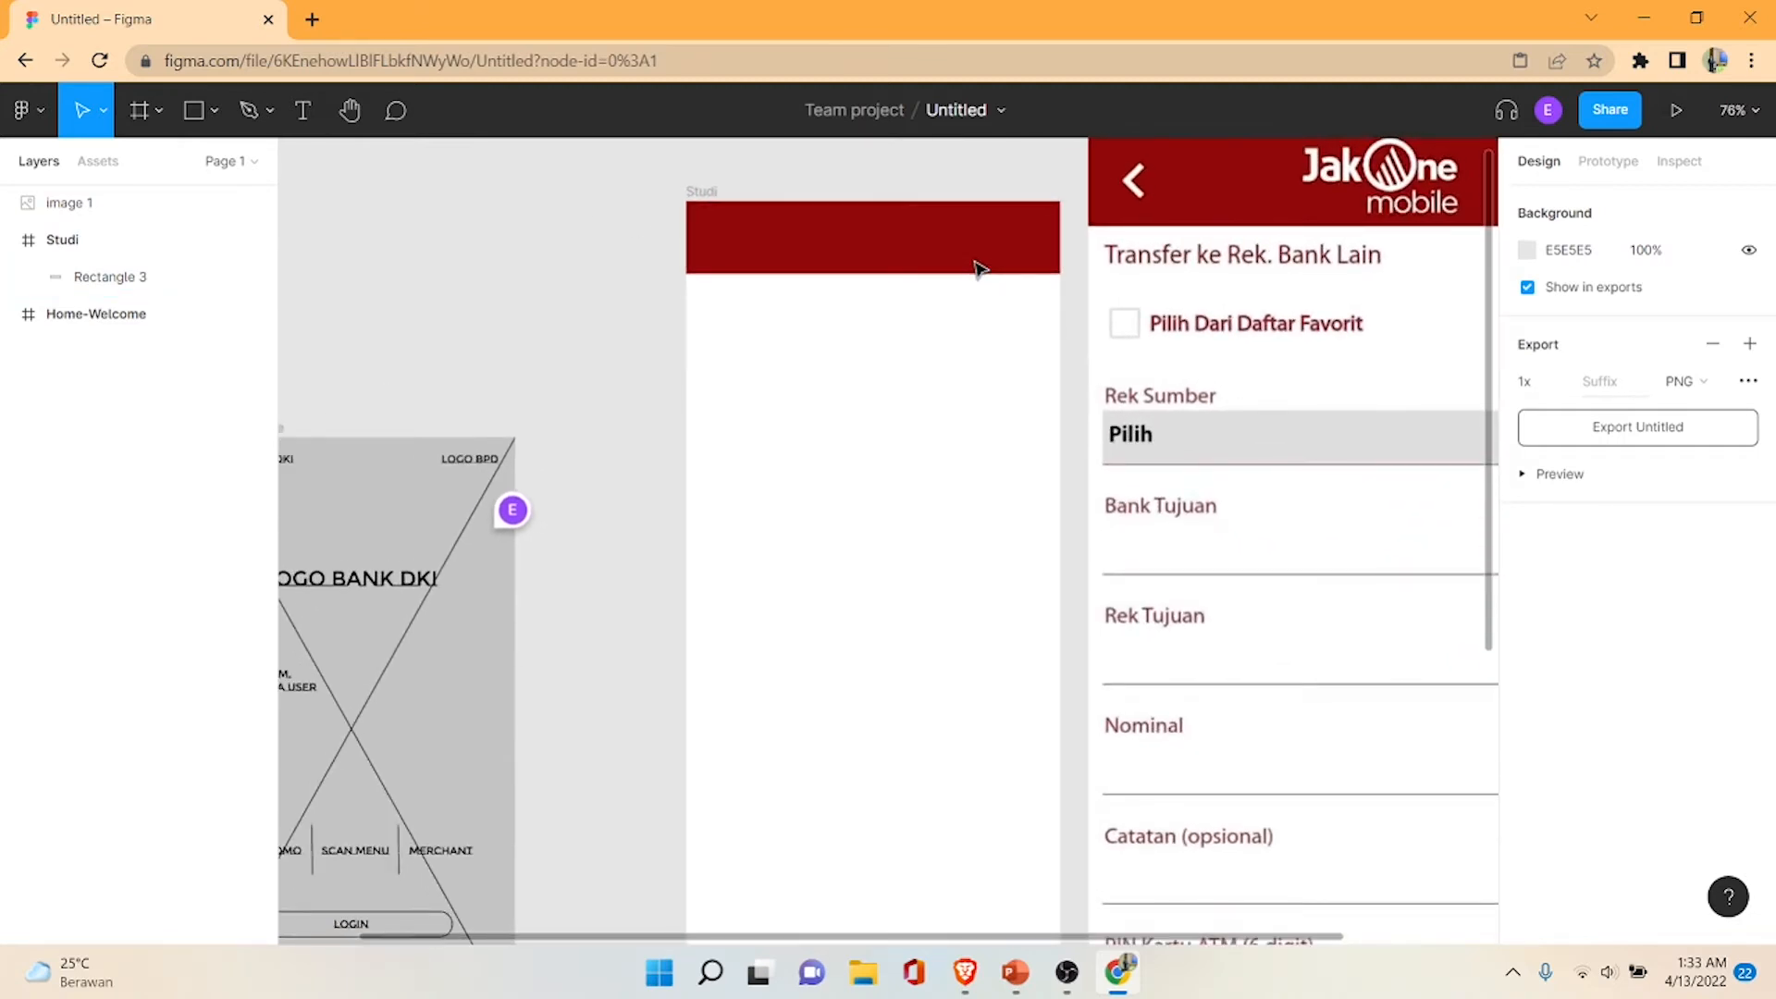
scroll(977, 268, "right", 5)
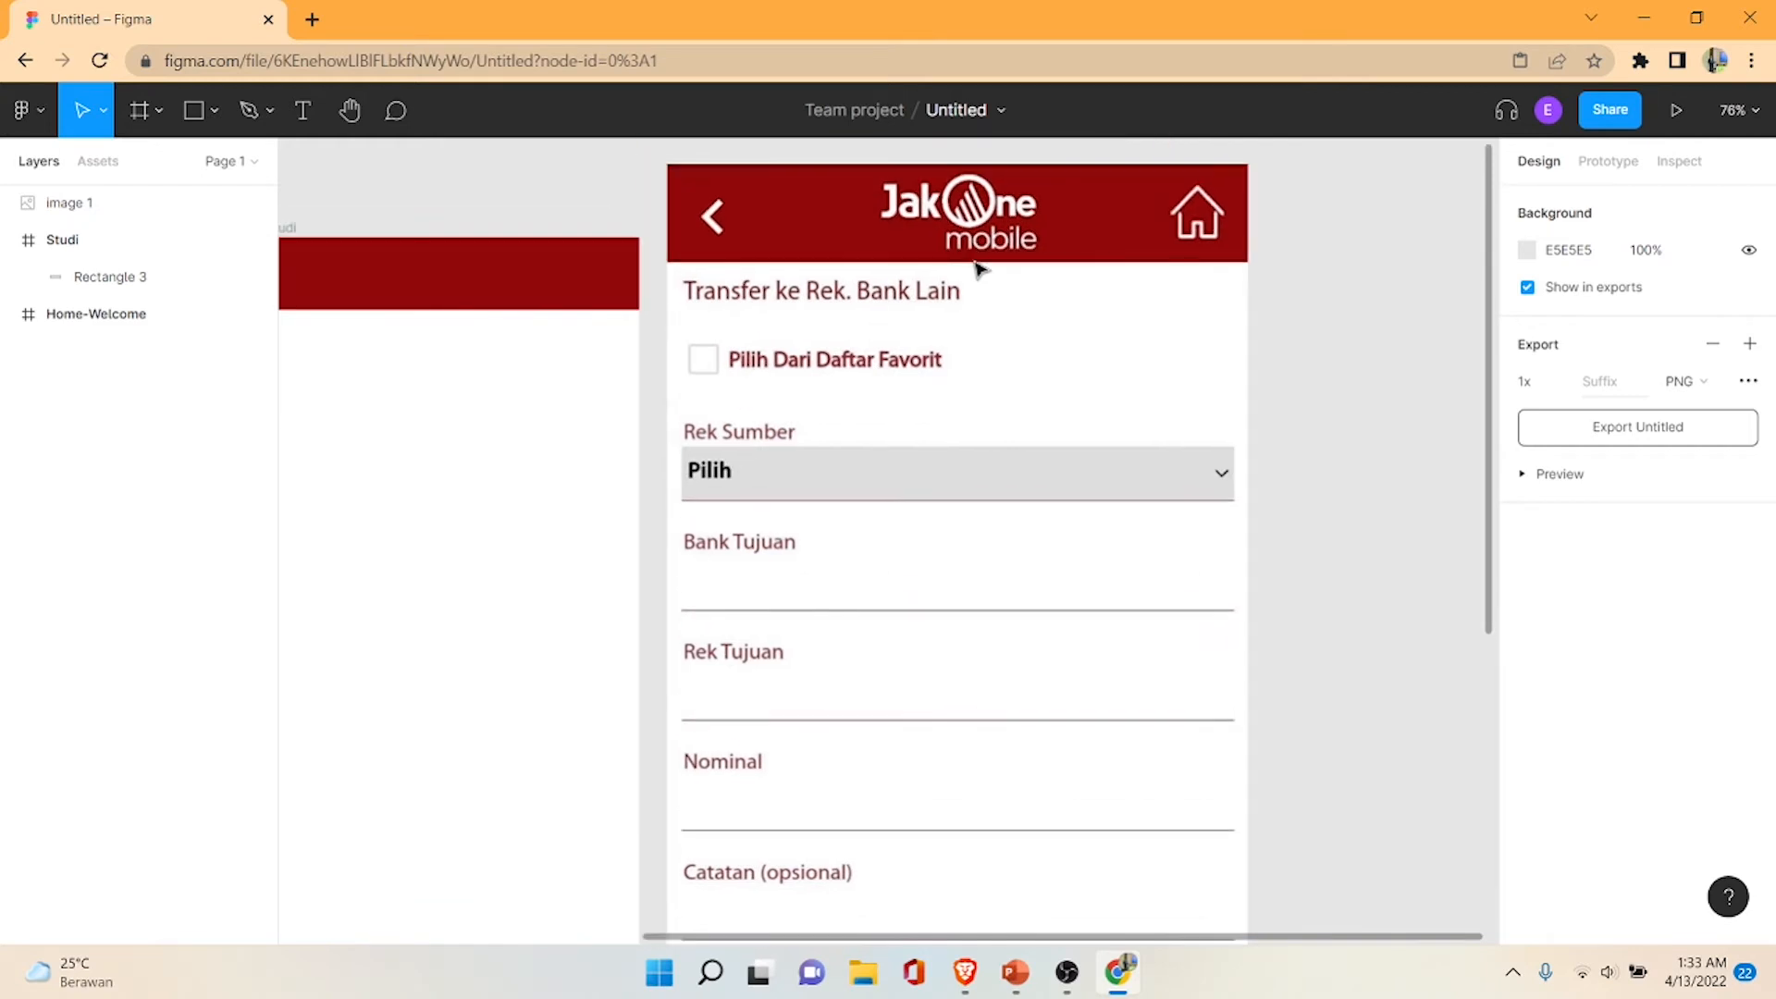
scroll(977, 268, "down", 2, "ctrl")
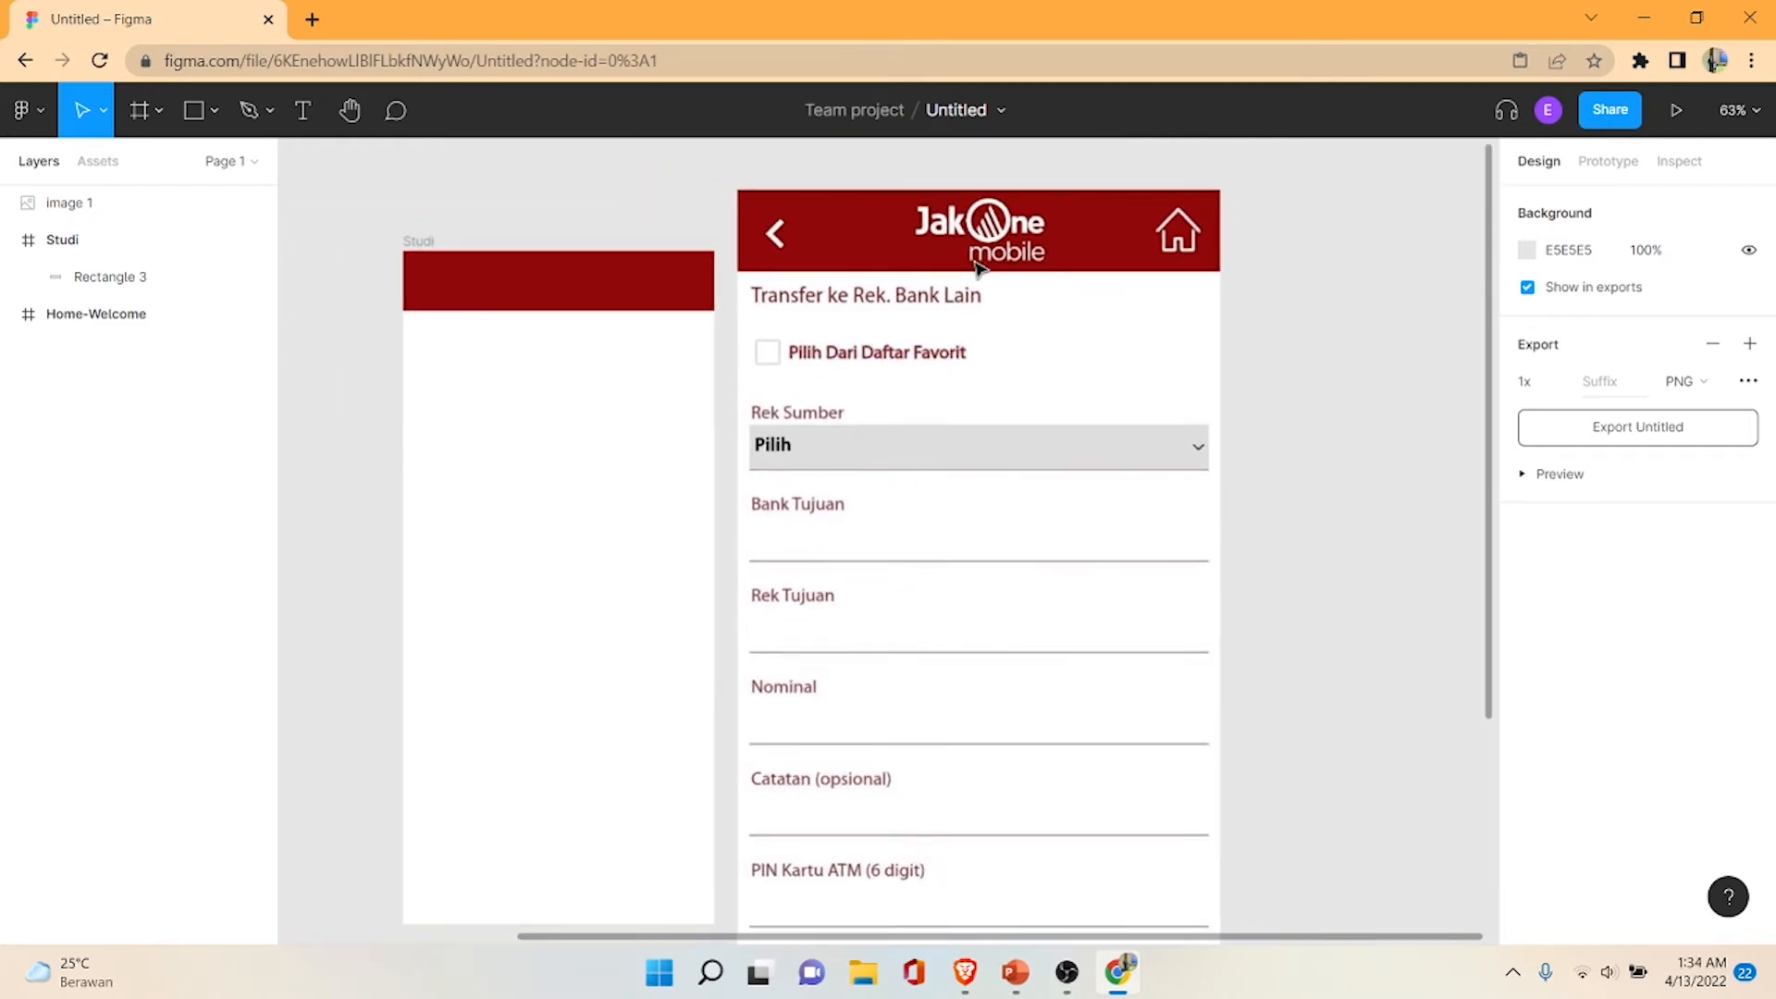
left_click(317, 18)
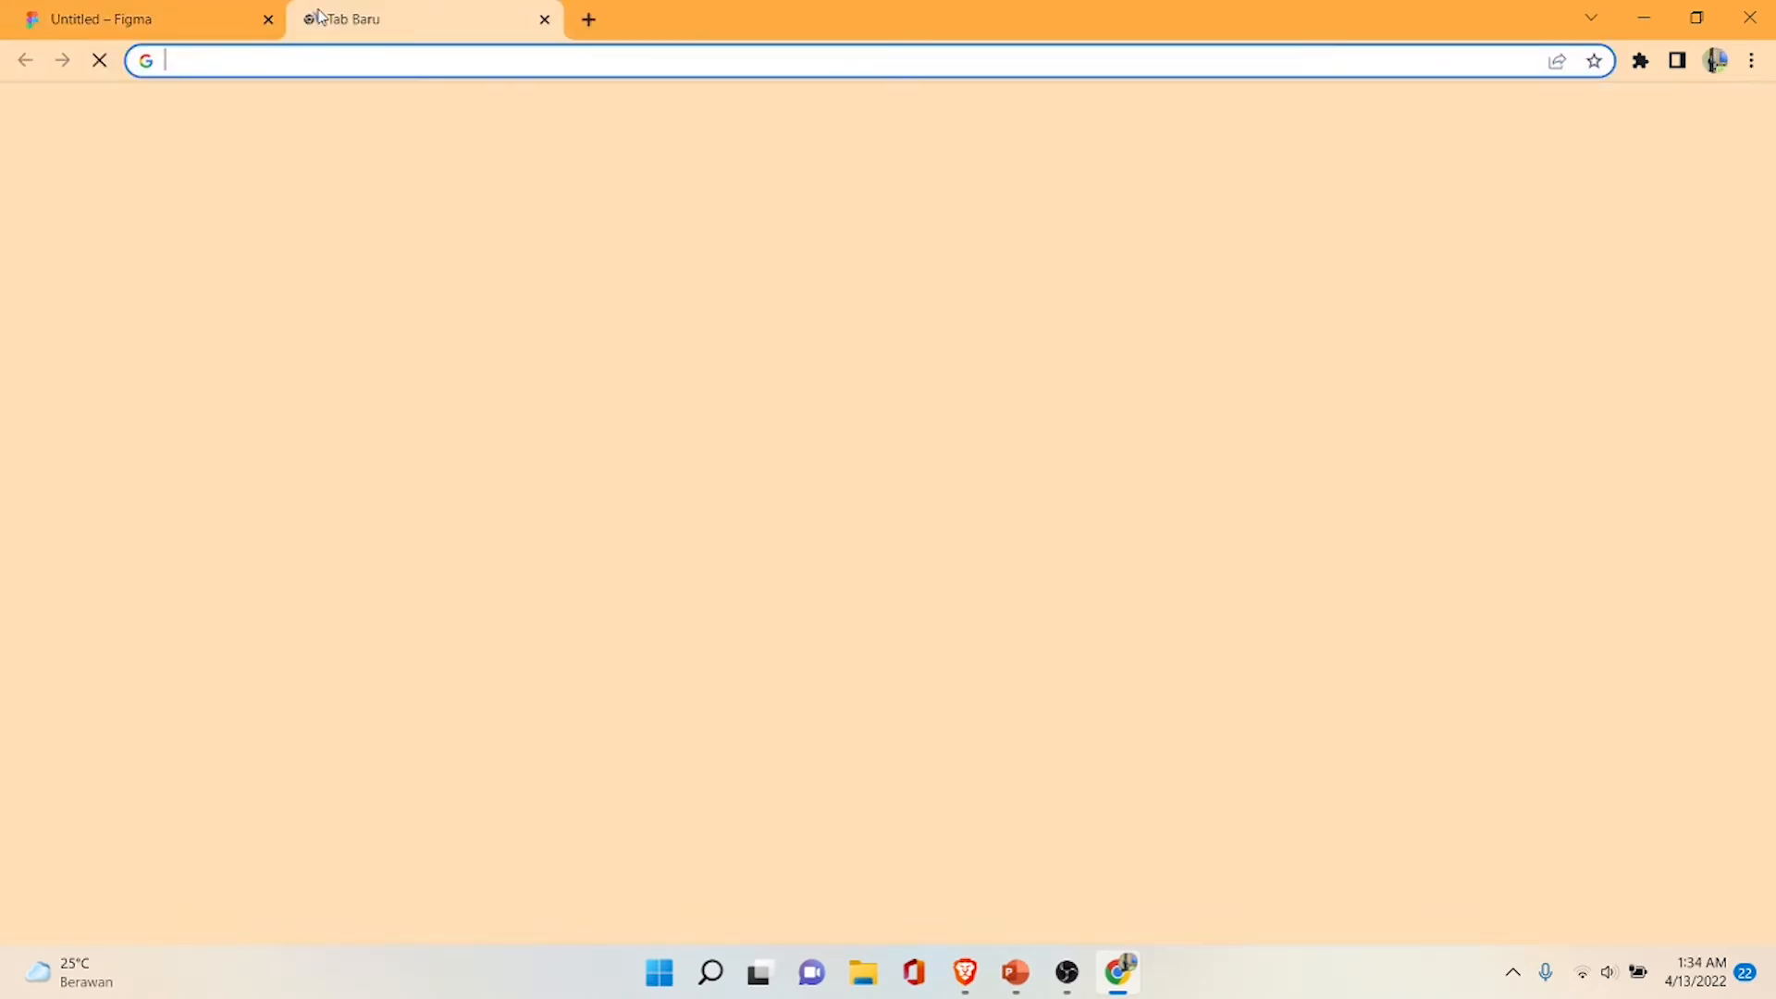
type("fl")
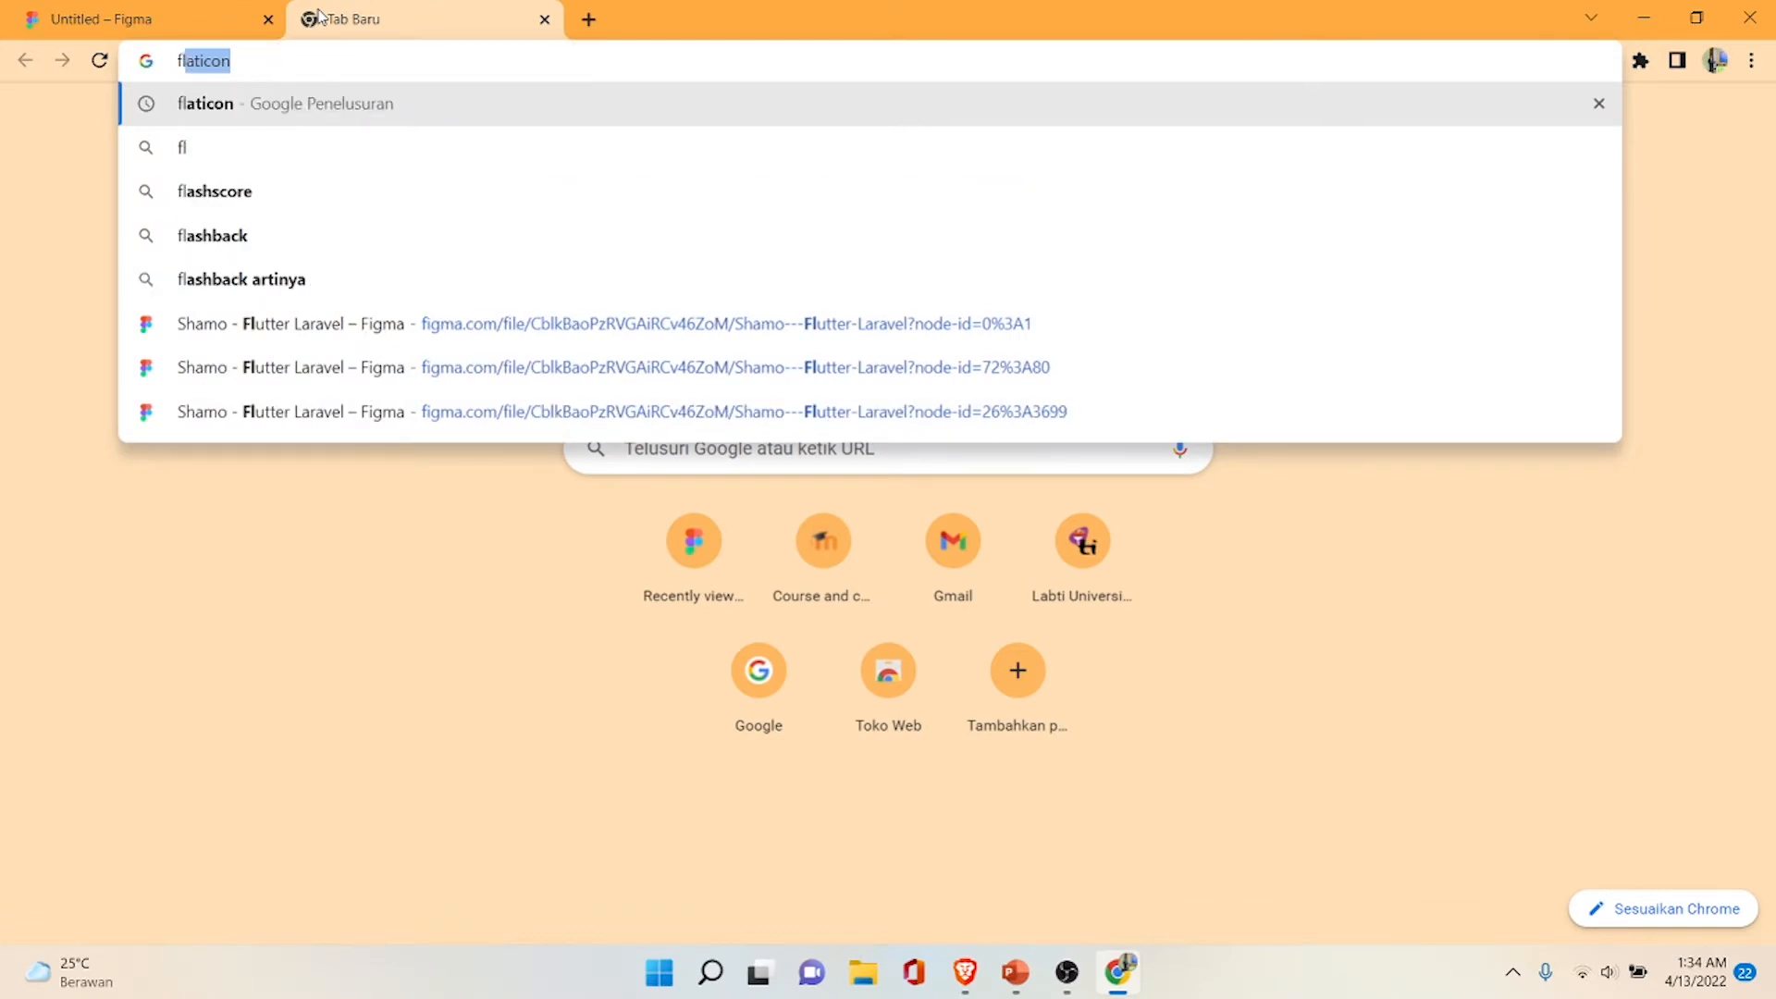
key("Return")
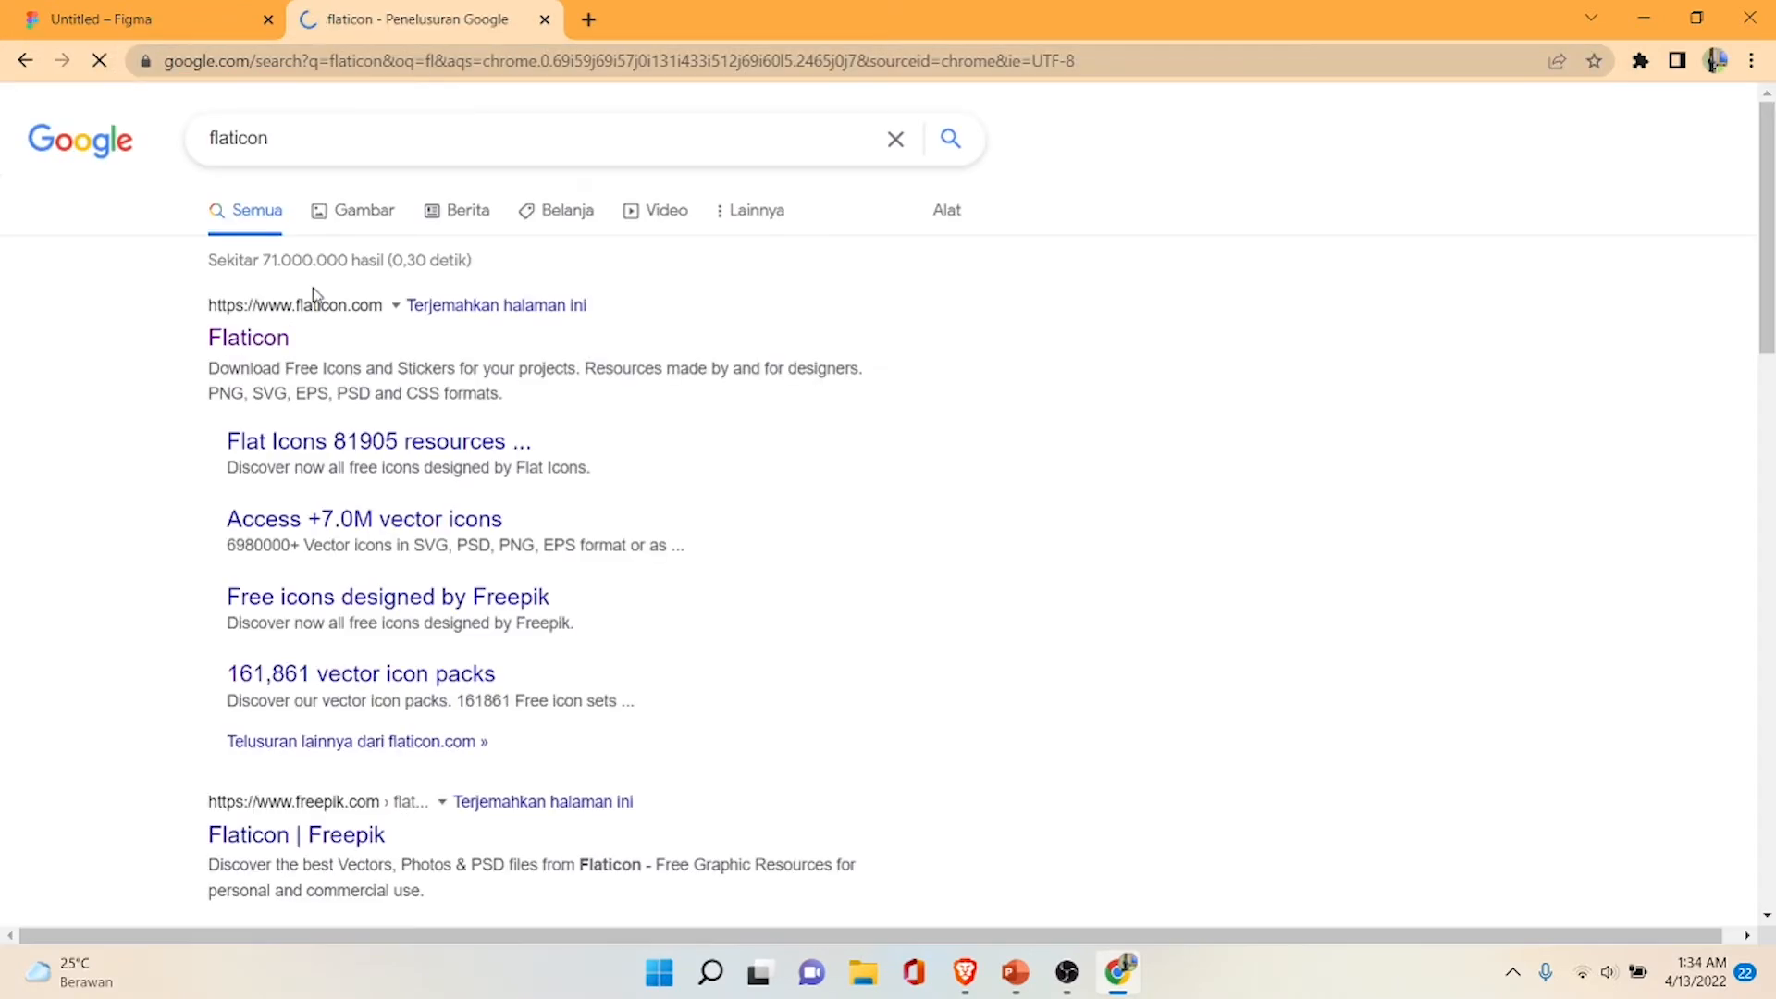
left_click(264, 338)
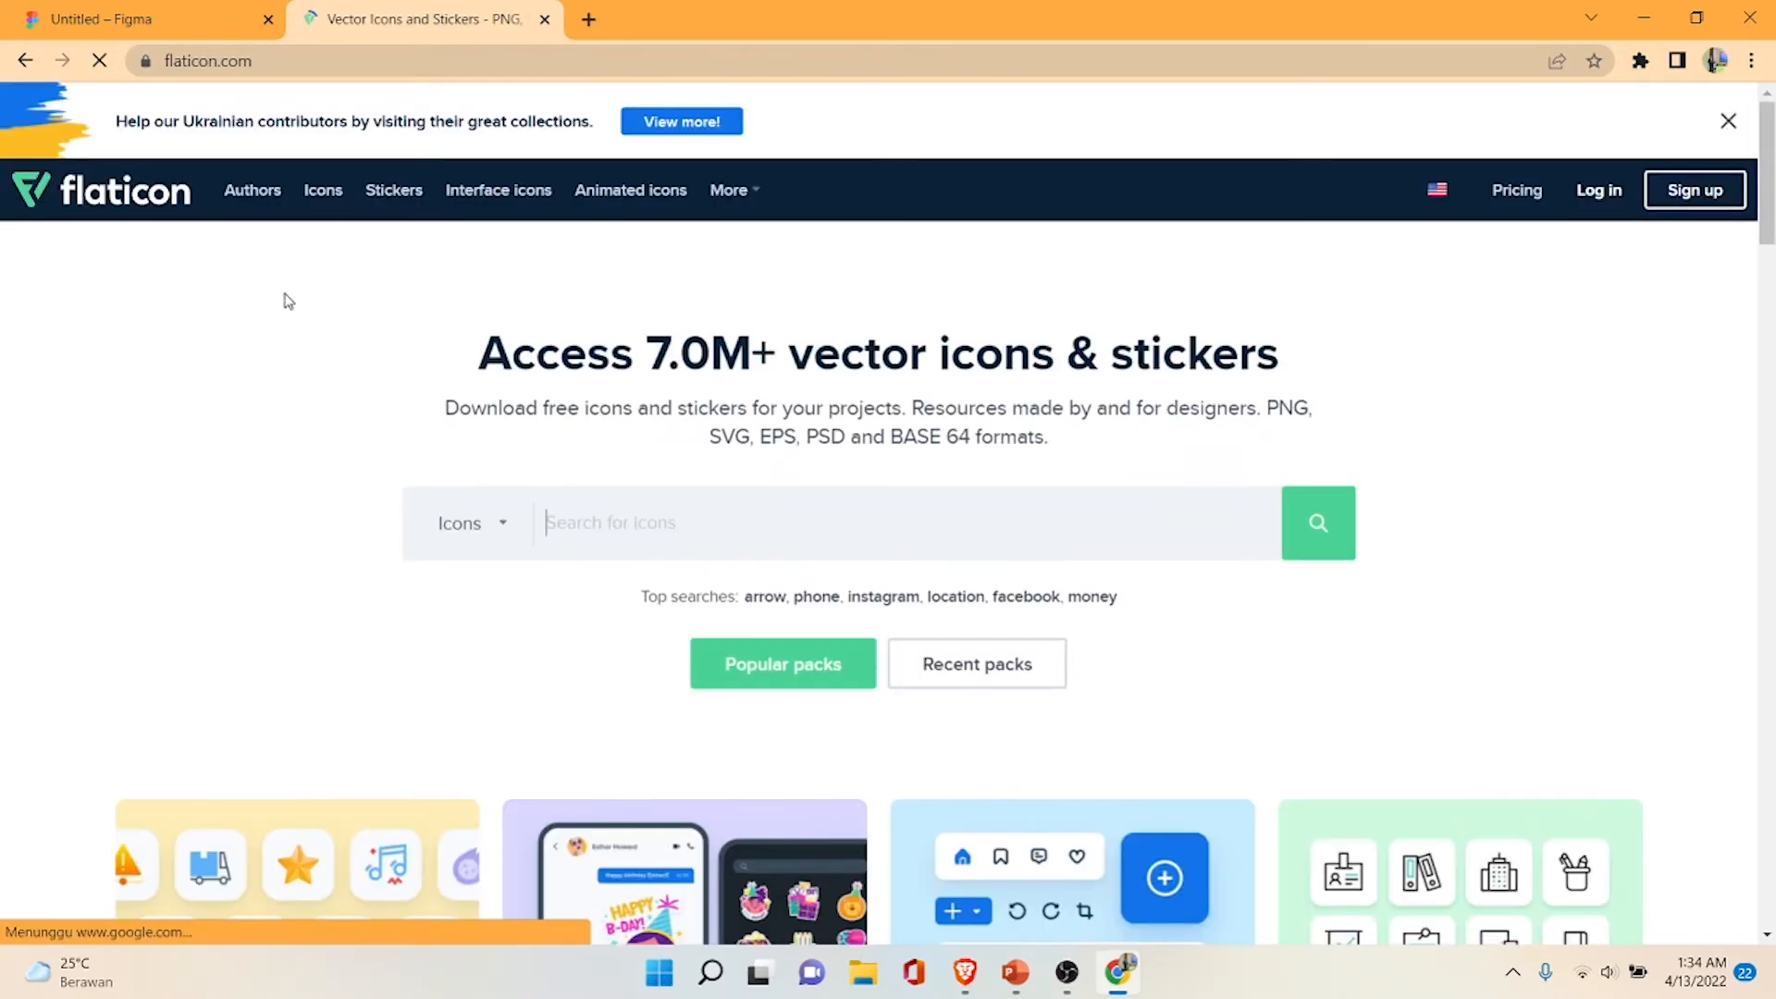
scroll(592, 459, "down", 2)
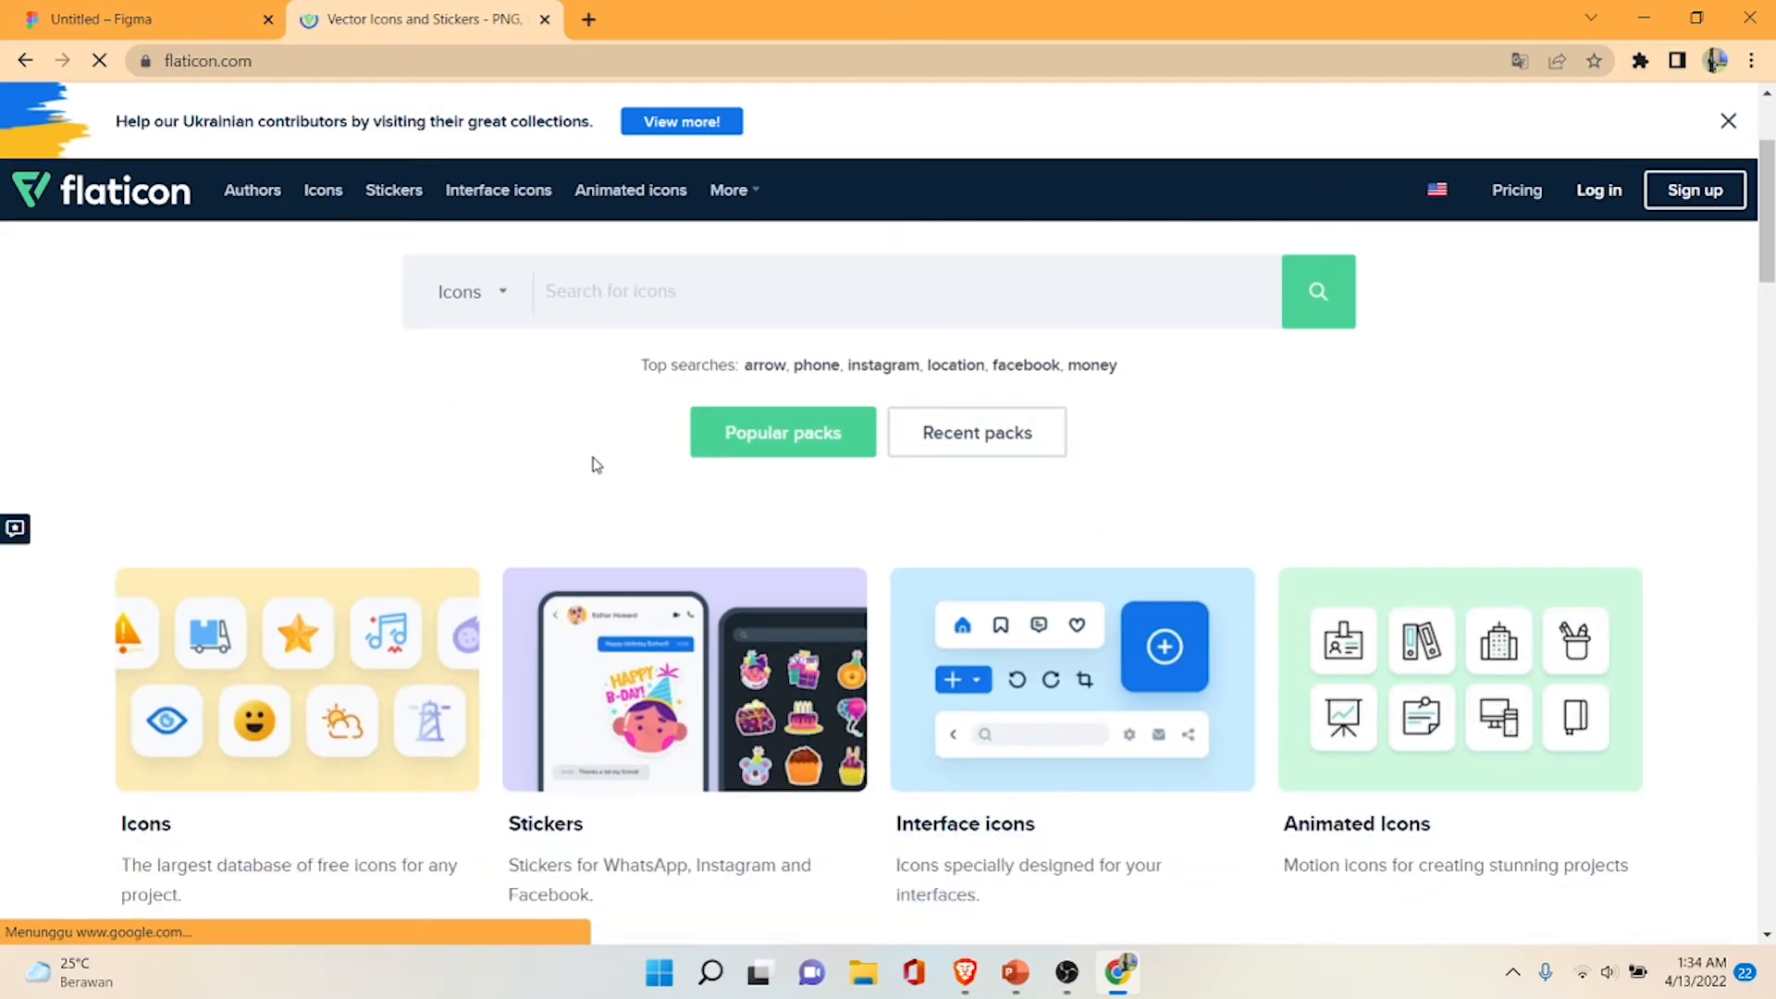
scroll(593, 462, "up", 1)
- Return to the Figma file and open the Figma Community plugins page from there
left_click(188, 8)
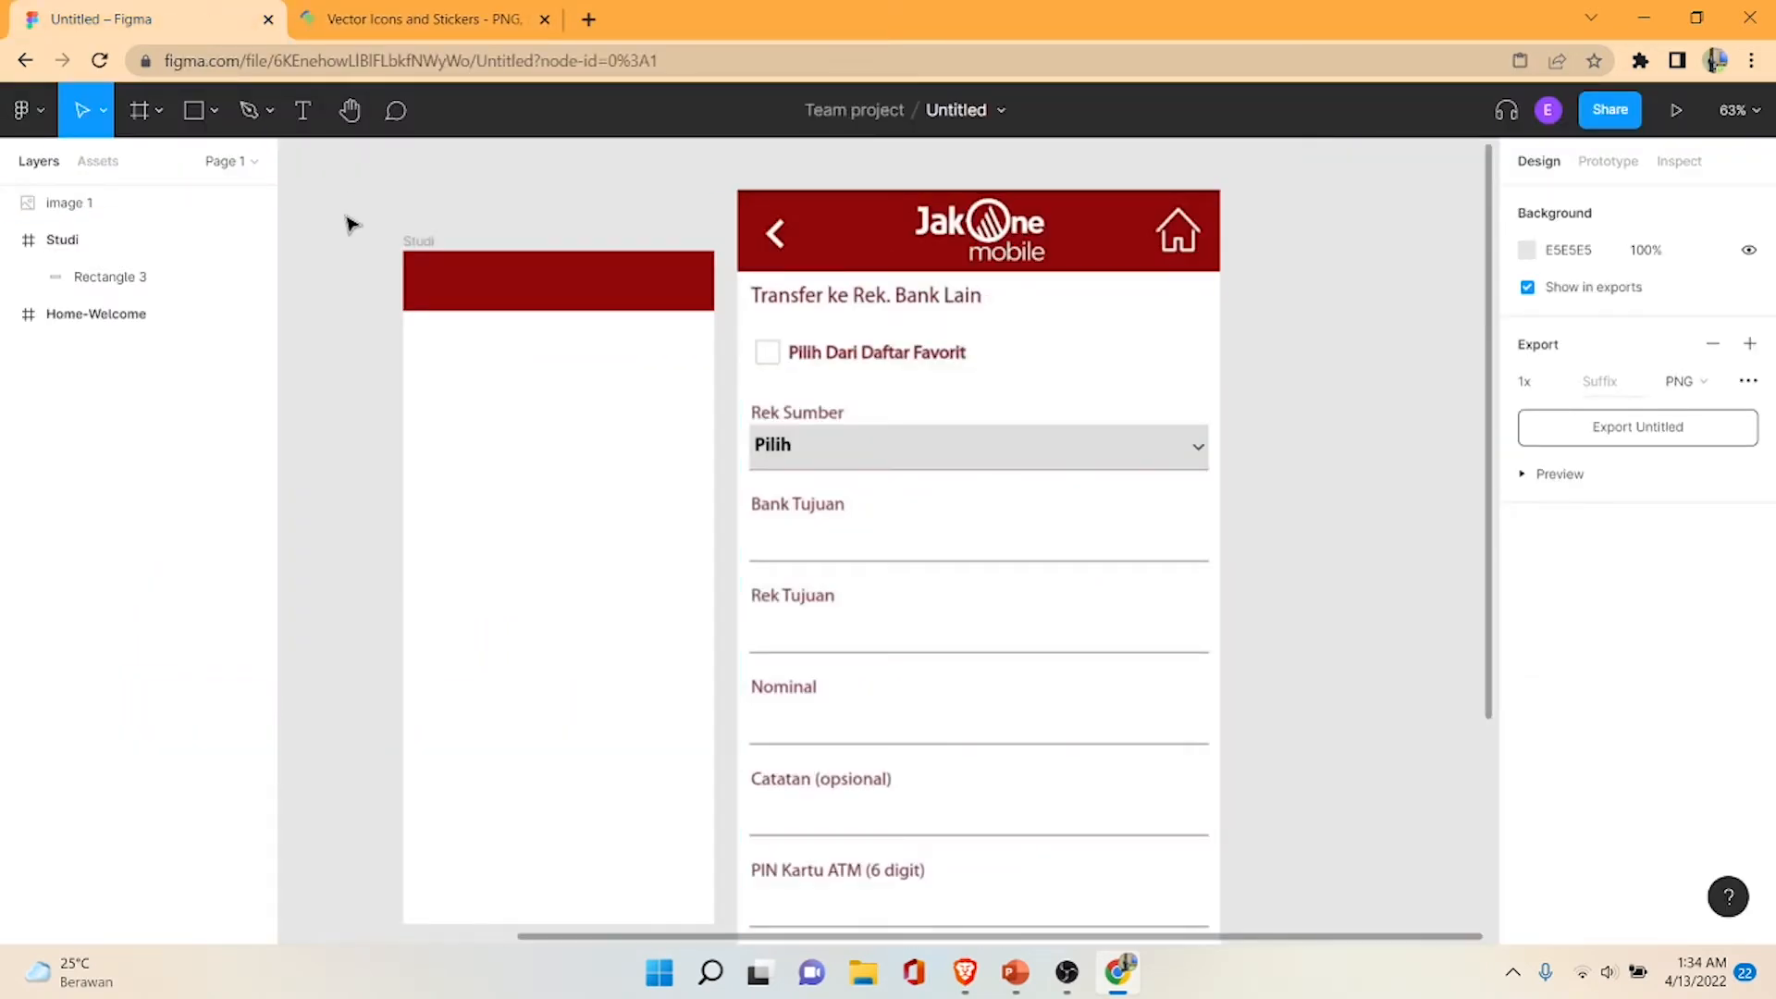
right_click(1261, 247)
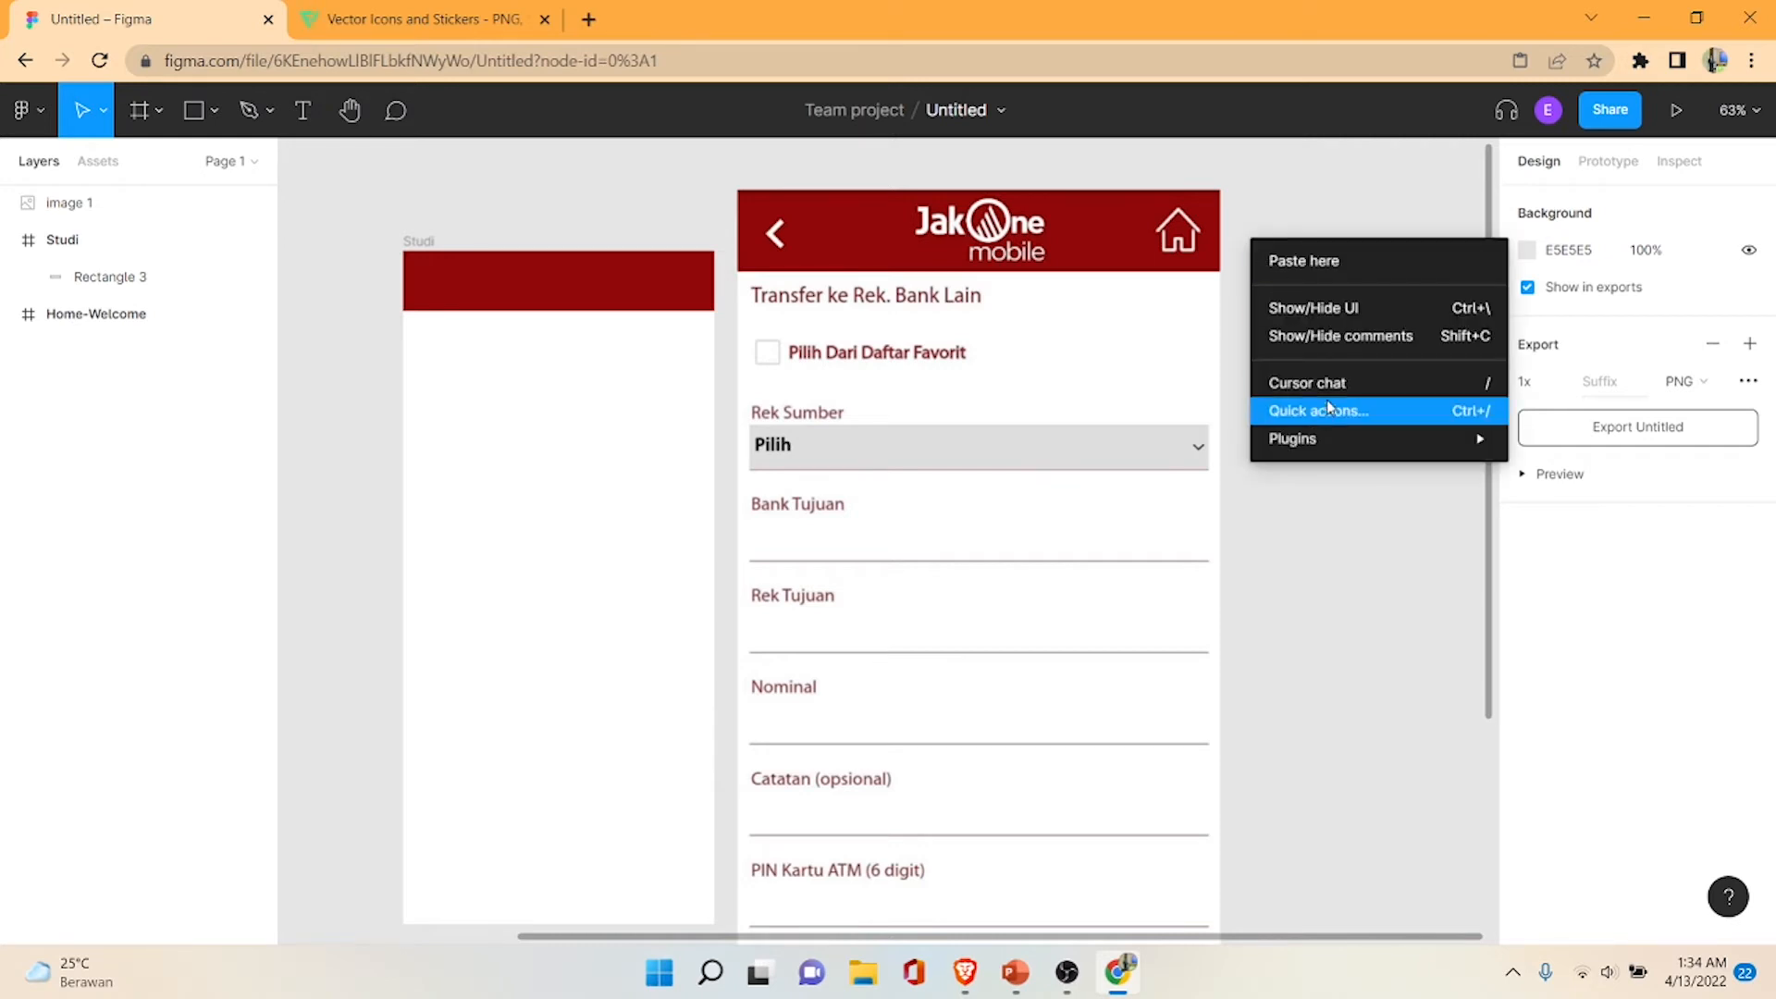
mouse_move(1348, 434)
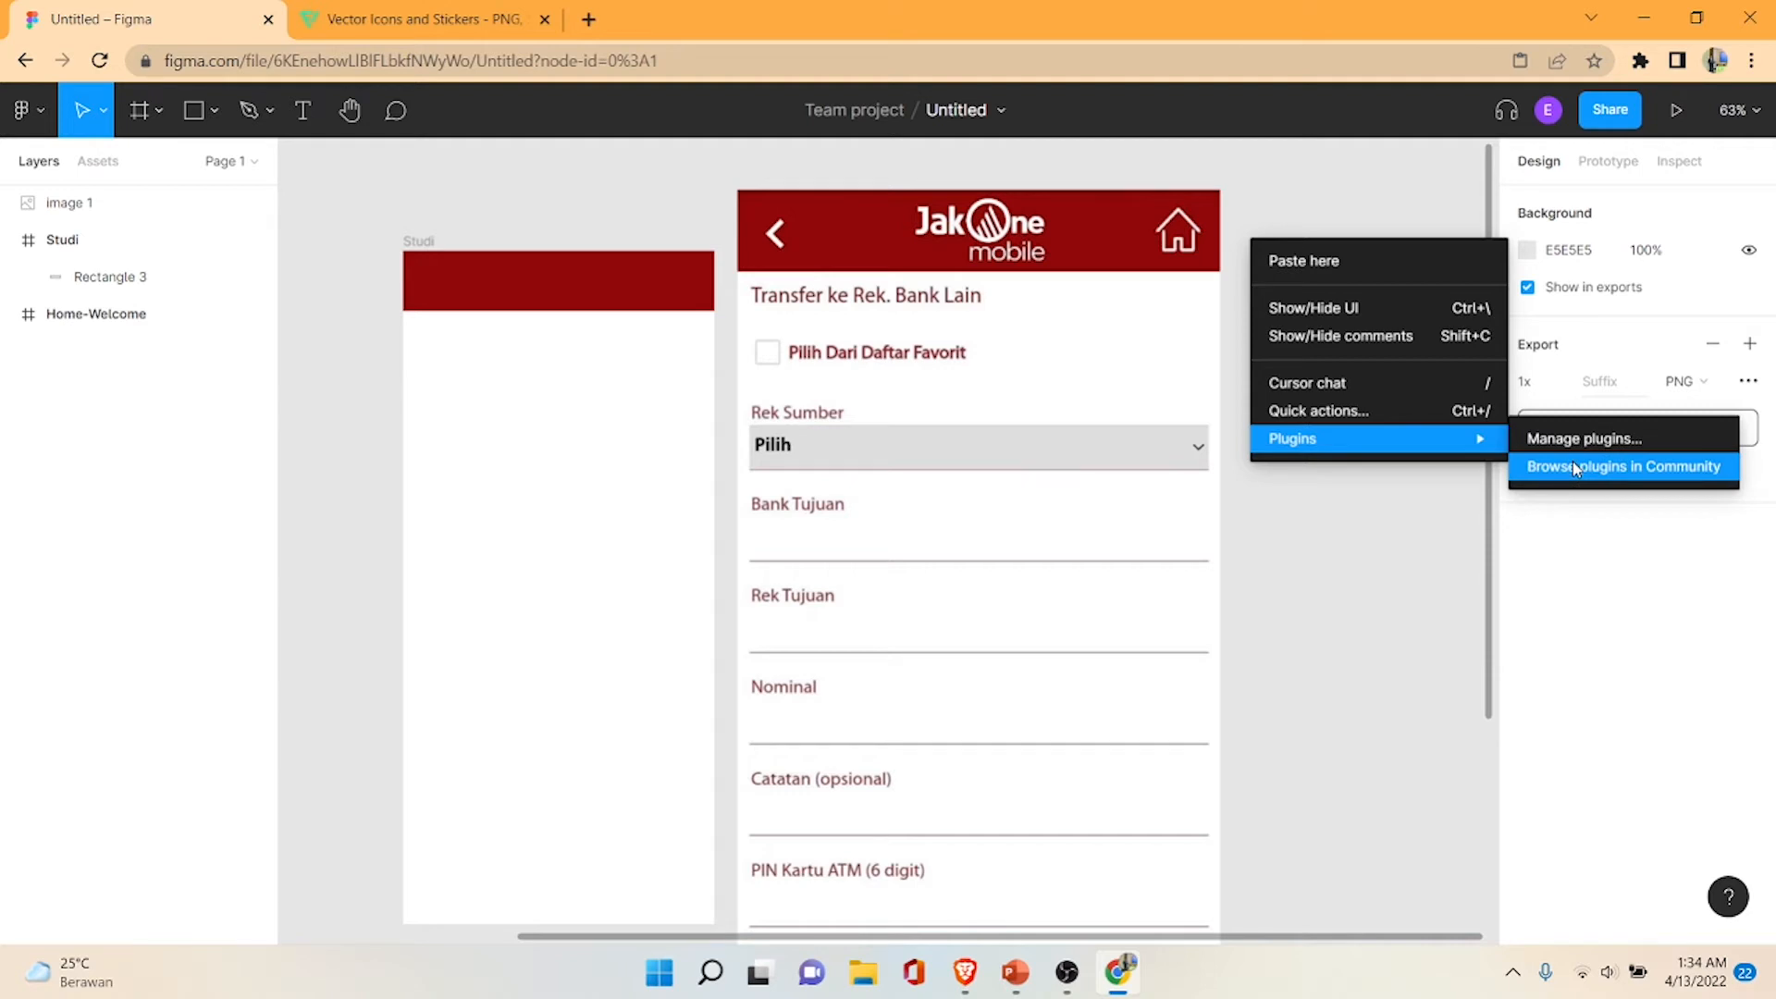
left_click(1250, 504)
right_click(1240, 491)
mouse_move(1385, 695)
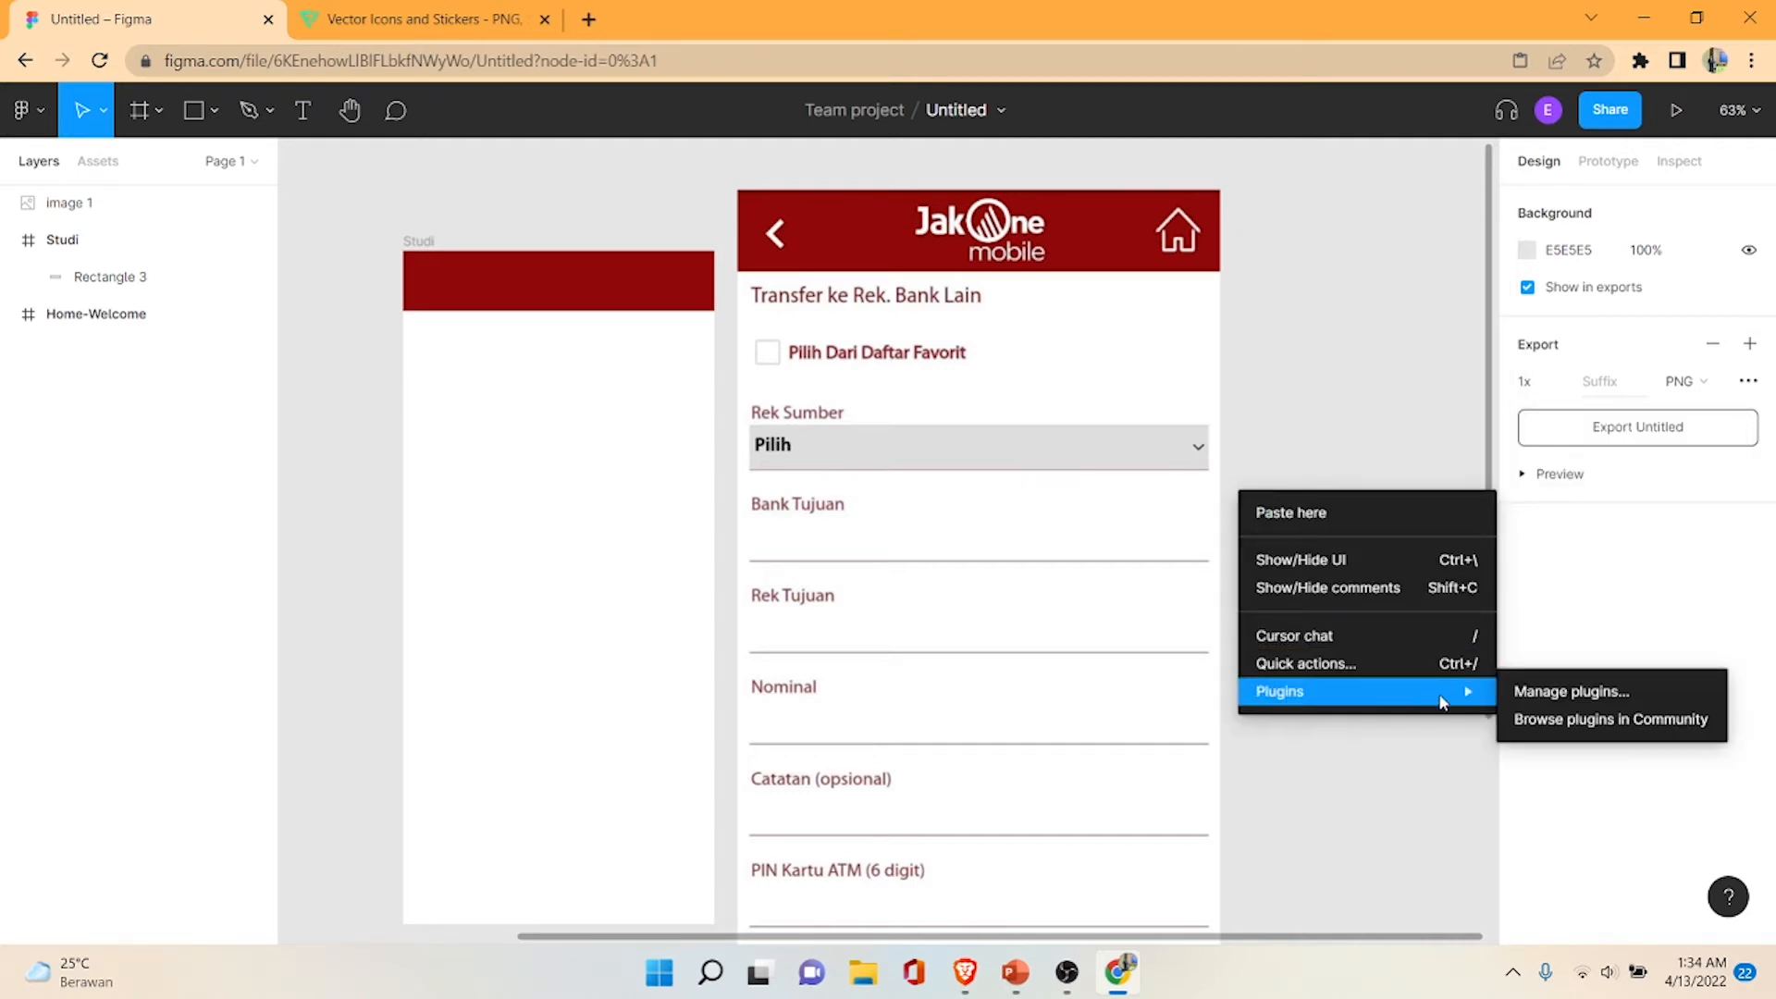
left_click(1577, 730)
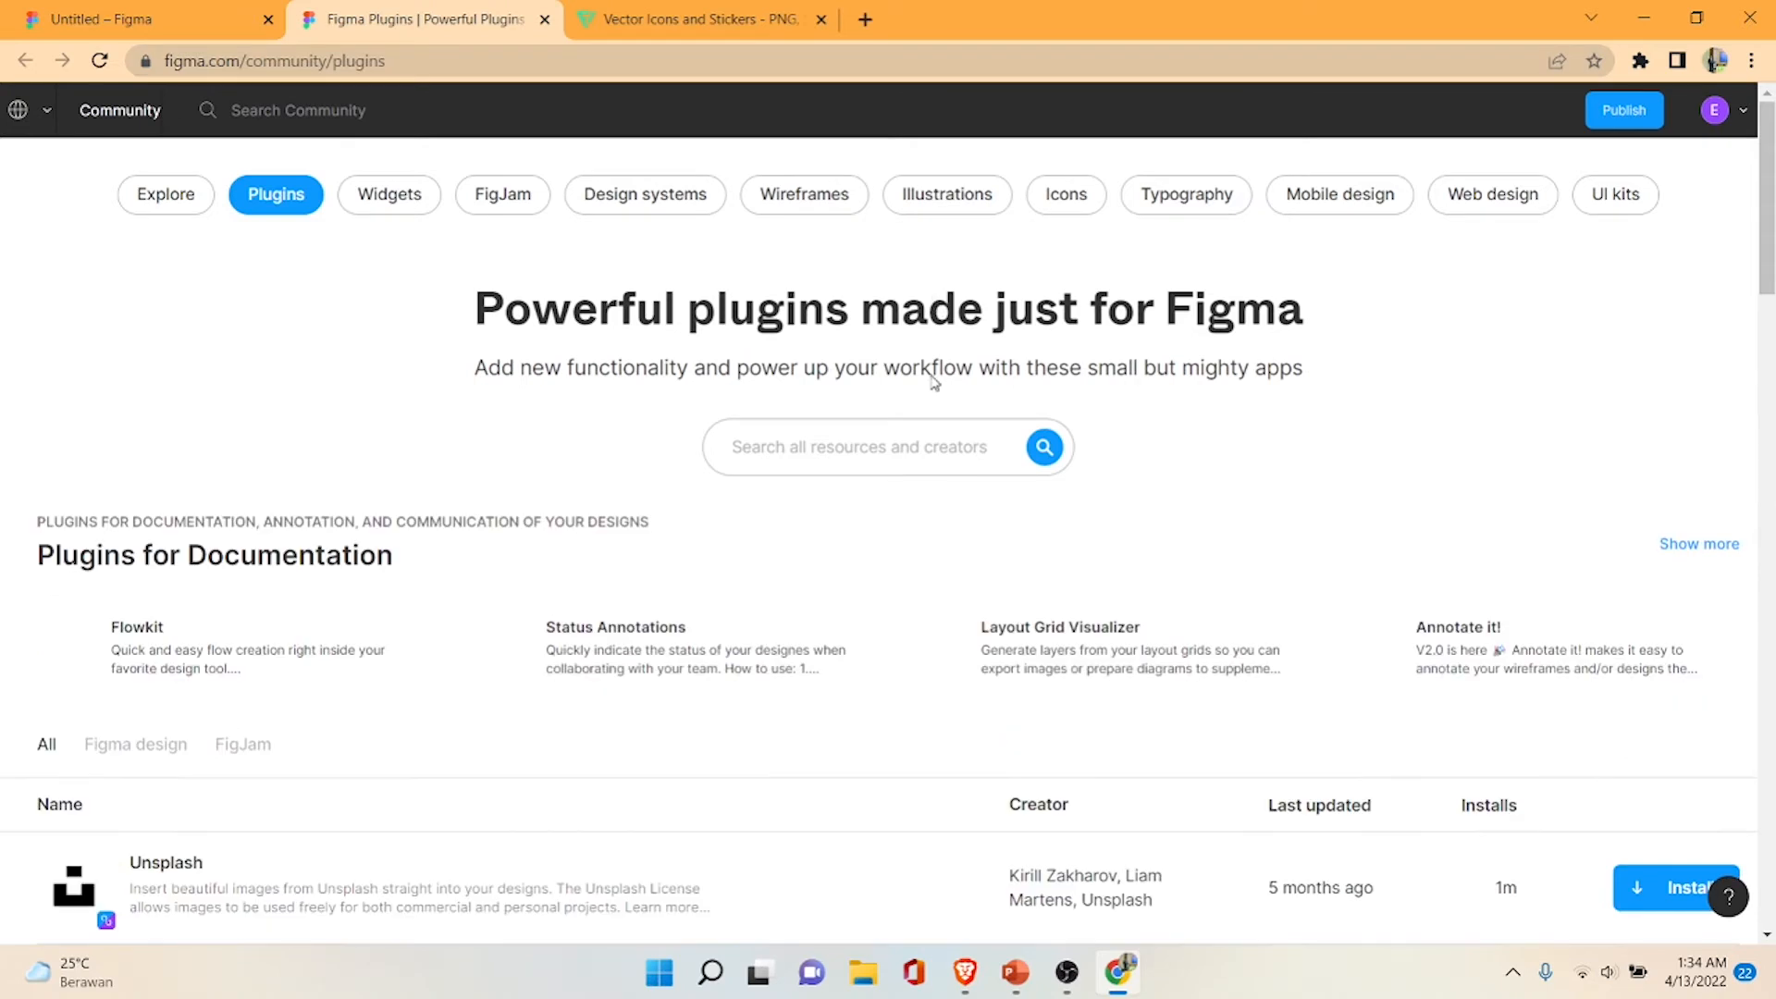
- Install the Iconify plugin from the Community plugin list, accepting the third-party plugin notice
scroll(934, 382, "down", 6)
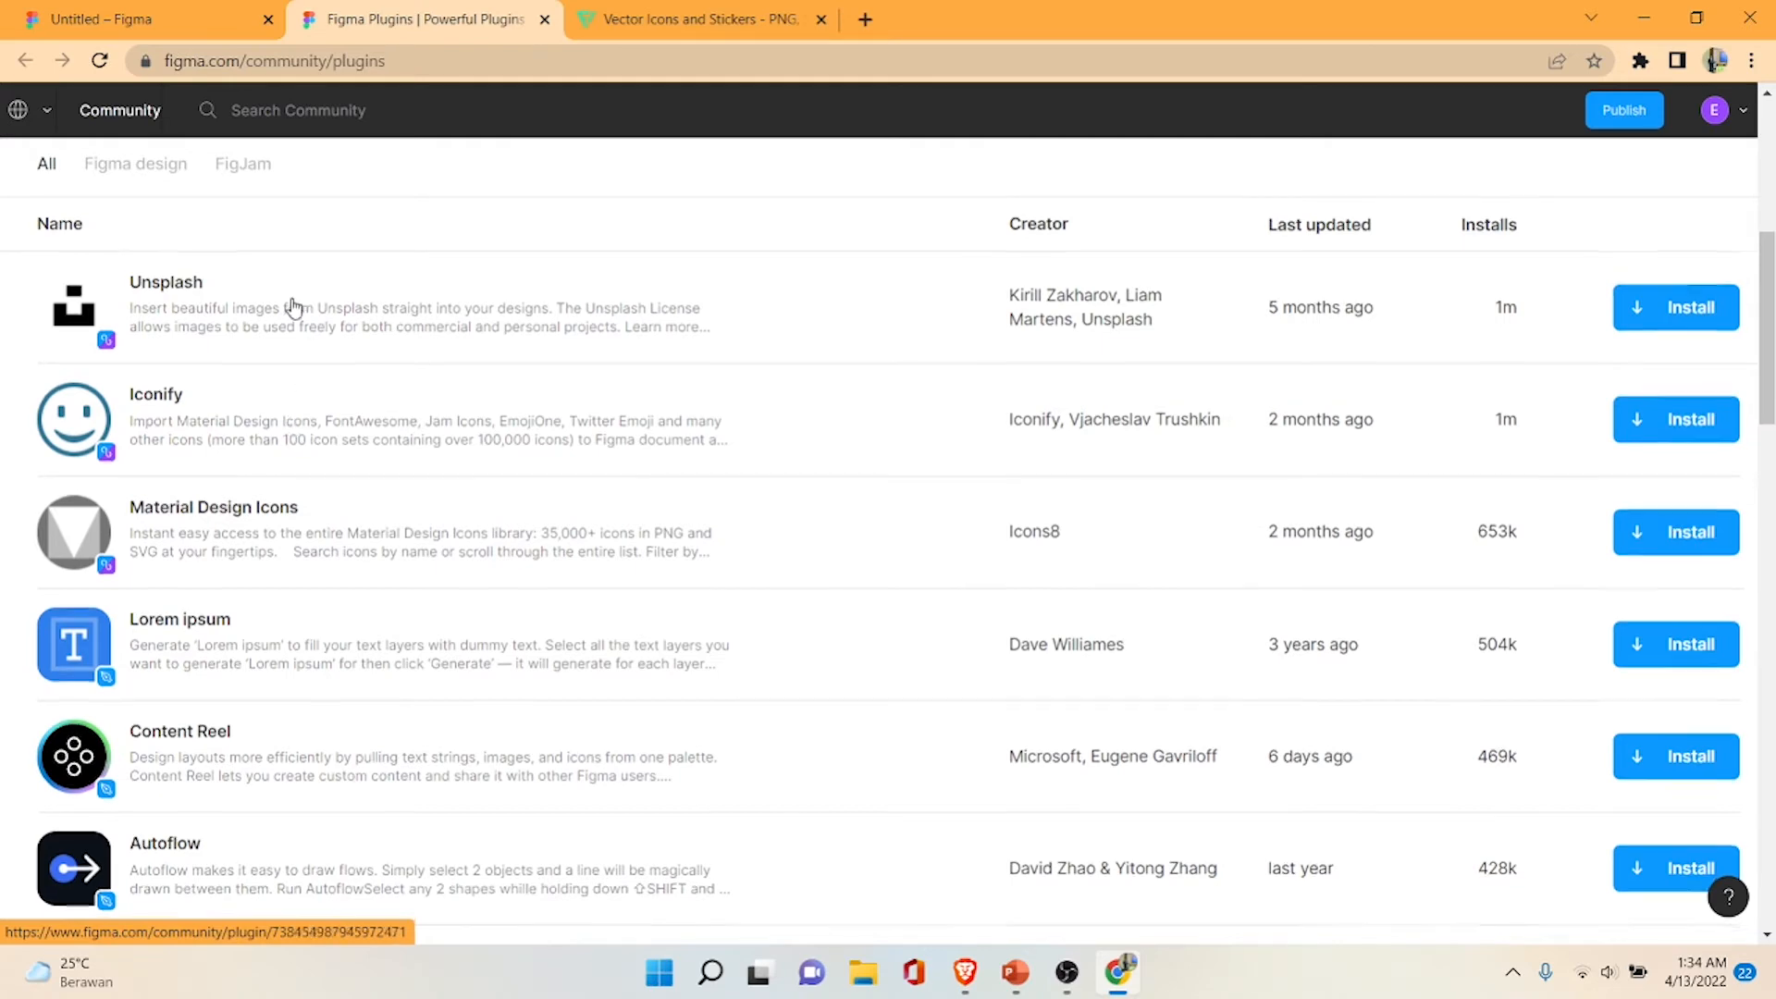
scroll(289, 319, "down", 6)
scroll(289, 324, "up", 6)
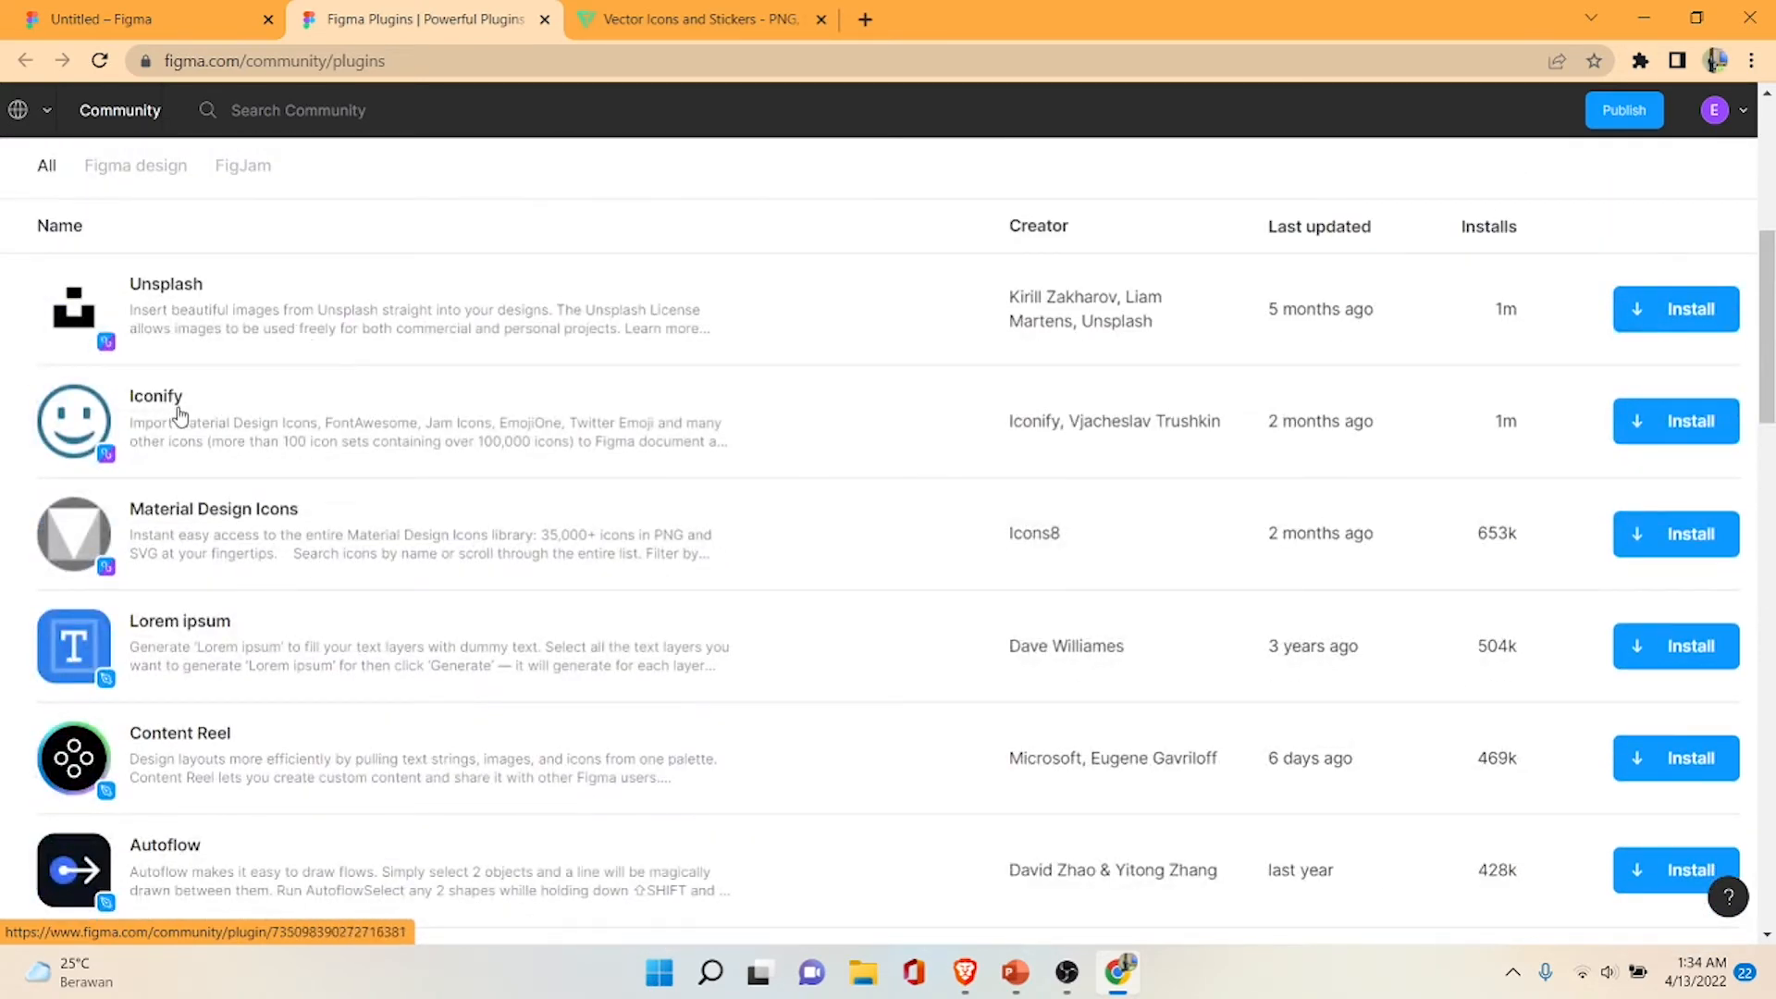
left_click(1677, 424)
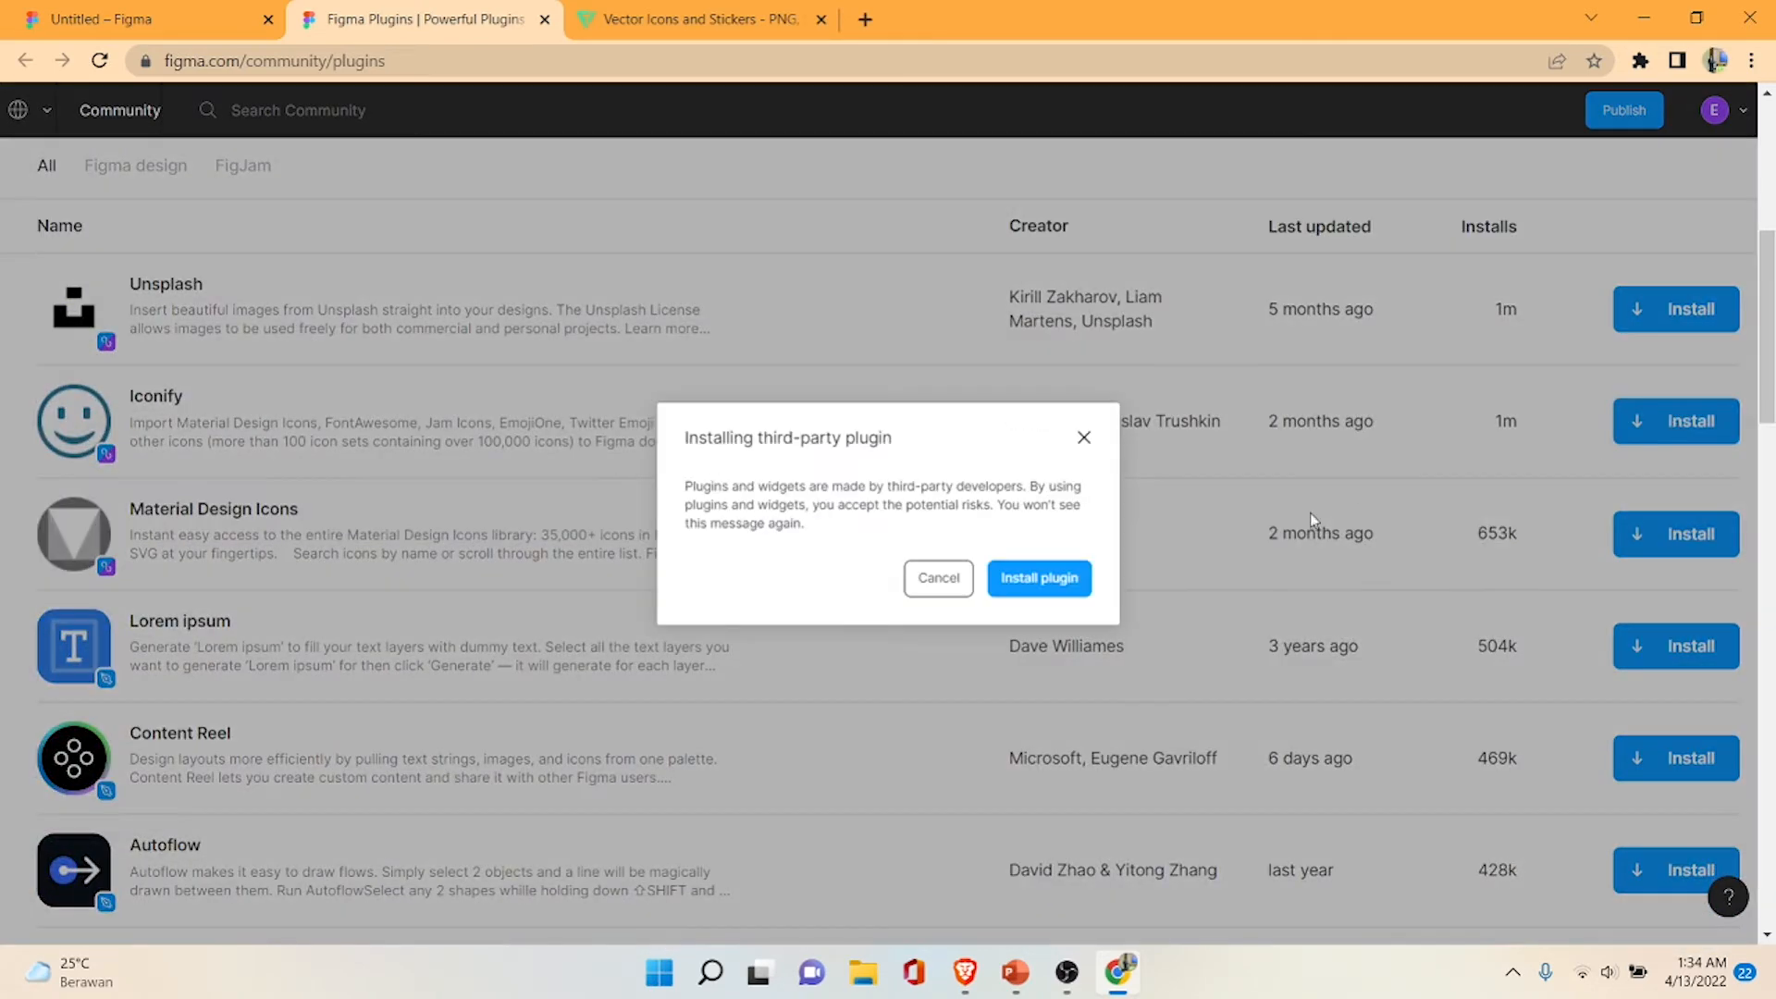
left_click(1066, 590)
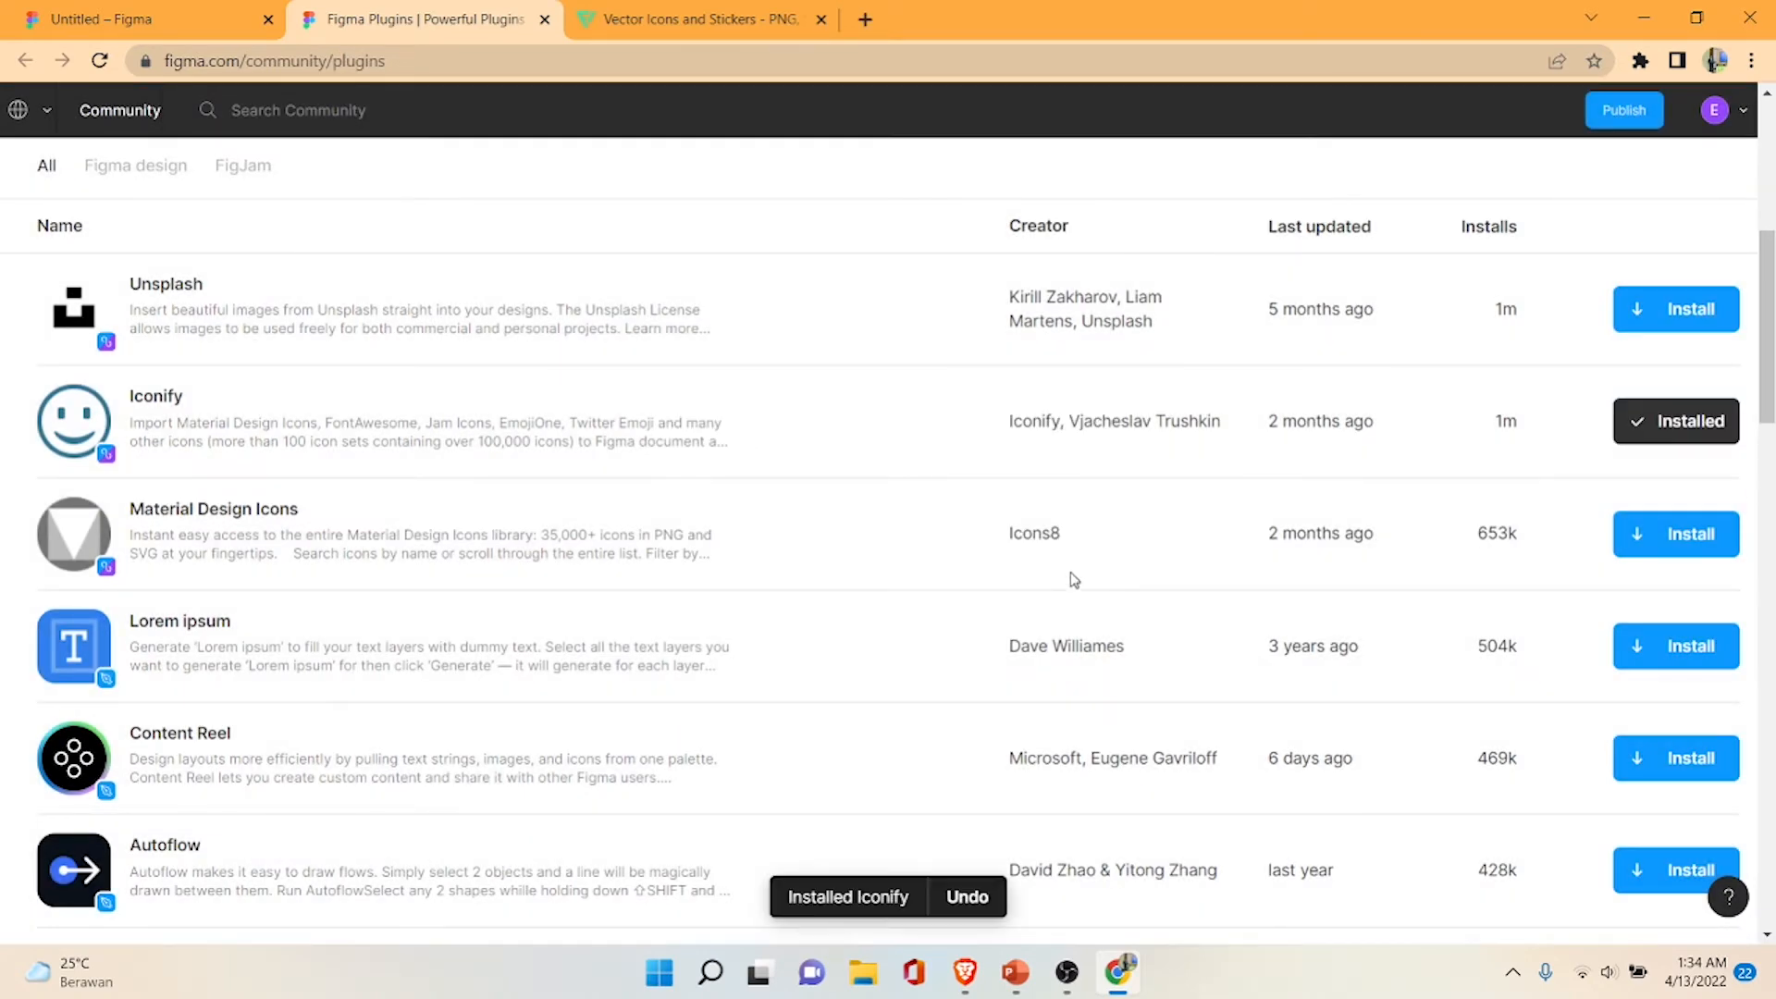
- Run the Iconify plugin in the Figma design file and browse its General icon collections
left_click(220, 16)
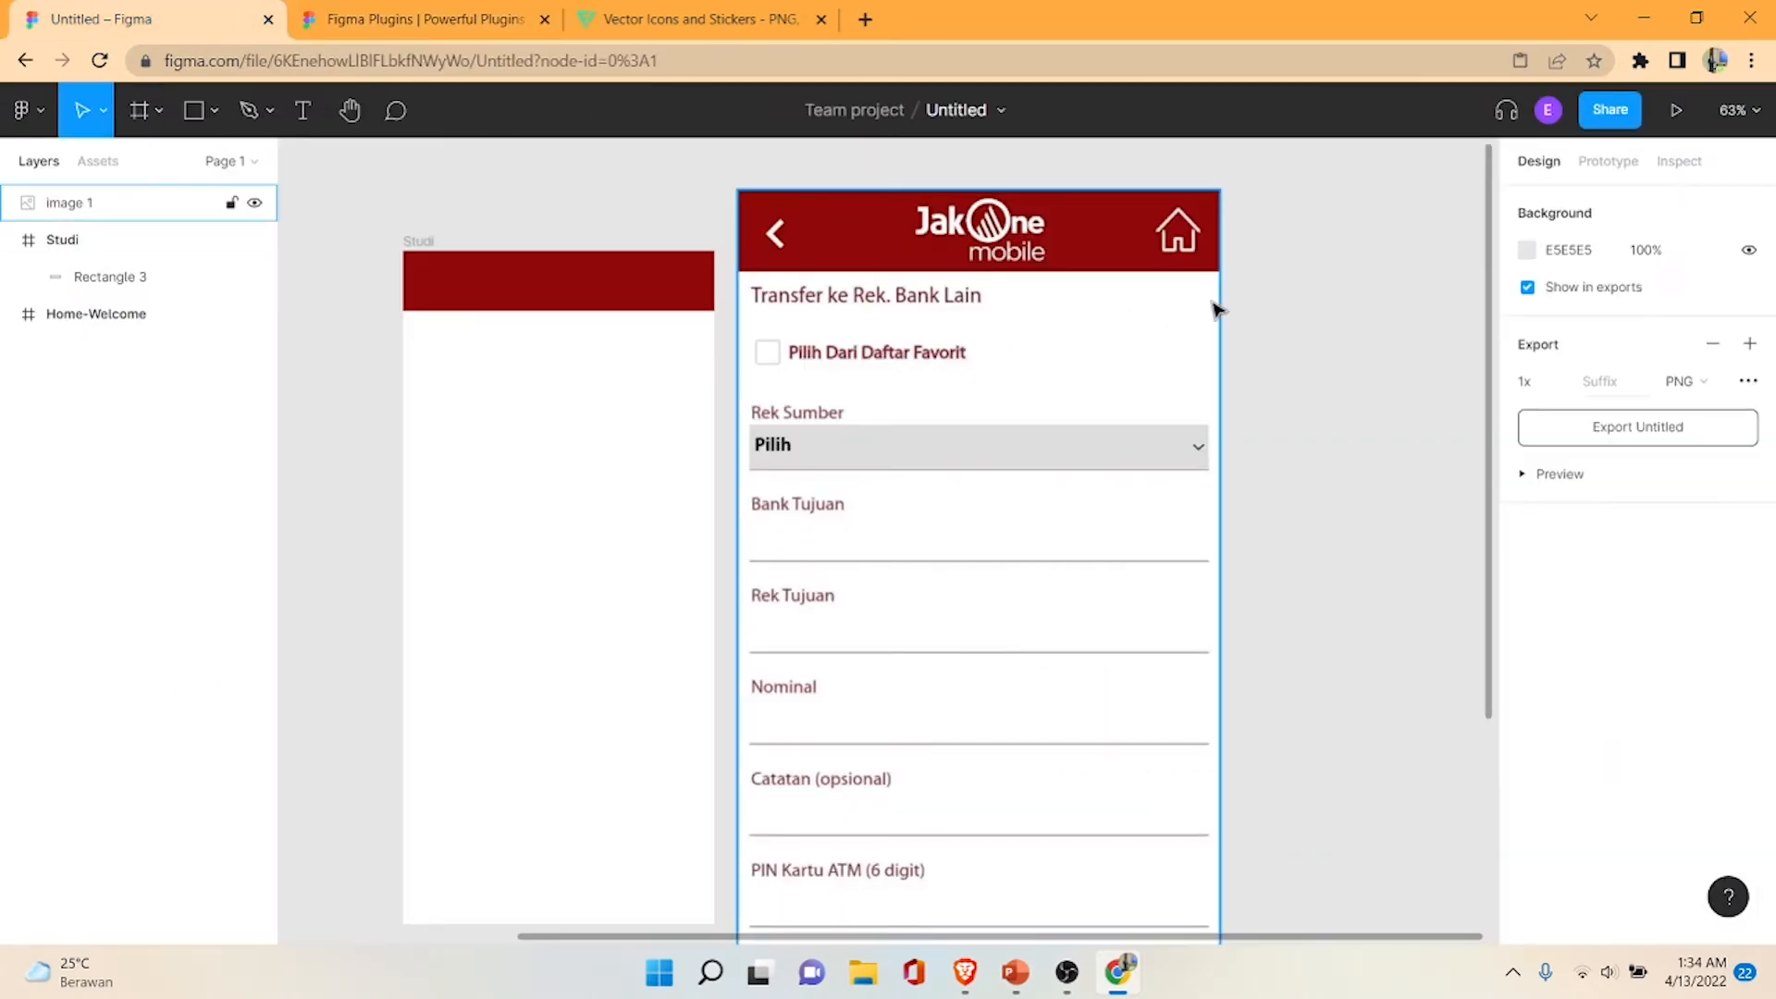
right_click(1246, 296)
mouse_move(1384, 490)
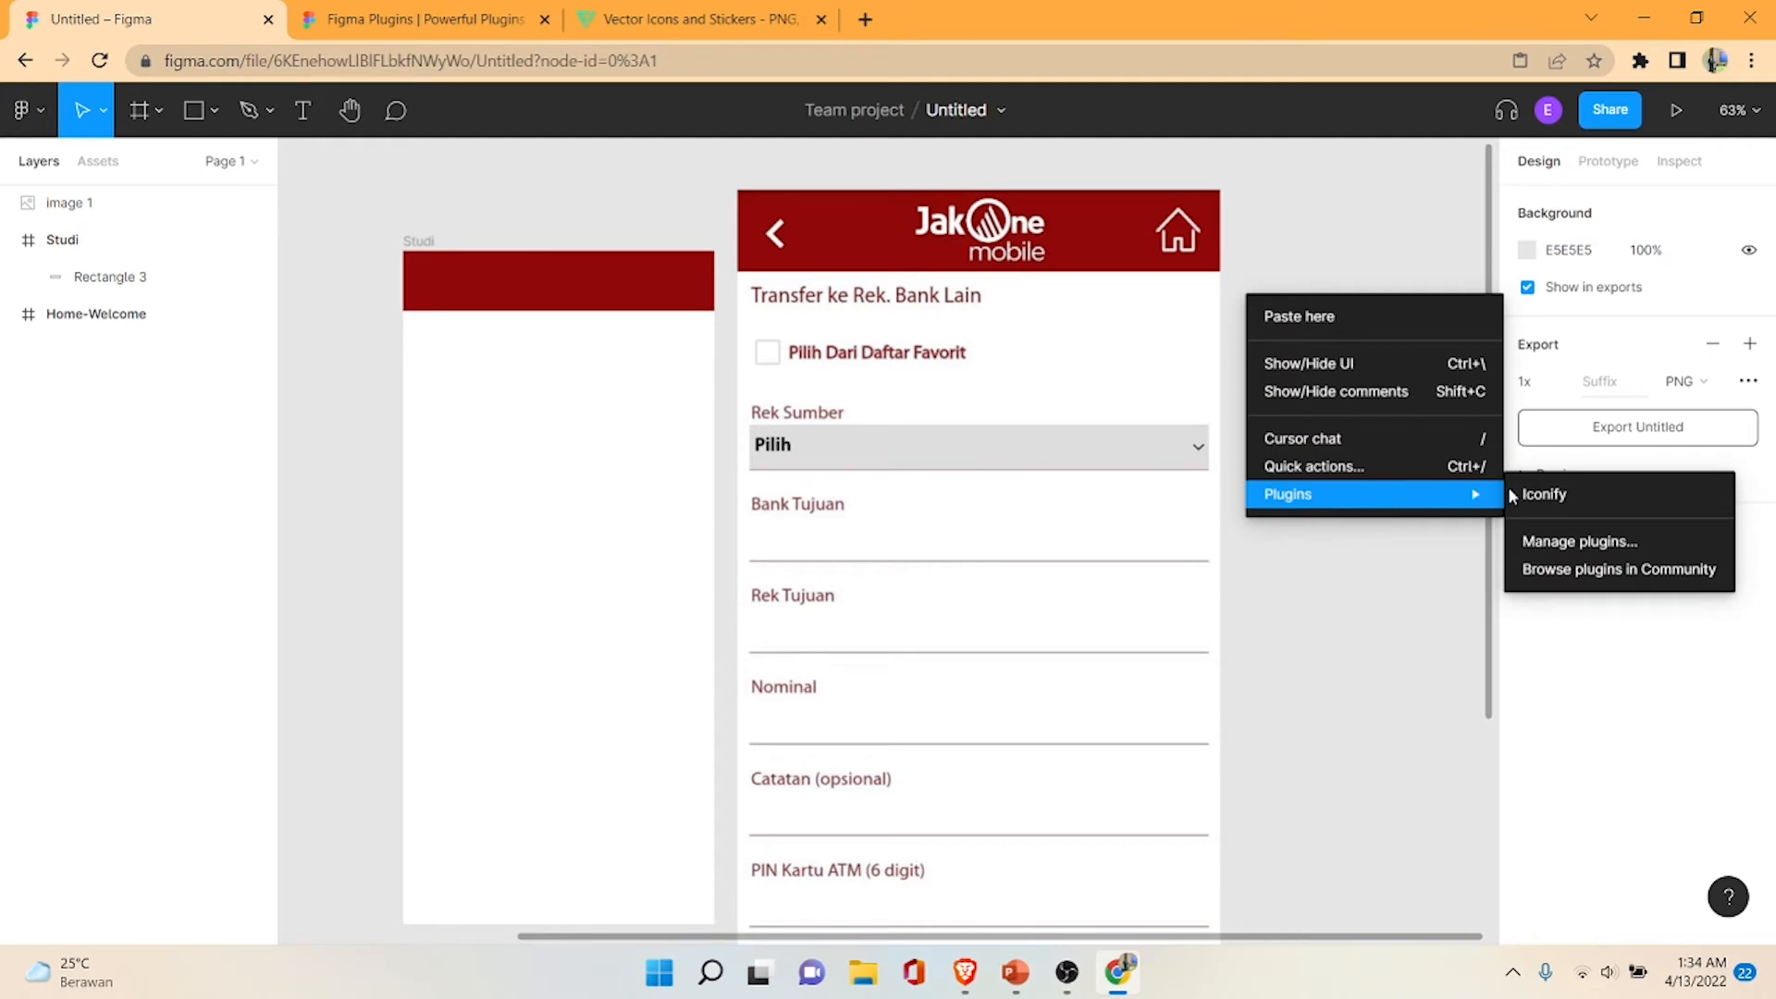
left_click(1561, 495)
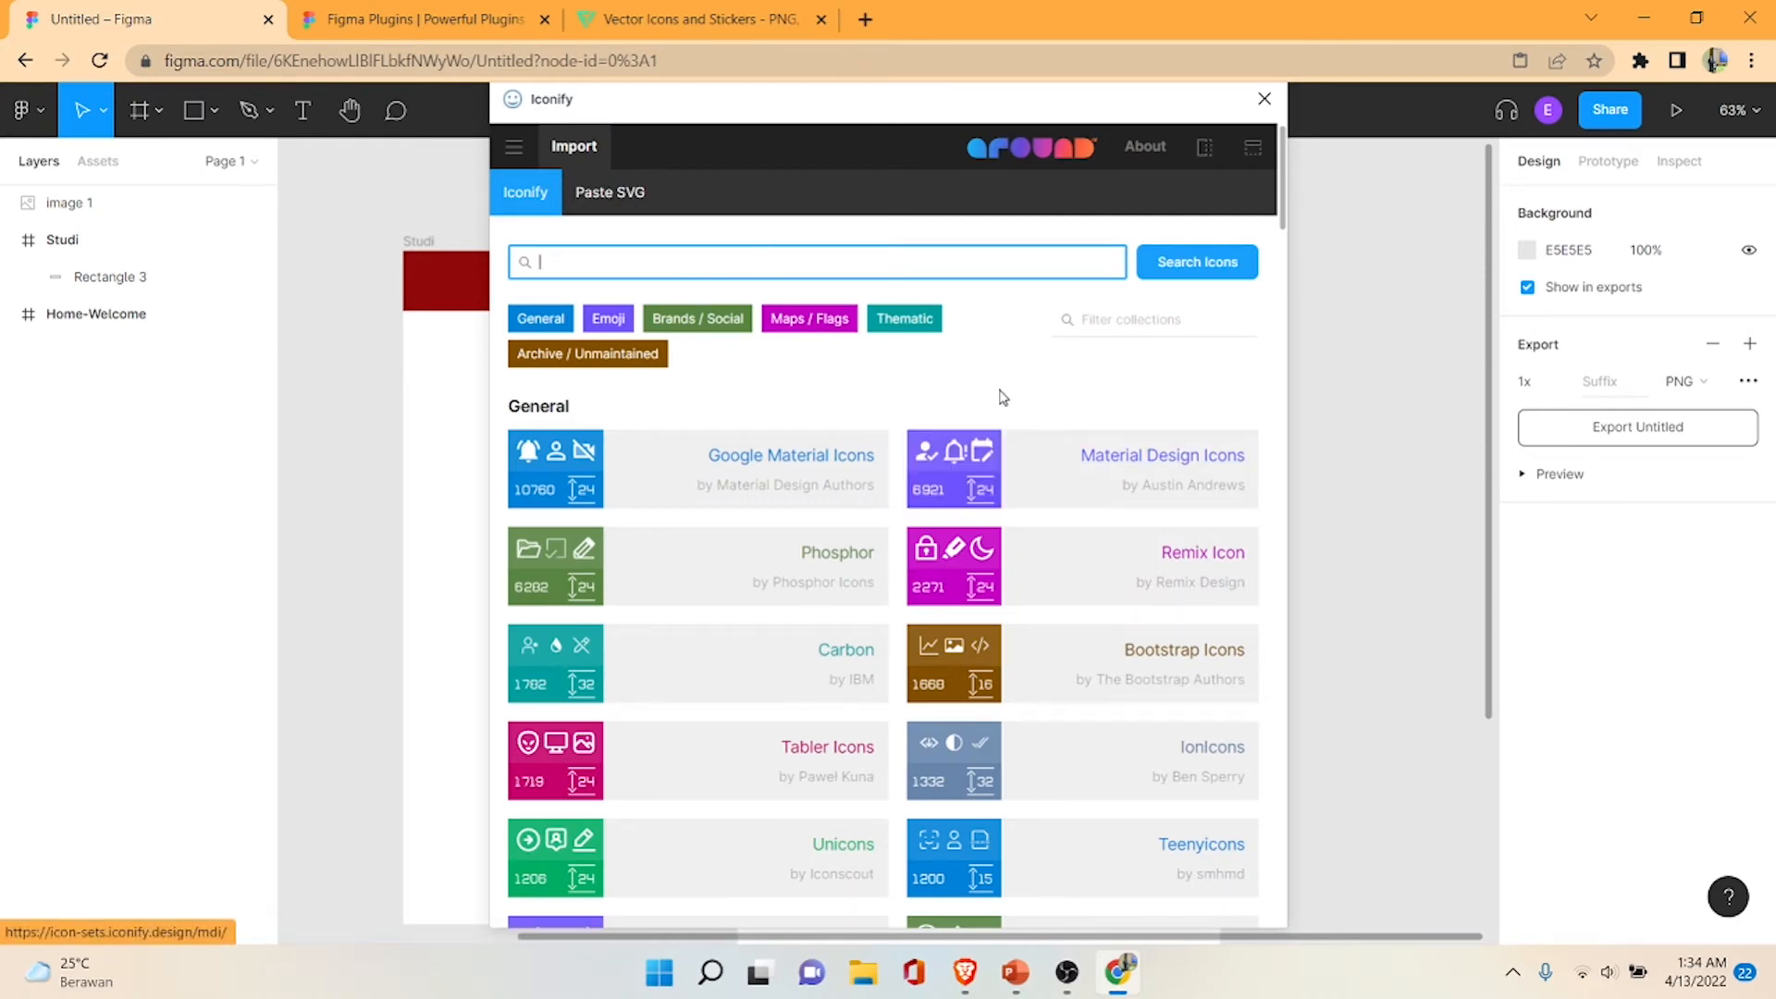
scroll(976, 375, "down", 4)
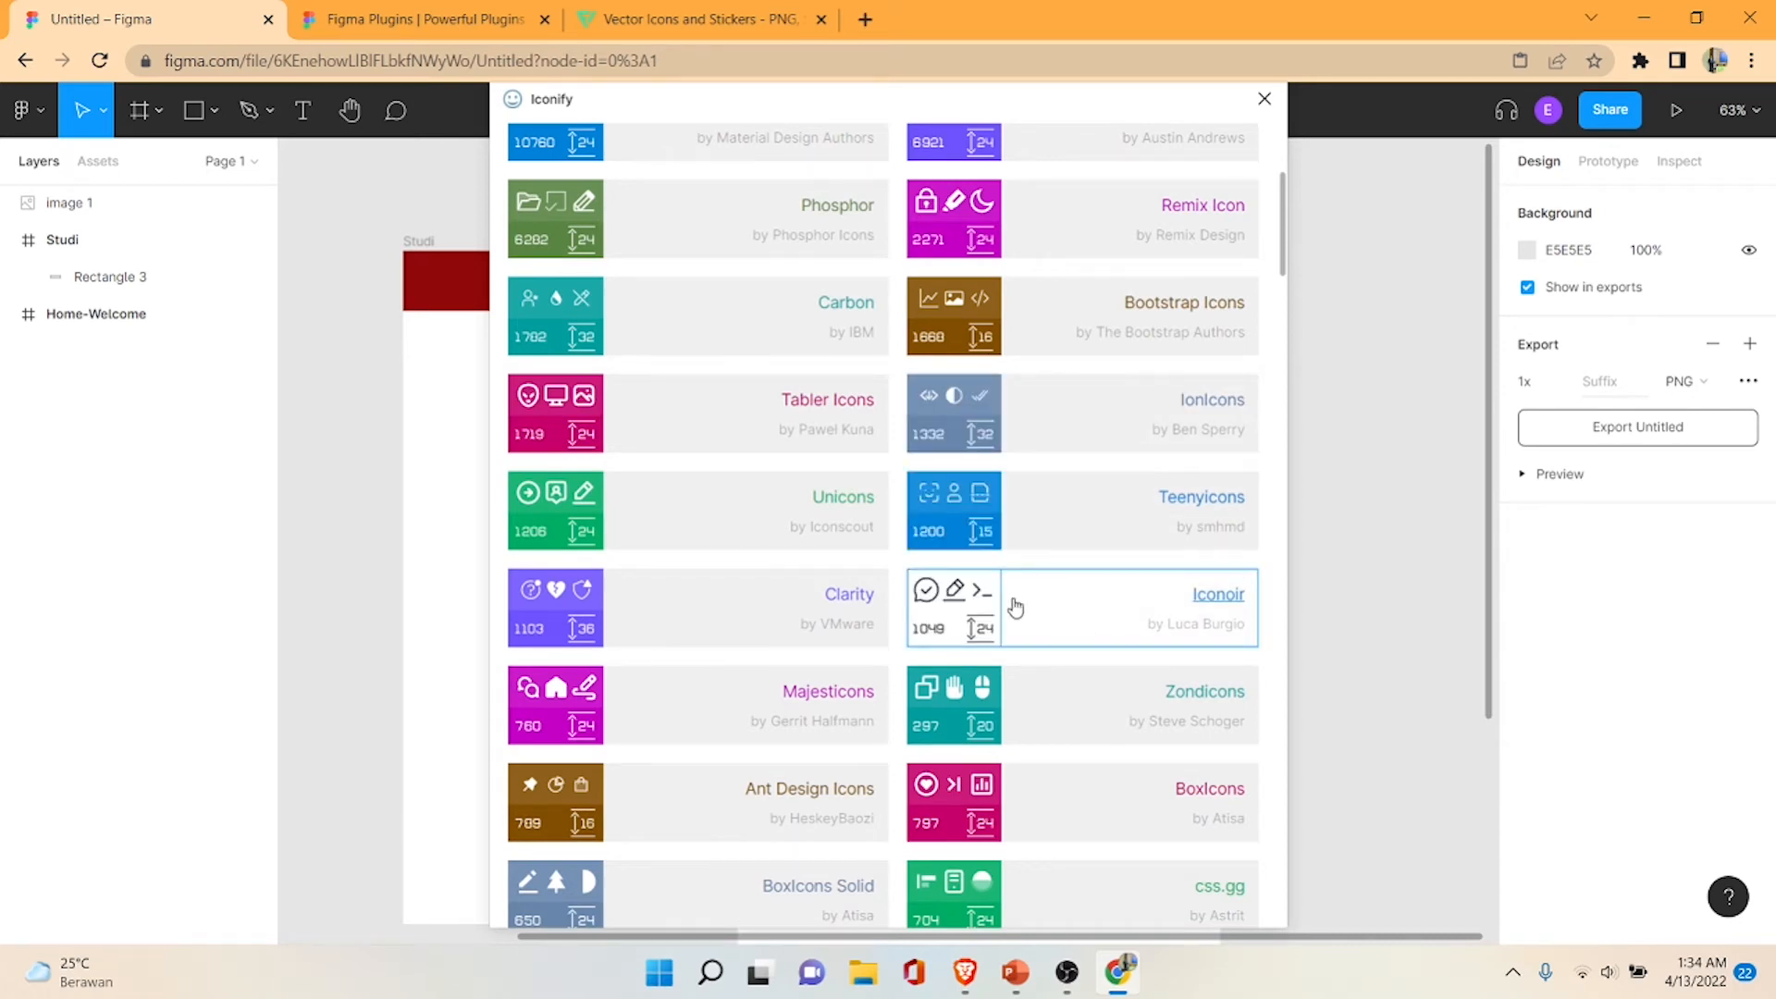
- Browse the Iconoir and Clarity collections in Iconify and import Clarity's angle-line icon in its default colour
left_click(1130, 601)
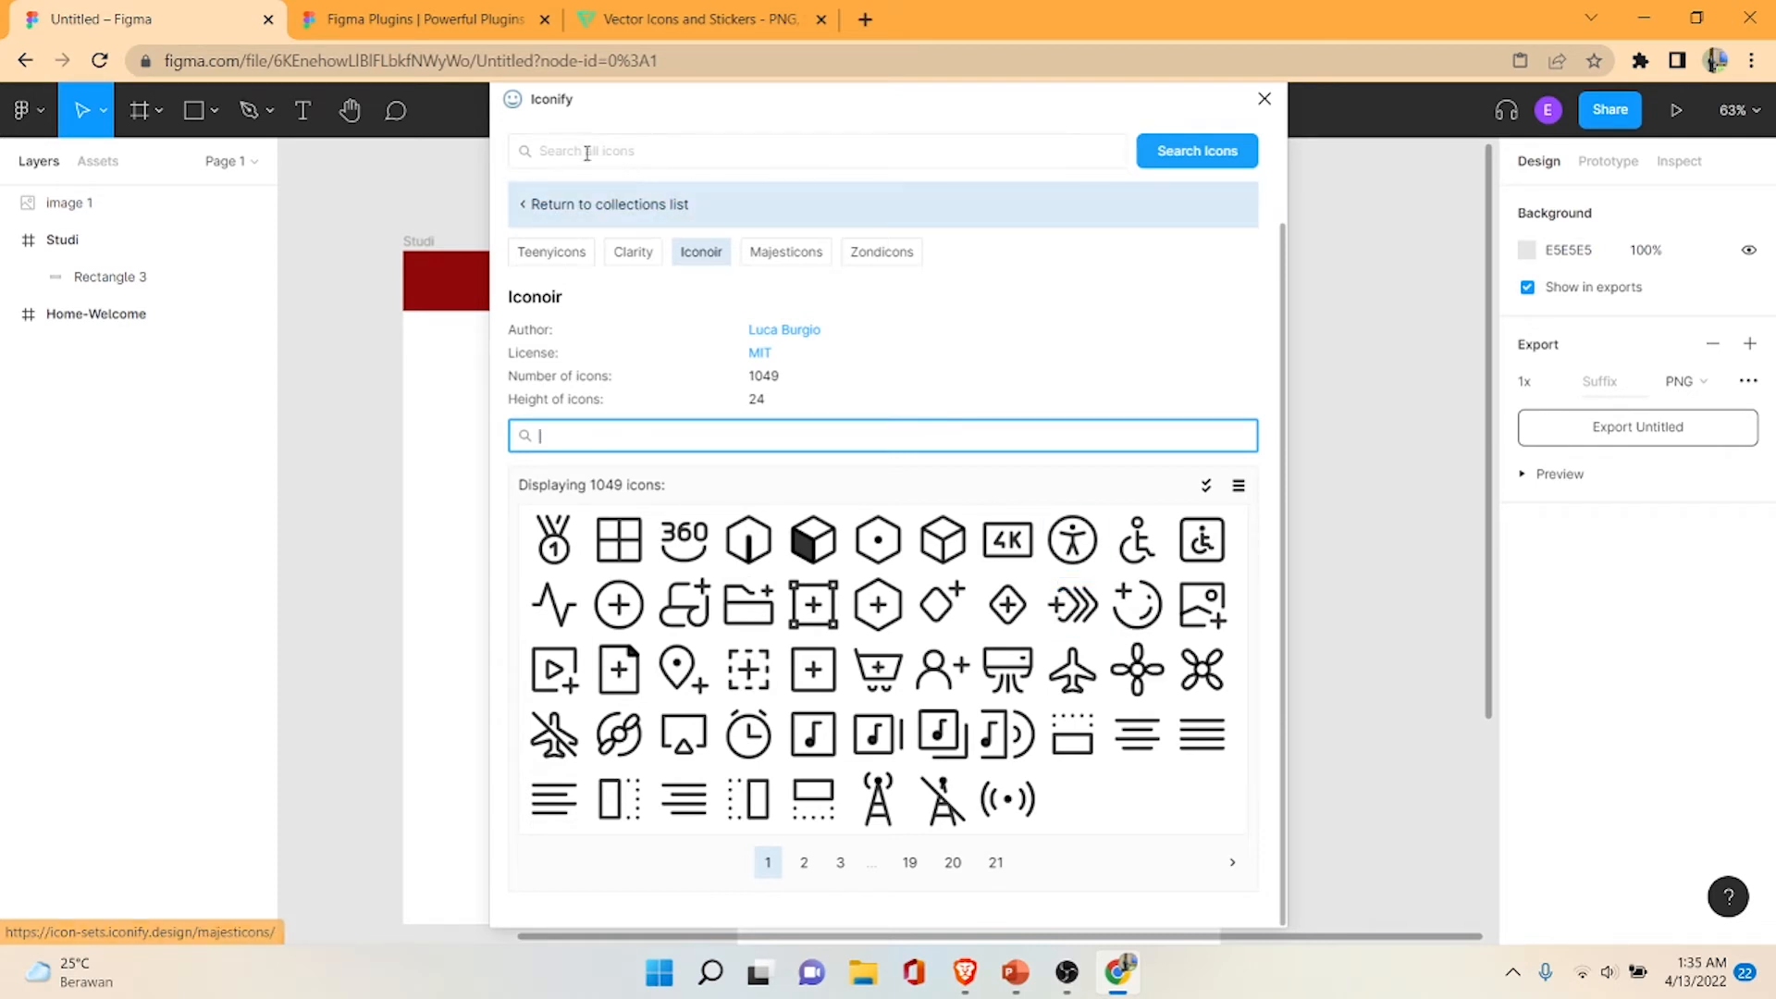
left_click(638, 259)
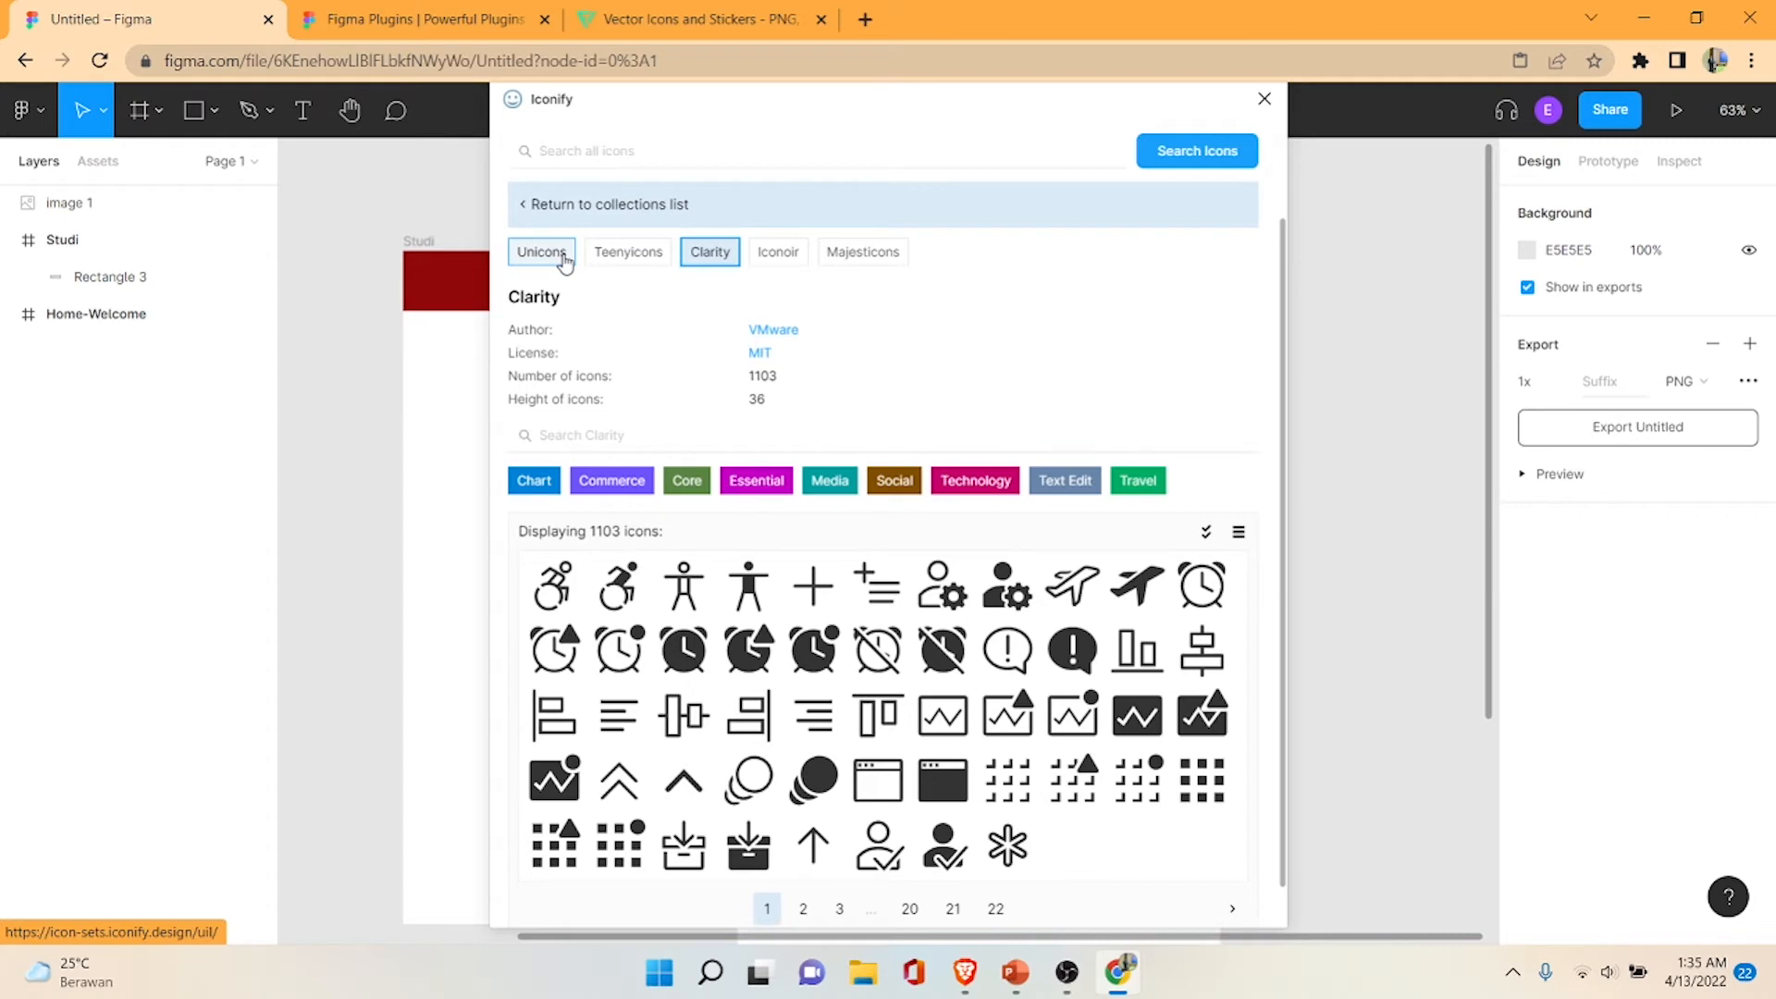
left_click(689, 788)
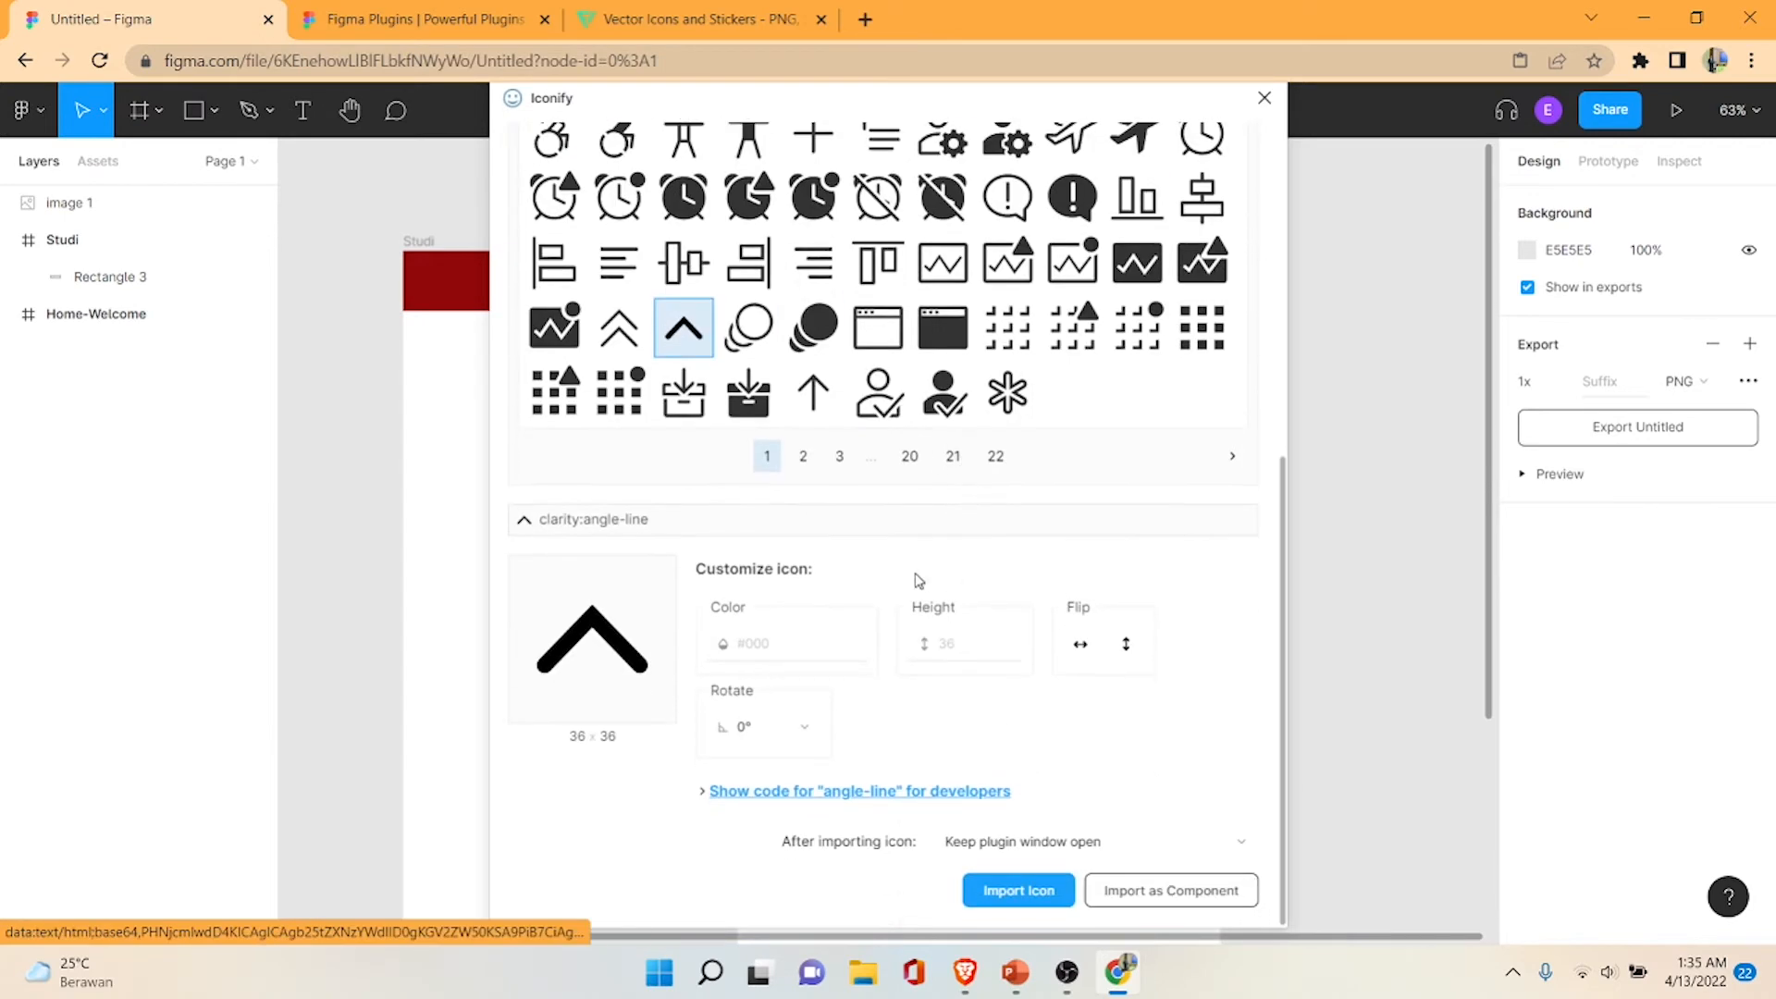
left_click(1020, 893)
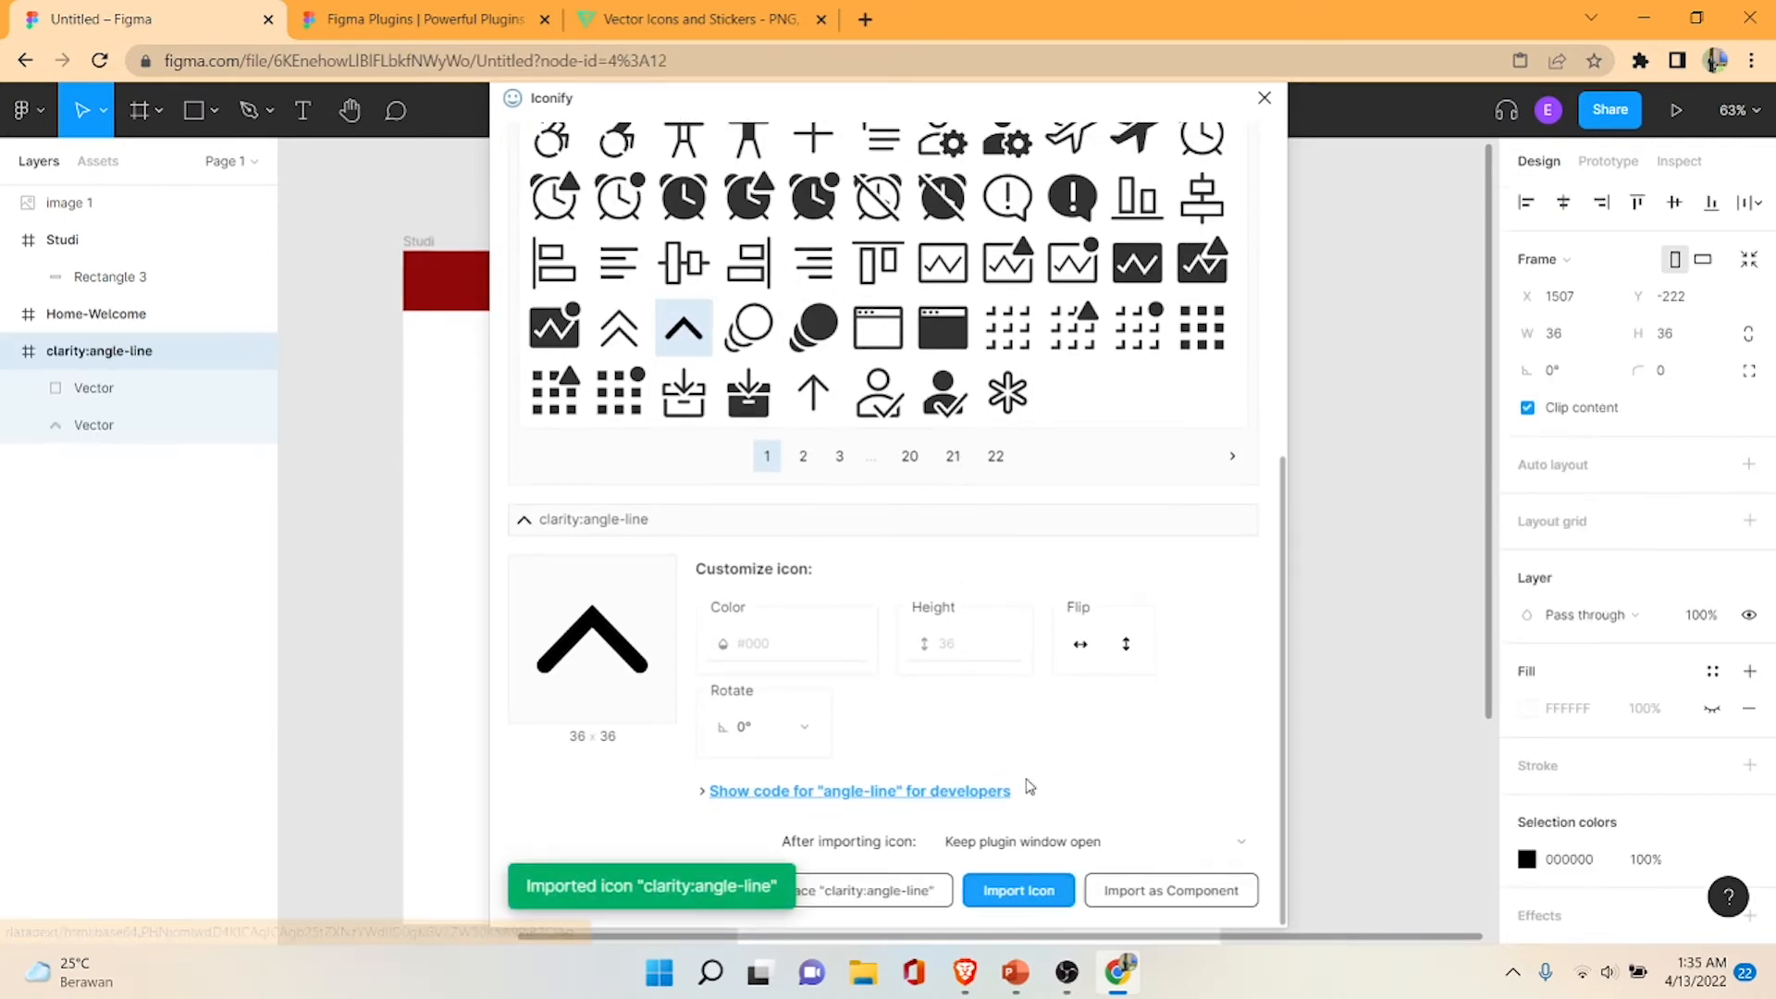
- Set the angle-line icon's colour to white (#fff) in Iconify and import it again
left_click(745, 647)
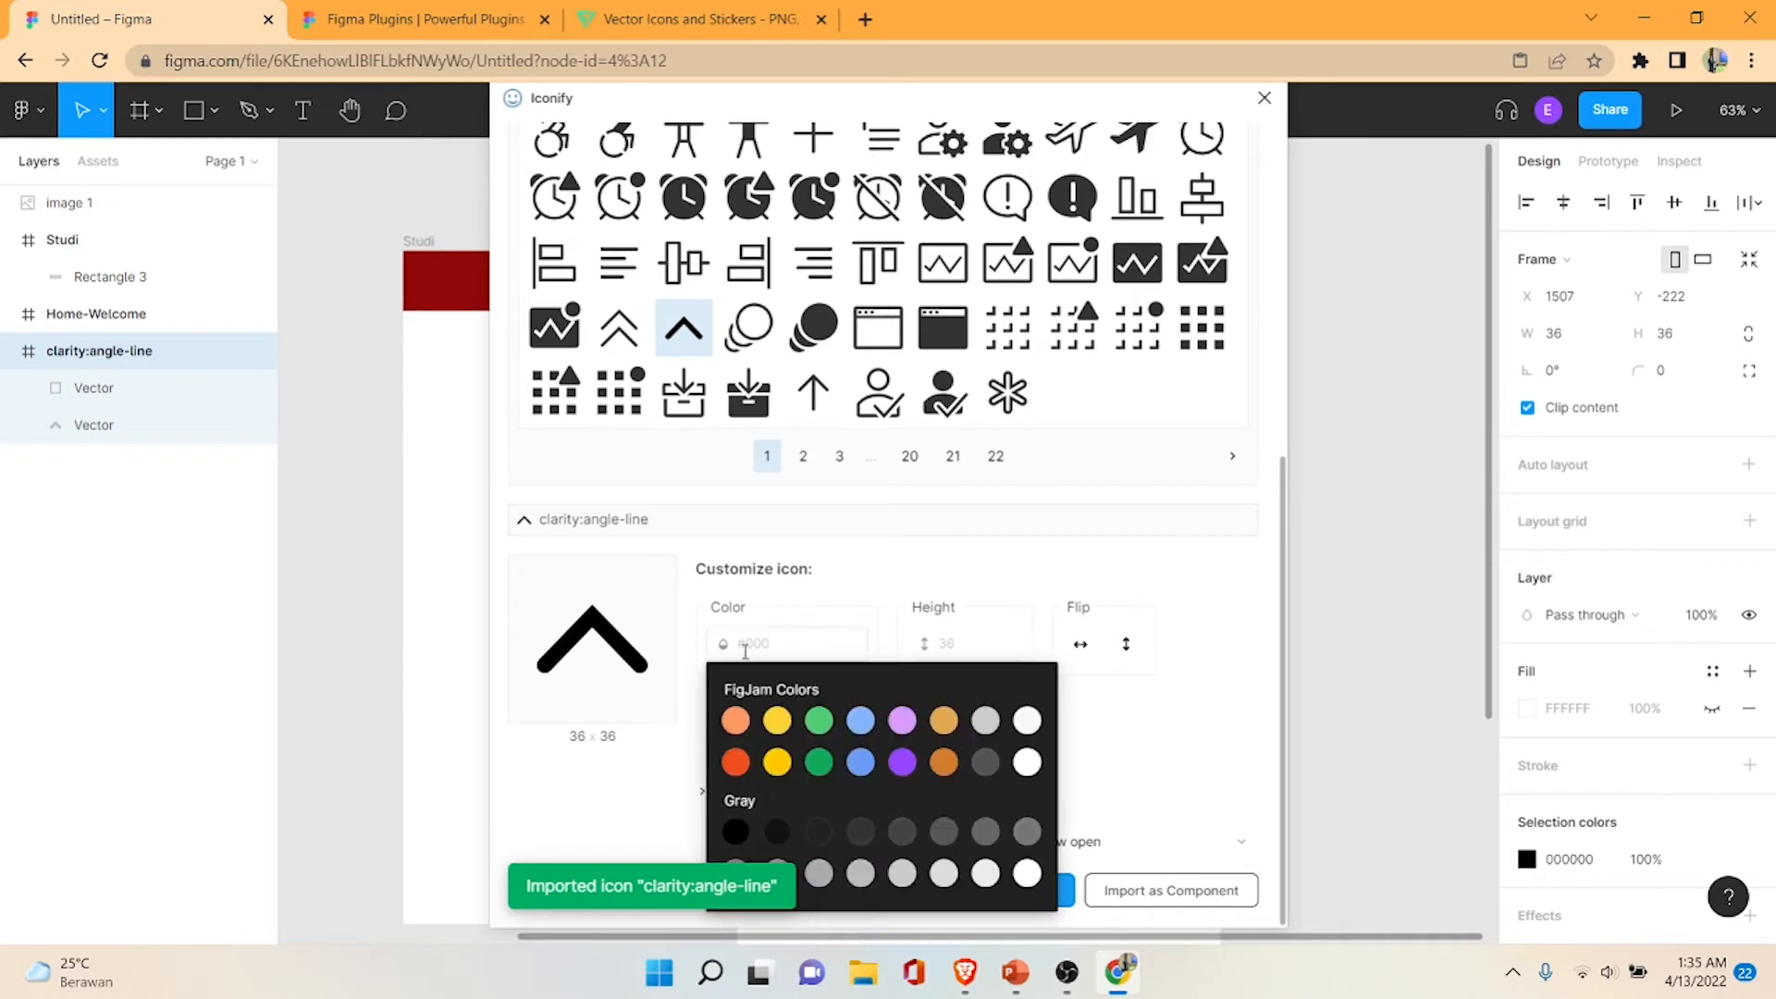
left_click(636, 672)
left_click(744, 680)
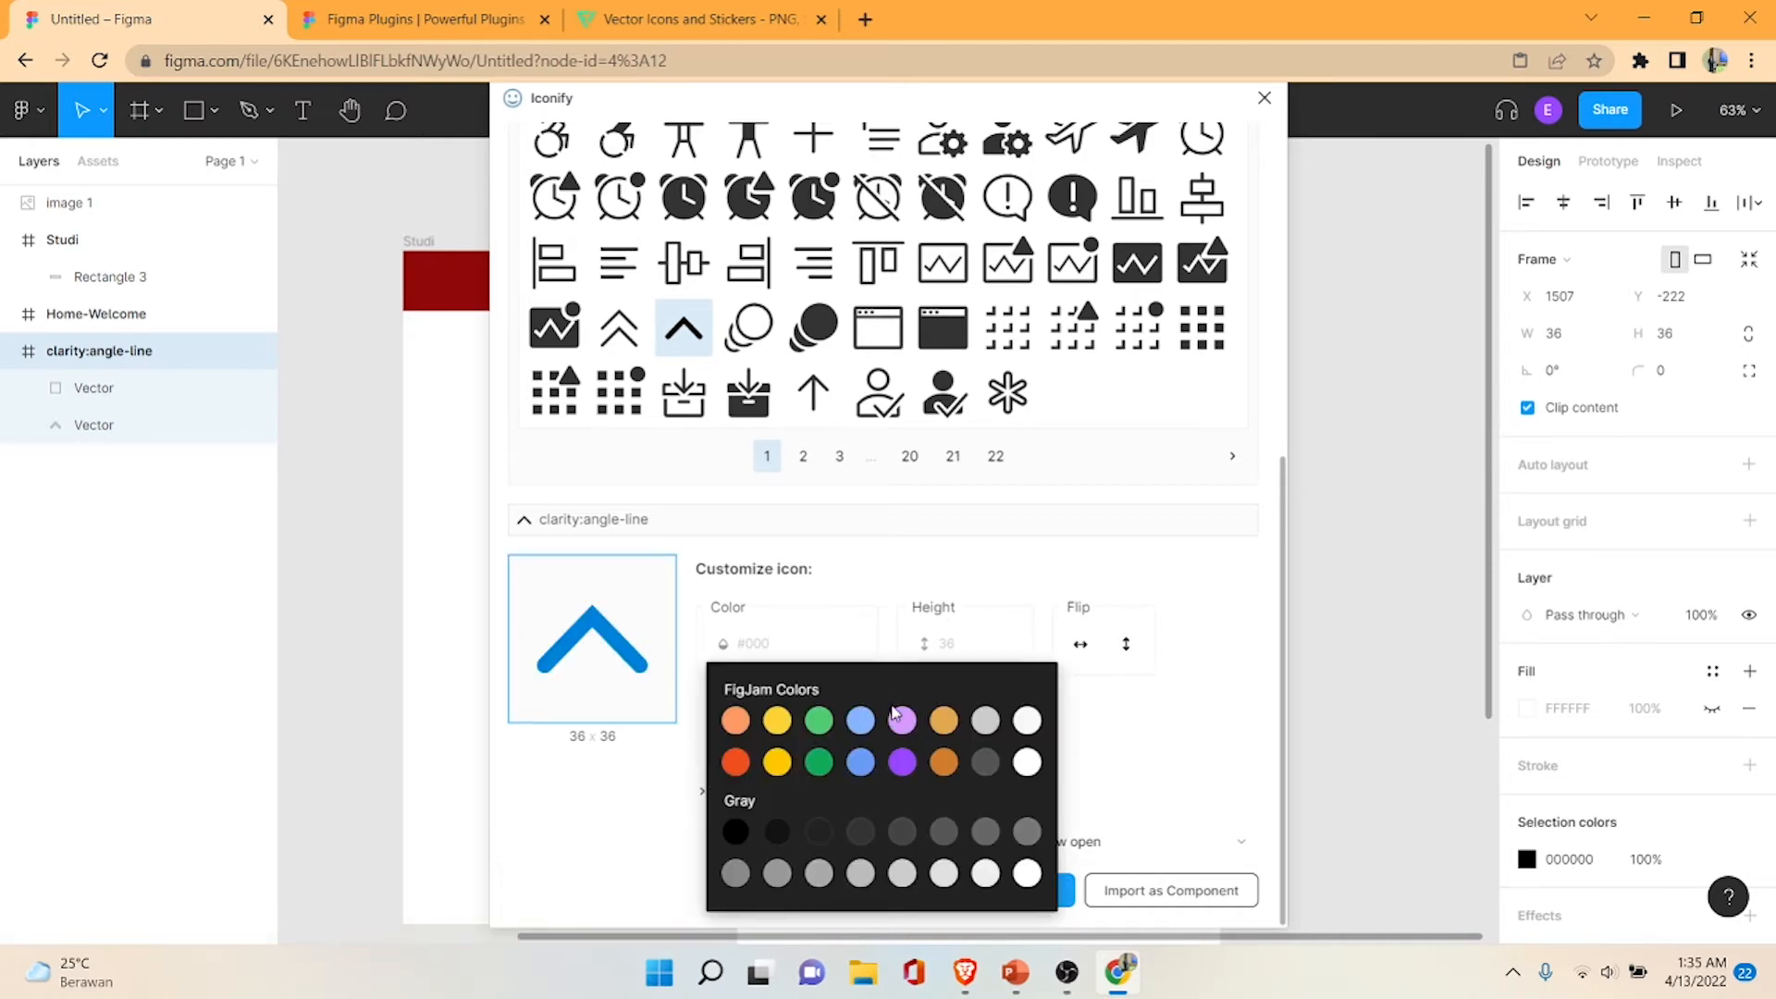
left_click(1026, 721)
left_click(1029, 724)
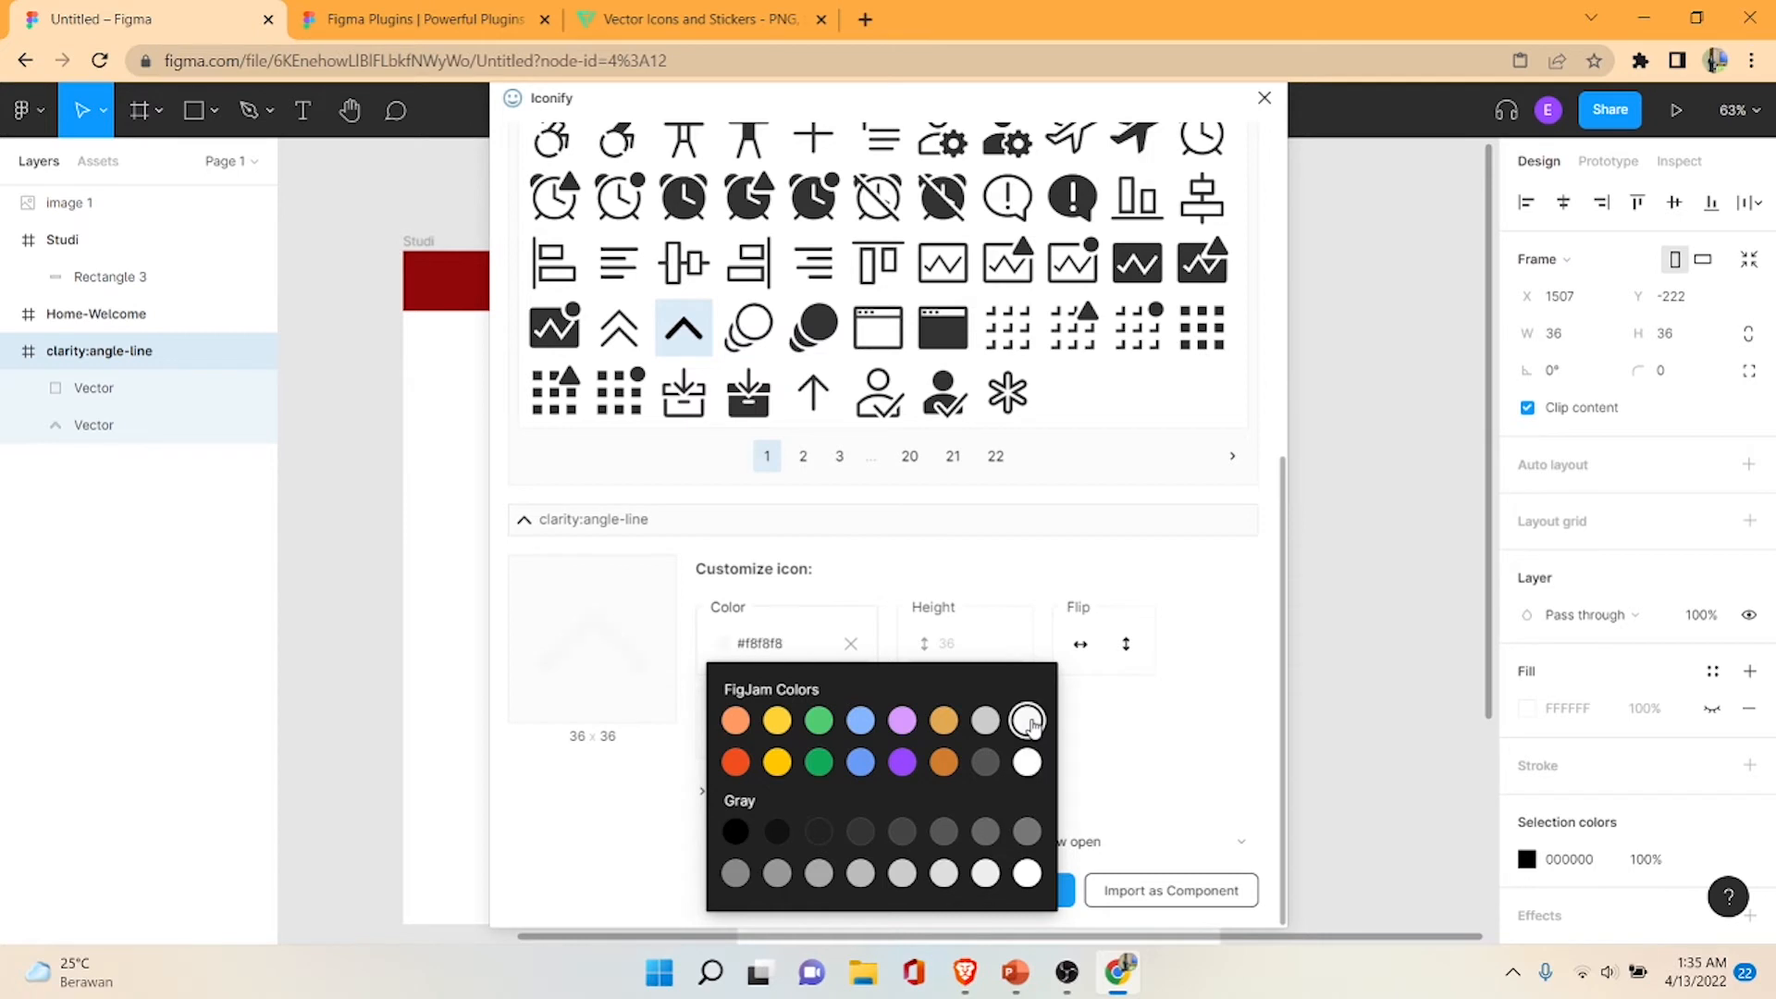
left_click(1027, 873)
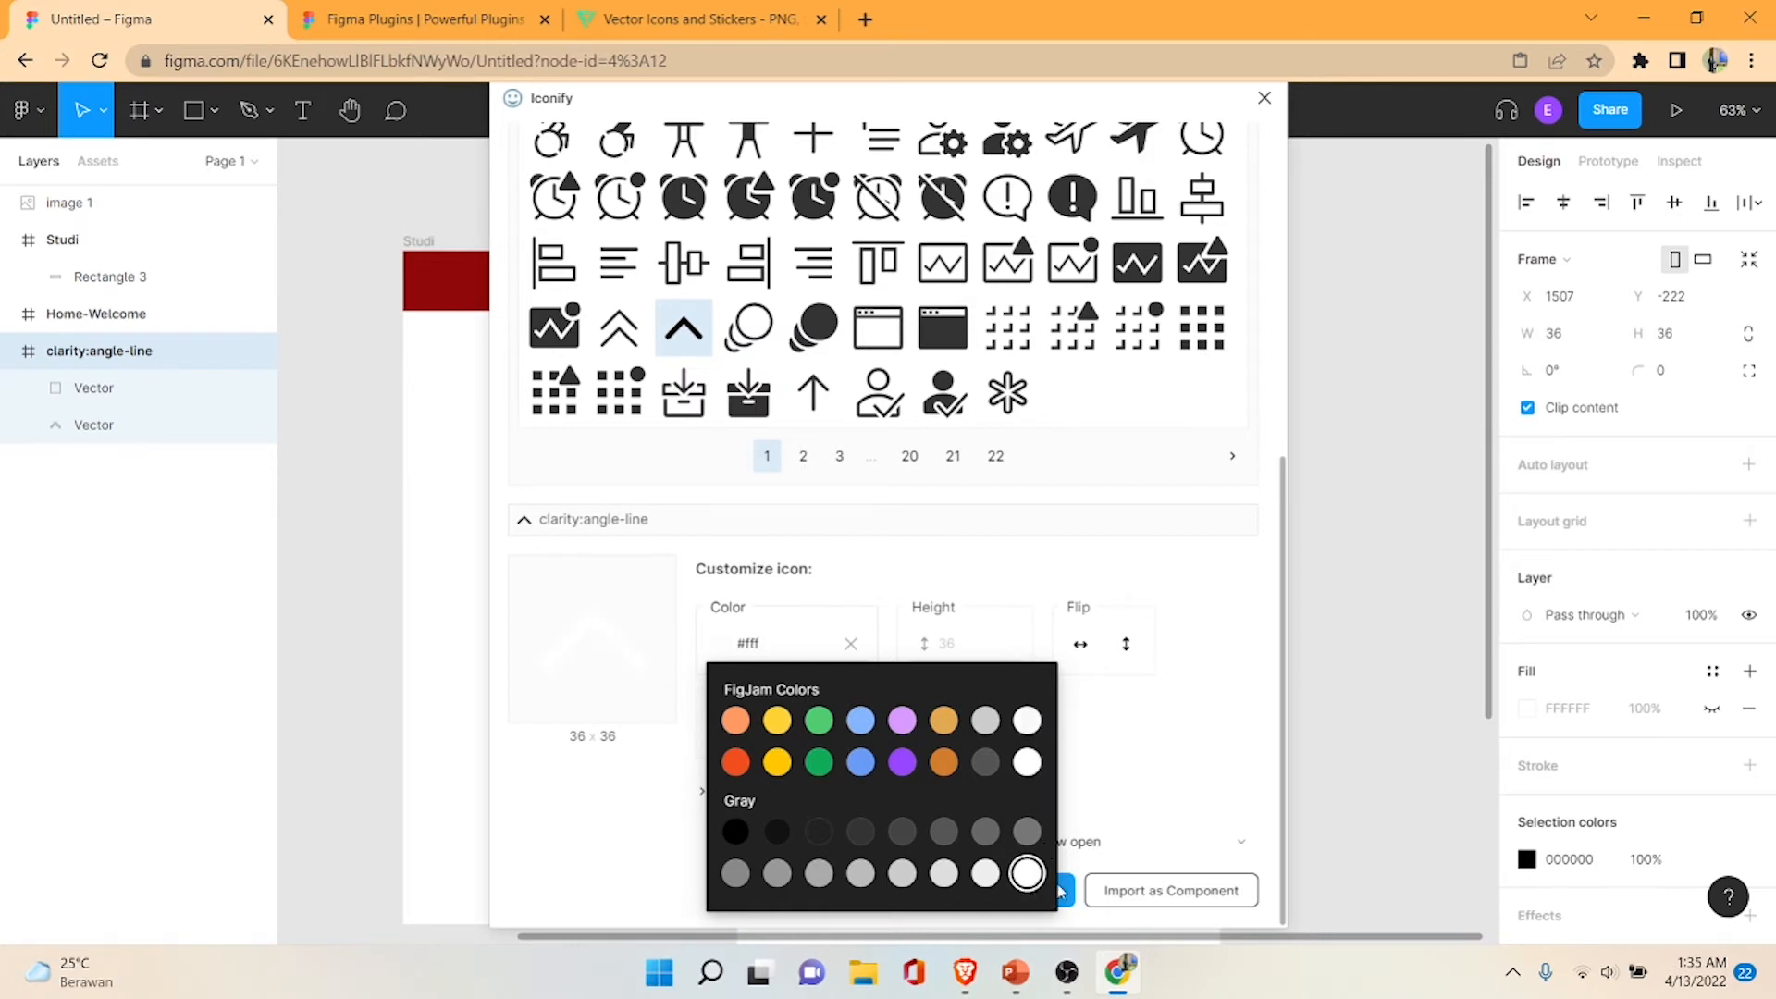
left_click(1141, 860)
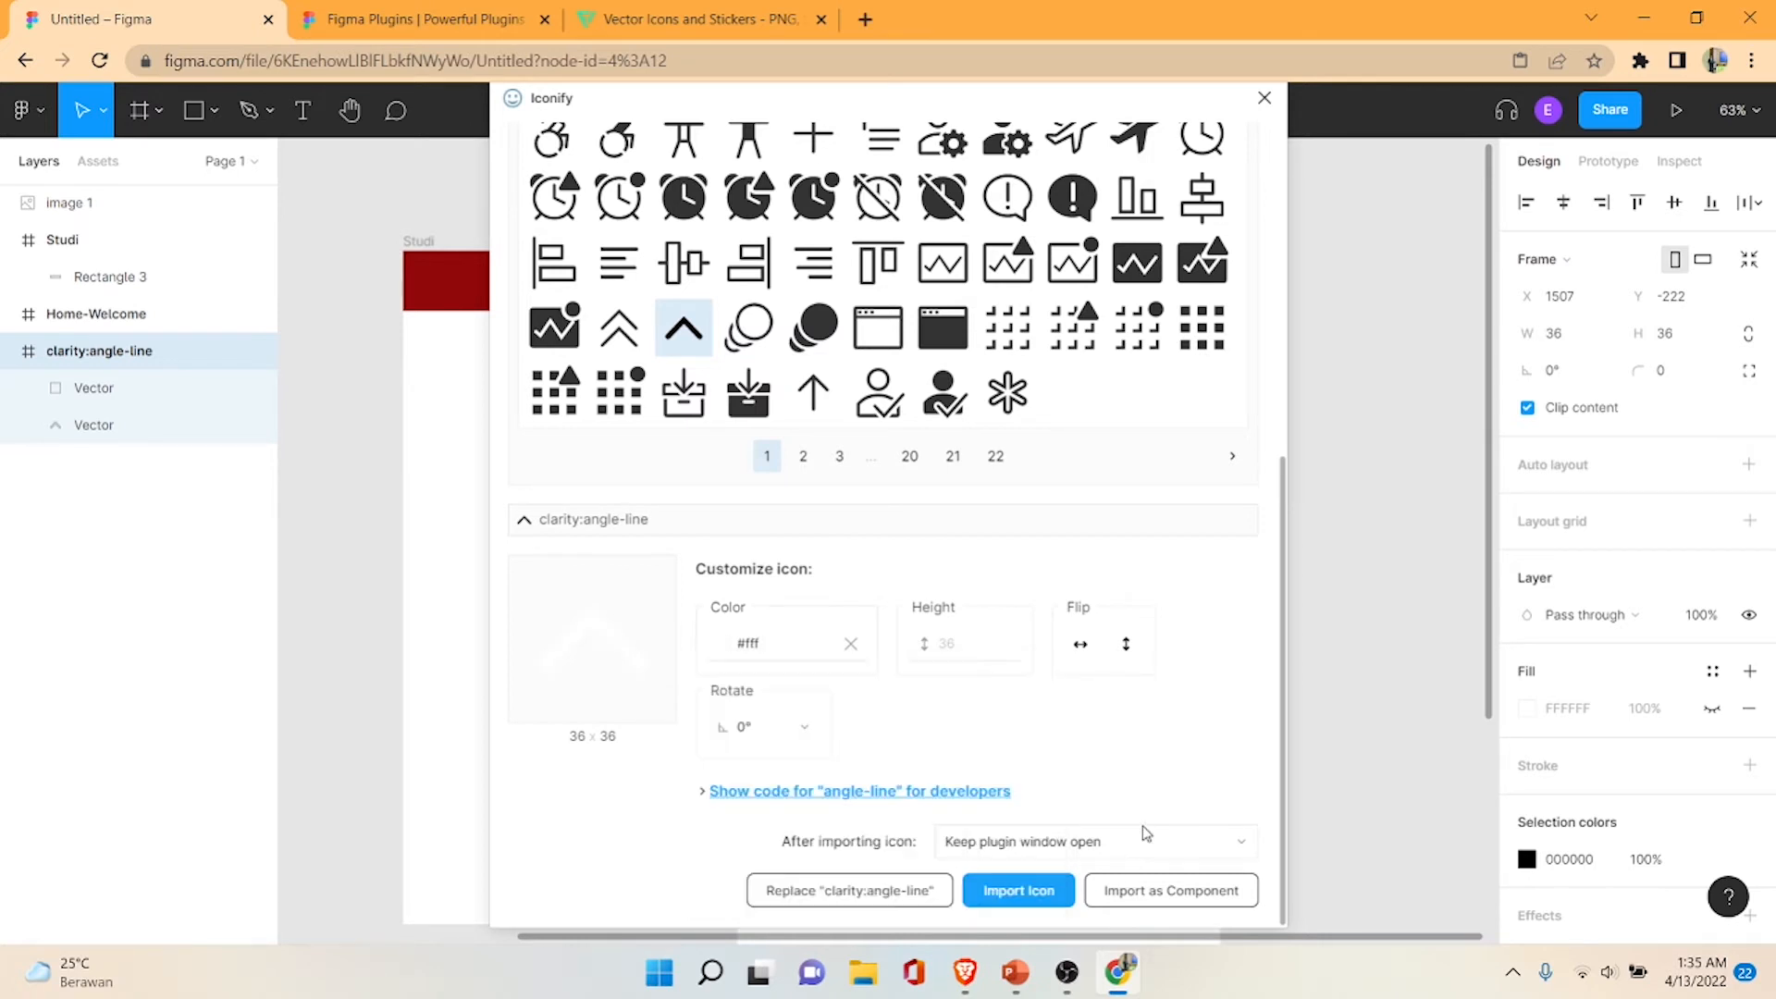
left_click(1048, 897)
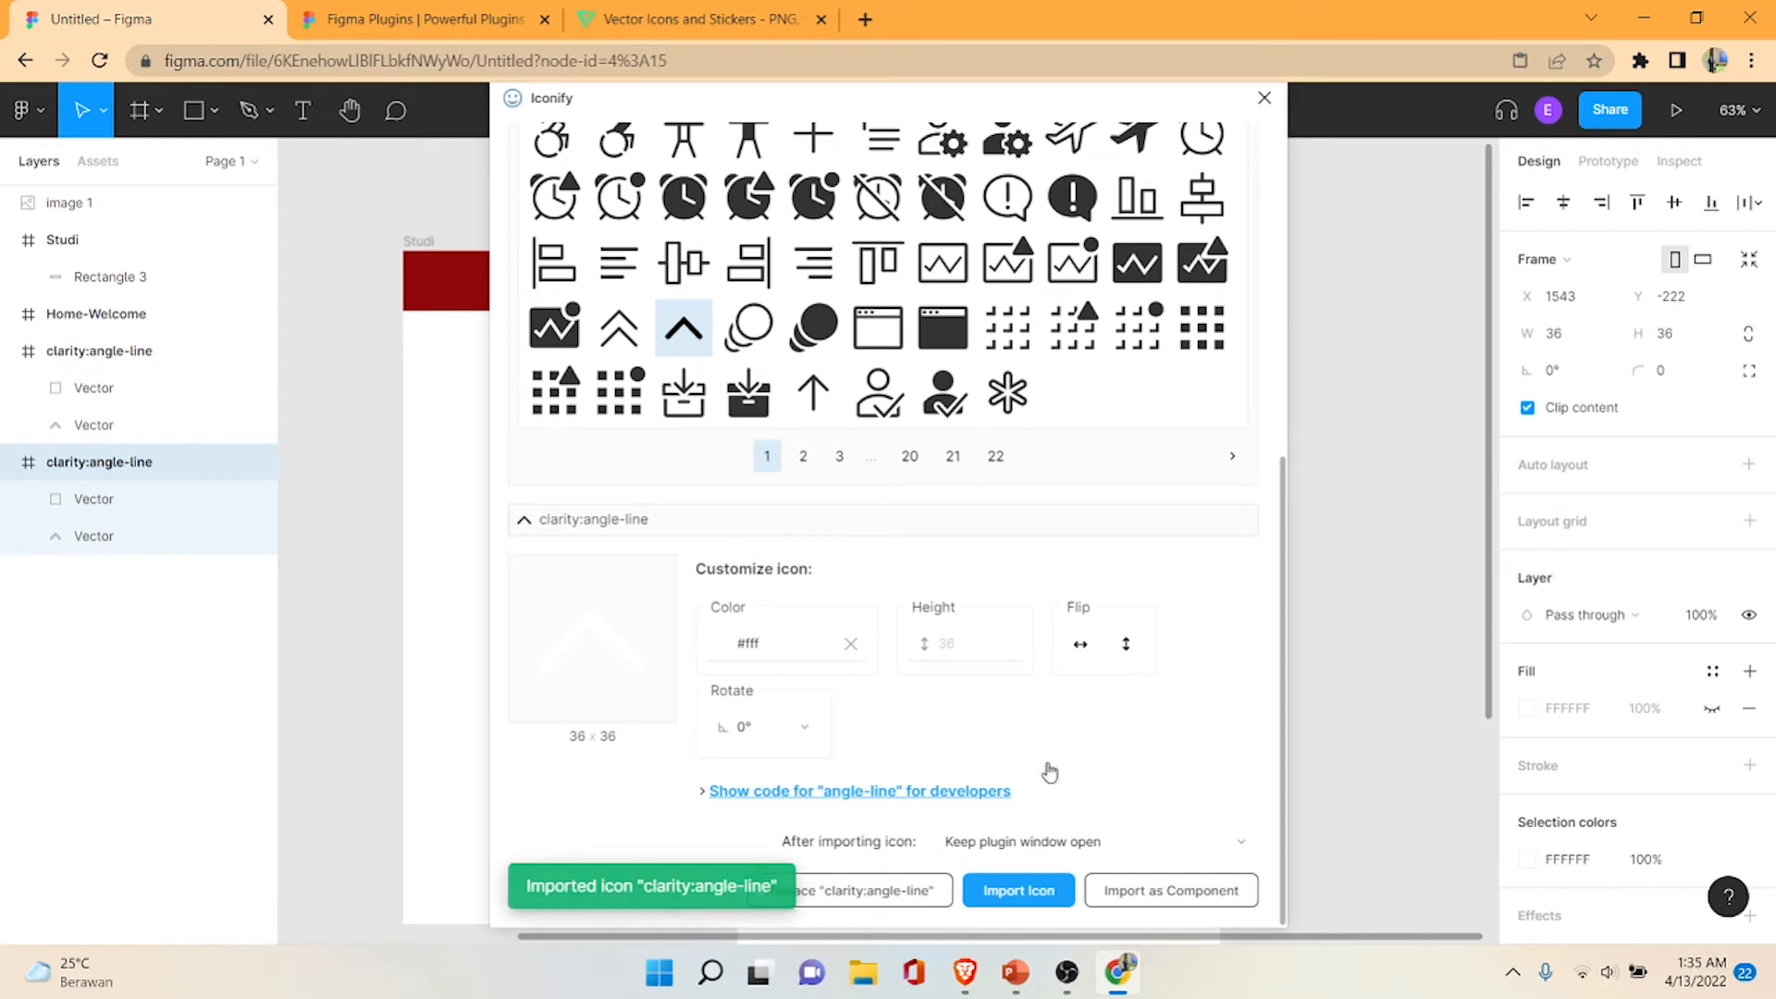
- Move the white chevron icon into the Studi frame's red header bar and delete the black chevron's arrow vector
left_click(1264, 104)
left_click_drag(1258, 539, 544, 300)
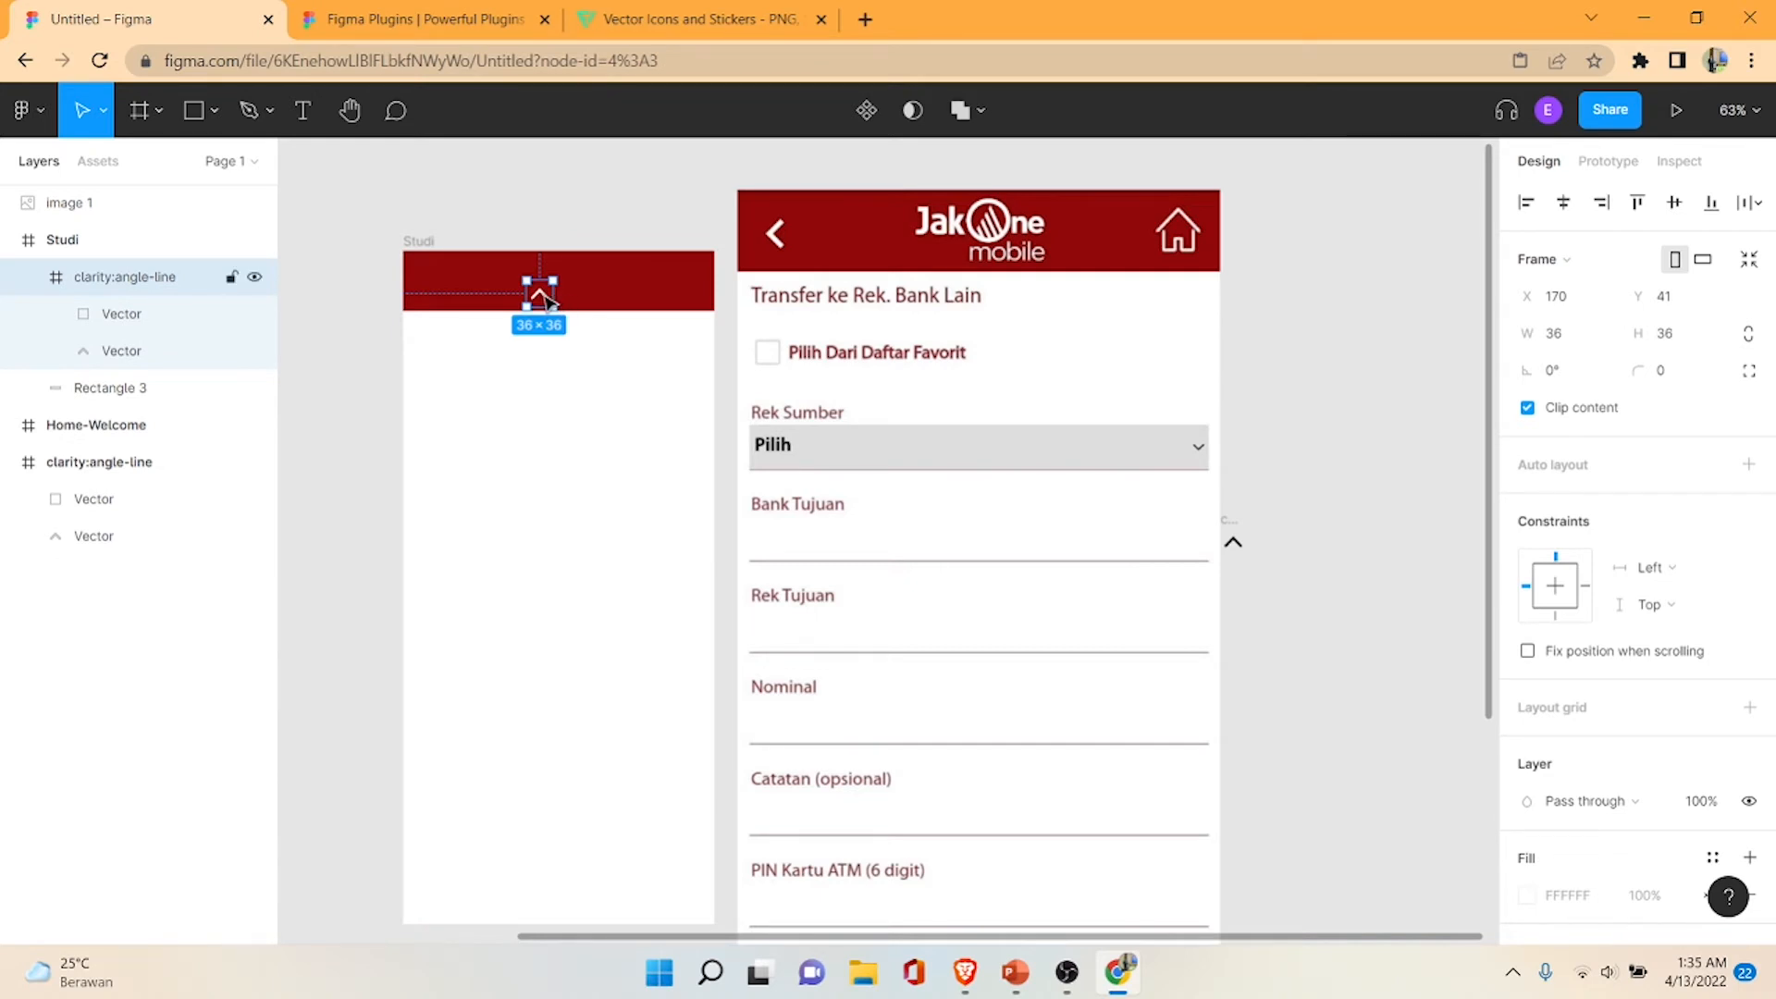
double_click(547, 300)
double_click(547, 300)
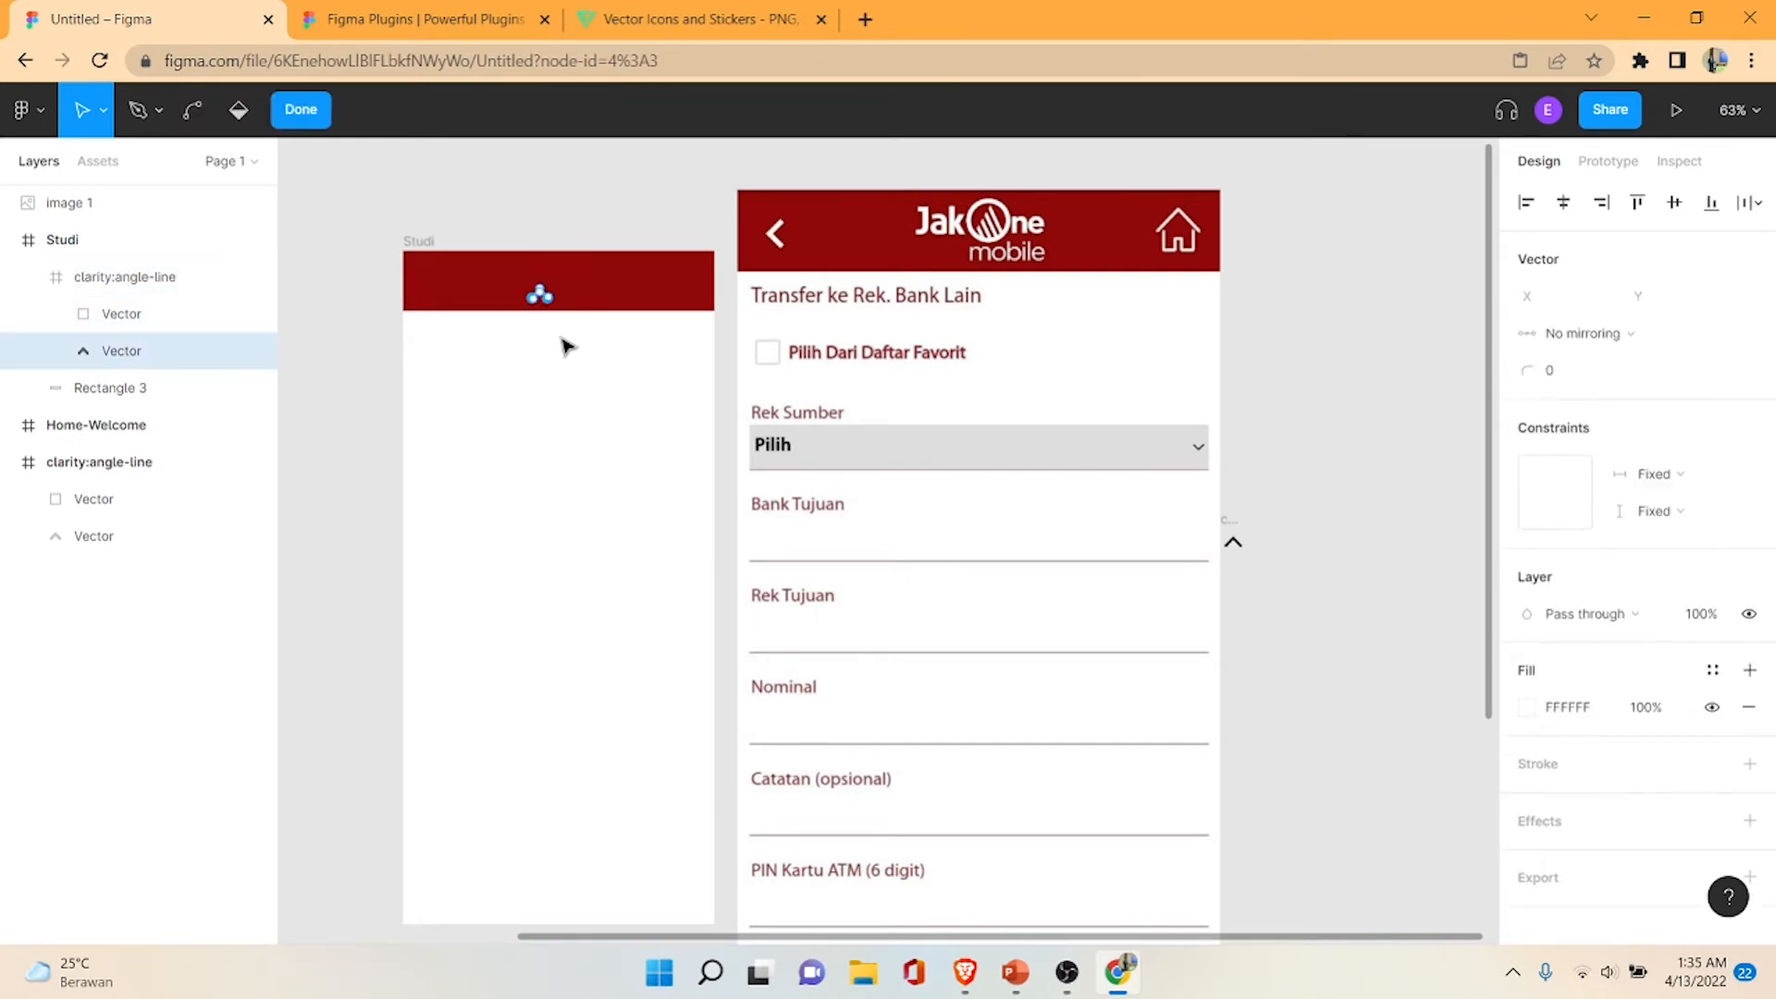
left_click(565, 368)
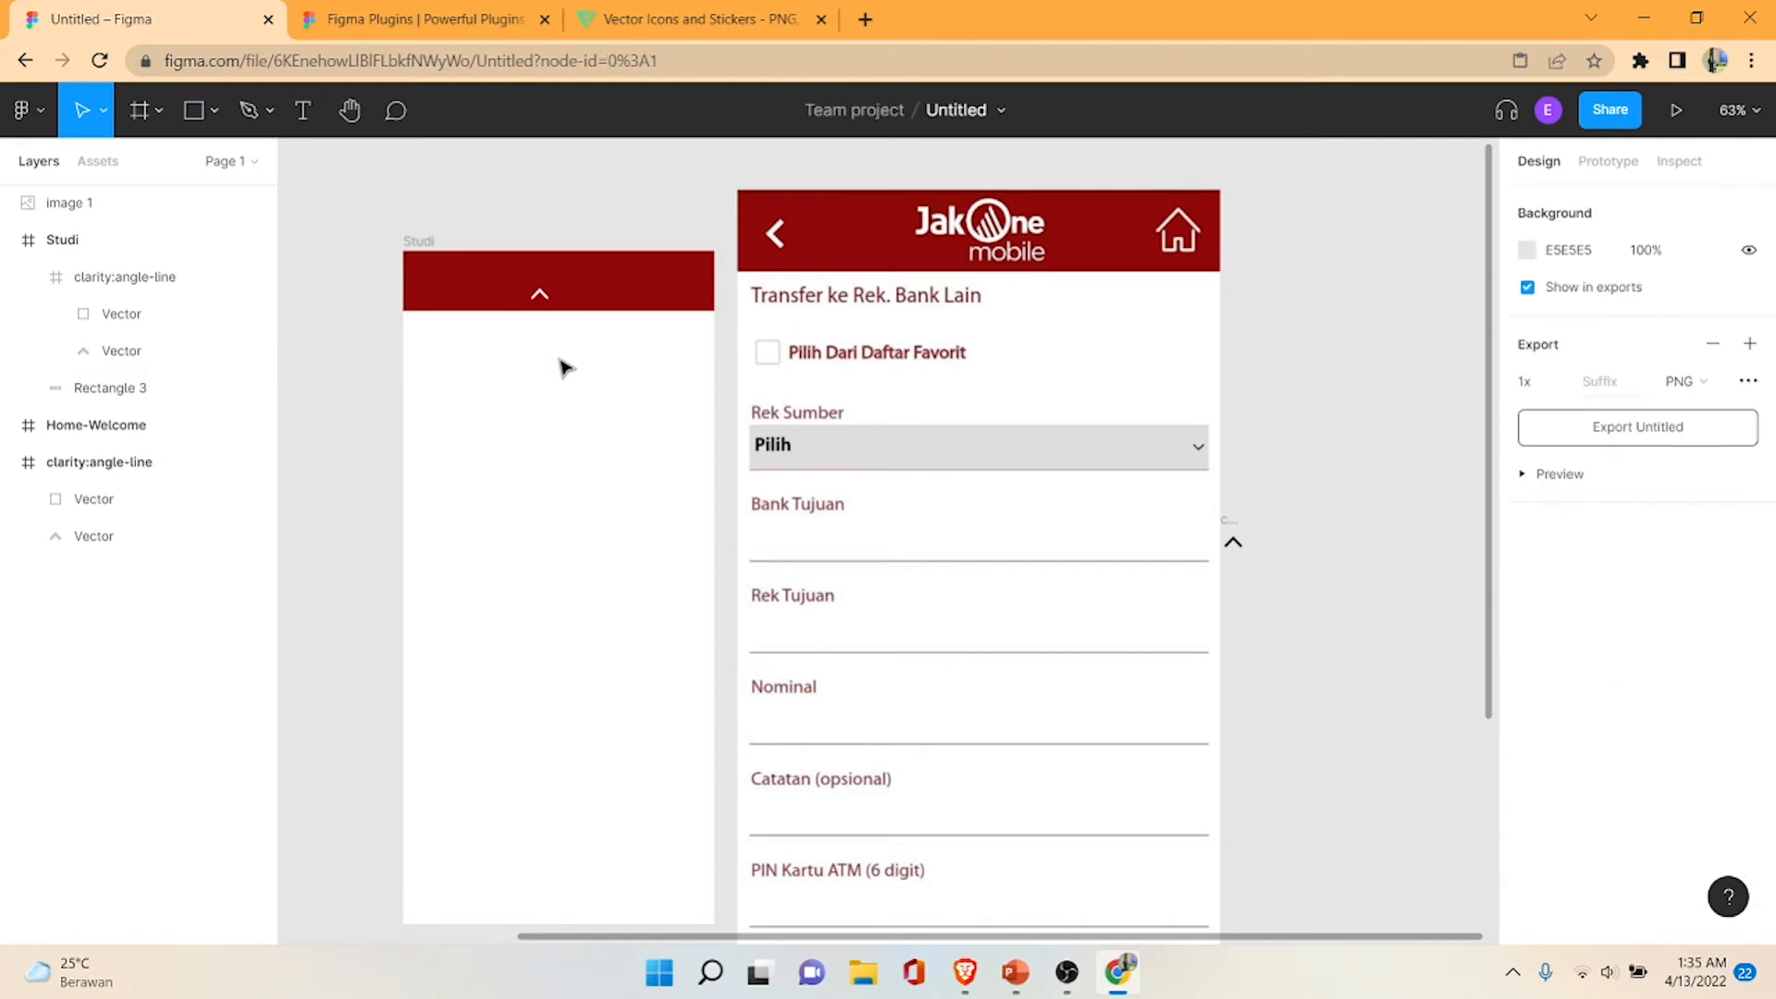
left_click(1235, 543, "ctrl")
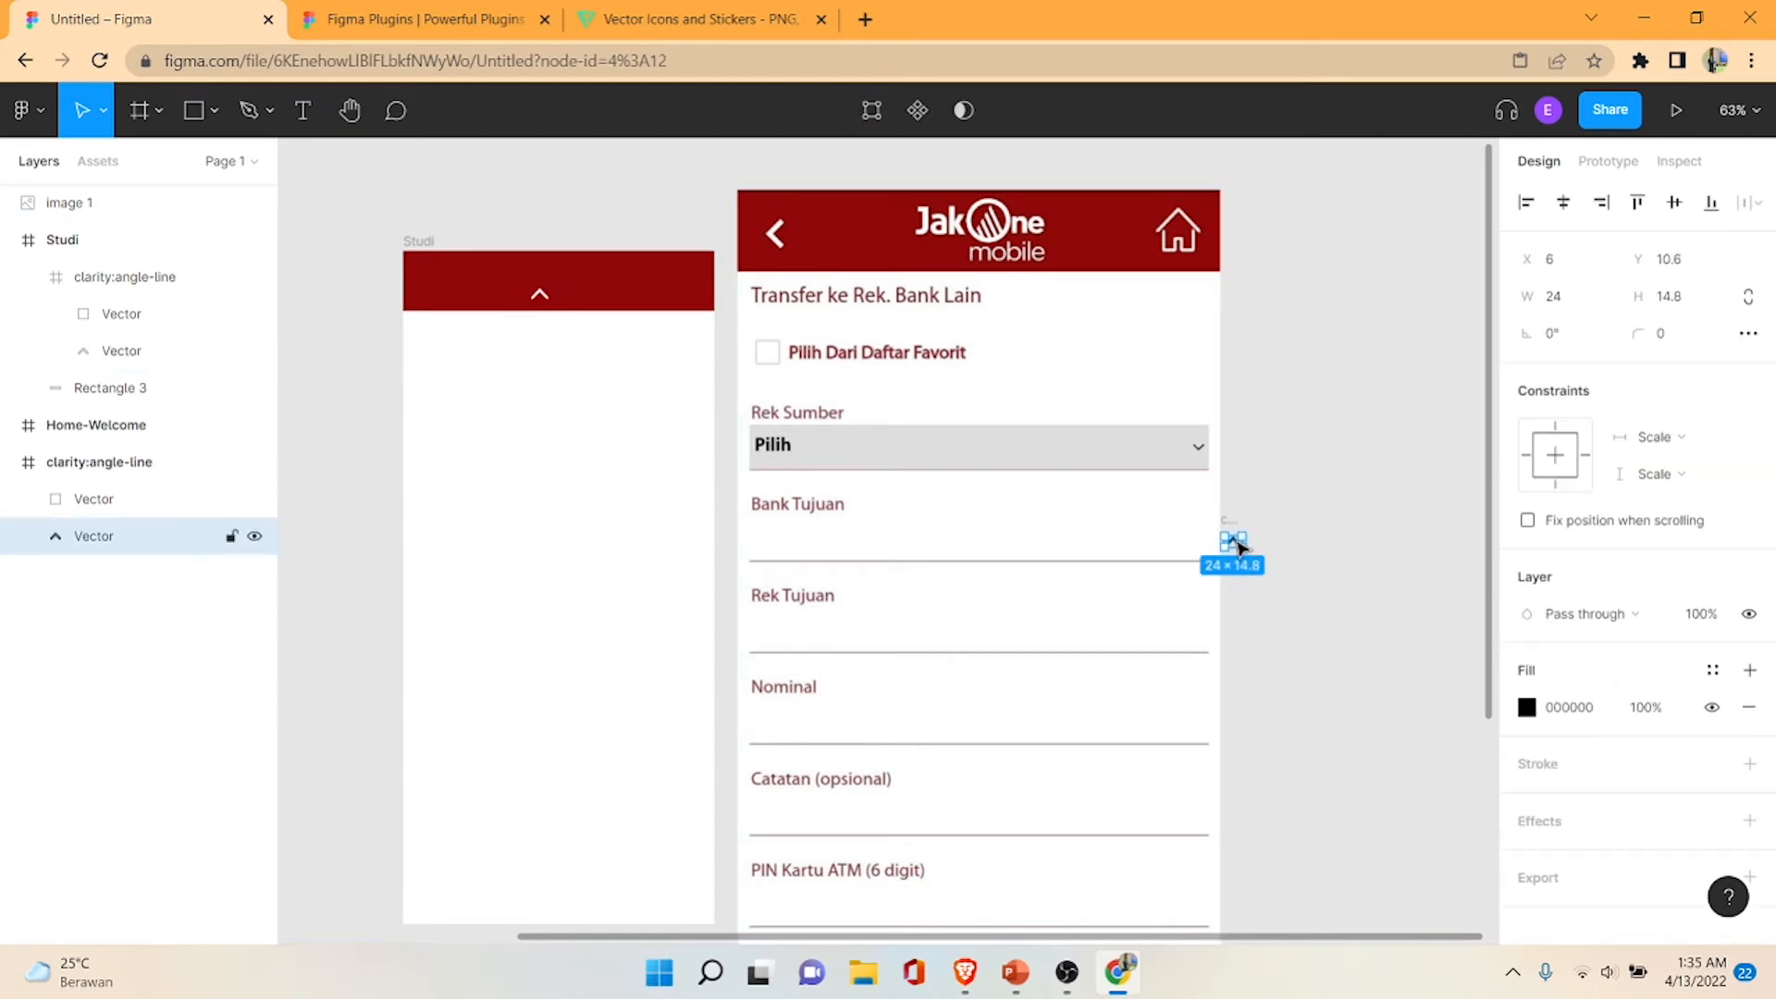
key("Delete")
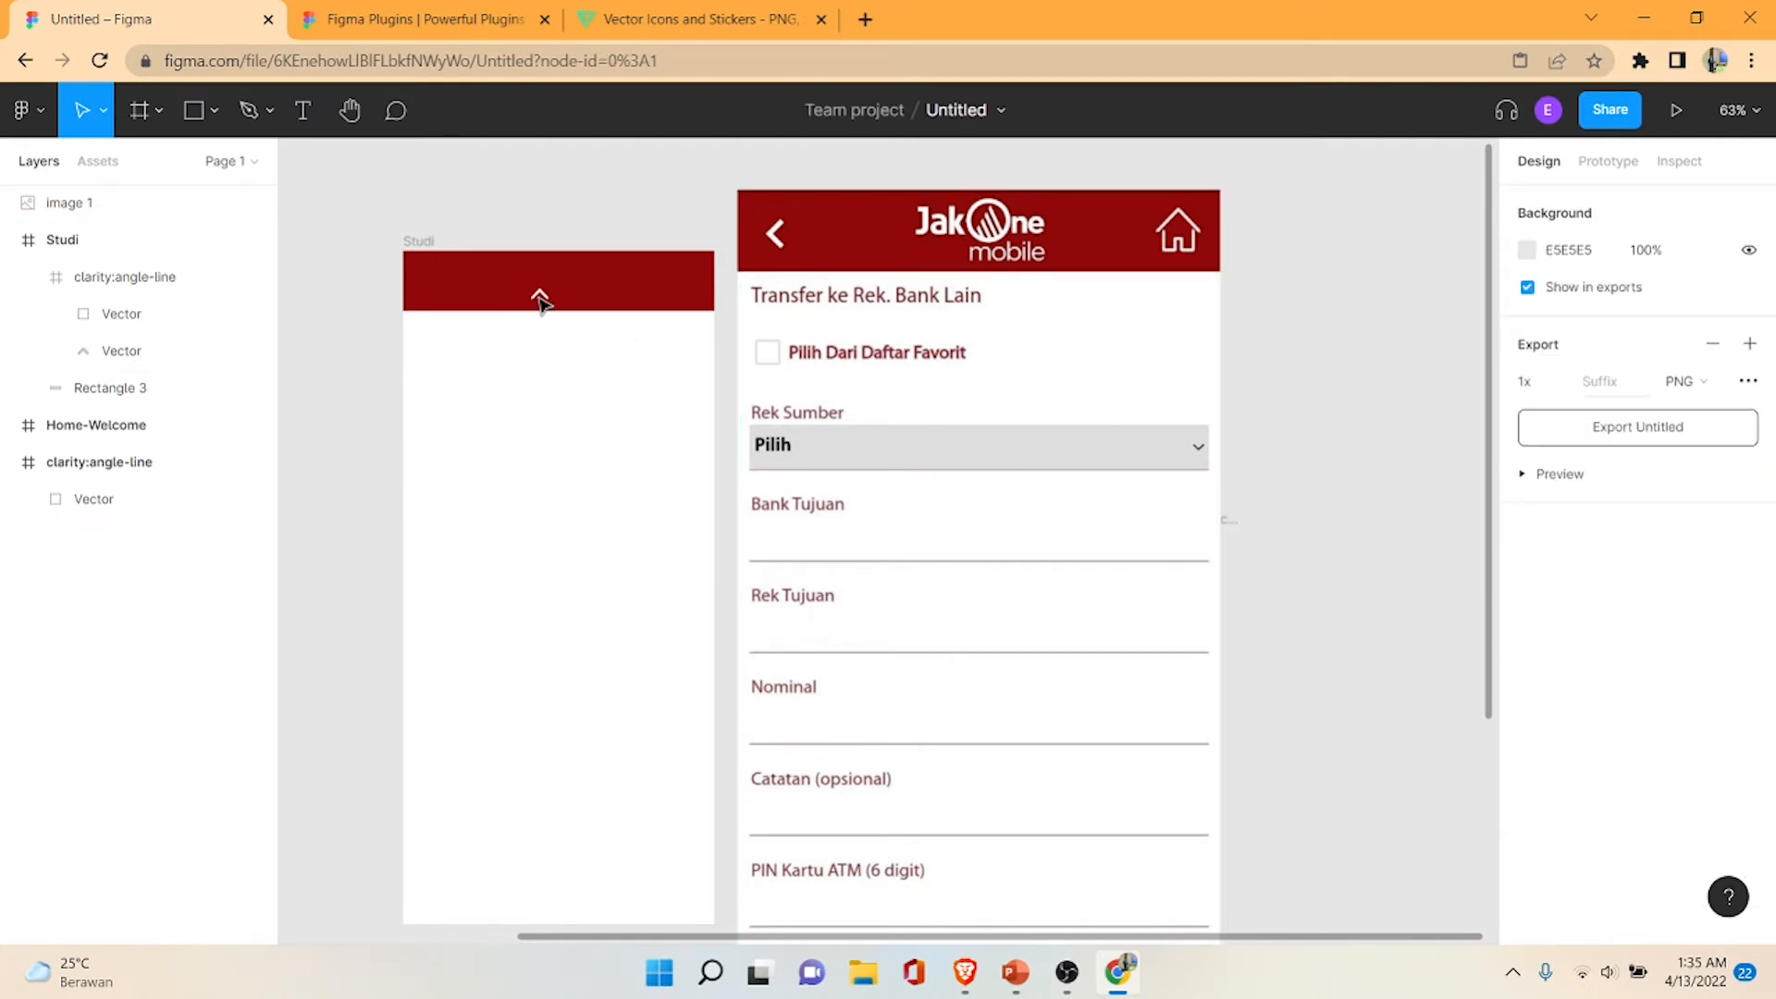
- Enlarge the white chevron icon in the header bar to about 83 × 75, undoing the extra height change
left_click(539, 294)
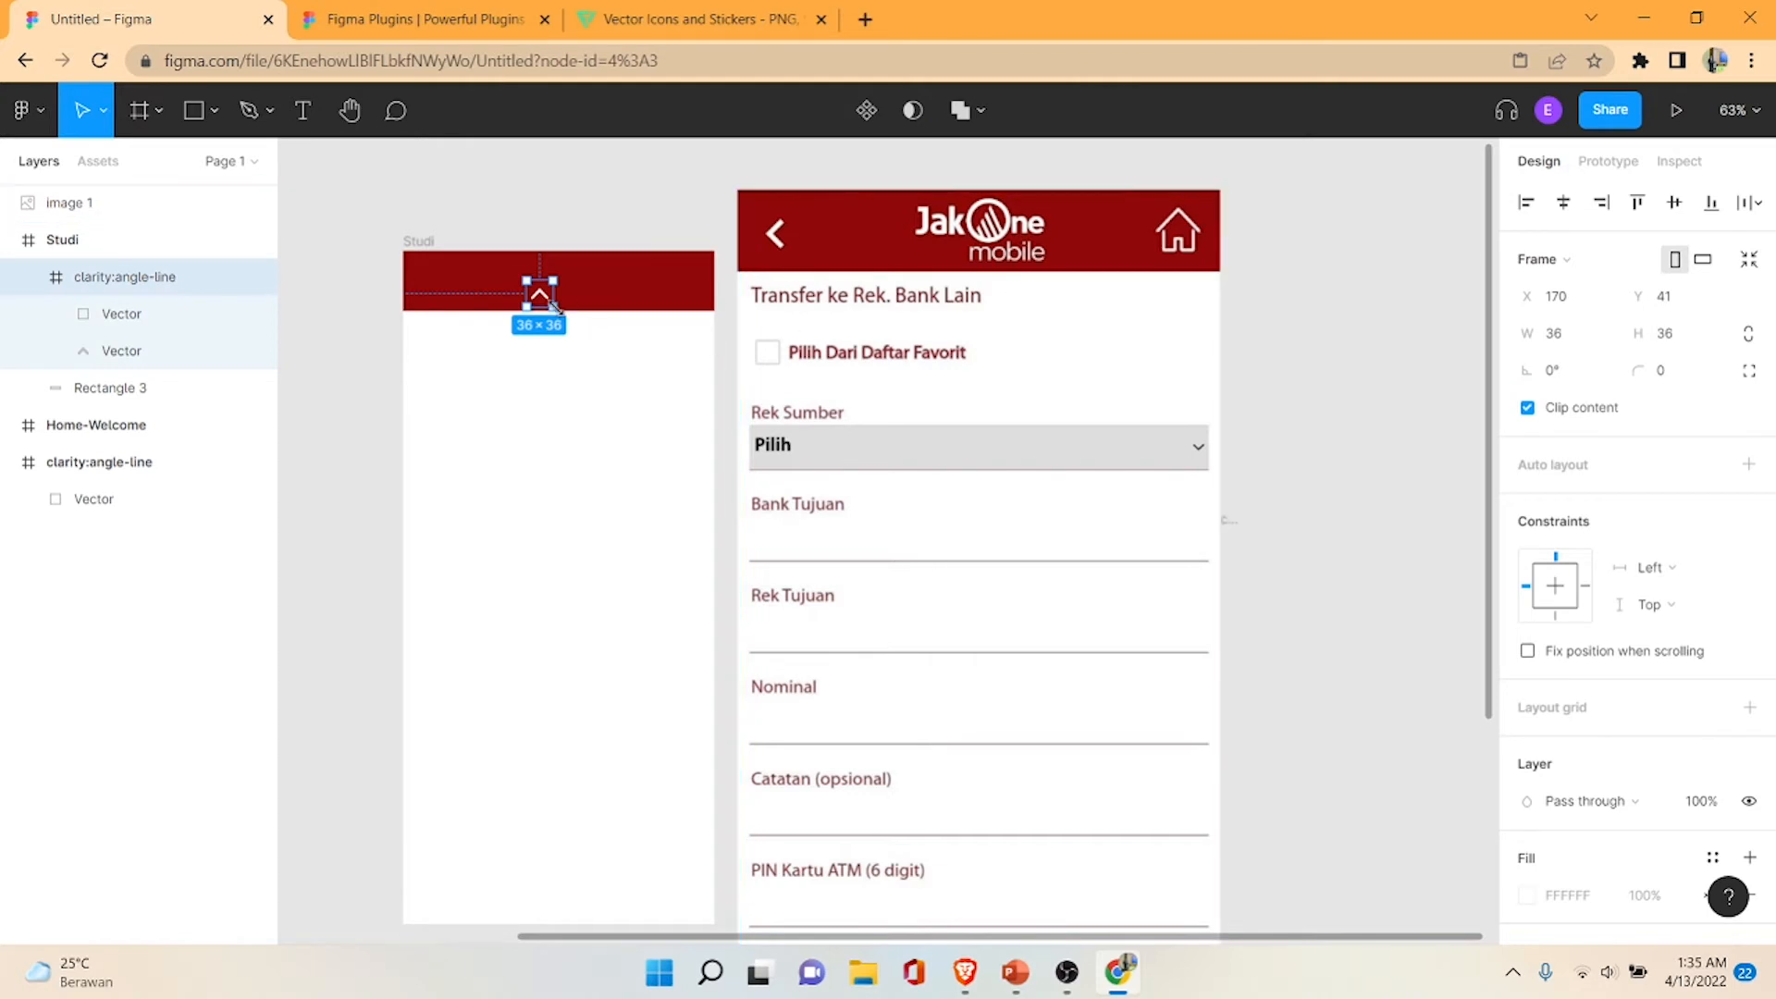
left_click_drag(554, 308, 471, 301)
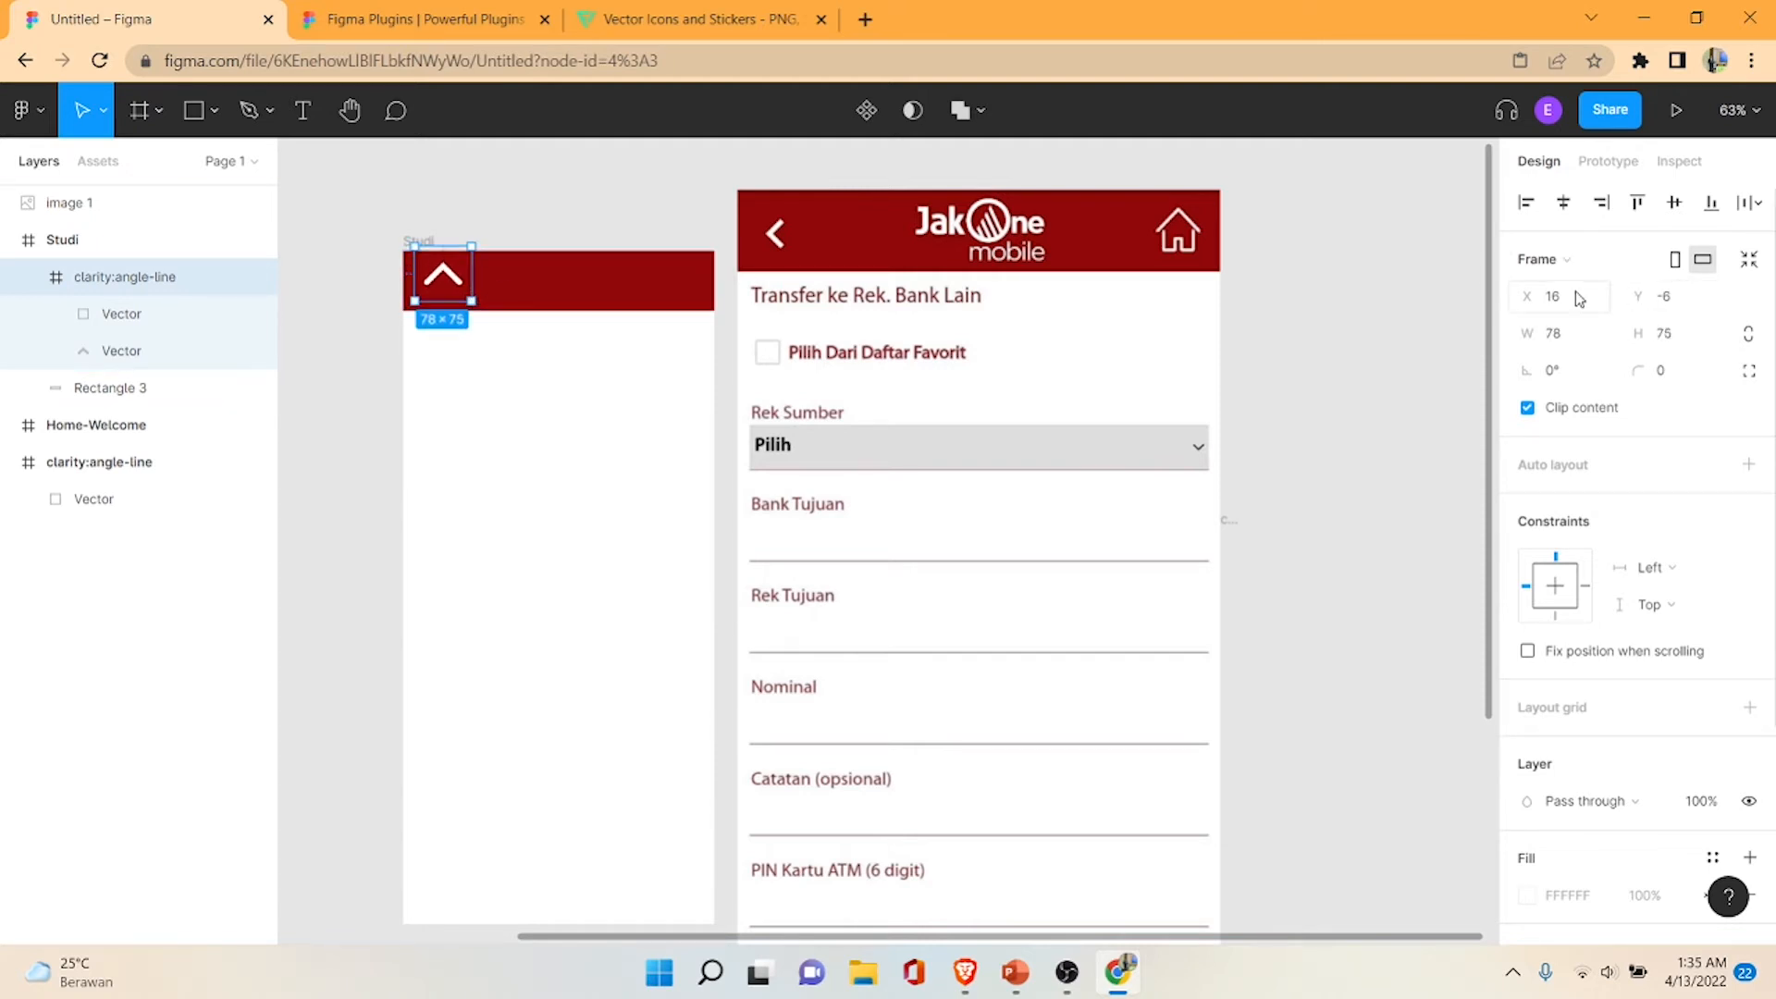
left_click_drag(1535, 295, 1635, 297)
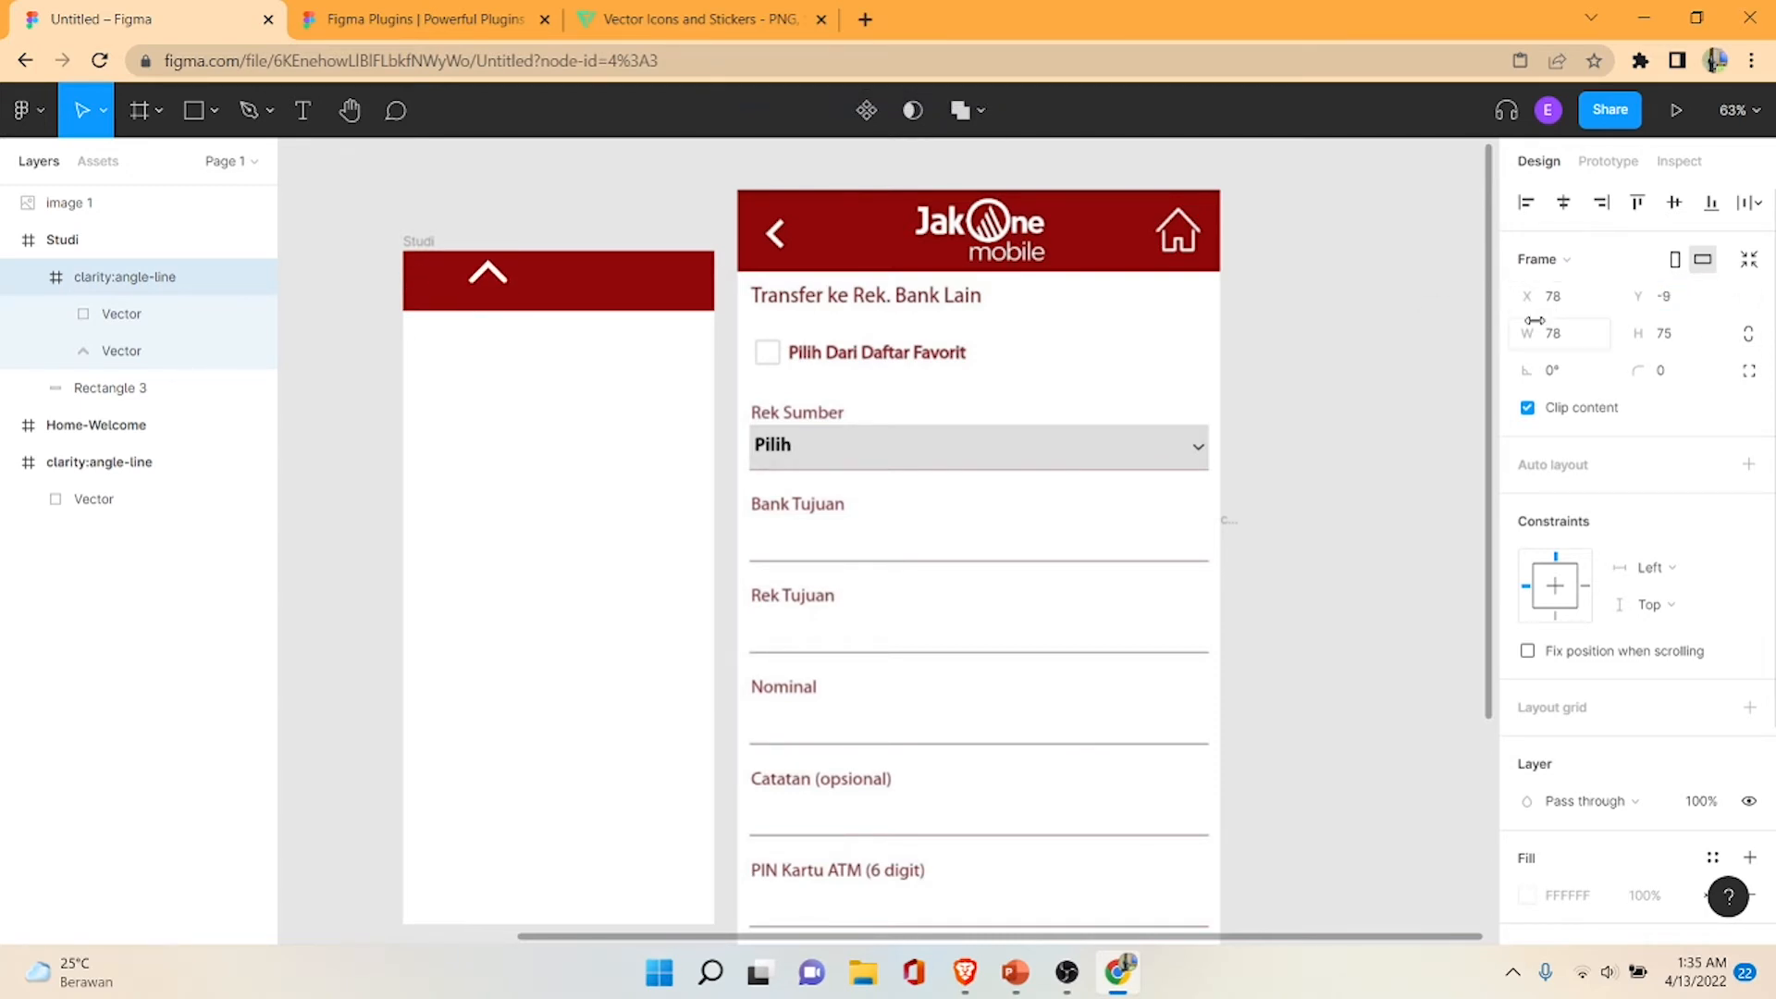
left_click_drag(1535, 320, 1636, 325)
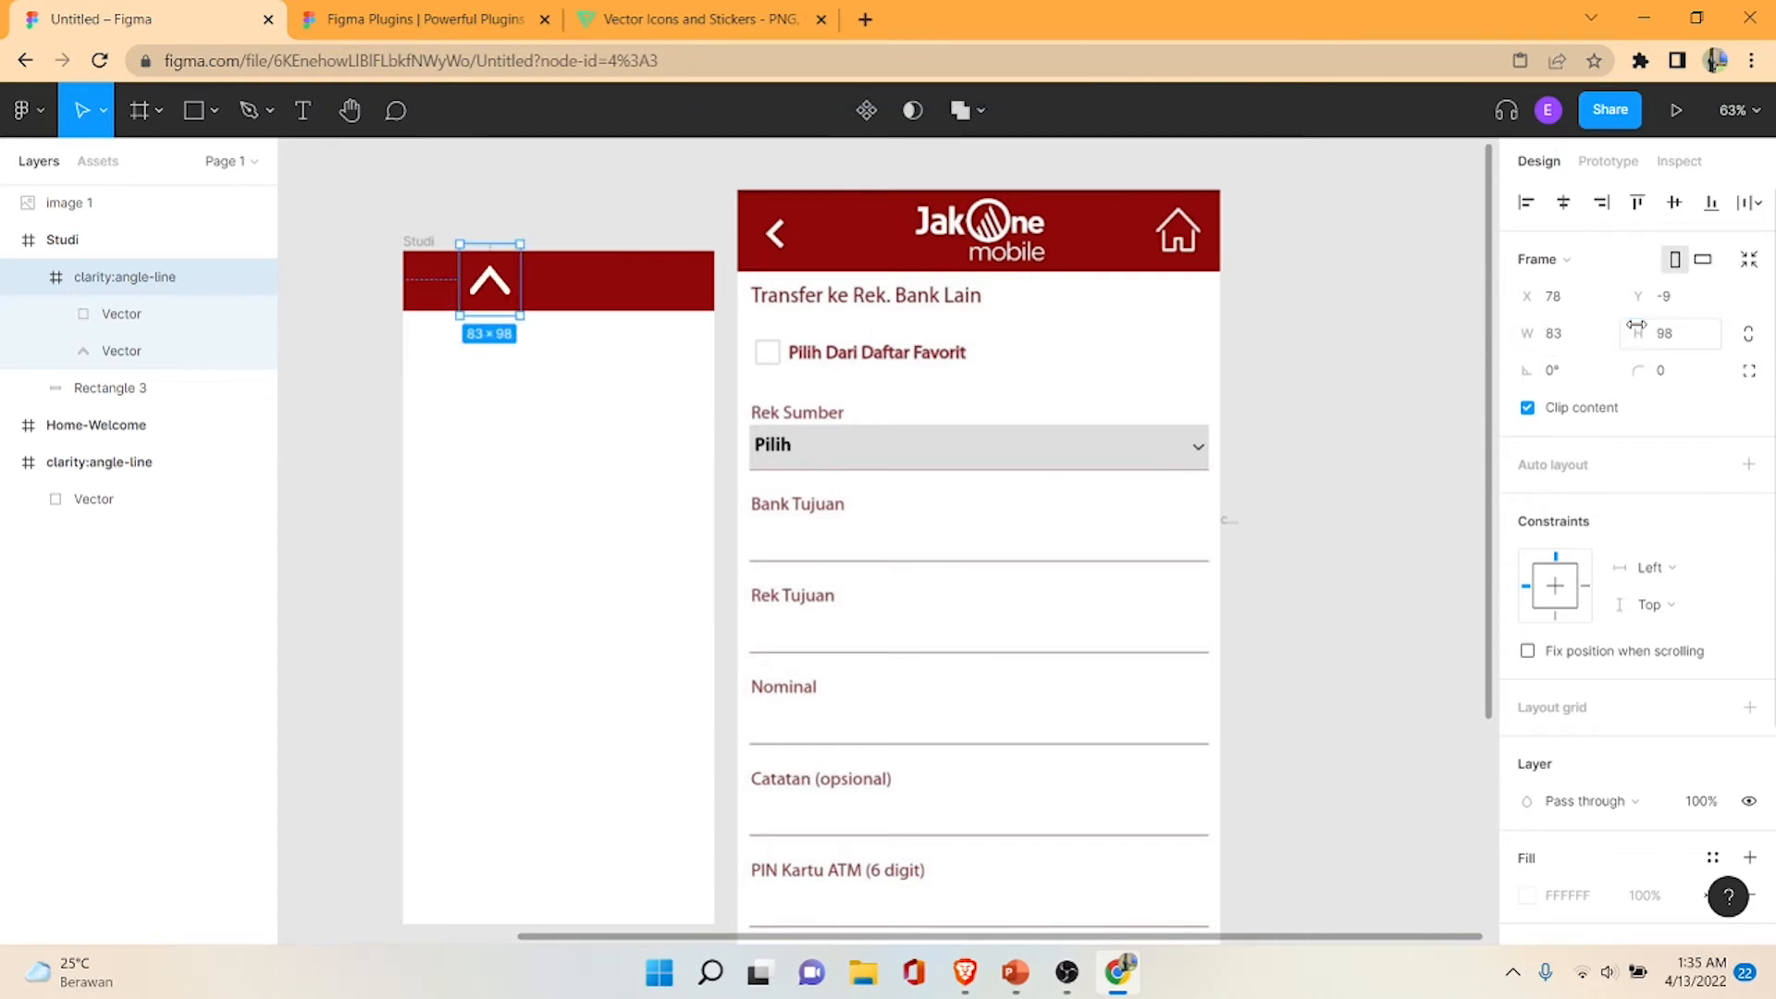
key("ctrl+z")
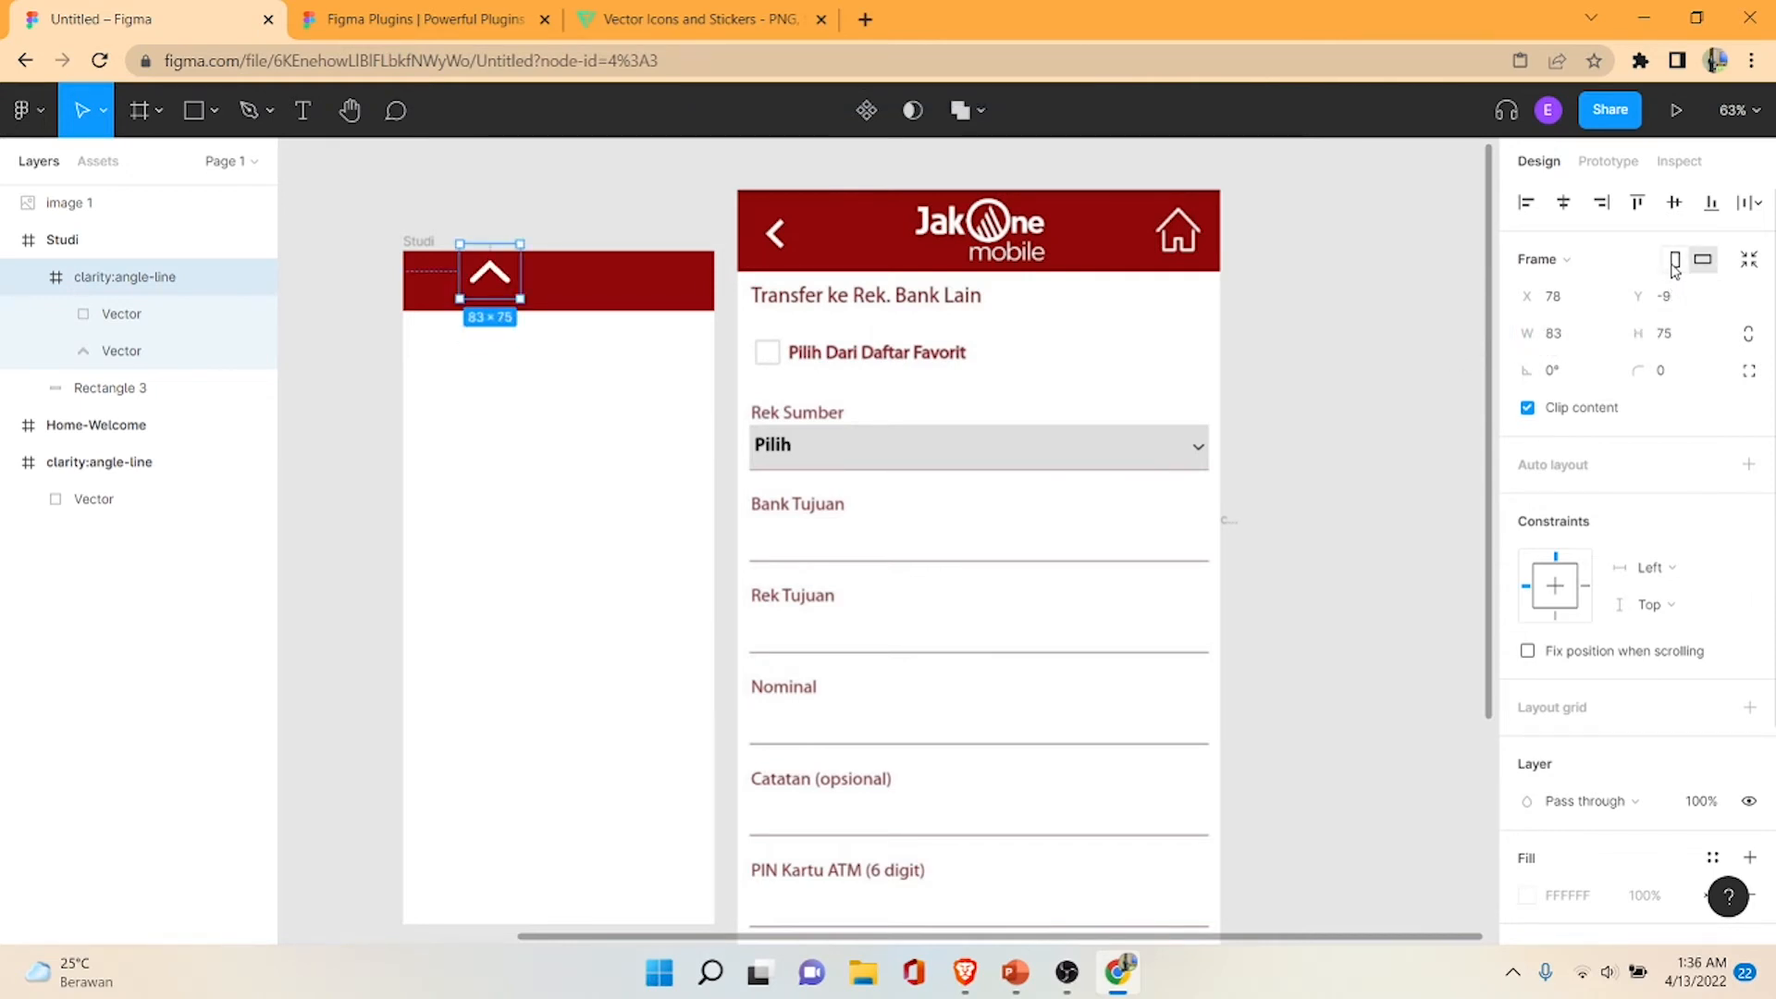
- Rotate the chevron icon by 90° and place it at the left end of the header bar as a back arrow
left_click_drag(1531, 370, 1327, 407)
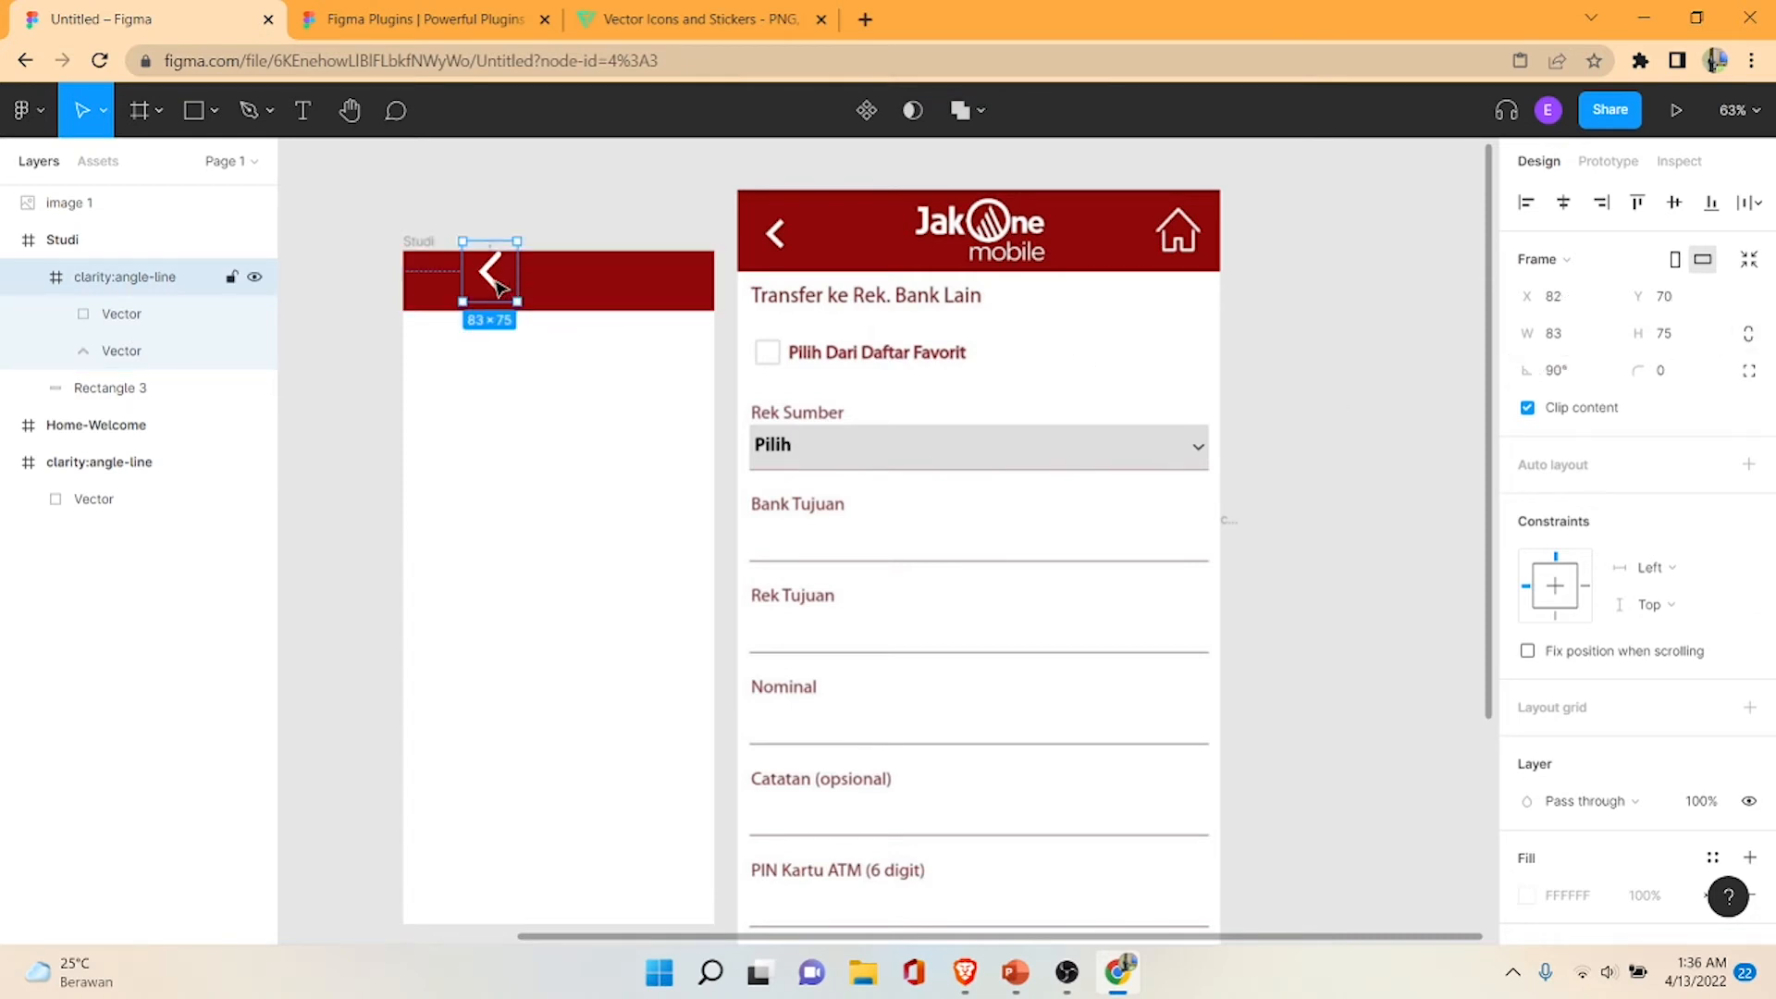
left_click_drag(496, 286, 437, 288)
left_click(525, 352)
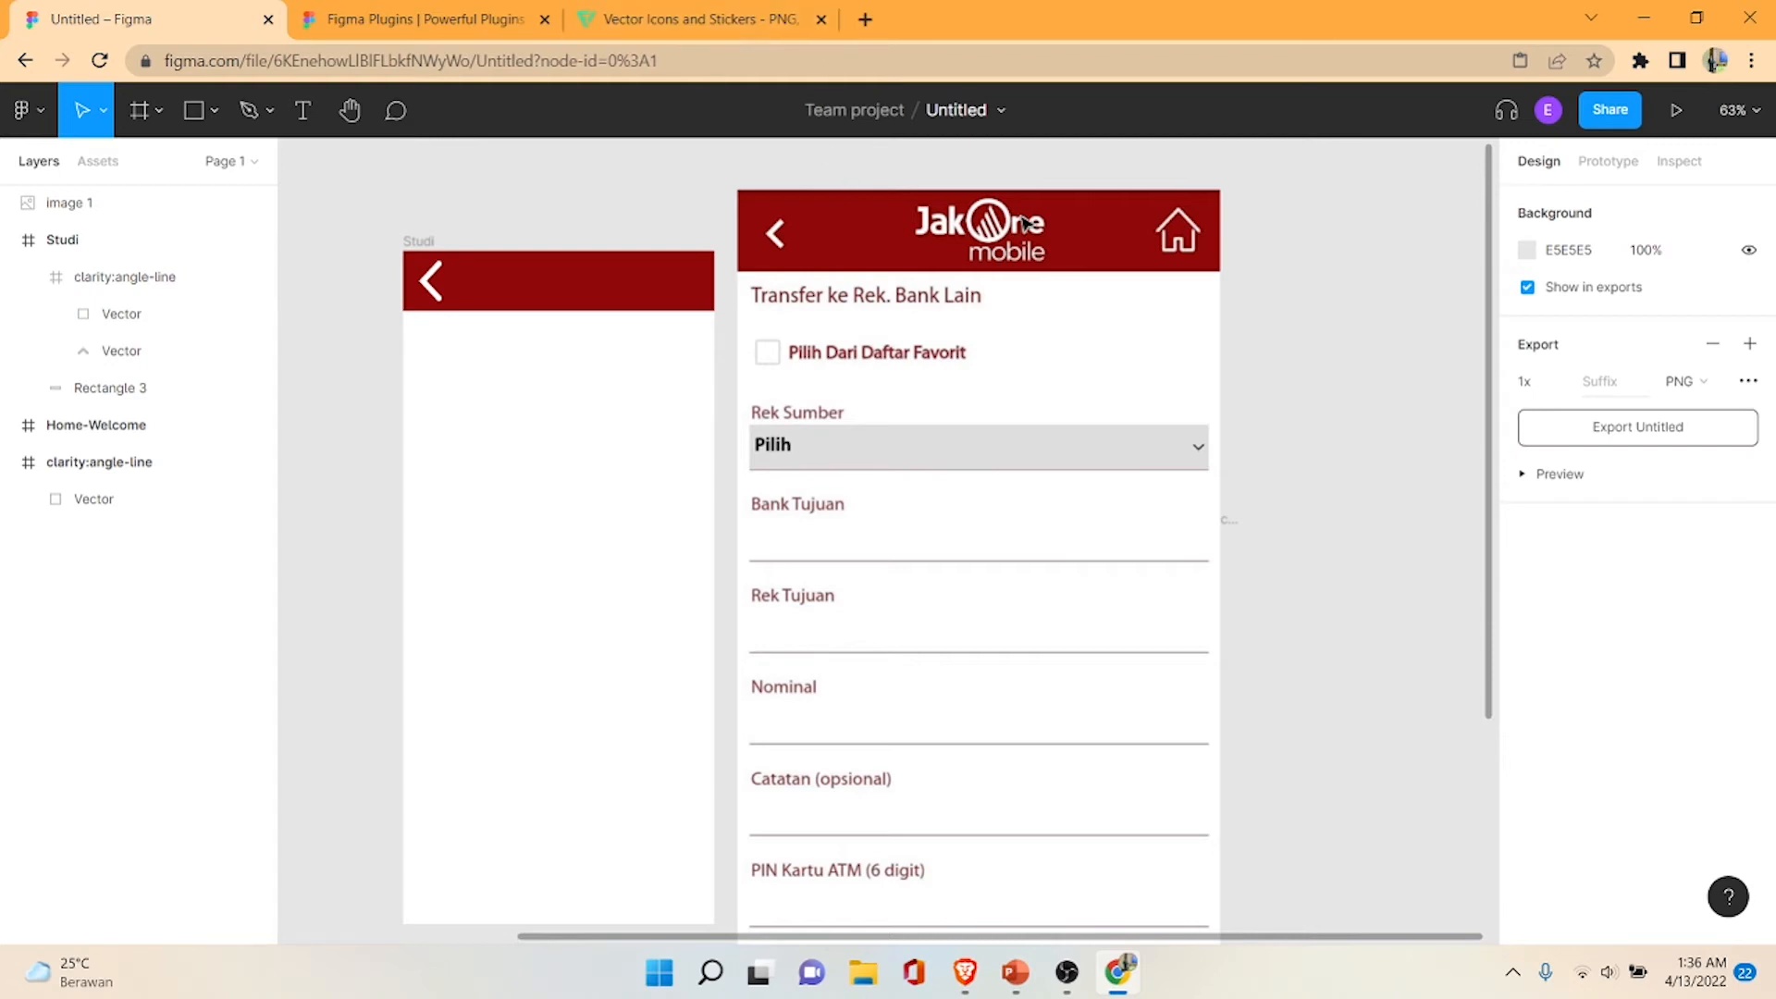
- Run the Iconify plugin again and search all icons for "home"
right_click(1263, 253)
mouse_move(1425, 457)
left_click(1585, 451)
left_click(704, 267)
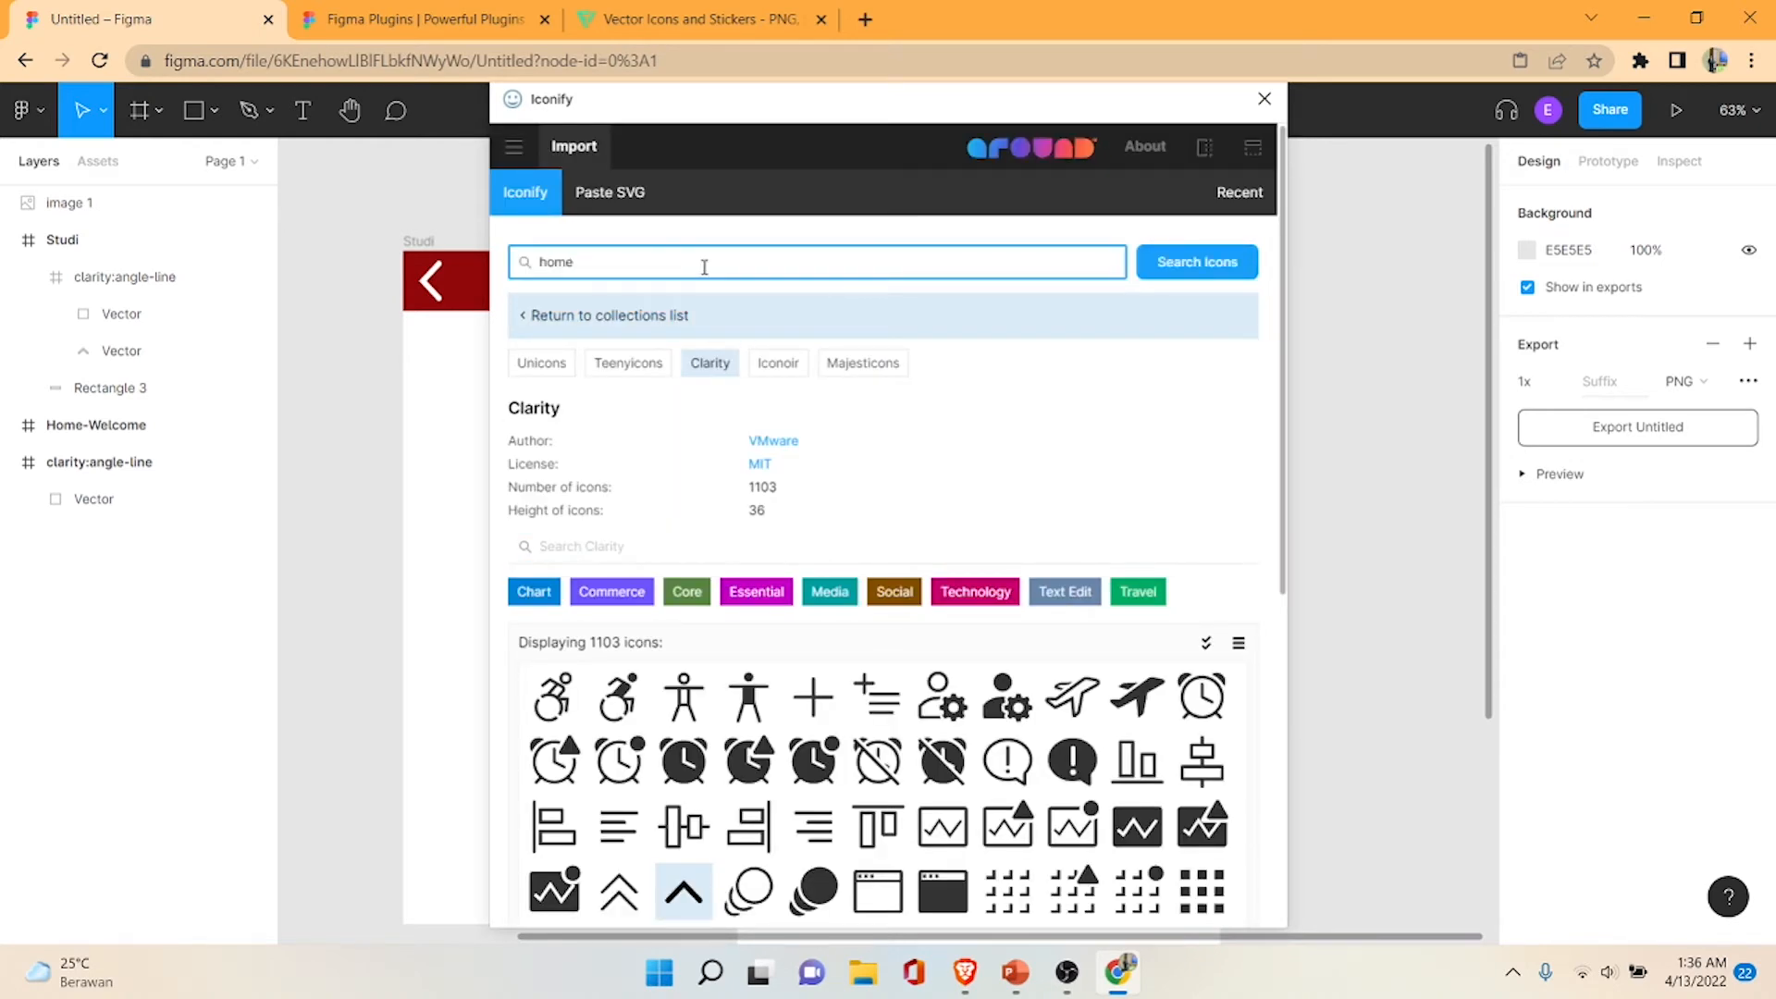
type("home")
key("Return")
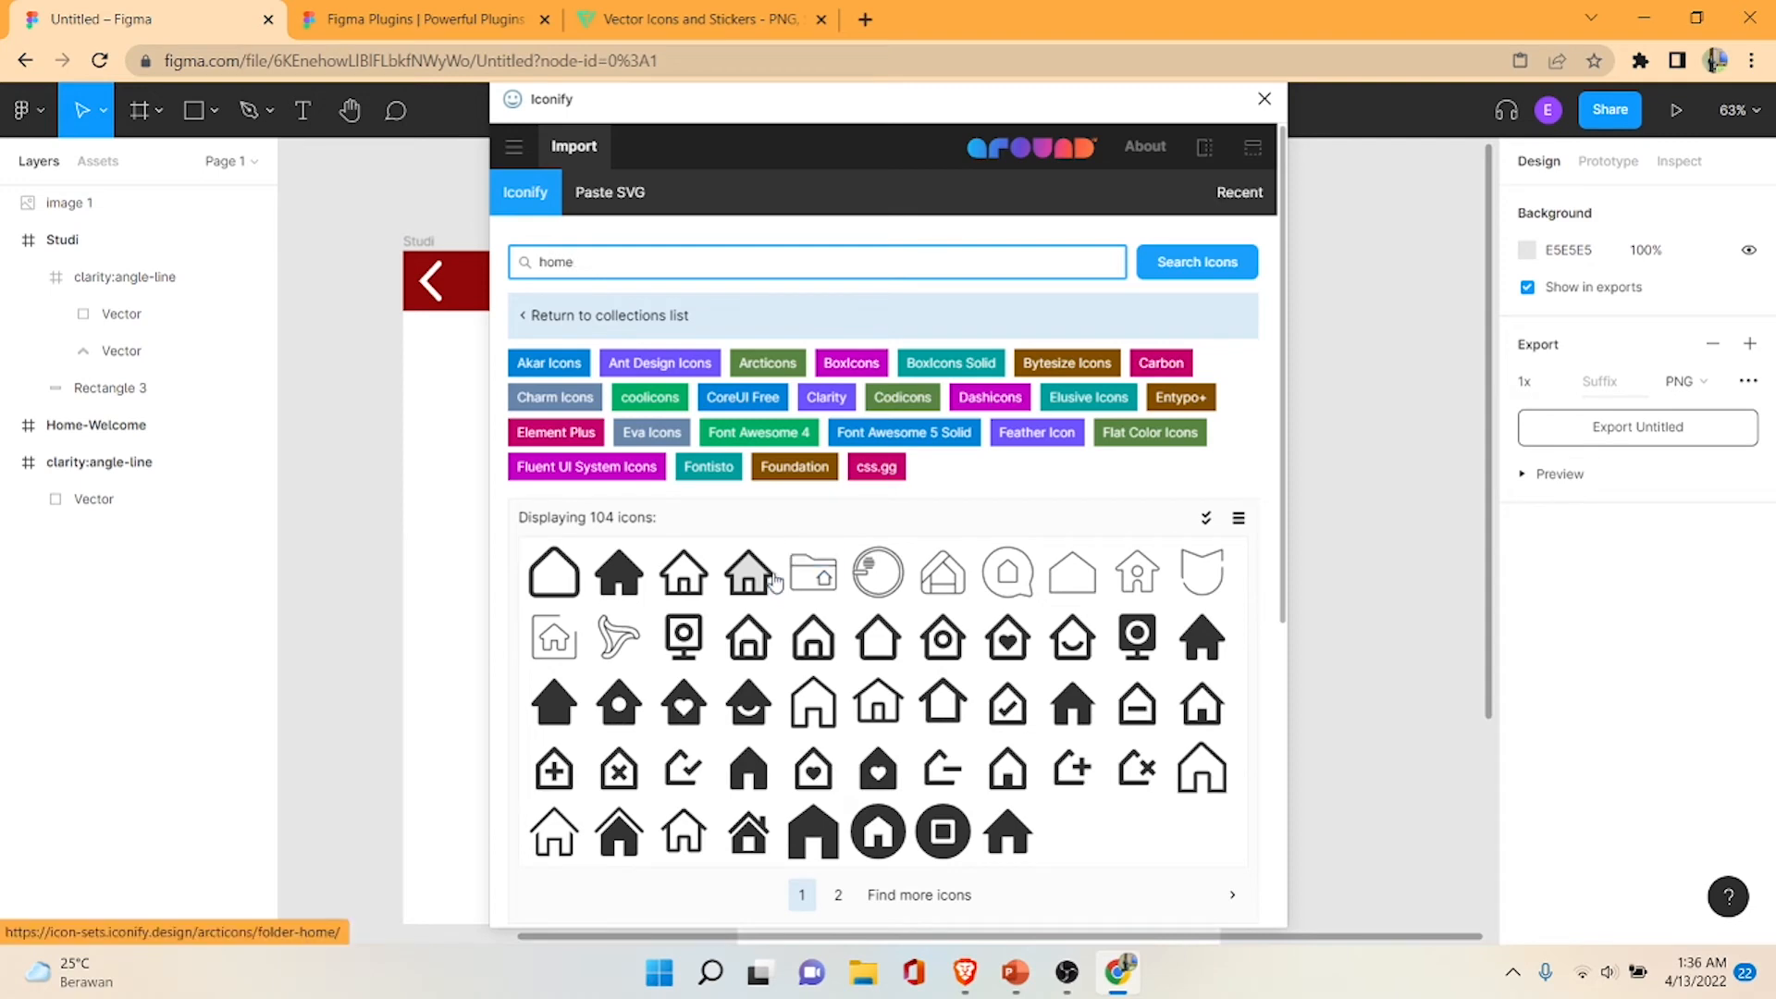
- Import the ant-design home-outlined icon in white and close the plugin
left_click(695, 581)
scroll(814, 564, "down", 4)
left_click(695, 629)
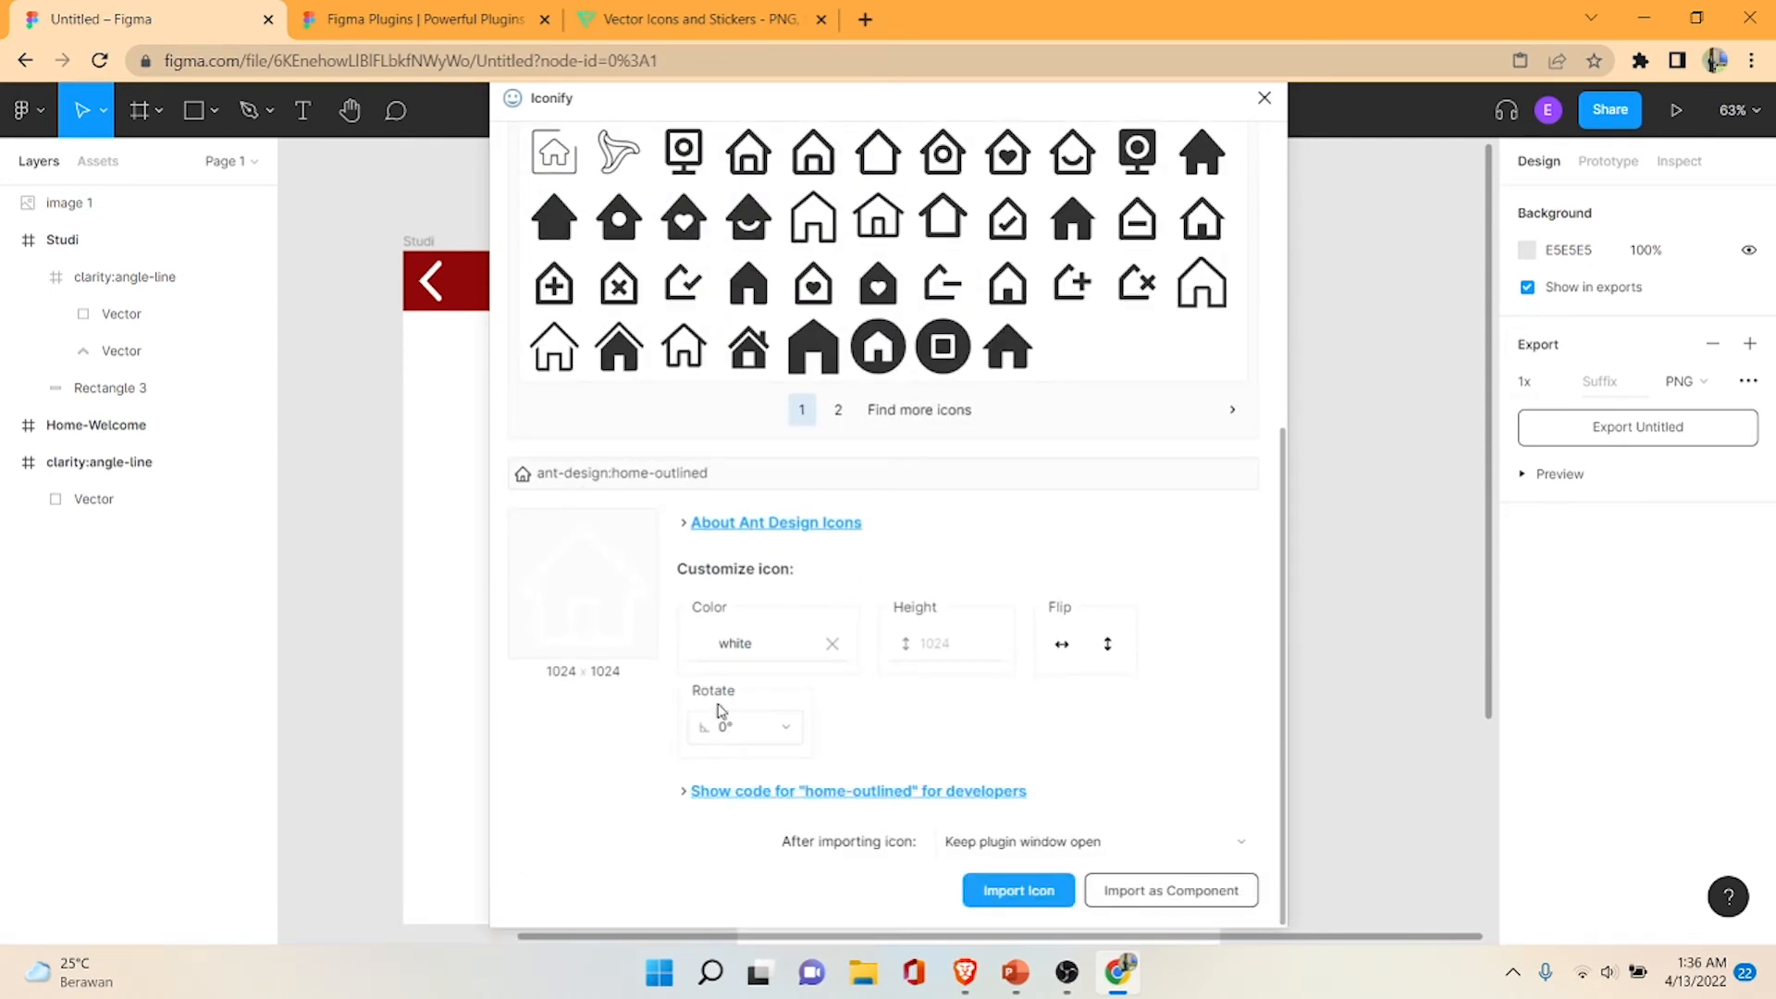
left_click(1047, 891)
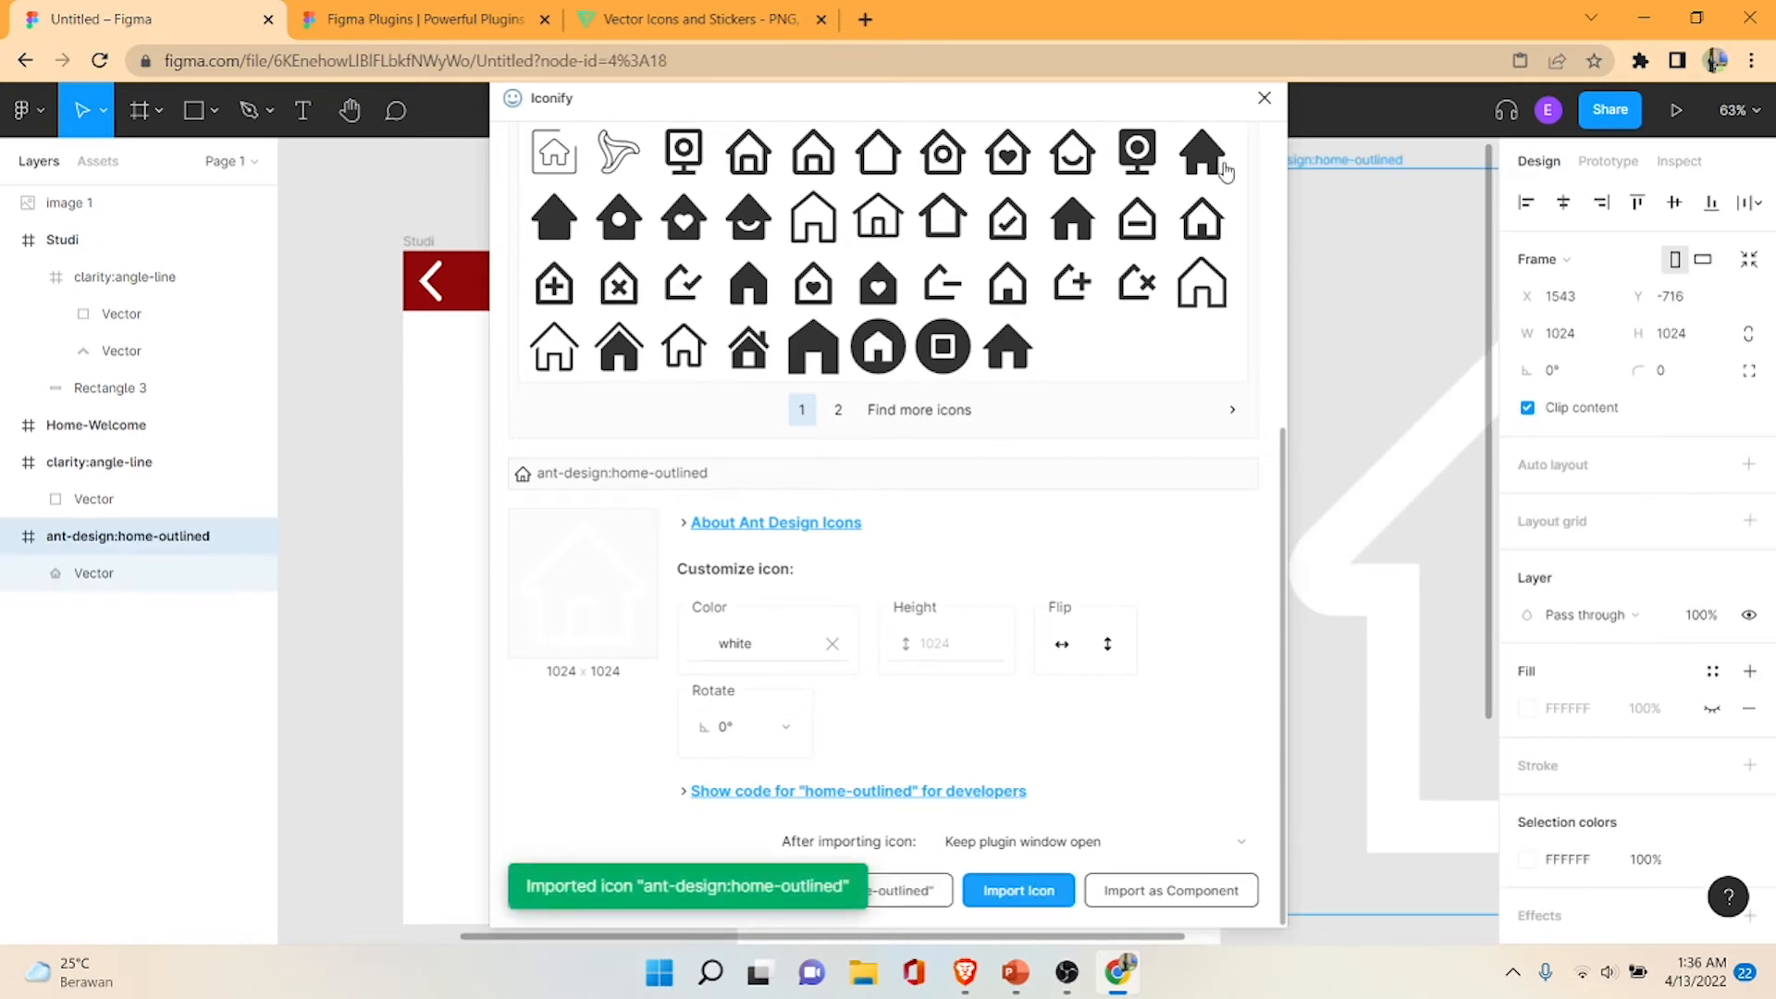
left_click(1264, 98)
- Shrink the home icon to about 57 × 53 and place it at the right end of the Studi header bar
left_click_drag(1427, 416, 740, 643)
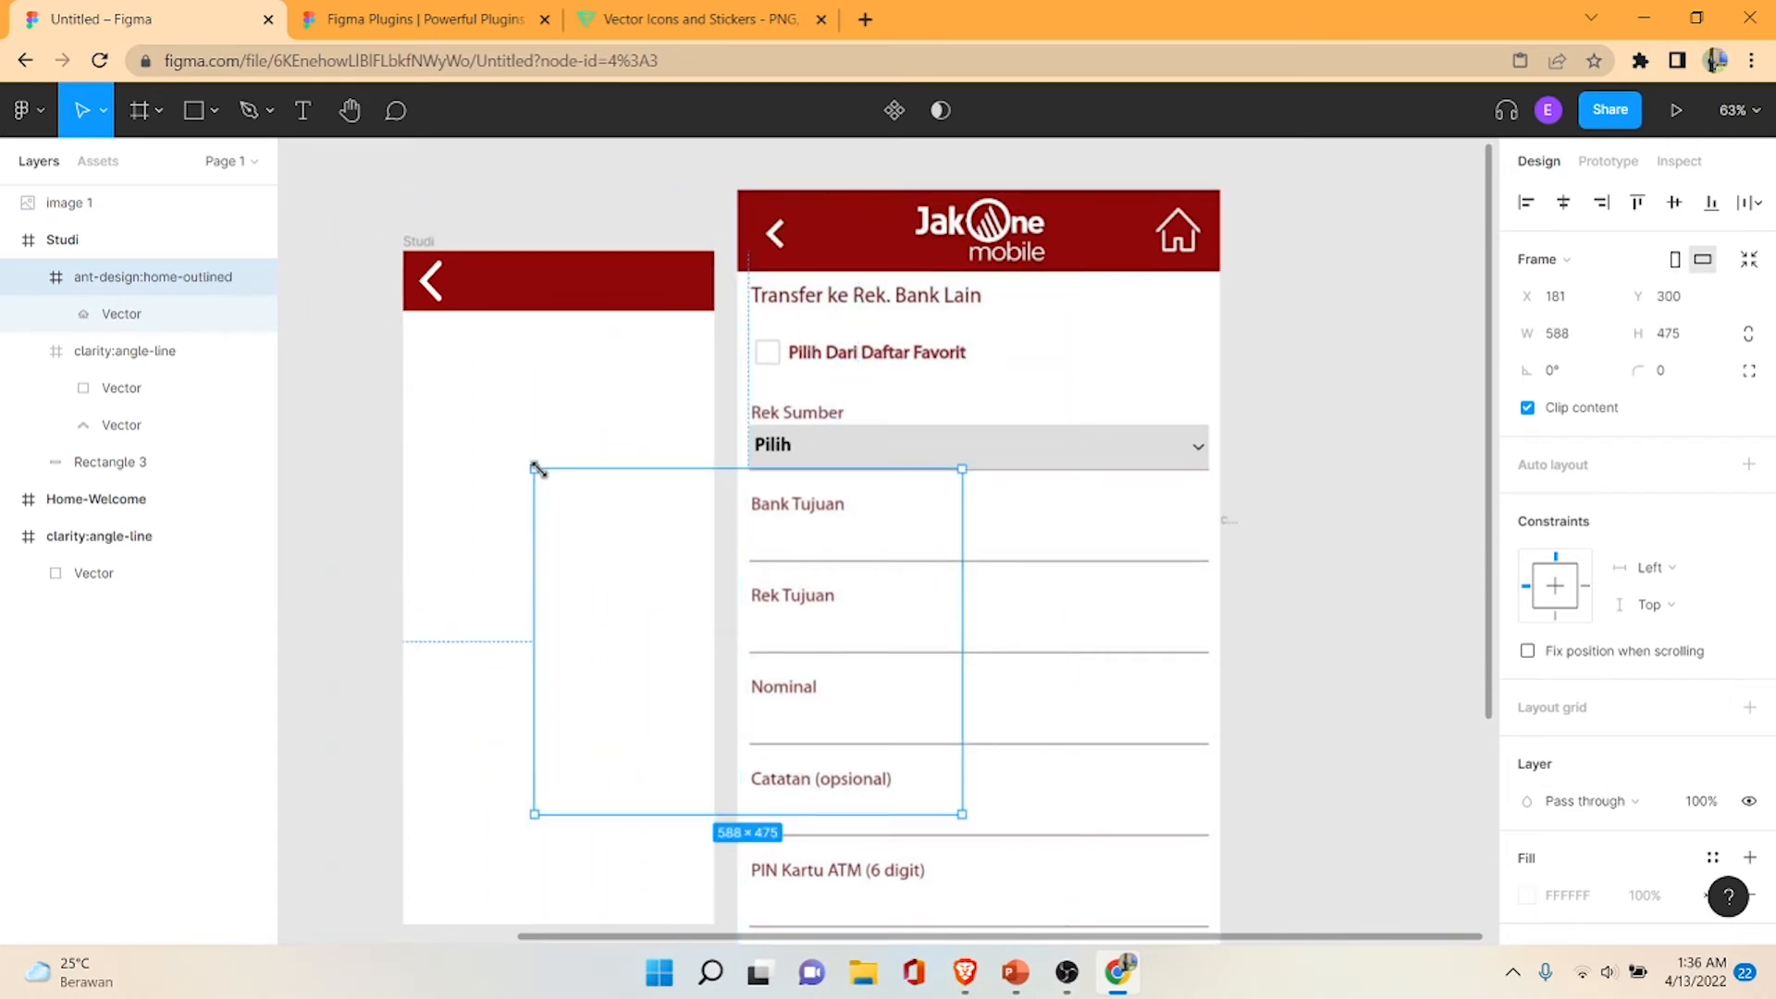
left_click_drag(535, 469, 358, 396)
left_click_drag(658, 502, 562, 444)
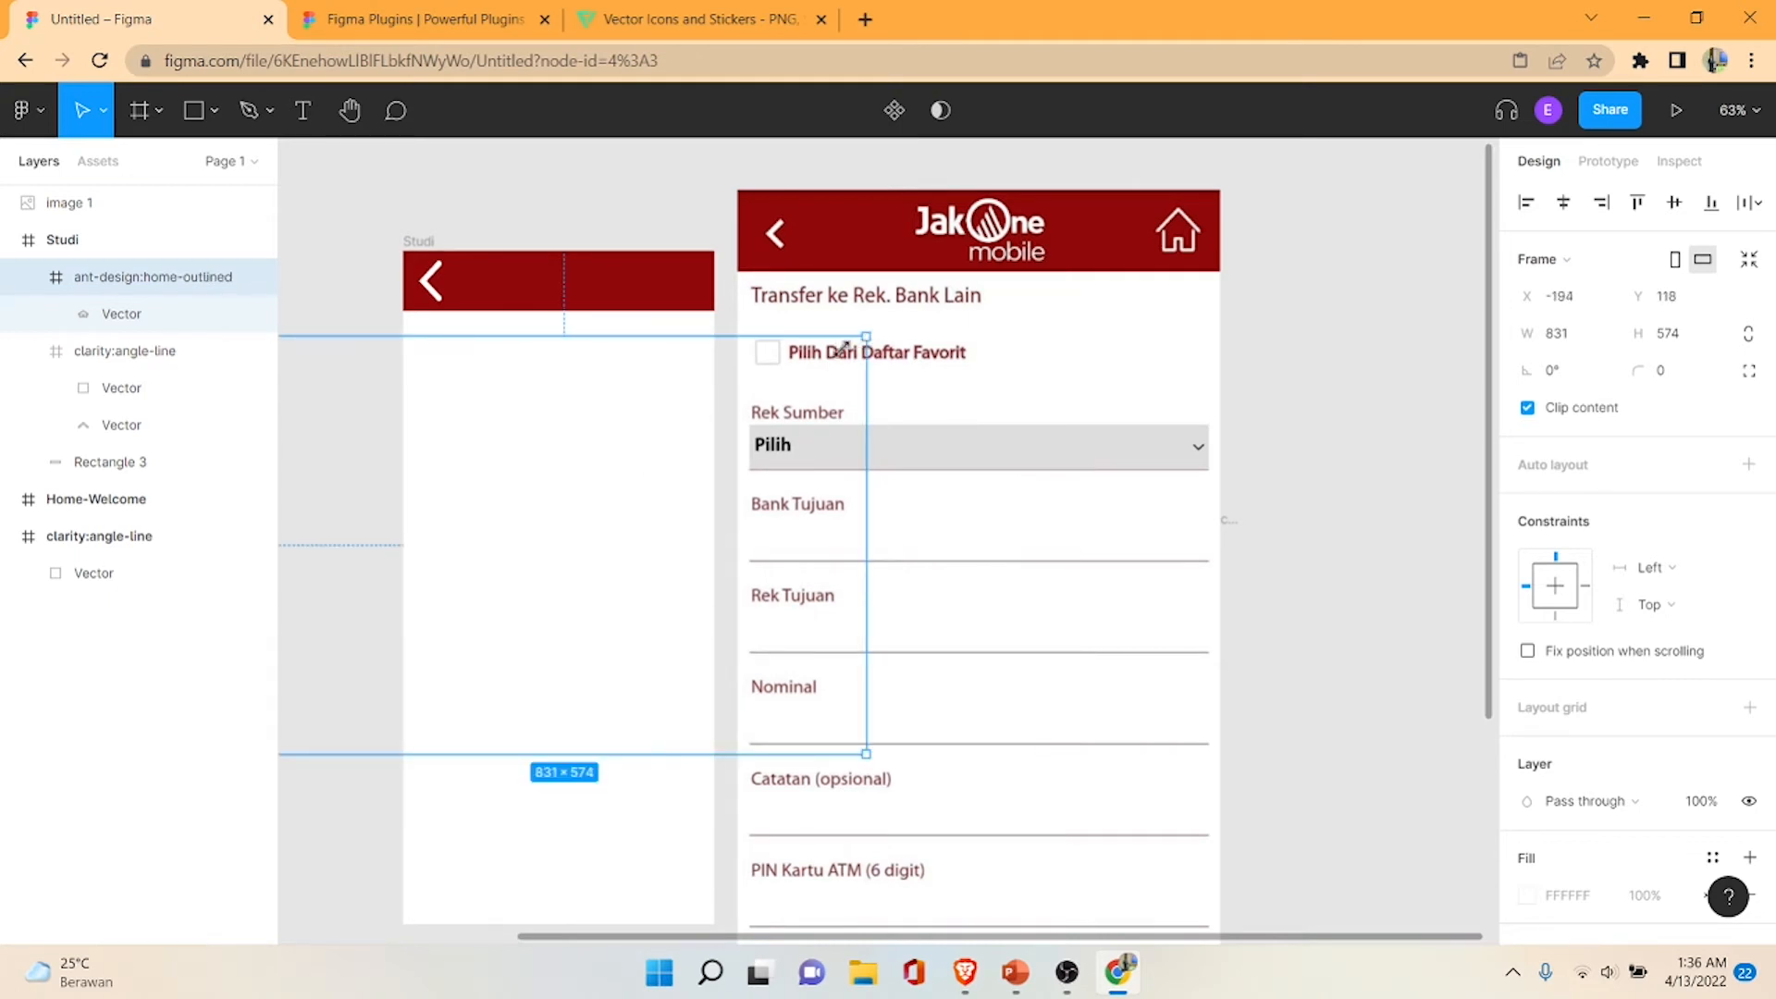
left_click_drag(842, 348, 685, 330)
left_click_drag(713, 246, 691, 282)
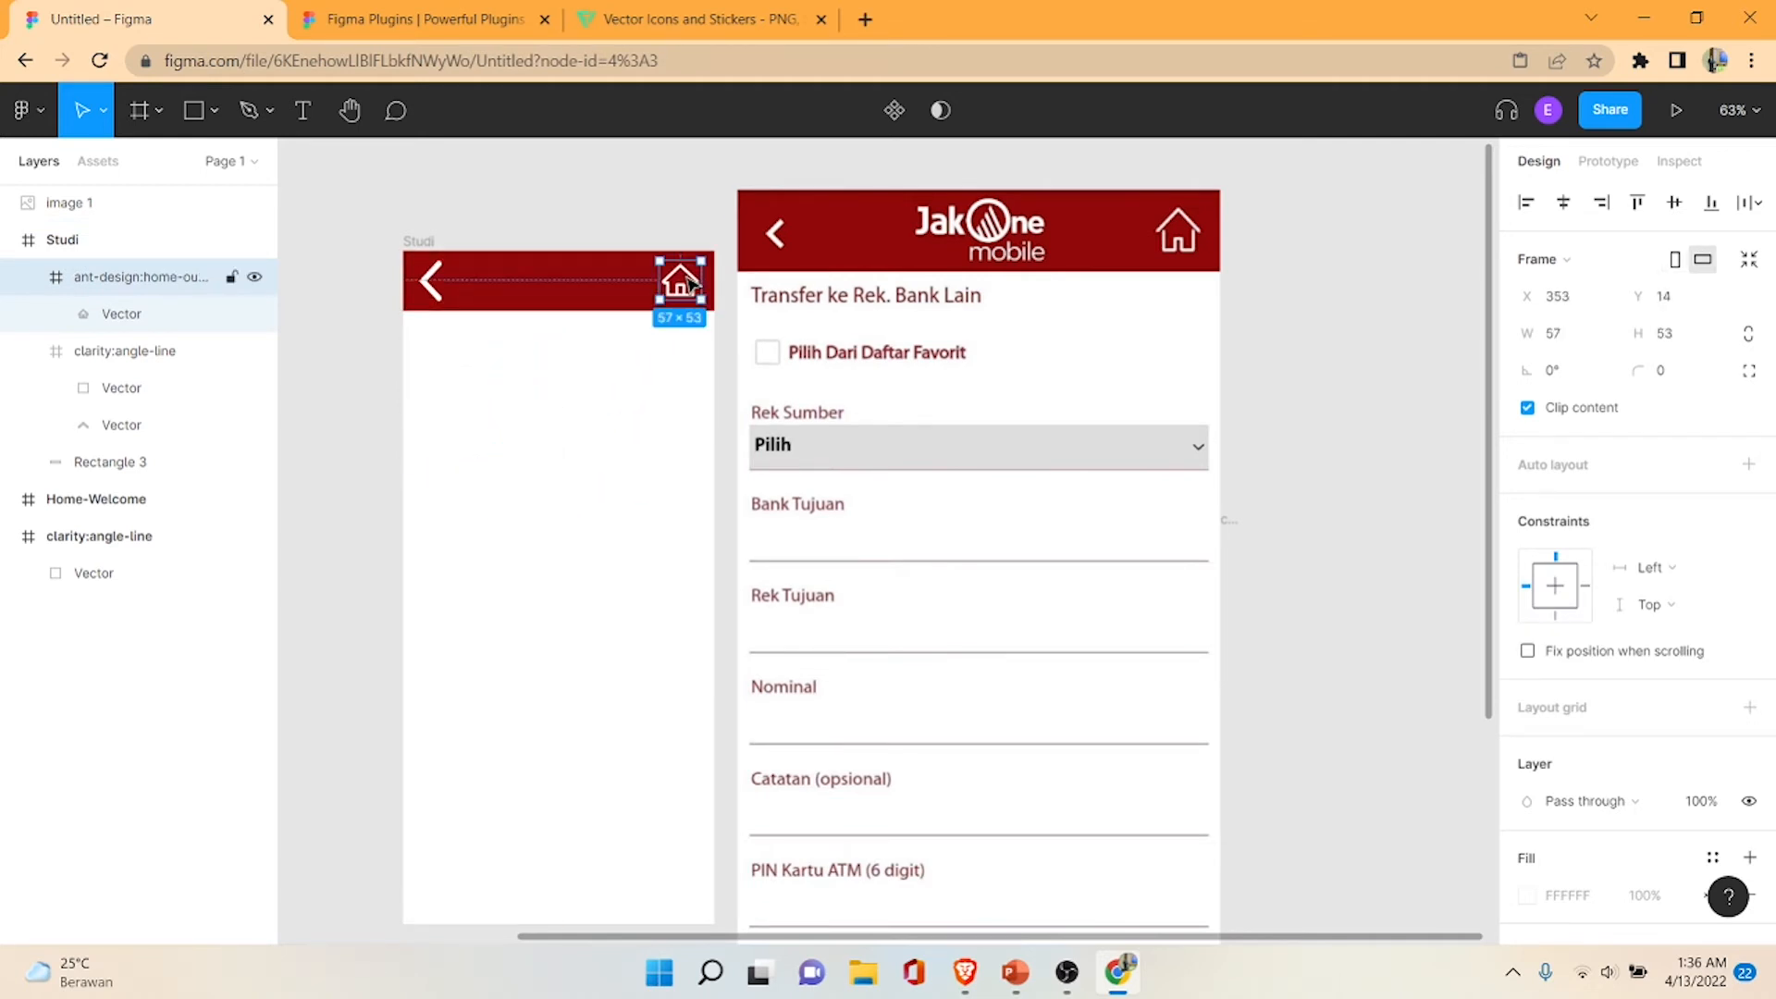
left_click(703, 211)
- Search Google for "logo jackone mobile" in a new browser tab and move that tab beside the Figma file's tab
left_click(866, 19)
type("lo")
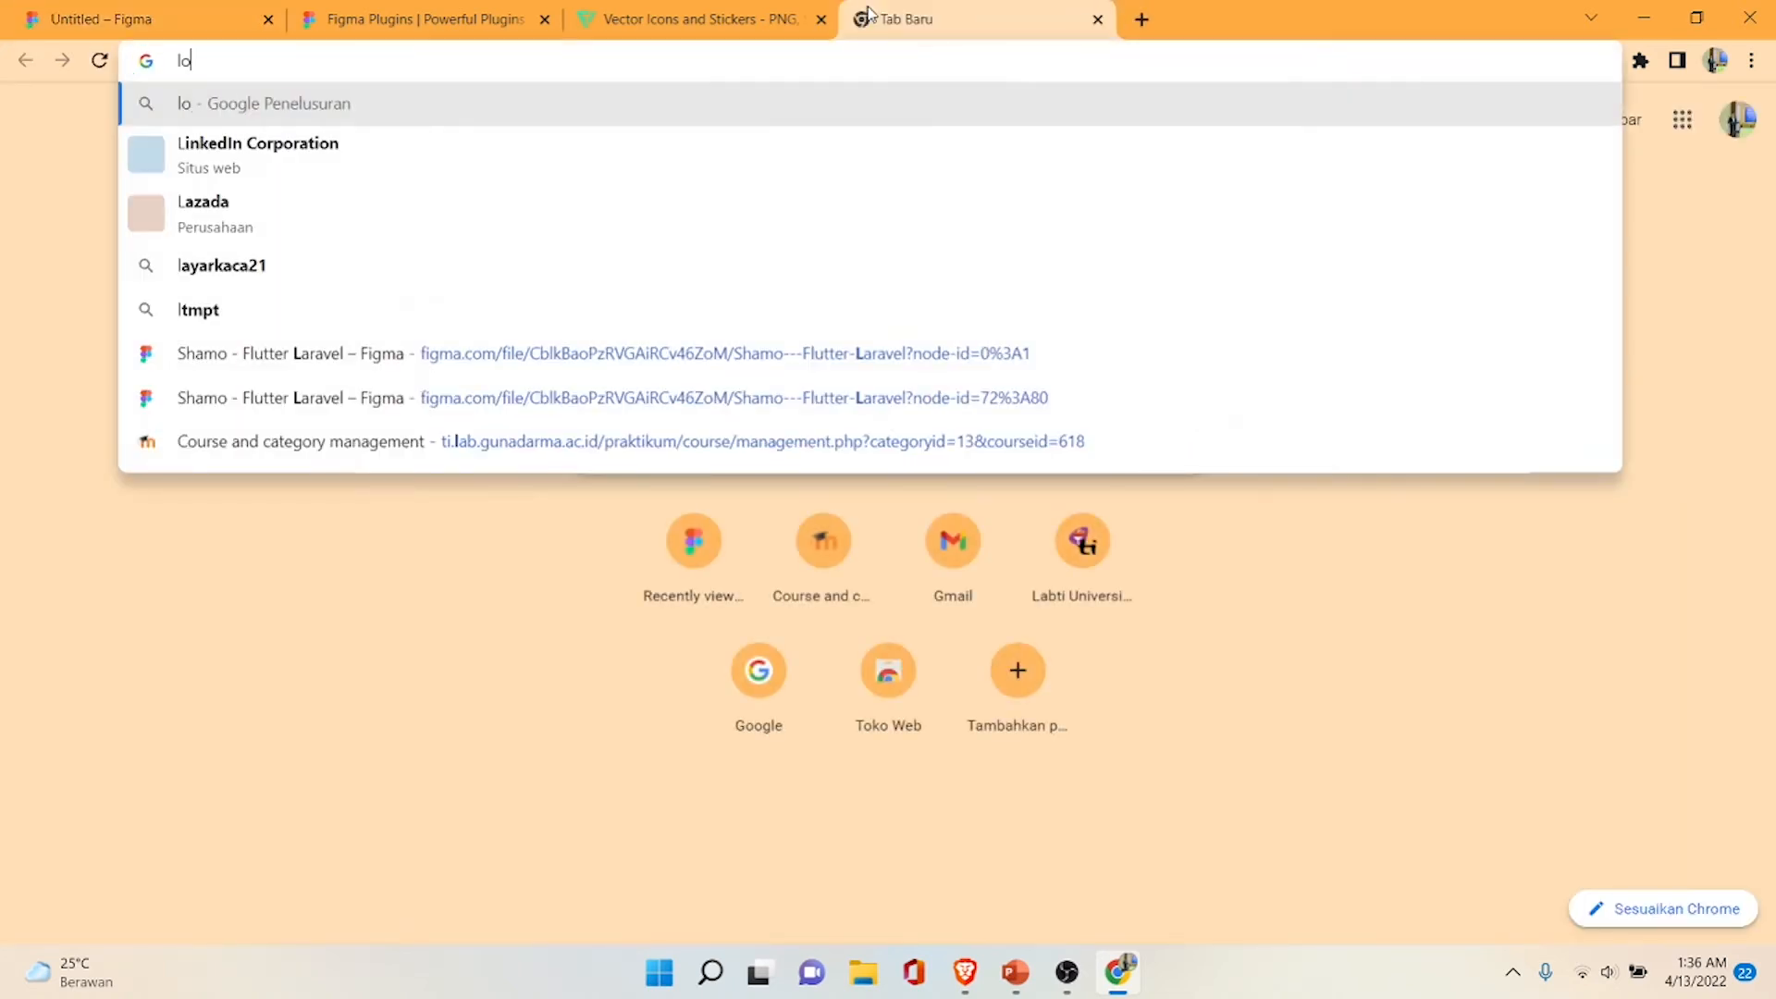
type("go jackon")
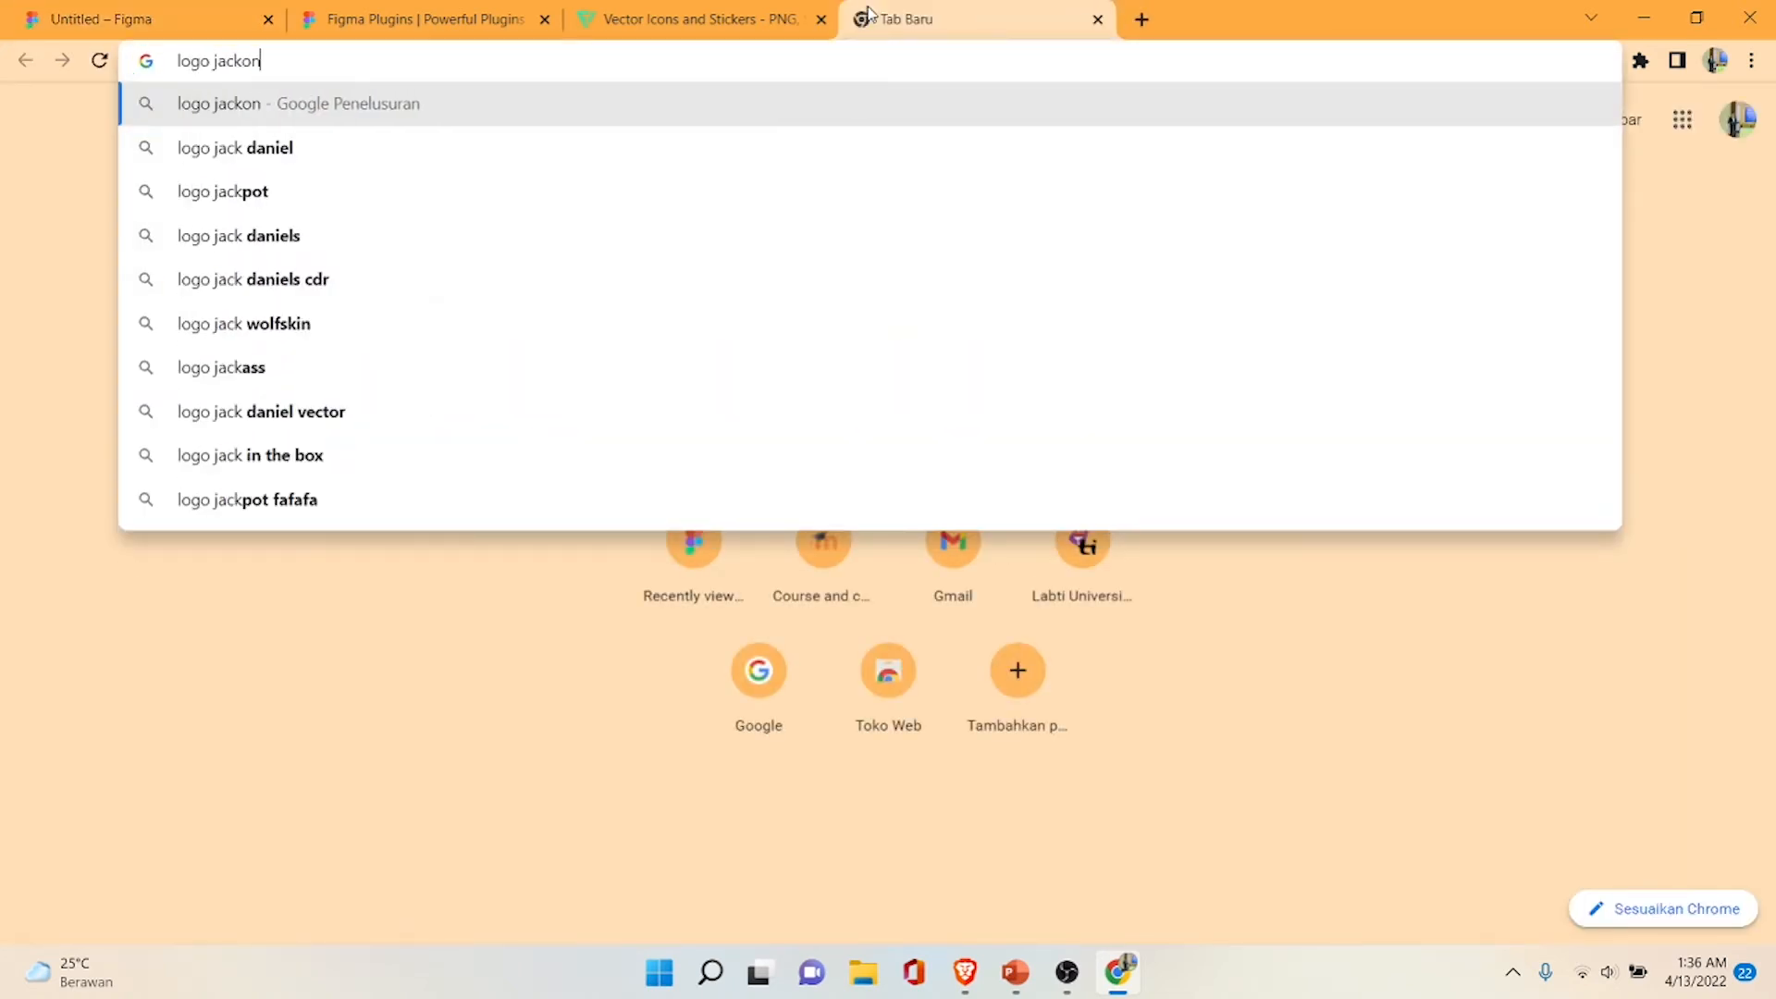
type("e mobile")
key("Return")
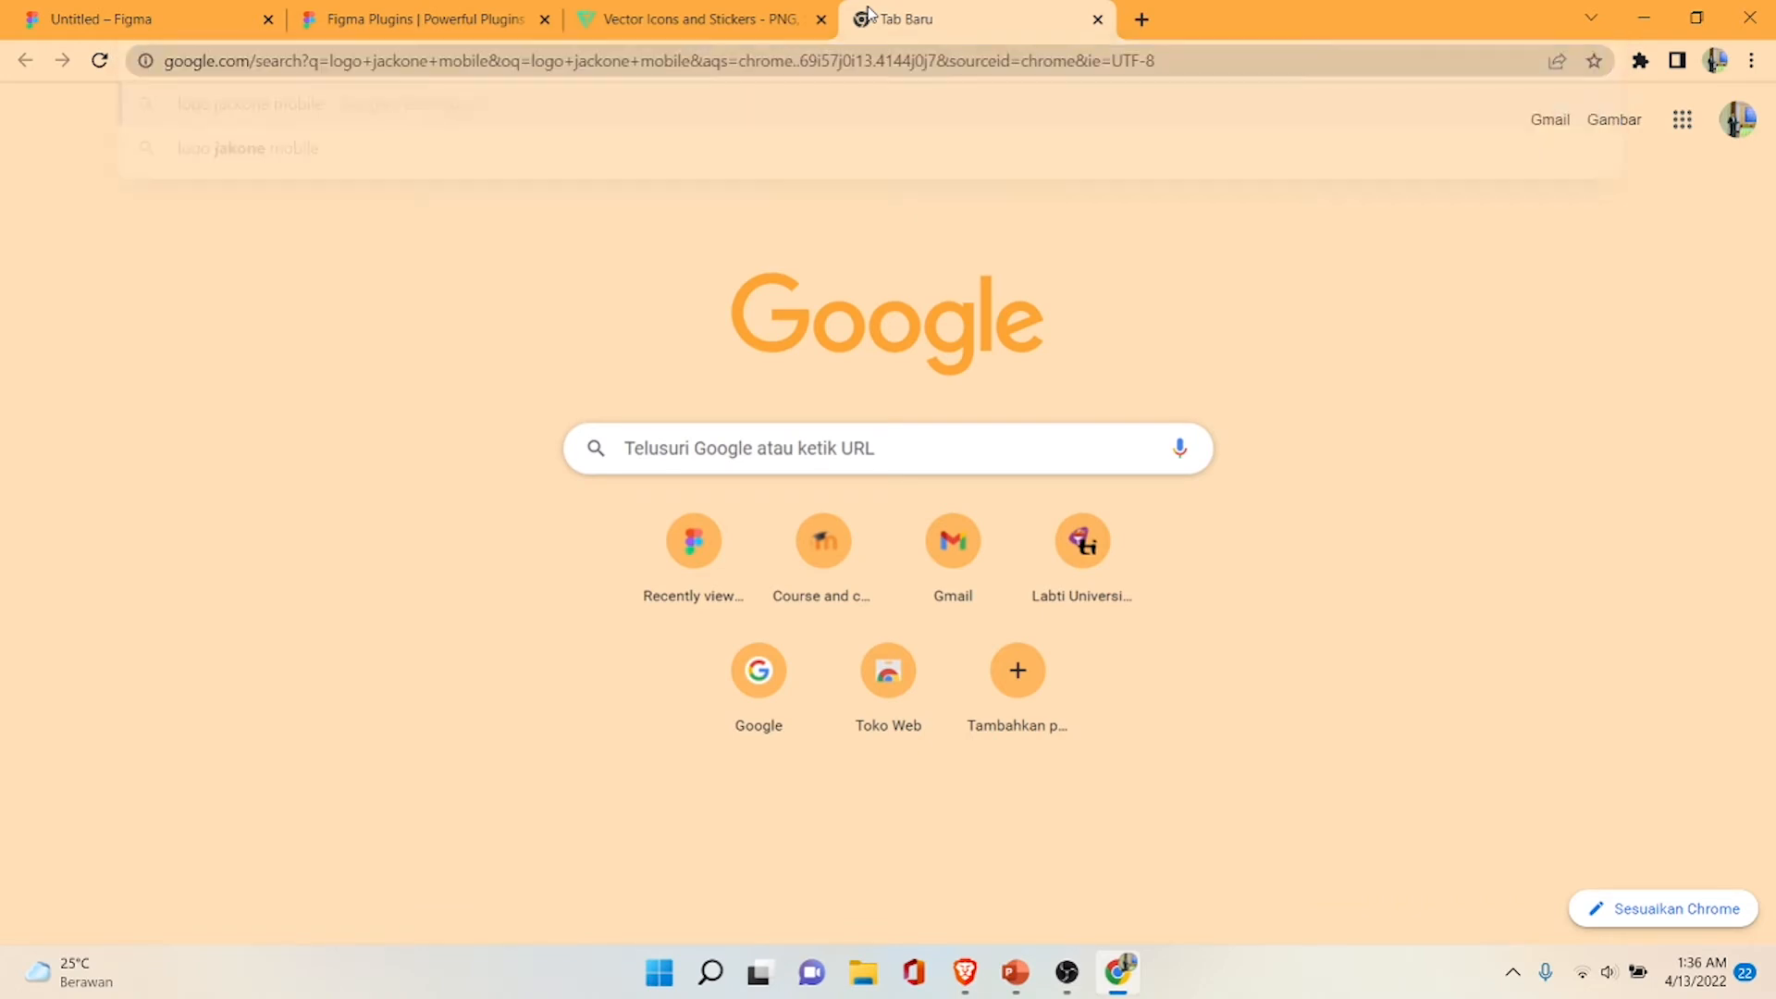
left_click_drag(697, 9, 432, 13)
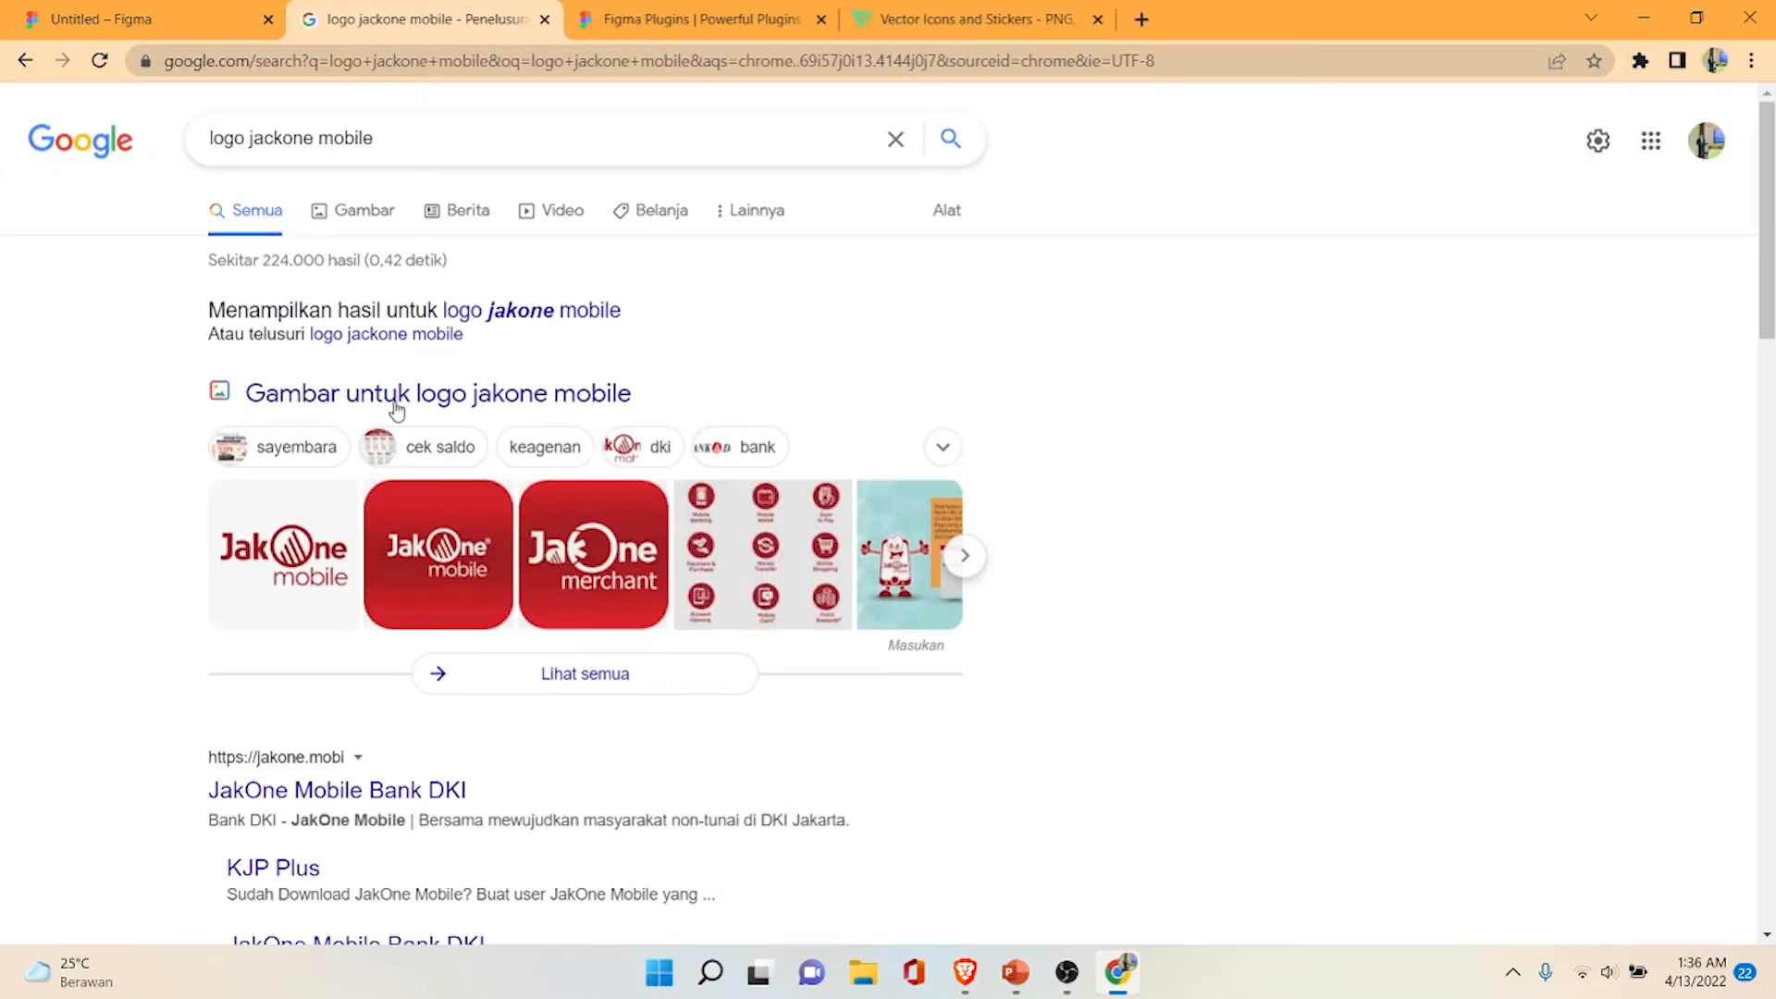
- Pick the first JakOne mobile logo in the image results and return to the Figma file
left_click(347, 212)
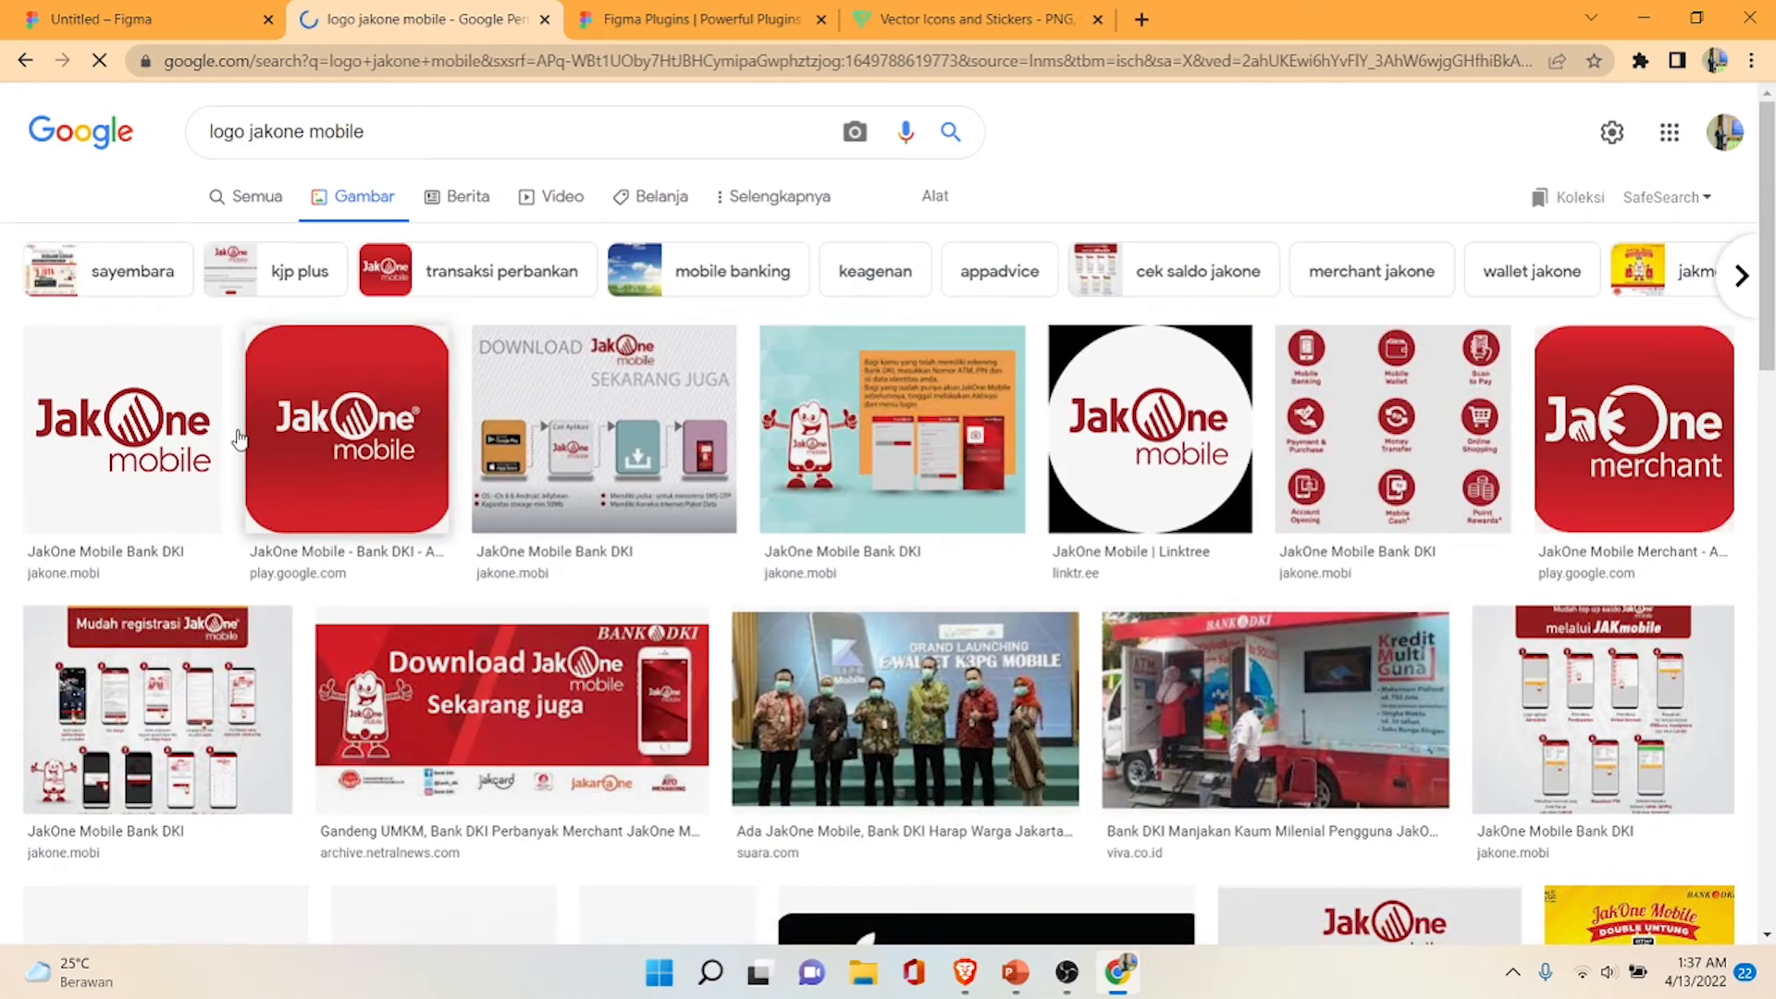
left_click(155, 433)
left_click(213, 11)
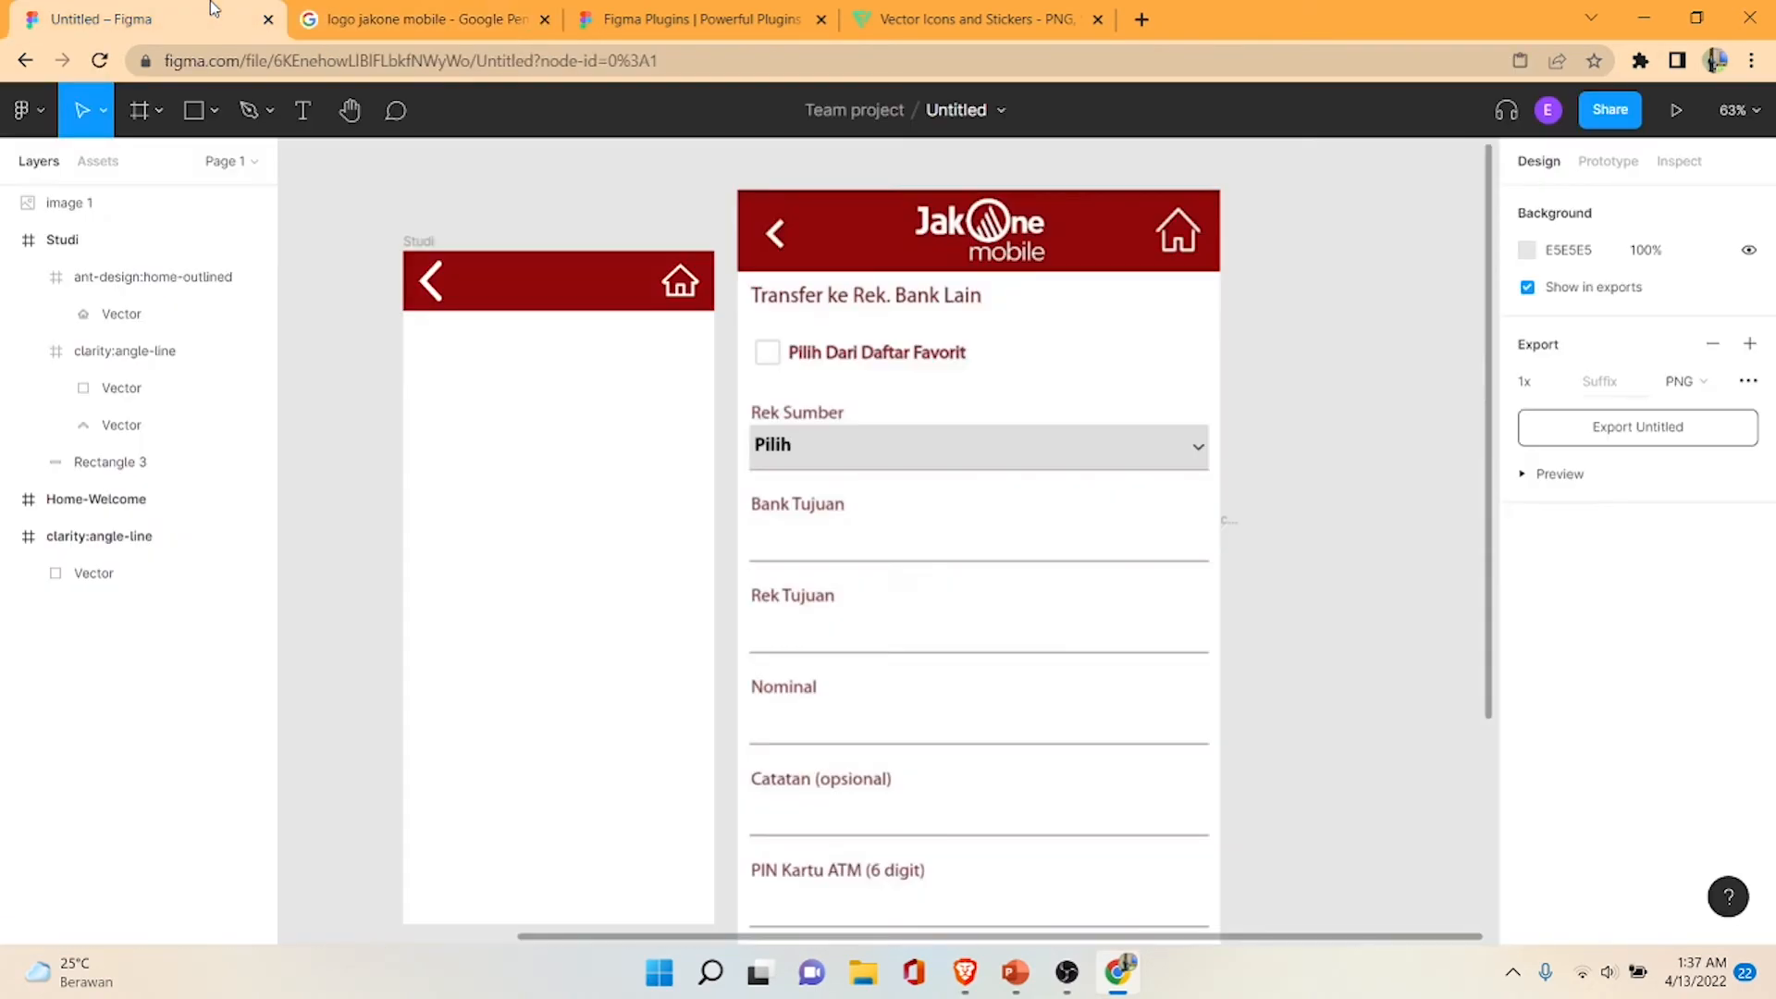
- Copy the red JakOne mobile logo from the image search into the Studi frame and shrink it to about 246 × 143
left_click(339, 11)
right_click(1254, 438)
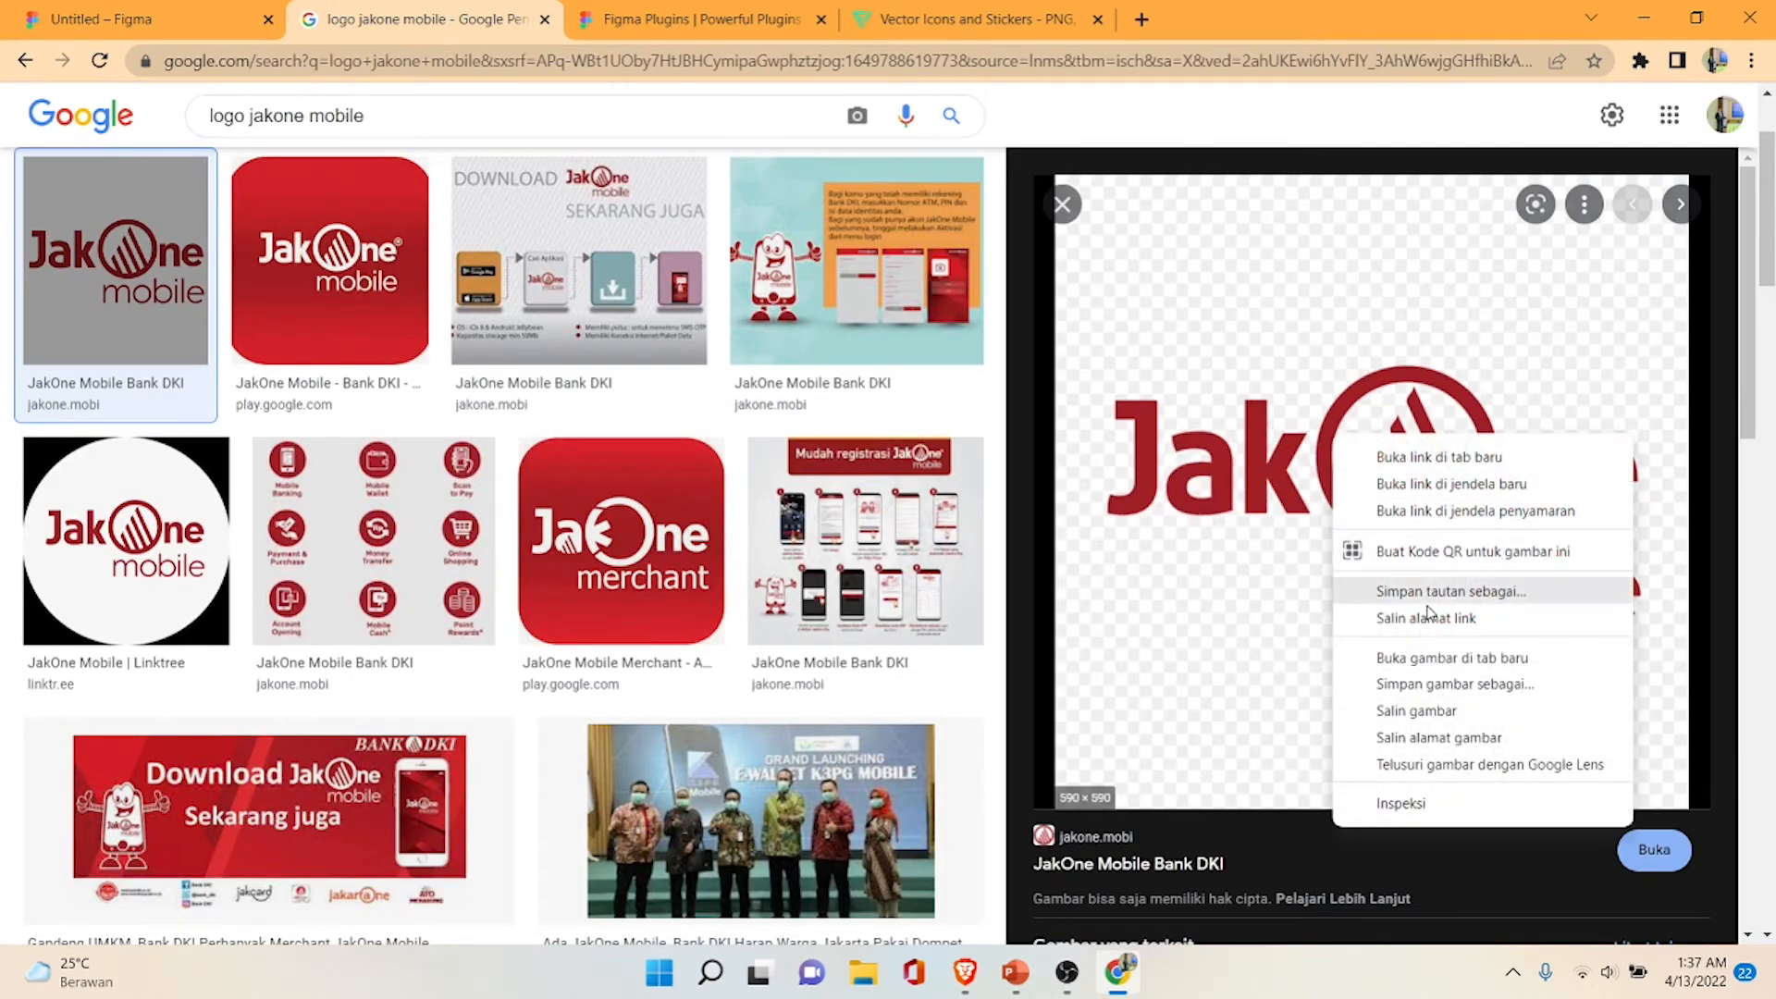
left_click(1457, 713)
left_click(148, 19)
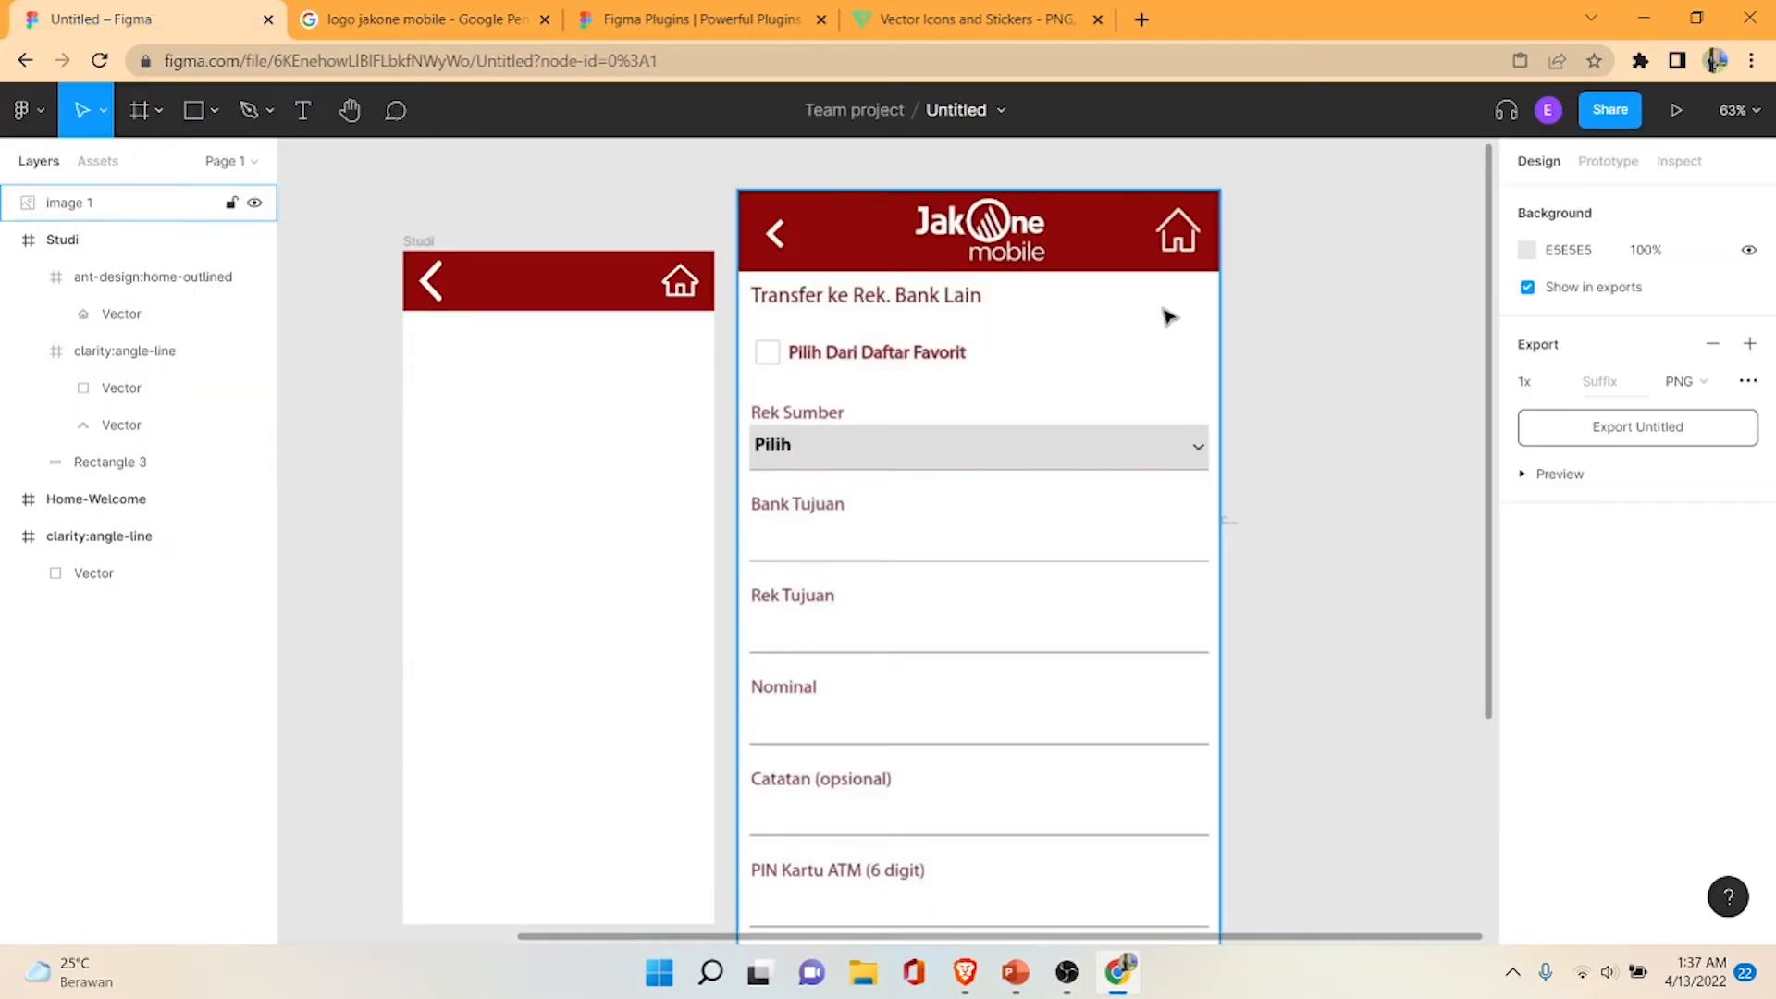
right_click(1285, 295)
left_click(1346, 315)
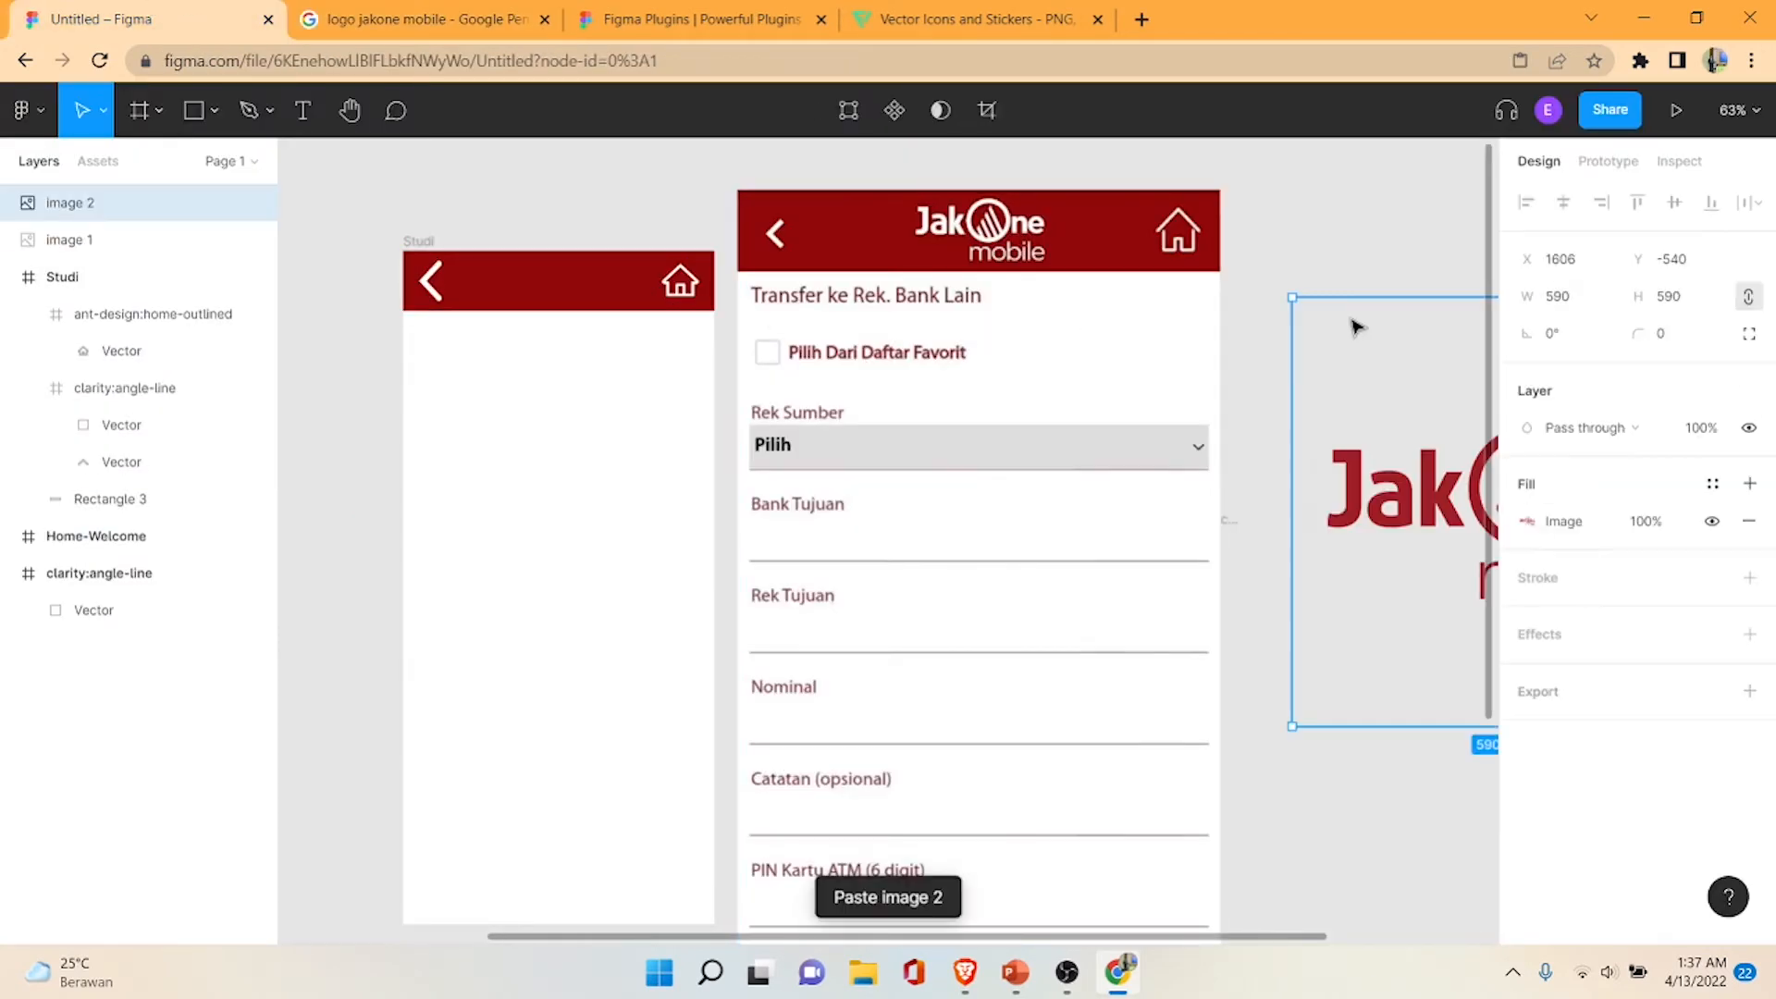
left_click_drag(1156, 434, 527, 436)
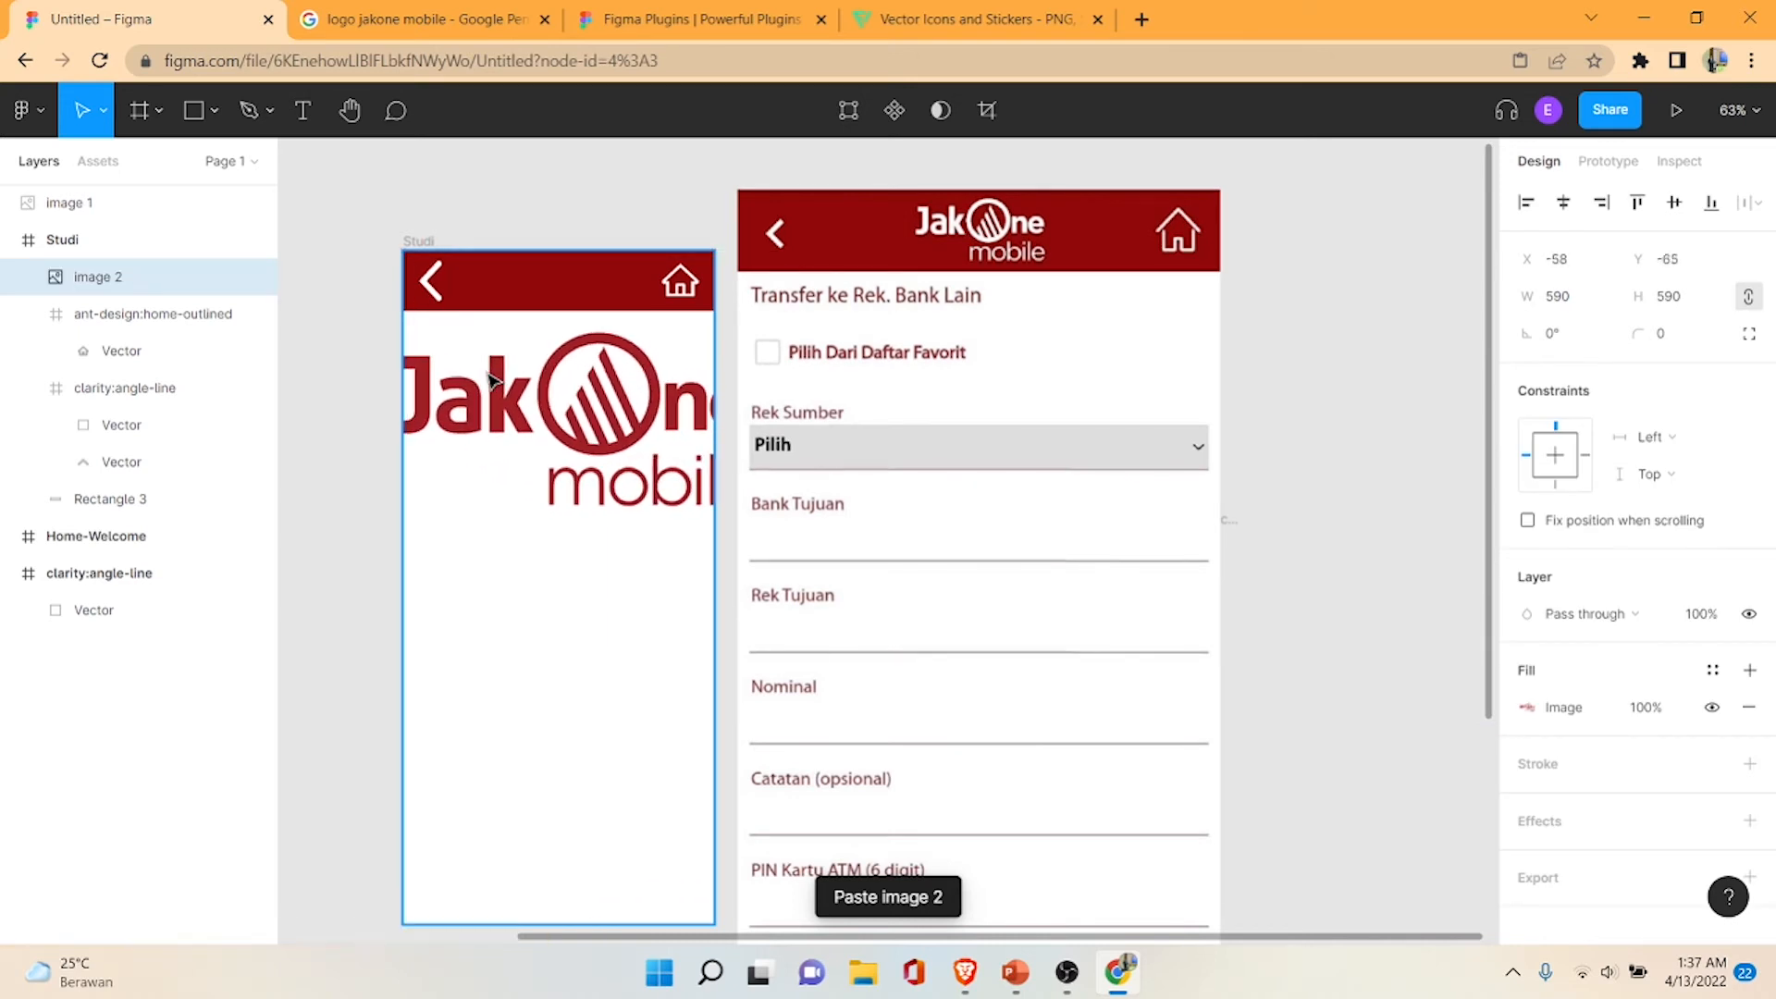
left_click_drag(403, 244, 495, 291)
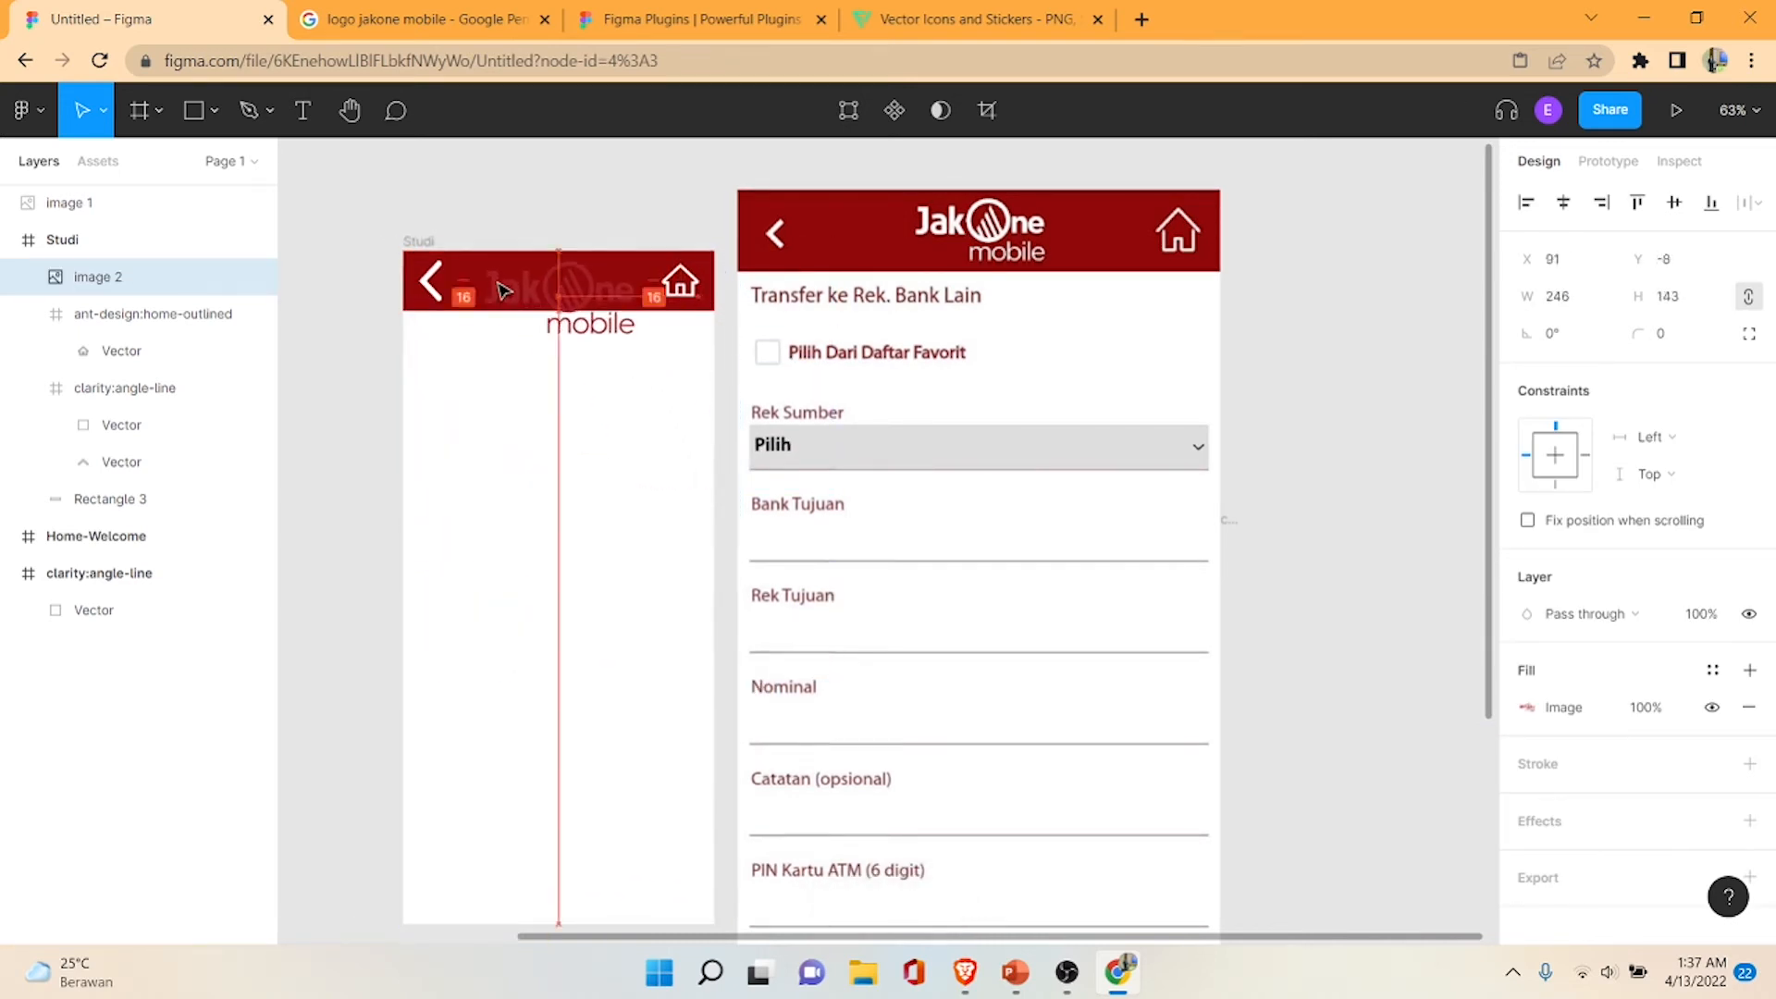
- Find the white JakOne mobile logo from glasklartHD among the related images in the Google results and copy the image
left_click(476, 22)
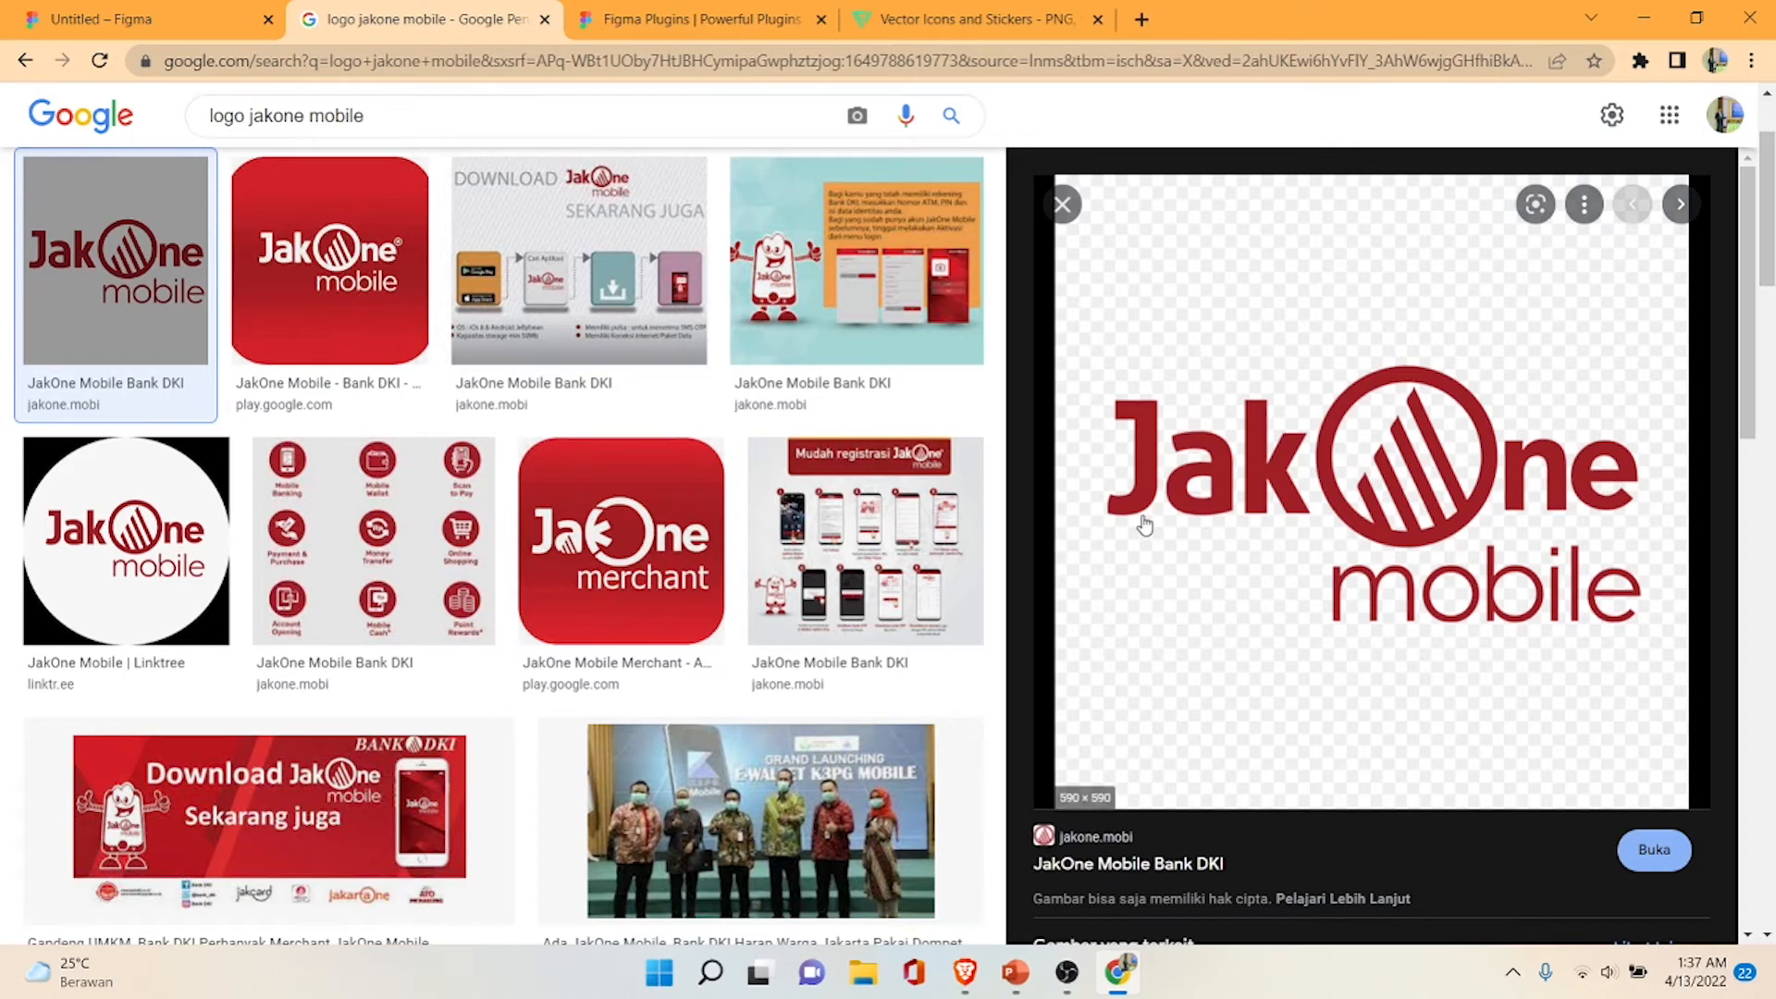
scroll(1213, 518, "down", 4)
scroll(1212, 518, "down", 7)
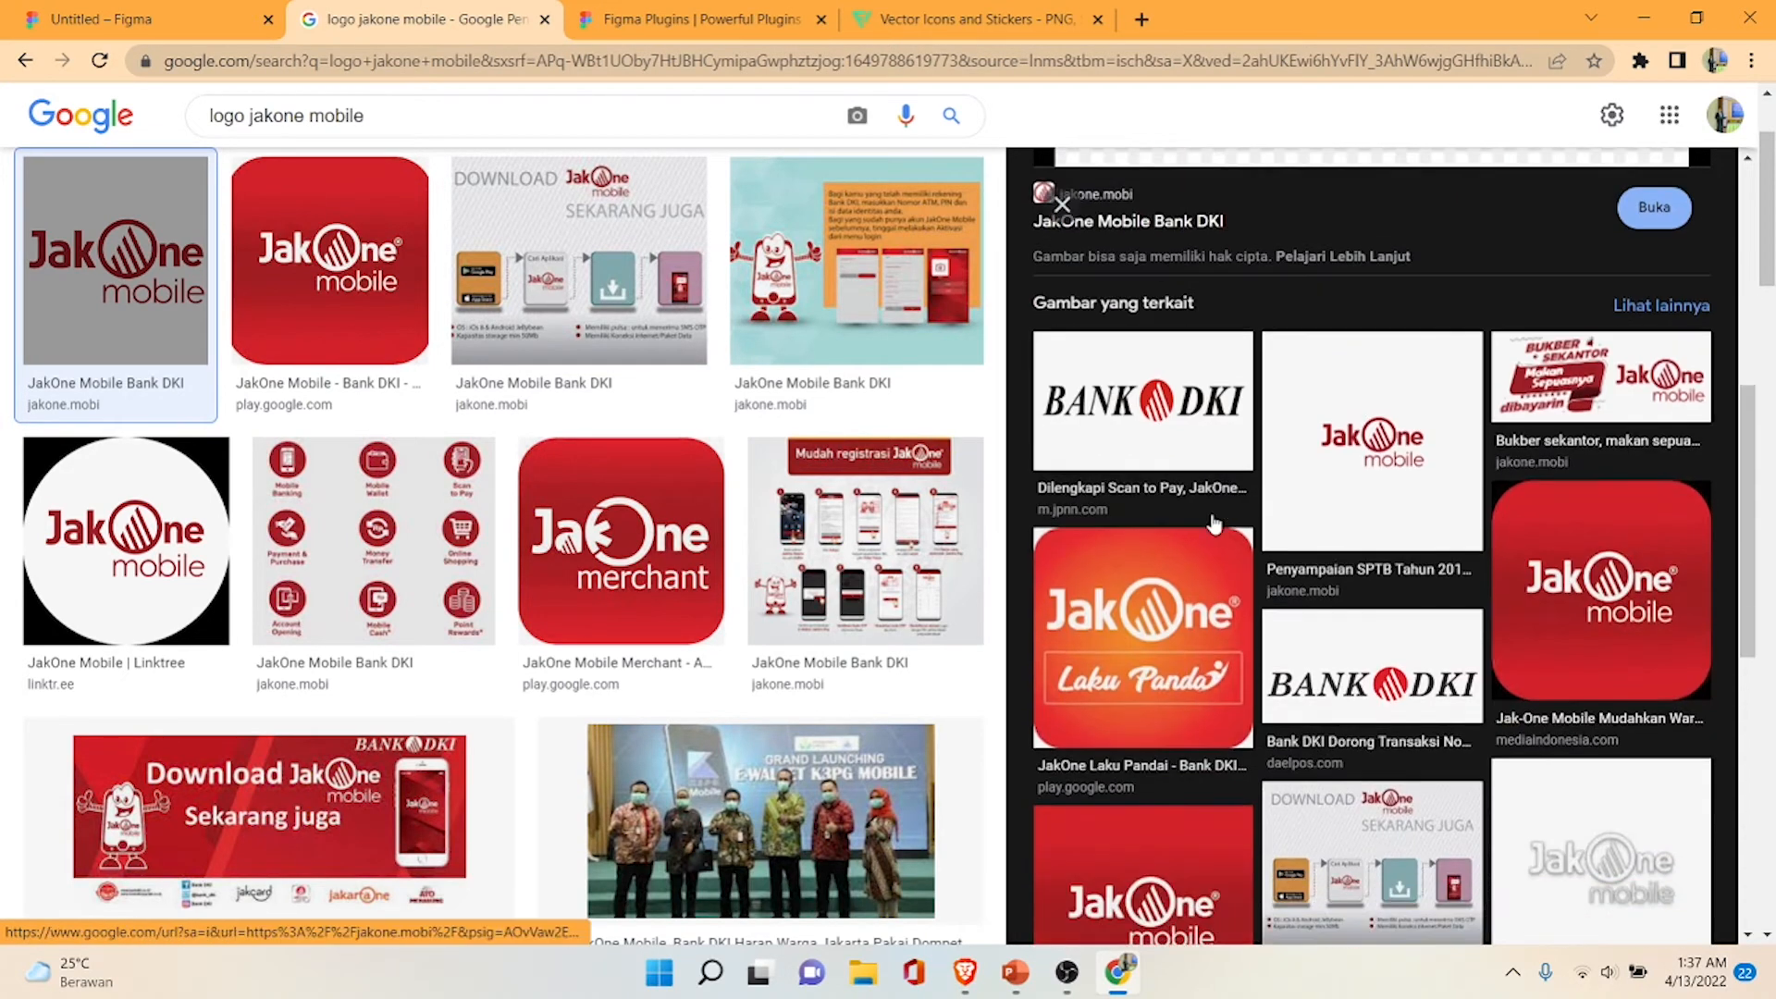
left_click(1554, 574)
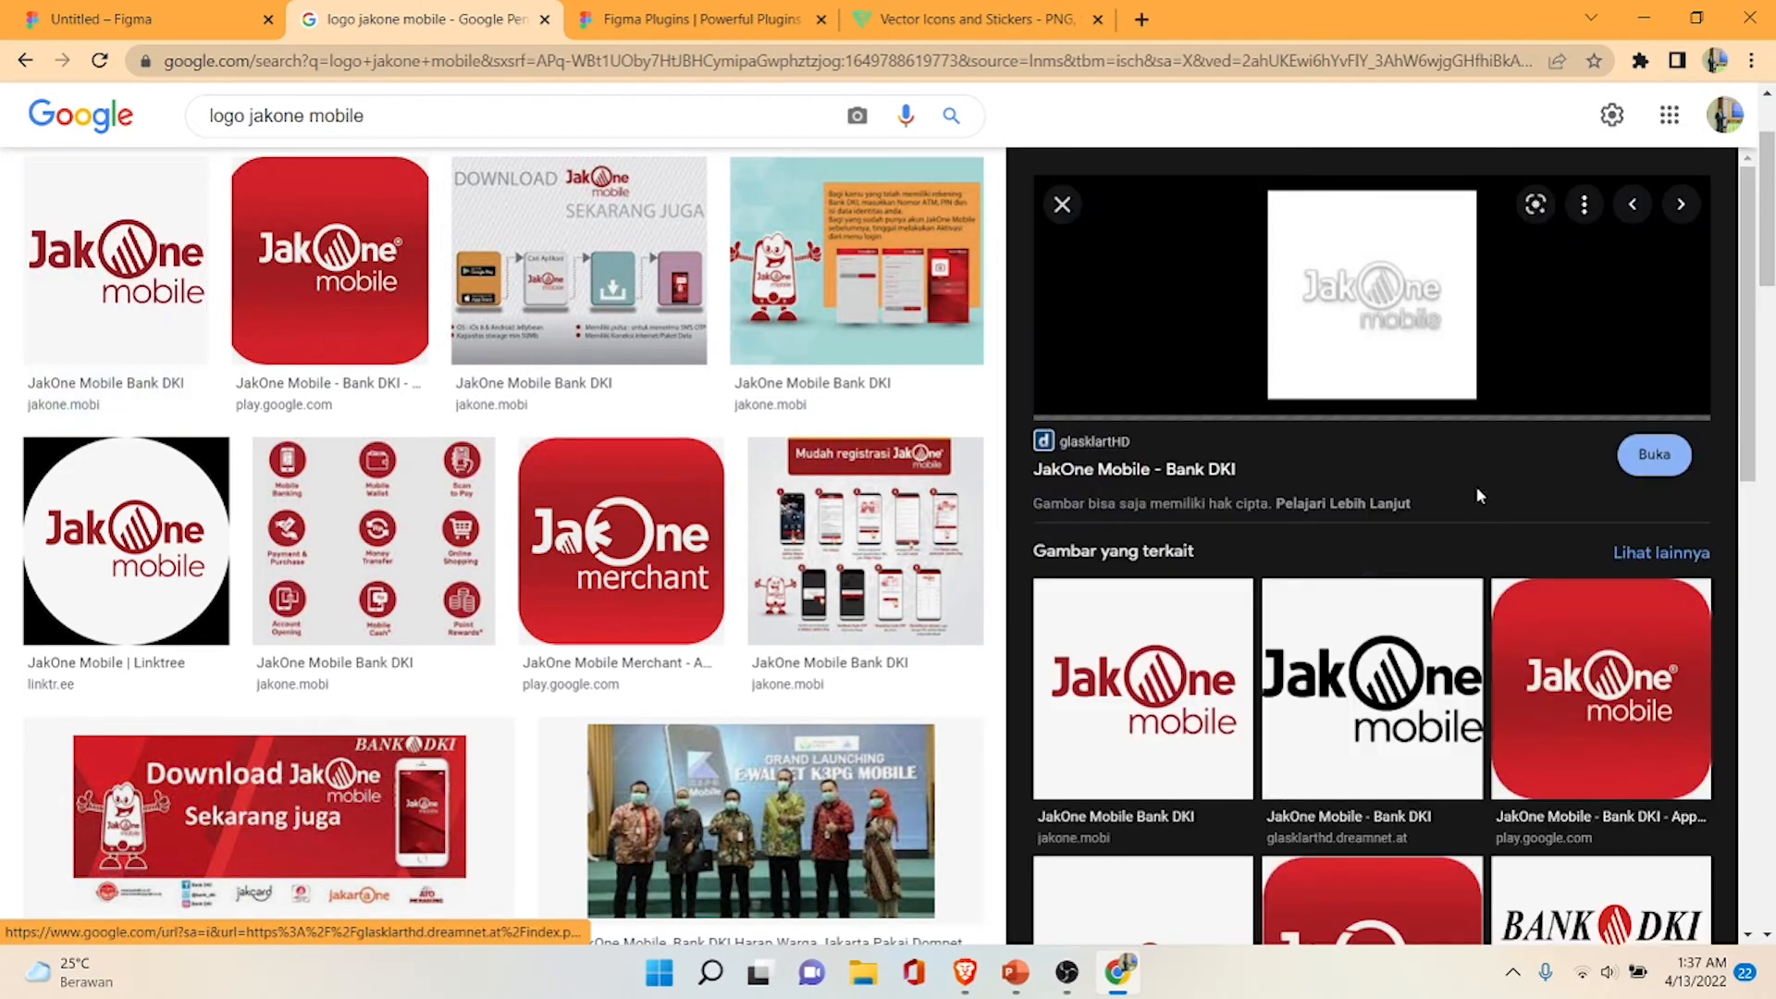
right_click(1372, 317)
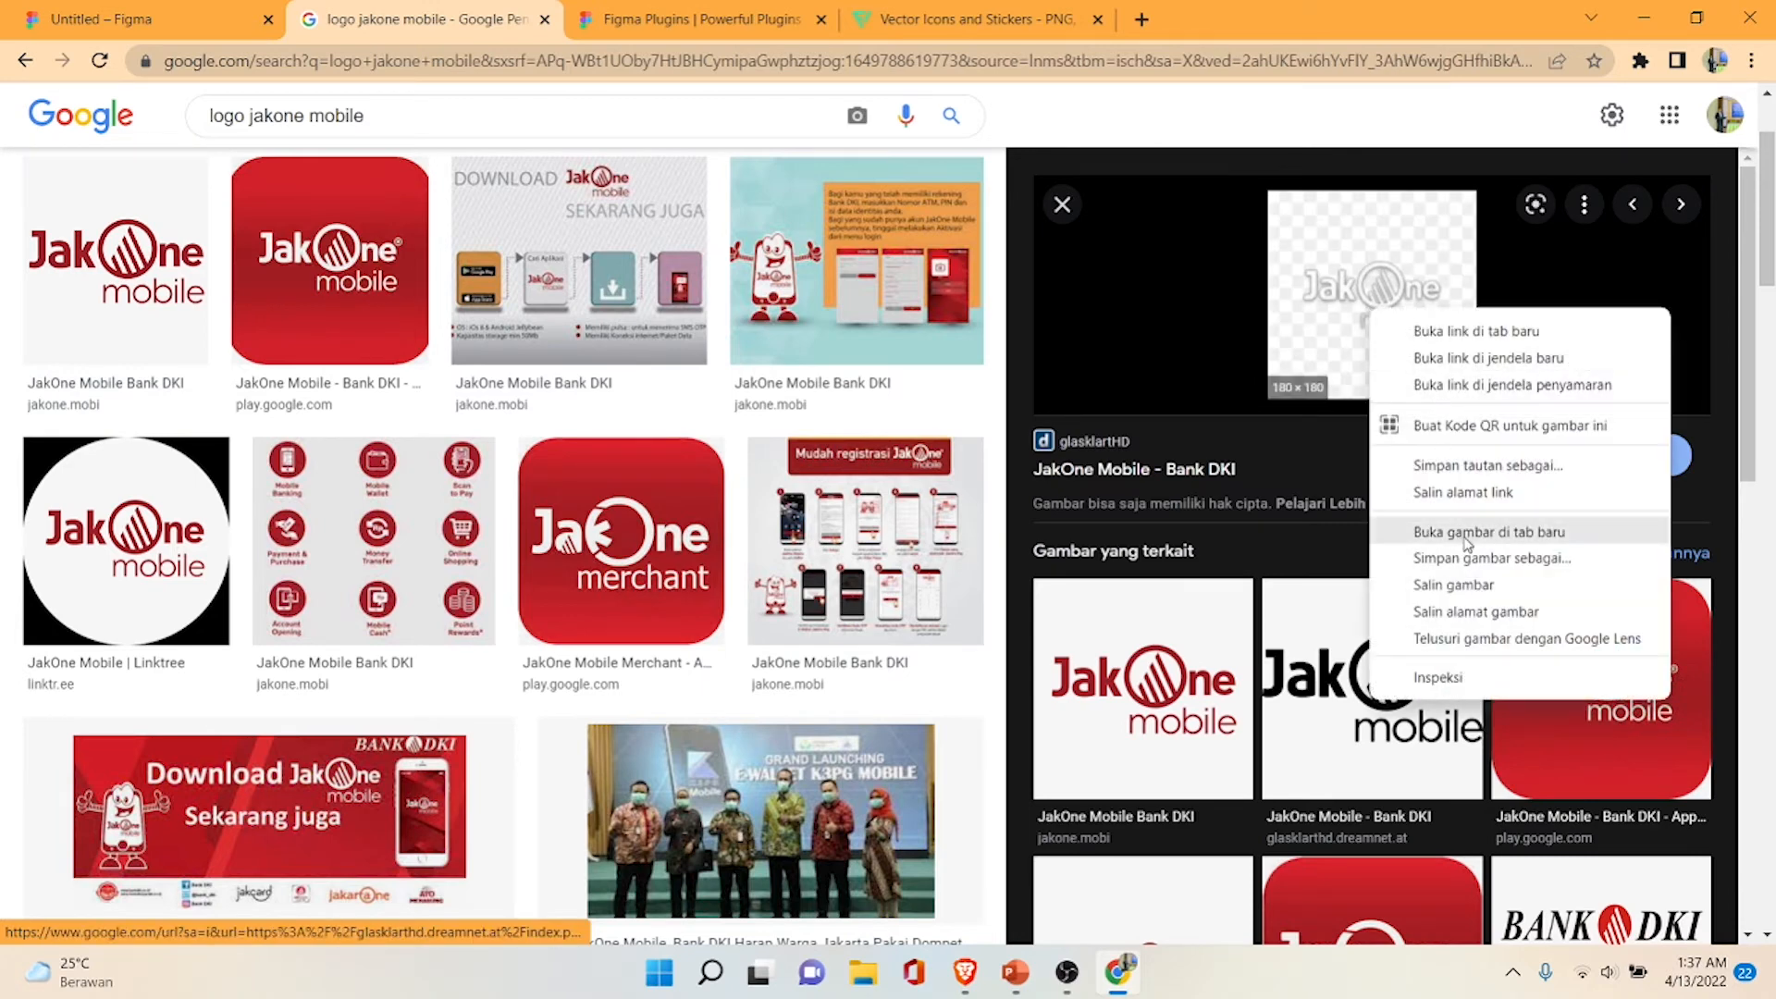
left_click(1468, 586)
- Paste the white JakOne logo into the Figma file and place it in the middle of the Studi header bar
left_click(109, 16)
right_click(334, 271)
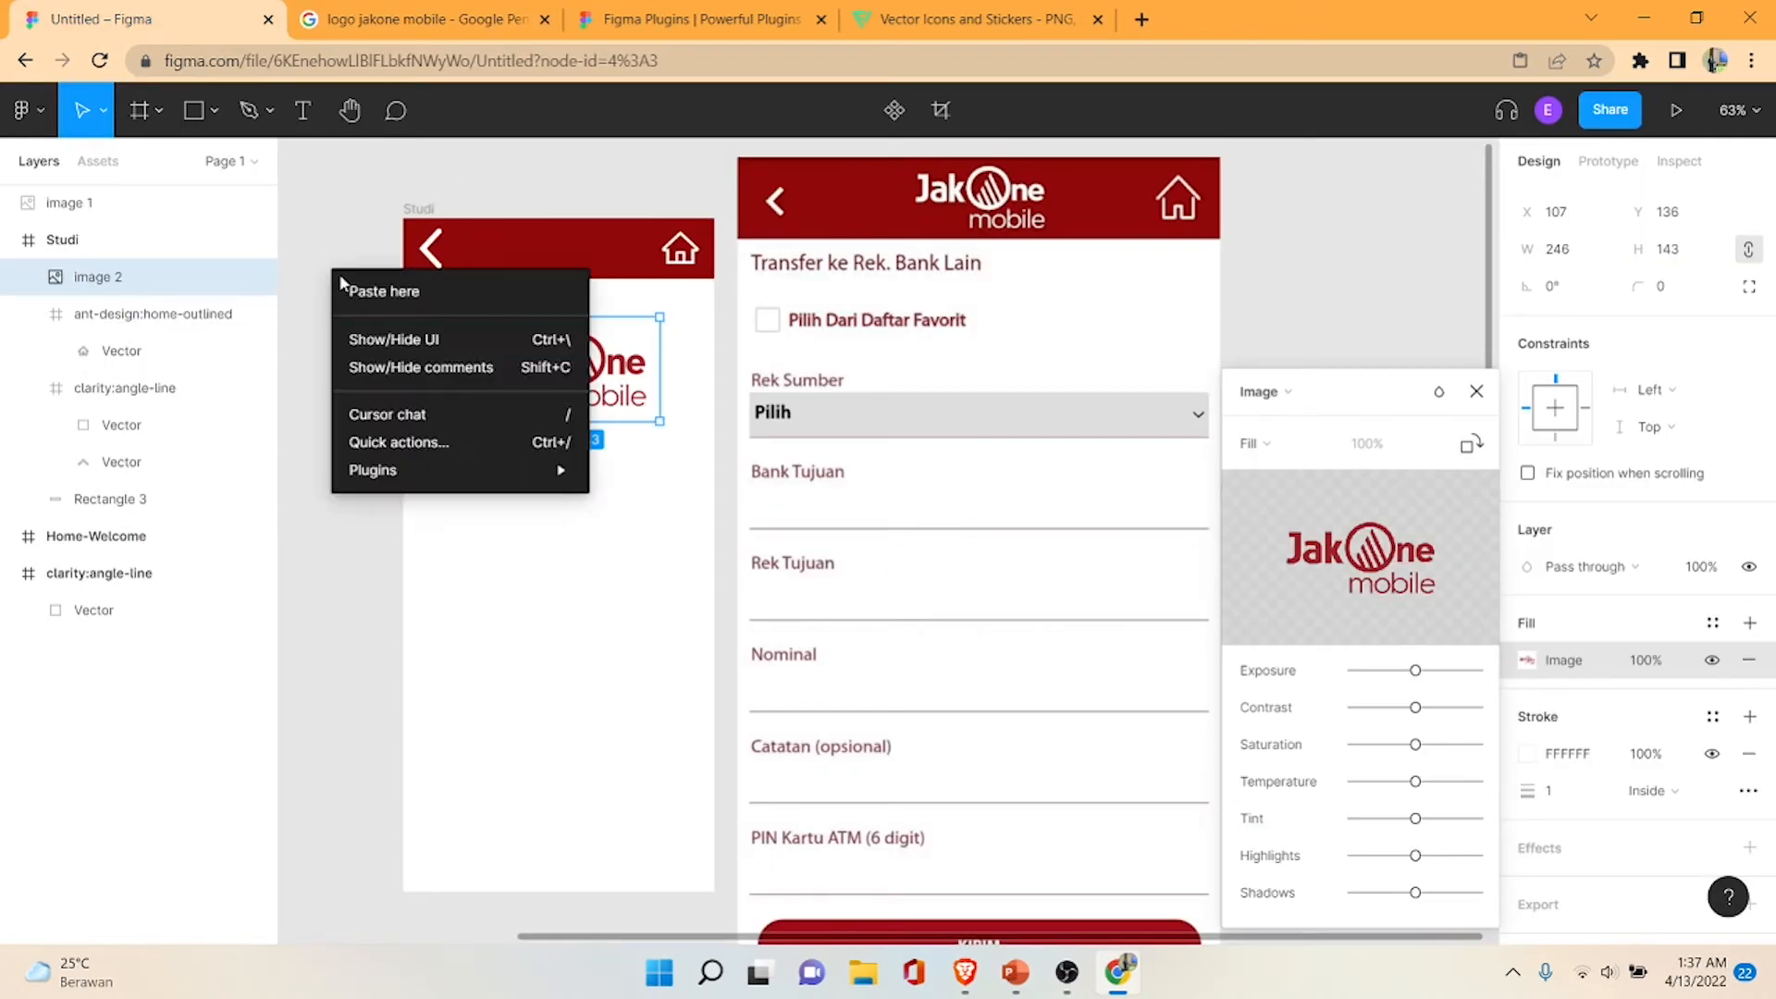
left_click(407, 291)
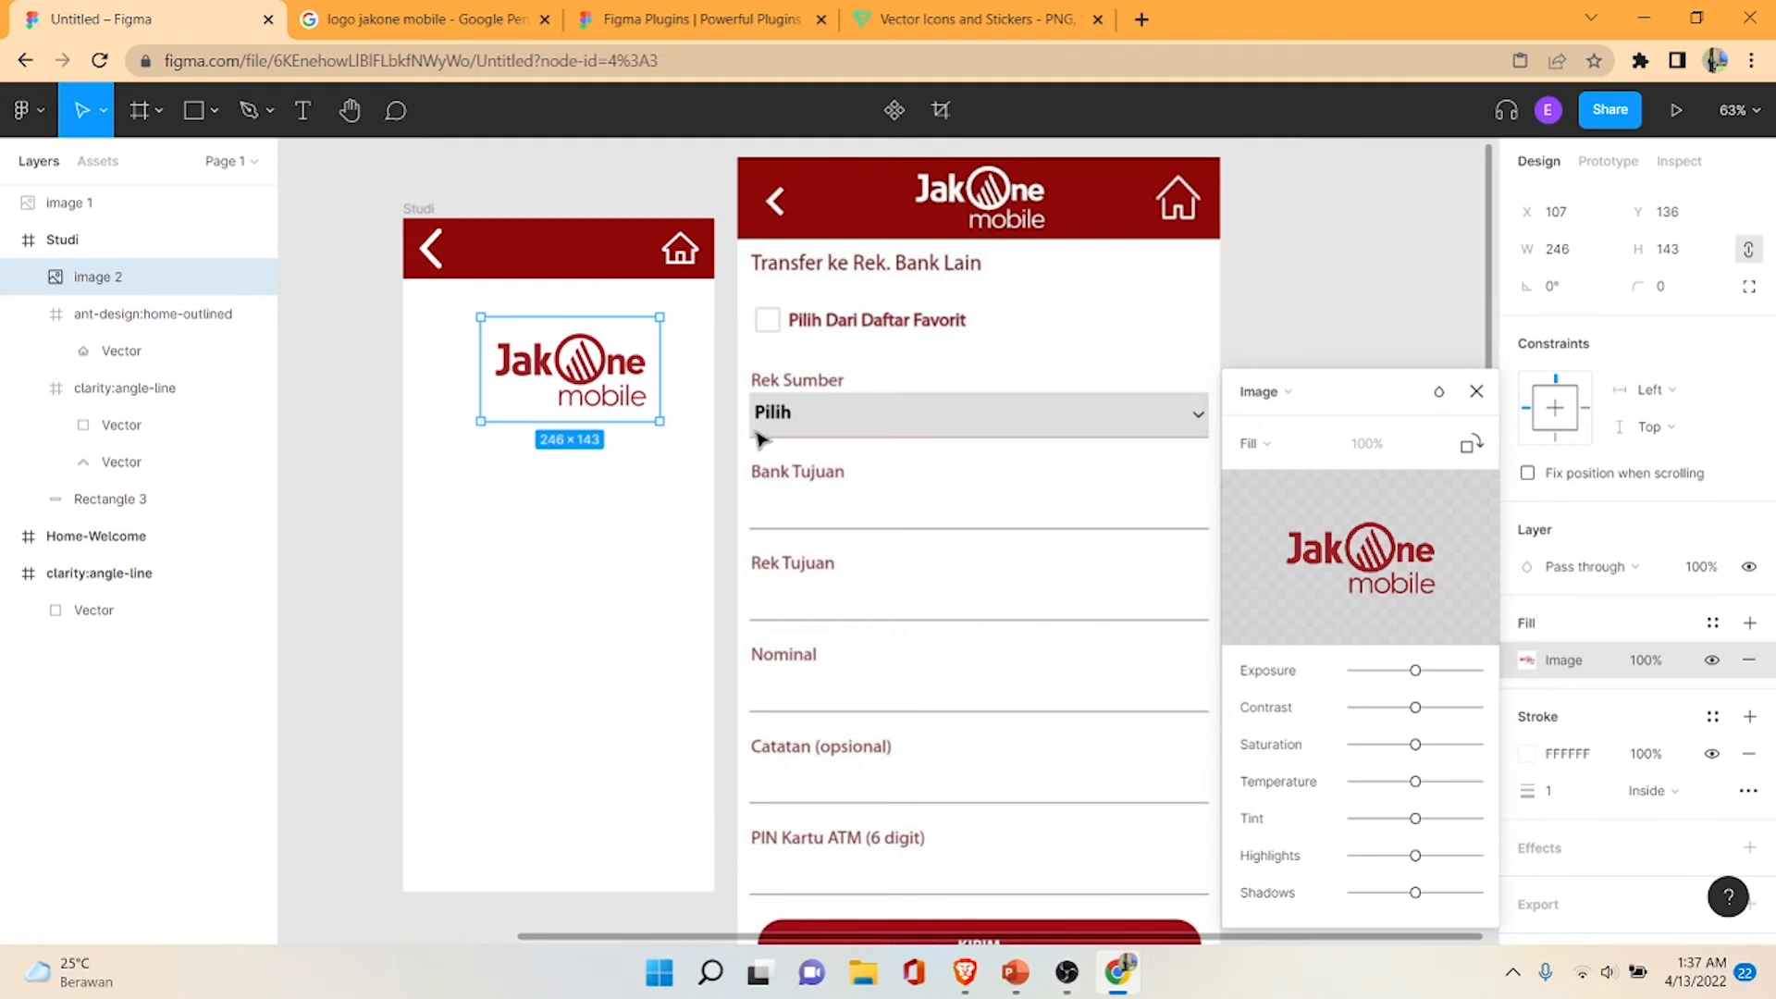
left_click(1476, 390)
left_click(1314, 324)
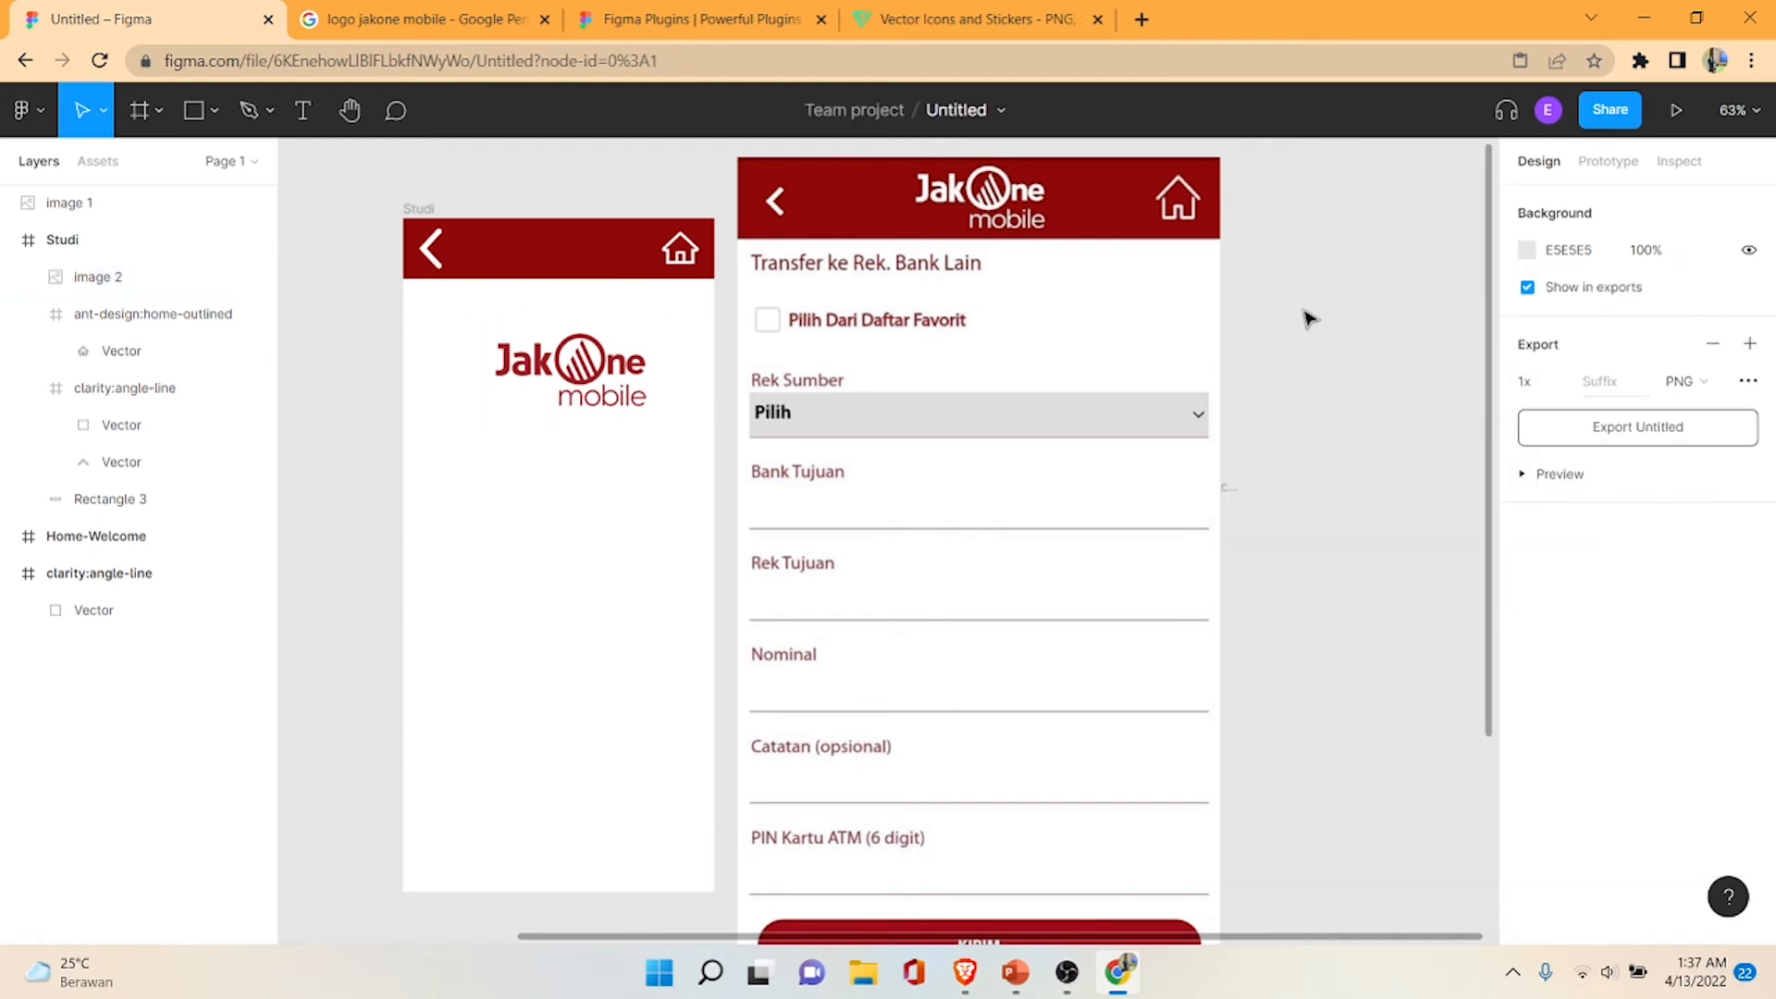
right_click(1294, 304)
left_click(1346, 323)
left_click_drag(1358, 371, 584, 254)
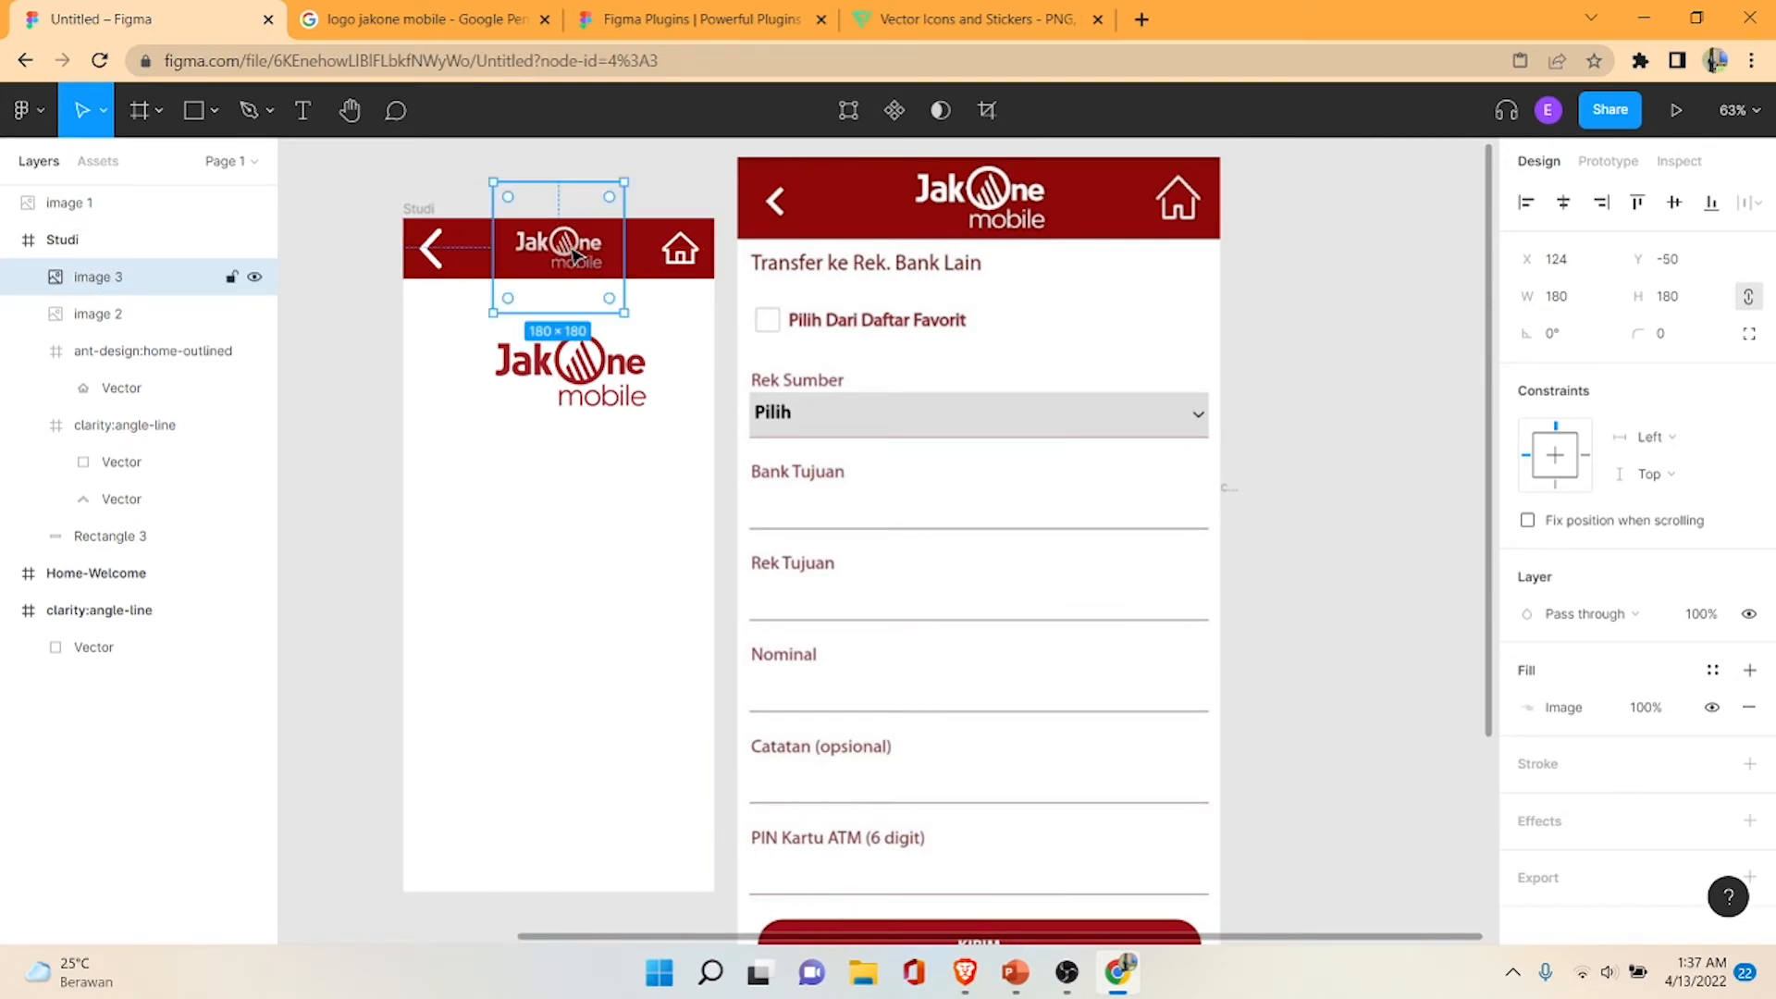
- Delete the red JakOne logo from the Studi frame and nudge the white logo slightly left within the header bar
left_click(594, 368)
key("Delete")
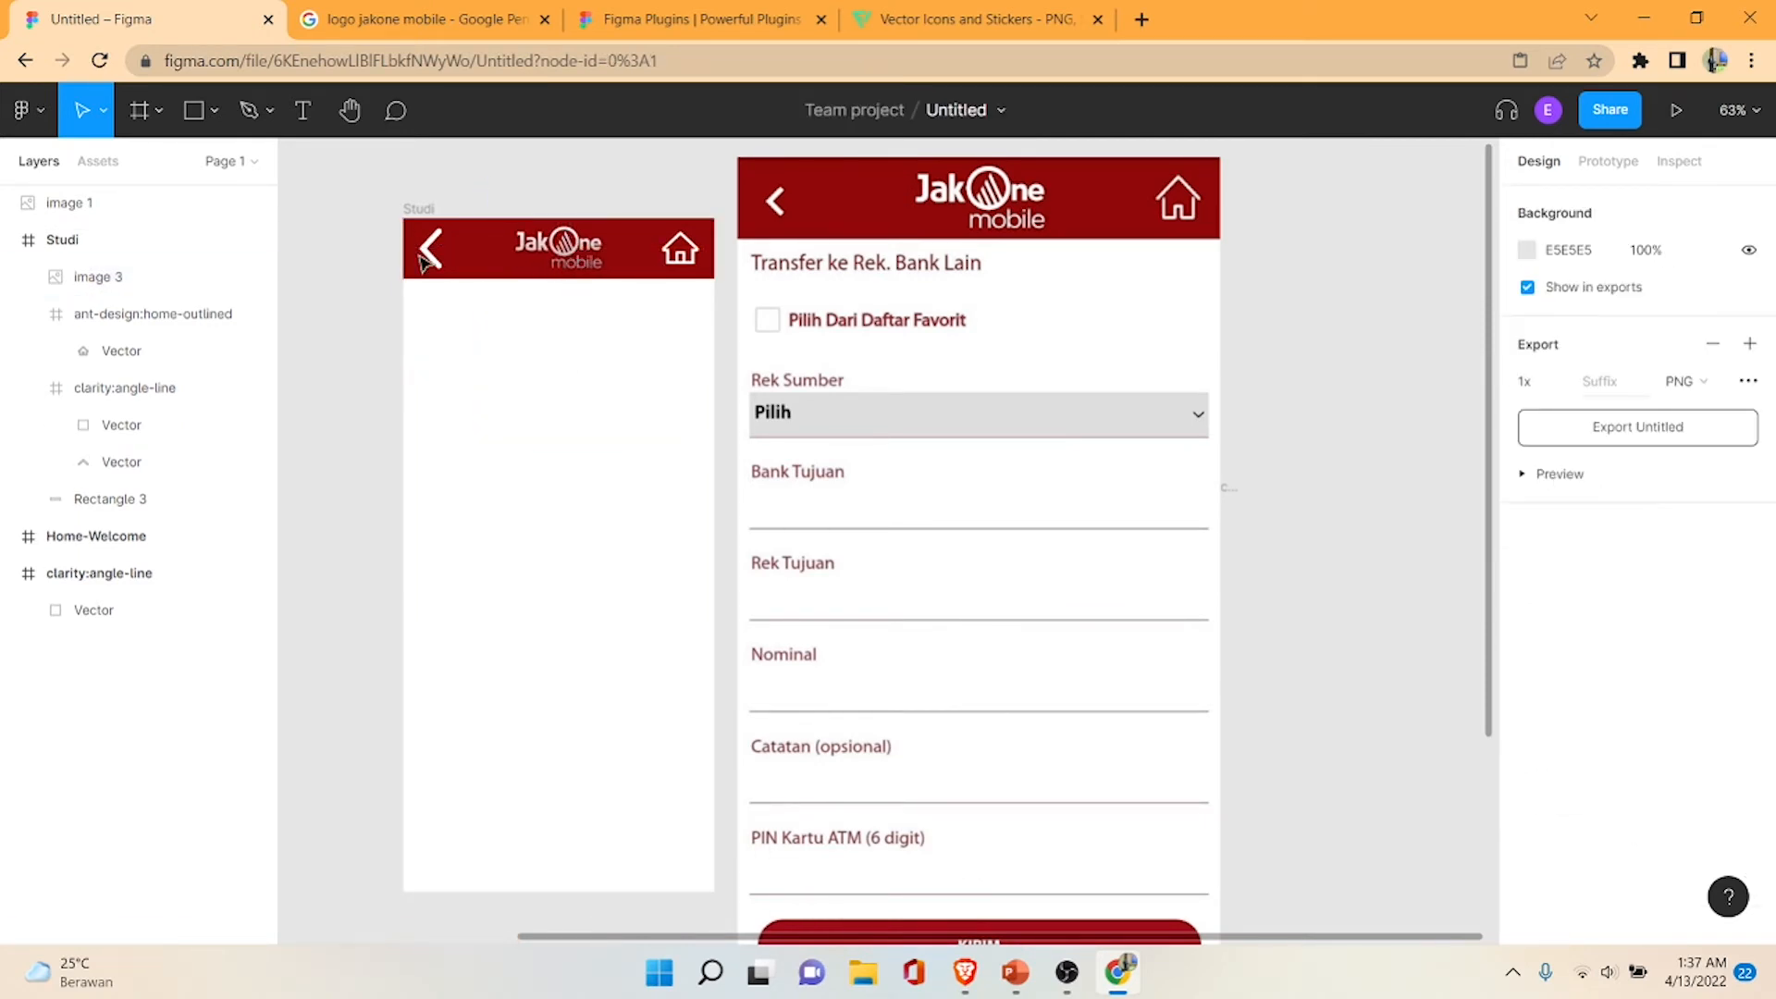
left_click(564, 252)
left_click_drag(565, 252, 566, 254)
left_click(541, 163)
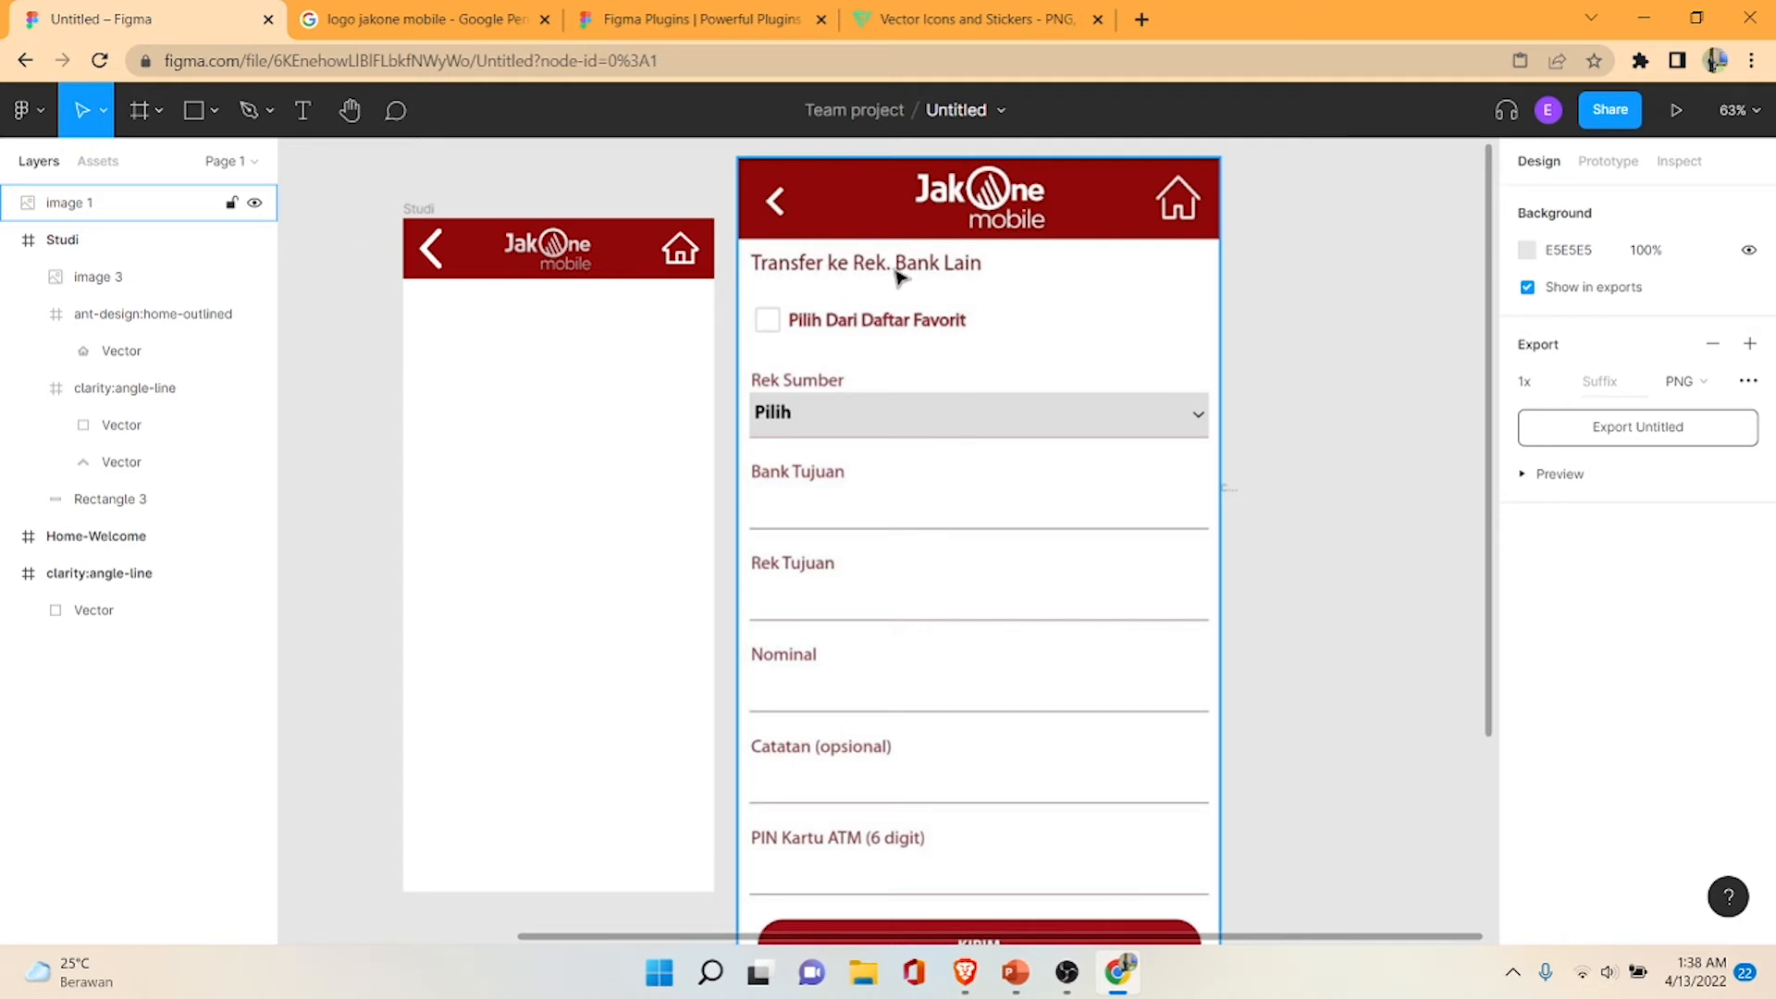
- Start a text layer just below the Studi header bar and set its font to Advent Pro
left_click(303, 110)
left_click(422, 302)
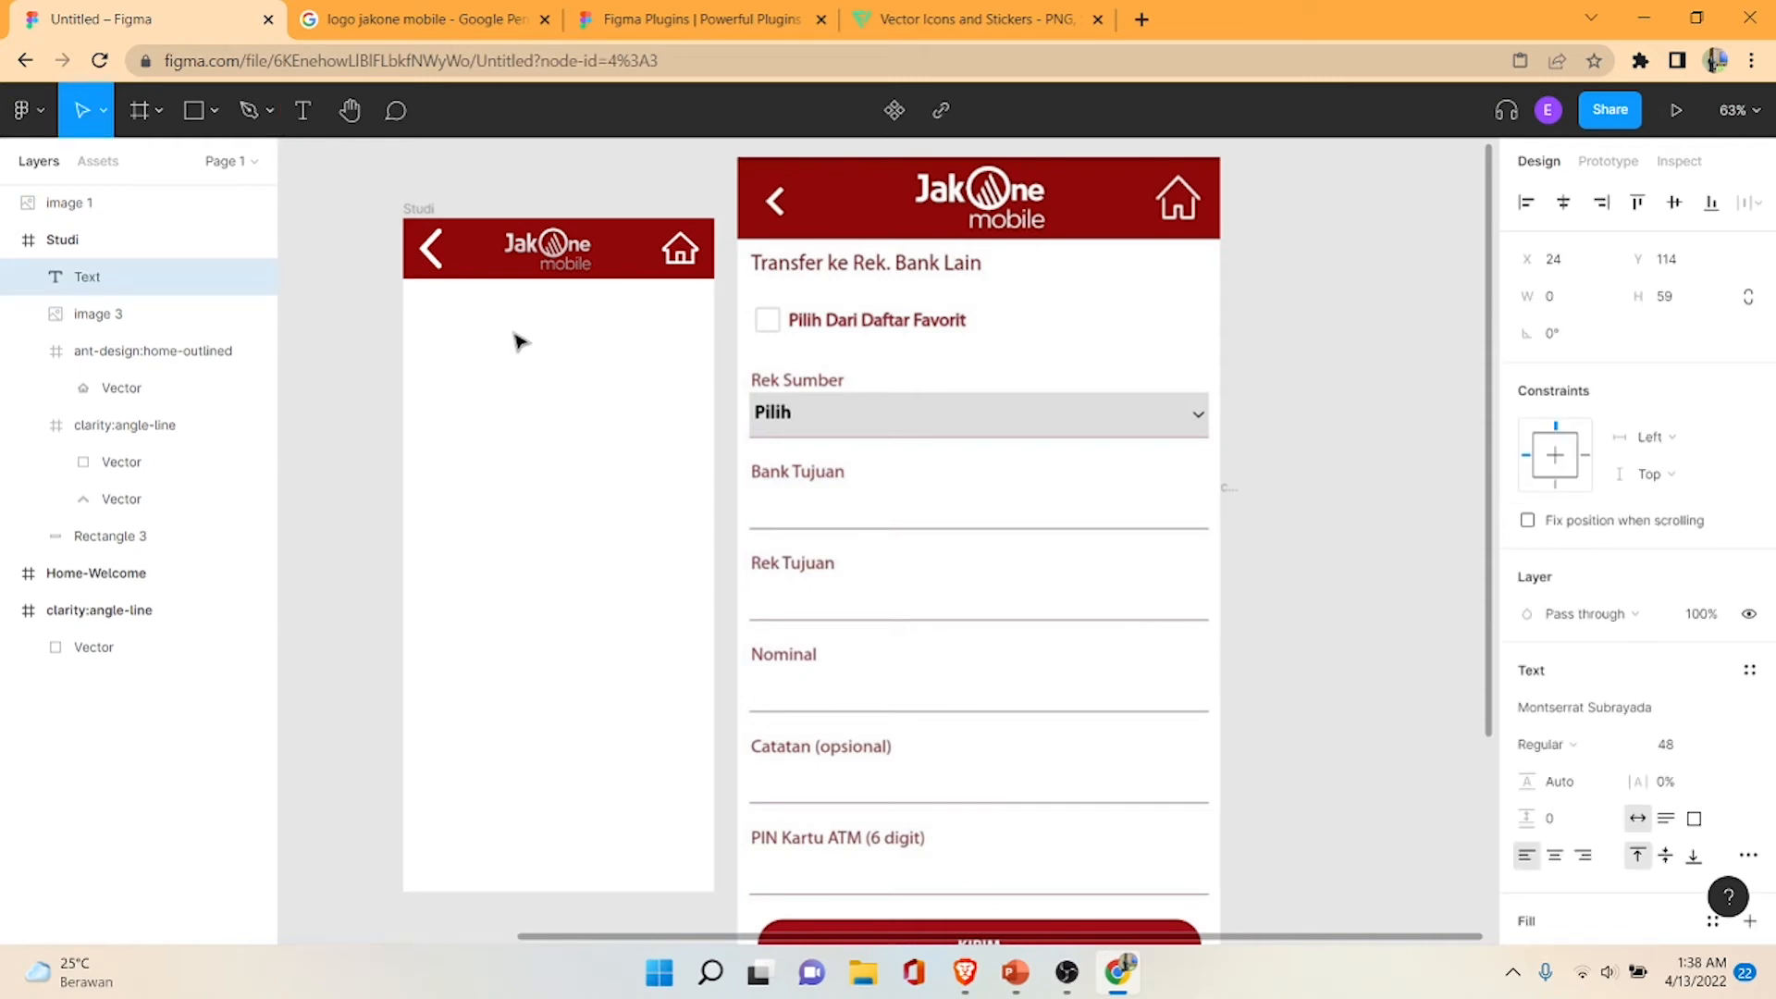
type("T")
key("BackSpace")
key("BackSpace")
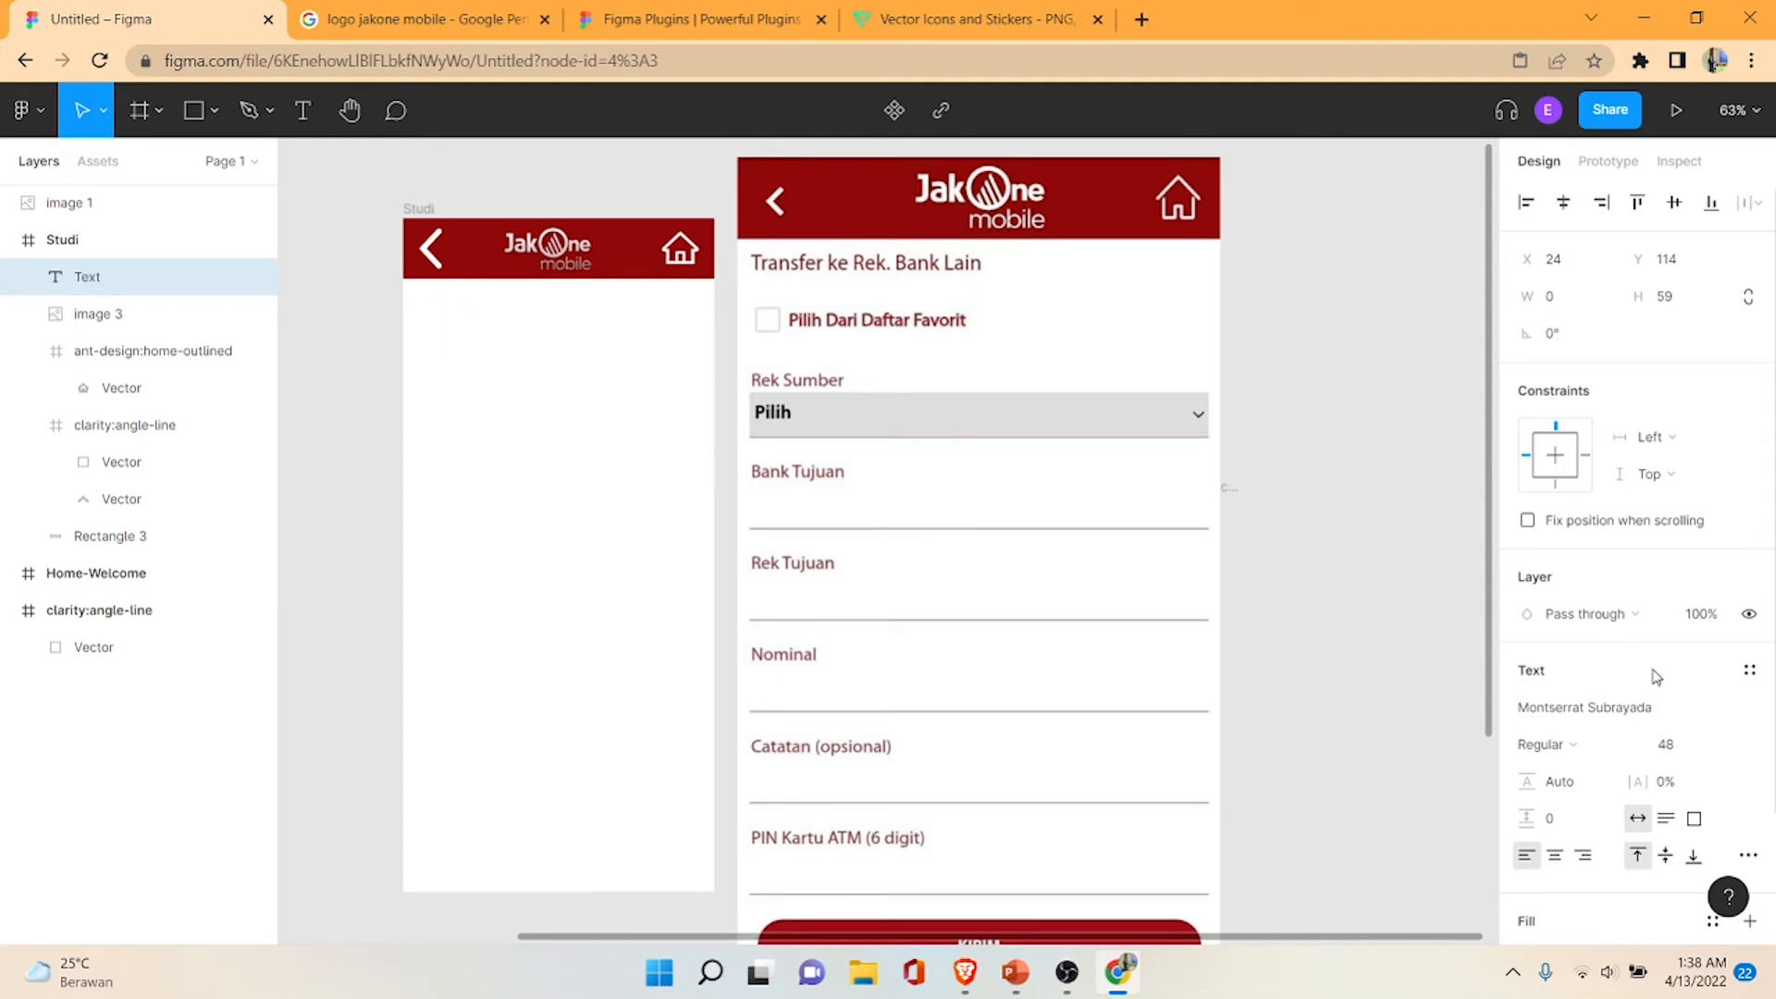
left_click(1628, 710)
left_click(1746, 711)
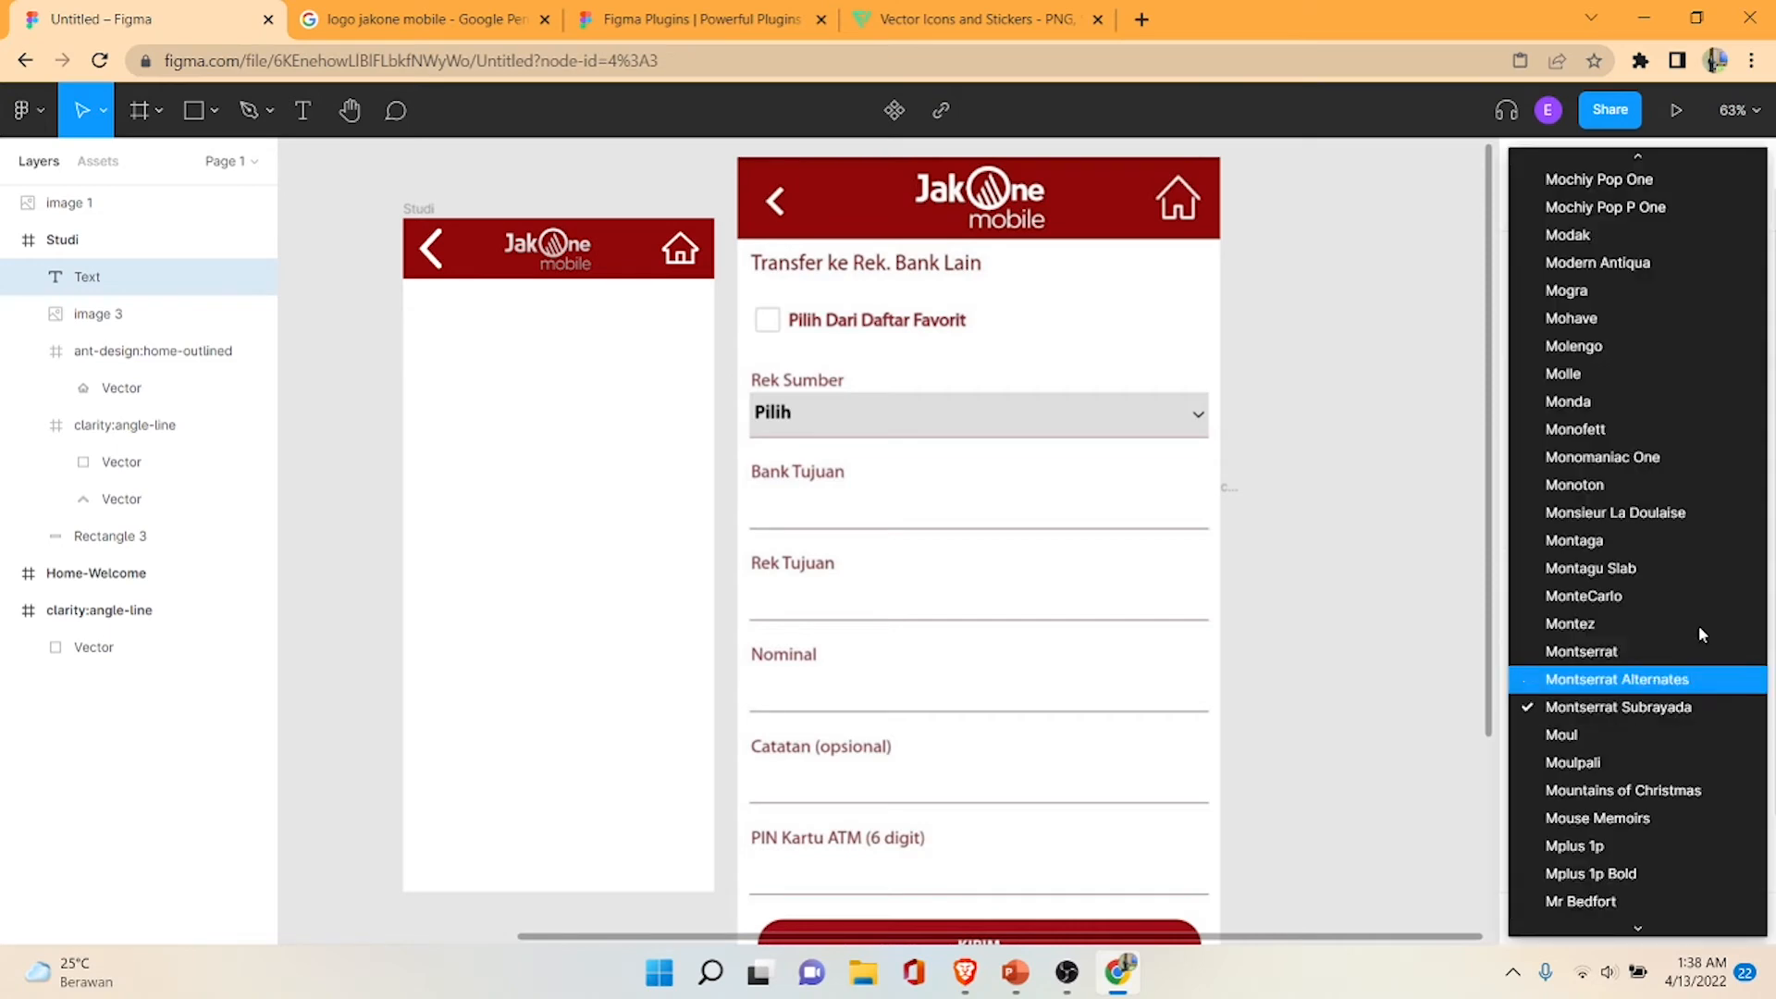
scroll(1698, 625, "up", 15)
scroll(1623, 300, "up", 20)
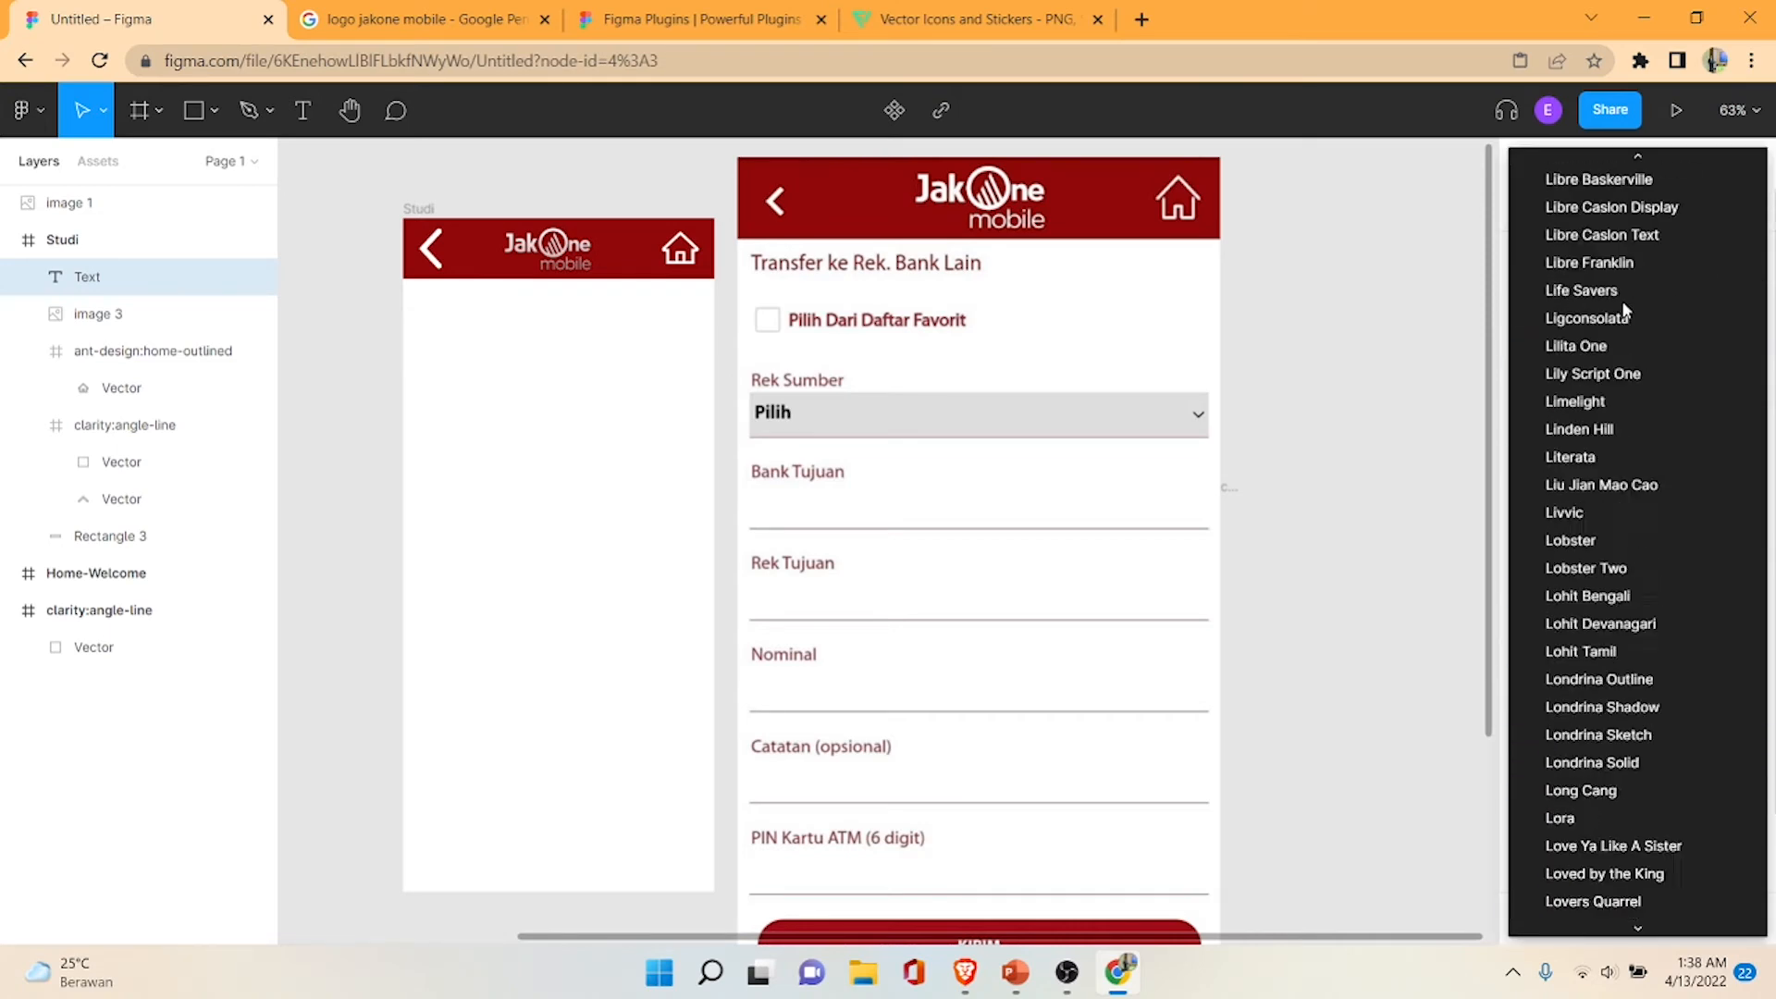
scroll(1624, 311, "up", 20)
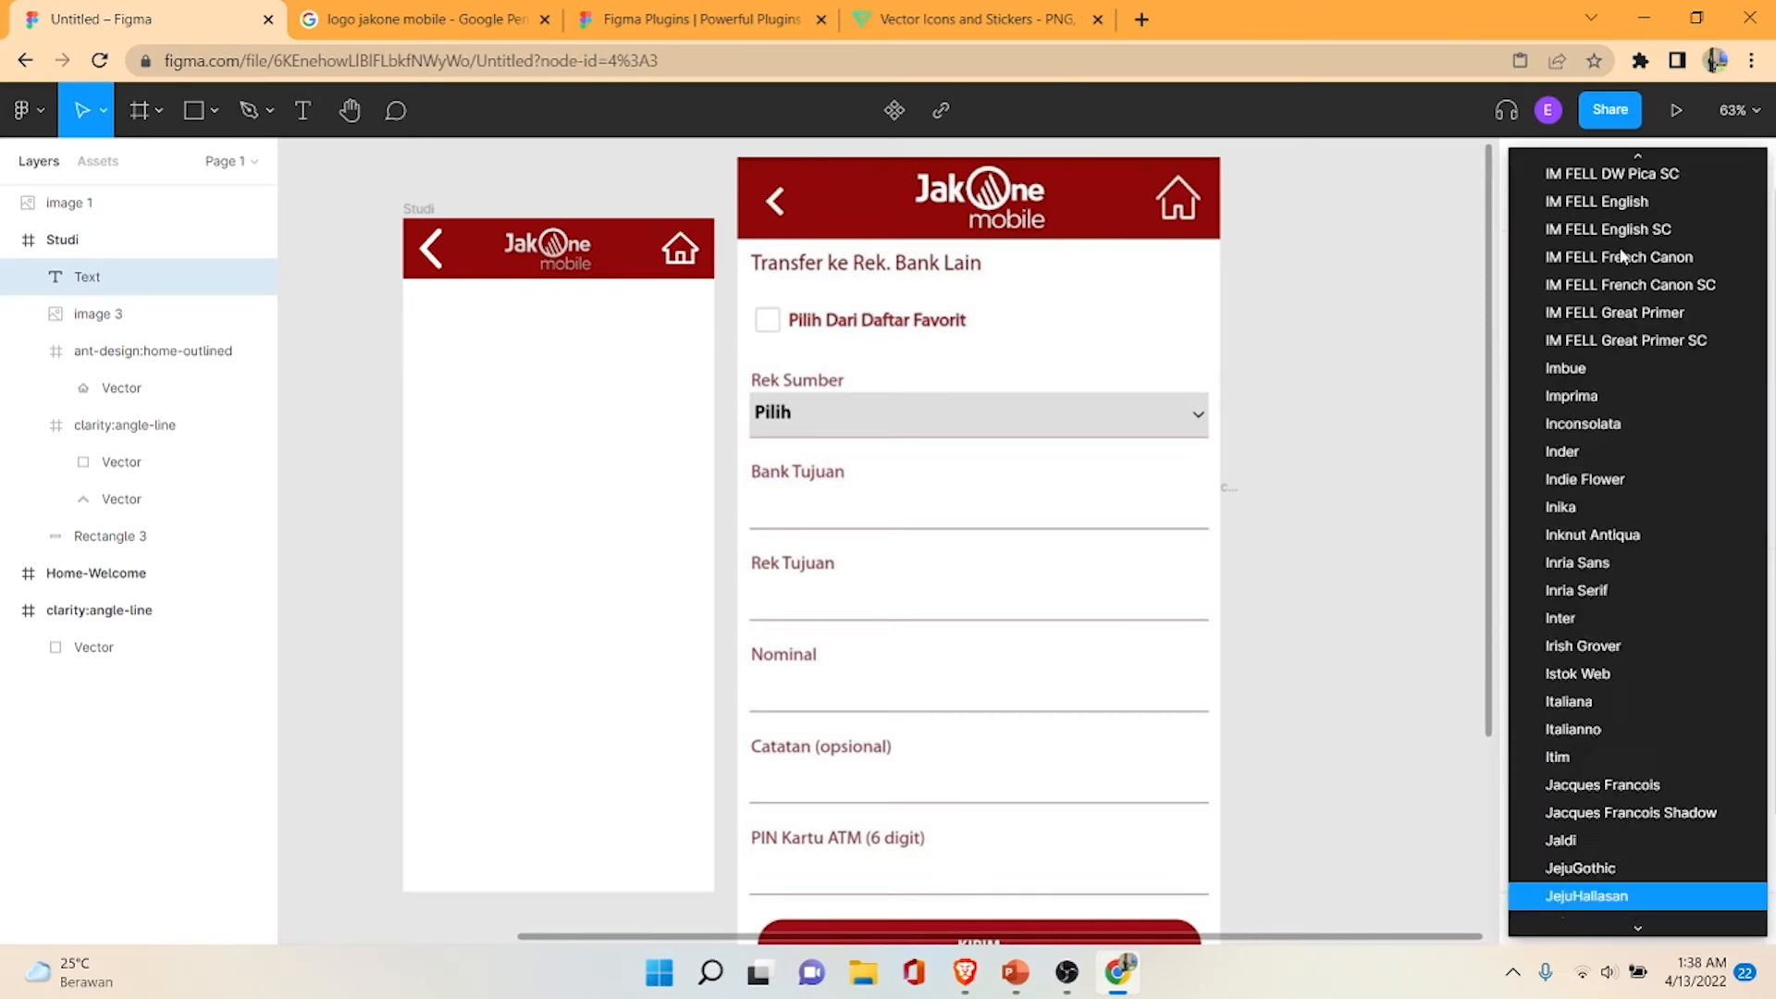
scroll(1620, 251, "up", 20)
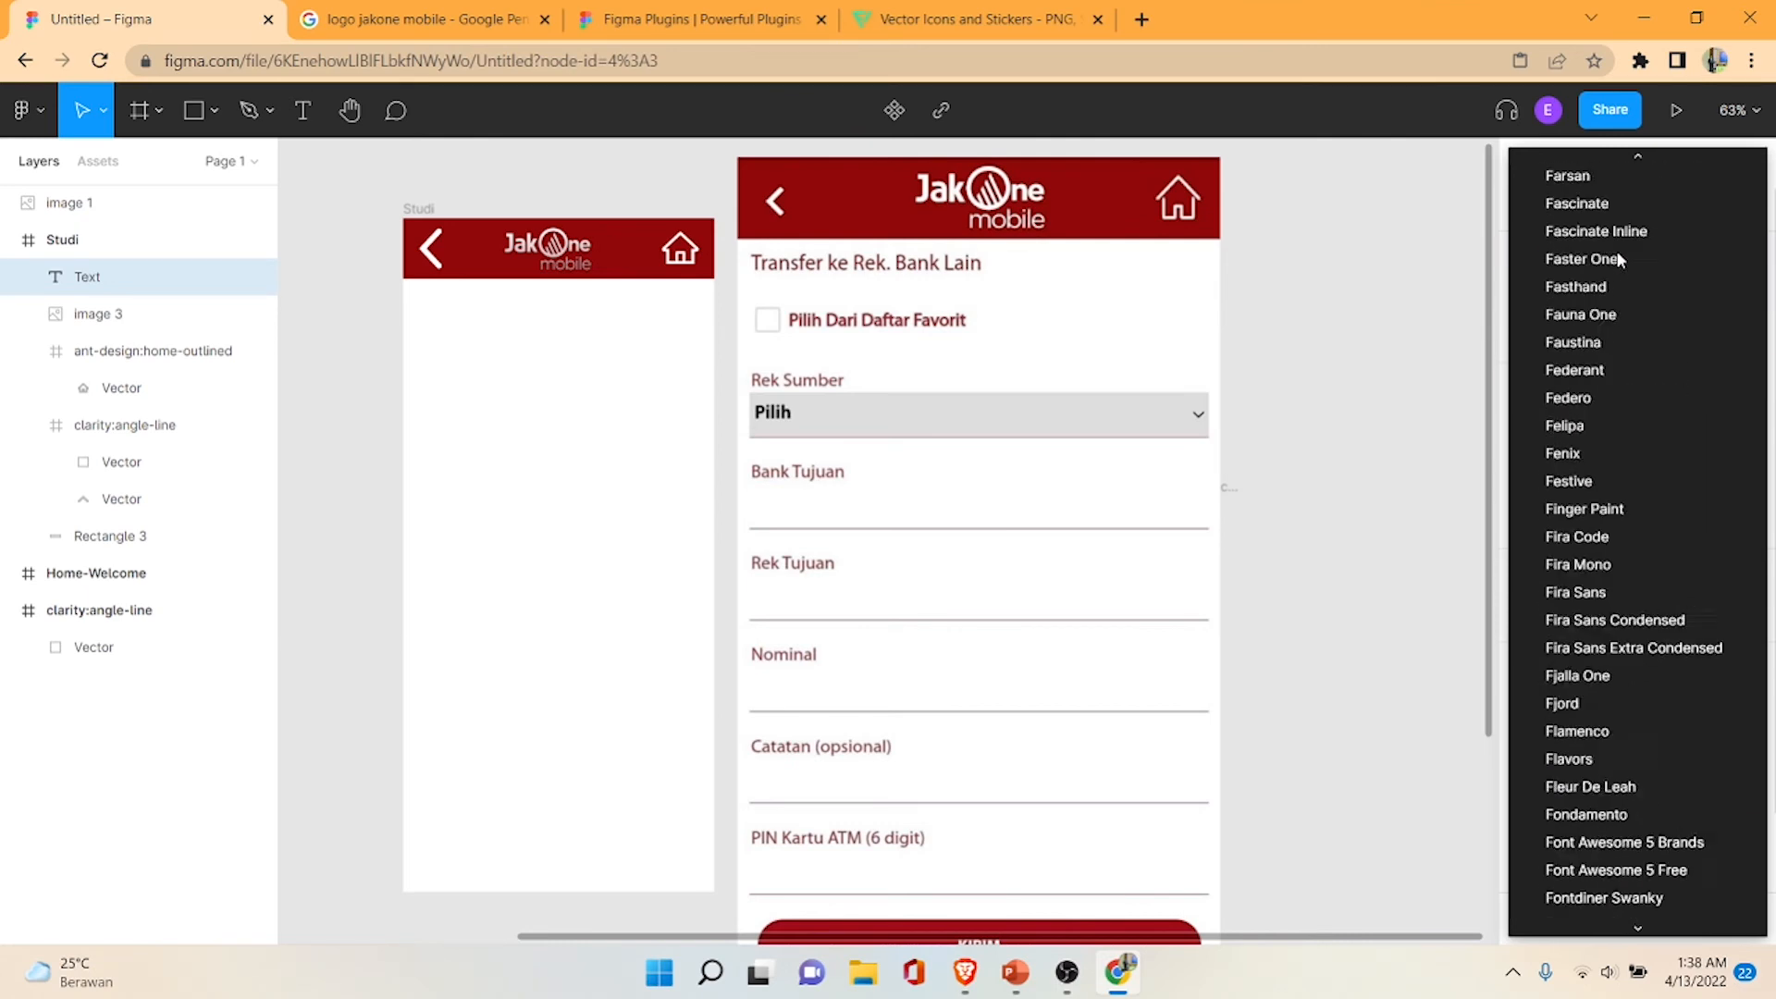
scroll(1620, 257, "up", 10)
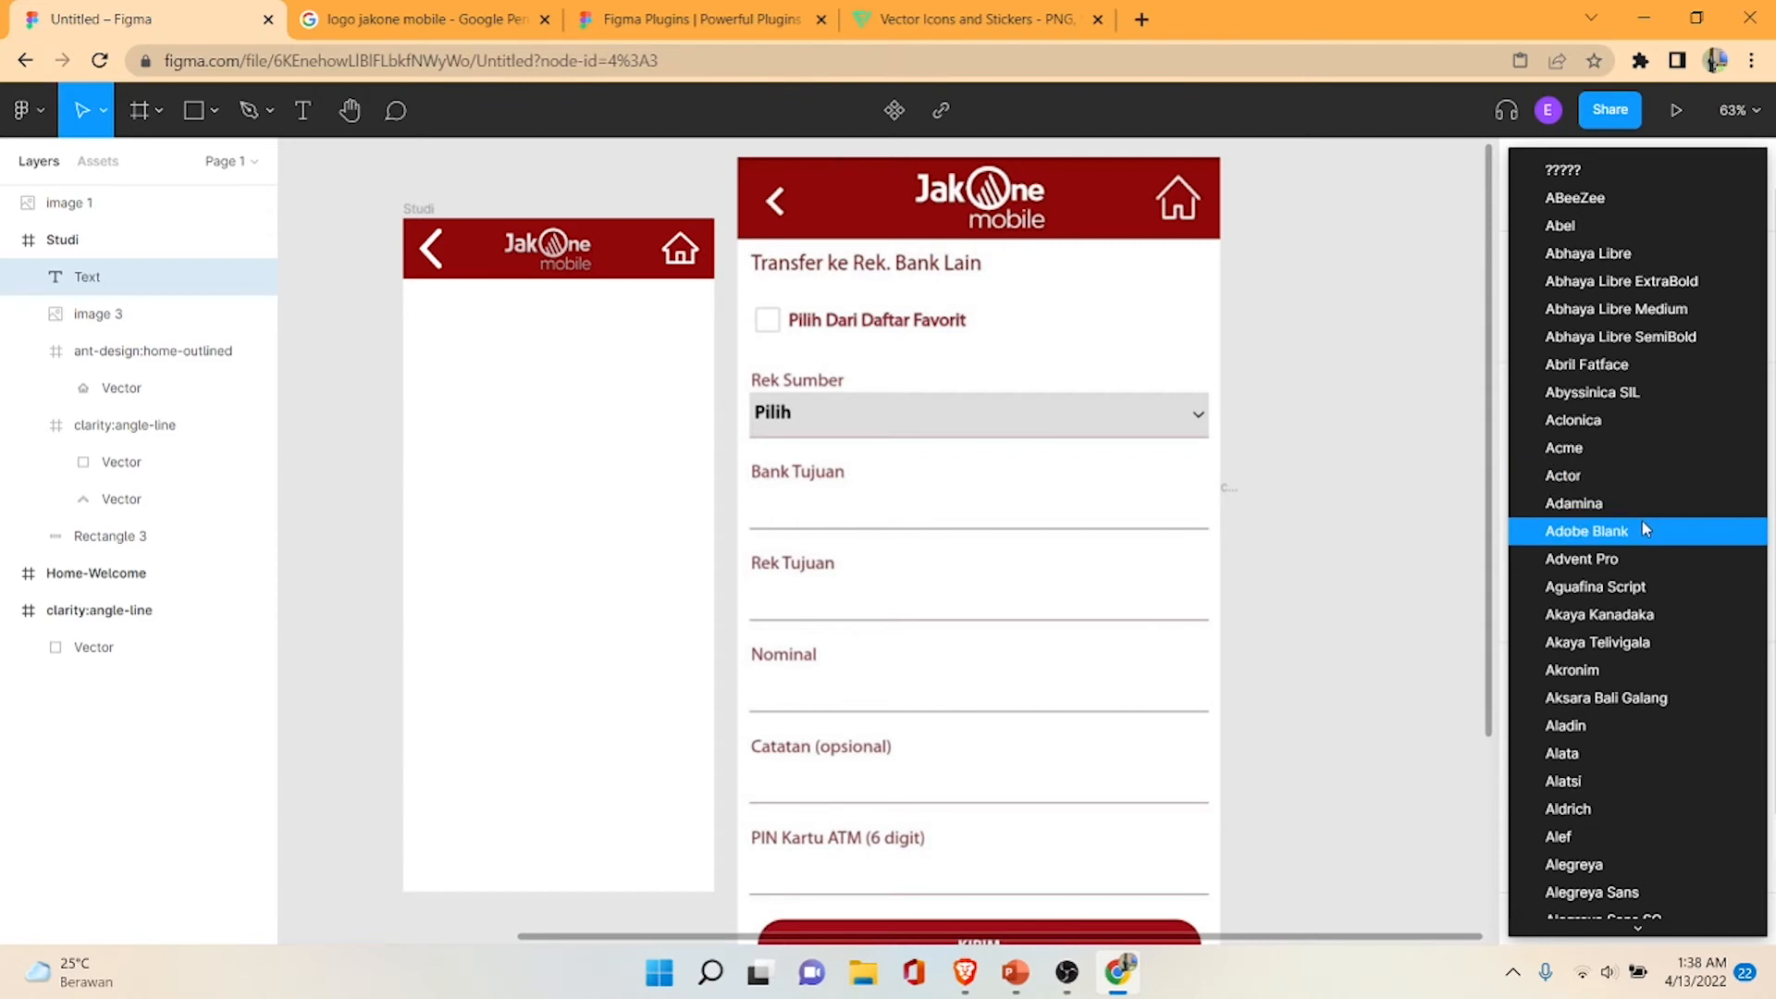
left_click(1651, 558)
left_click(459, 351)
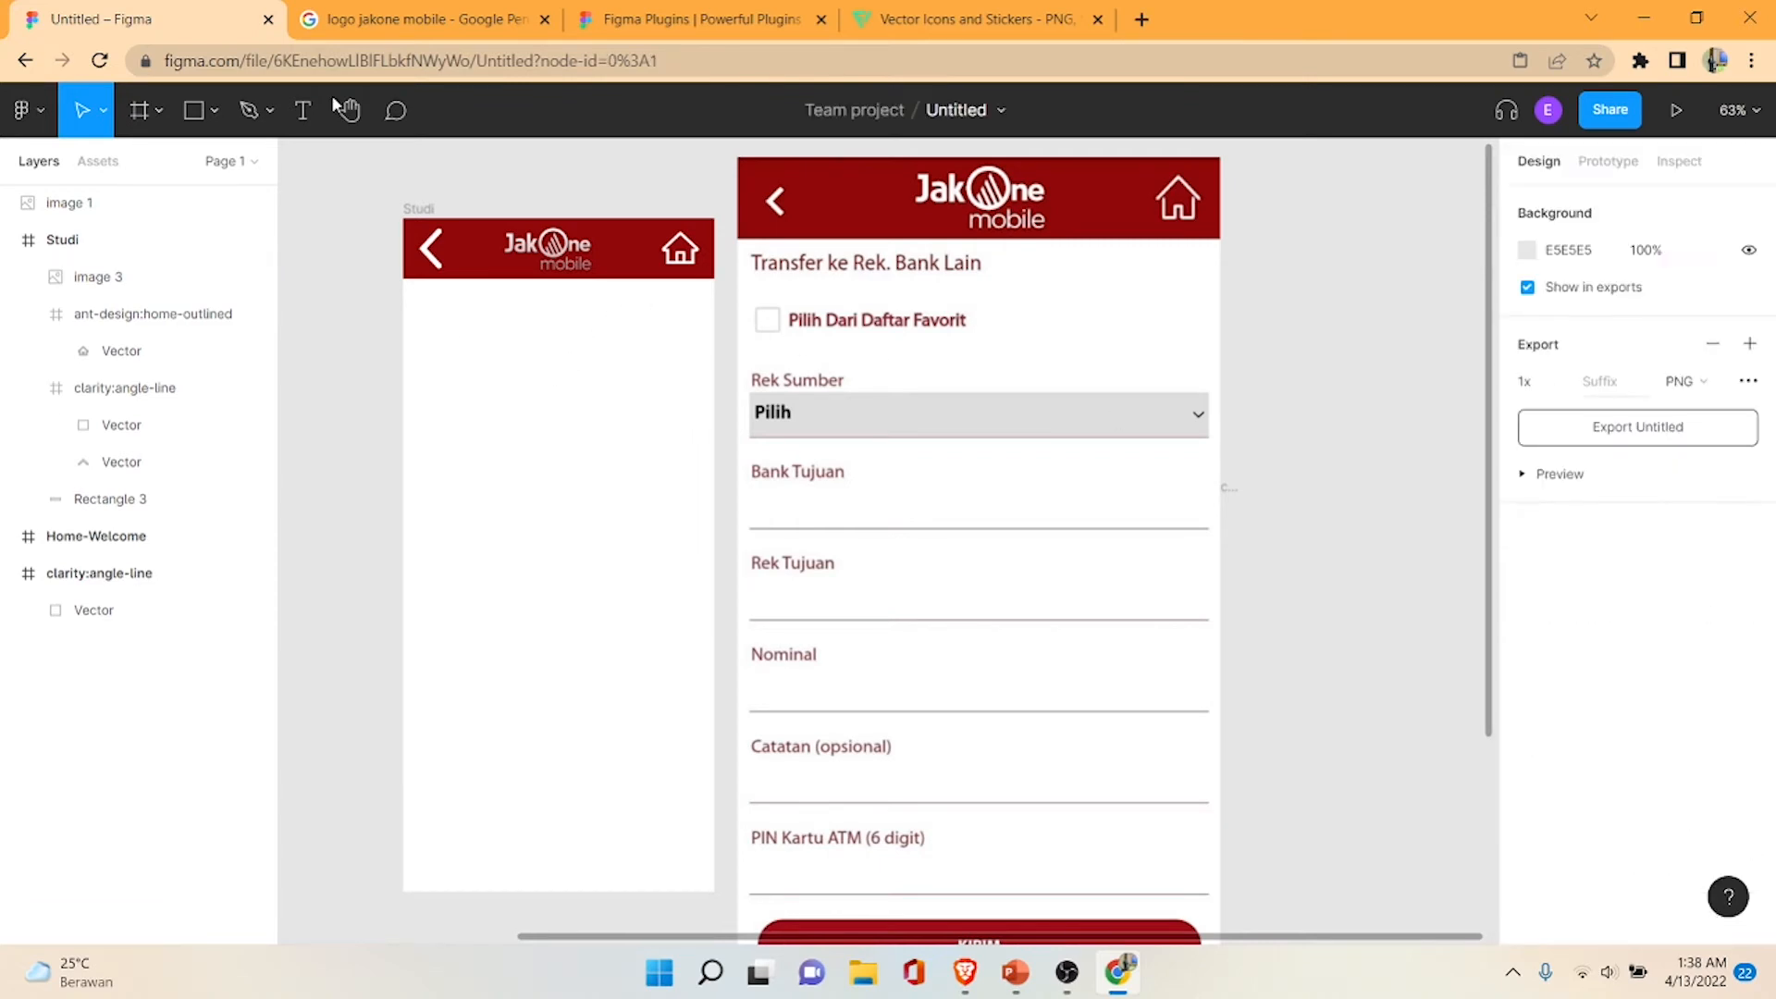
- Add the text "Transfer ke Rek. Bank Lain" below the Studi header and move it near the frame's left edge, at about X 11, Y 217
left_click(302, 110)
left_click(444, 366)
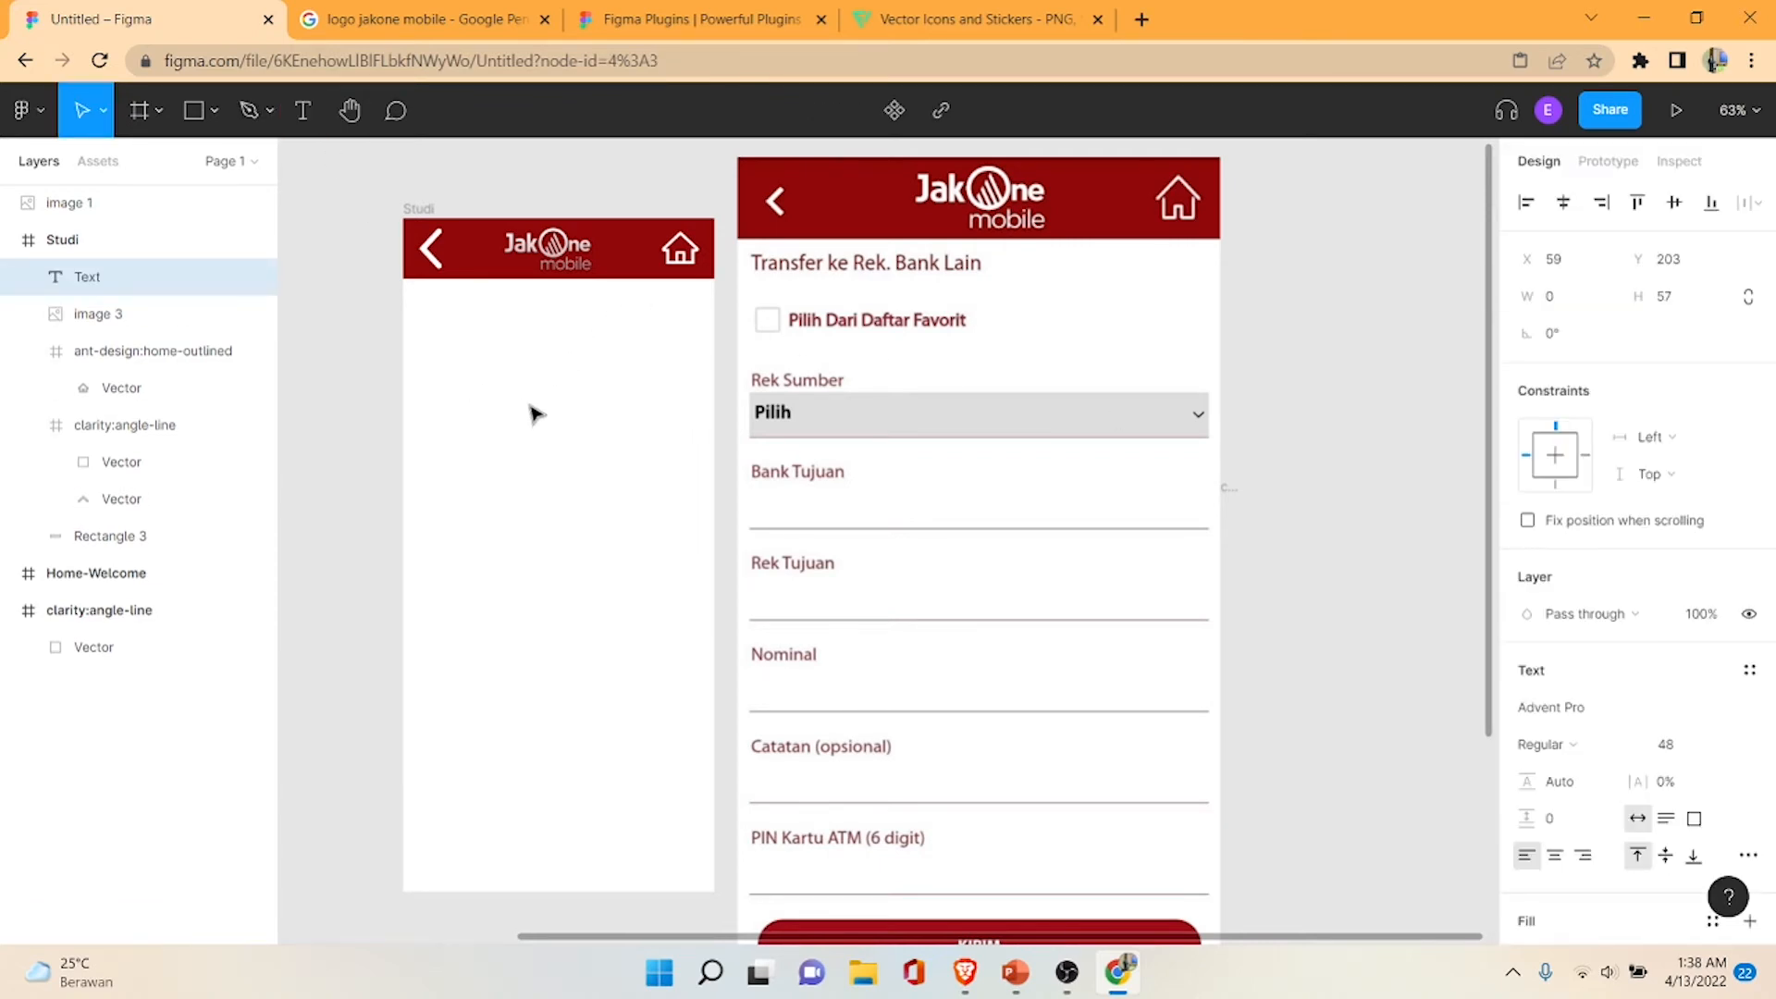
type("H")
key("BackSpace")
type("Transfer")
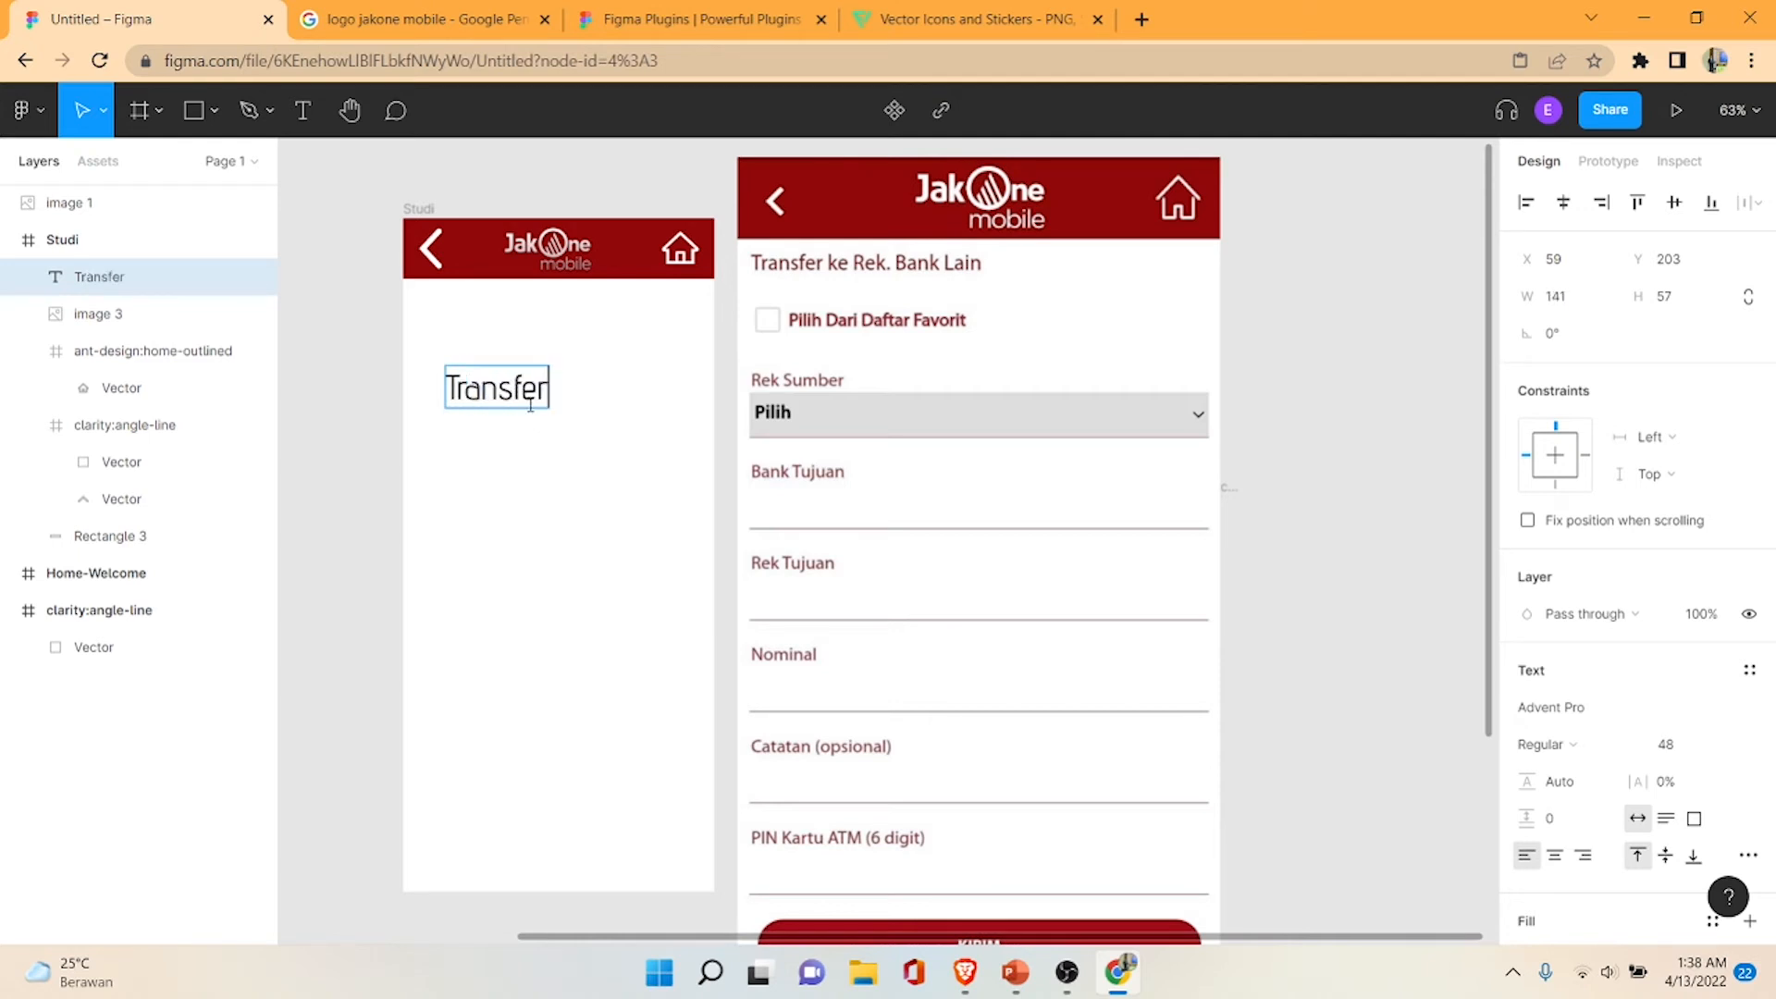
type(" ke Rek. Bs")
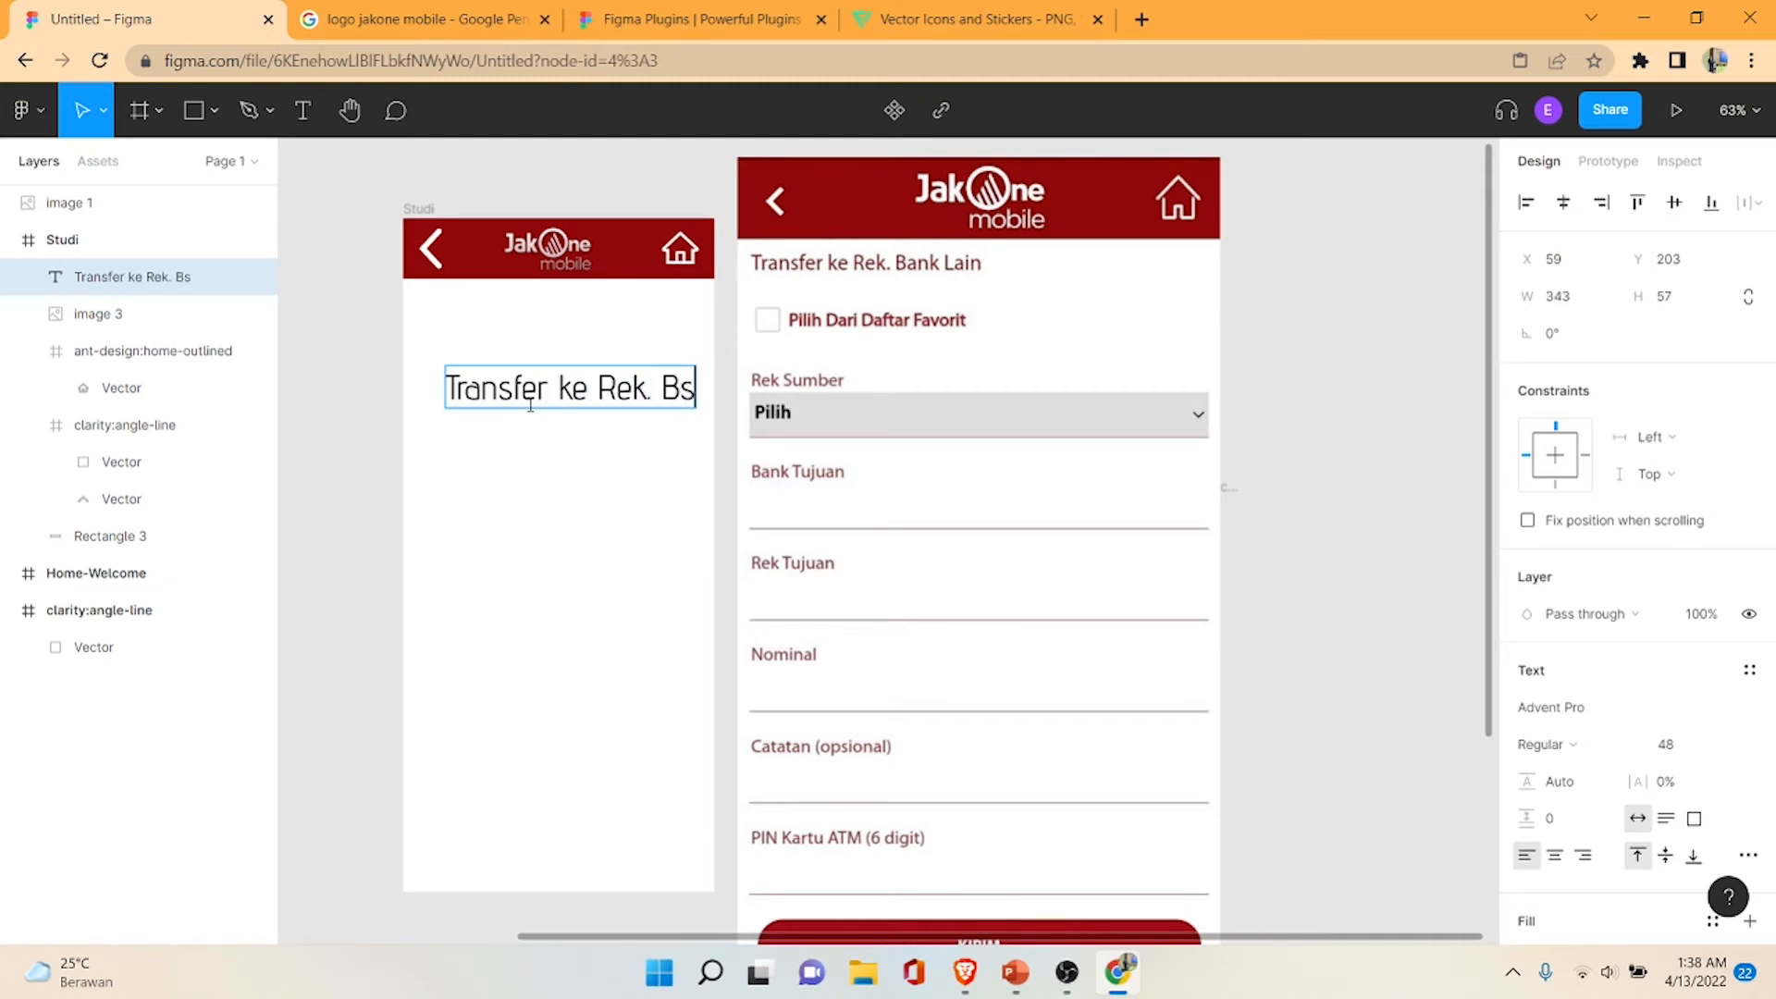
key("BackSpace")
type("ank Lain")
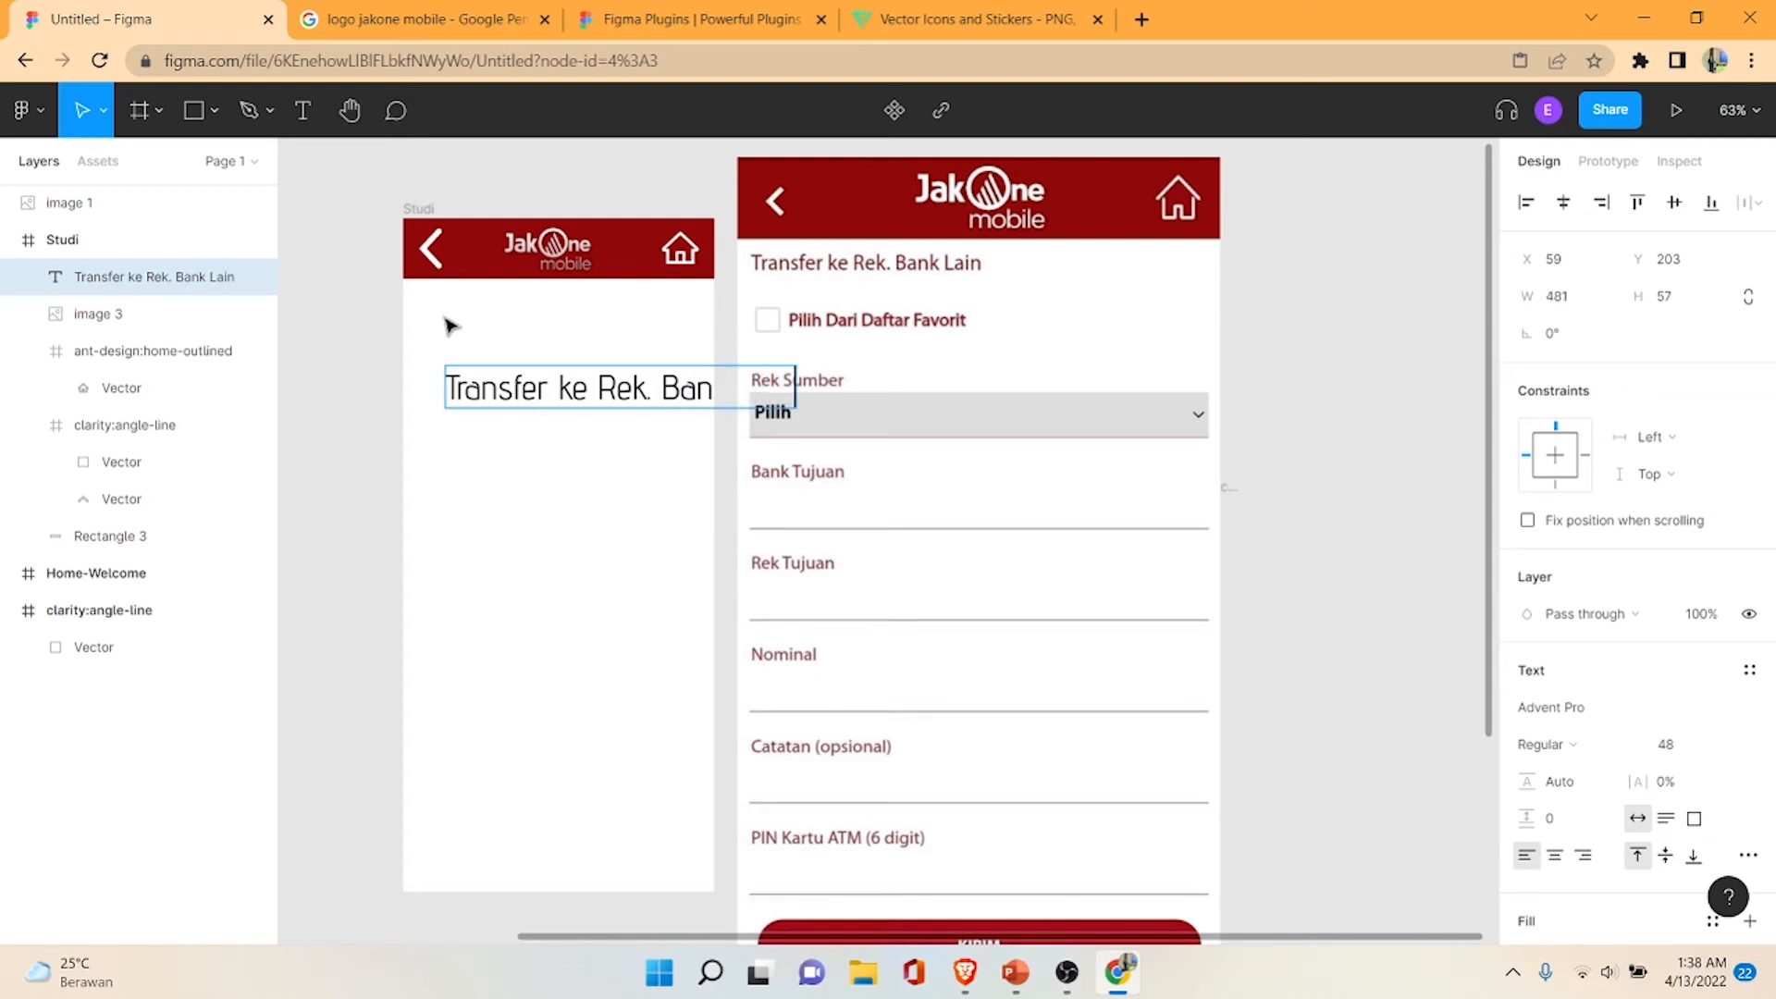
key("Escape")
left_click_drag(574, 393, 541, 406)
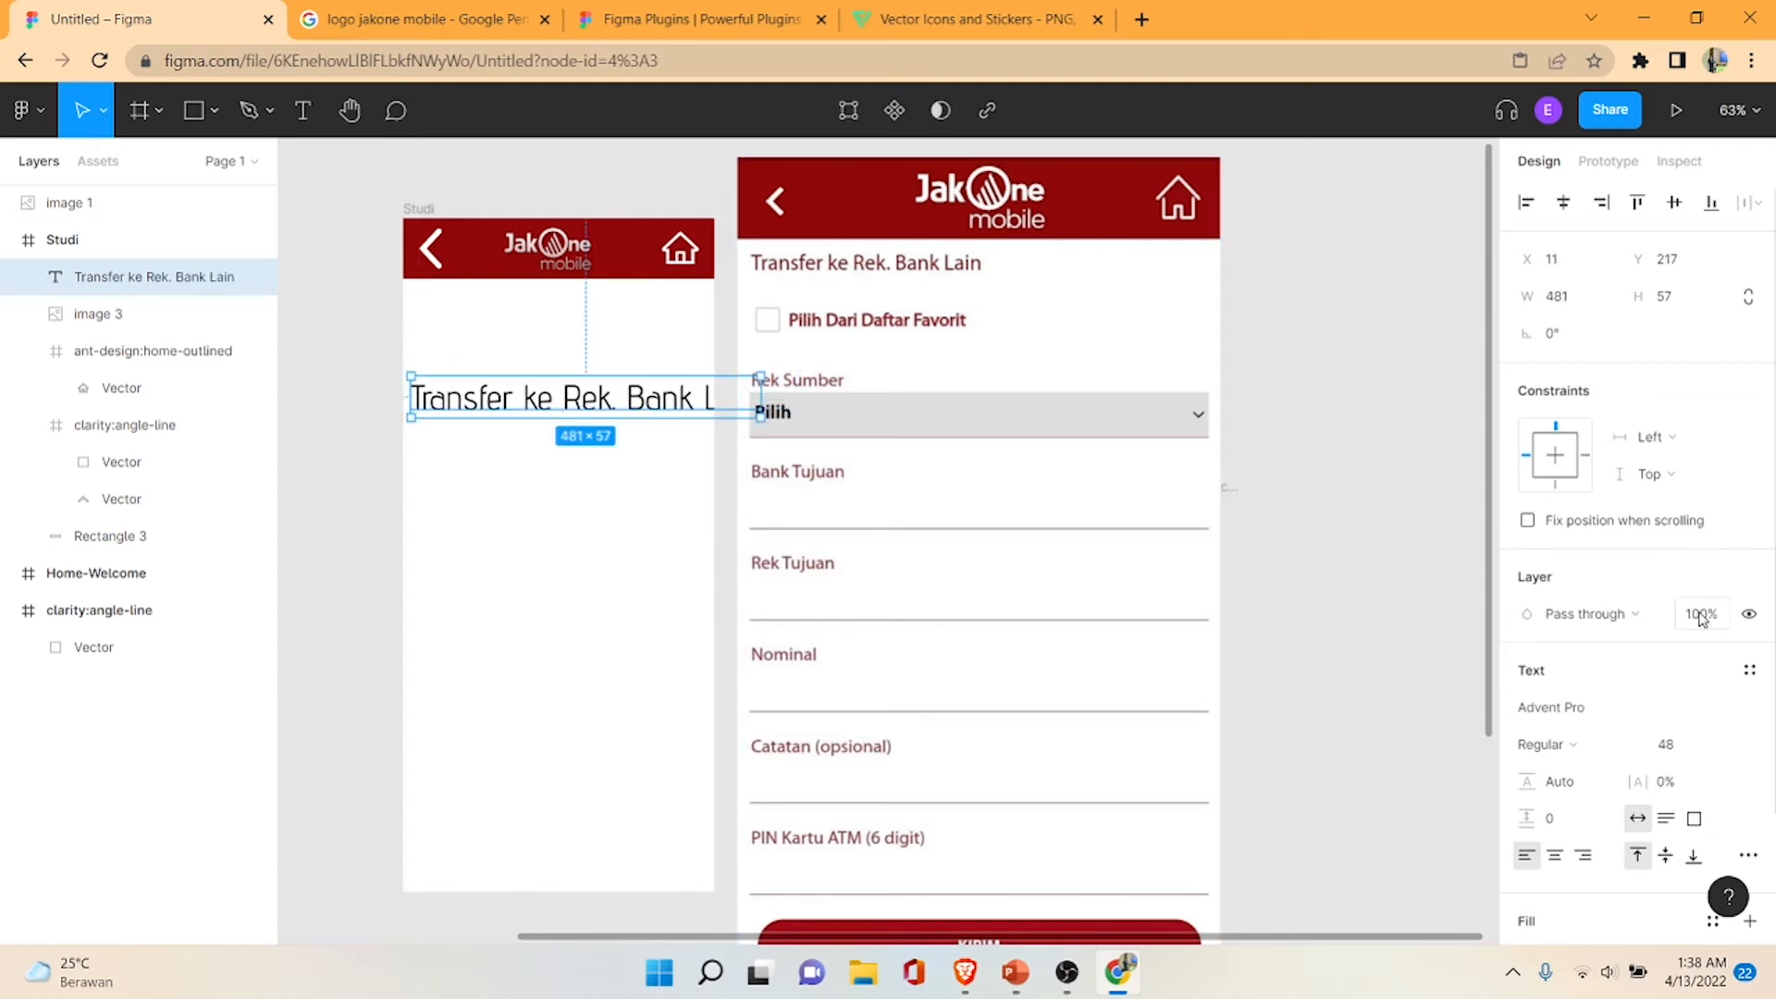
- Set the "Transfer ke Rek. Bank Lain" text to the Akronim font at size 24
left_click(1711, 740)
left_click(1698, 527)
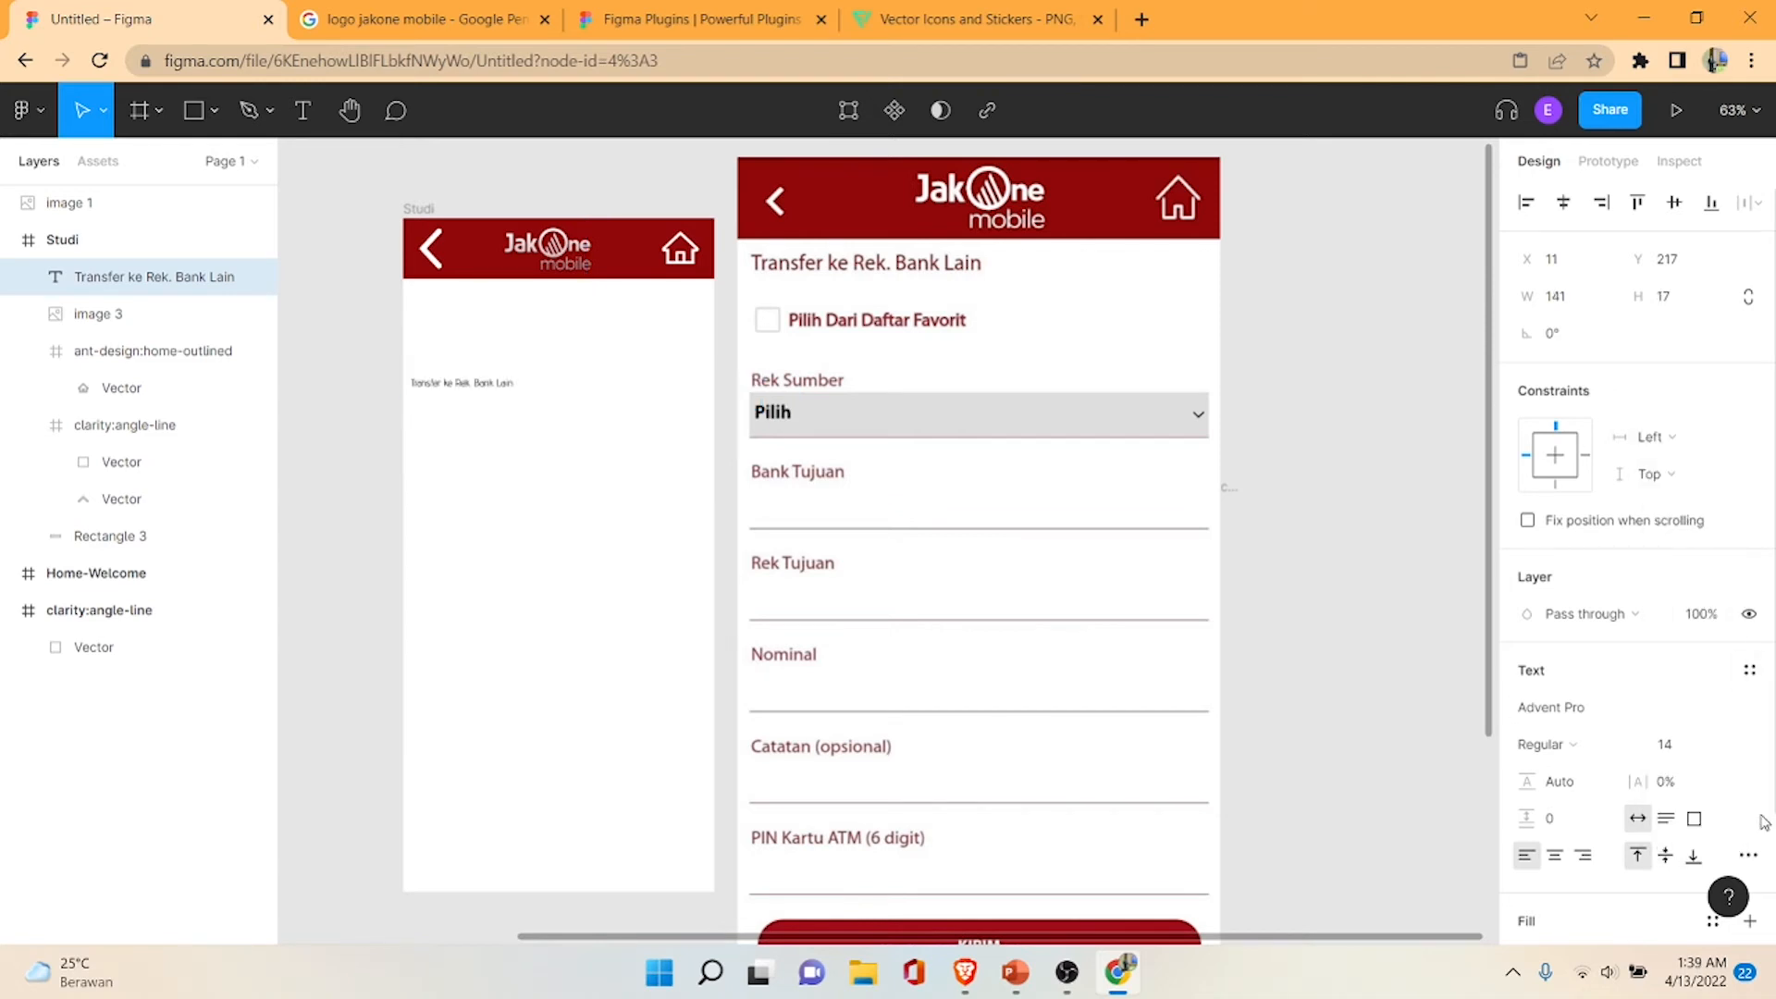
left_click(1742, 710)
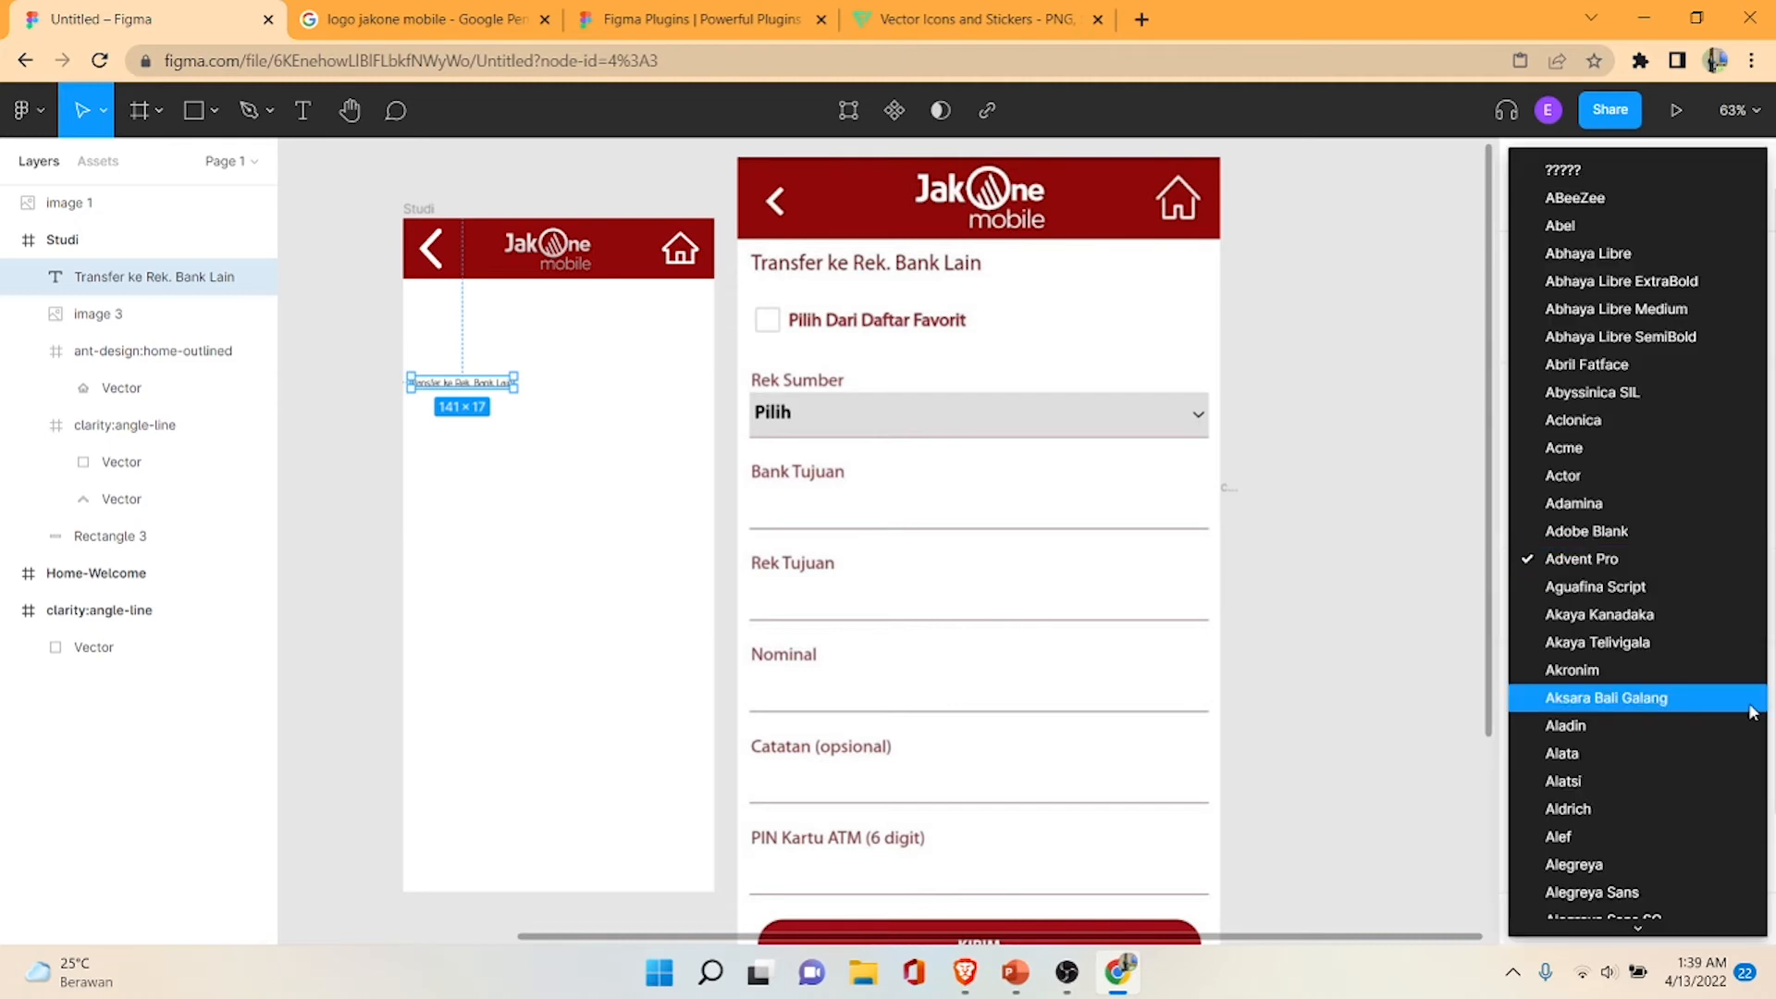
left_click(1732, 675)
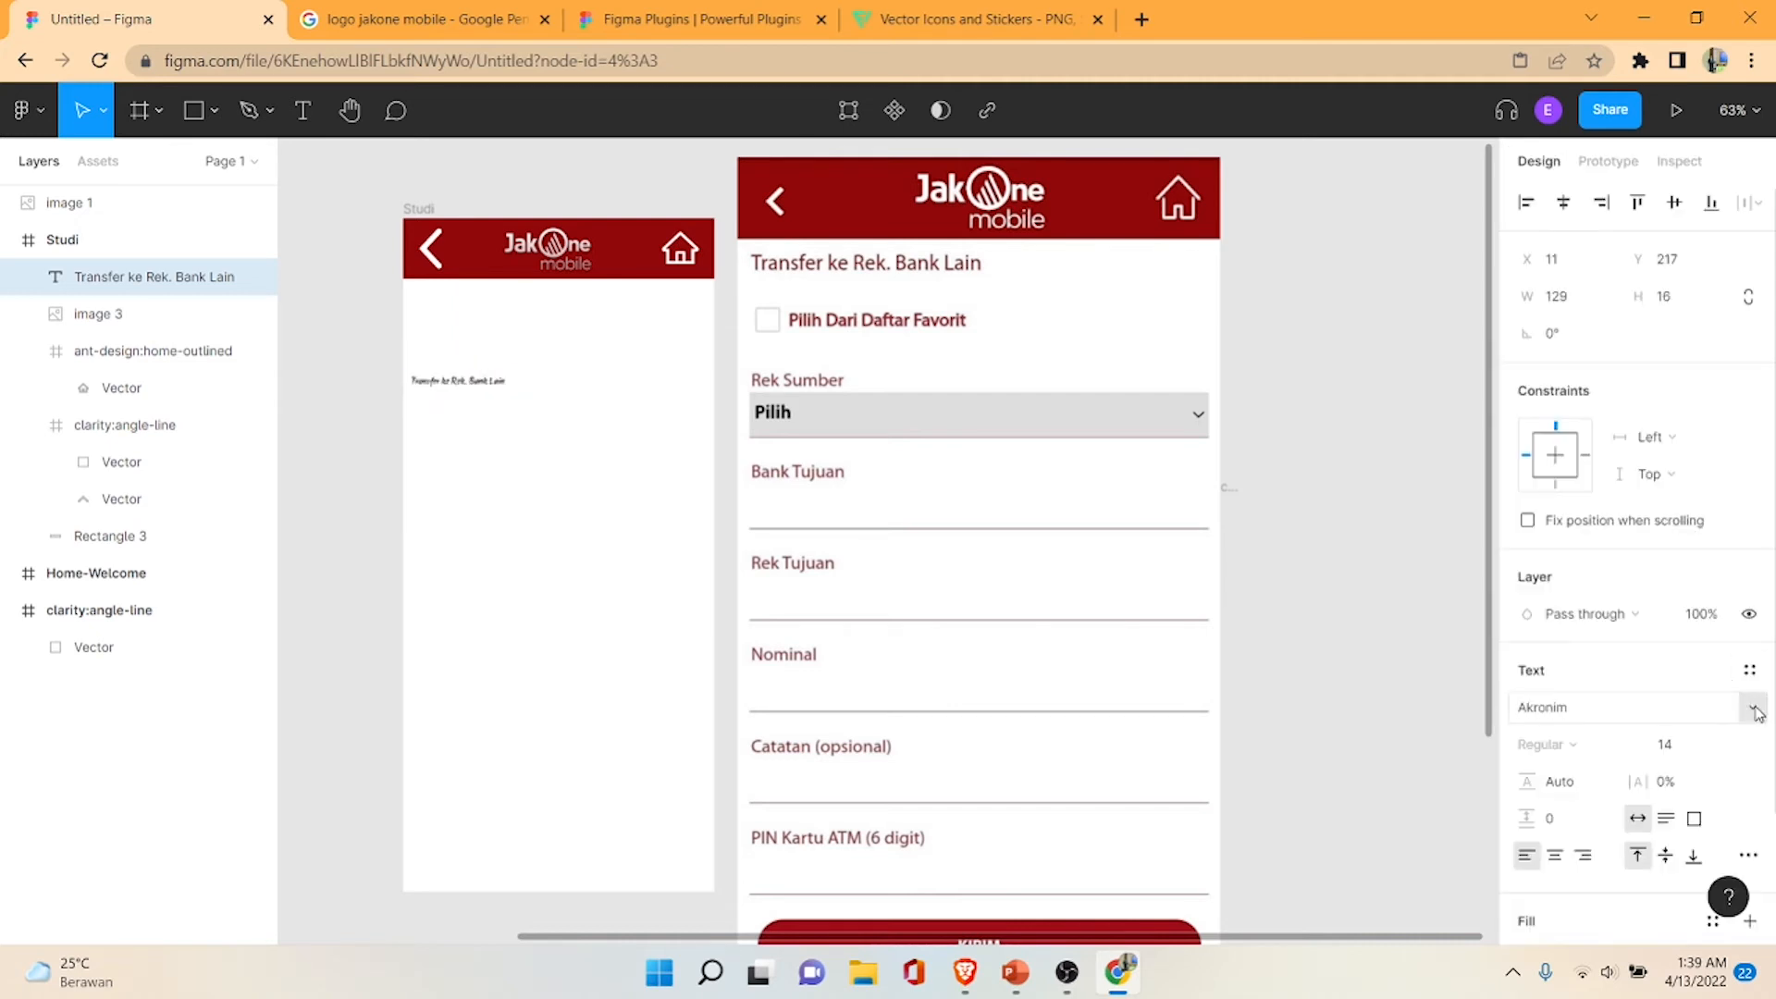
left_click(1731, 744)
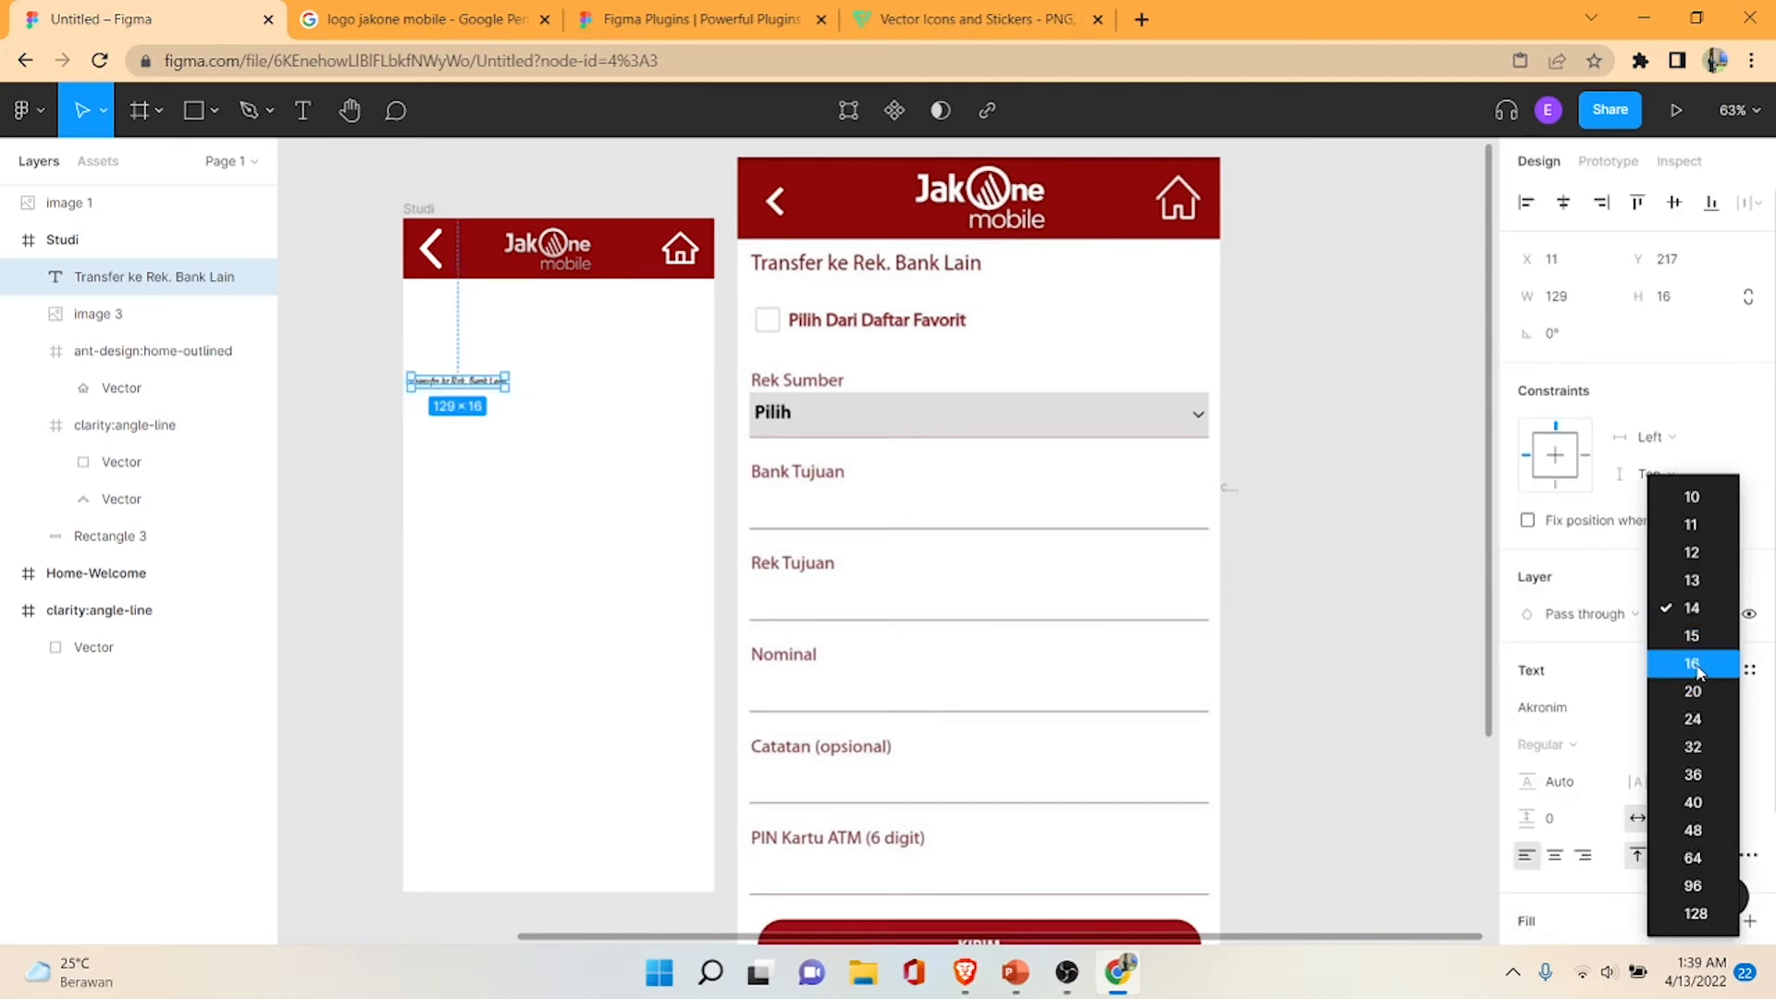
left_click(1700, 666)
left_click(1732, 744)
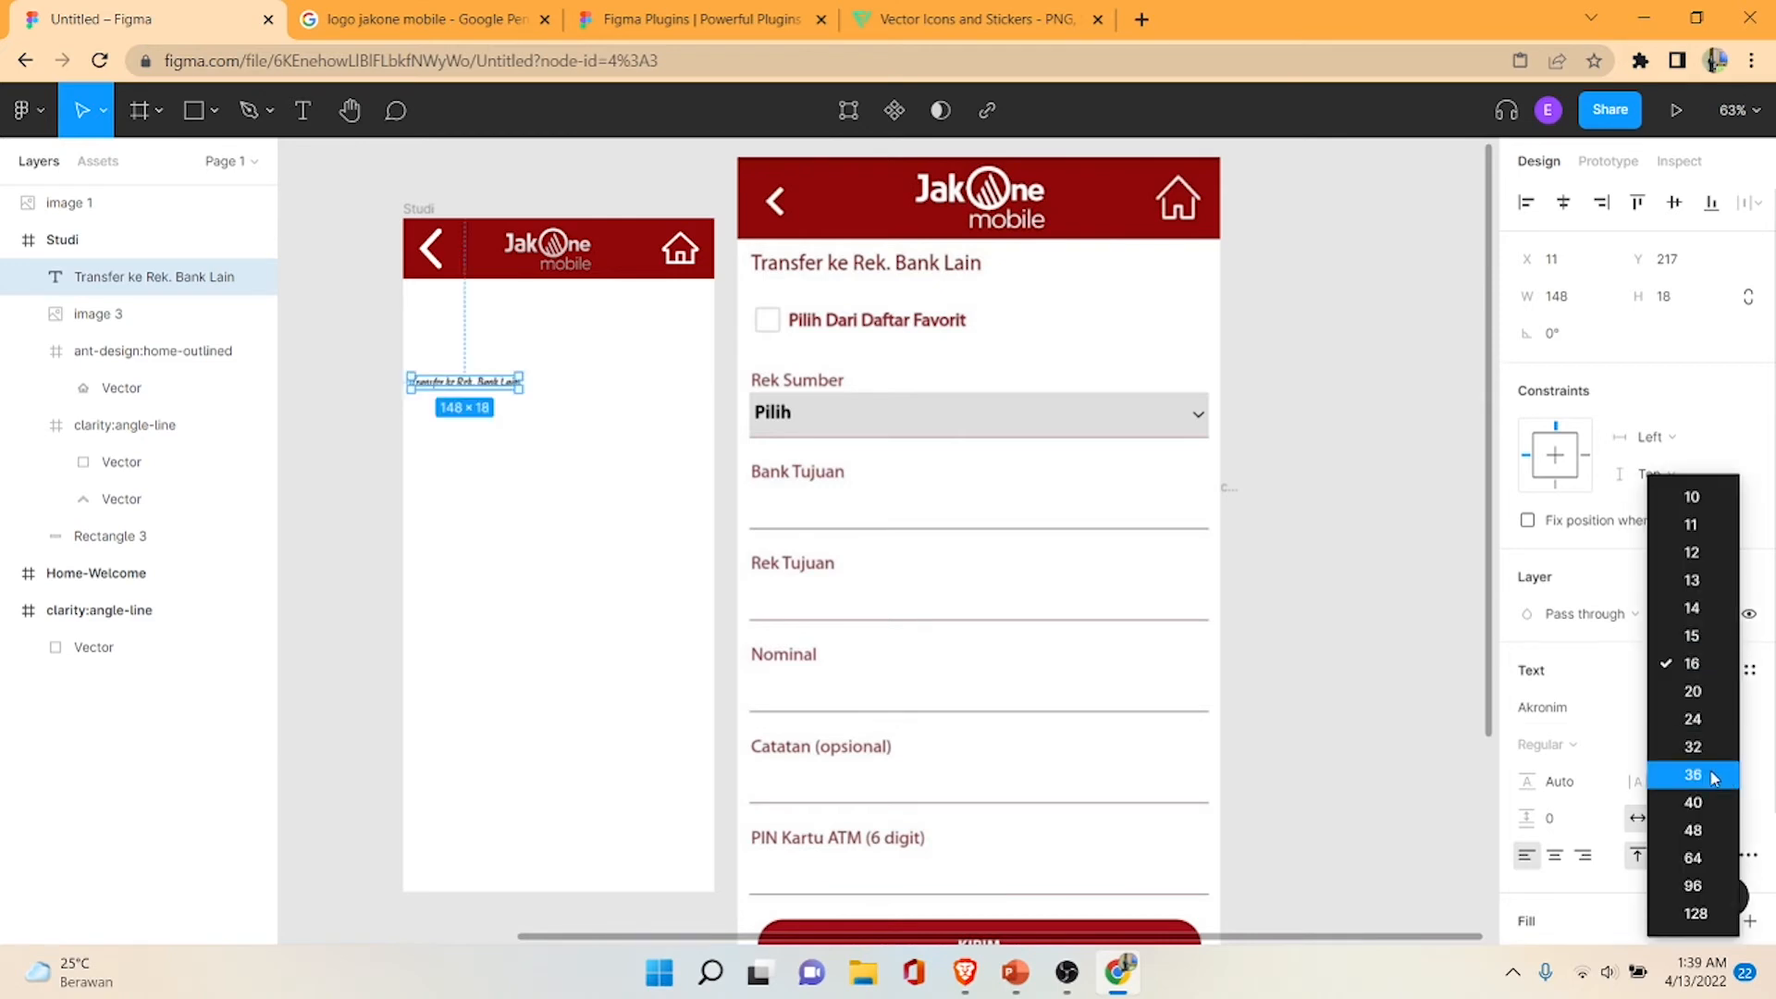
left_click(1712, 726)
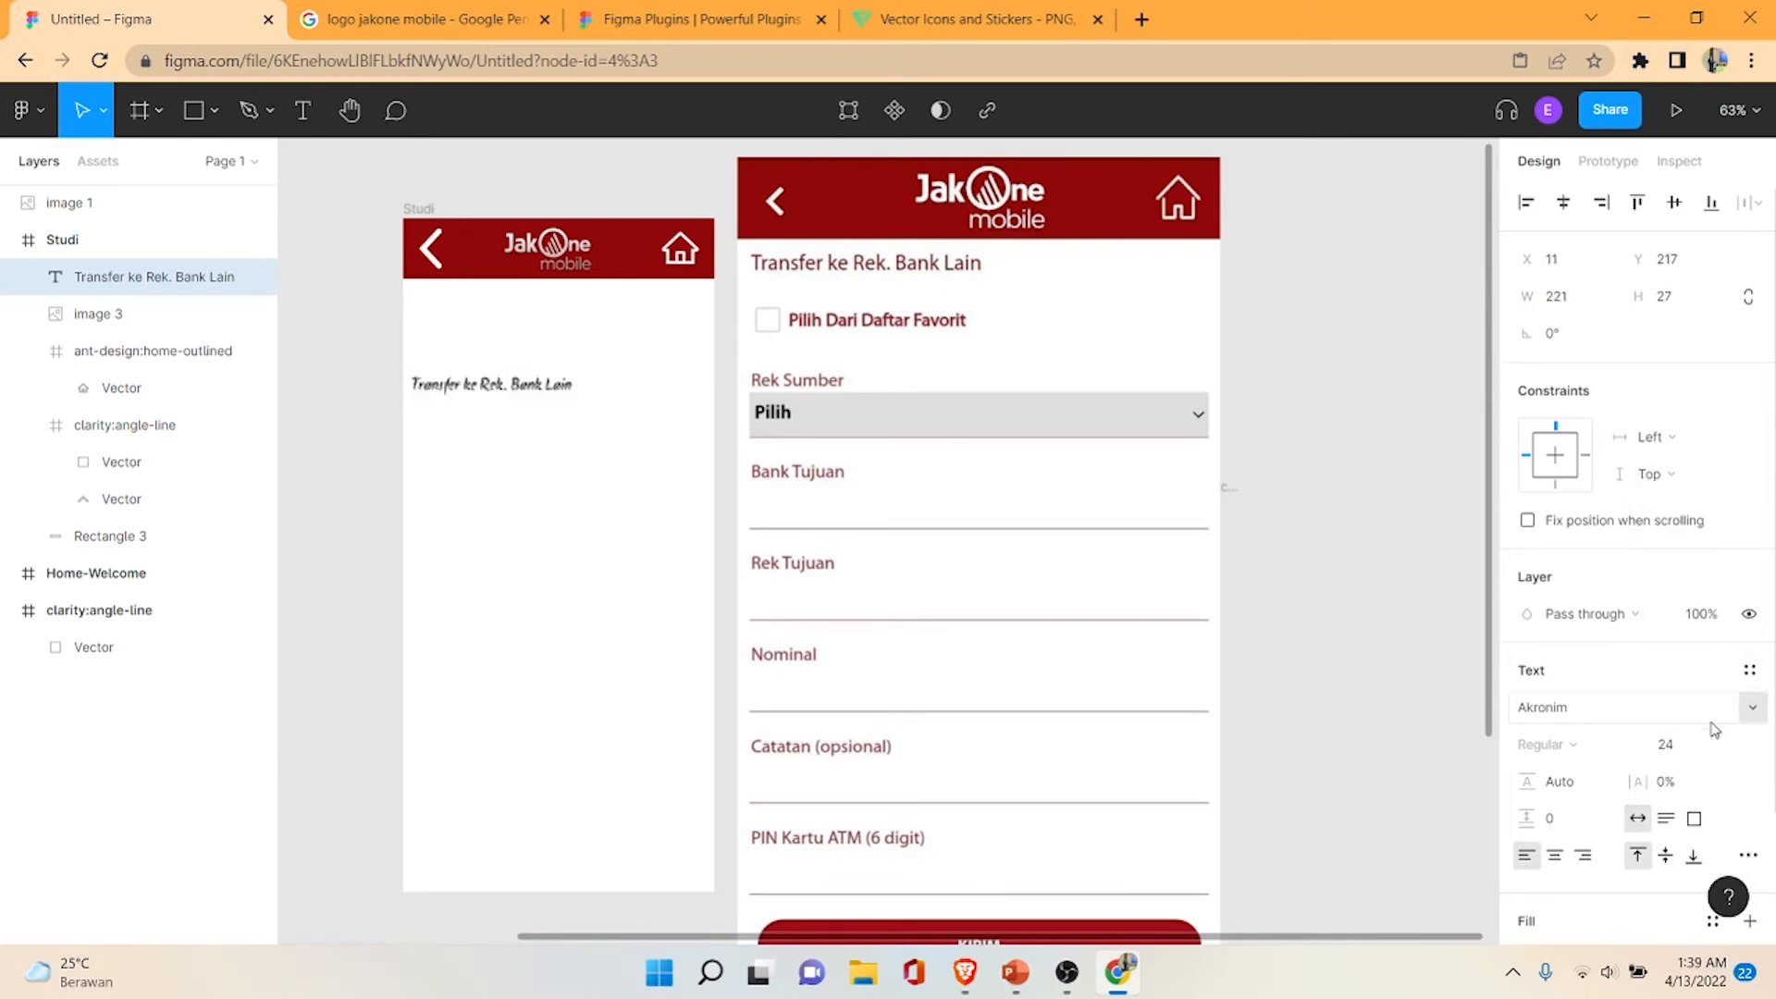
- Set the "Transfer ke Rek. Bank Lain" text to Akaya Telivigala at size 20 and move it just below the header, at about X 22, Y 114
left_click(1720, 708)
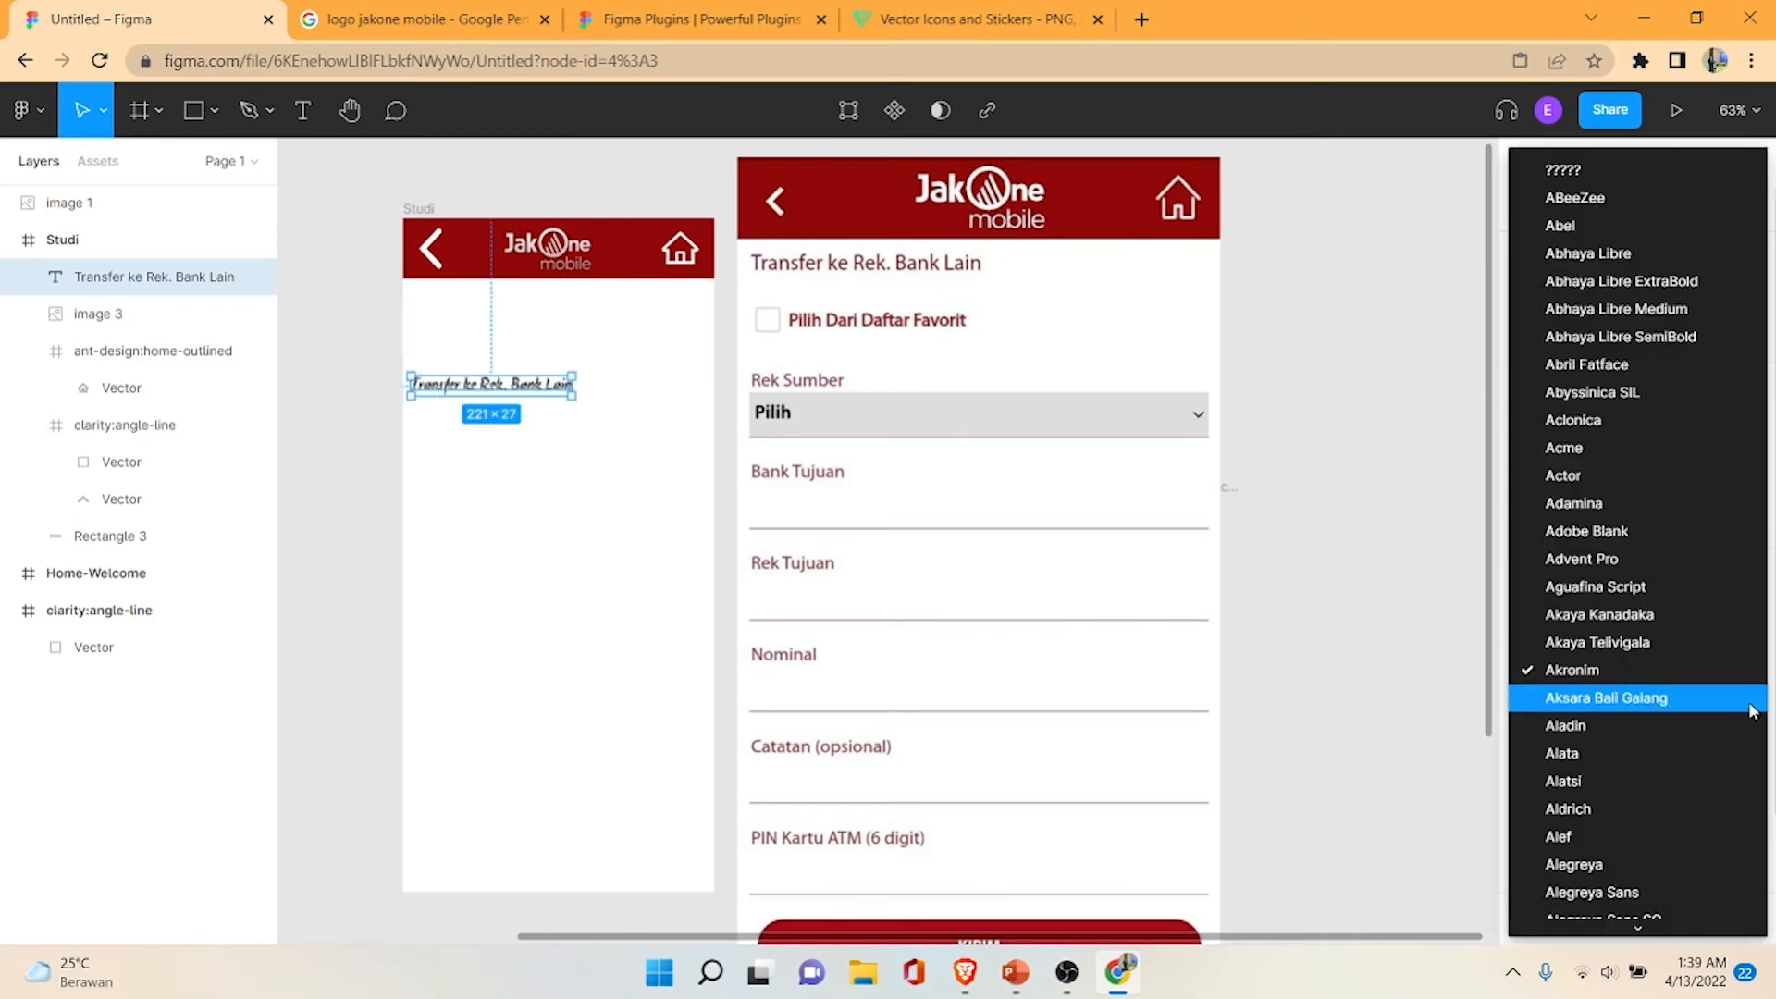
left_click(1700, 643)
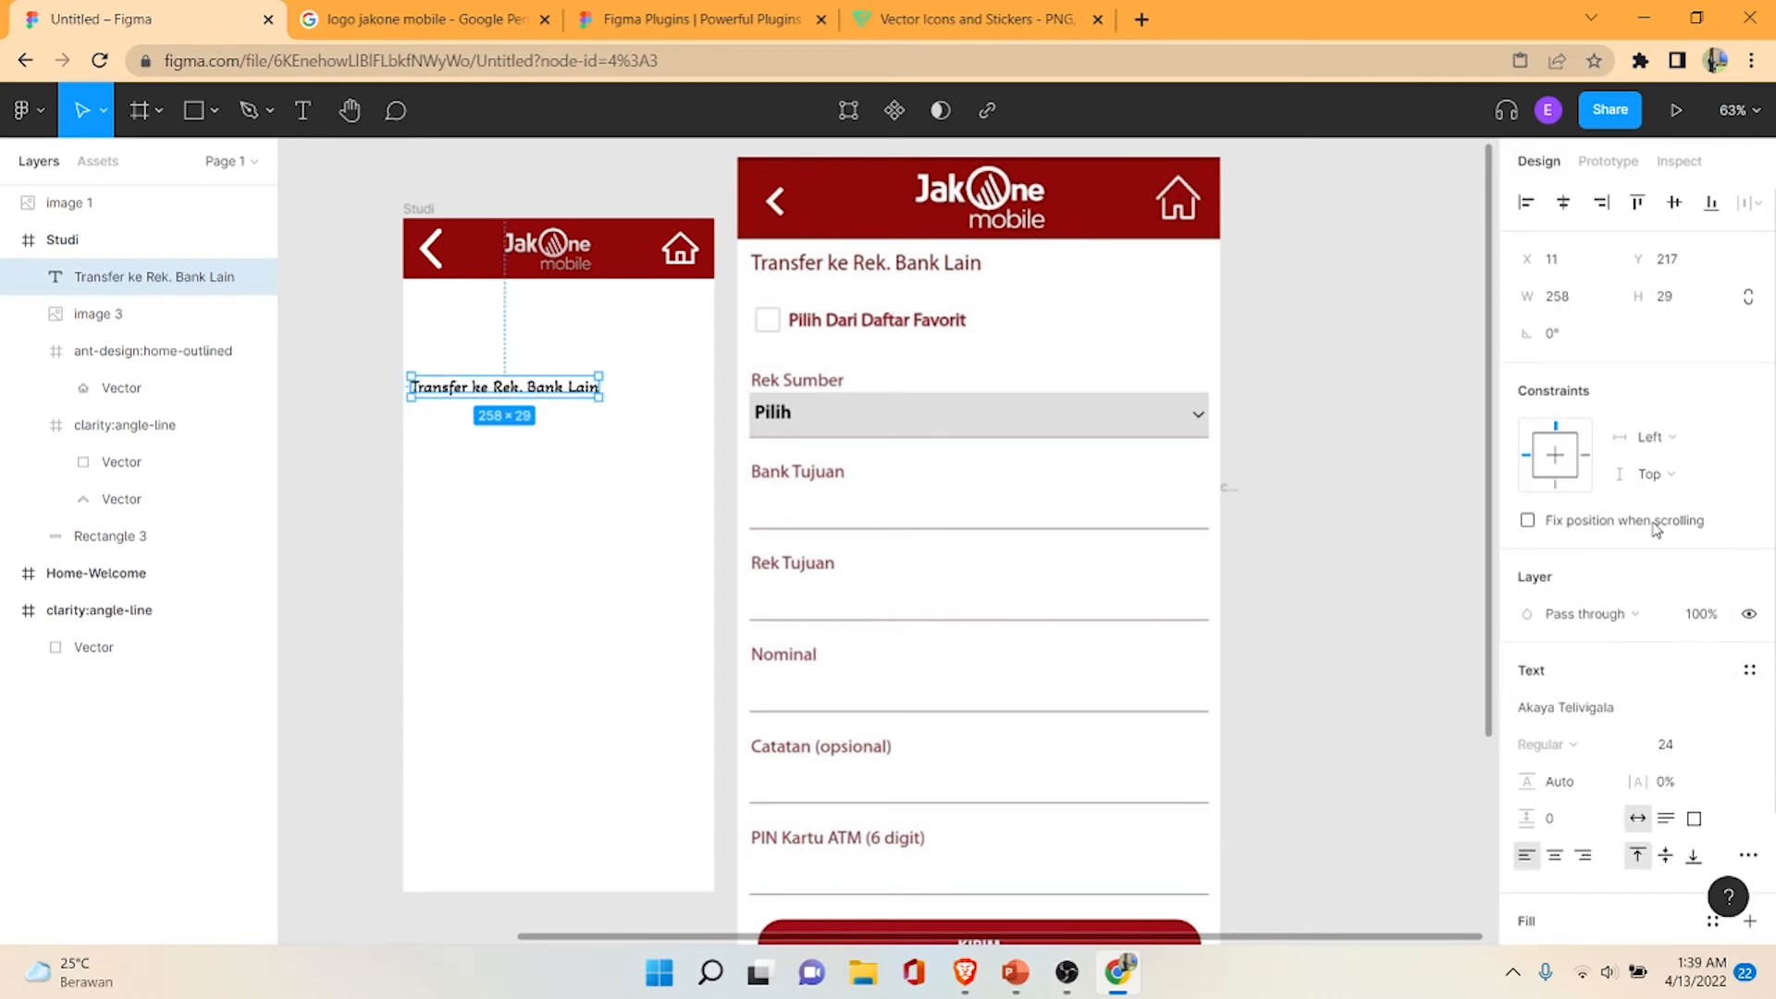
left_click(1724, 744)
left_click(1698, 691)
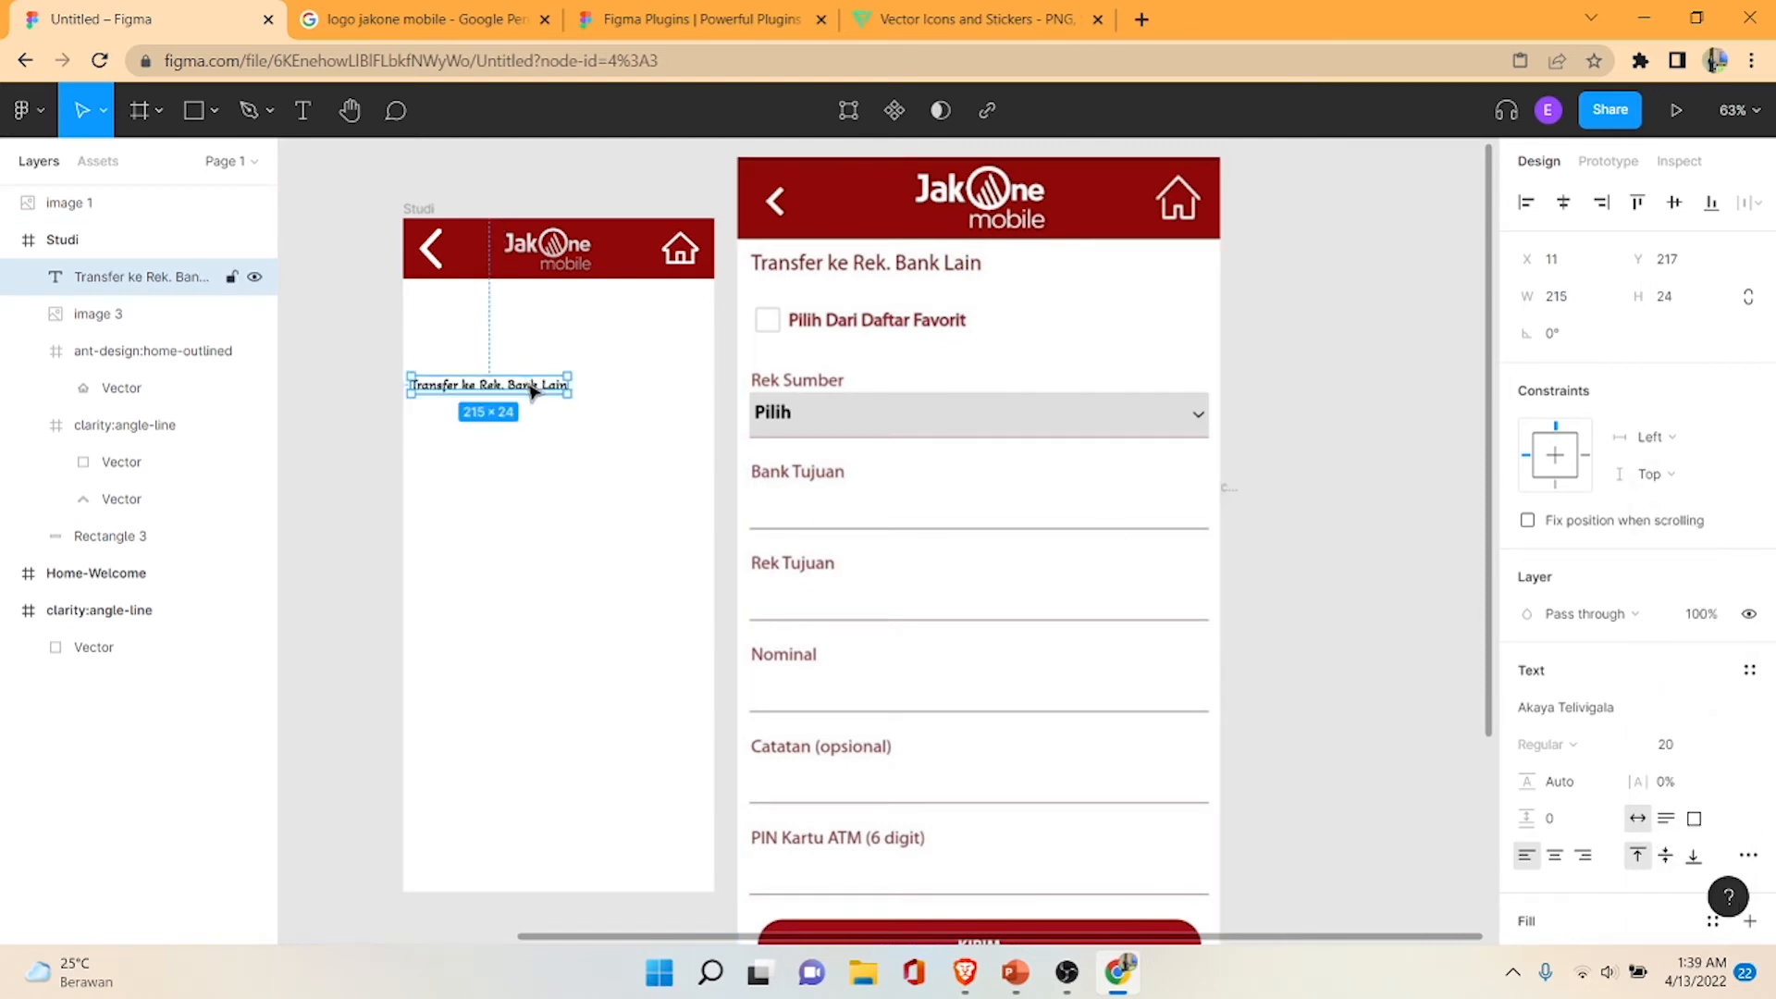
left_click_drag(533, 391, 539, 317)
left_click(355, 362)
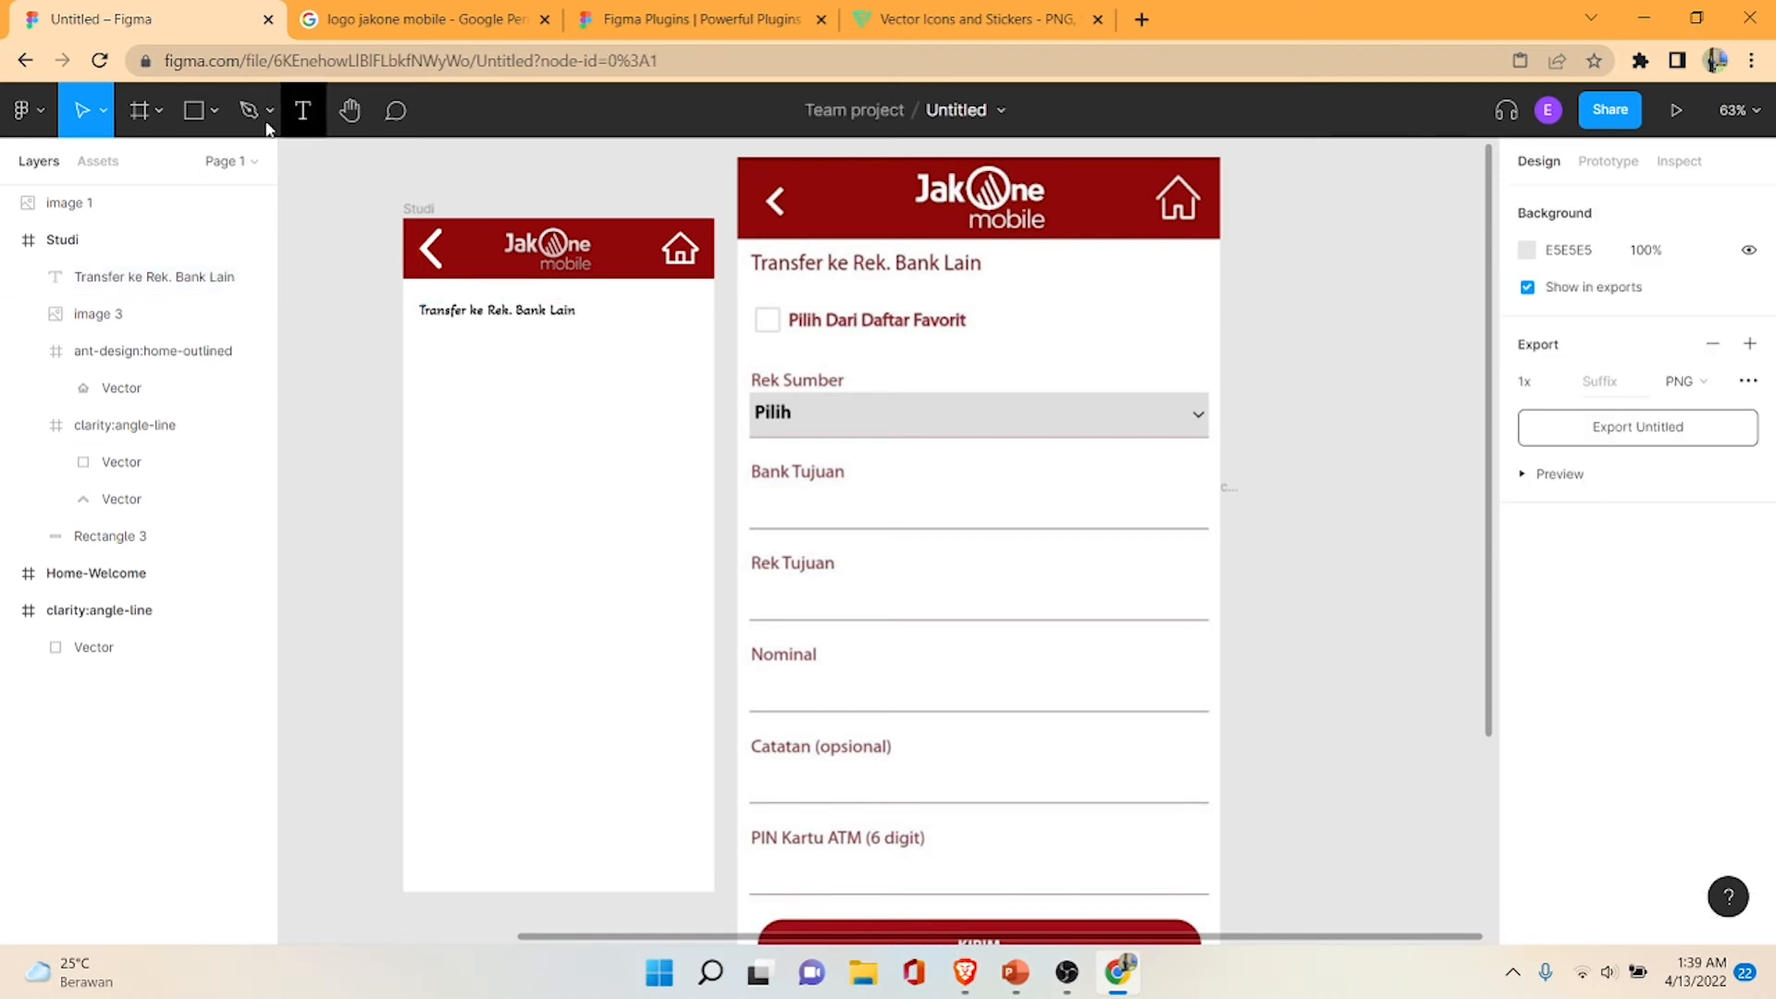
- Draw a square checkbox of about 32 × 32 below the "Transfer ke Rek. Bank Lain" text, at about X 21, Y 158
left_click(193, 110)
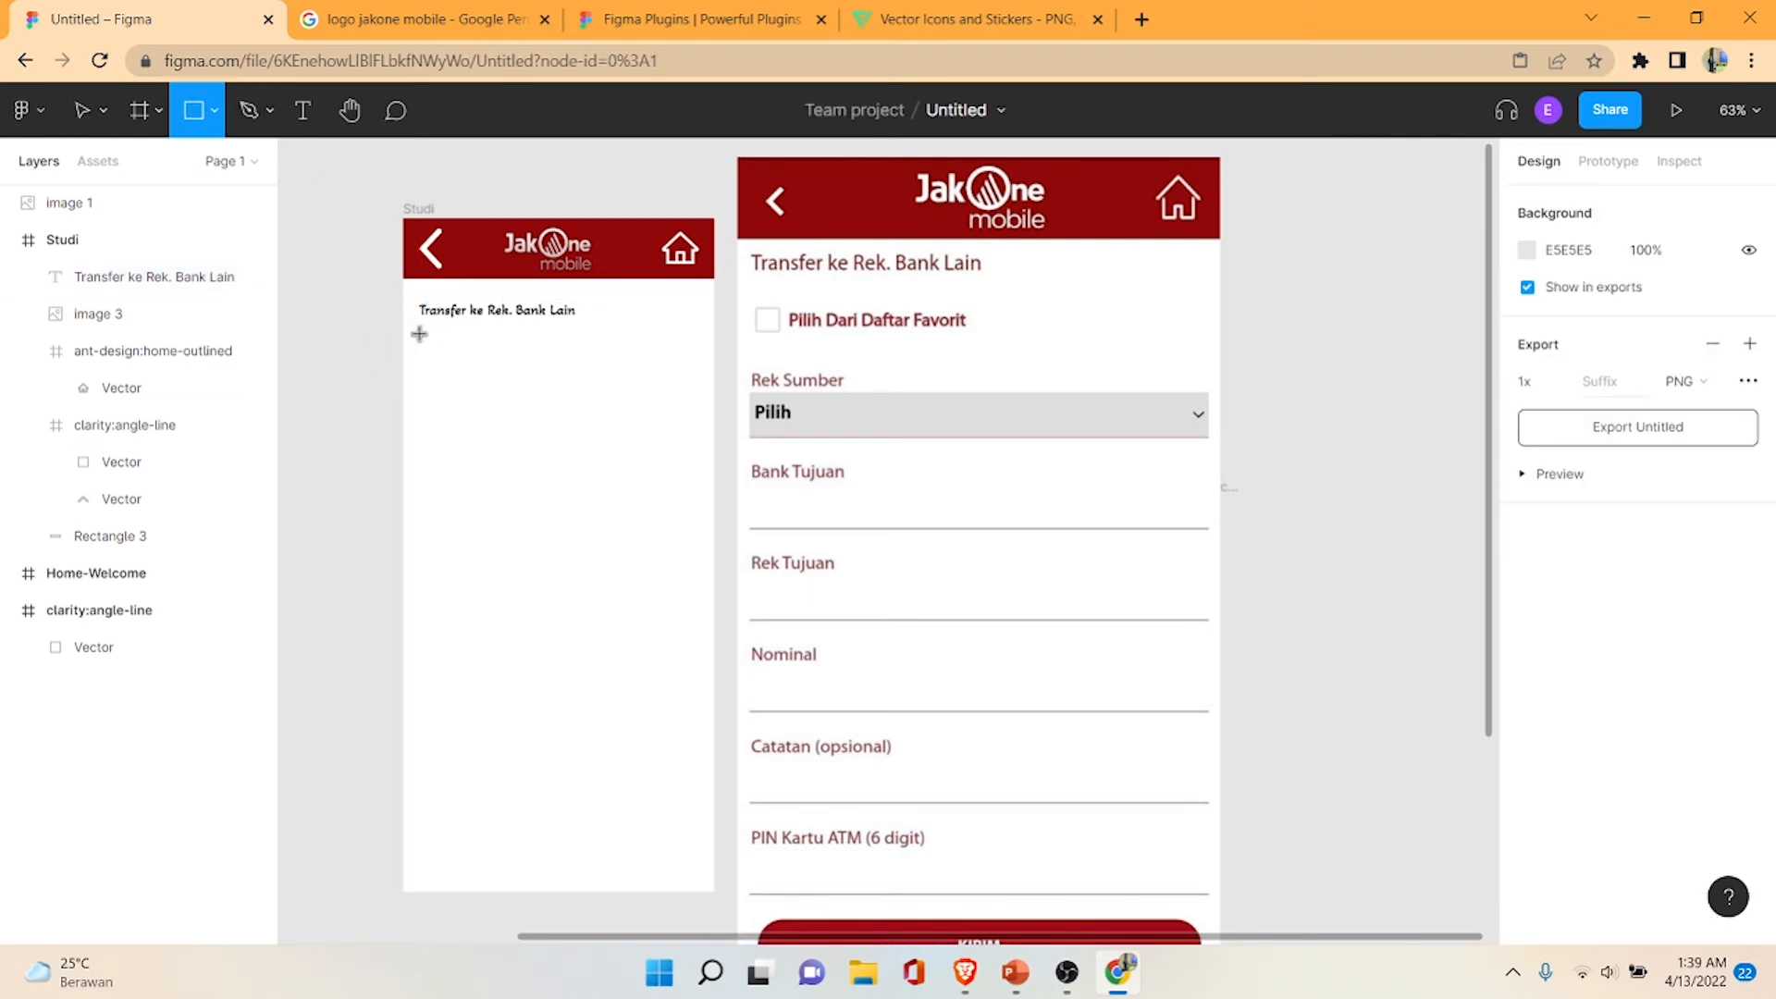
left_click_drag(419, 334, 449, 363)
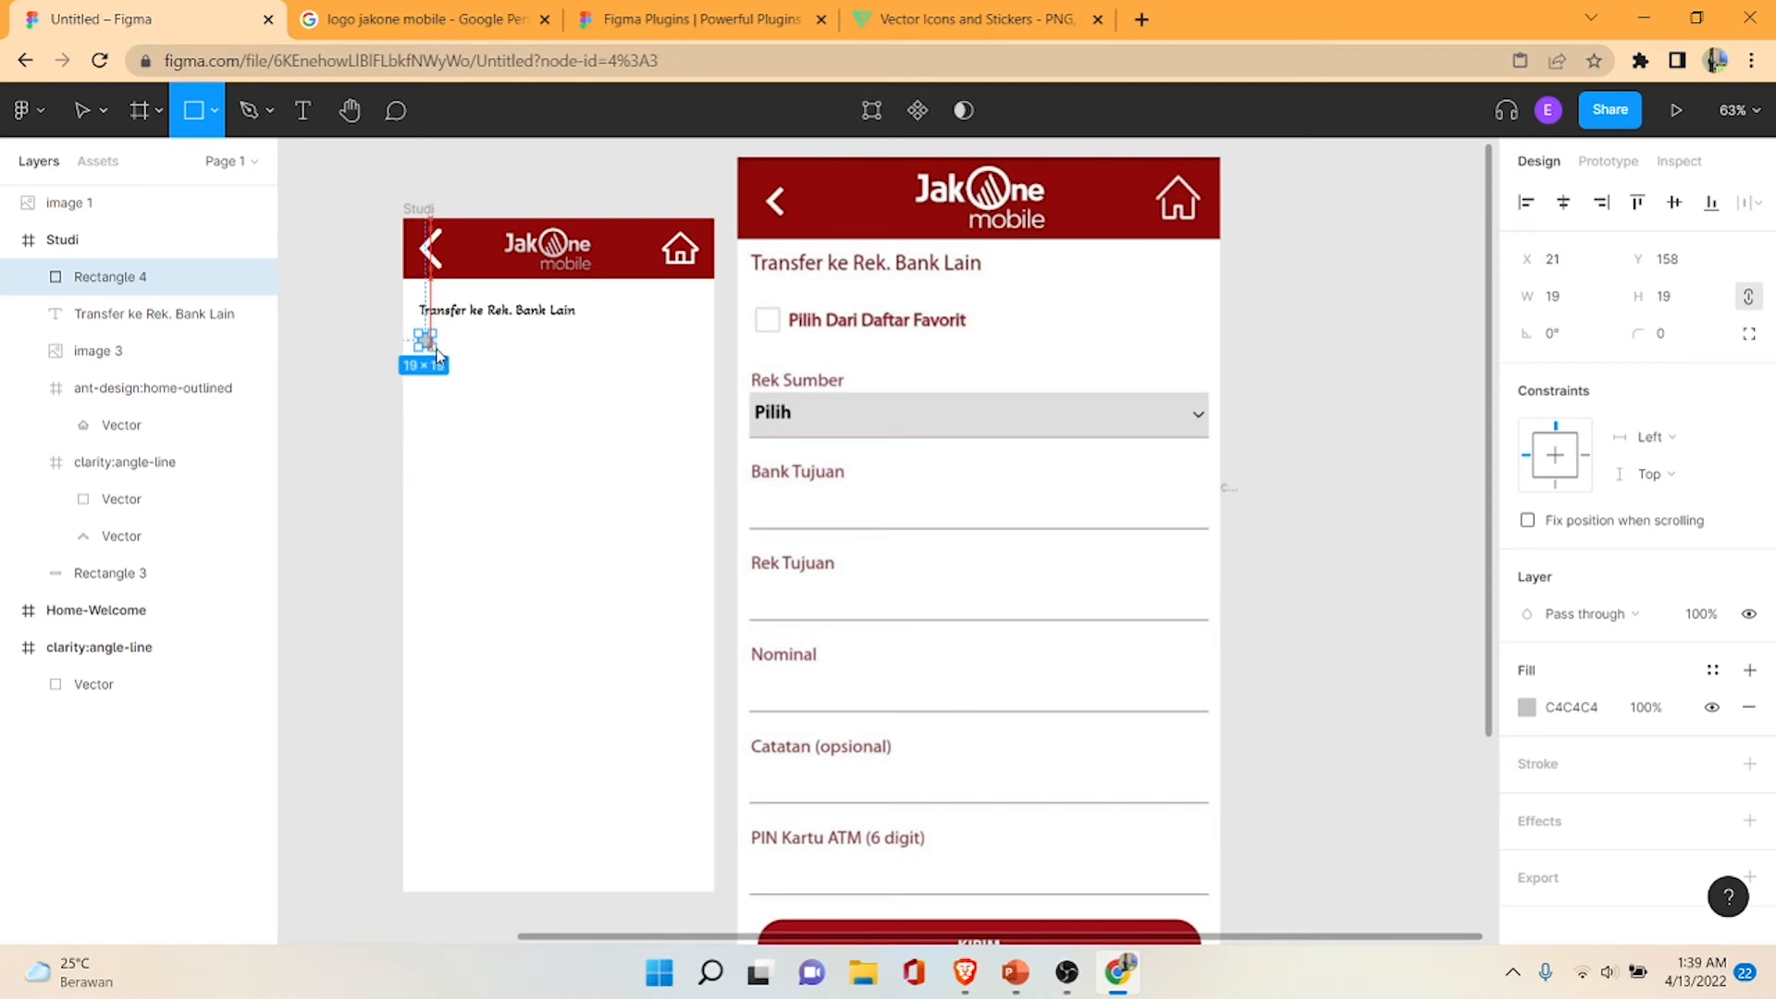
left_click(359, 372)
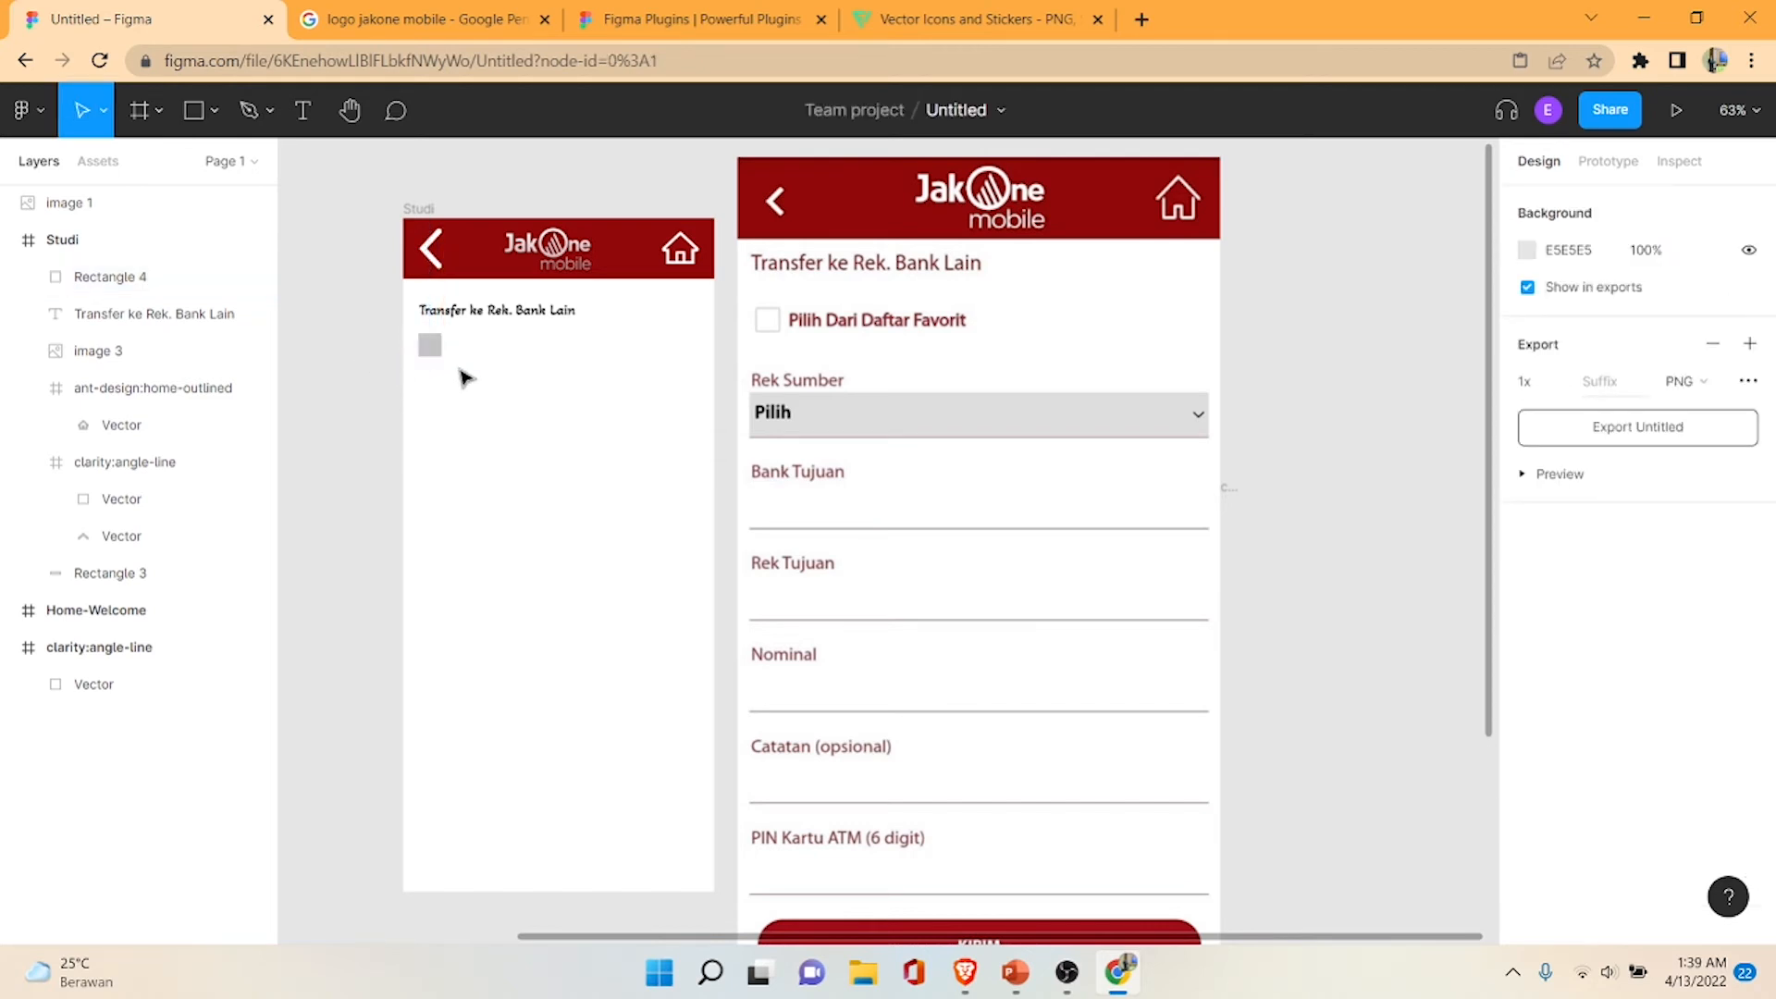
- Duplicate the "Transfer ke Rek. Bank Lain" text, place the copy beside the grey square and change it to "Pilih Dari Daftar Favorit"
left_click(523, 312)
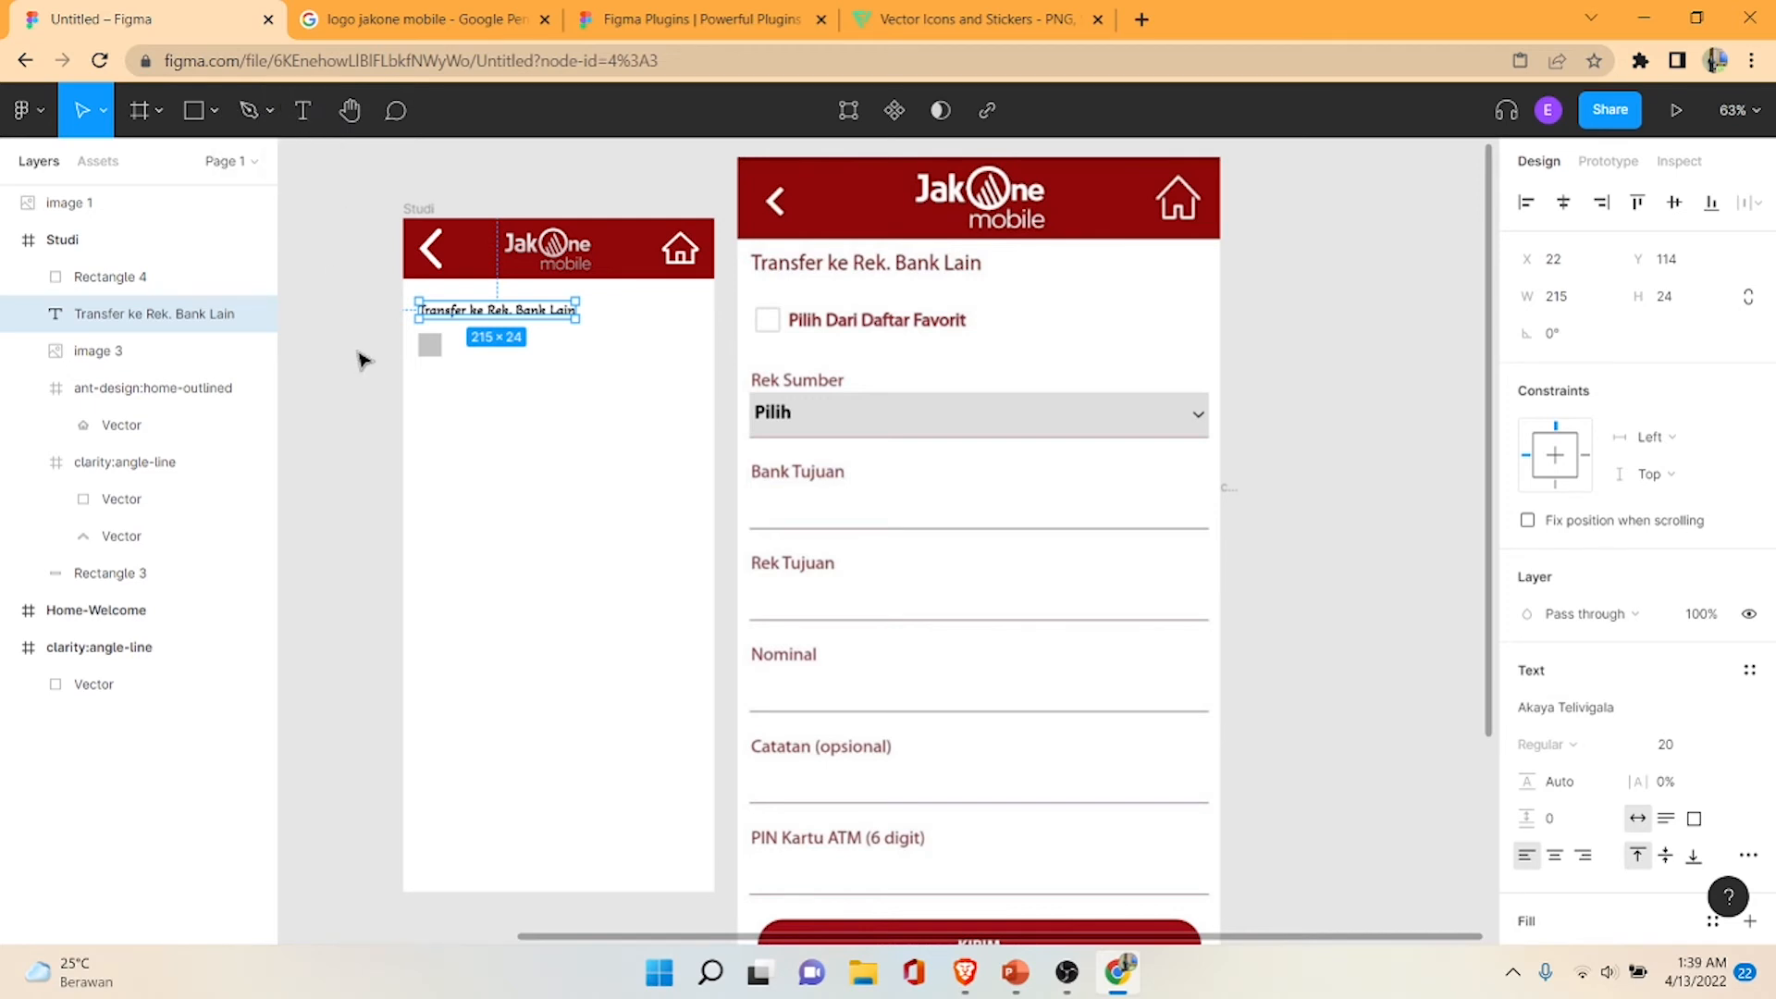
key("ctrl+d")
left_click_drag(495, 315, 524, 346)
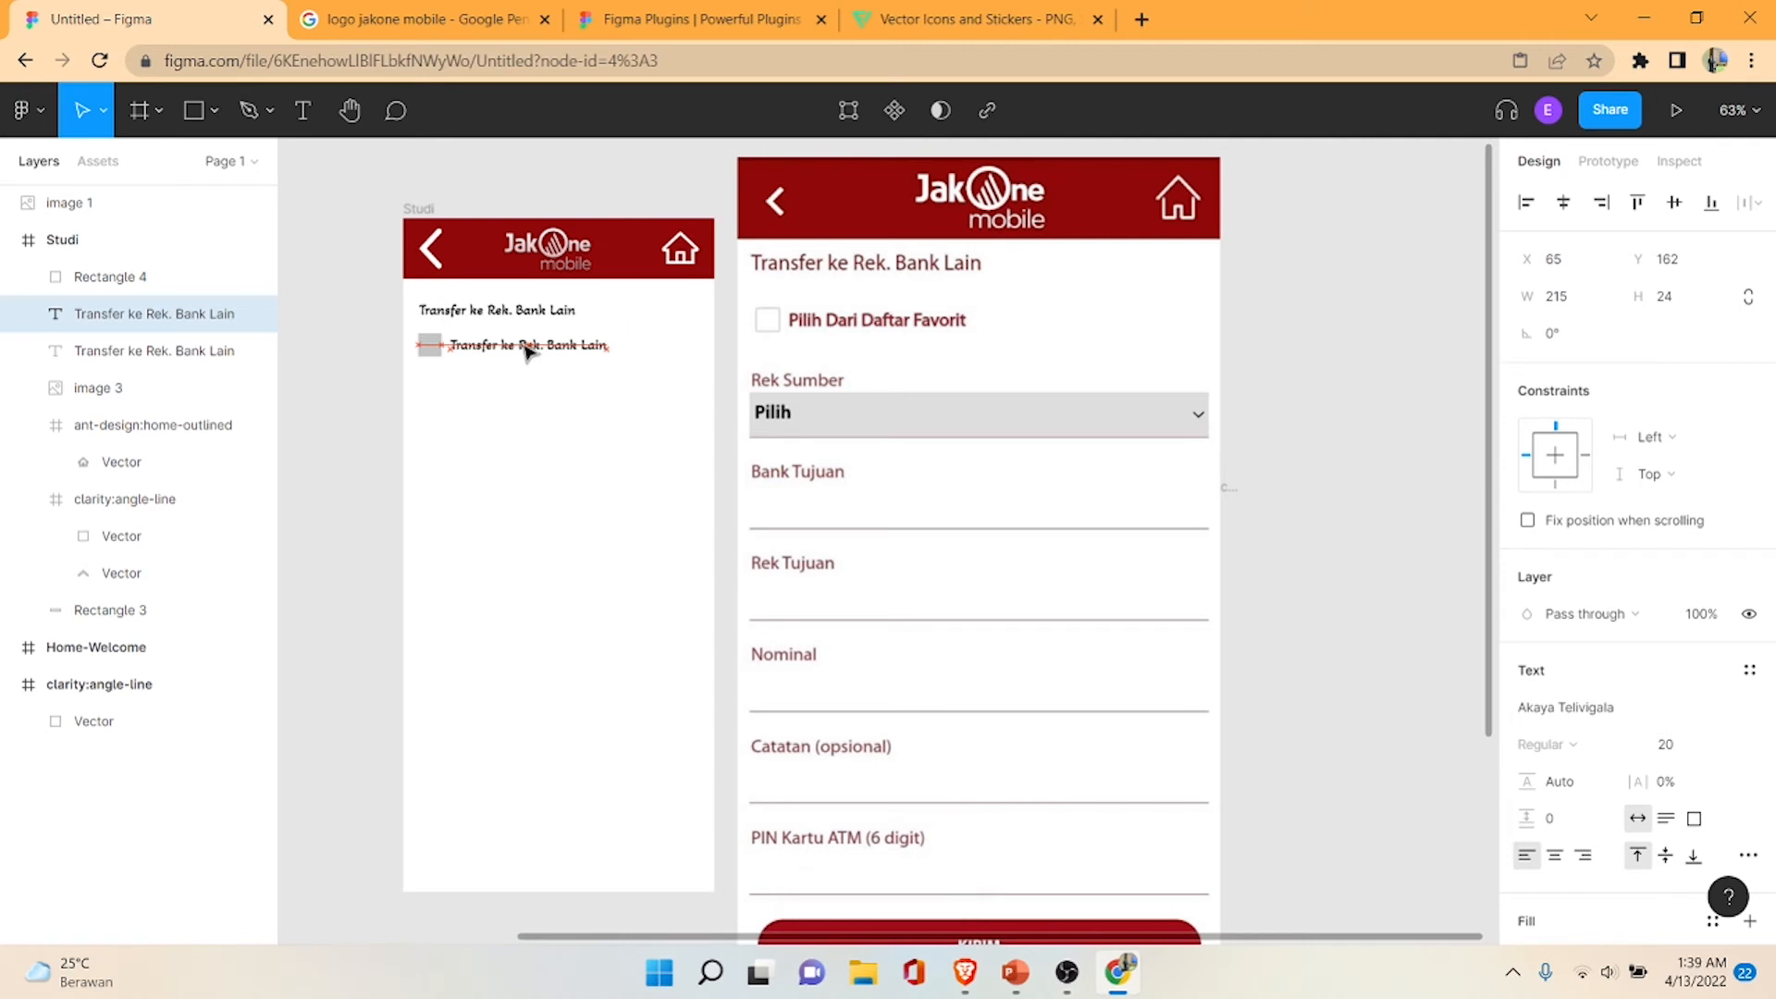
double_click(523, 344)
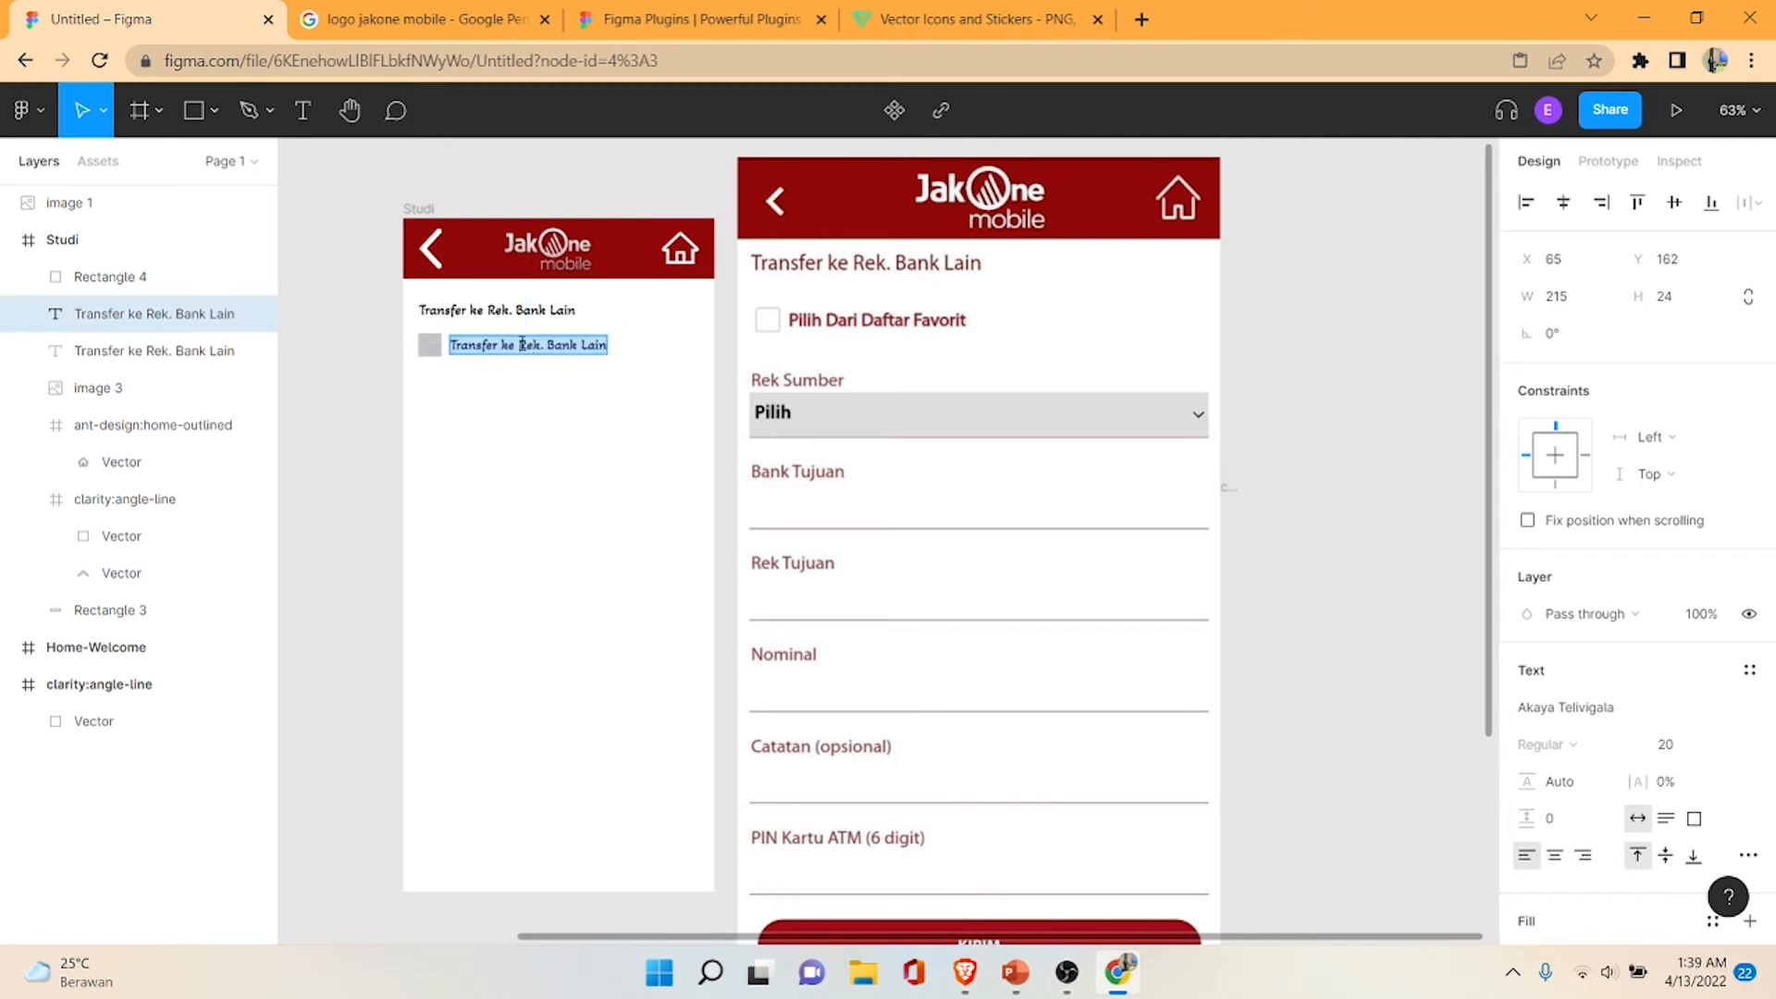
type("Pili")
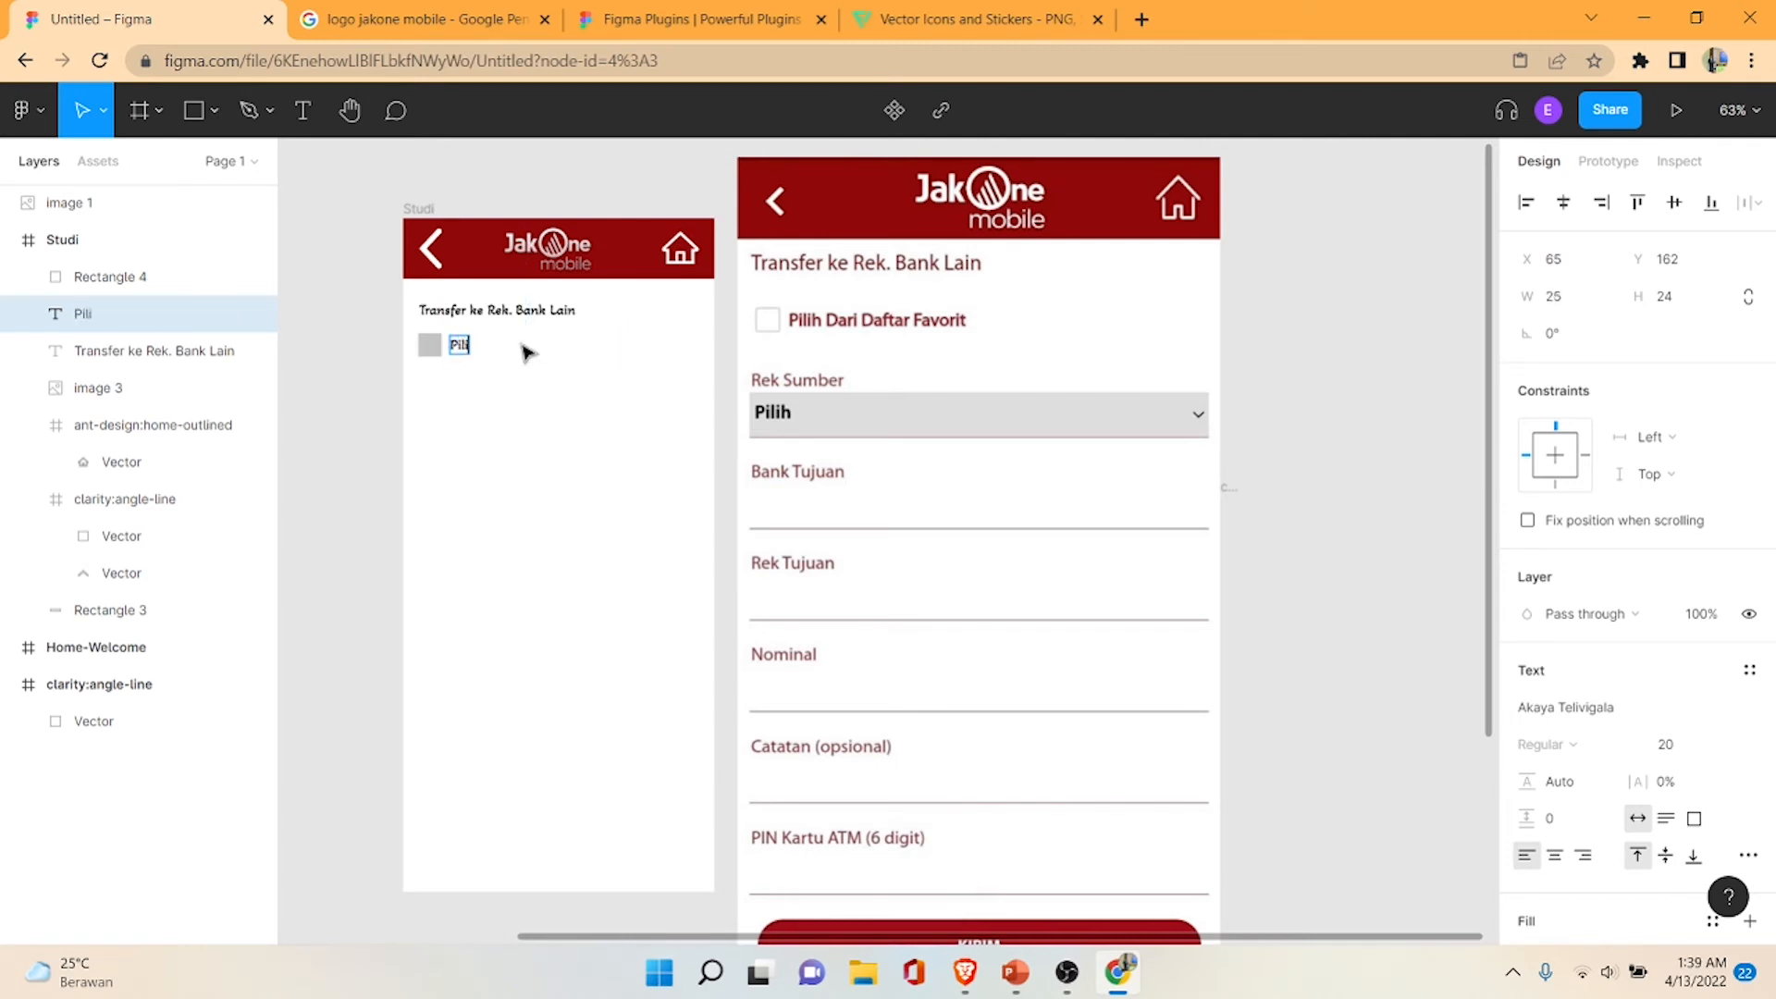
type("h Dari Daft")
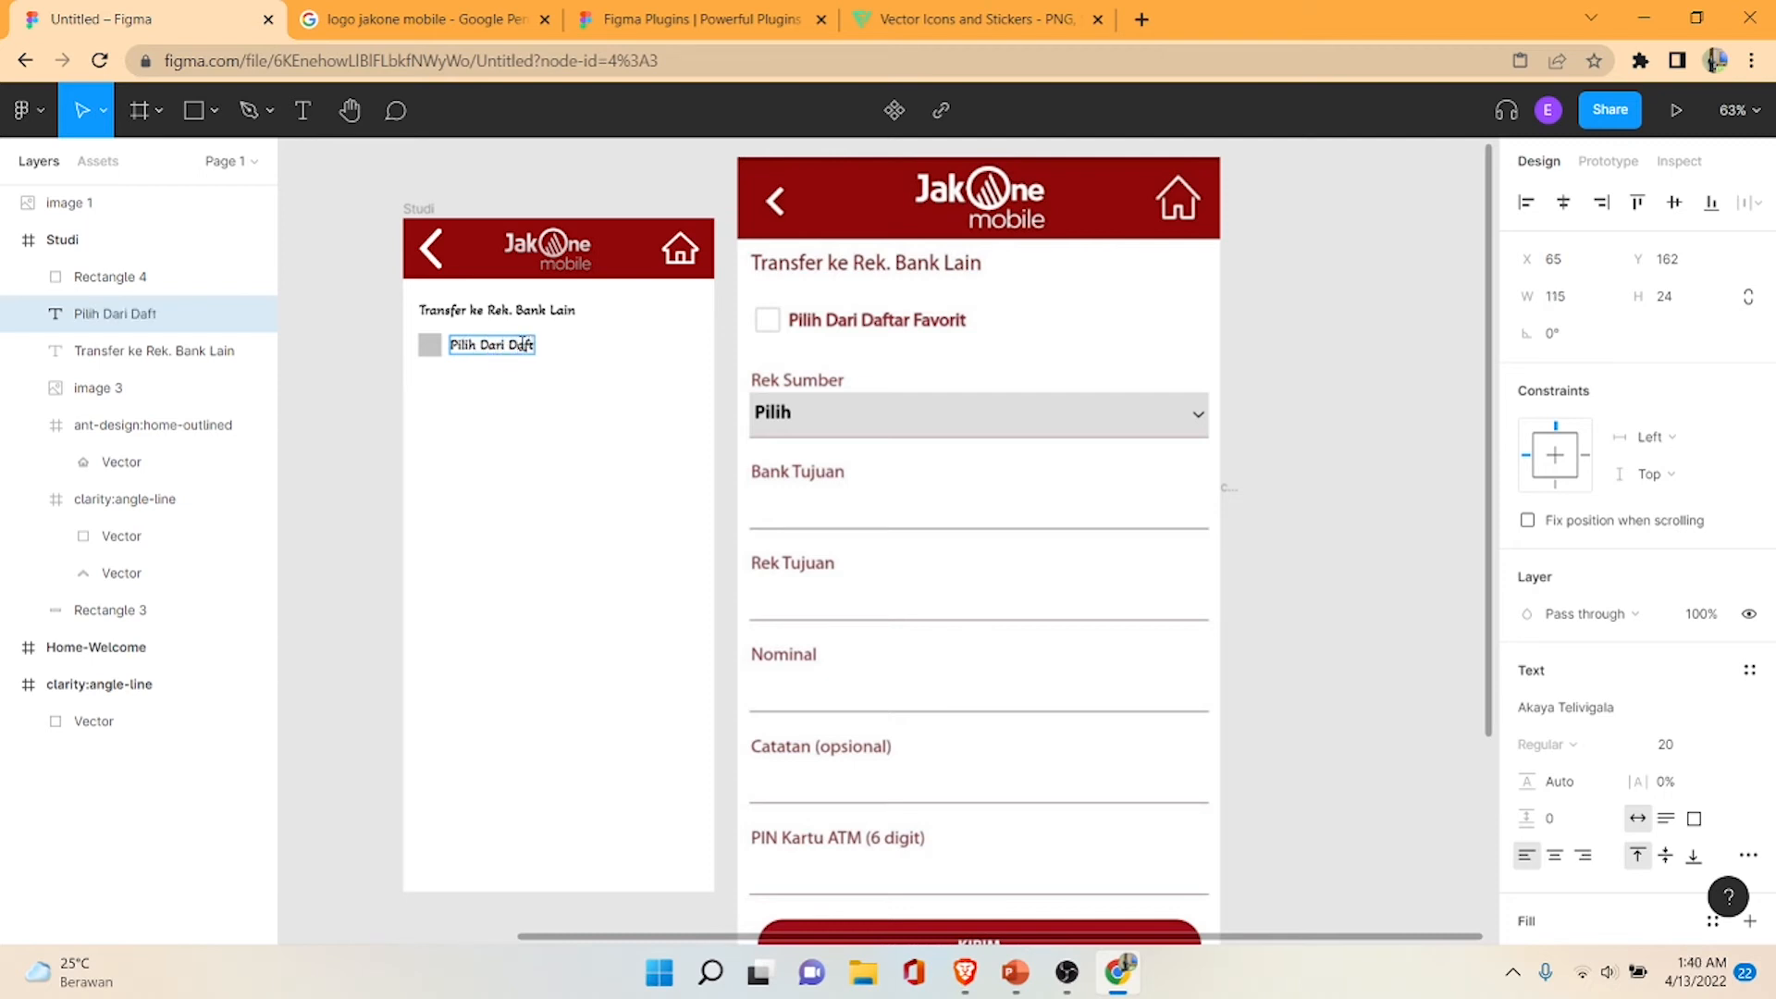
type("ar Favorit")
key("Escape")
left_click(368, 409)
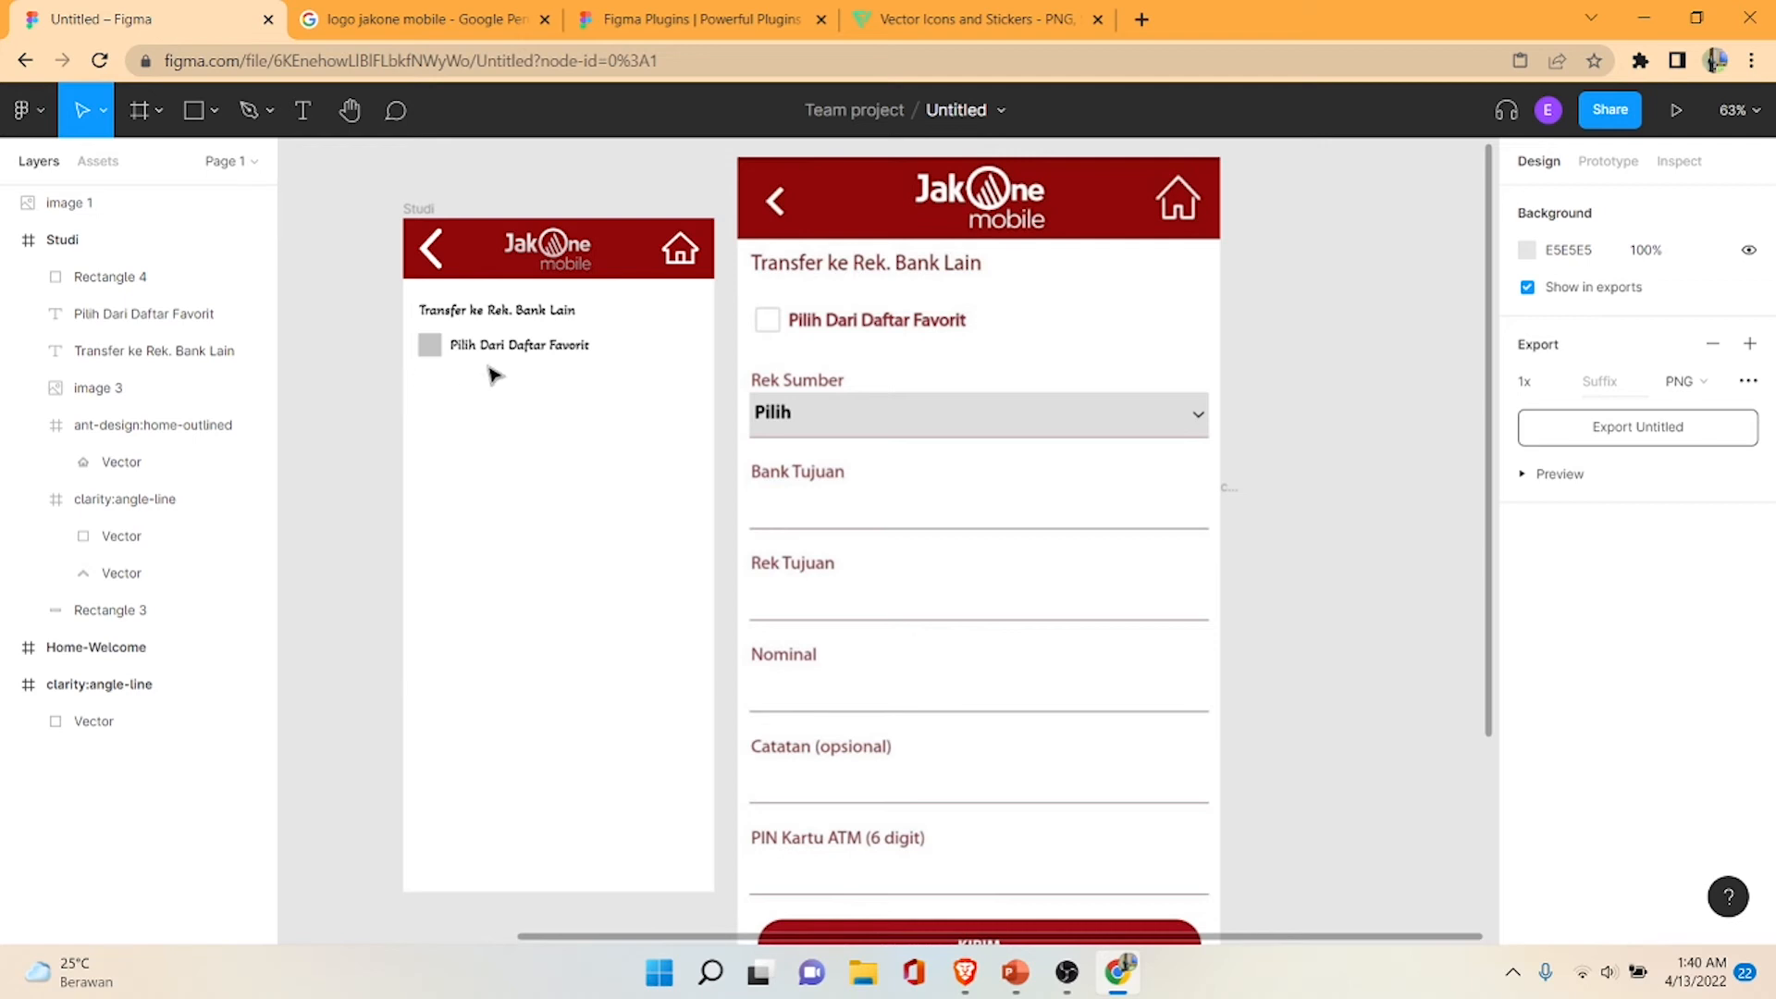
- Duplicate the "Pilih Dari Daftar Favorit" text, place the copy below the checkbox at about X 23, Y 242, and change it to "Rek Sumber"
left_click(539, 354)
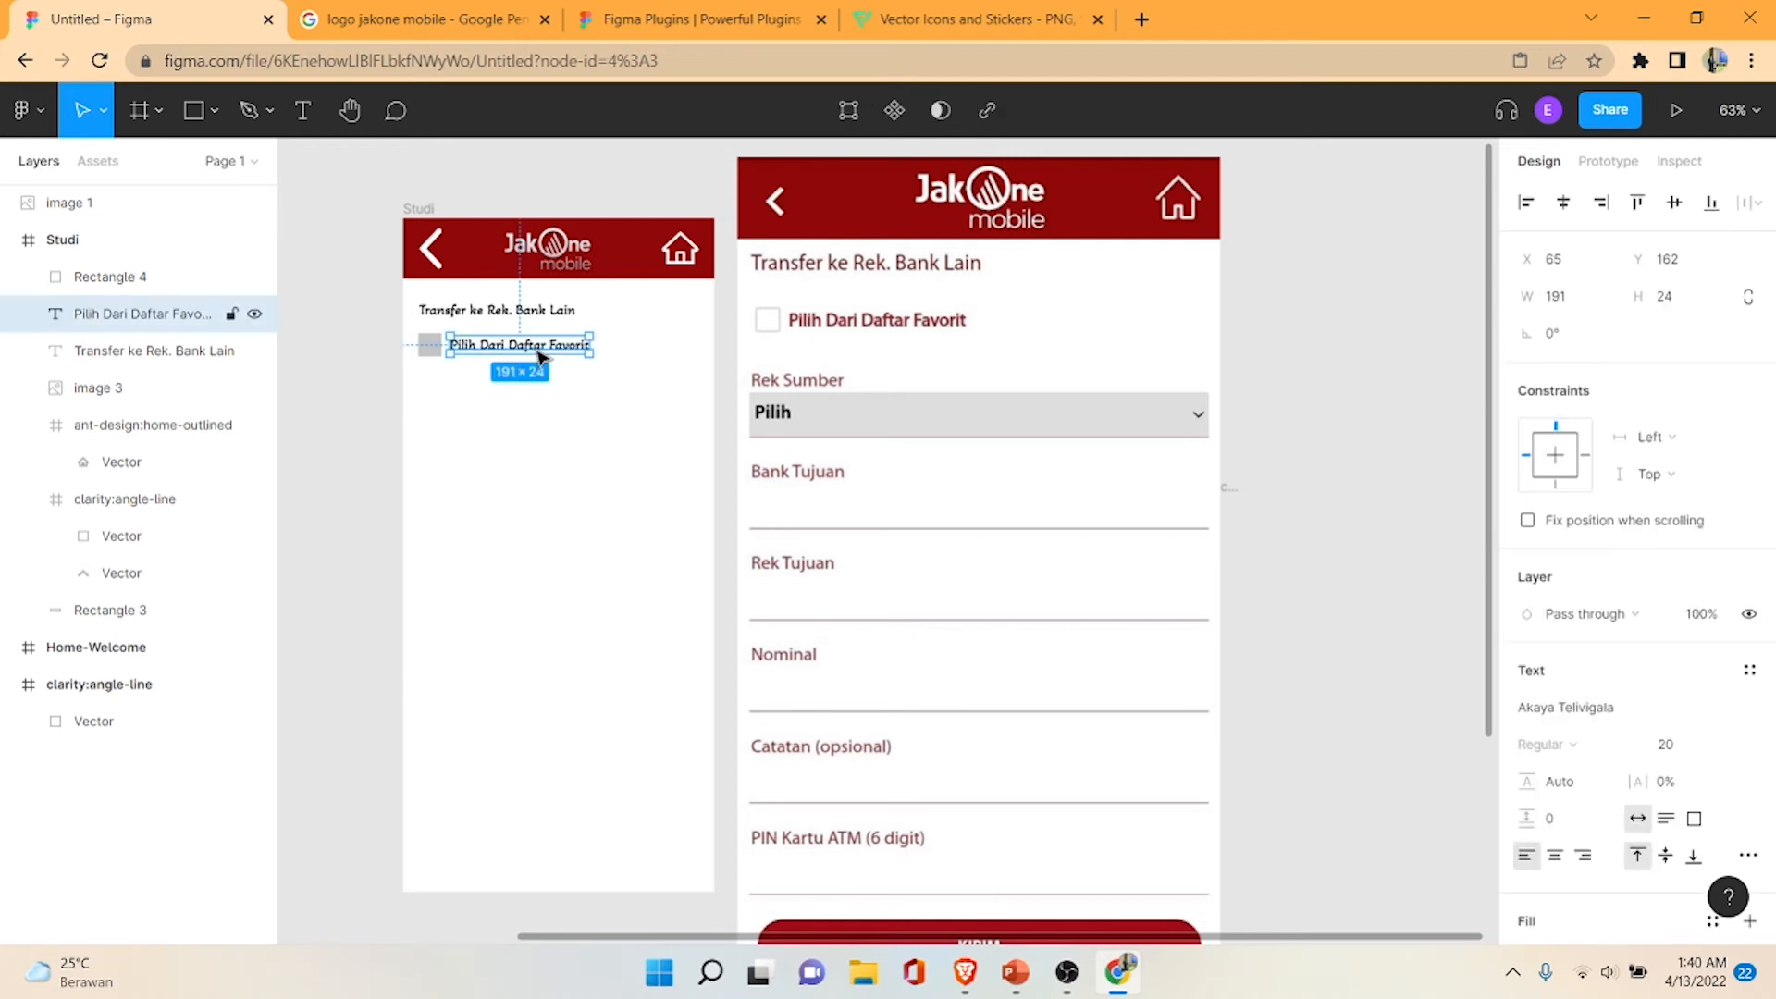
key("ctrl+d")
left_click_drag(525, 349, 496, 407)
double_click(492, 402)
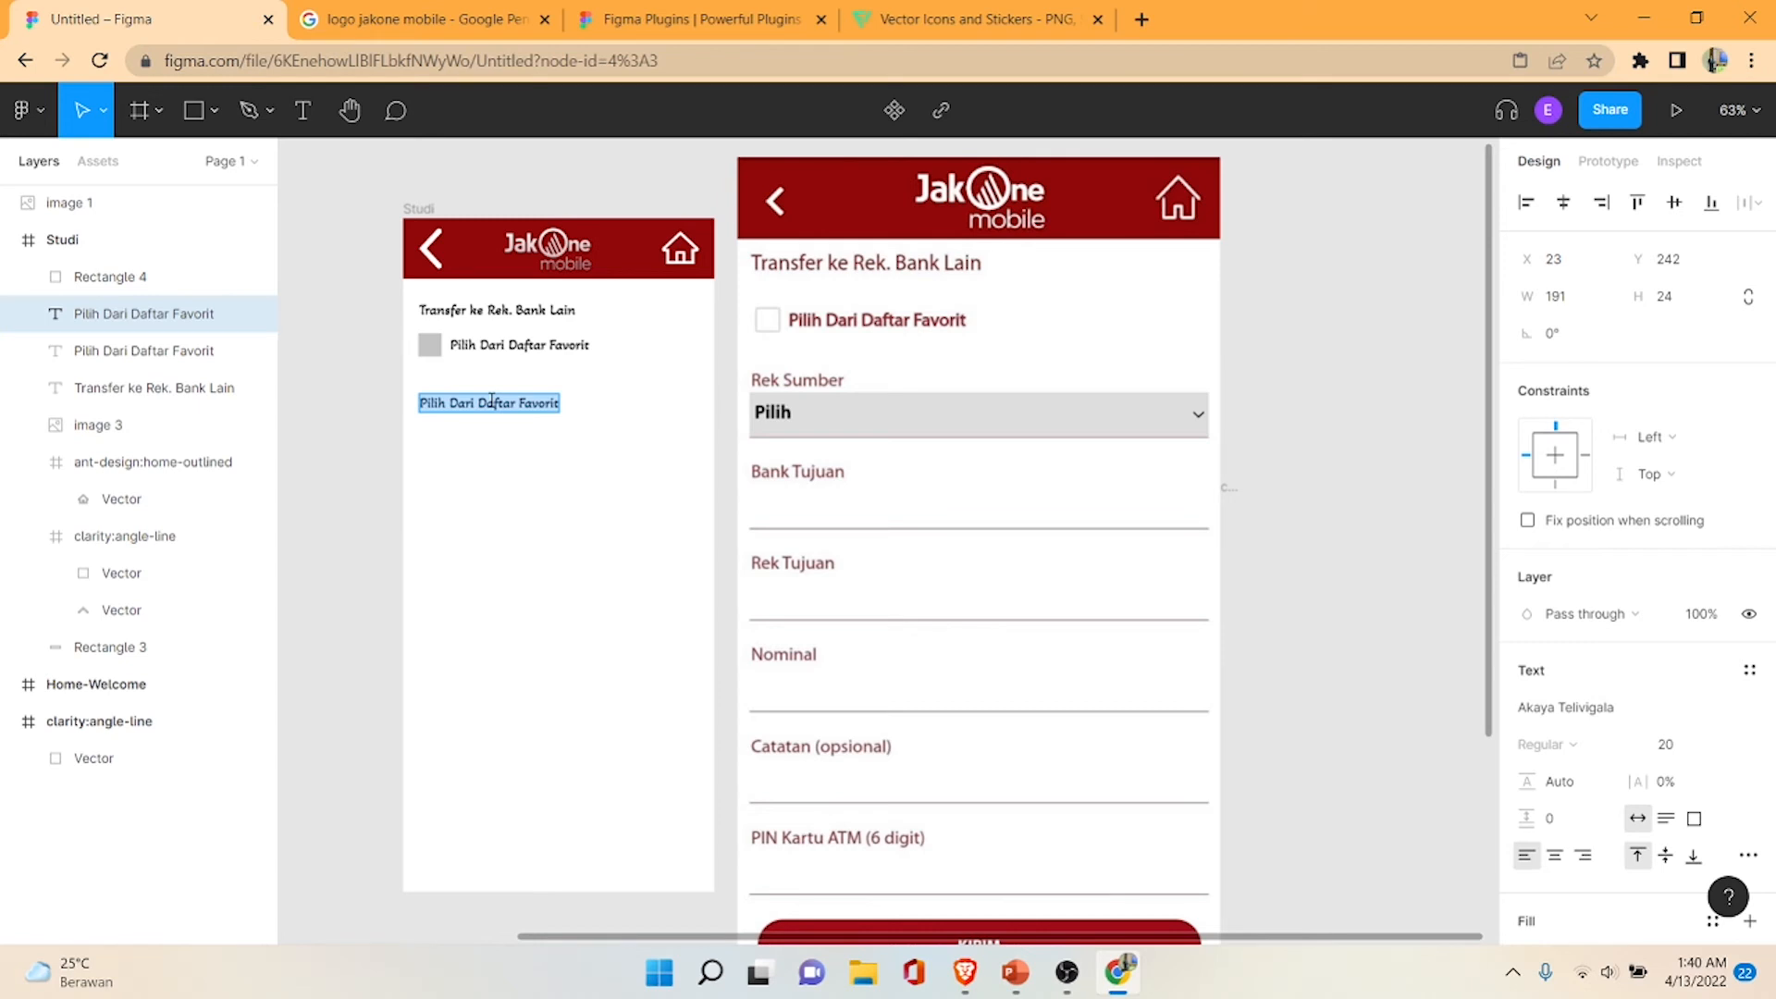
type("re")
key("BackSpace")
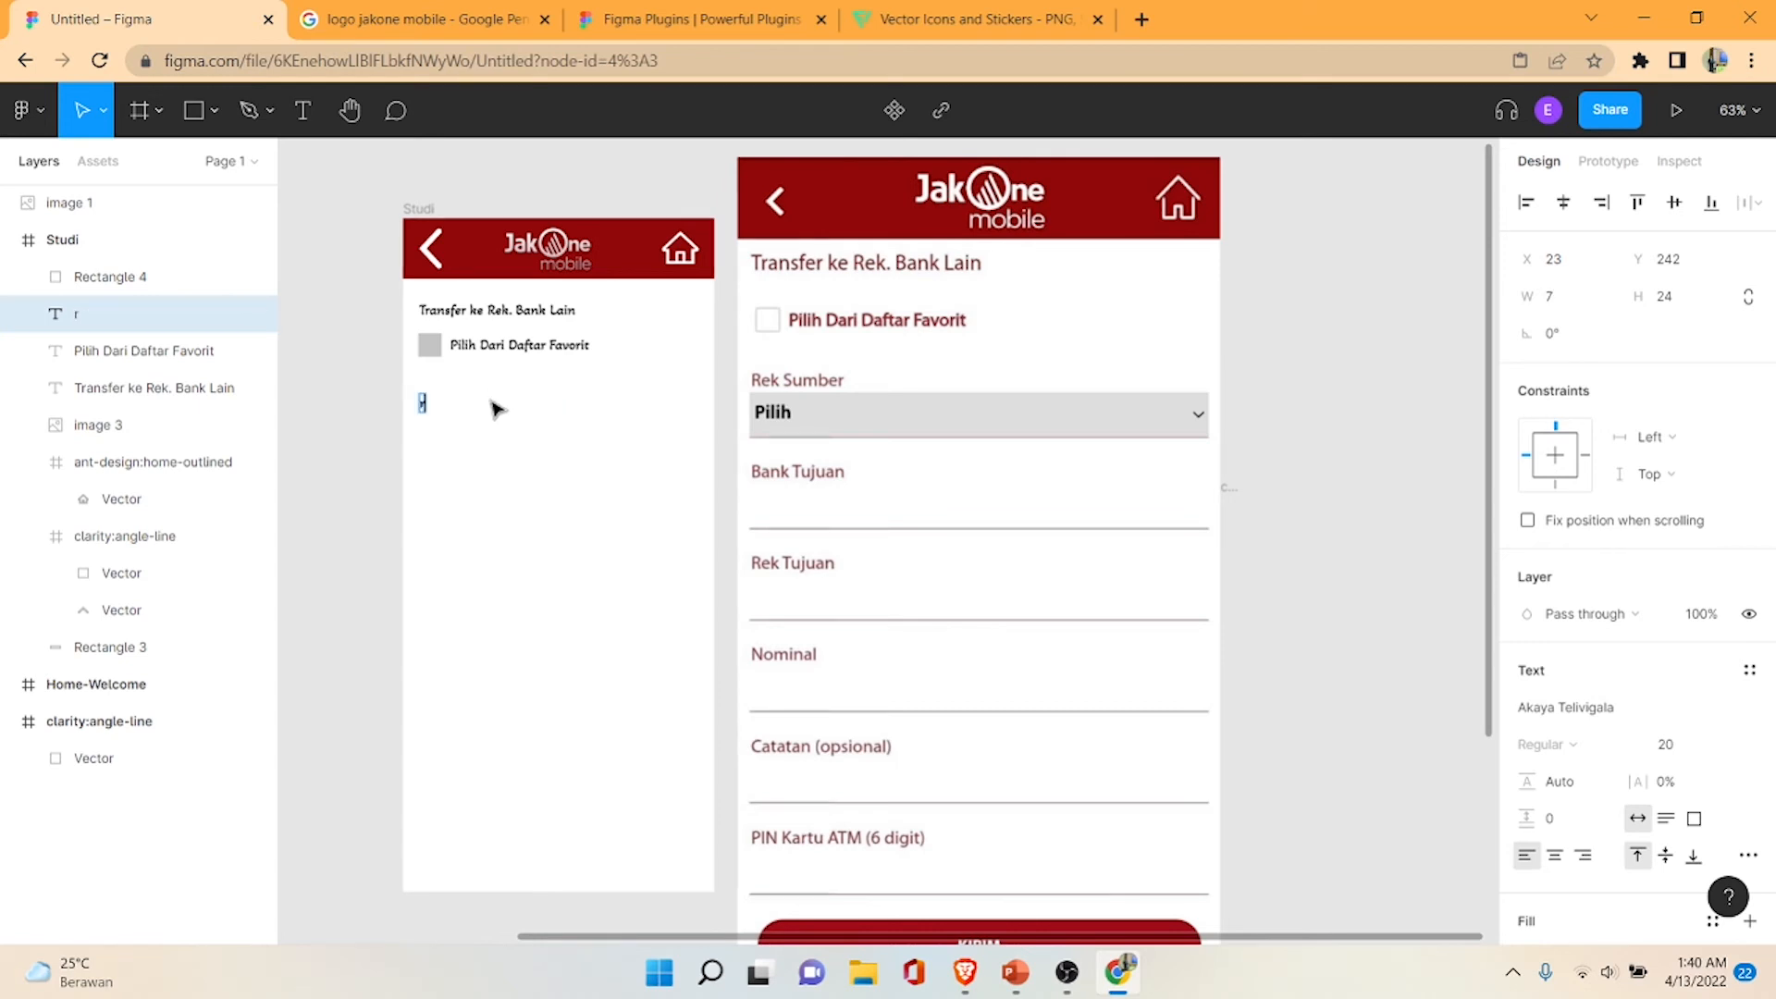
key("BackSpace")
type("Rek SUm")
key("BackSpace")
key("BackSpace")
type("umber")
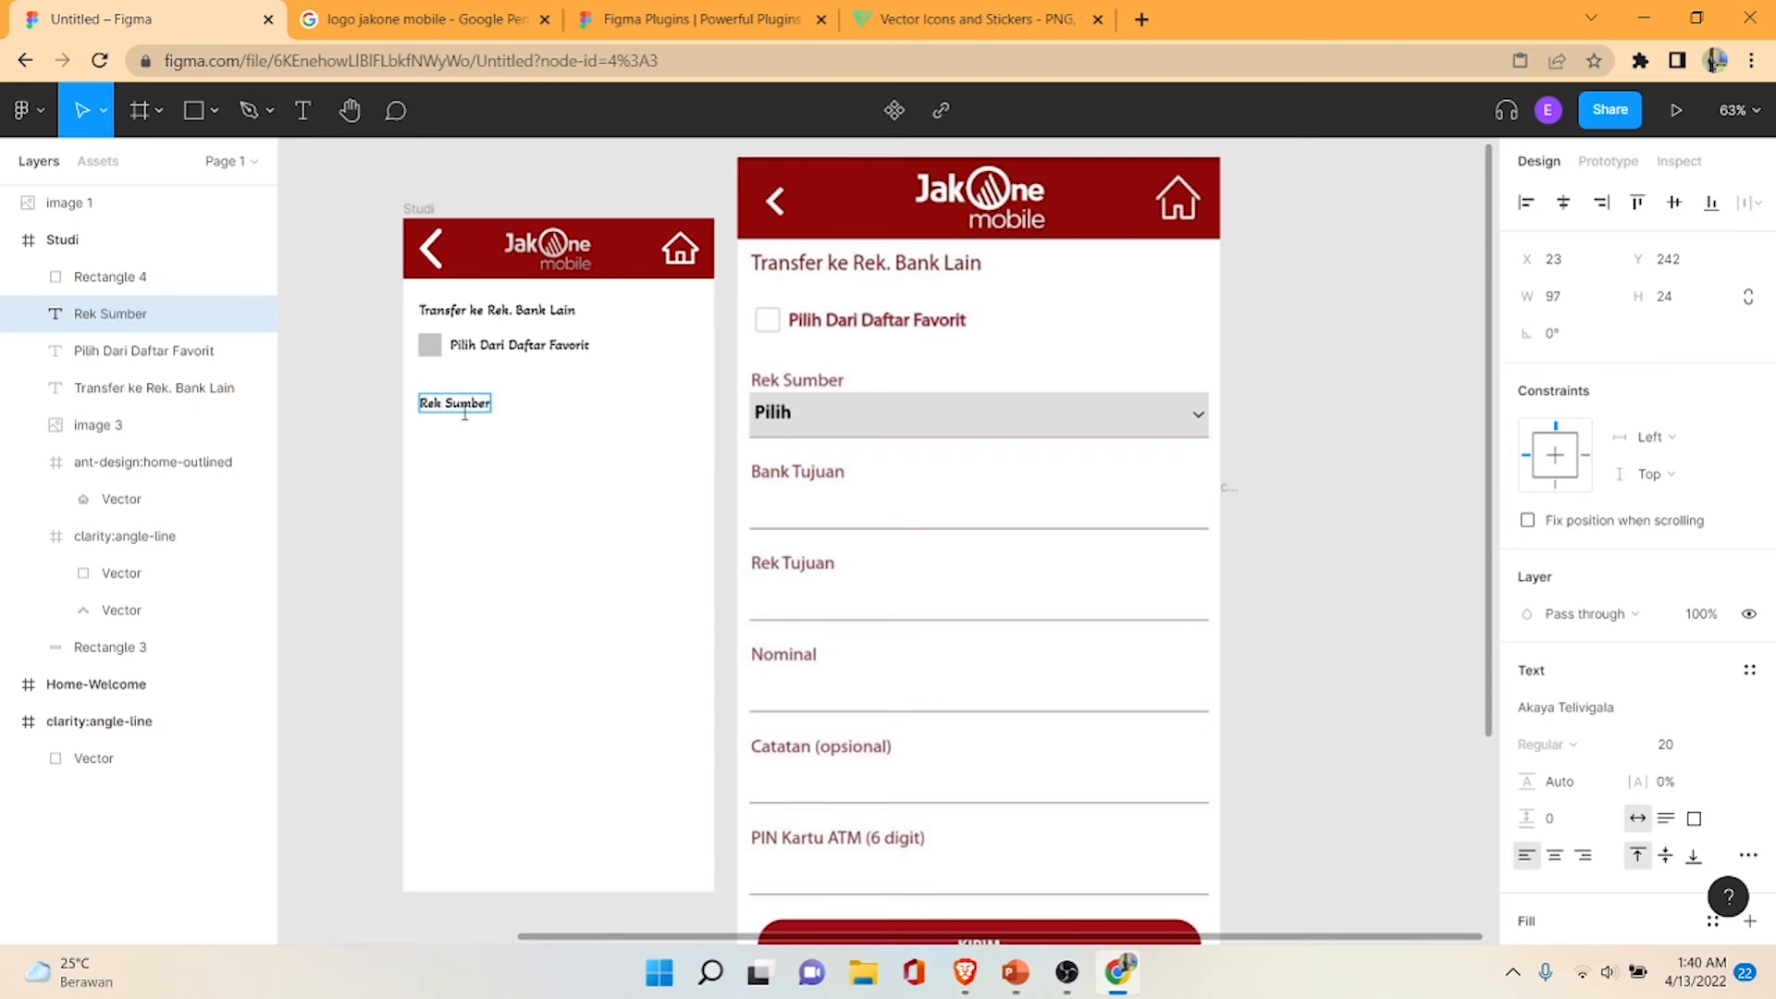
key("Escape")
- Duplicate the grey square, place the copy below "Rek Sumber", and stretch it into a slightly taller bar about 386 wide
left_click(429, 347)
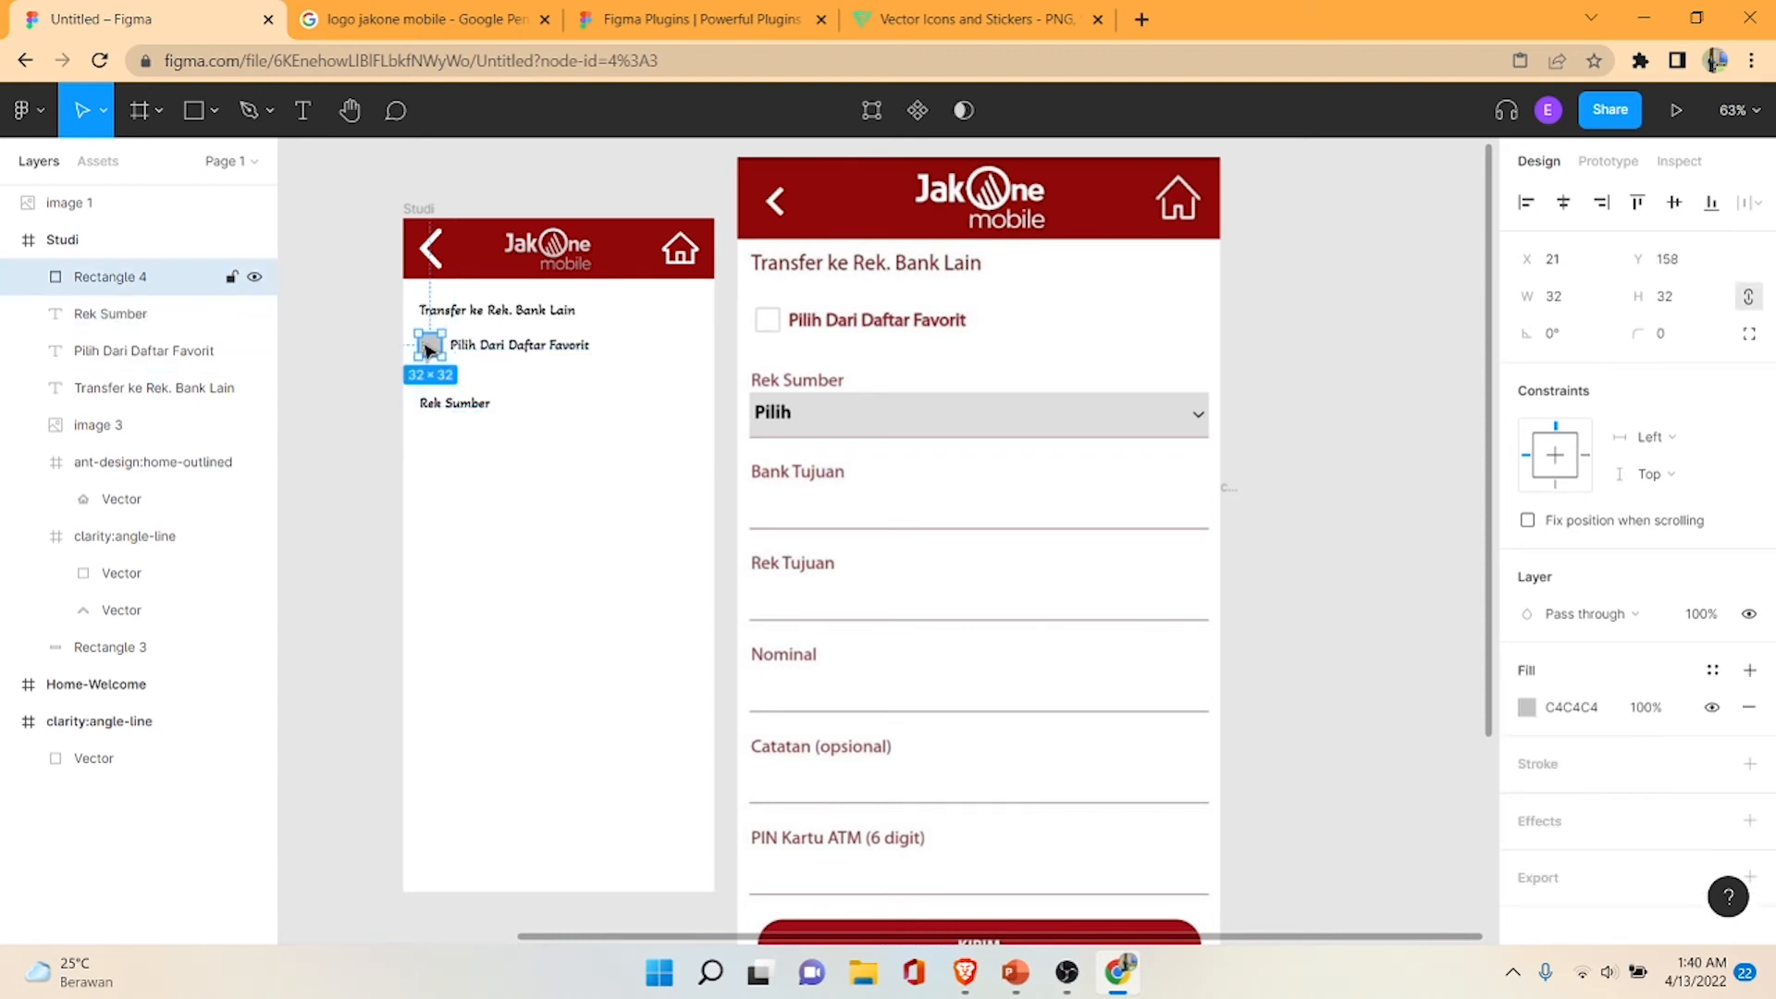
key("ctrl+d")
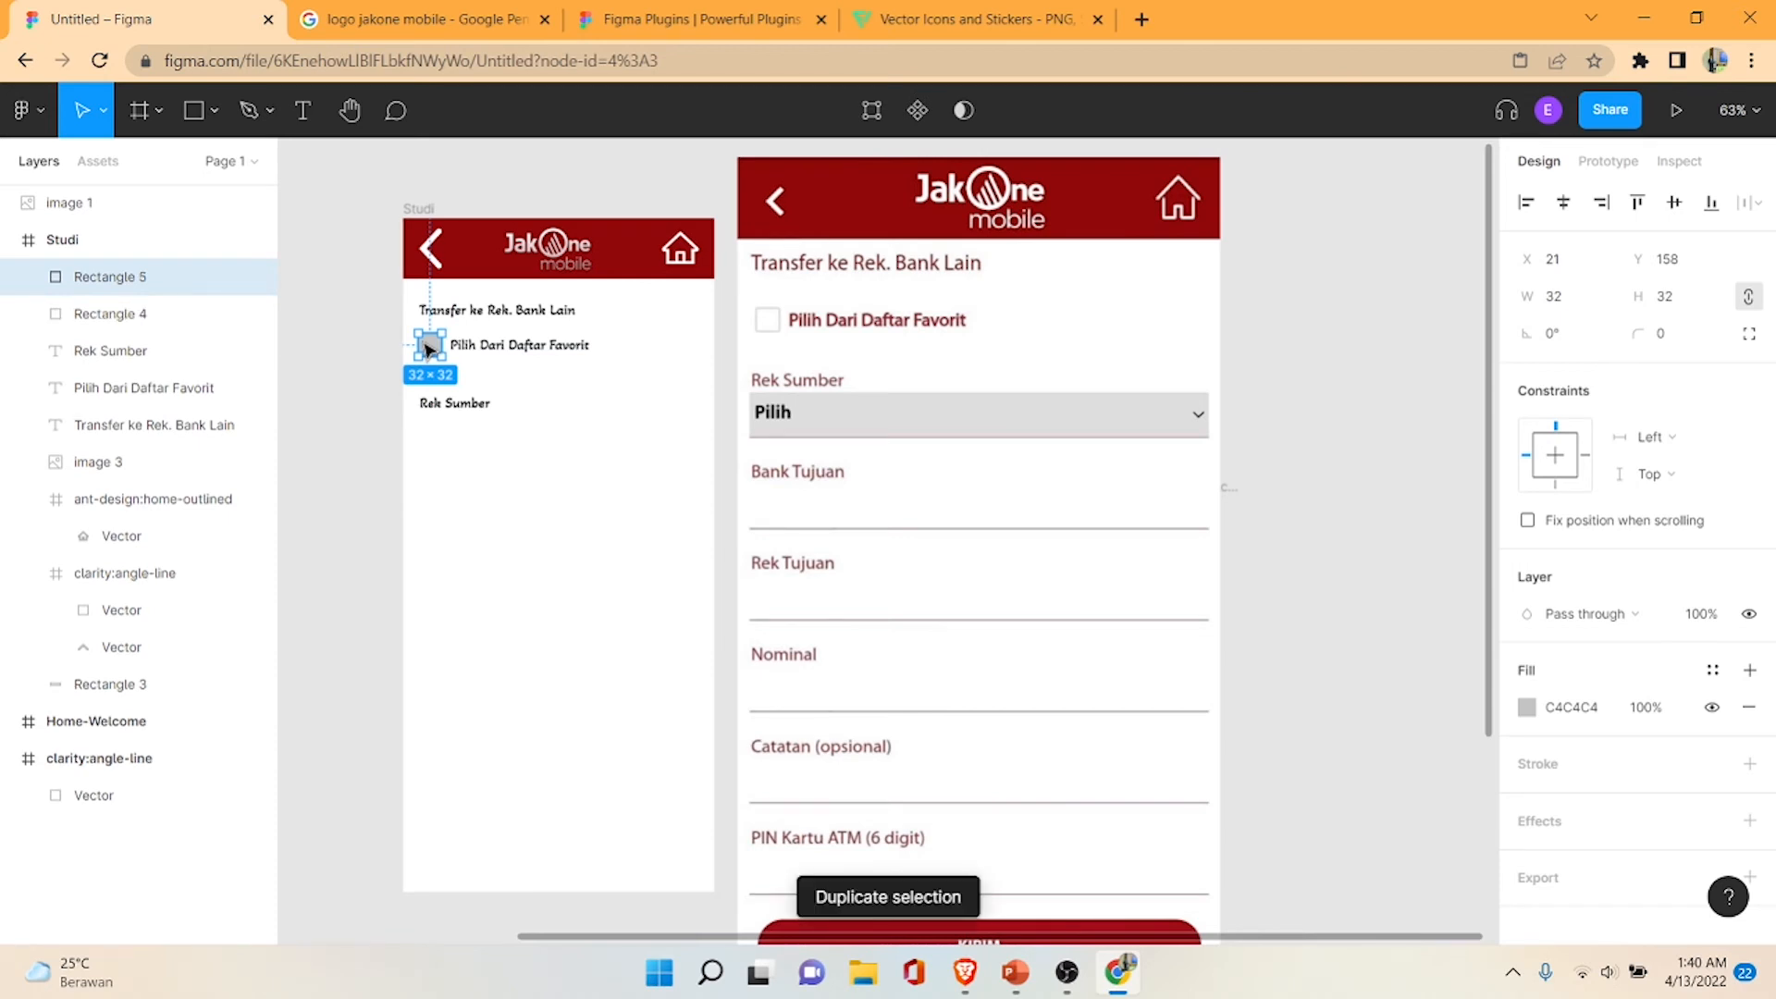
left_click_drag(429, 348, 694, 455)
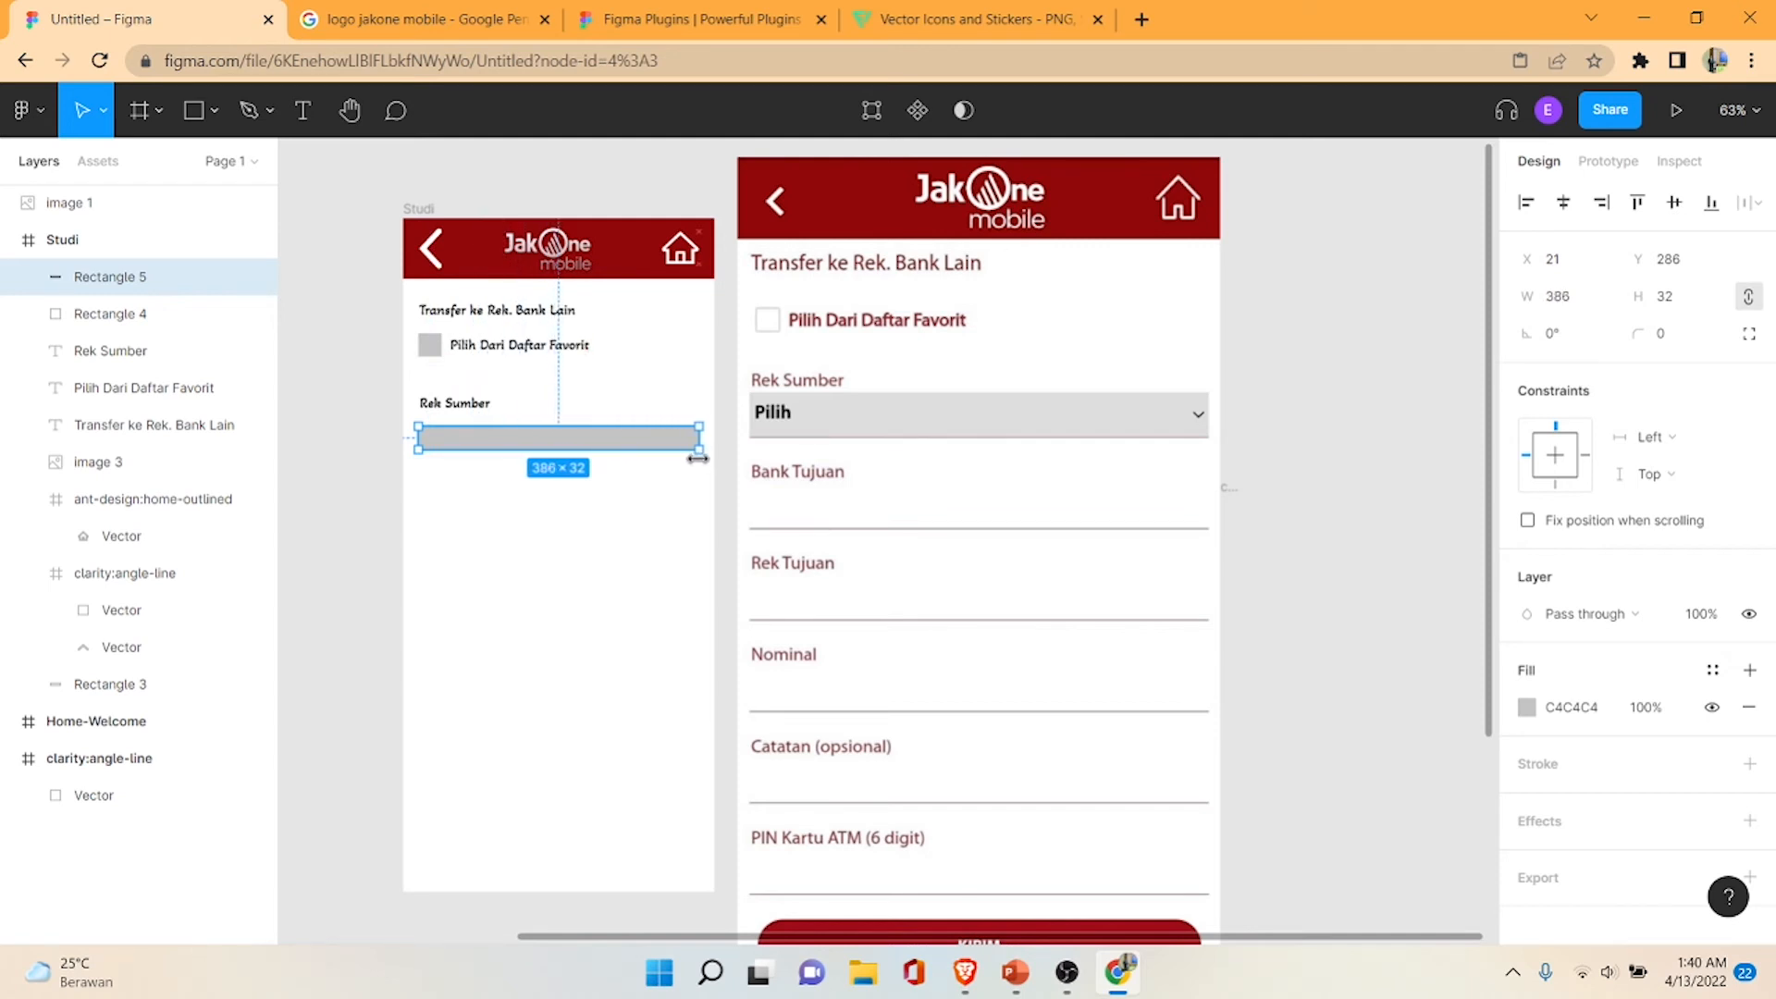
left_click(725, 461)
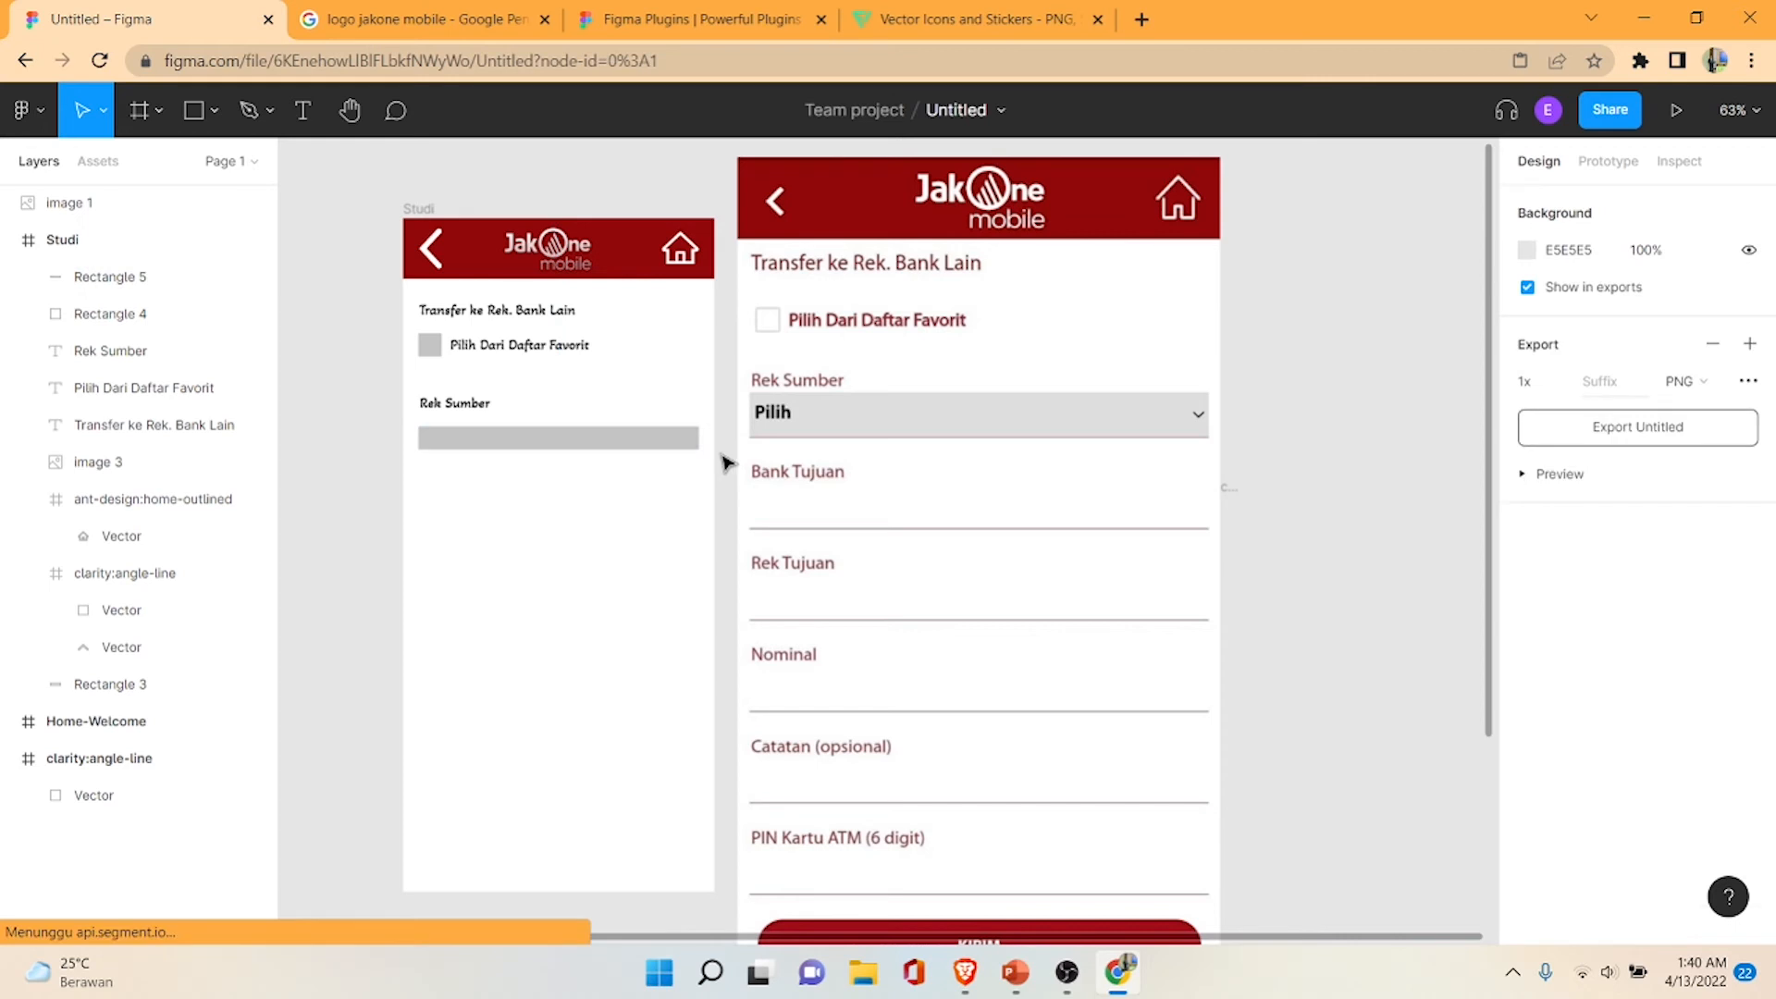
left_click(653, 442)
left_click_drag(576, 451, 586, 458)
left_click(365, 402)
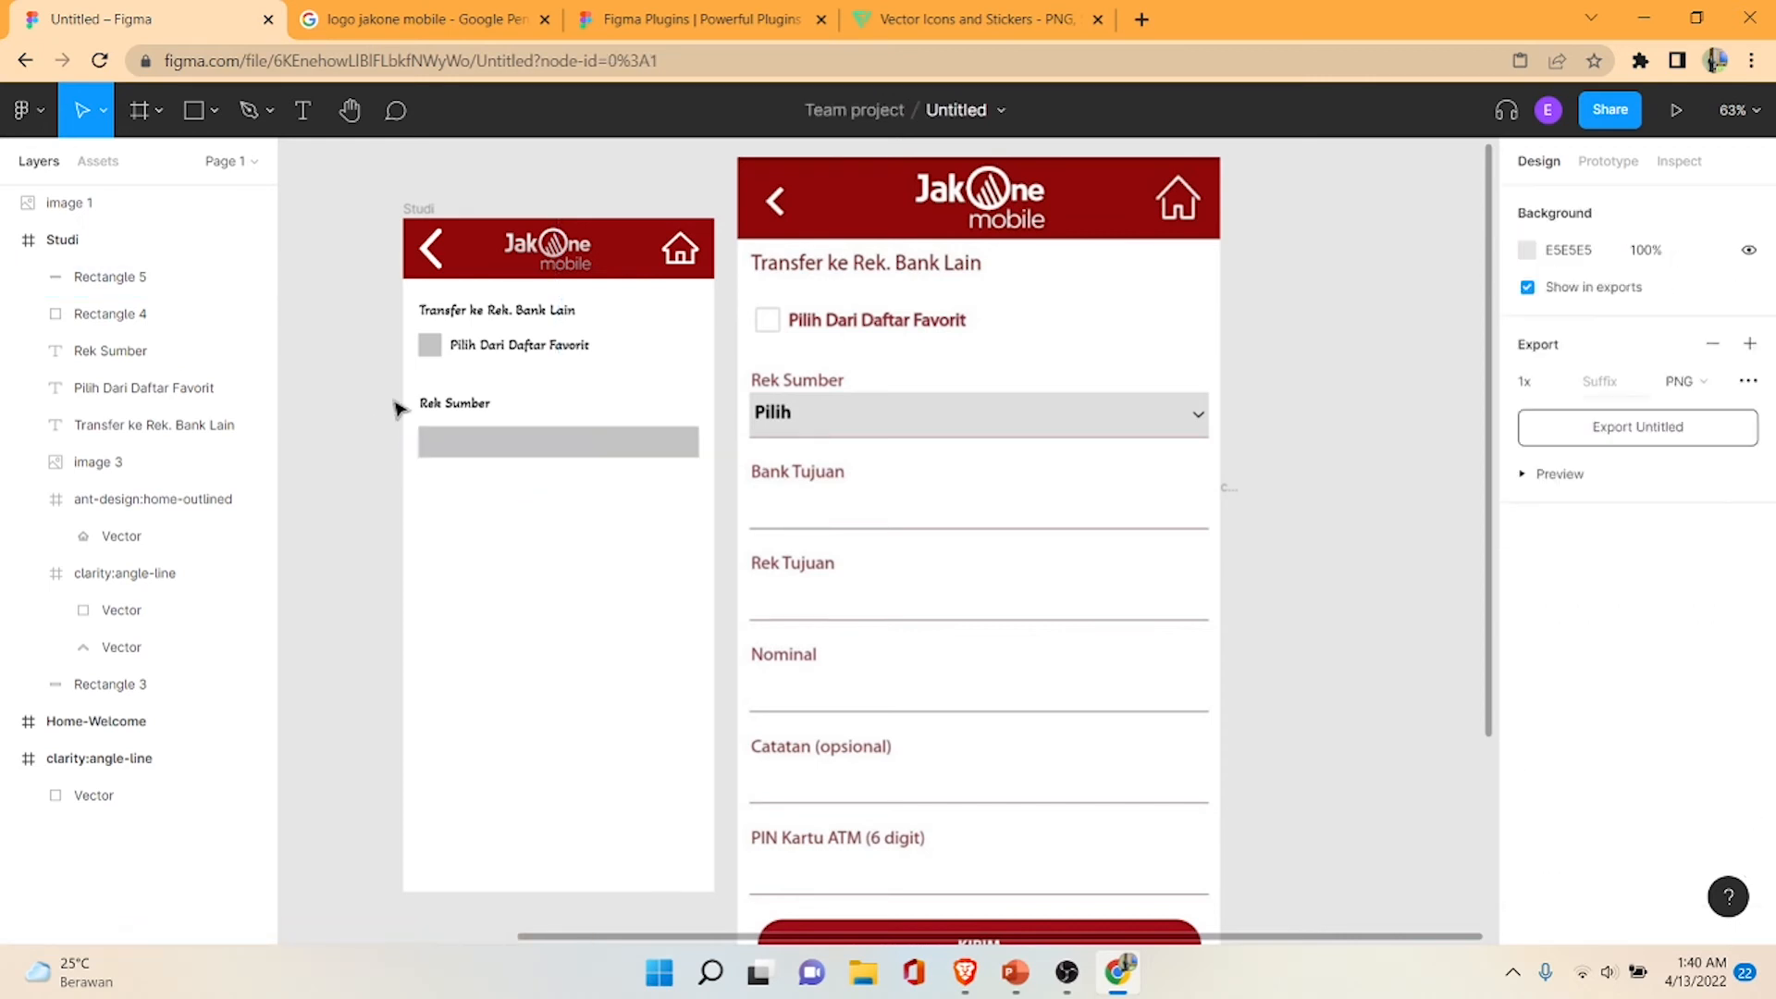
- Copy the "Rek Sumber" text, bring the copy in front of the grey bar at its left end, and change it to "Pilih"
left_click(449, 413)
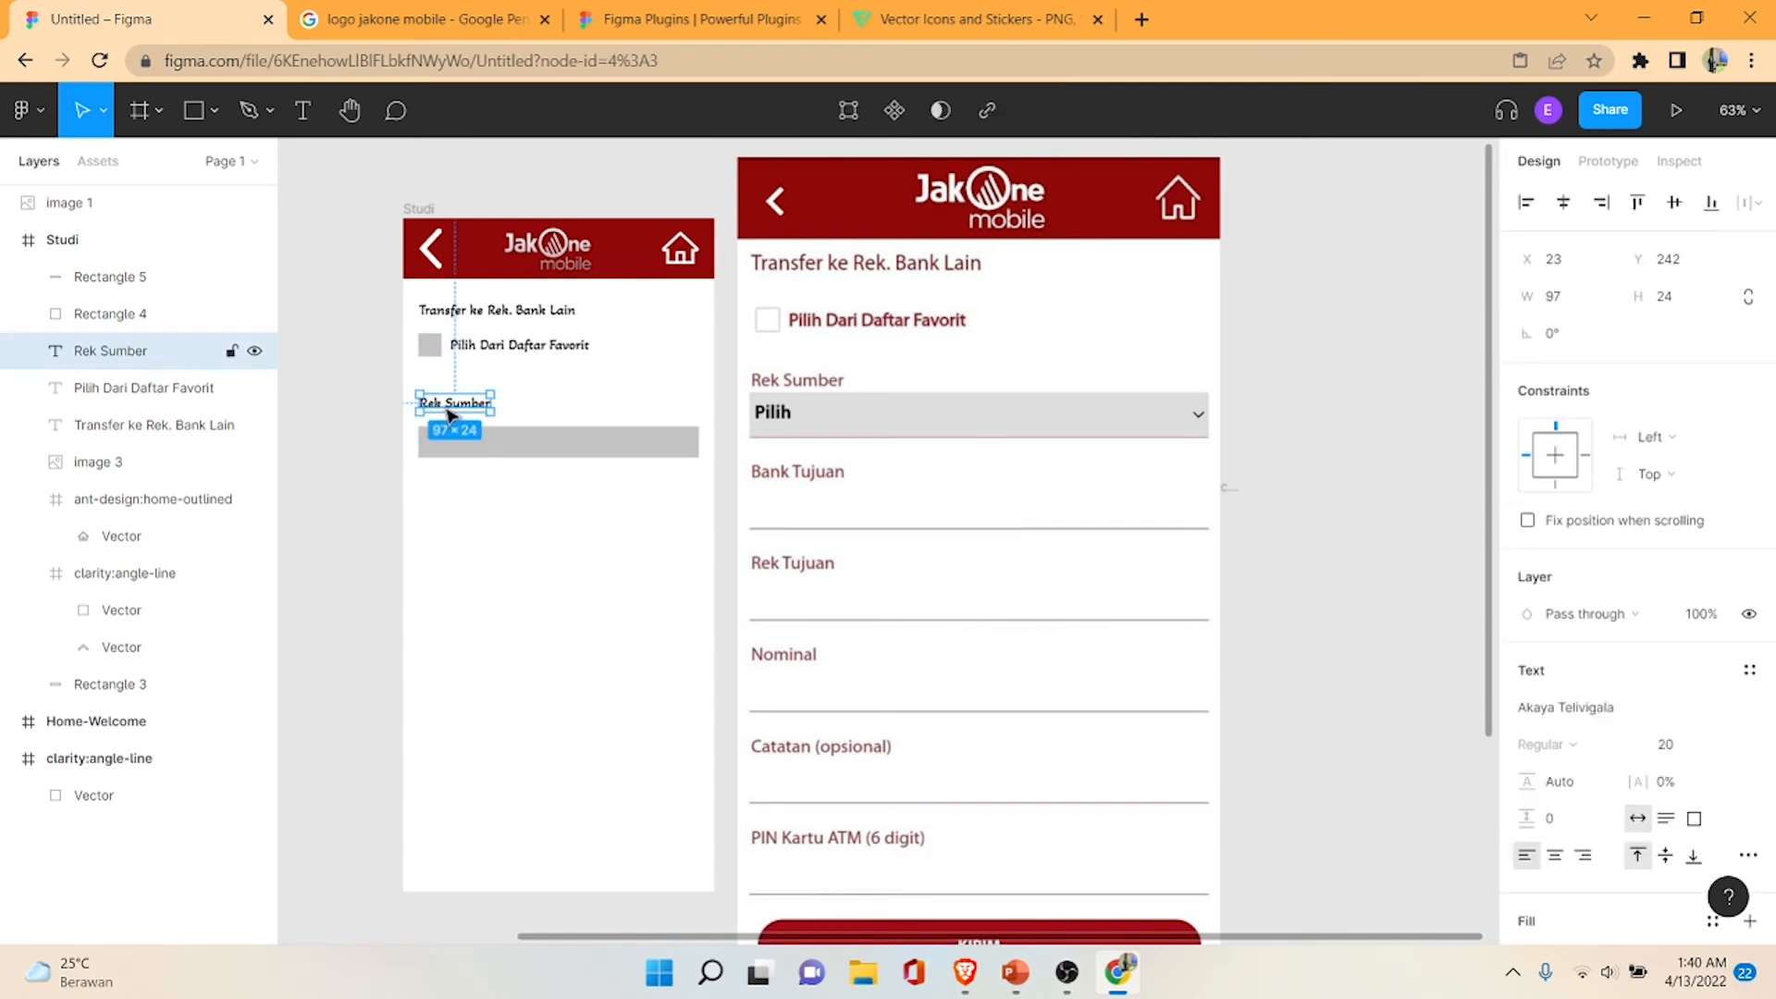
key("ctrl+v")
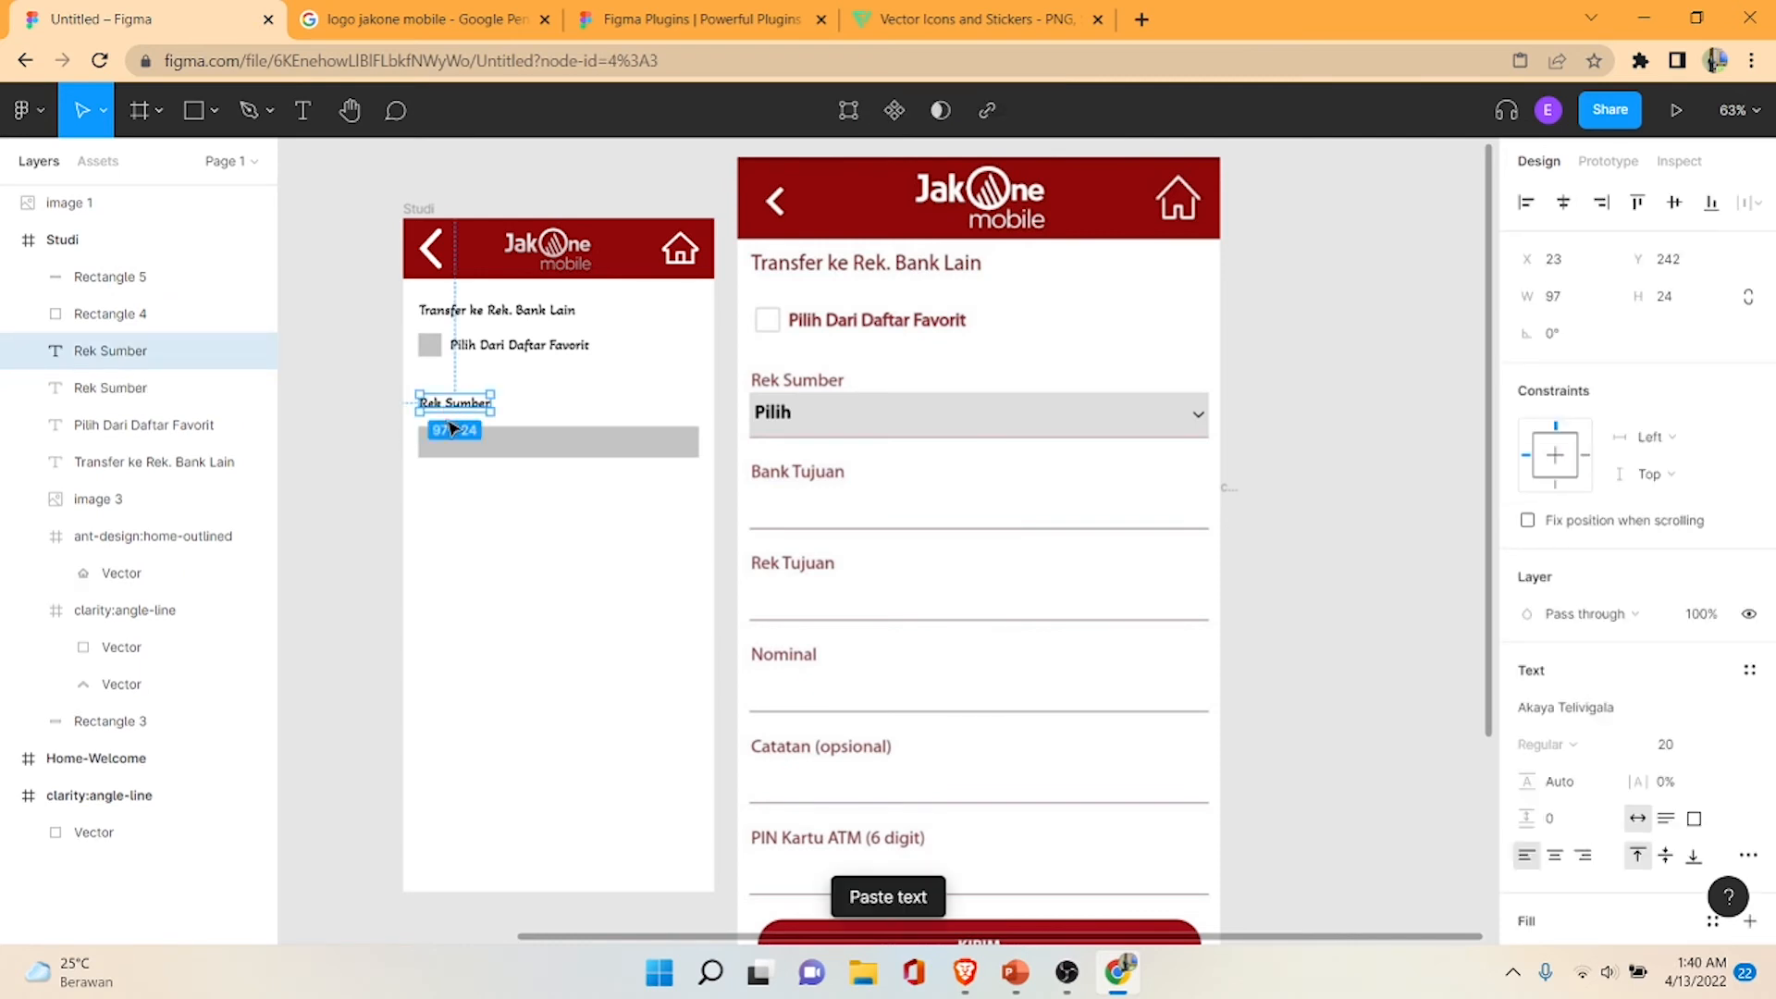
left_click_drag(448, 414, 475, 491)
left_click_drag(120, 353, 118, 277)
left_click_drag(468, 482, 460, 452)
double_click(461, 447)
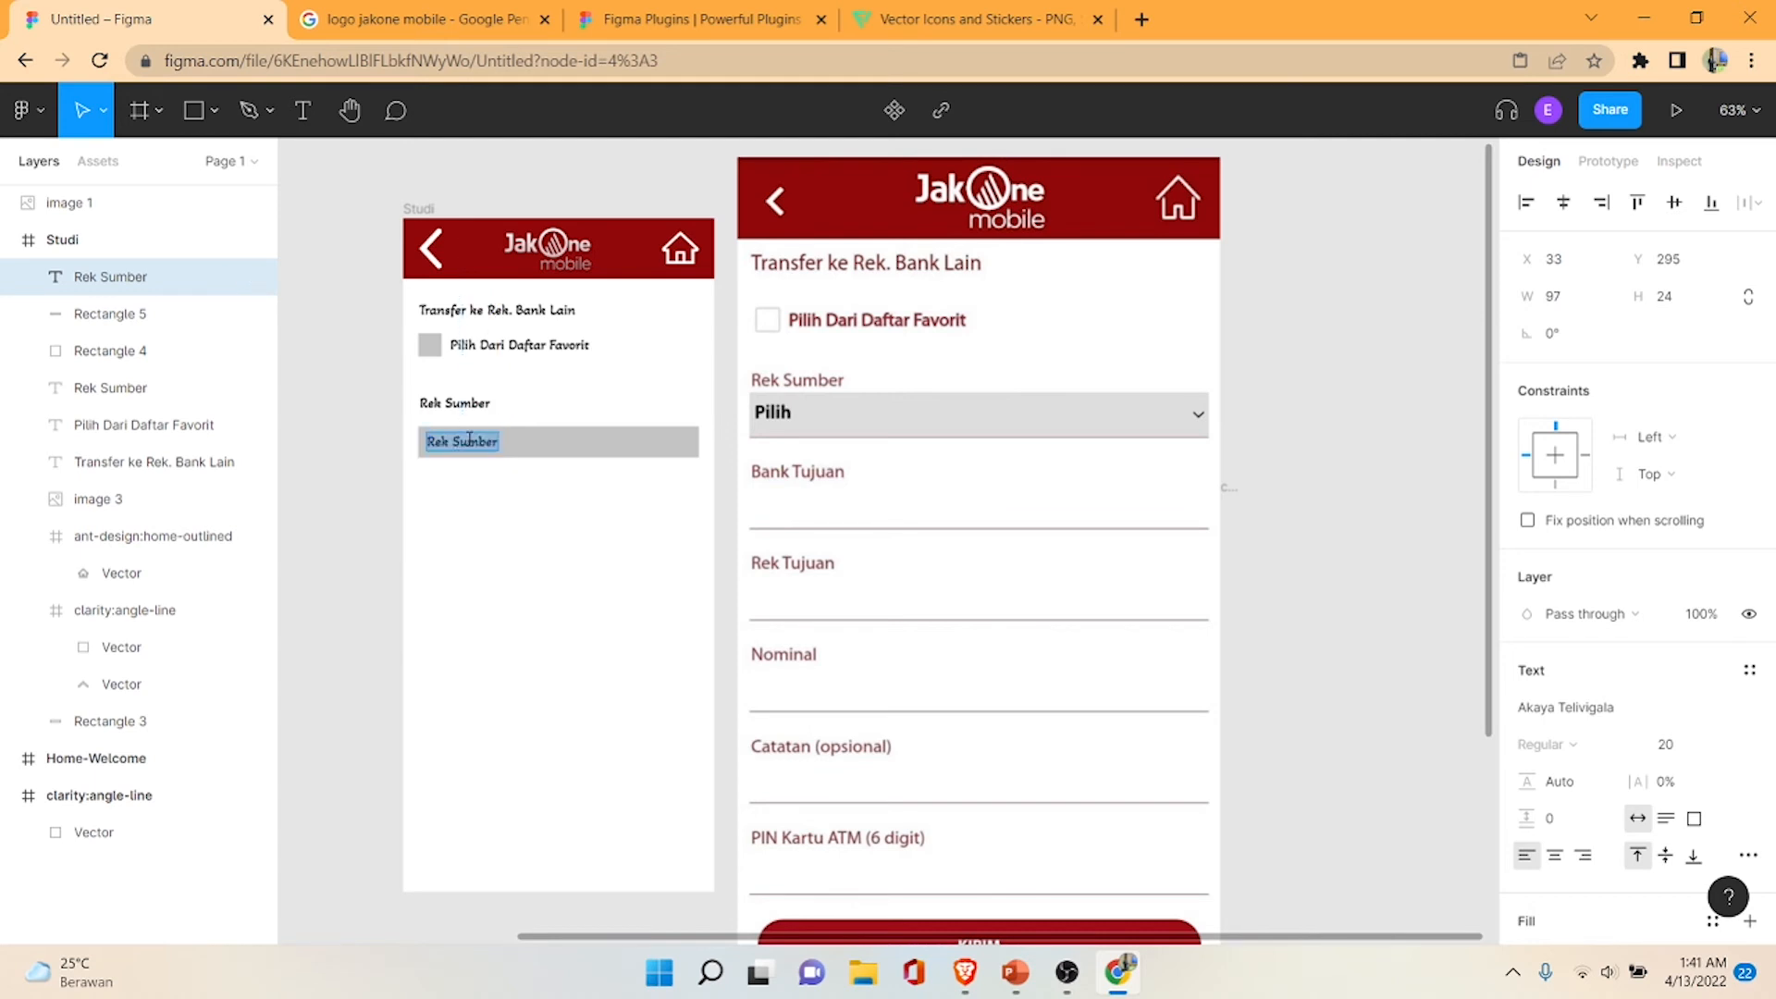
type("Pilih")
key("Escape")
left_click(368, 442)
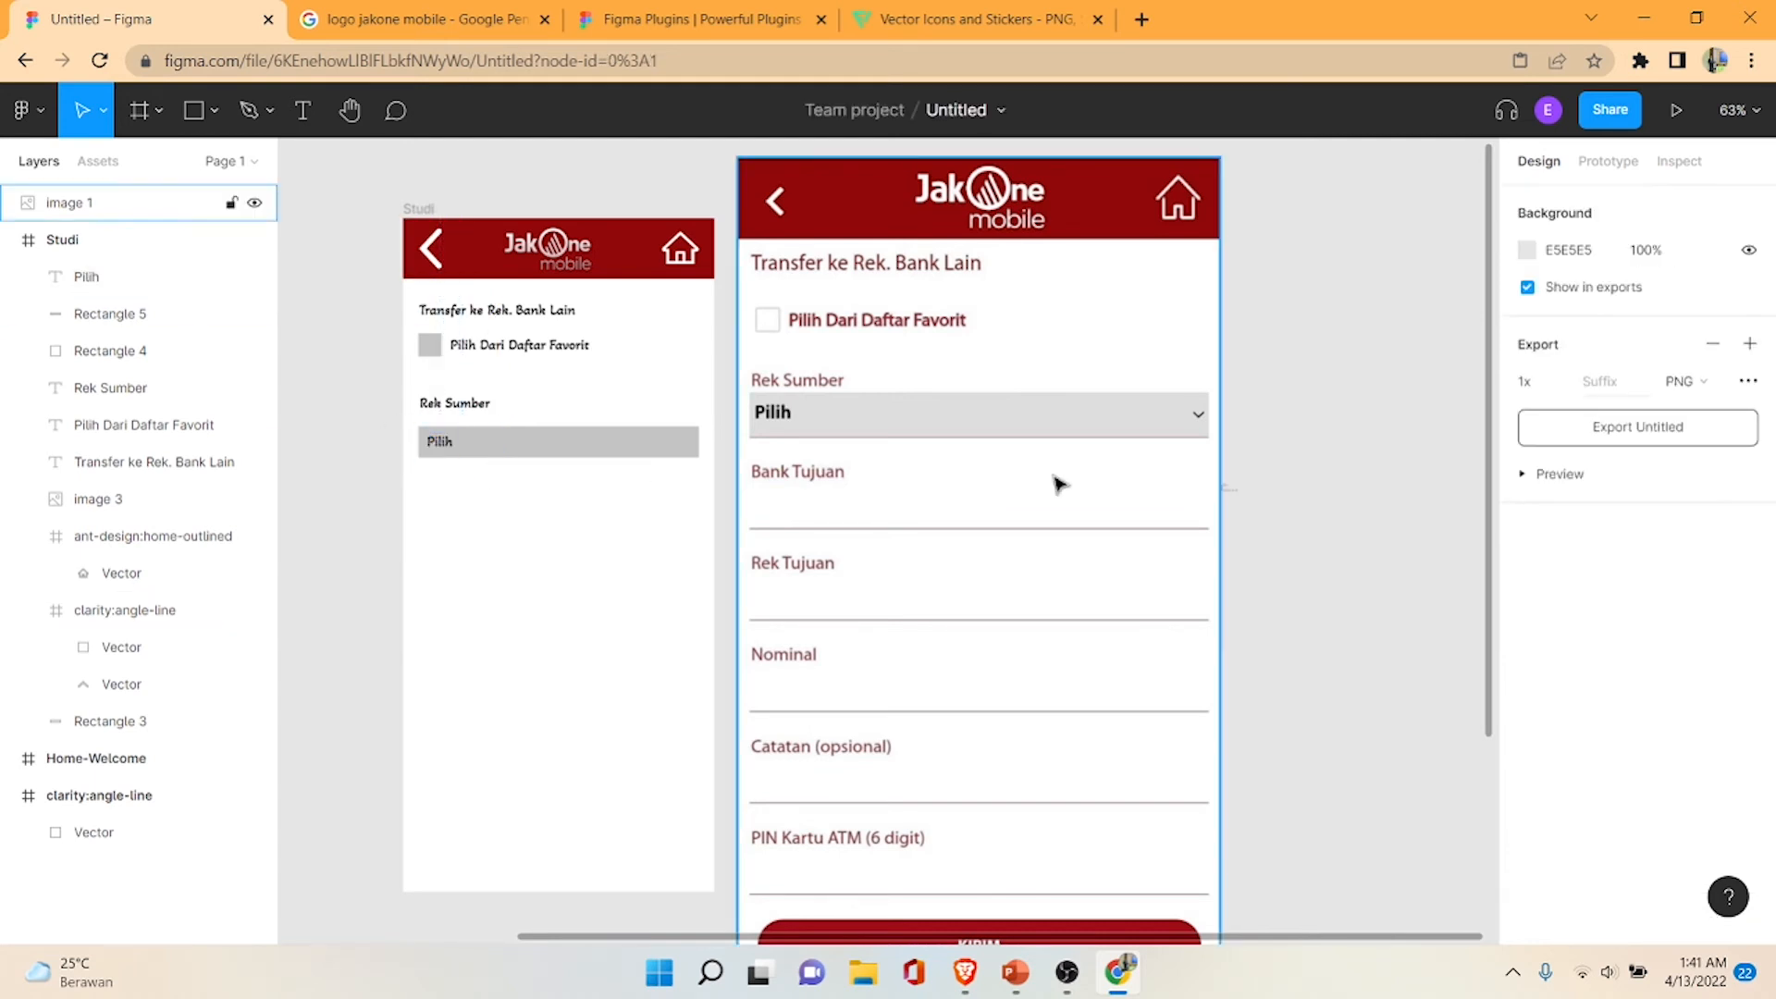
- Open the Iconify plugin and search its icons for "arrow"
left_click(437, 267)
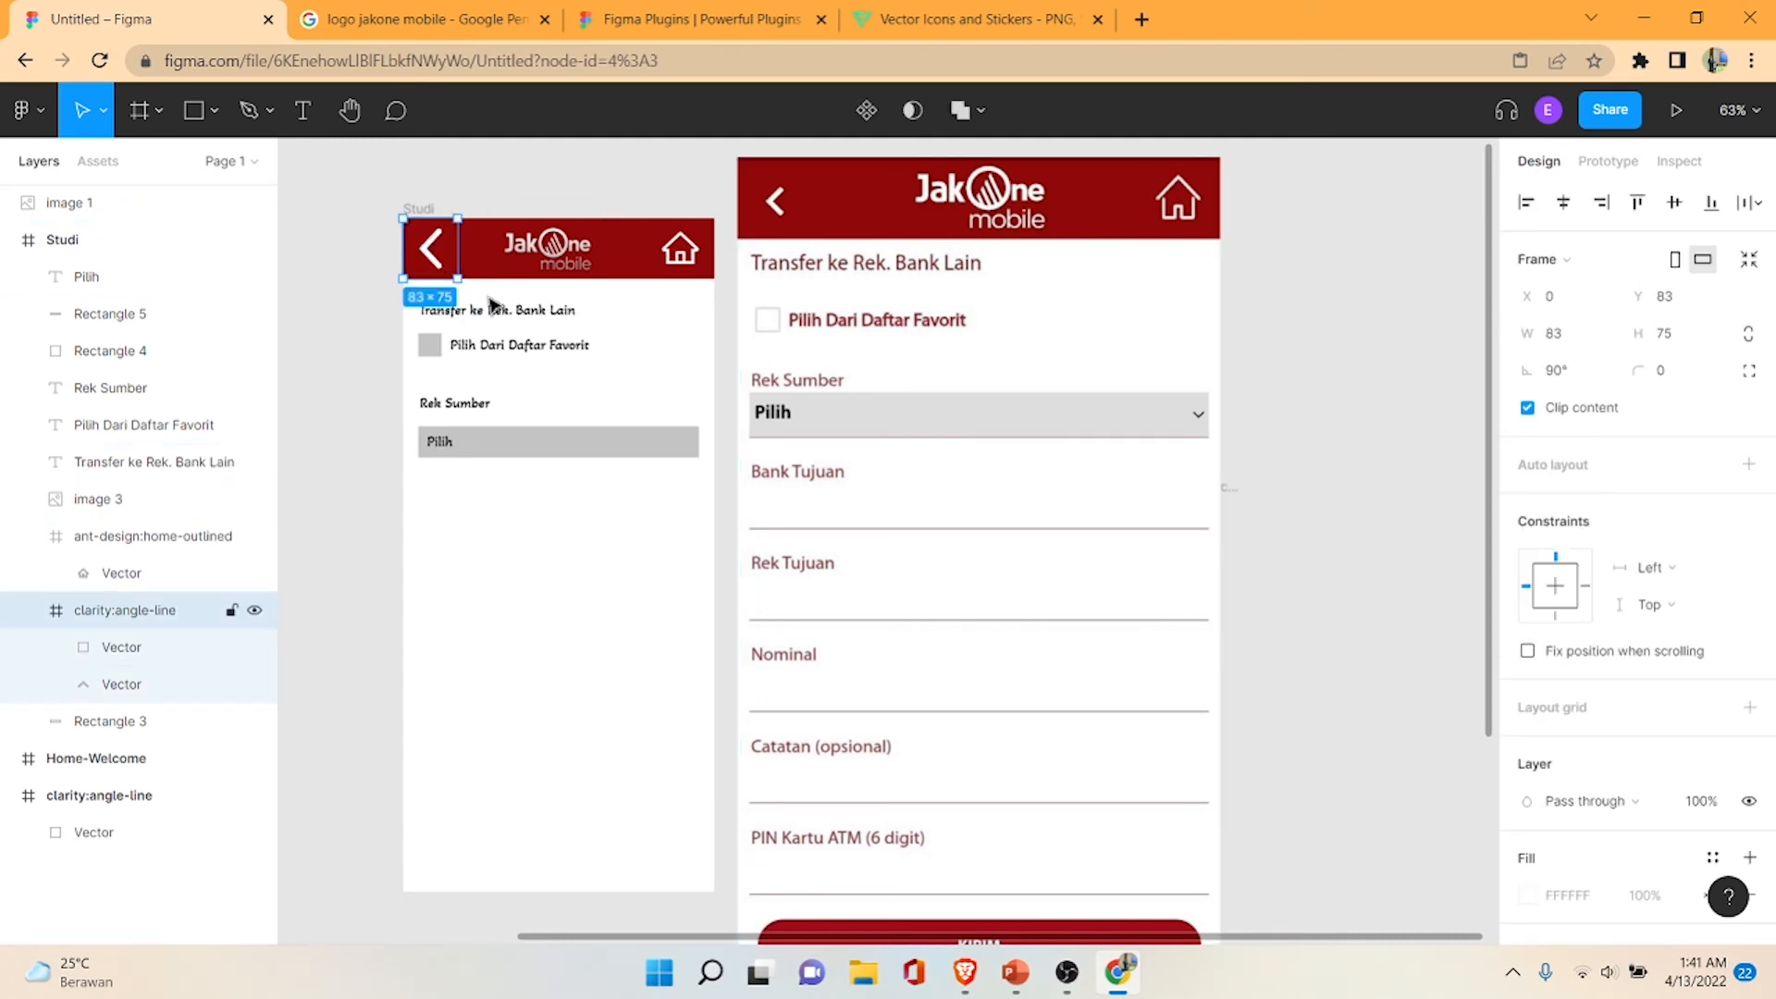
right_click(1282, 396)
mouse_move(1384, 599)
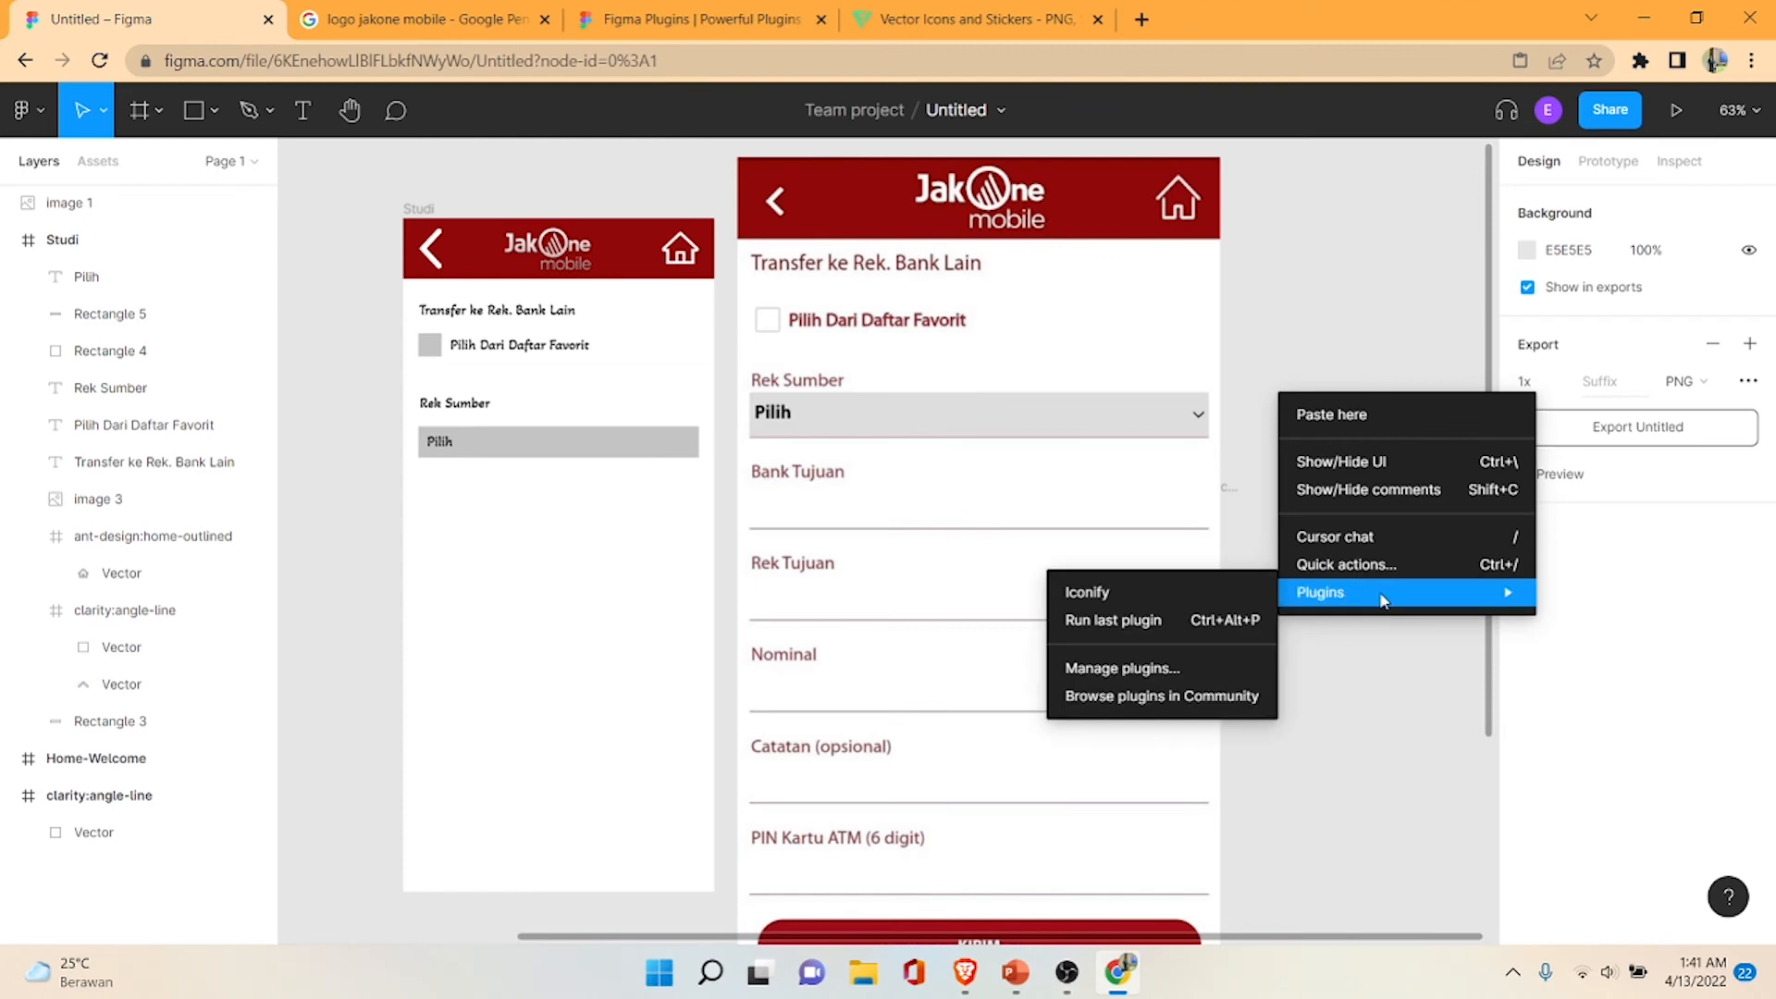
left_click(1156, 592)
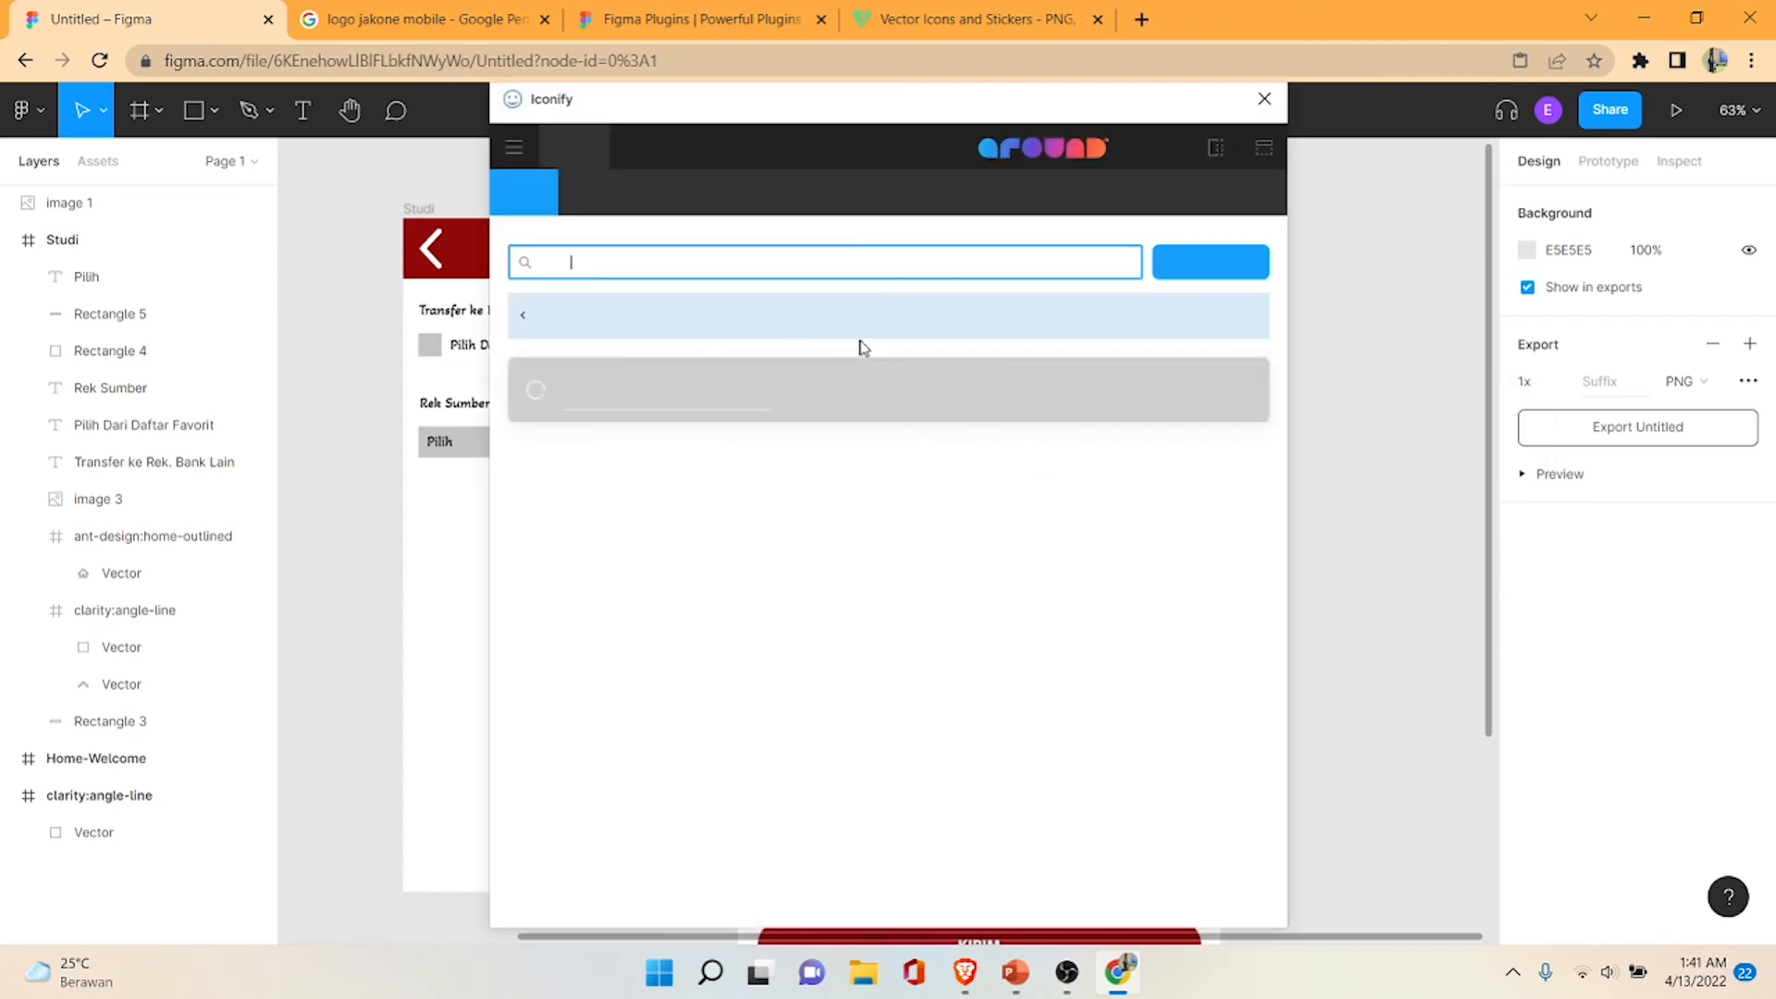
scroll(1018, 638, "down", 4)
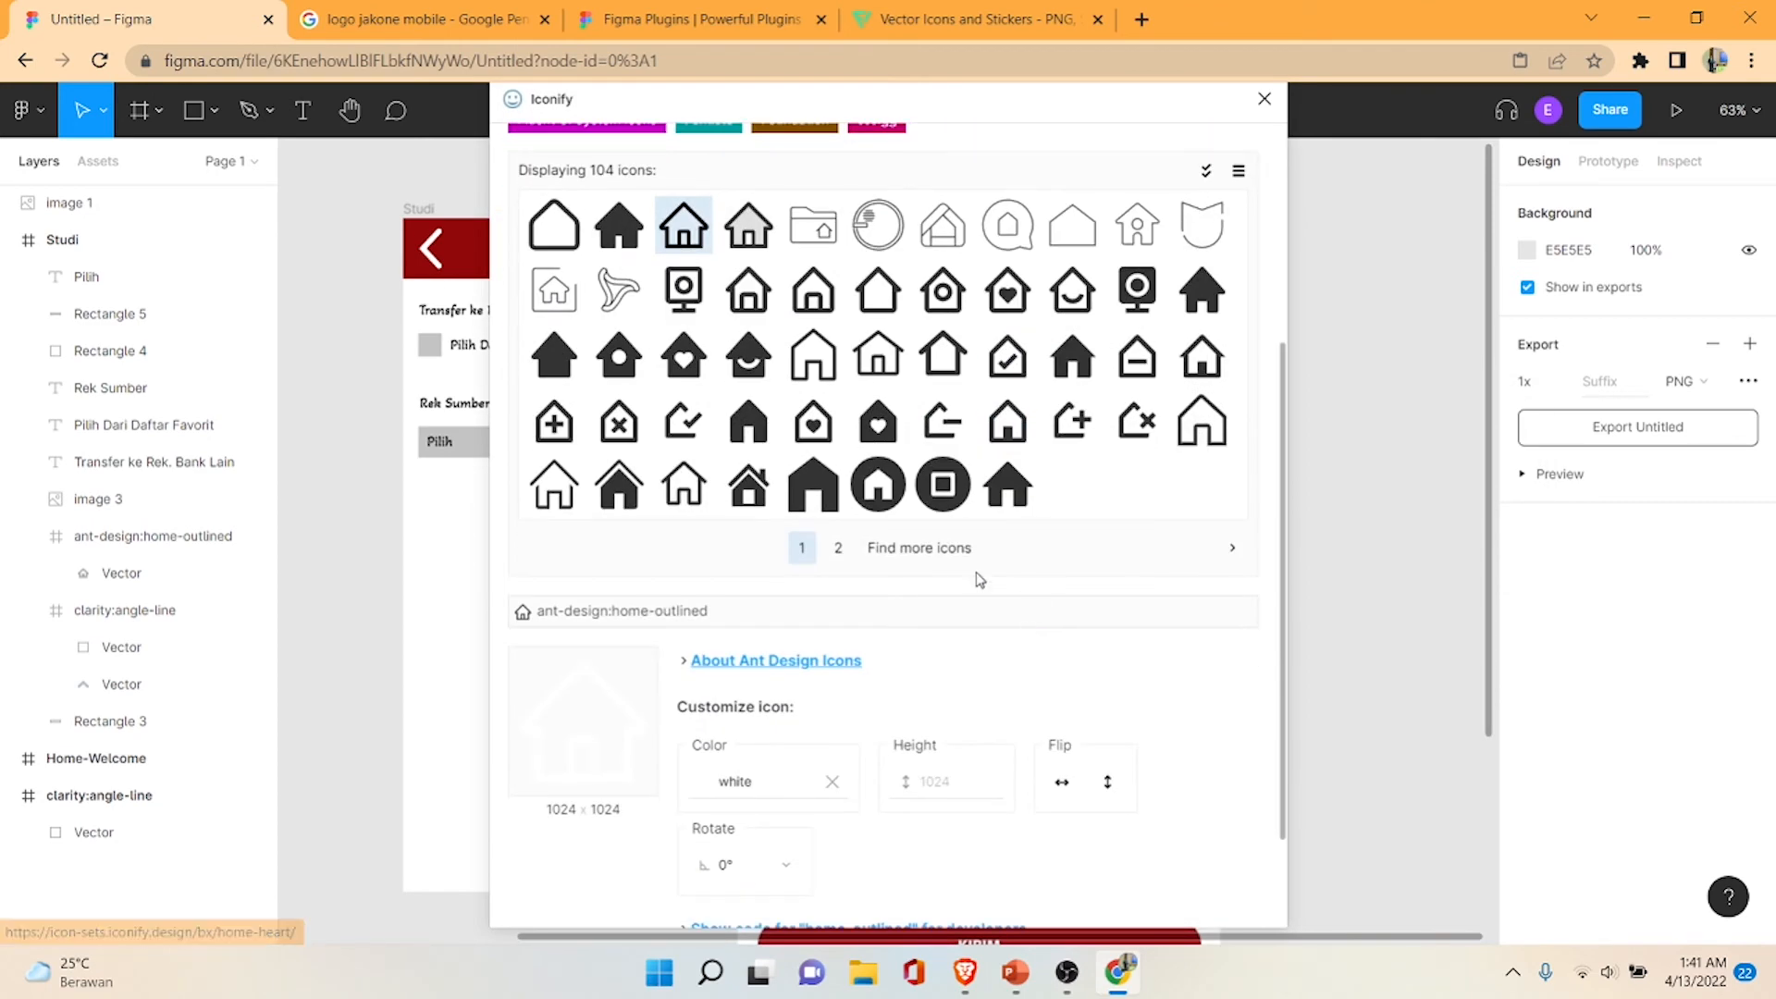
left_click(840, 551)
scroll(956, 563, "up", 4)
double_click(1089, 253)
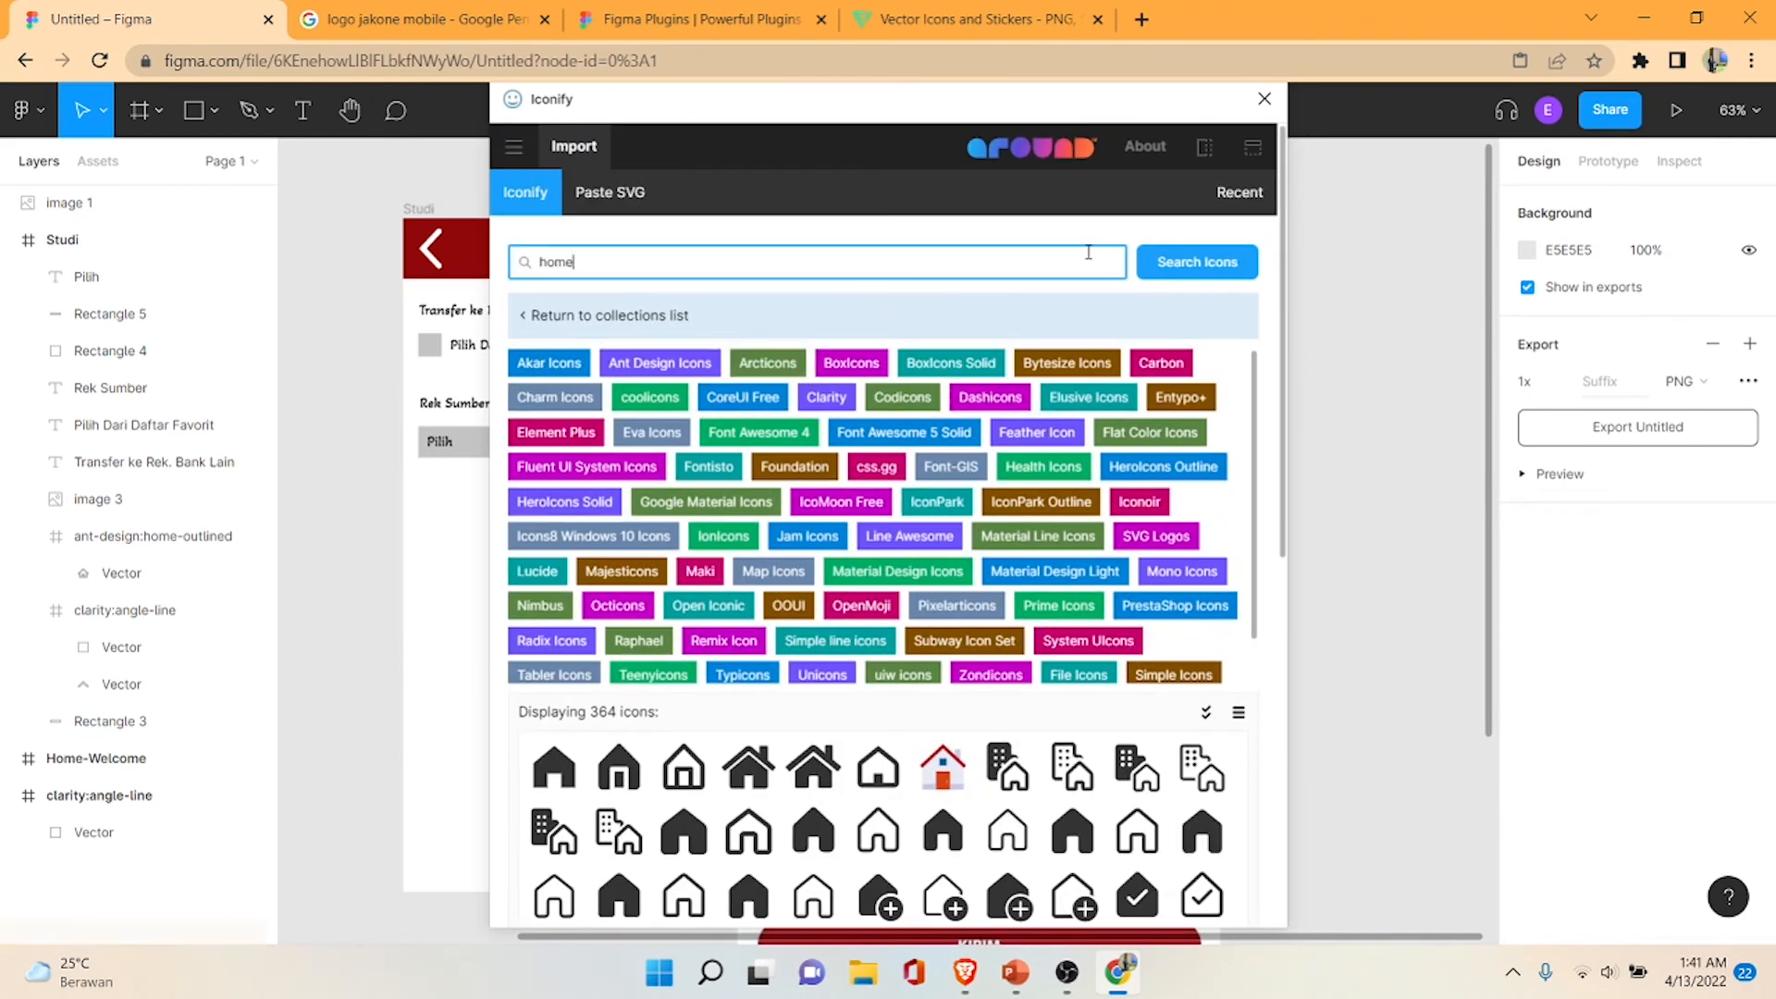
key("BackSpace")
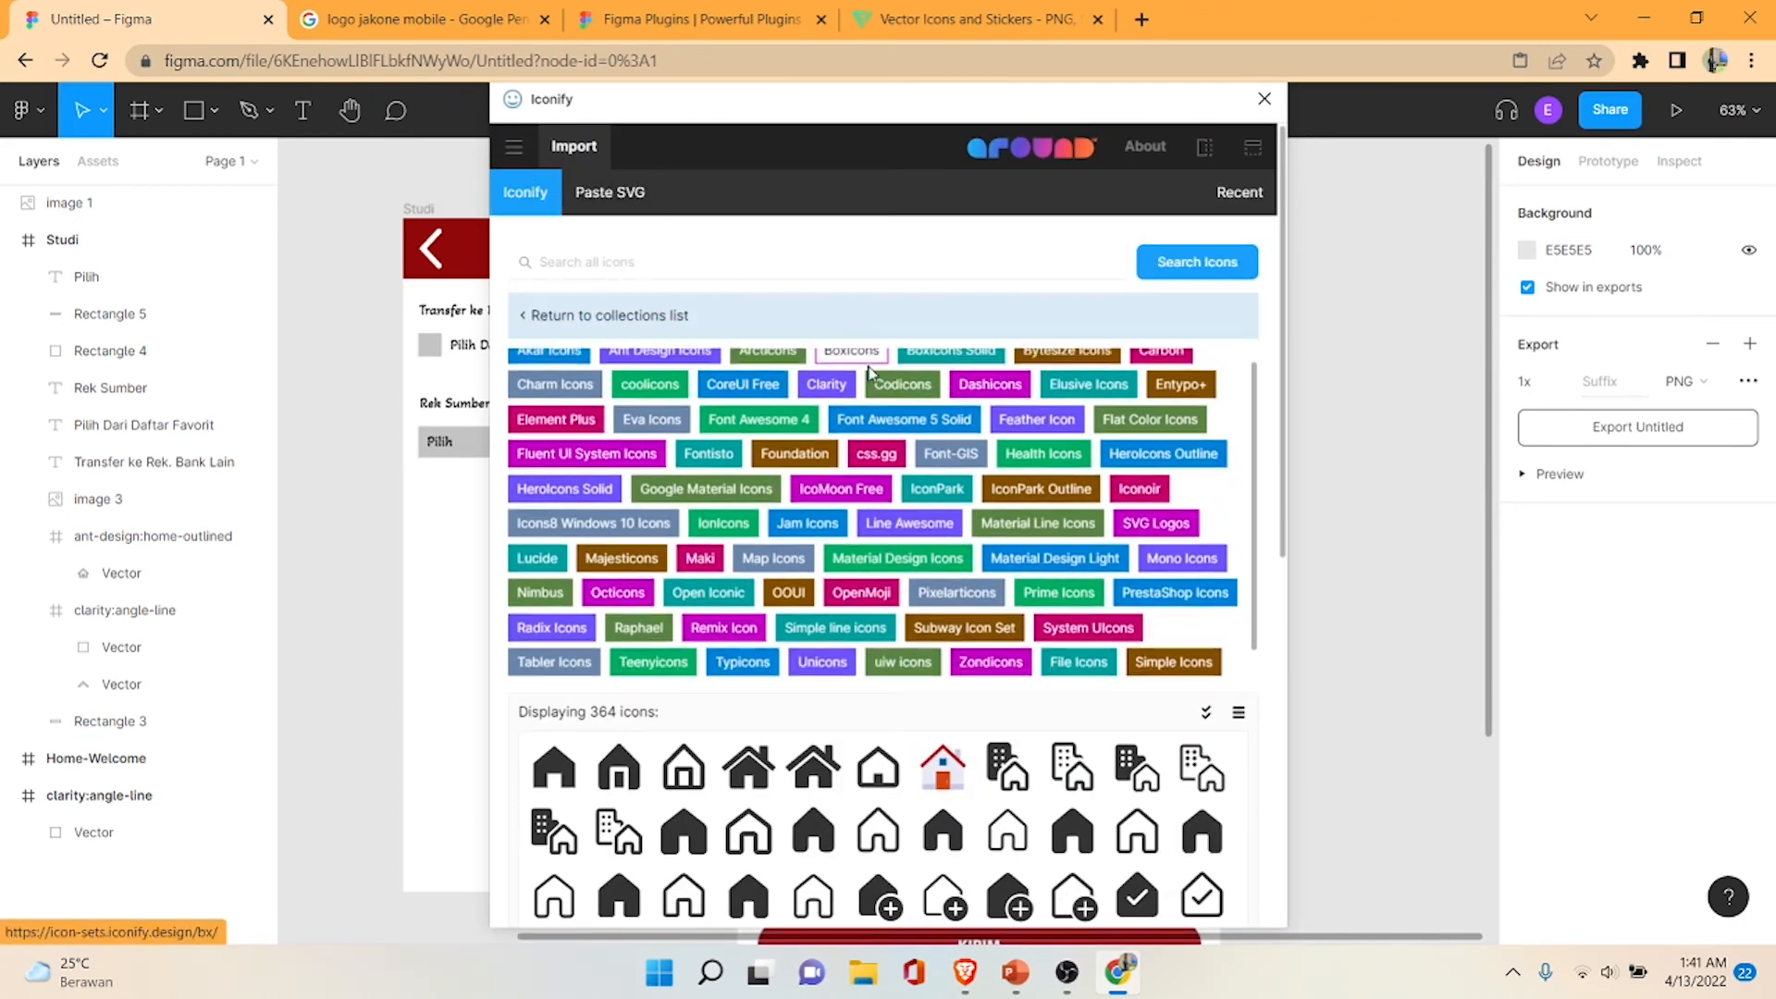
scroll(782, 344, "down", 2)
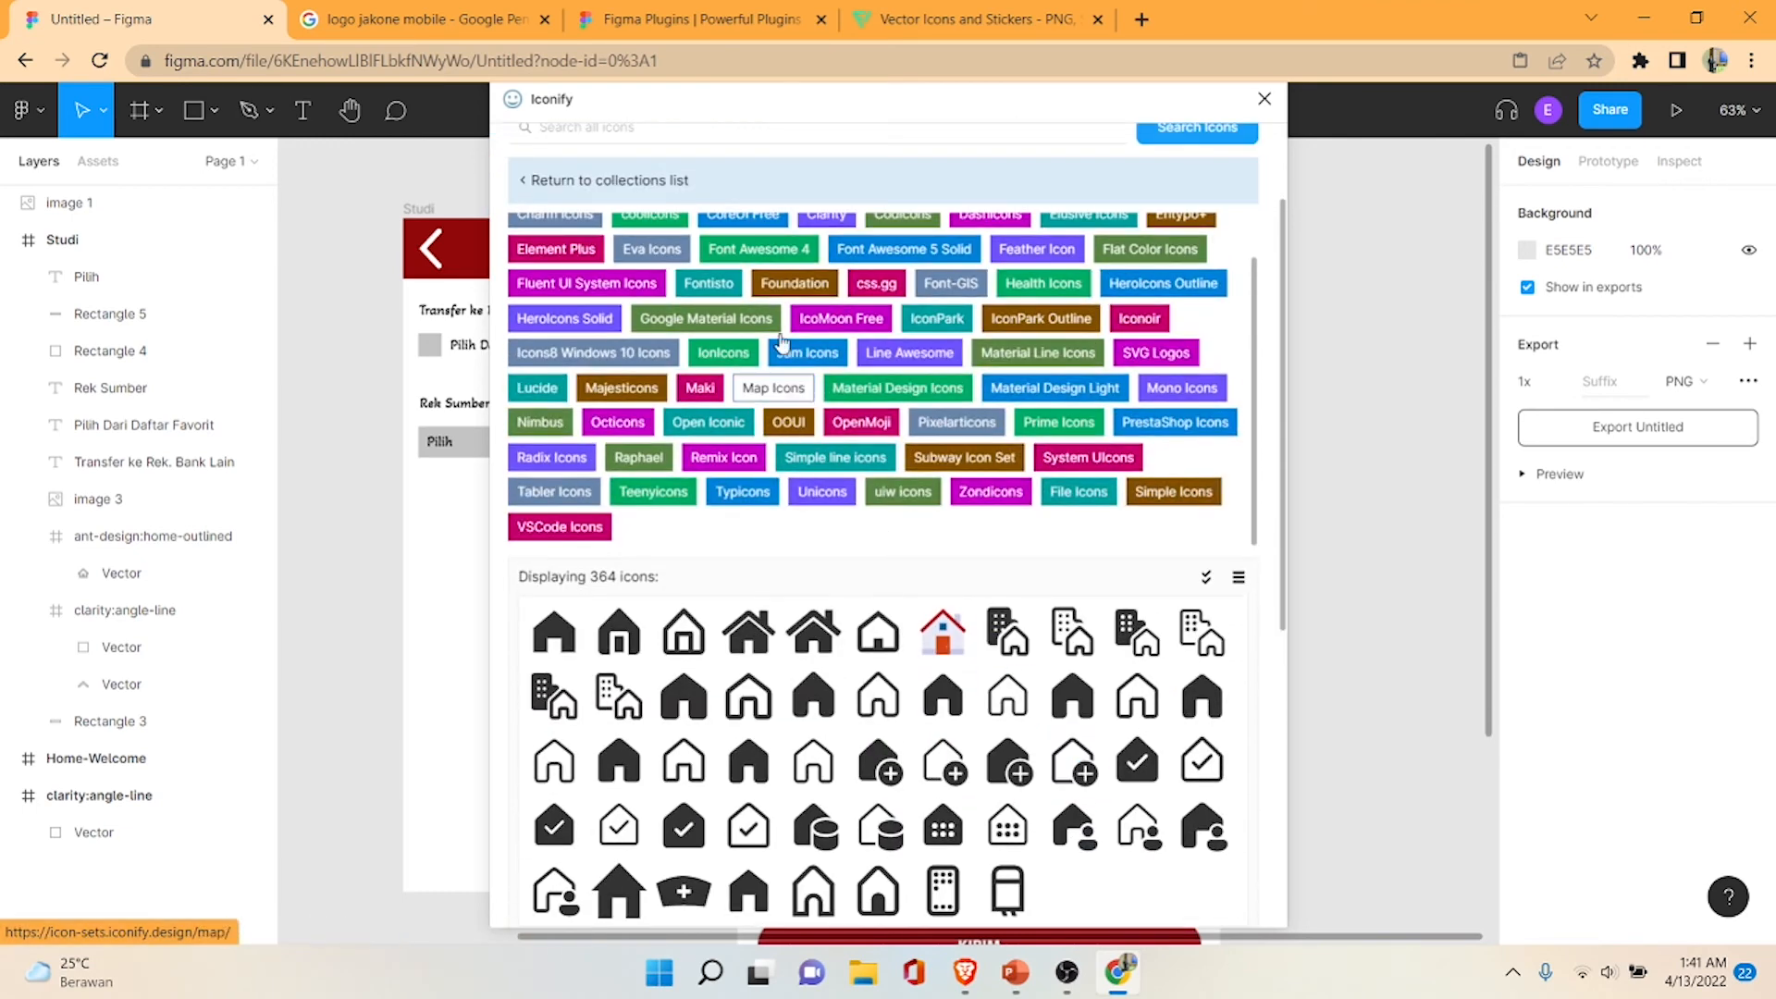
left_click(734, 129)
type("arrow")
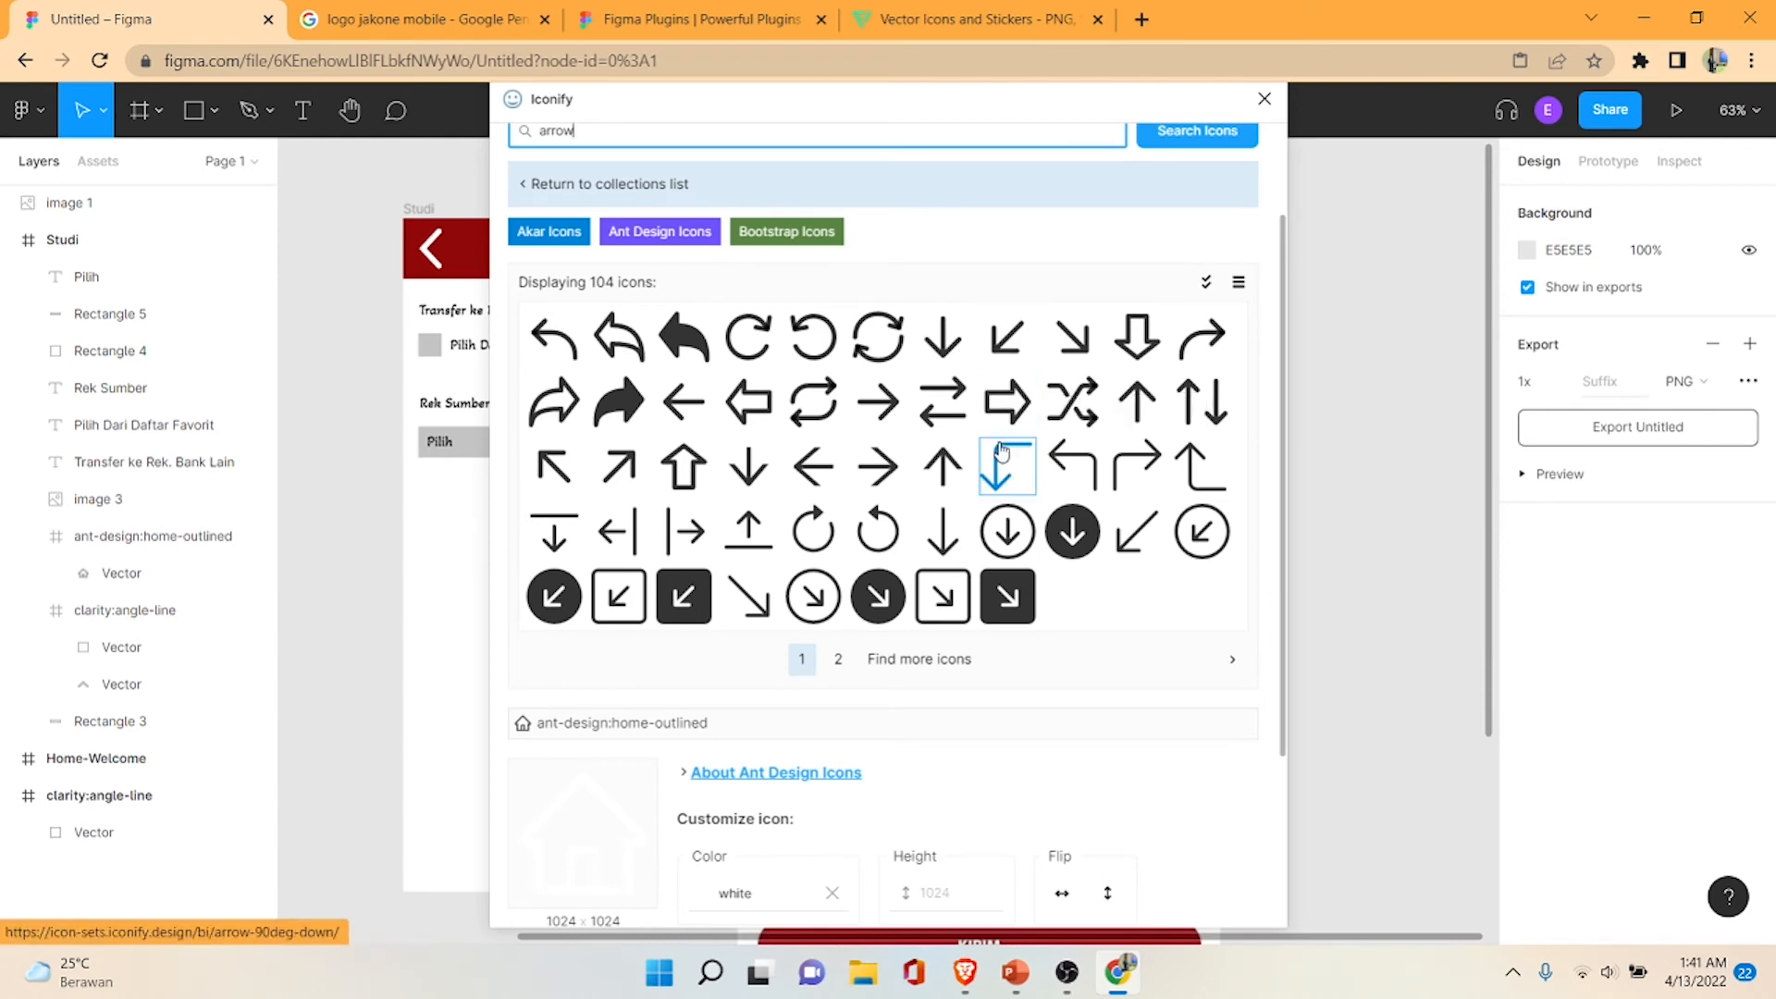
scroll(1004, 462, "down", 3)
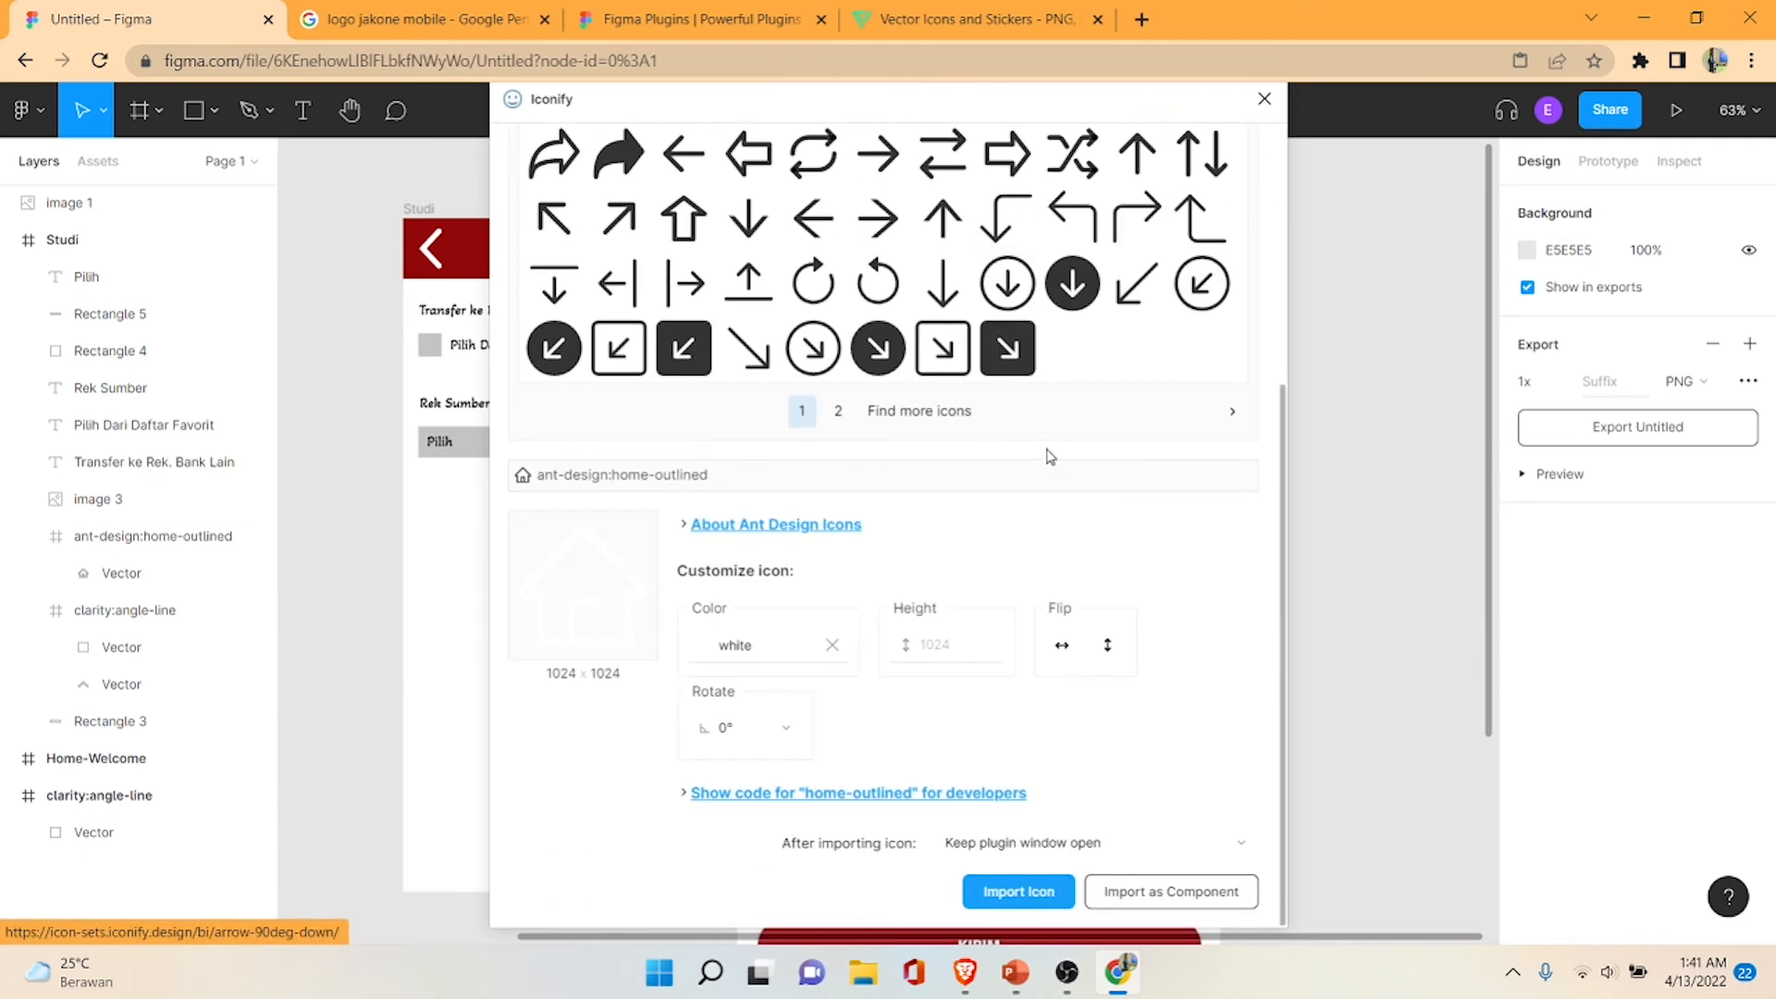
- Browse further pages of the arrow results and choose the solid down-arrow icon "bxs:down-arrow"
left_click(838, 411)
scroll(1072, 471, "up", 5)
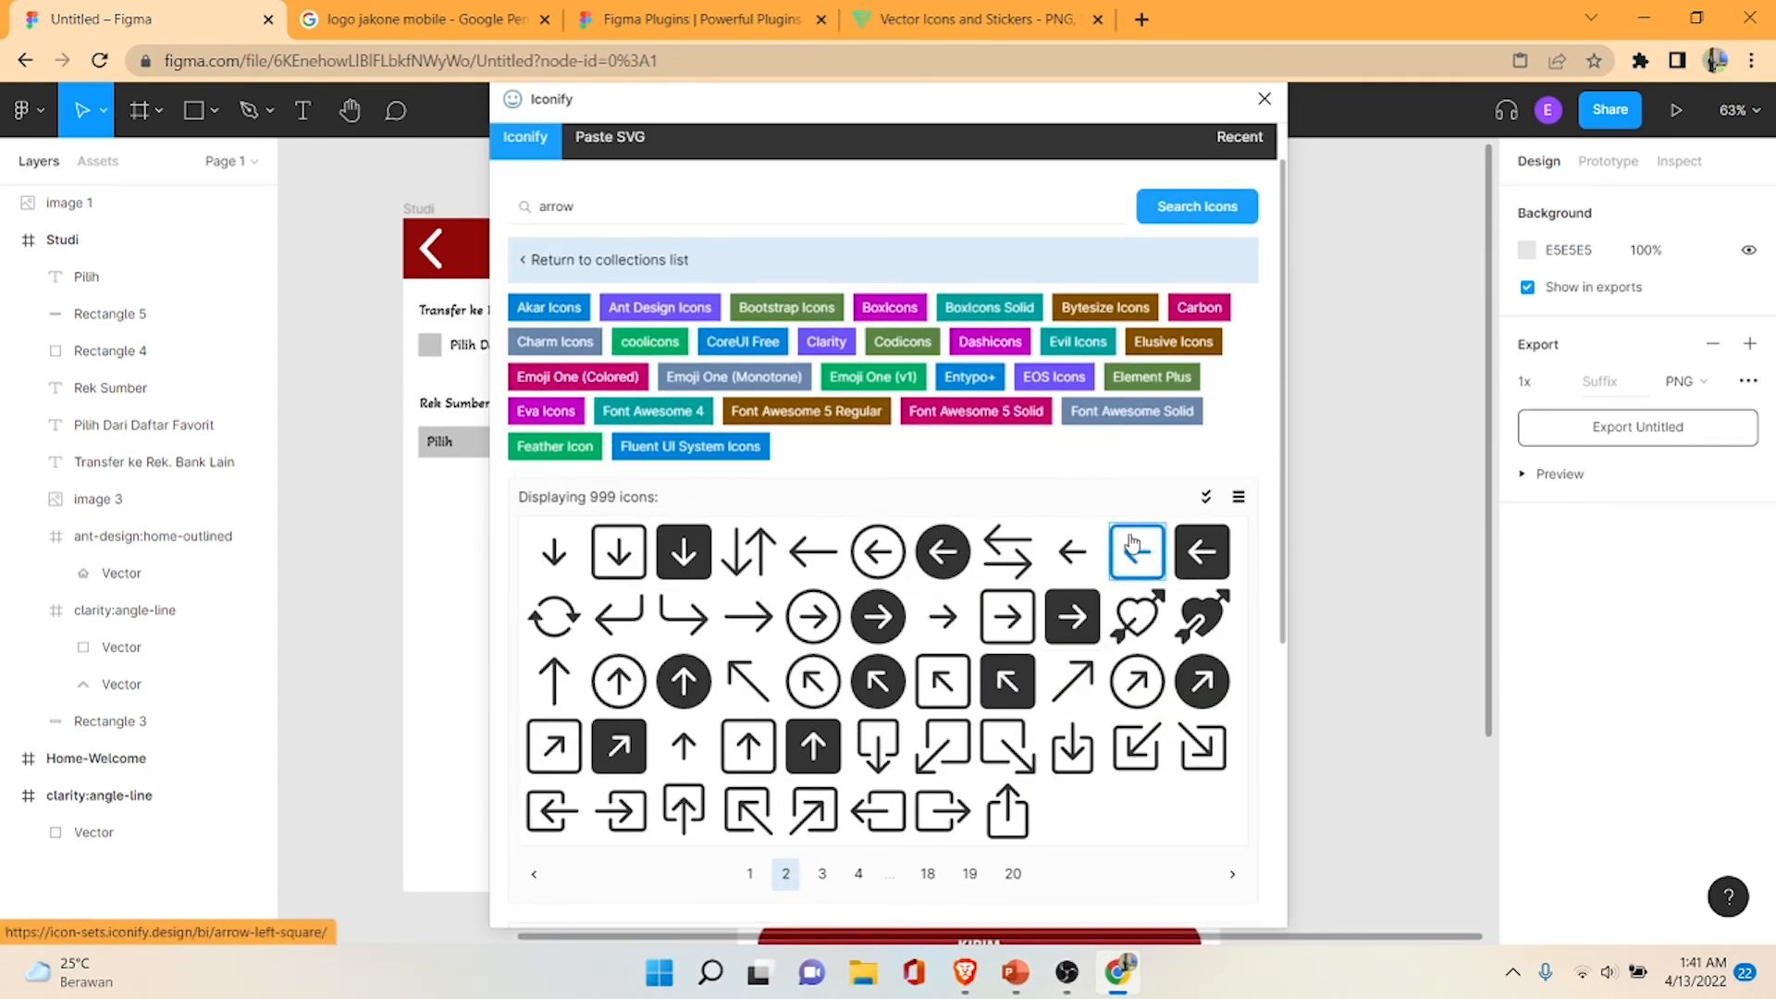
left_click(858, 873)
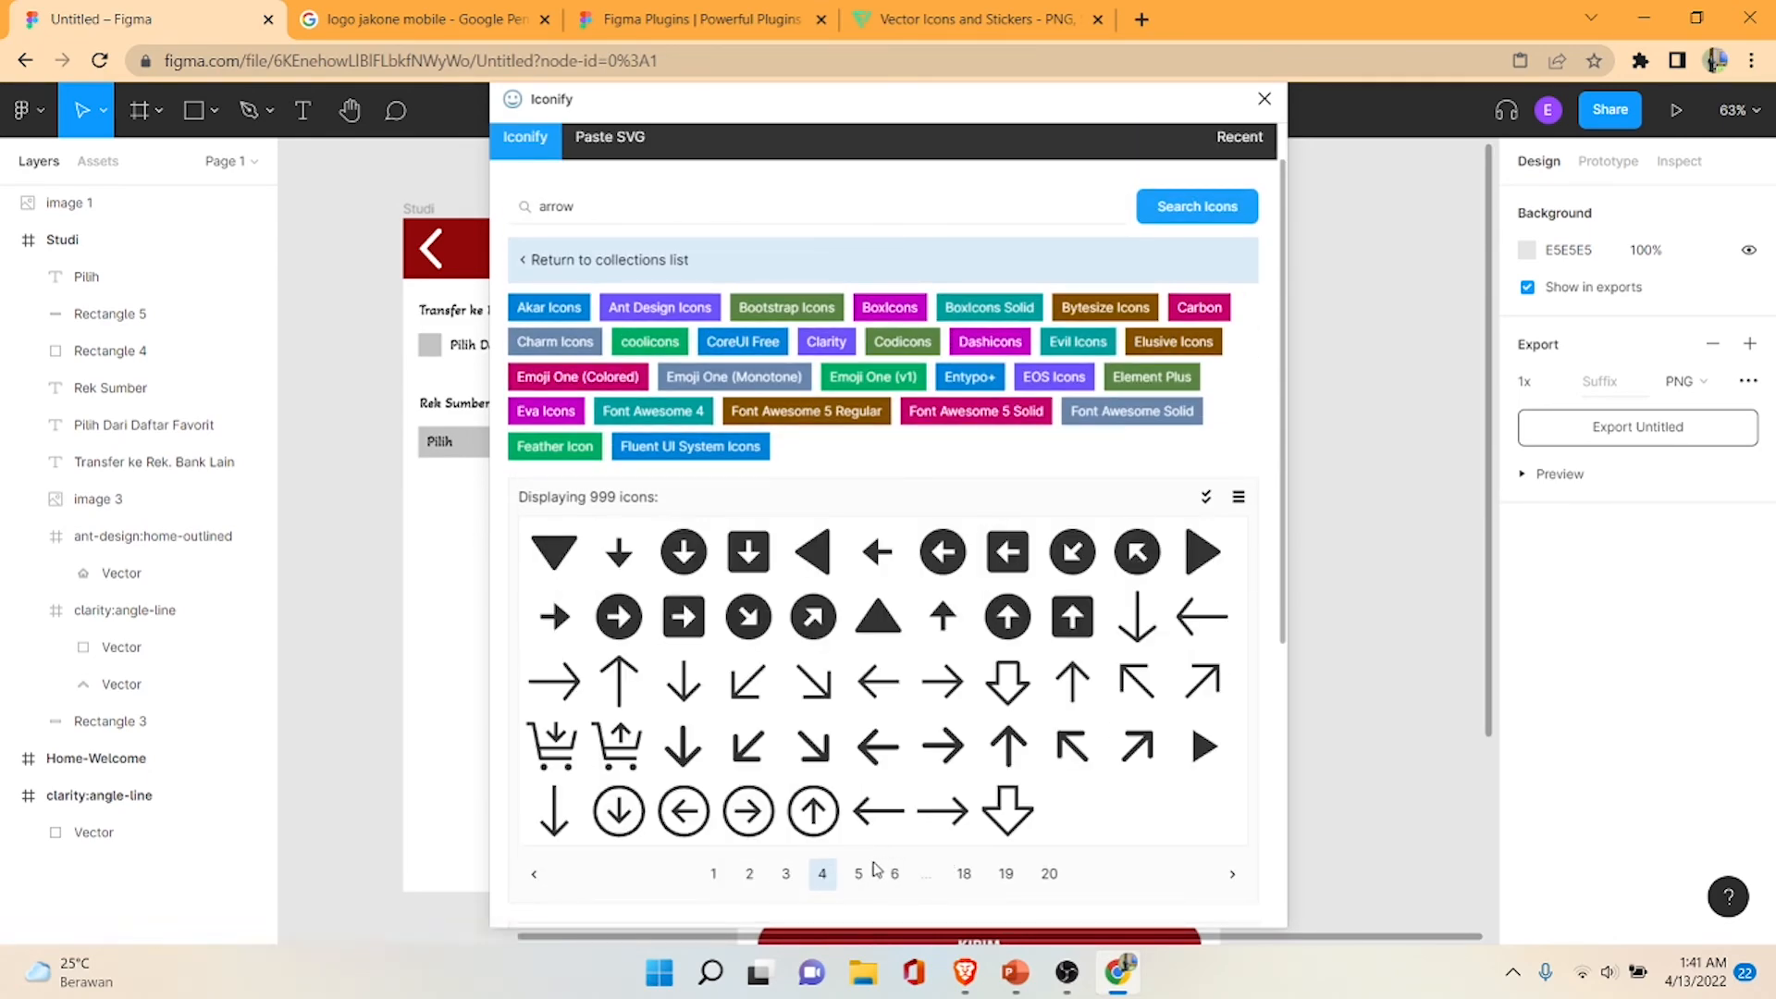
left_click(554, 552)
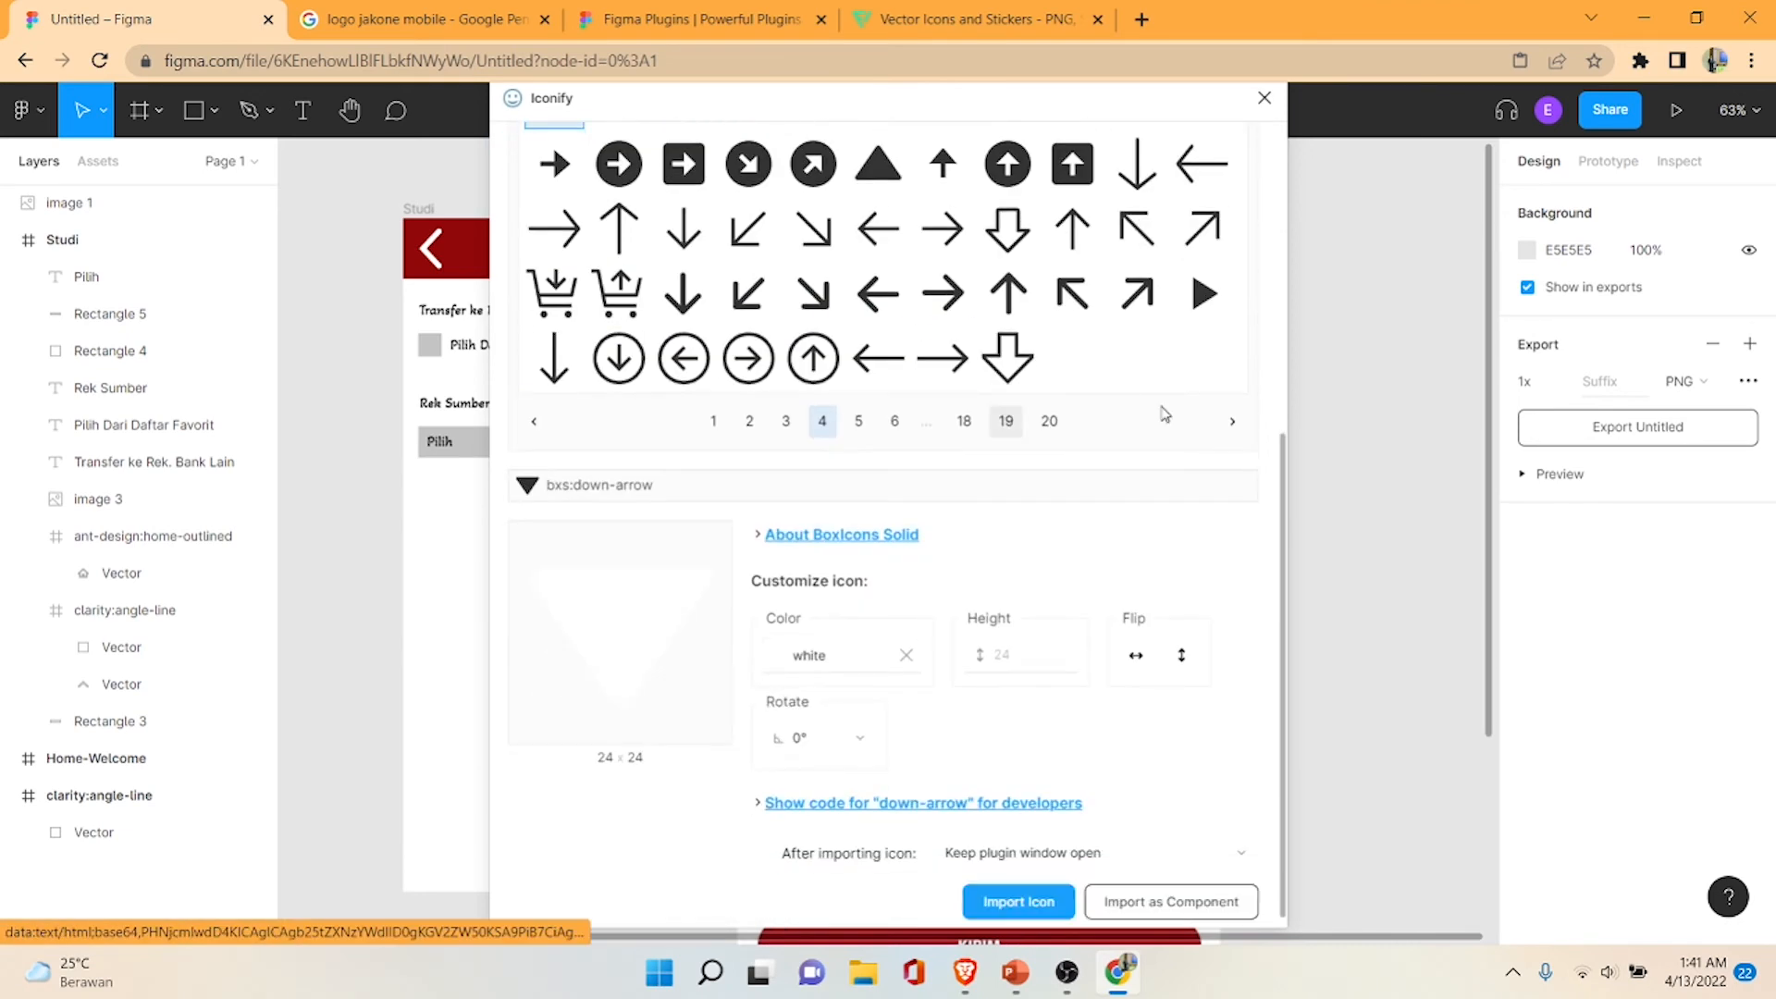
- Set the down-arrow icon's colour to black (#000) and import it
left_click(804, 649)
left_click(733, 653)
left_click(824, 649)
left_click(1131, 762)
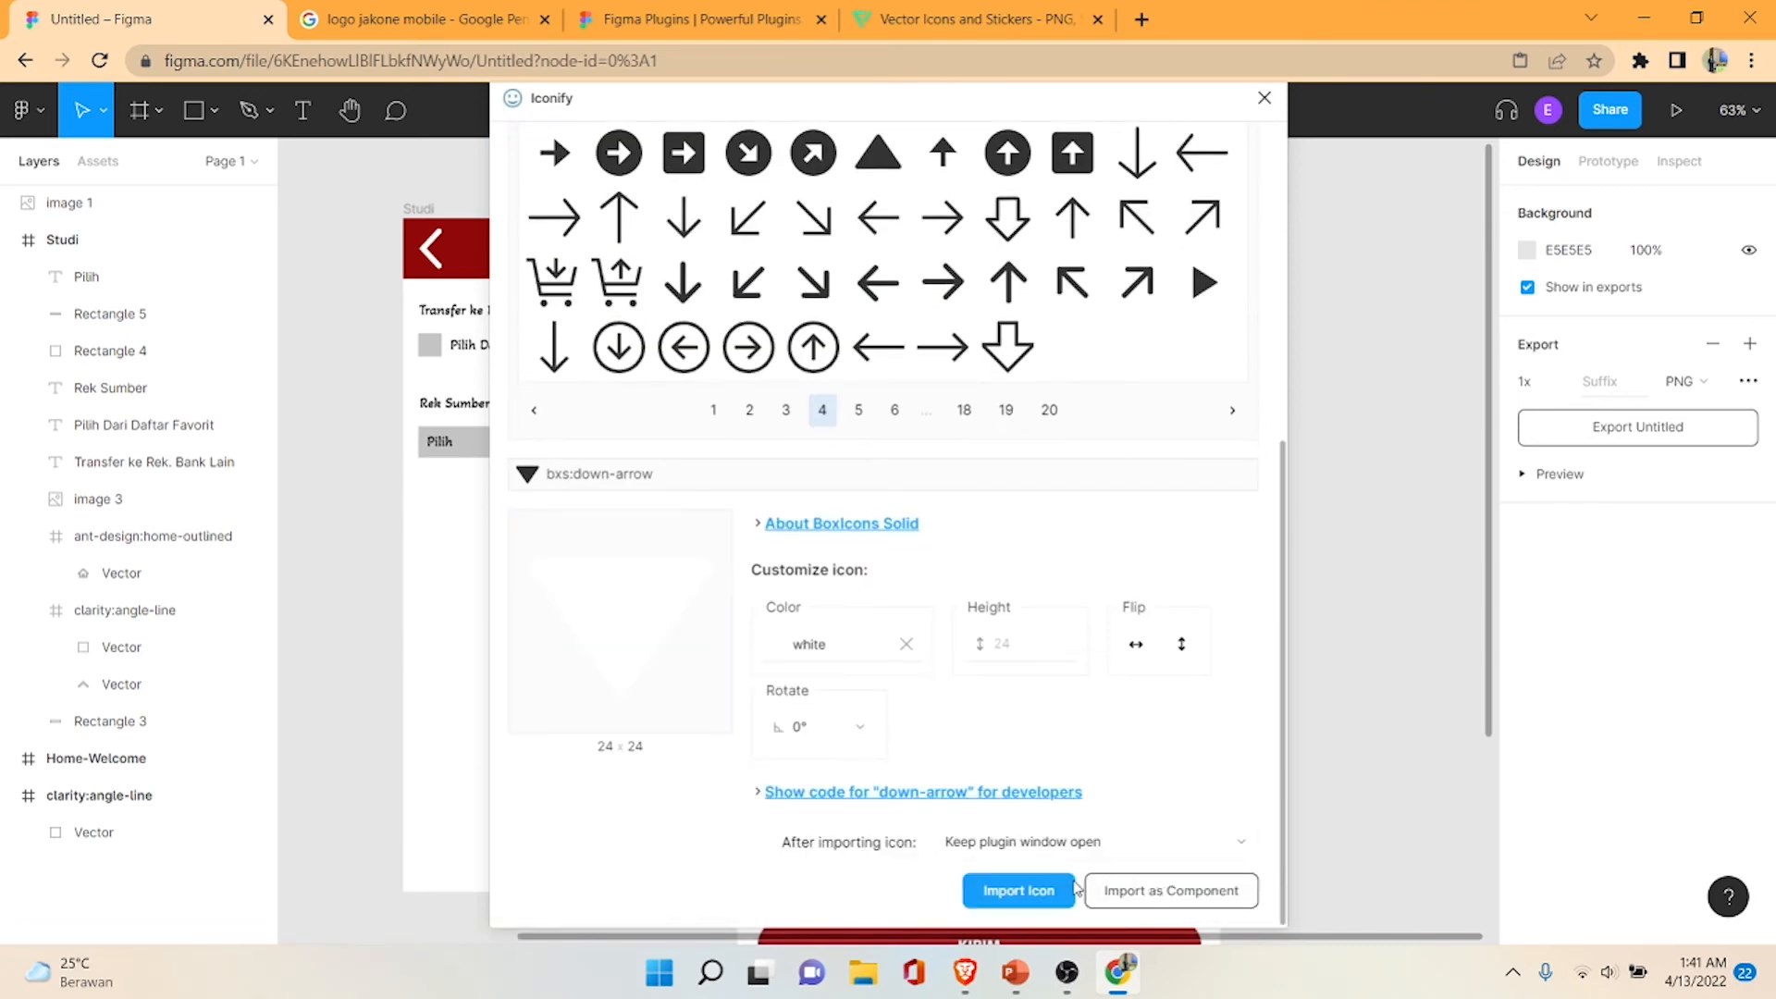
left_click_drag(912, 100, 815, 82)
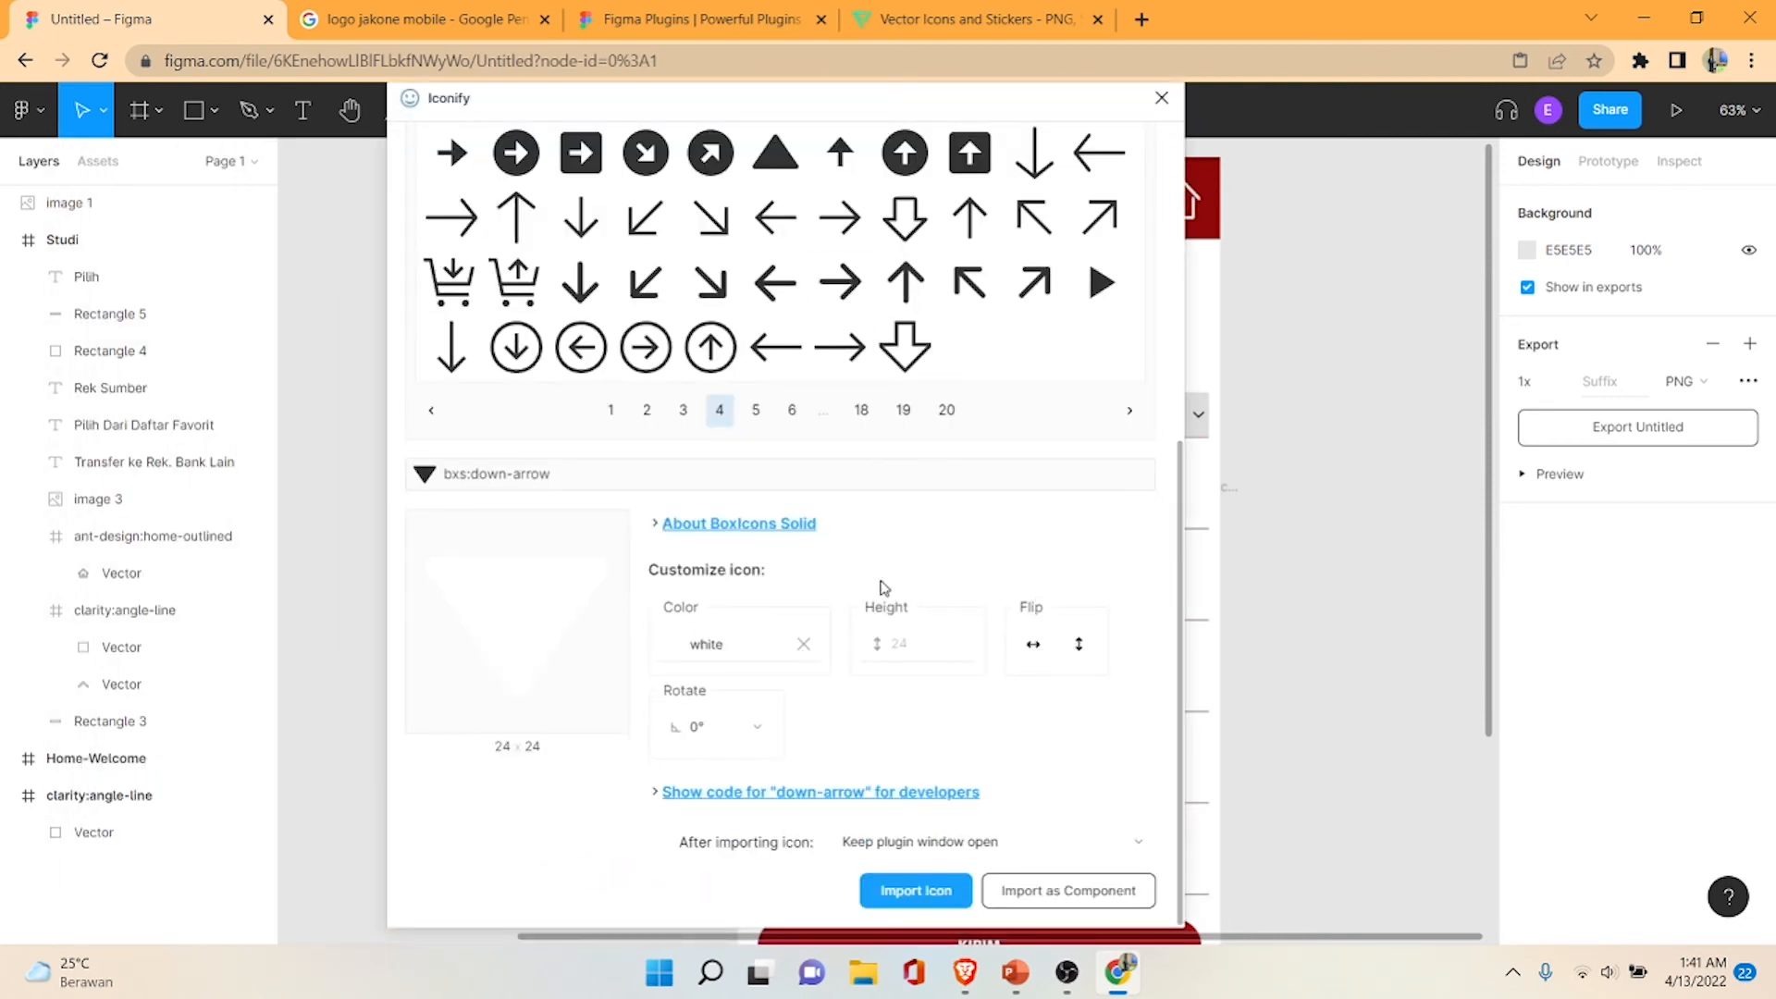
left_click(756, 638)
left_click(701, 901)
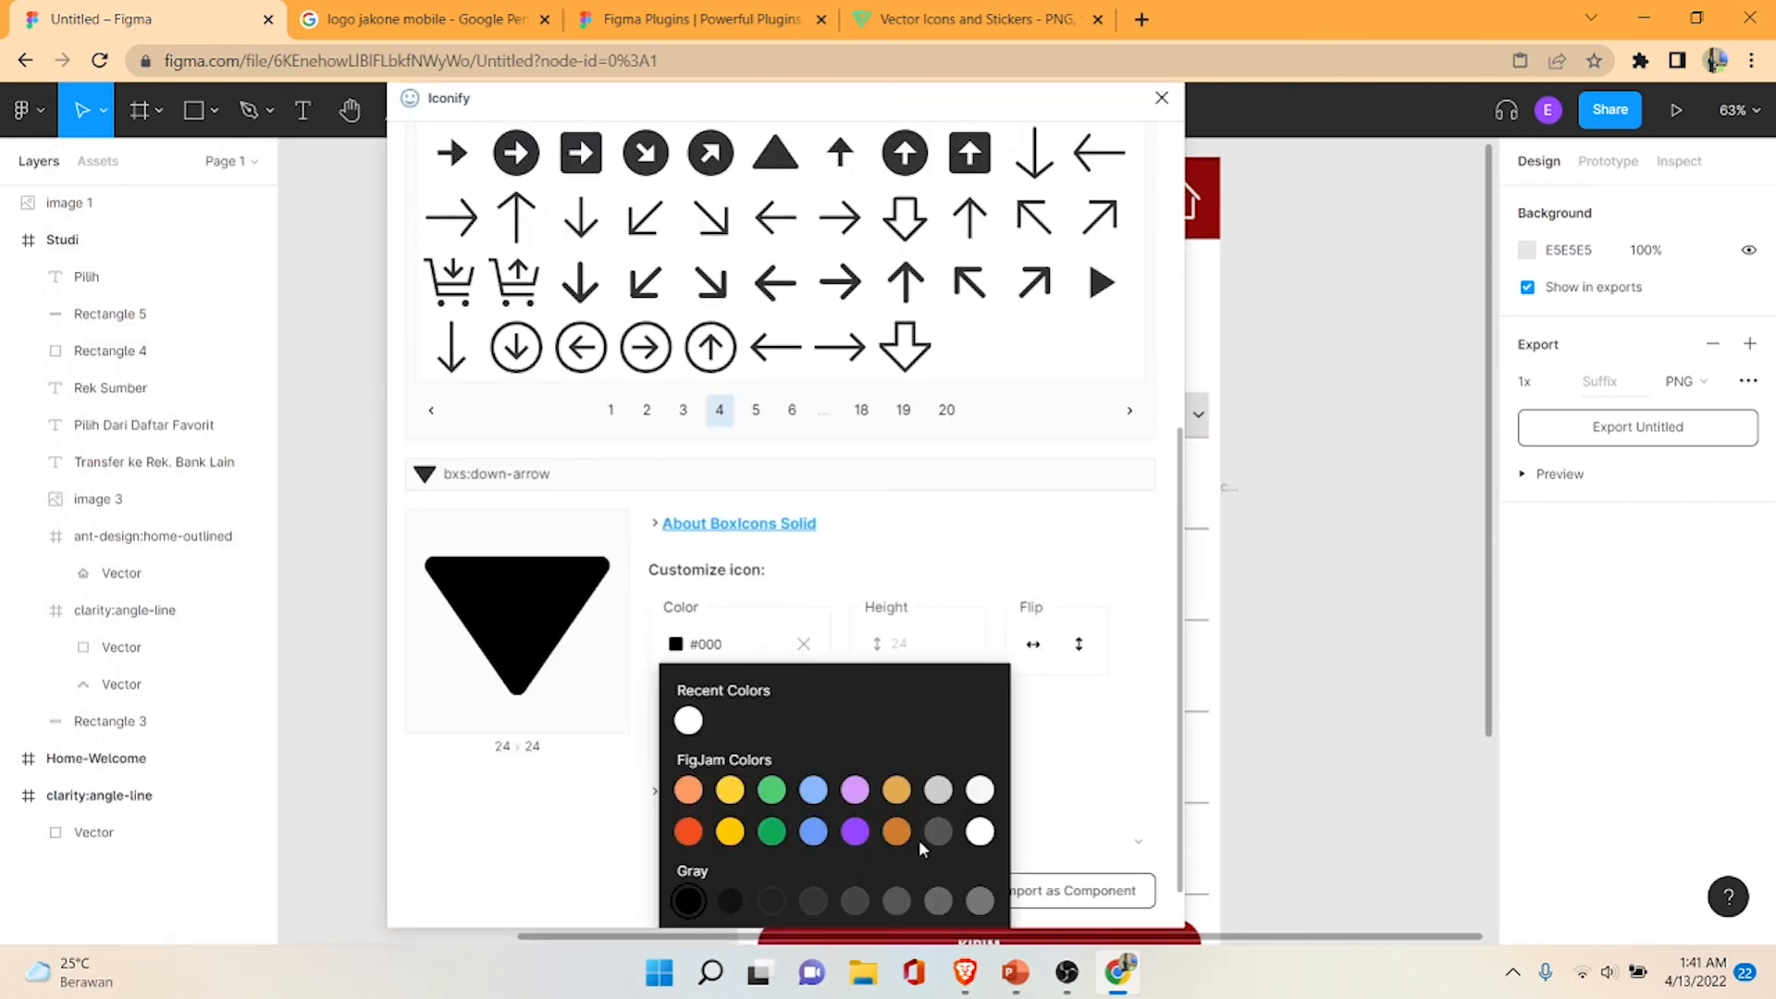
left_click(1060, 837)
left_click(915, 890)
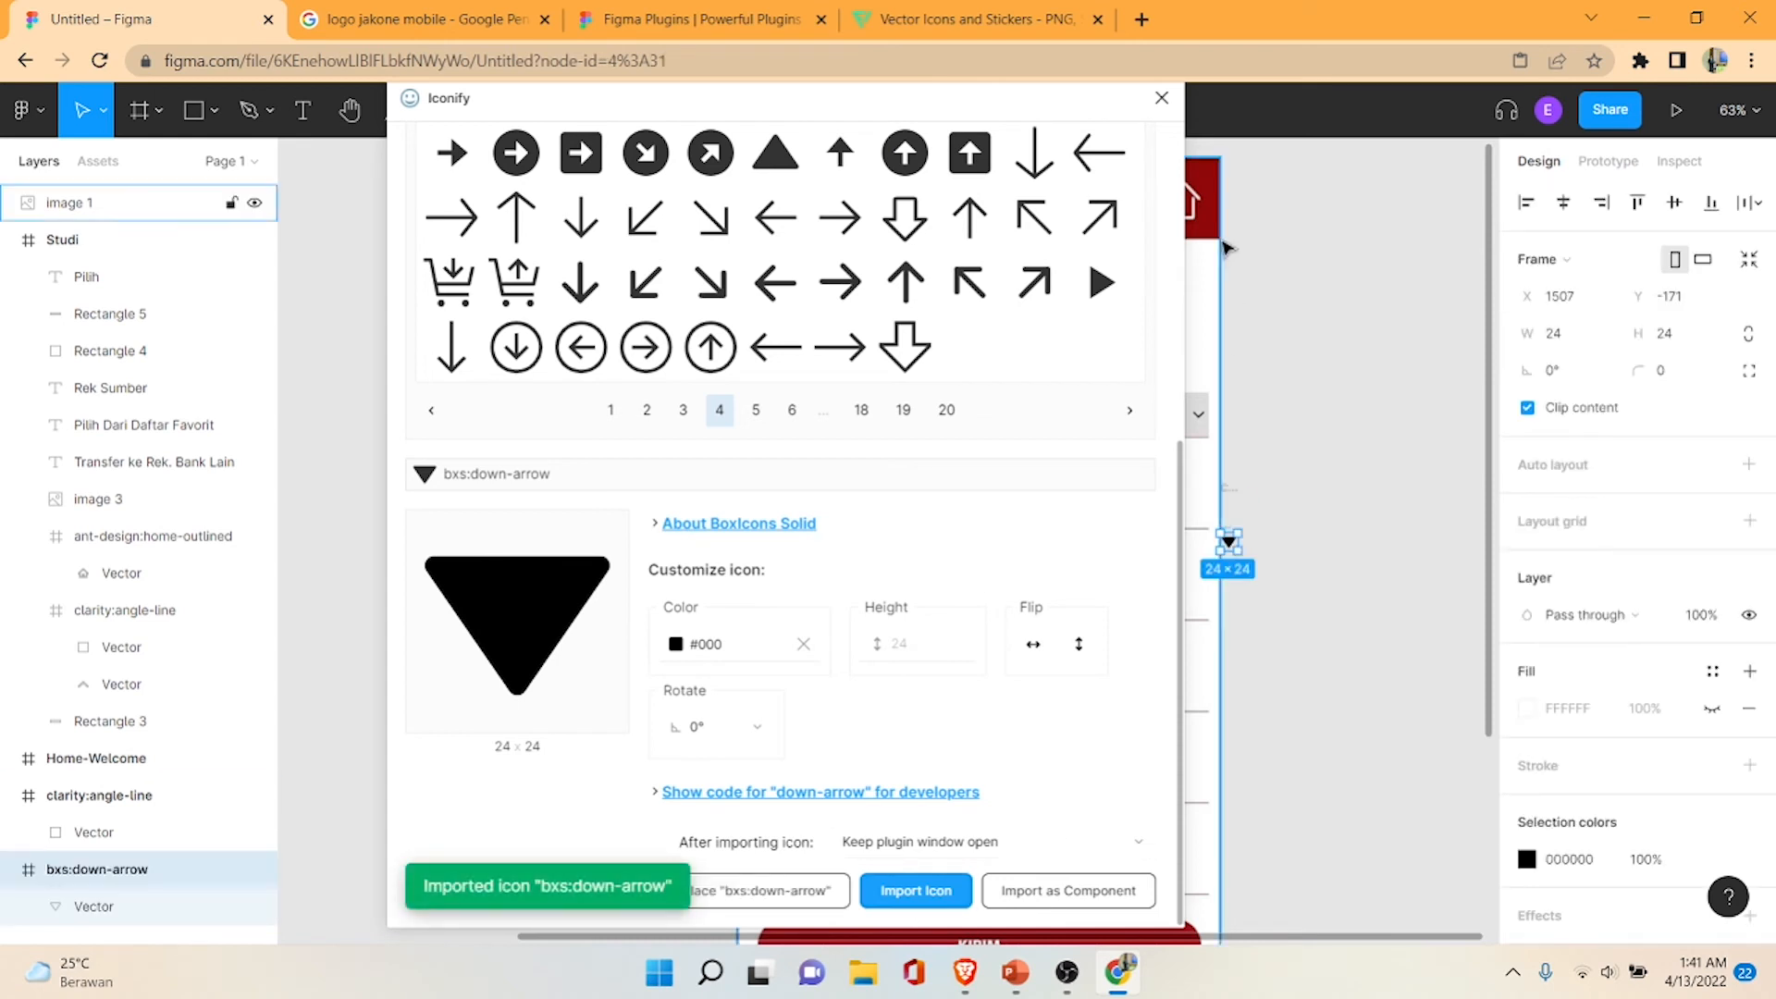
- Close the Iconify plugin and place the black down arrow inside the right end of the grey "Pilih" bar, at about X 370, Y 295
left_click(1161, 97)
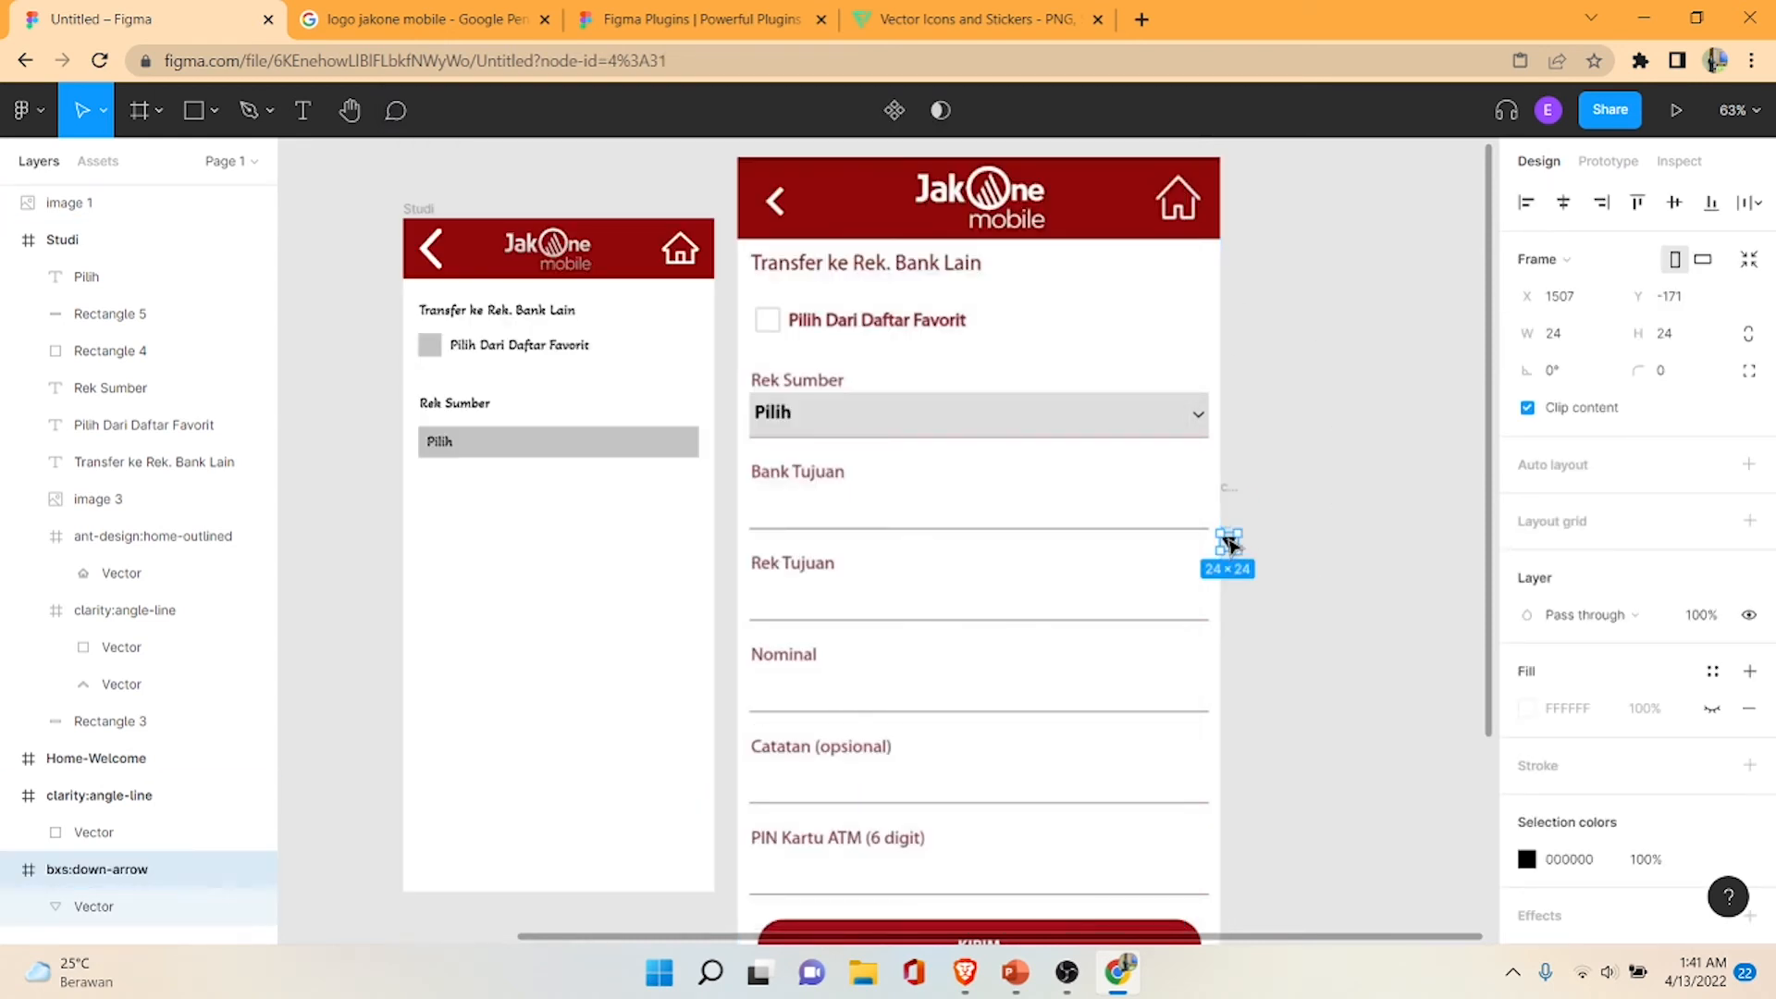
left_click_drag(1229, 541, 689, 451)
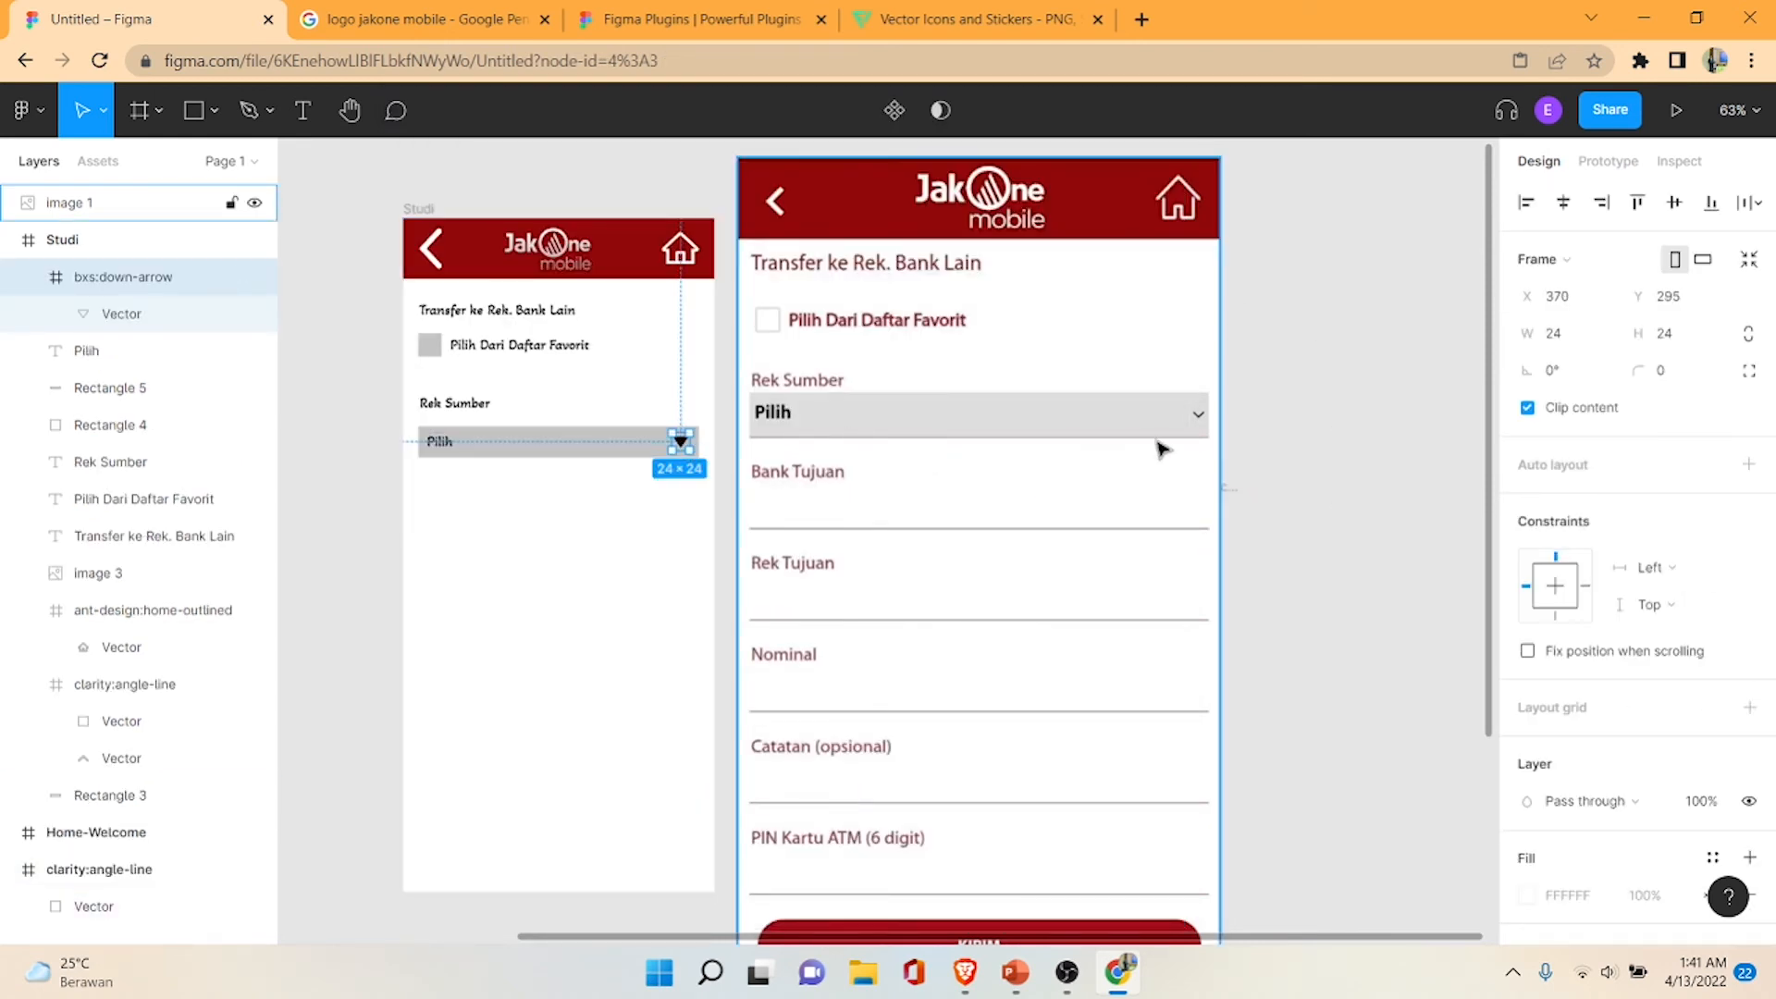
left_click(1372, 397)
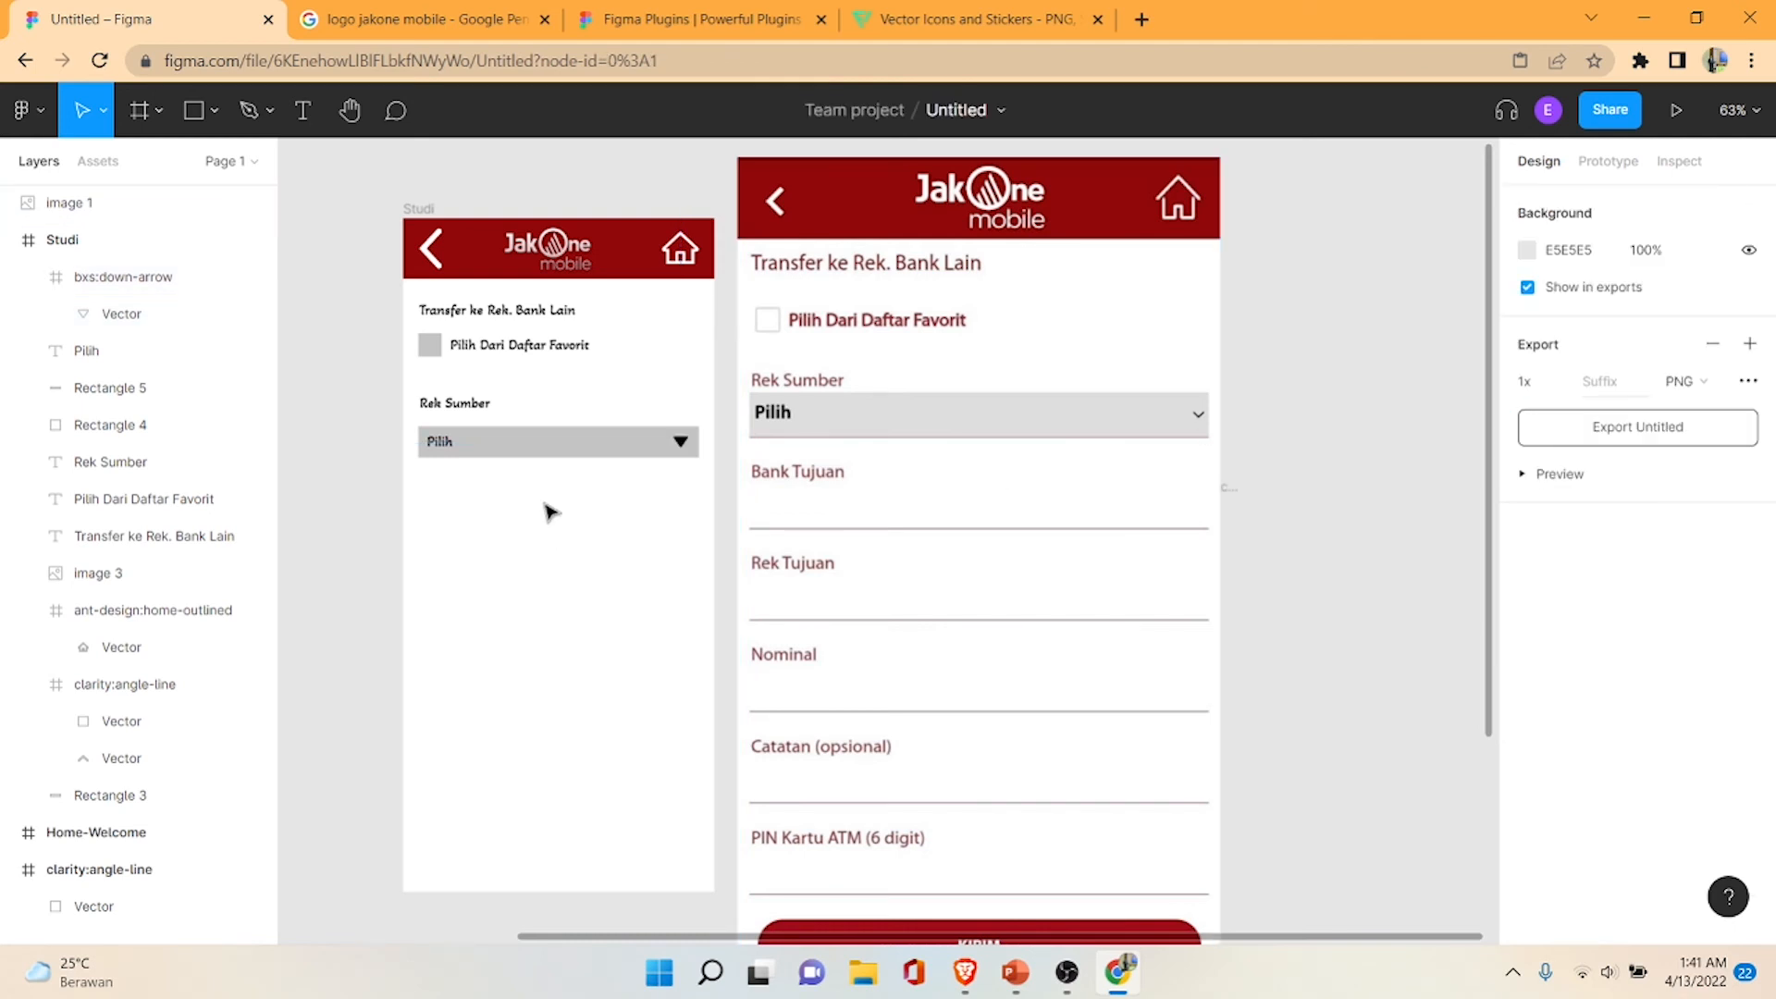
- Duplicate the "Rek Sumber" text, place the copy below the grey bar at about X 21, Y 404, and change it to "Bank Tujuan"
left_click(481, 409)
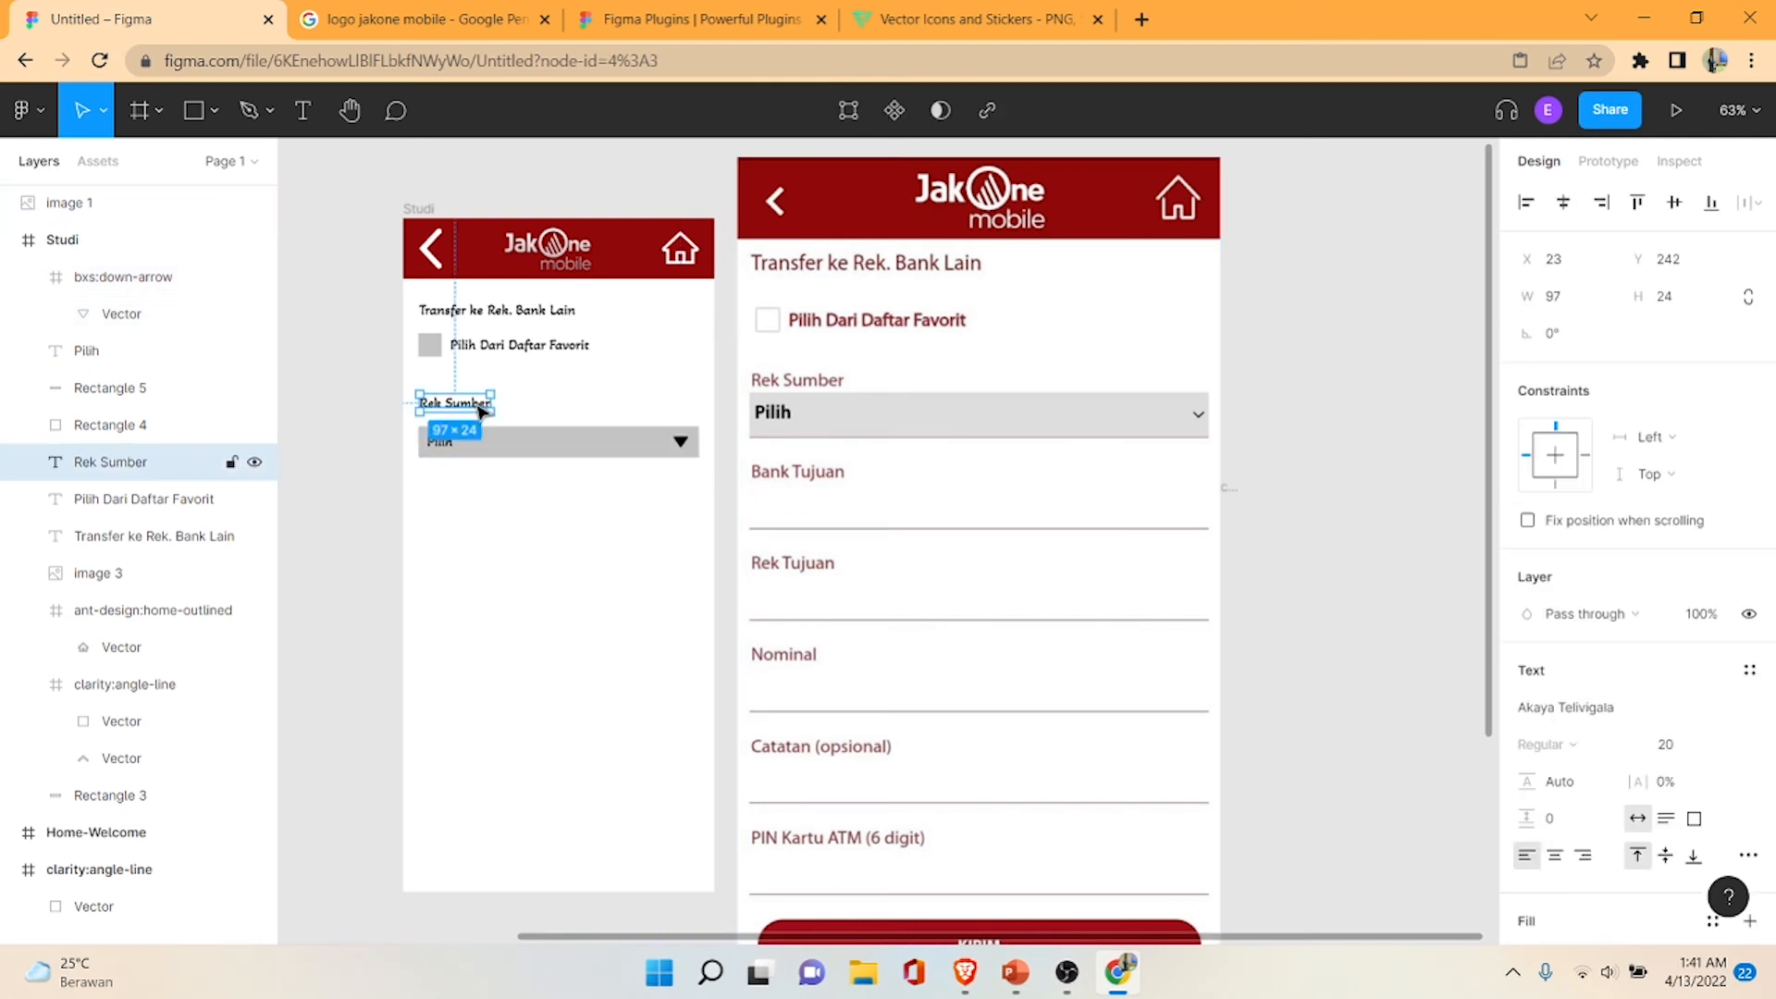
key("ctrl+d")
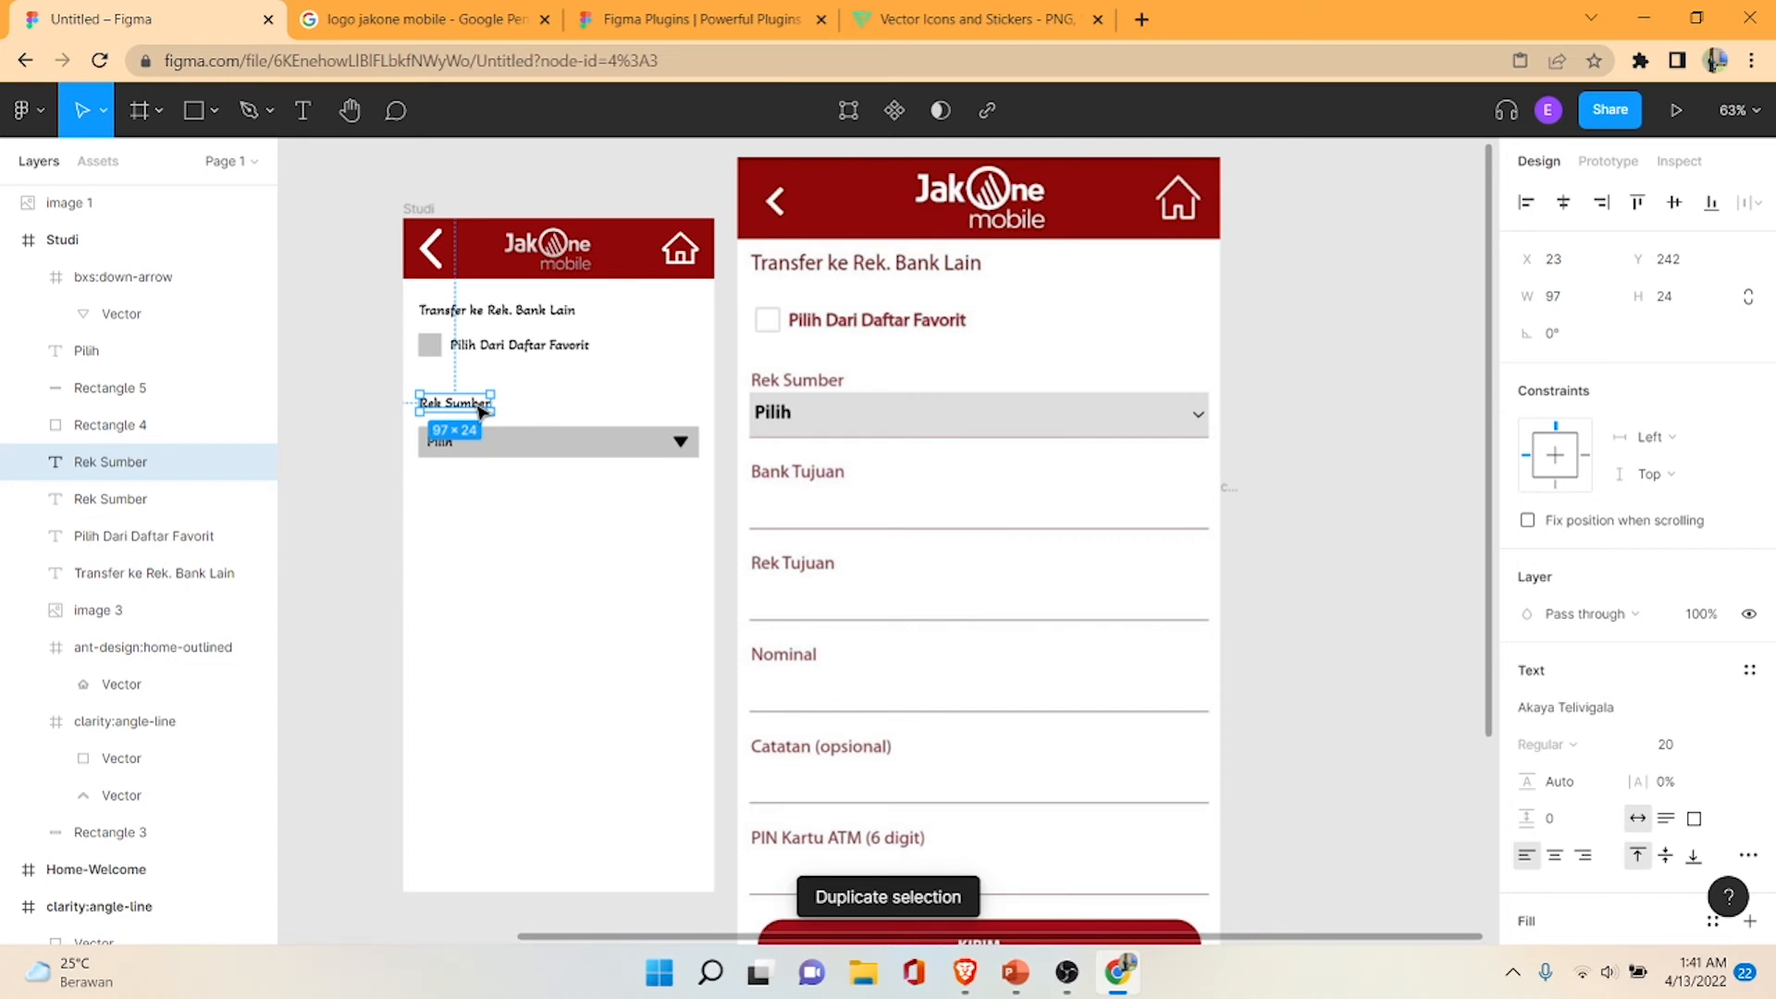
left_click_drag(479, 409, 476, 521)
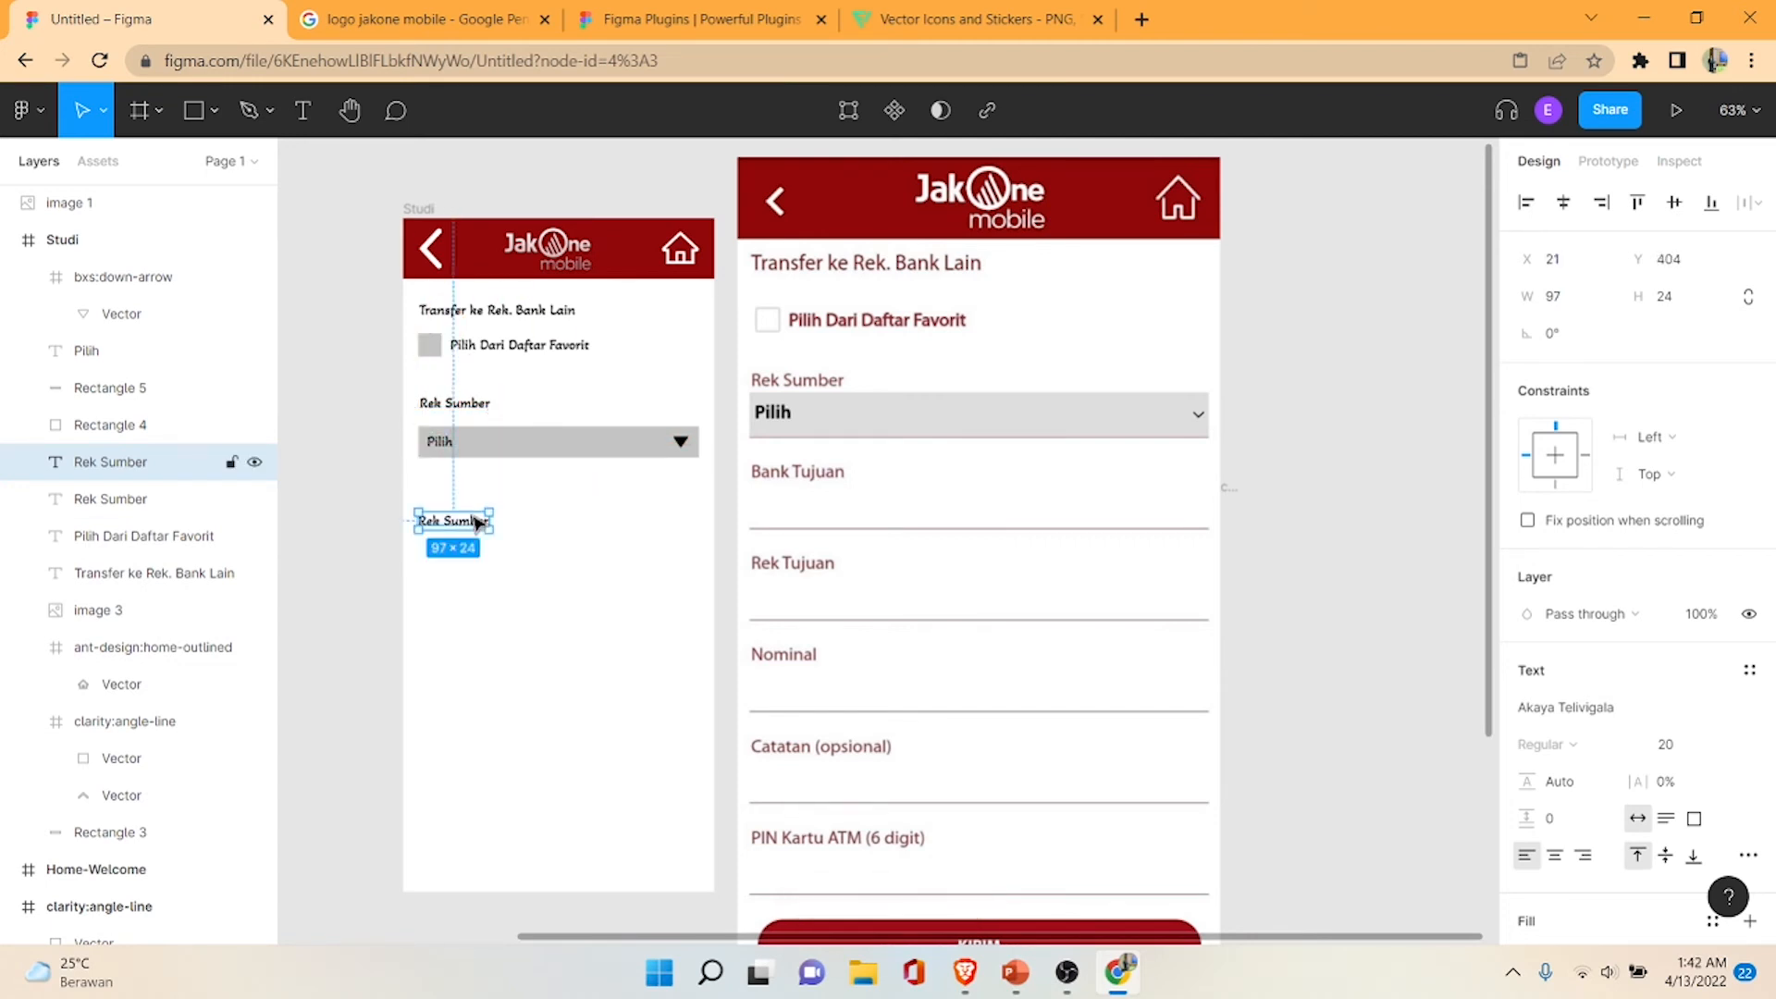
double_click(465, 522)
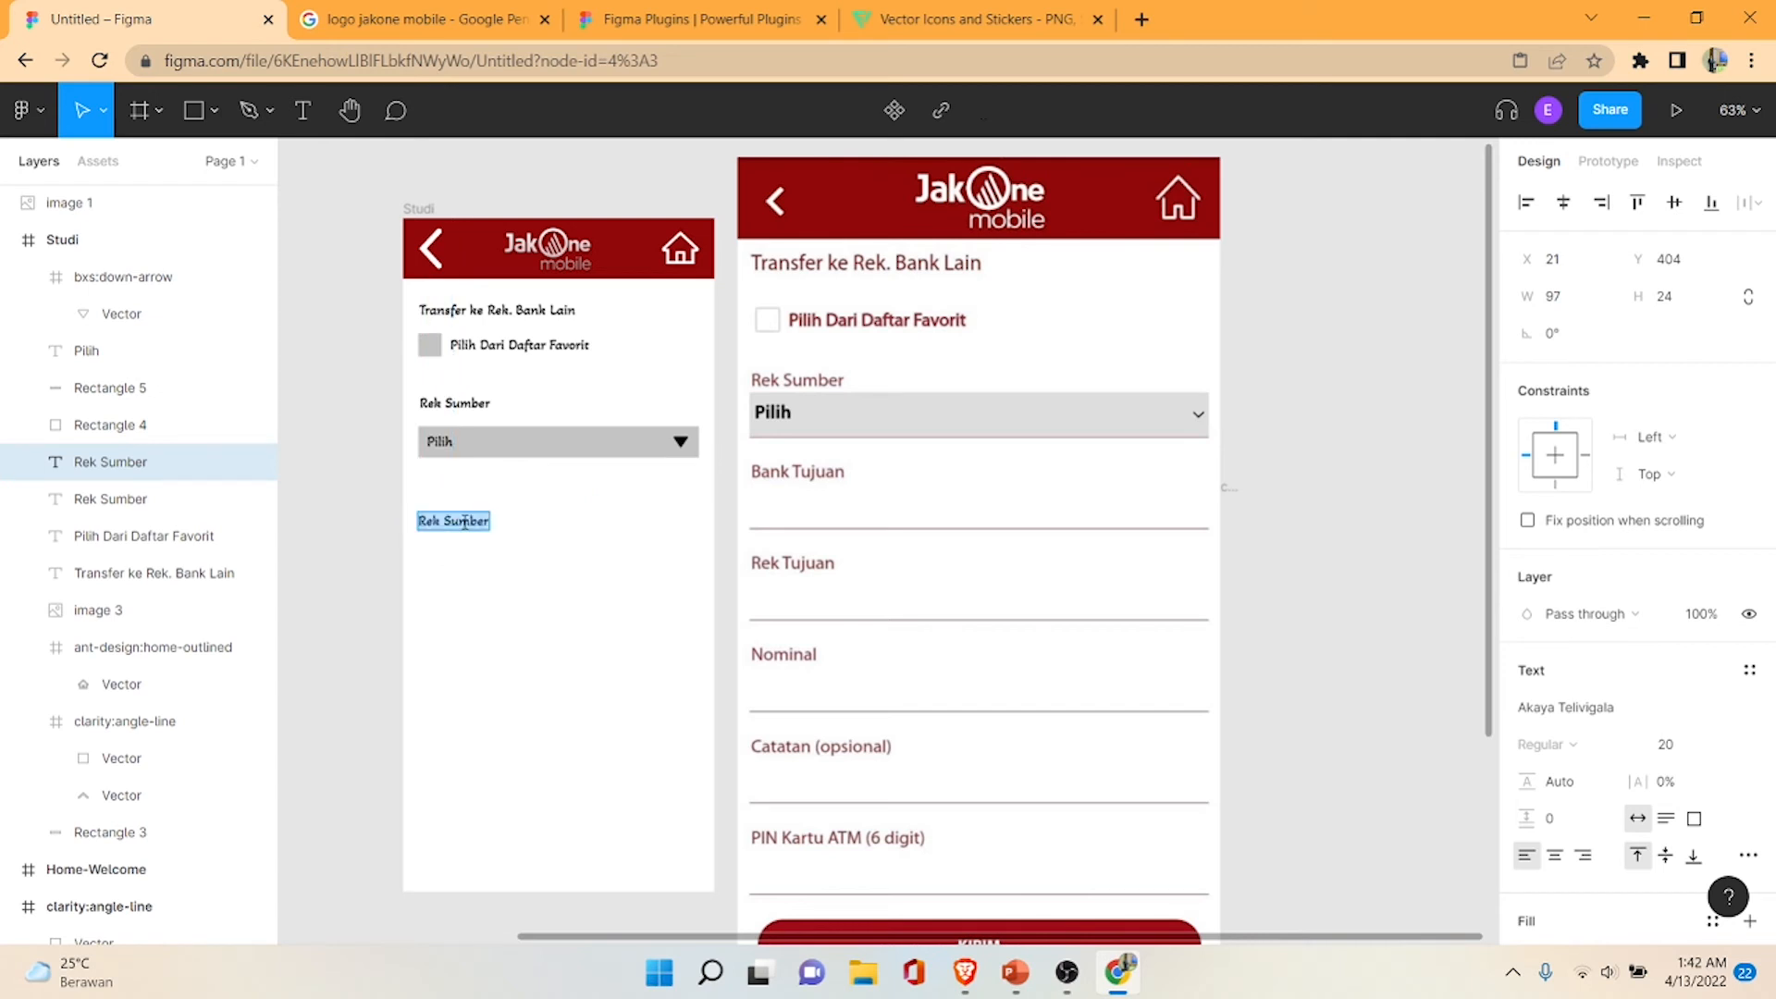
type("B")
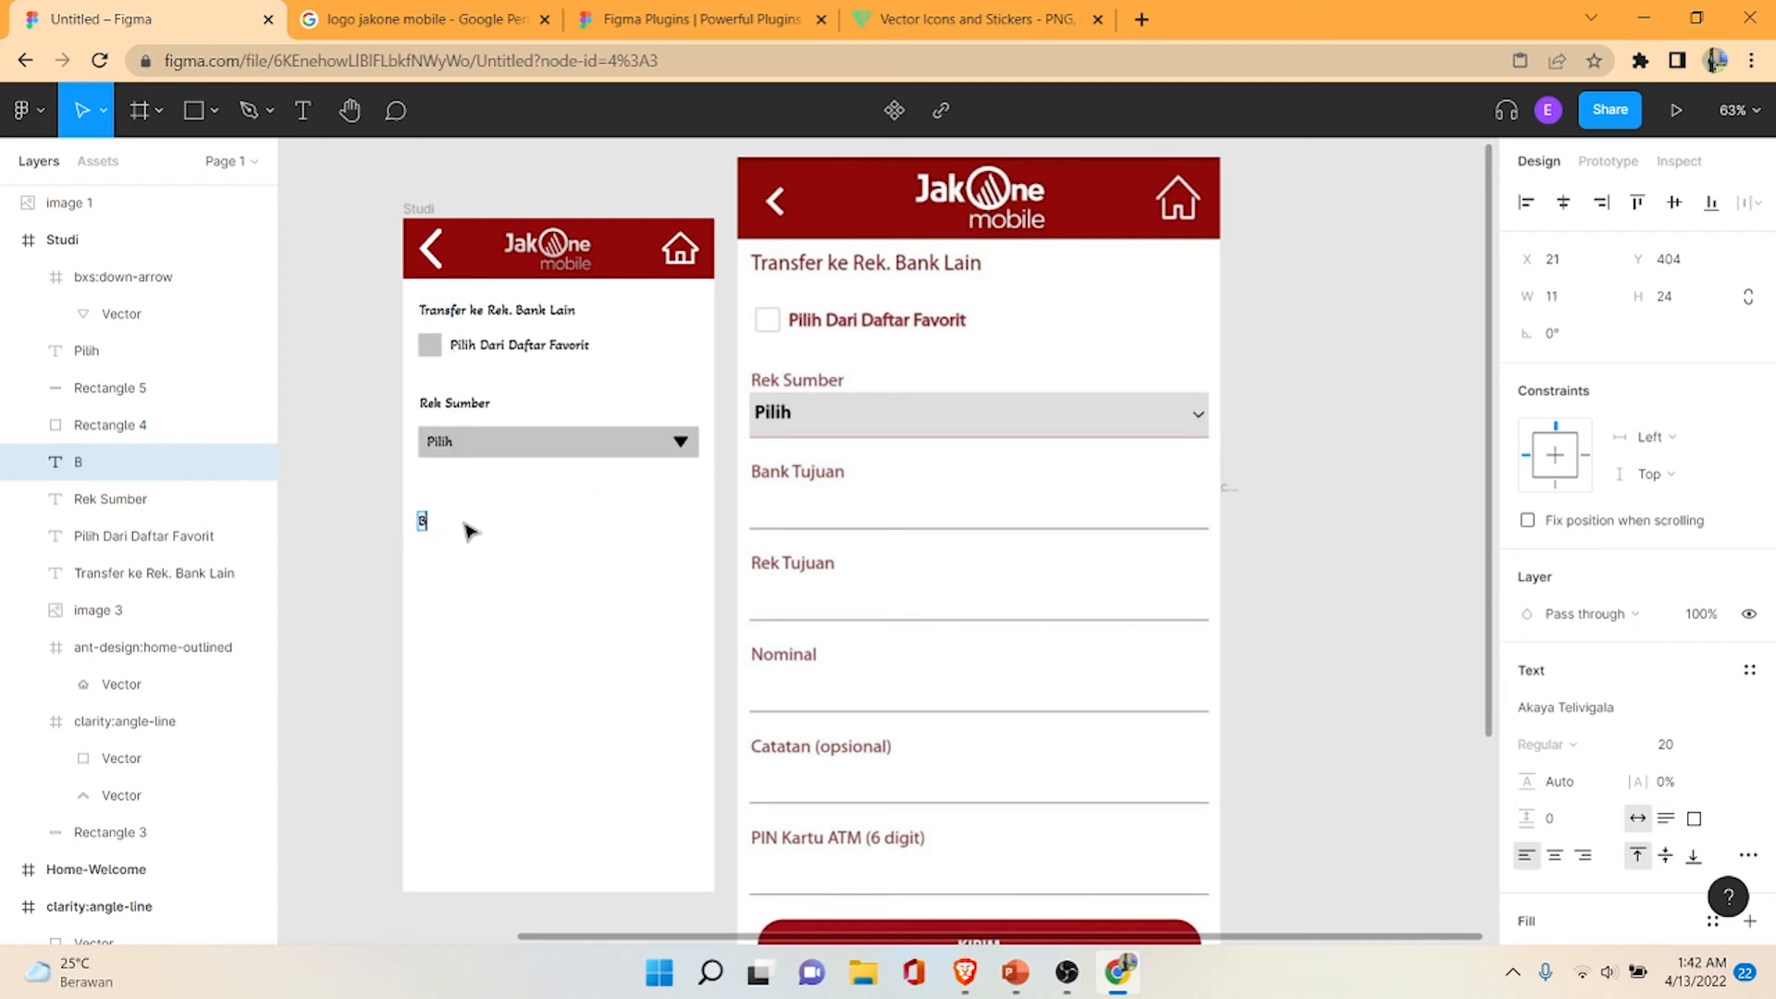
type("ank Tujuan")
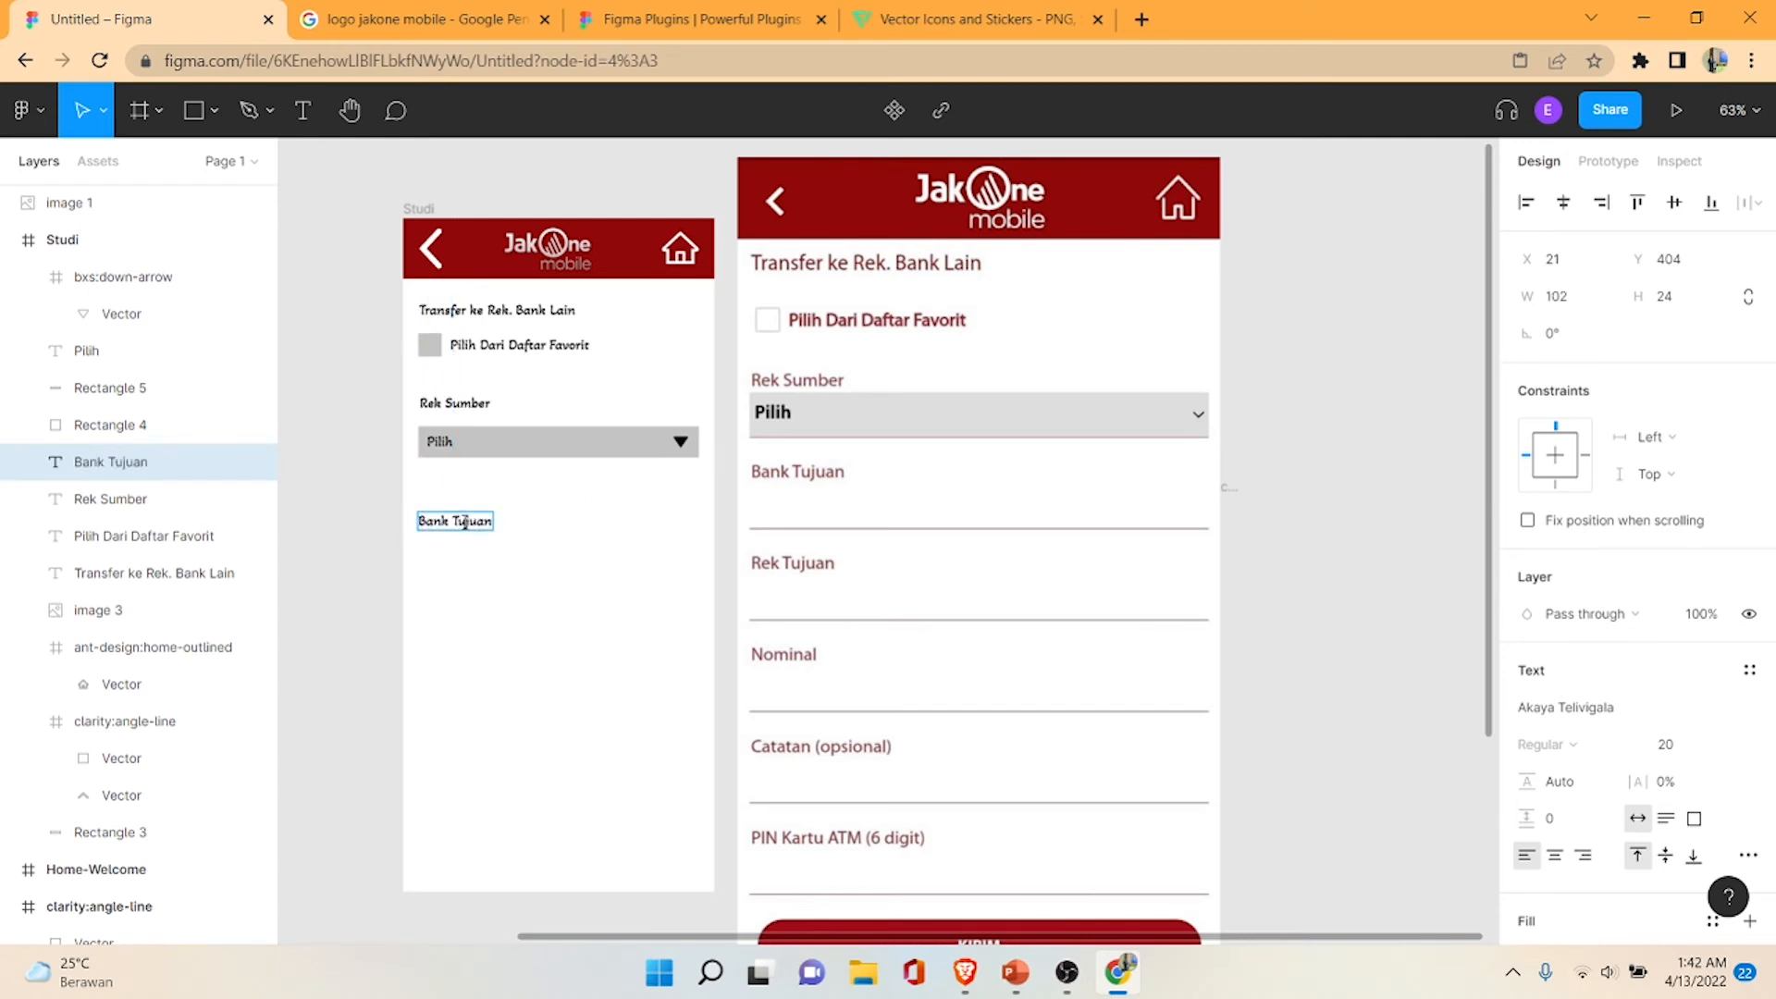
key("Escape")
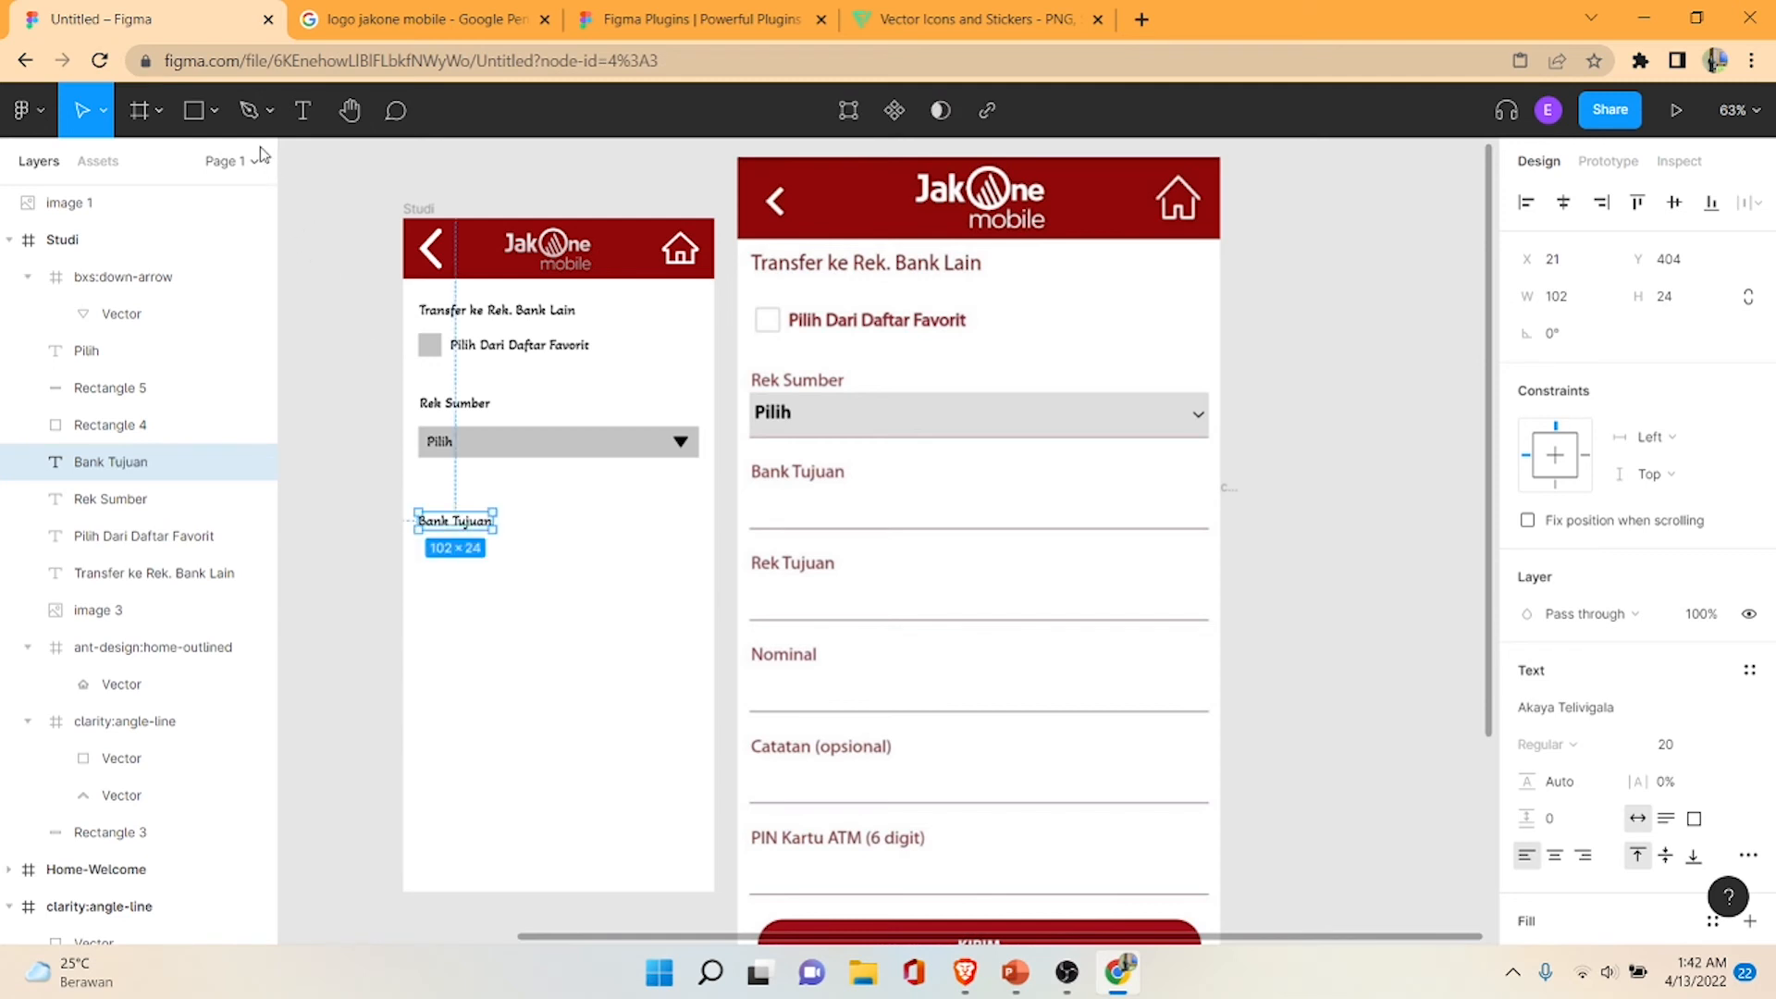
- Draw a horizontal line about 383 wide below "Bank Tujuan" and place it at about X 24, Y 479
left_click(216, 113)
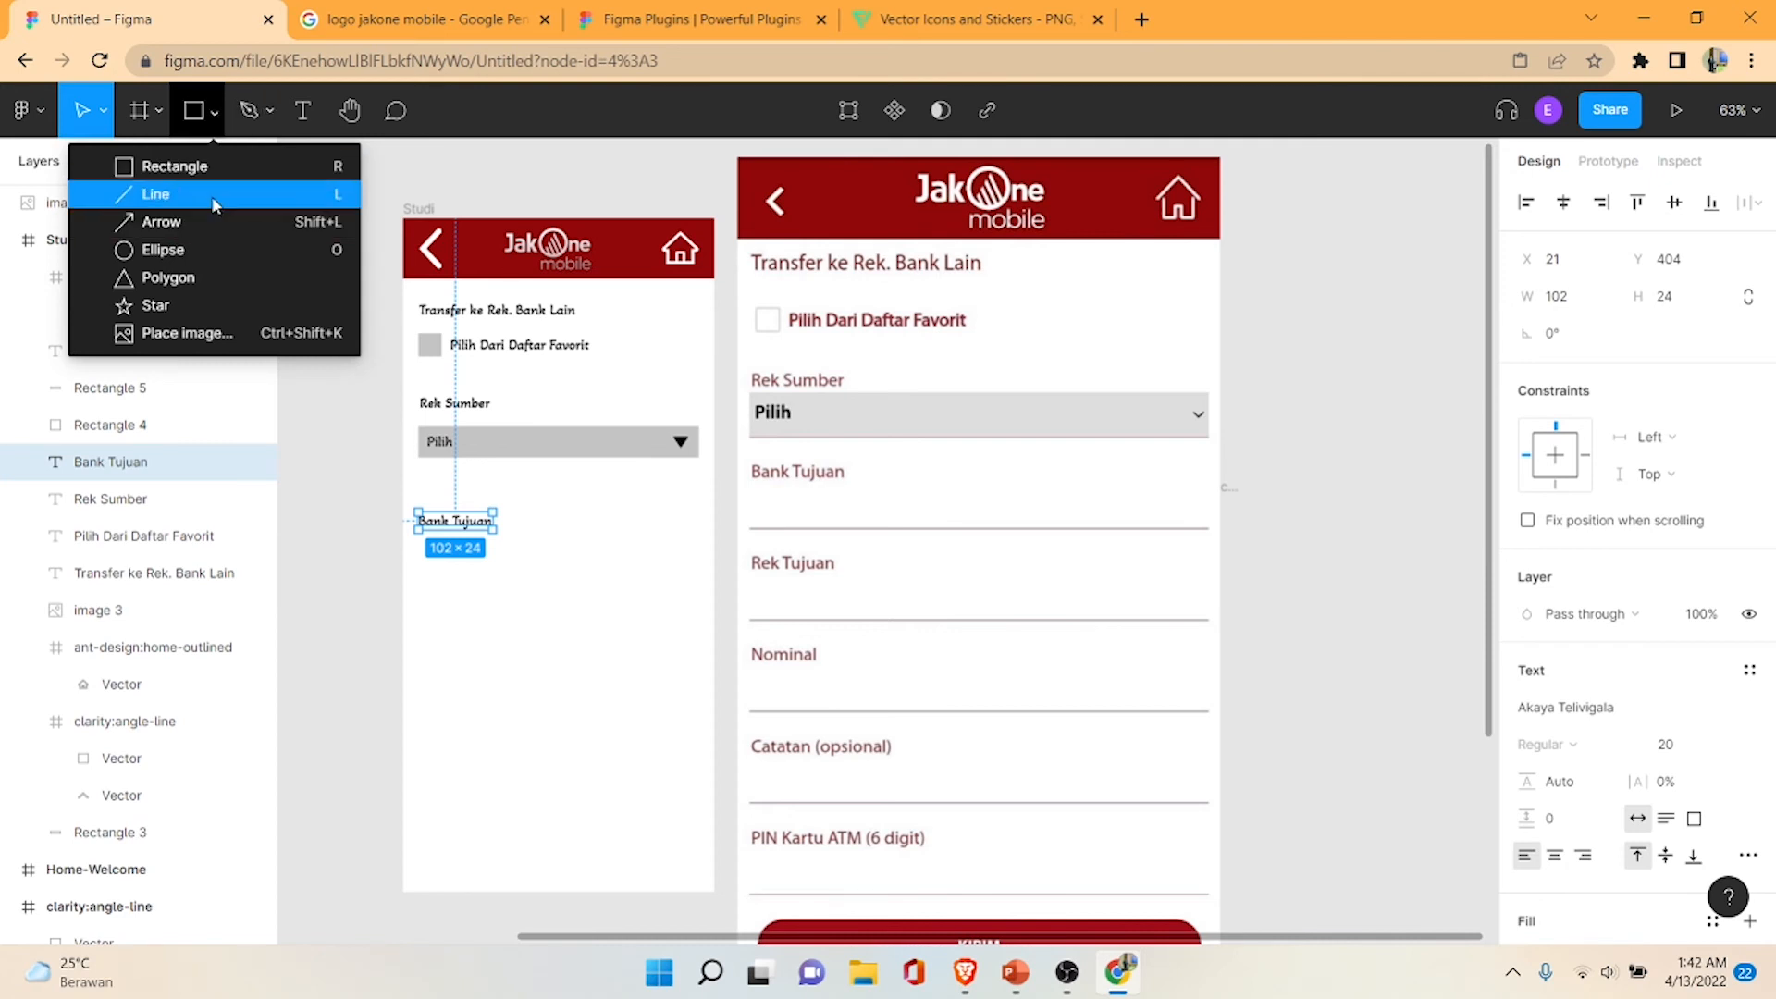
left_click(159, 191)
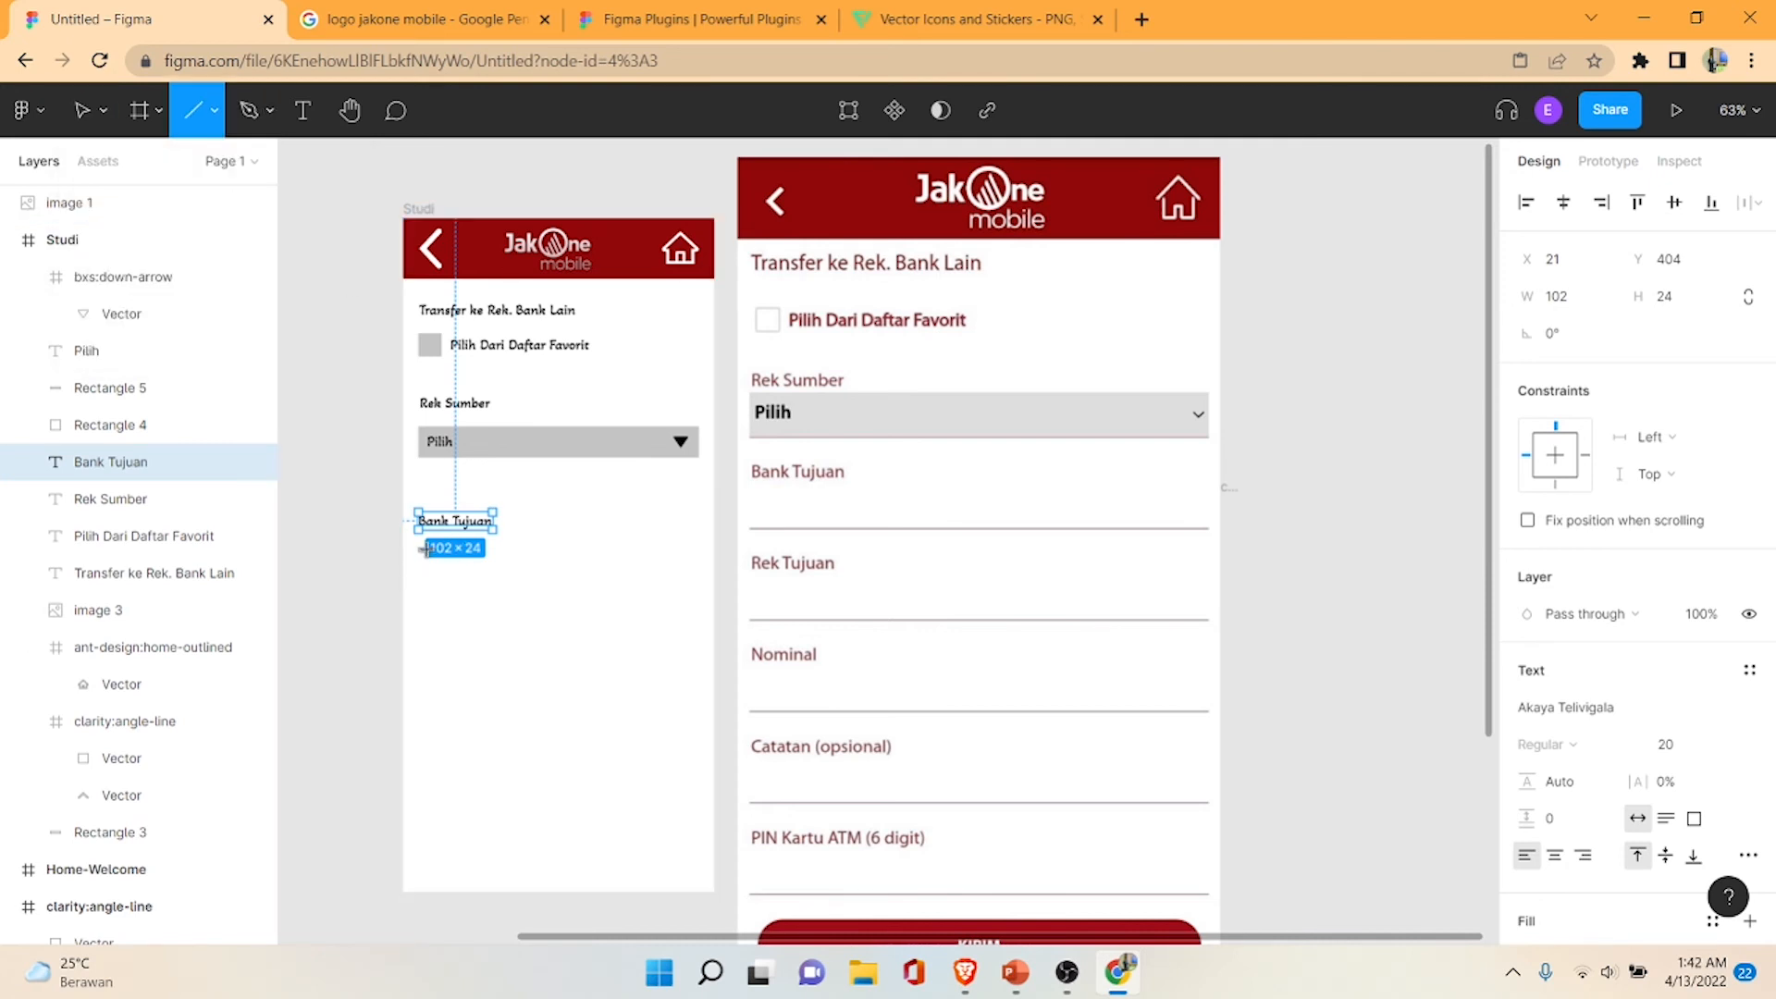
left_click_drag(421, 556, 700, 565)
left_click(385, 515)
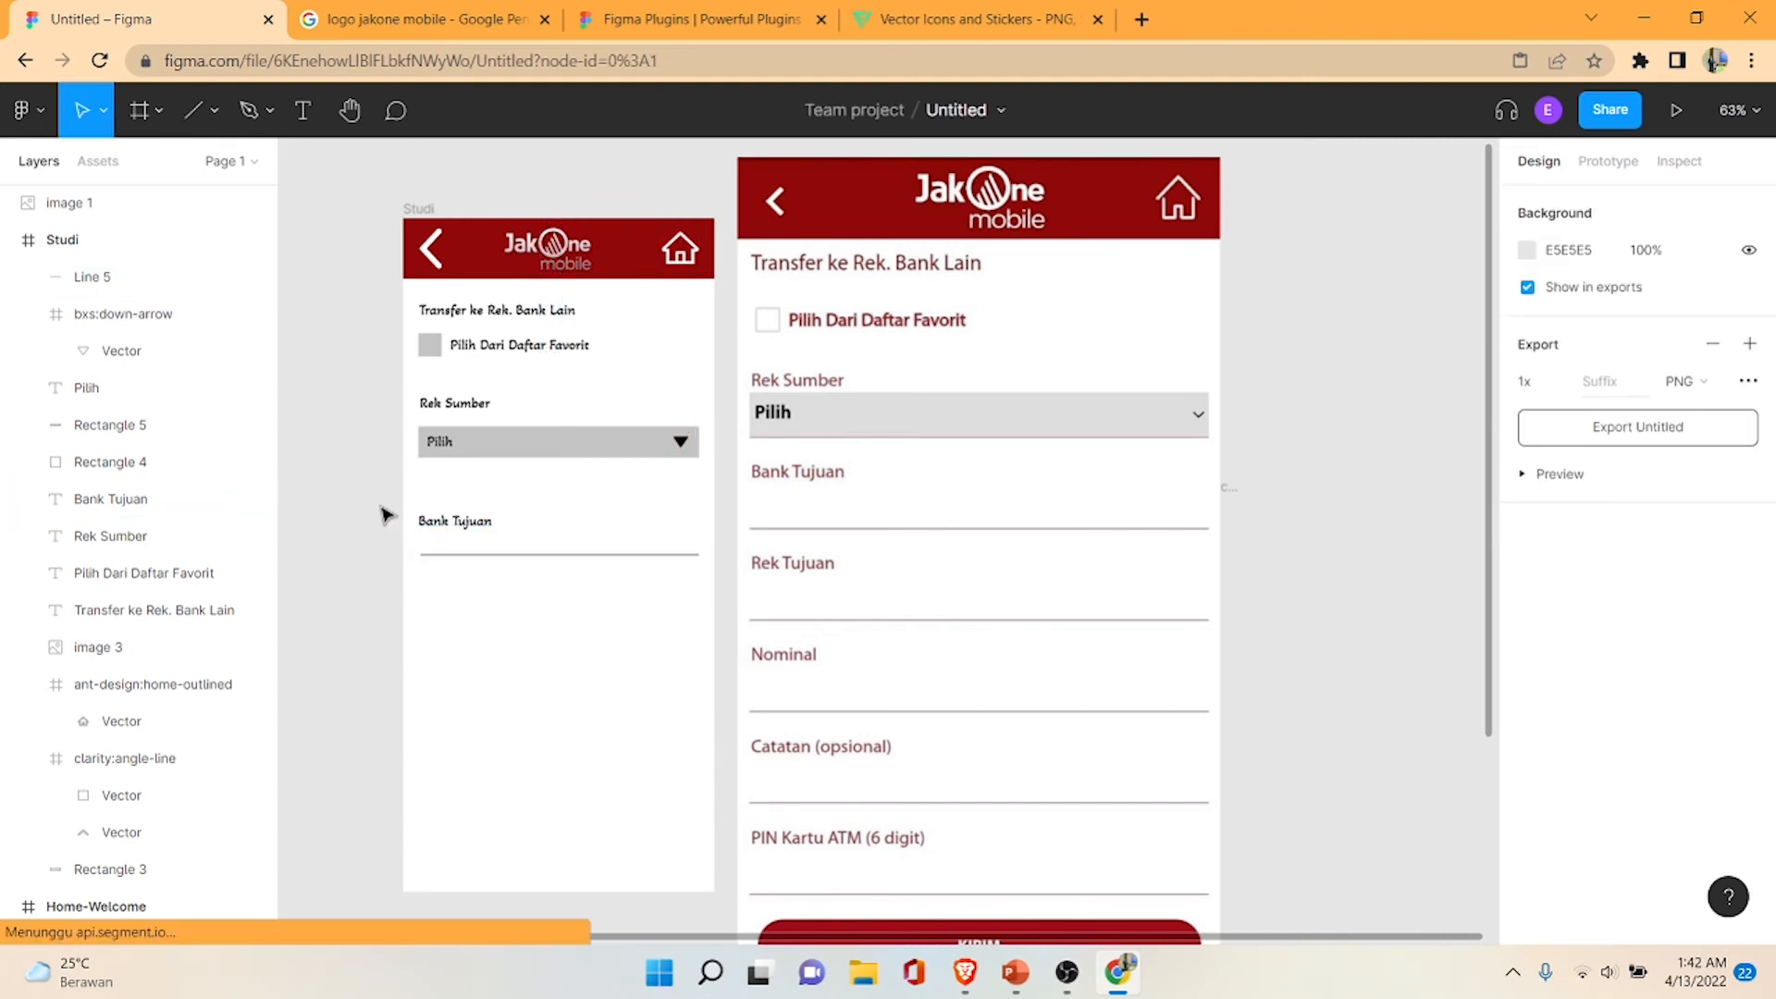
left_click(492, 555)
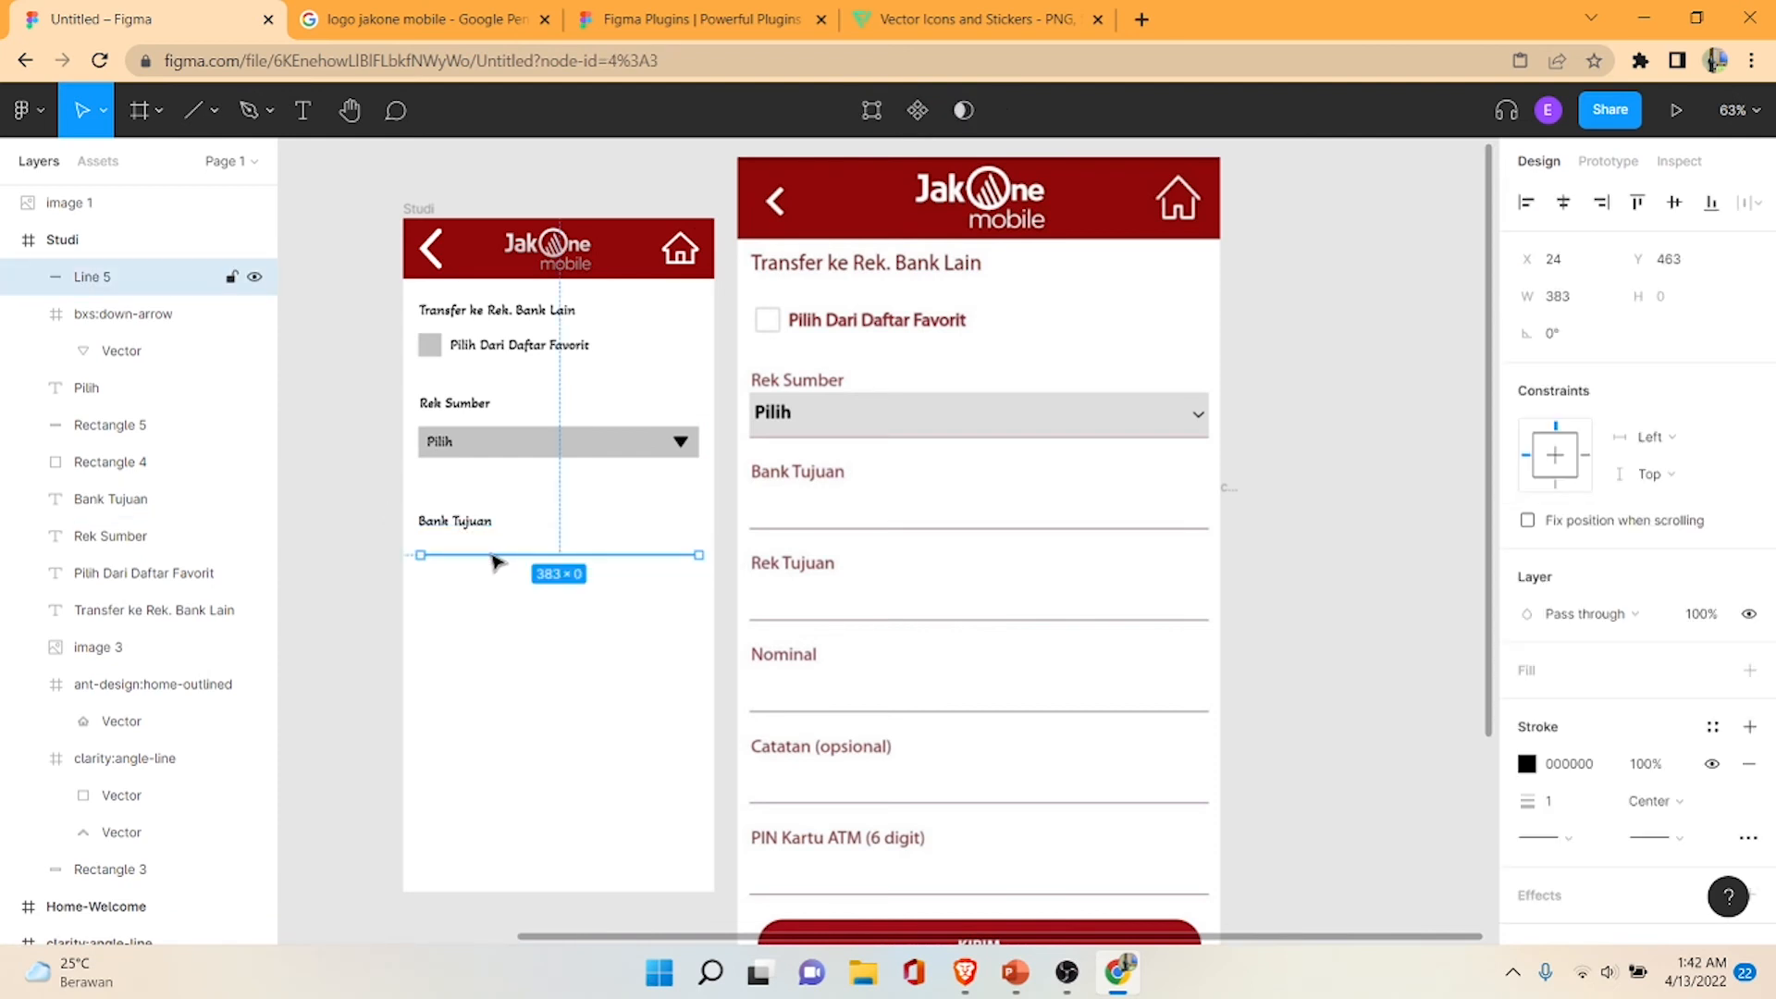
left_click_drag(491, 555, 471, 615)
- Copy the "Bank Tujuan" text, place the copy below the line at about X 23, Y 530, and change it to "Rek Tujuan"
left_click(471, 527)
key("ctrl+v")
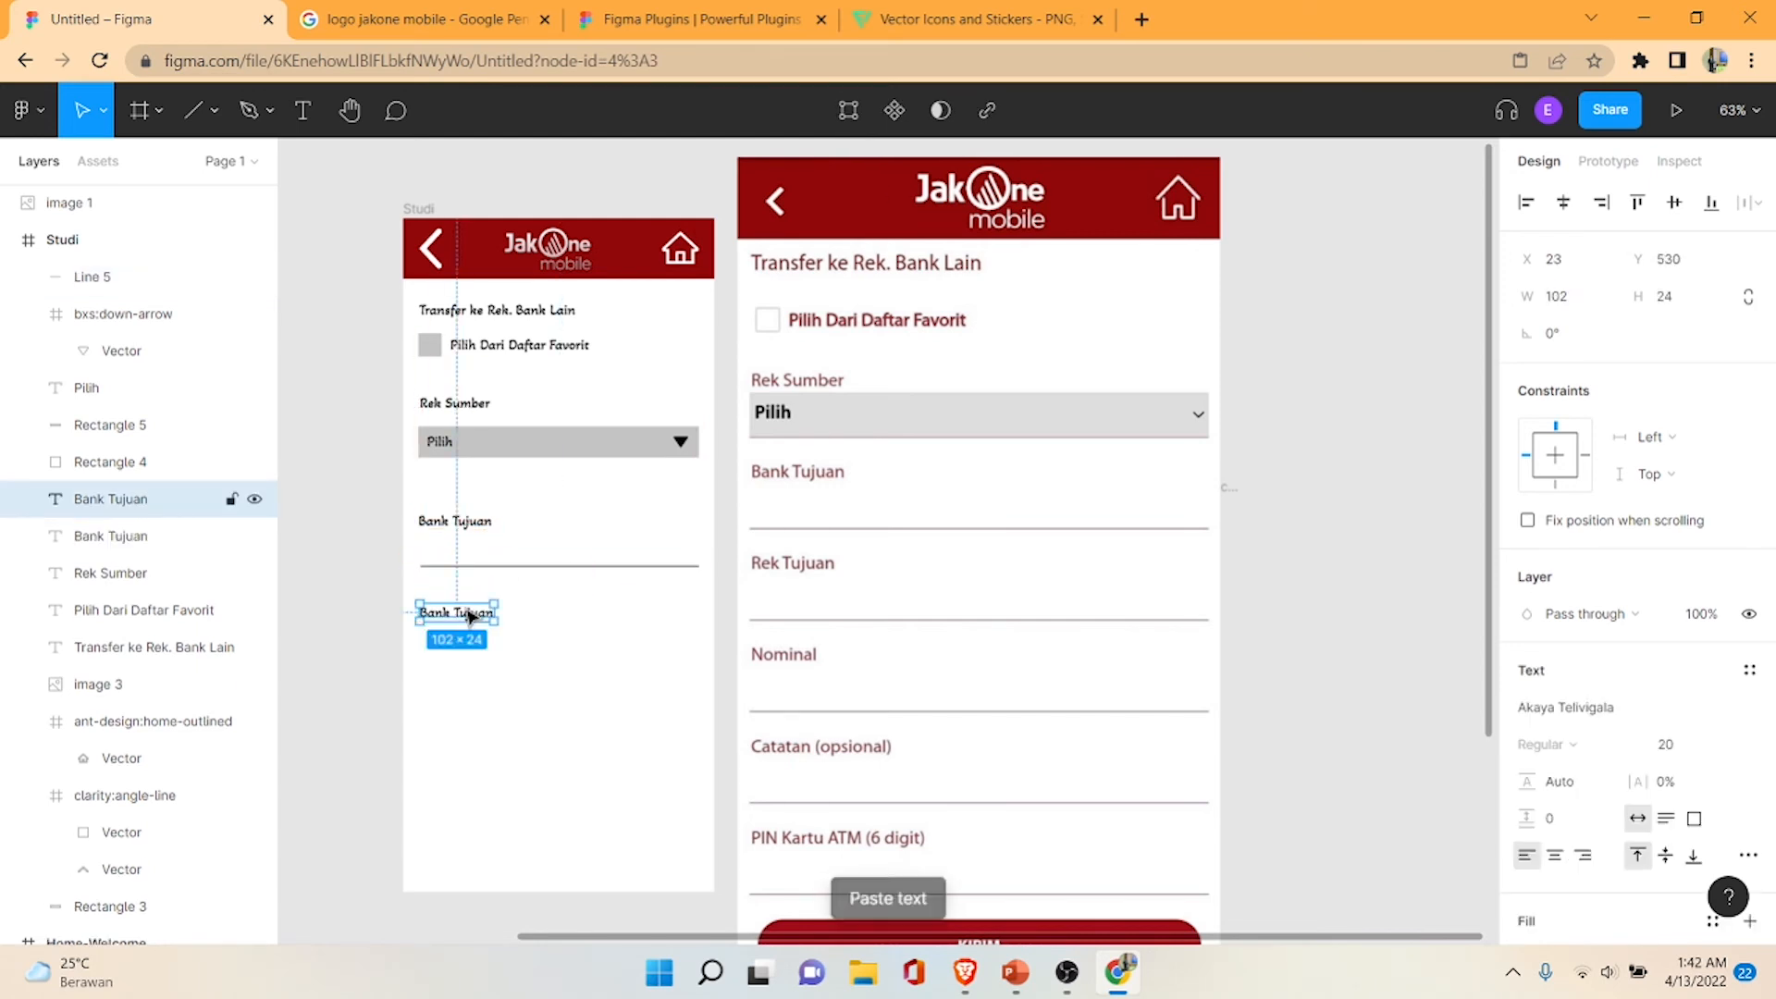
double_click(470, 615)
type("Re")
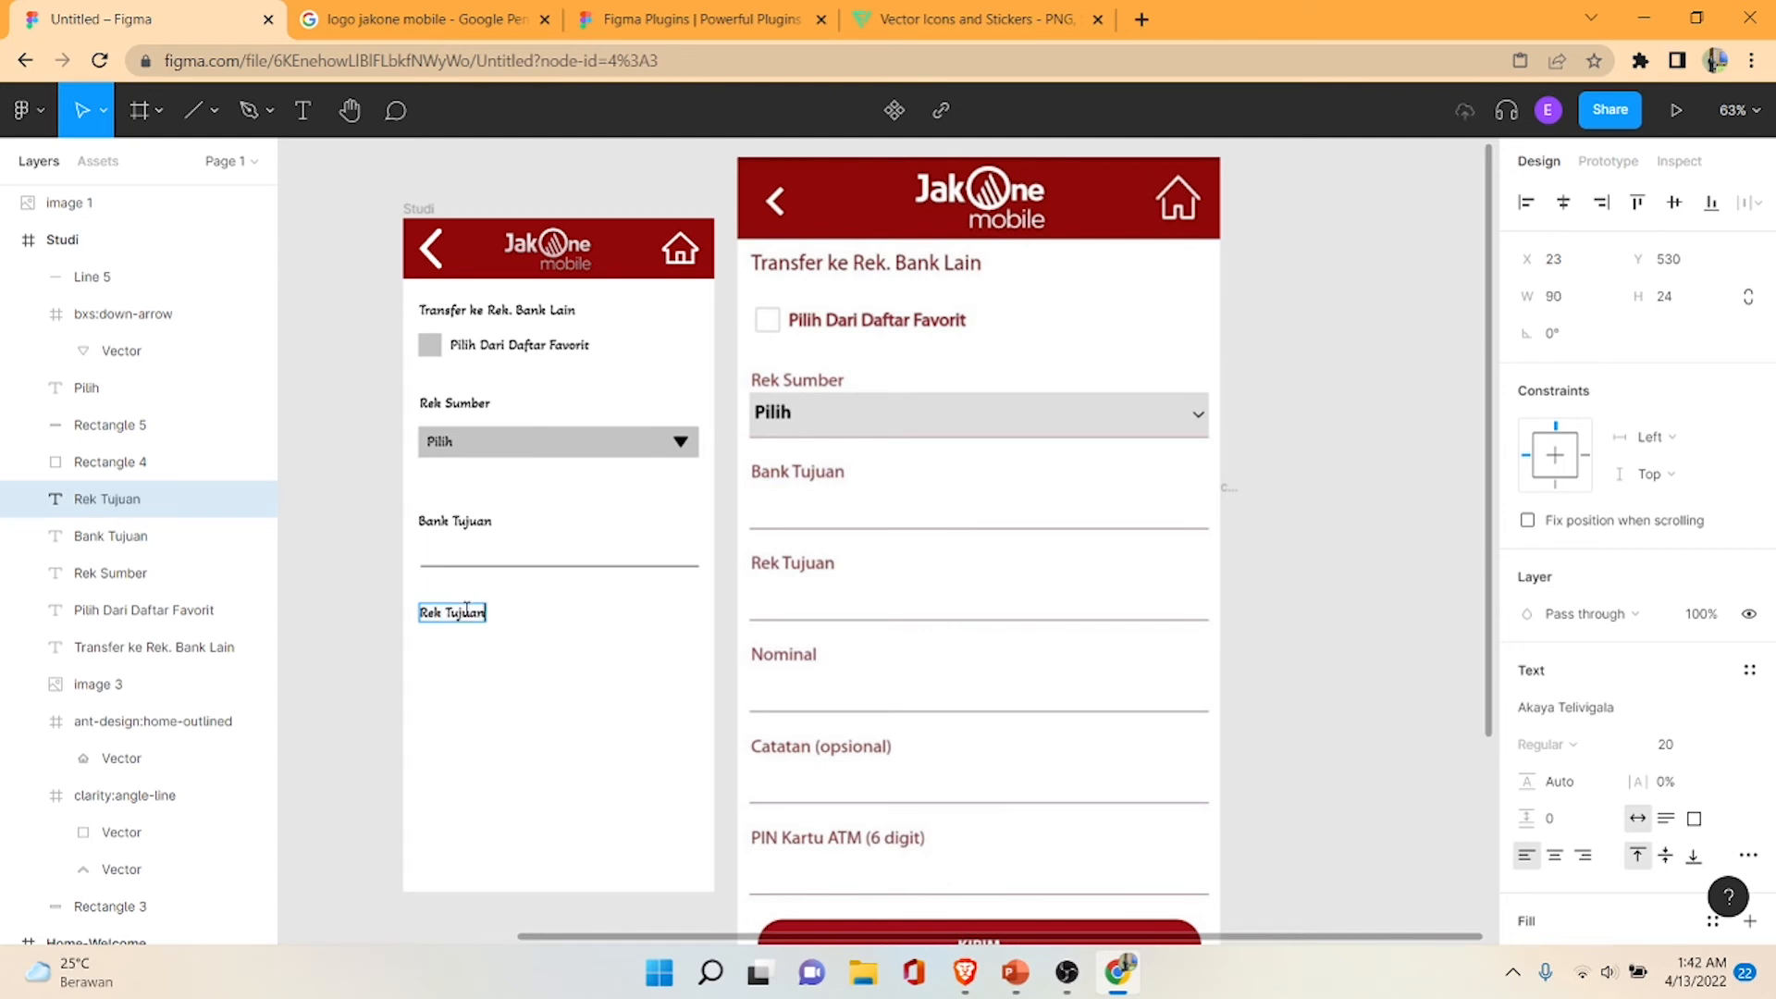
- Copy the line under "Bank Tujuan" and place the copy below "Rek Tujuan" at about Y 621
left_click(456, 568)
key("ctrl+c")
key("ctrl+v")
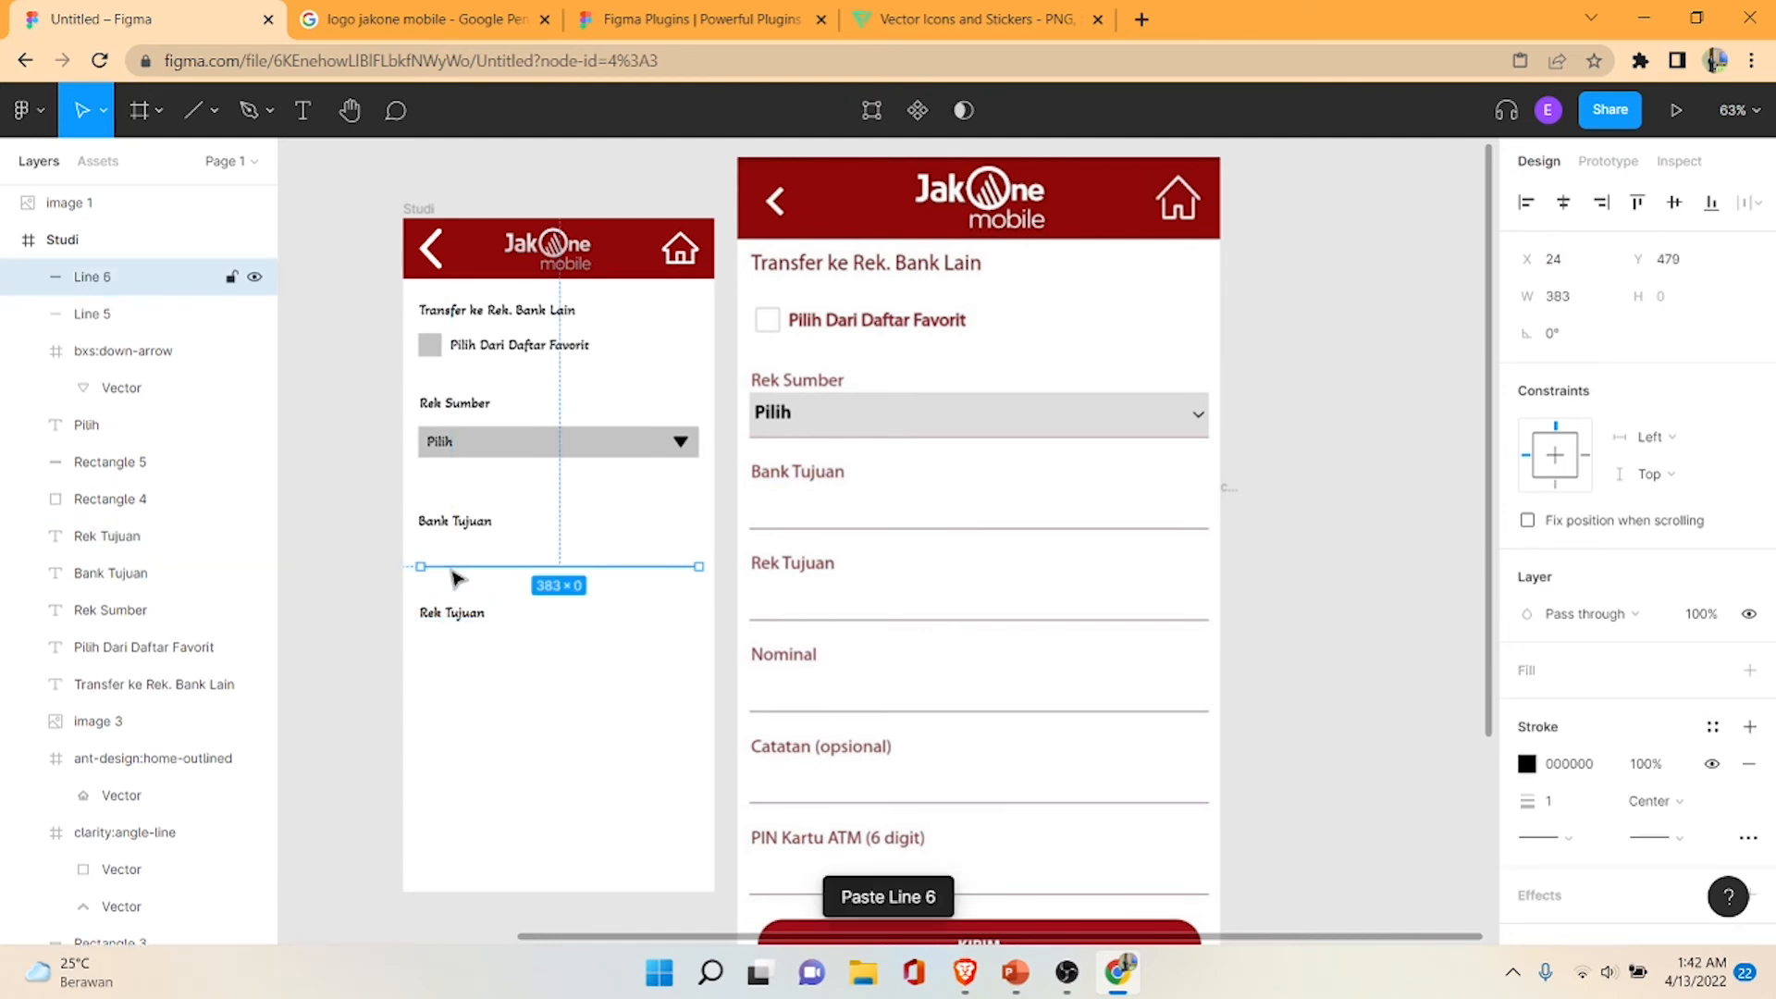
left_click_drag(456, 579, 460, 673)
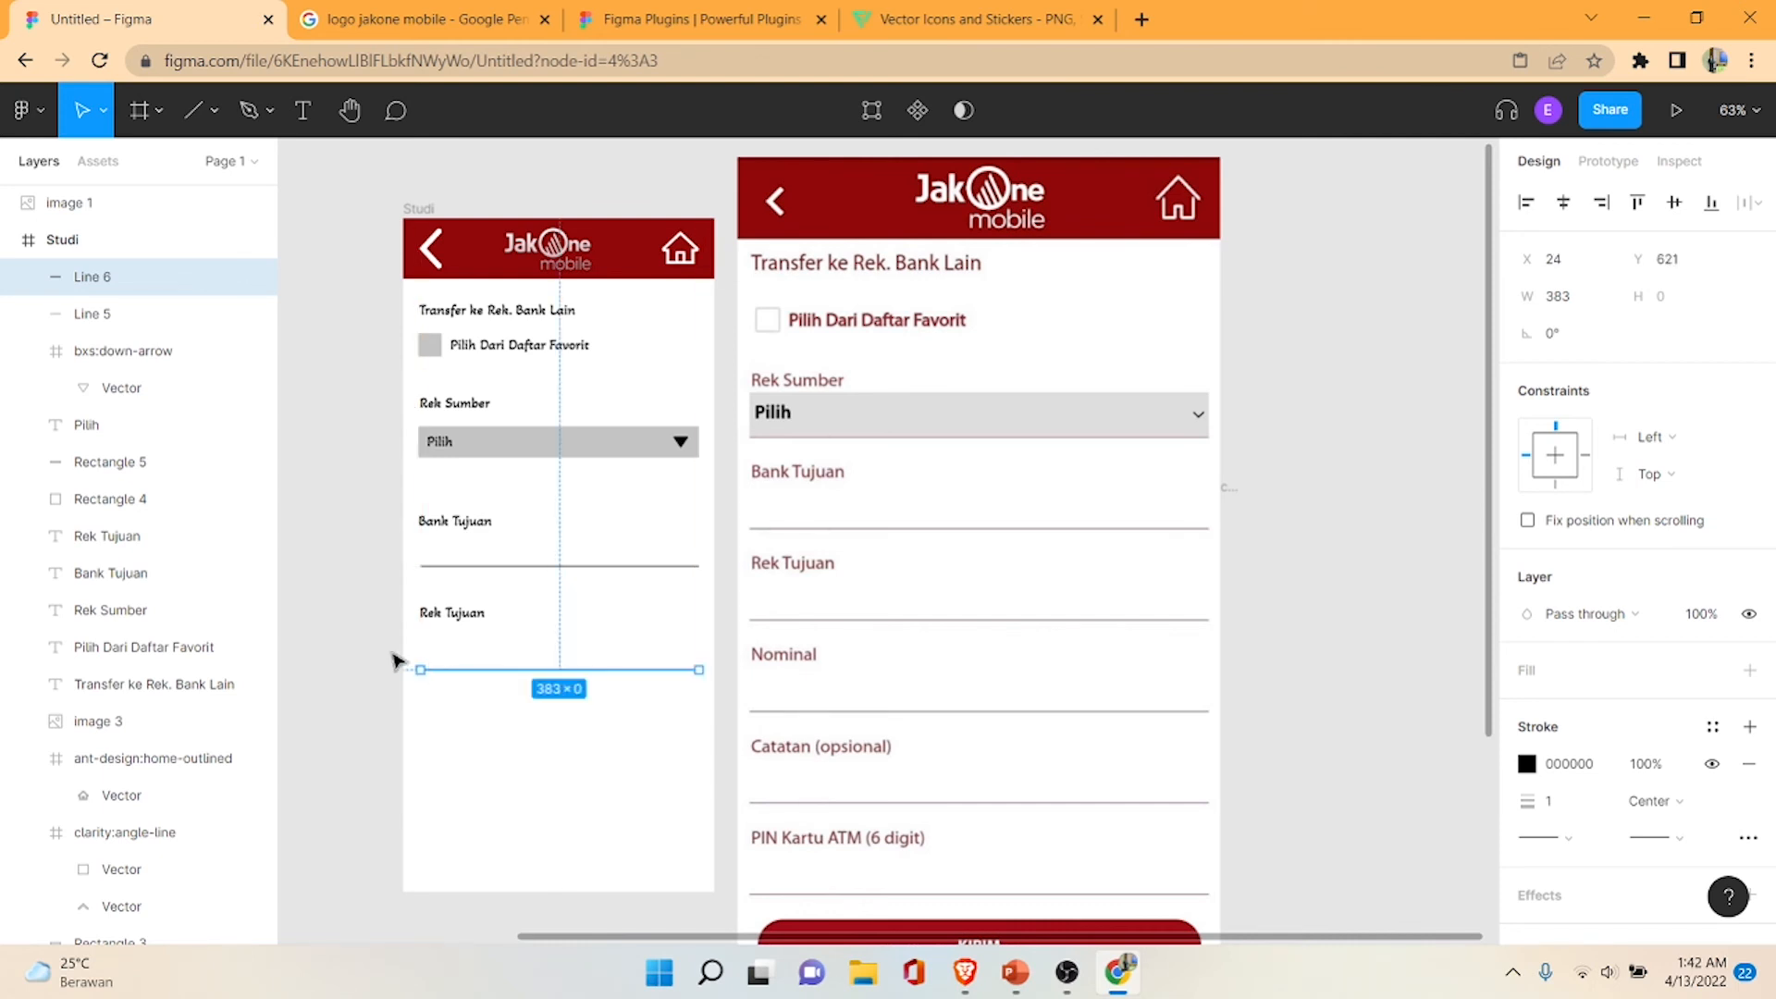
left_click(359, 645)
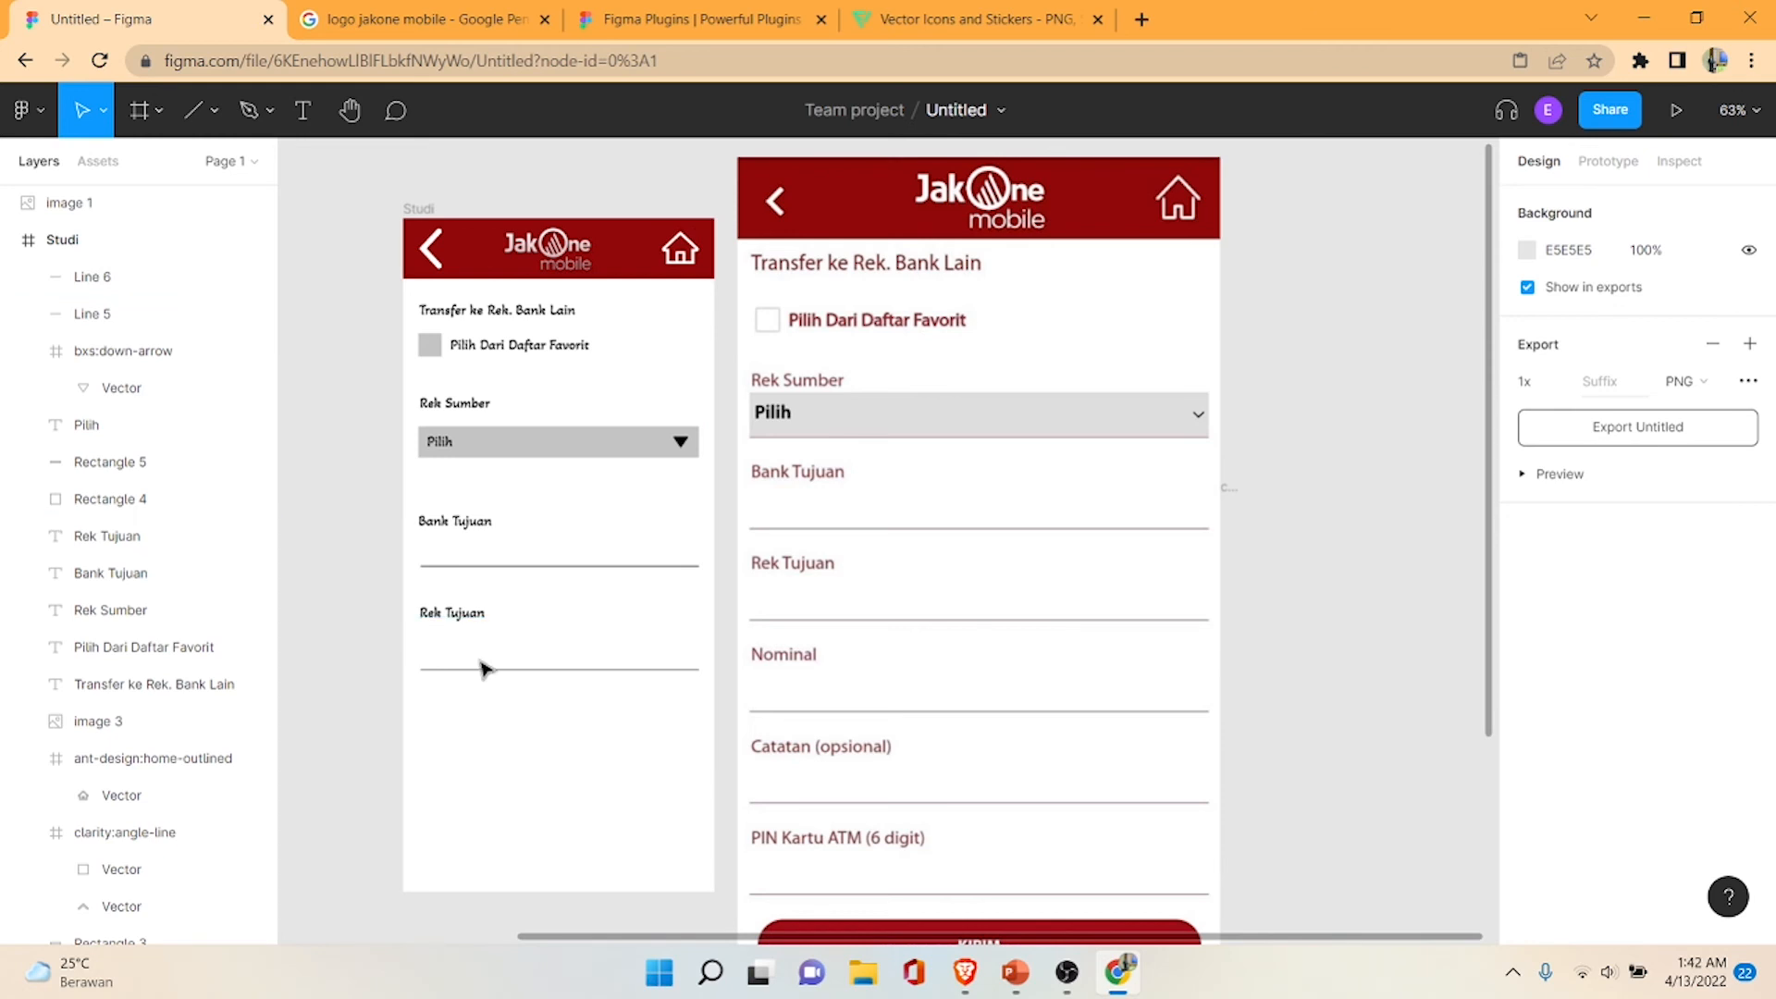
- Copy the "Rek Tujuan" text to about X 23, Y 672, change it to "Nominal", and paste a duplicate of it in place
left_click(464, 623)
key("ctrl+c")
key("ctrl+v")
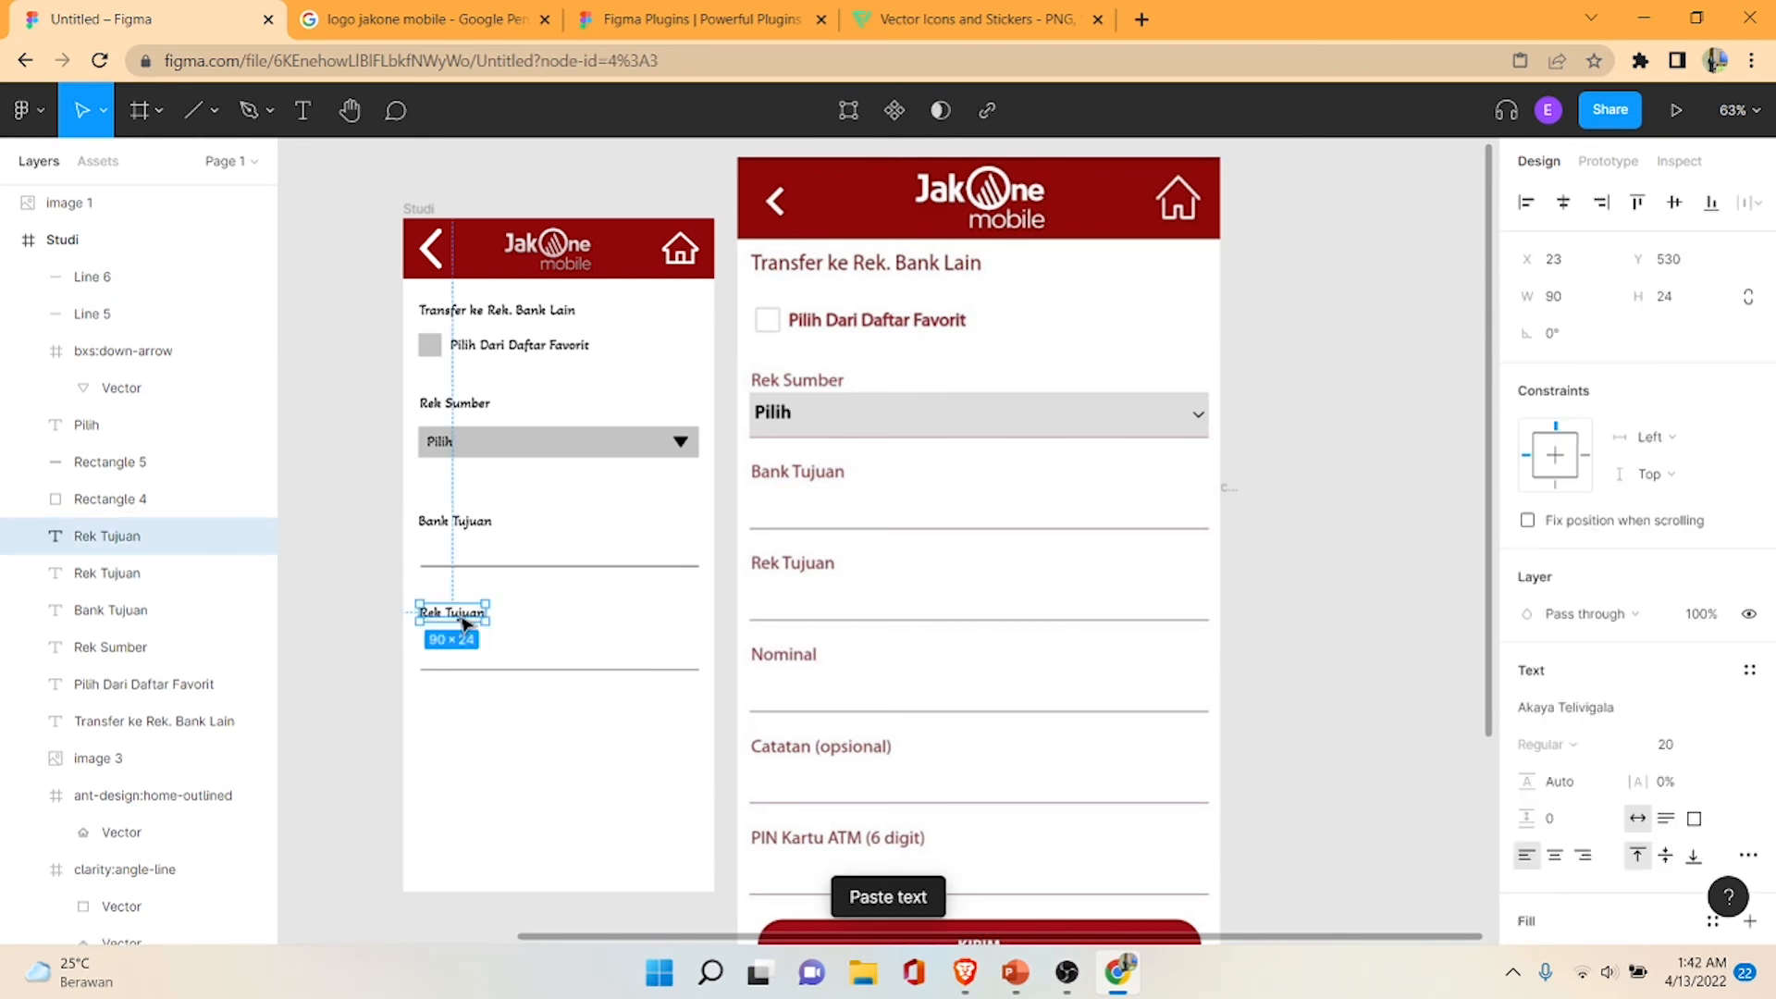
left_click_drag(463, 622, 465, 728)
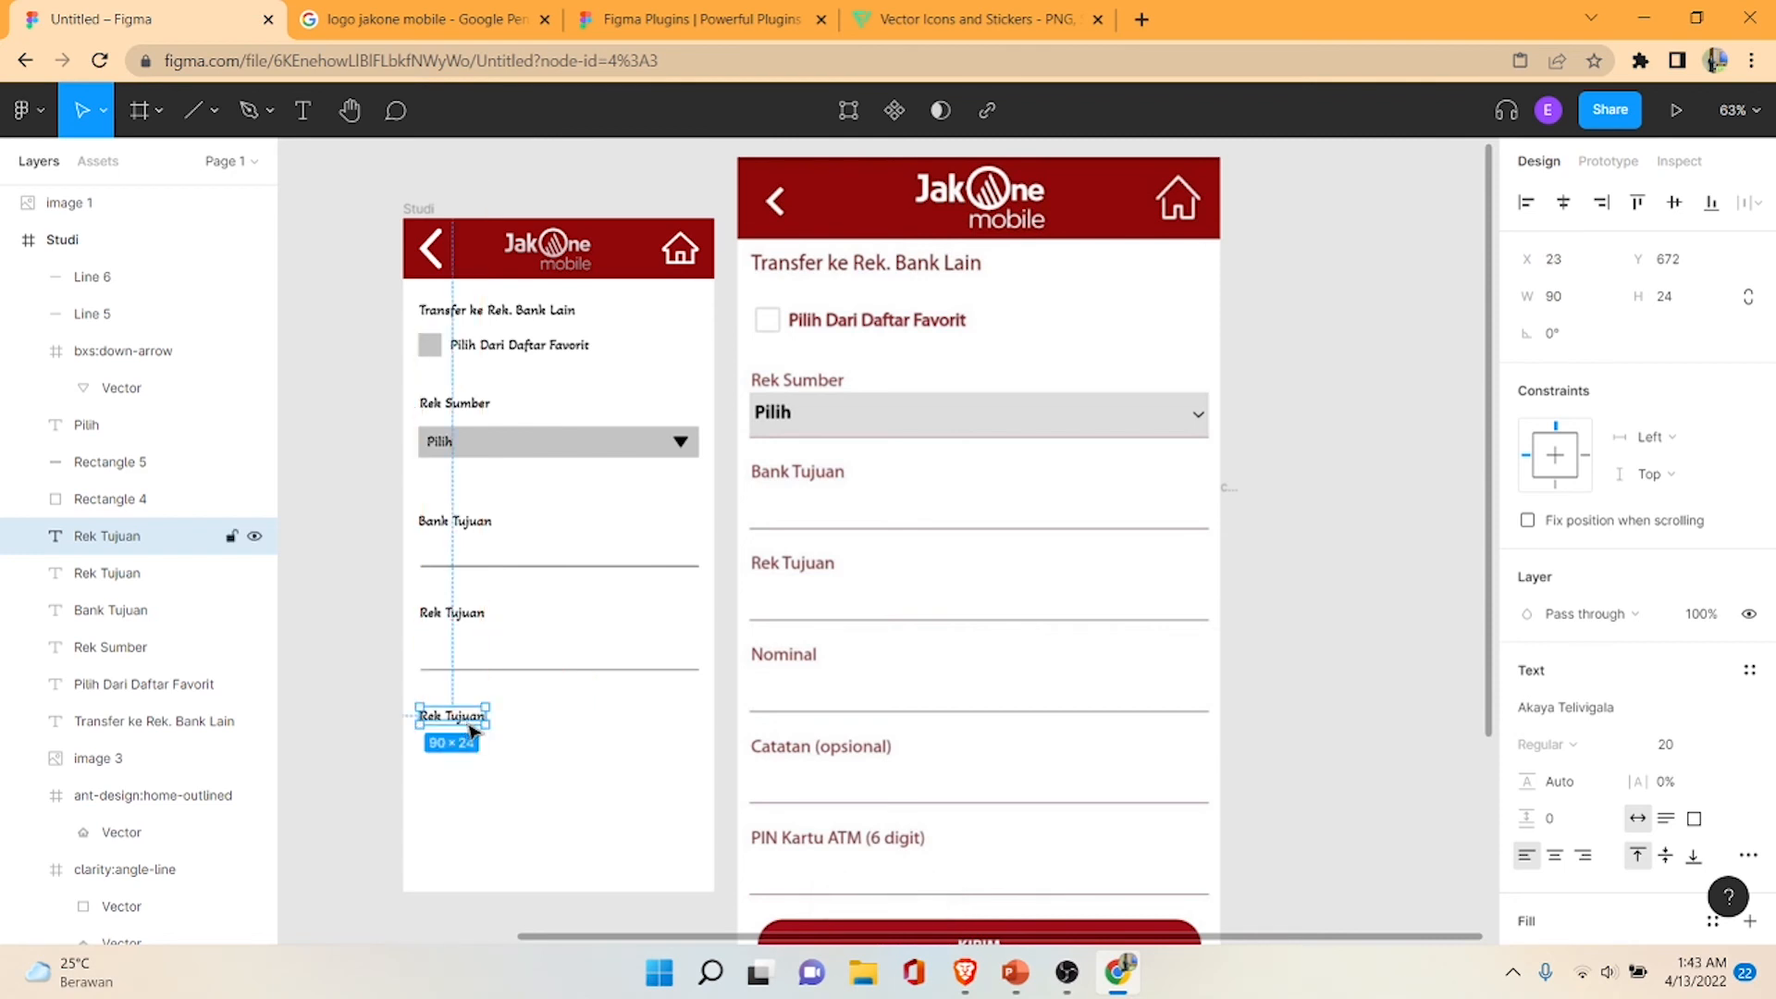
double_click(474, 725)
type("Nominal")
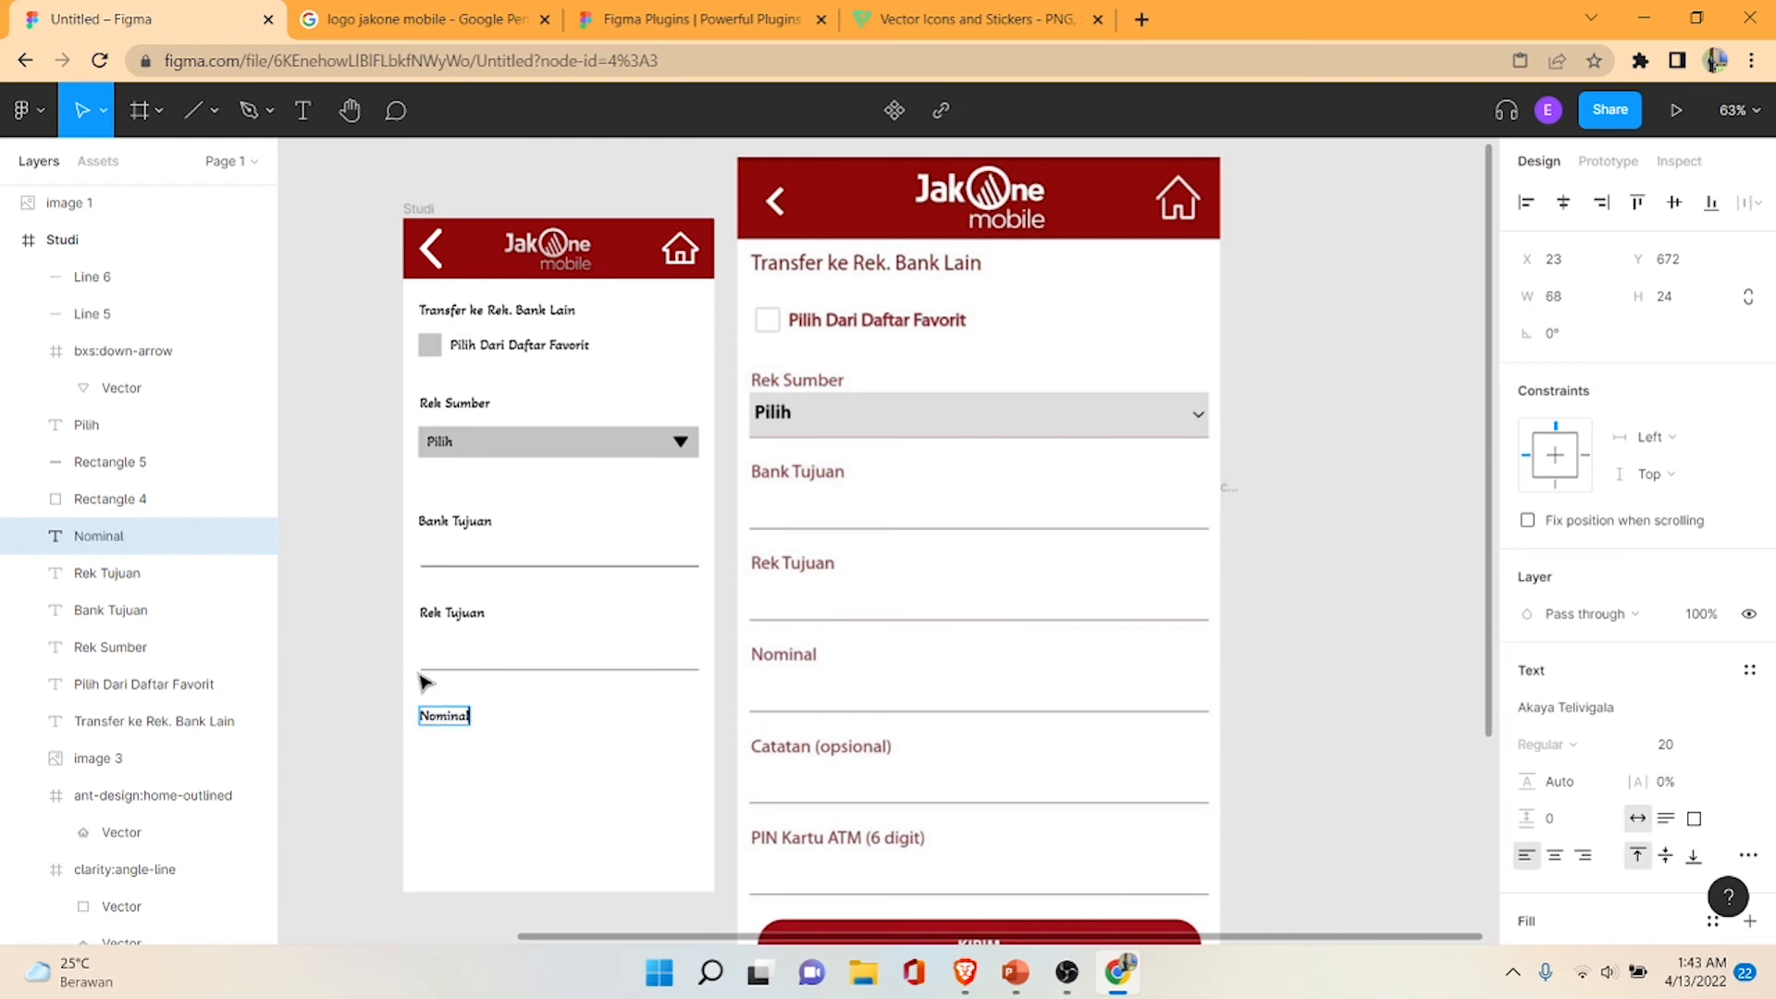
key("Escape")
key("ctrl+v")
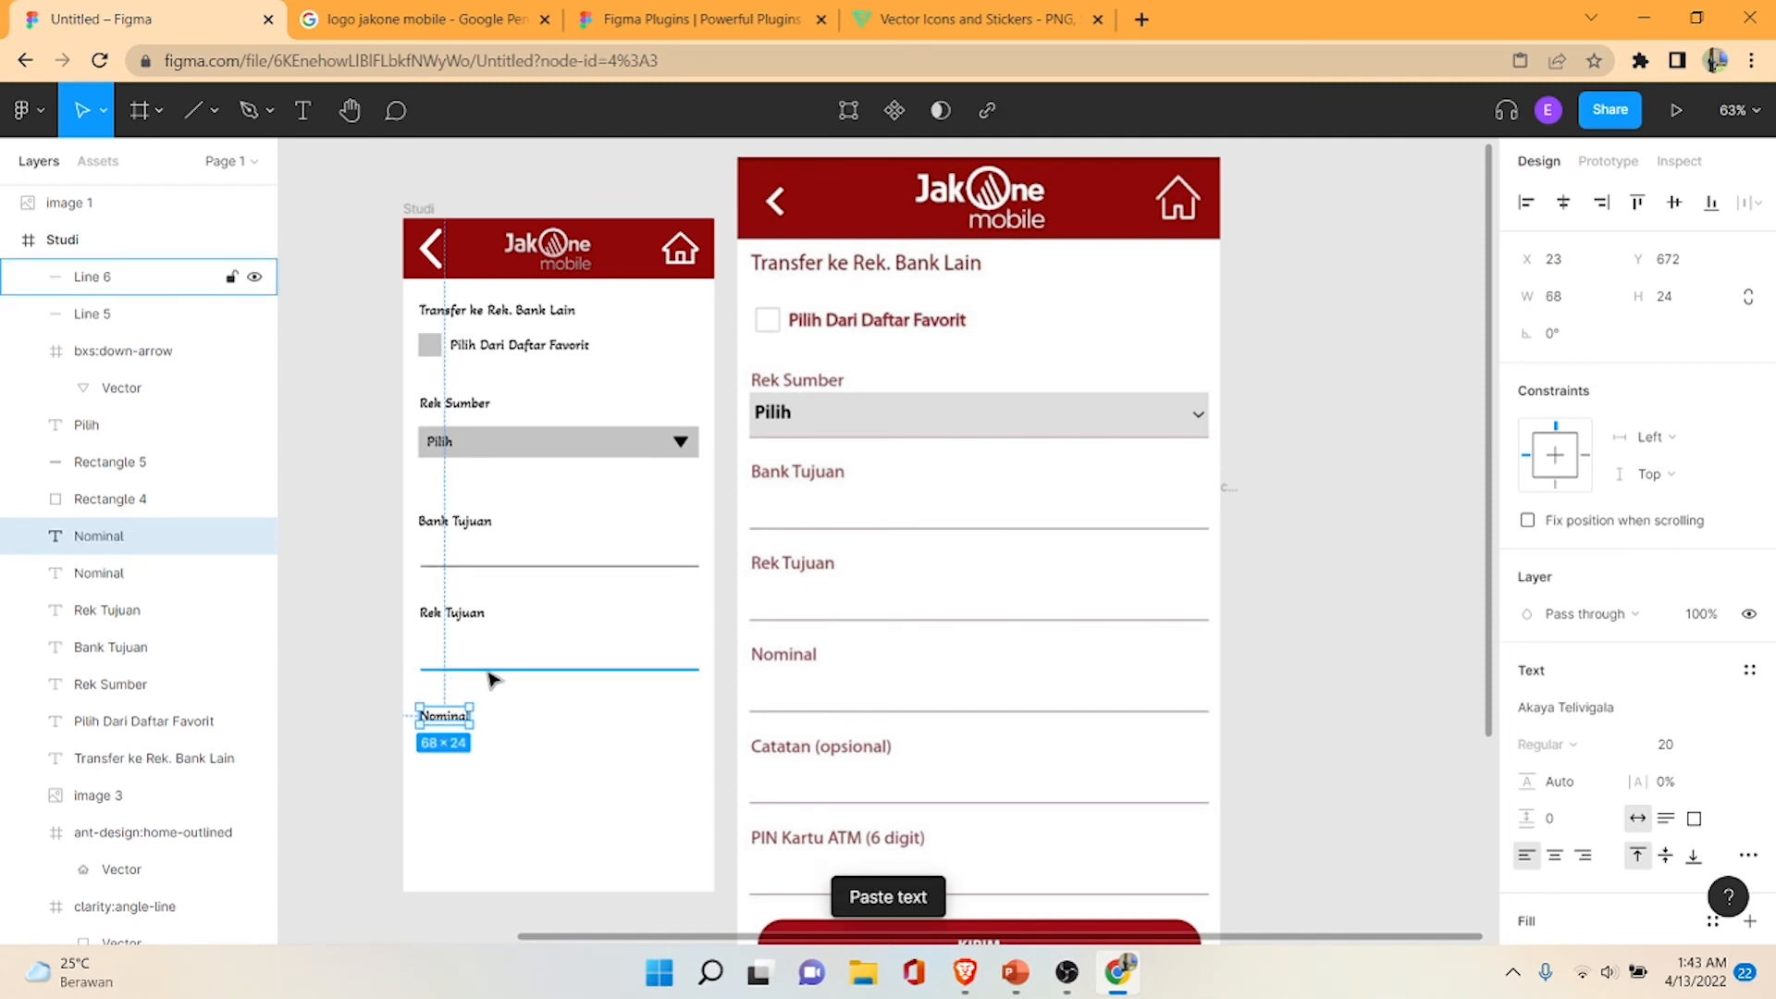
- Move the "Rek Tujuan" line below "Nominal" to about Y 755, and place a copy of it back under "Rek Tujuan" at about Y 623
left_click_drag(490, 679, 492, 773)
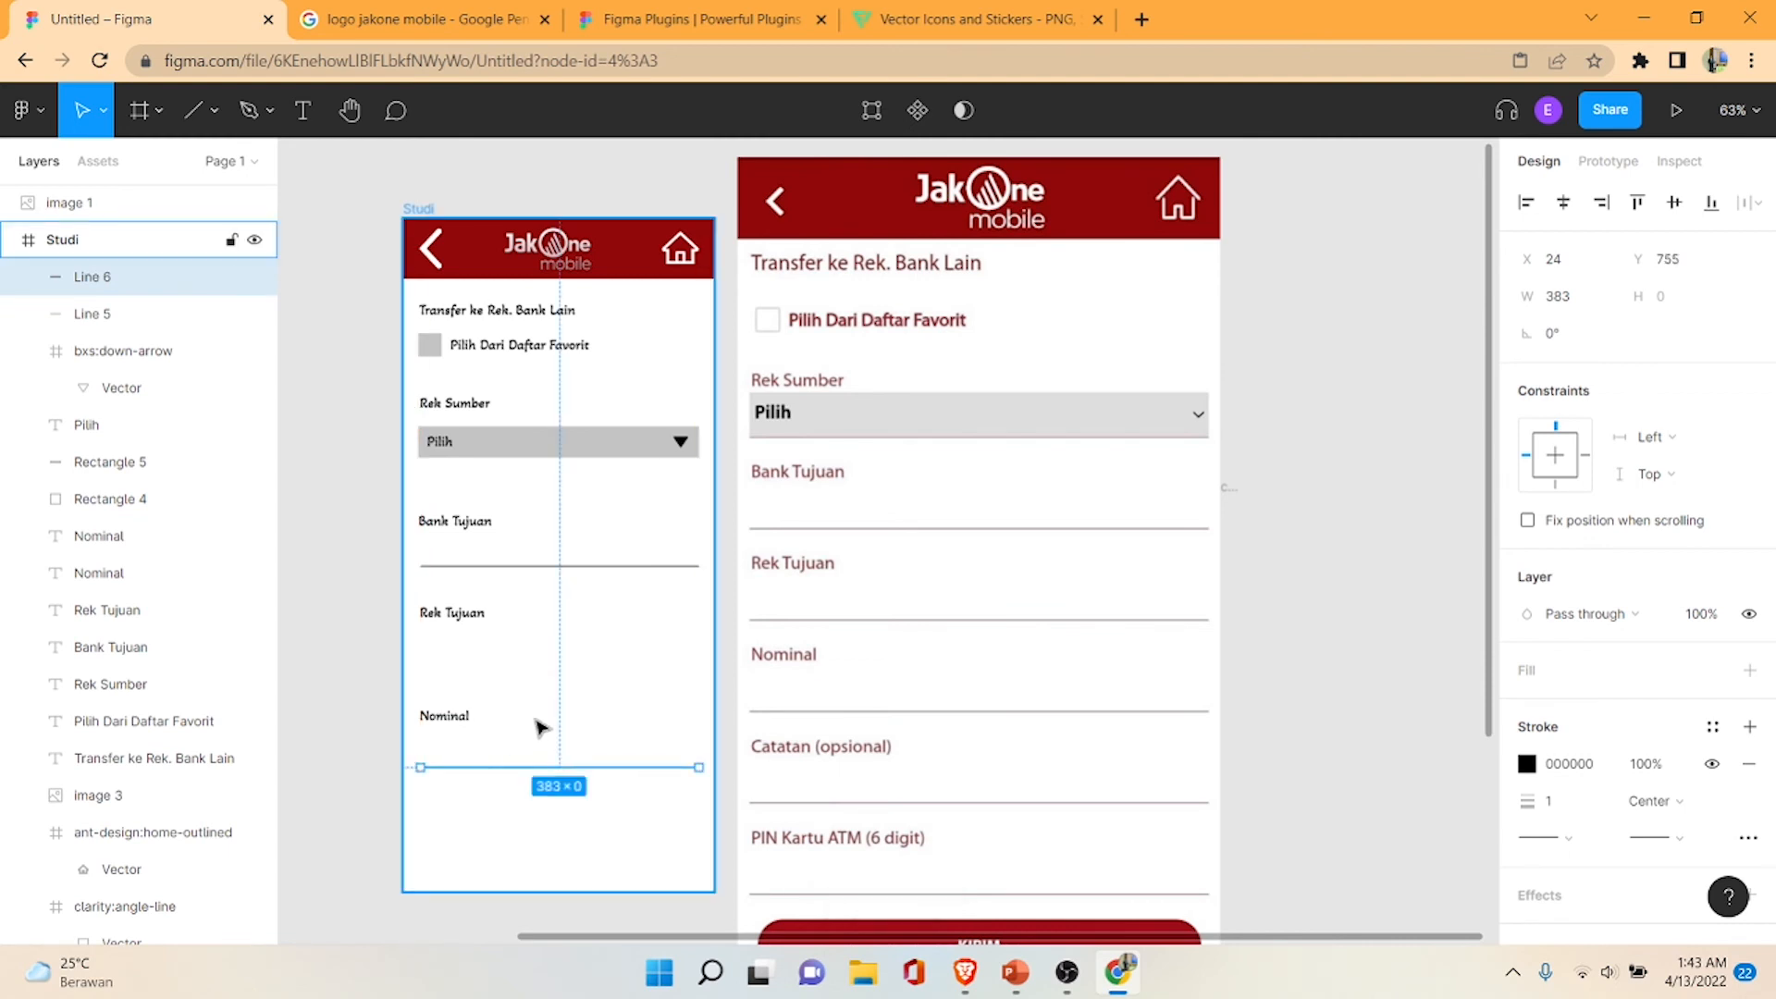
key("ctrl+v")
key("ctrl+z")
key("ctrl+v")
left_click_drag(532, 770, 533, 679)
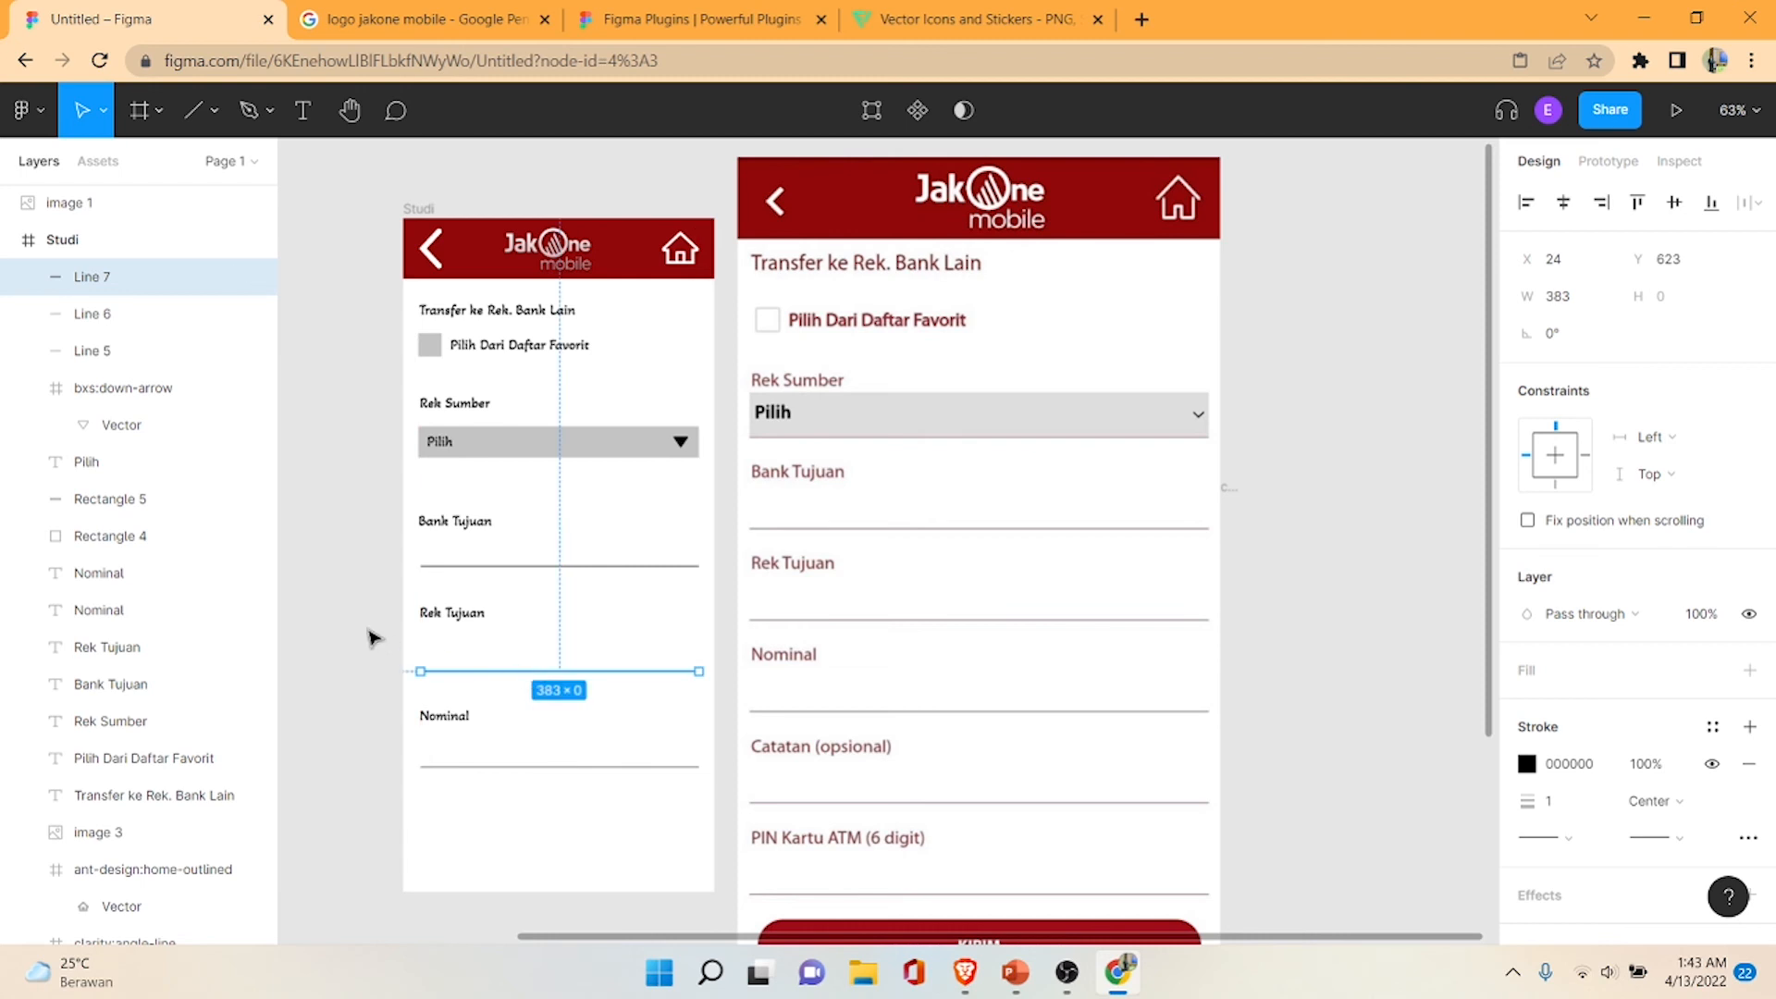
left_click(356, 629)
- Select the "Bank Tujuan", "Rek Tujuan" and "Nominal" texts with their three lines and nudge them up together, closer to the grey bar
scroll(734, 634, "down", 1)
scroll(734, 635, "down", 3)
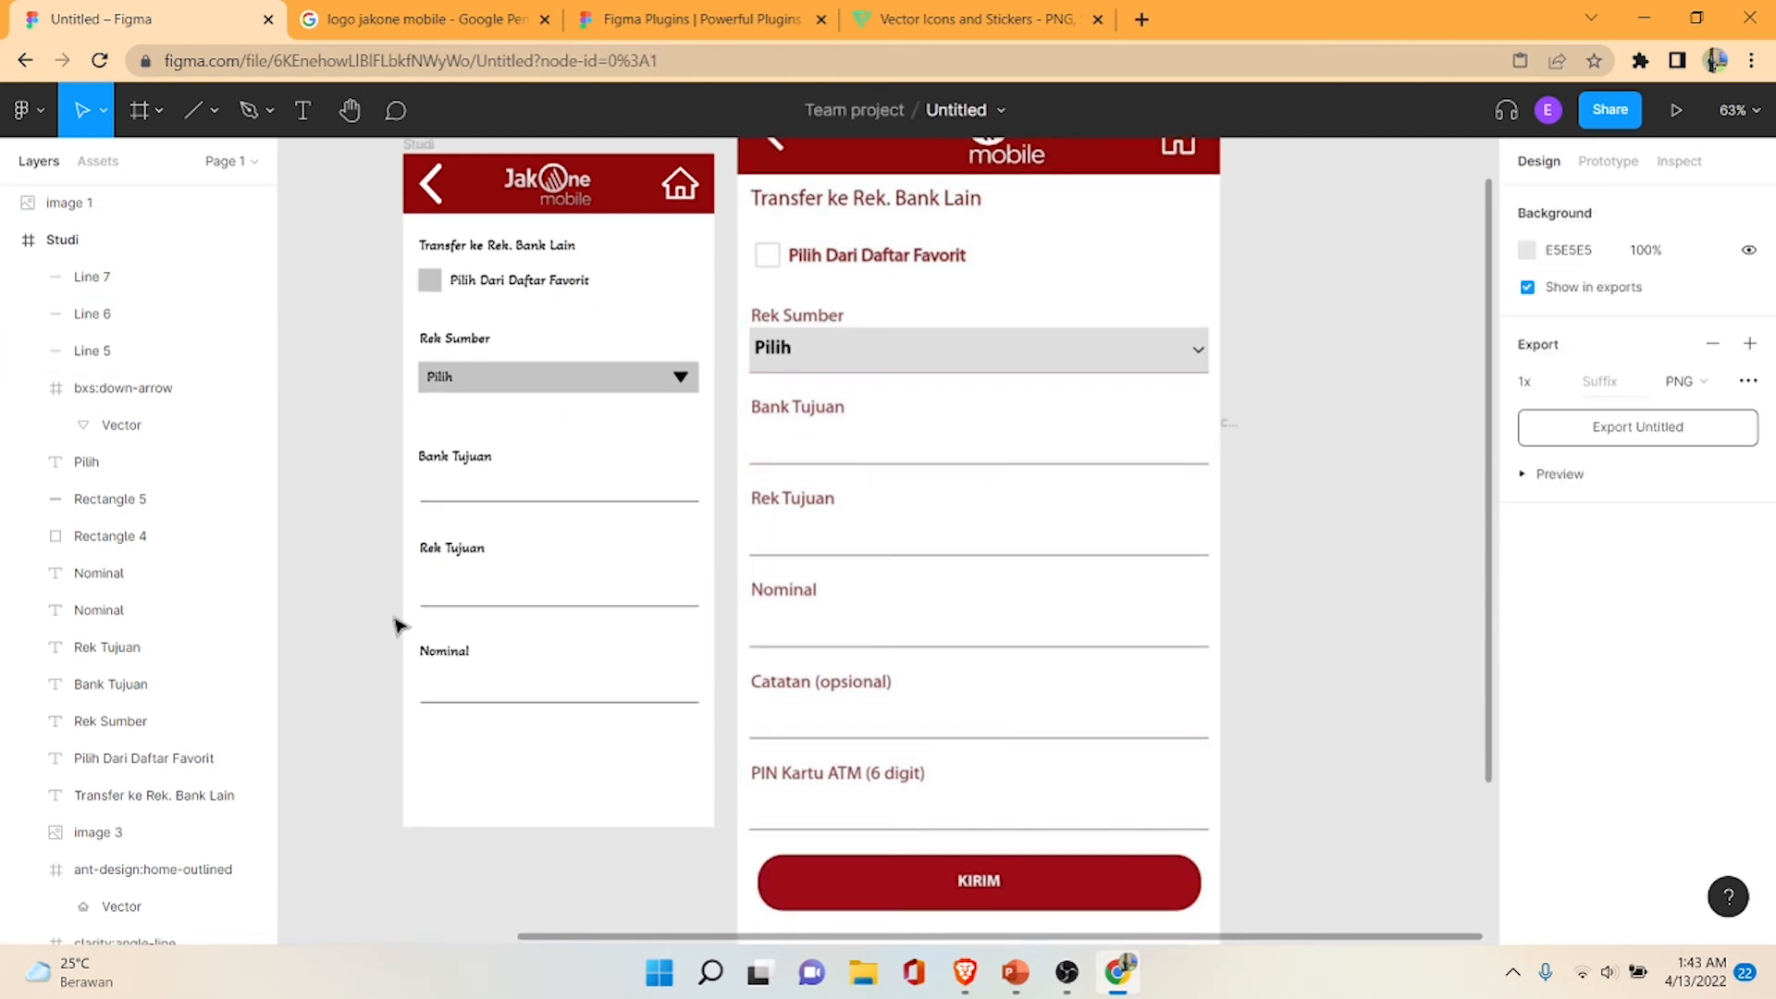
left_click_drag(358, 720, 729, 449)
key("Up")
key("Up")
key("Up")
key("Up")
key("Up")
key("Up")
key("Up")
key("Up")
key("Up")
key("Up")
key("Up")
key("Up")
key("Up")
key("Up")
key("Up")
key("Up")
key("Up")
key("Up")
key("Up")
key("Up")
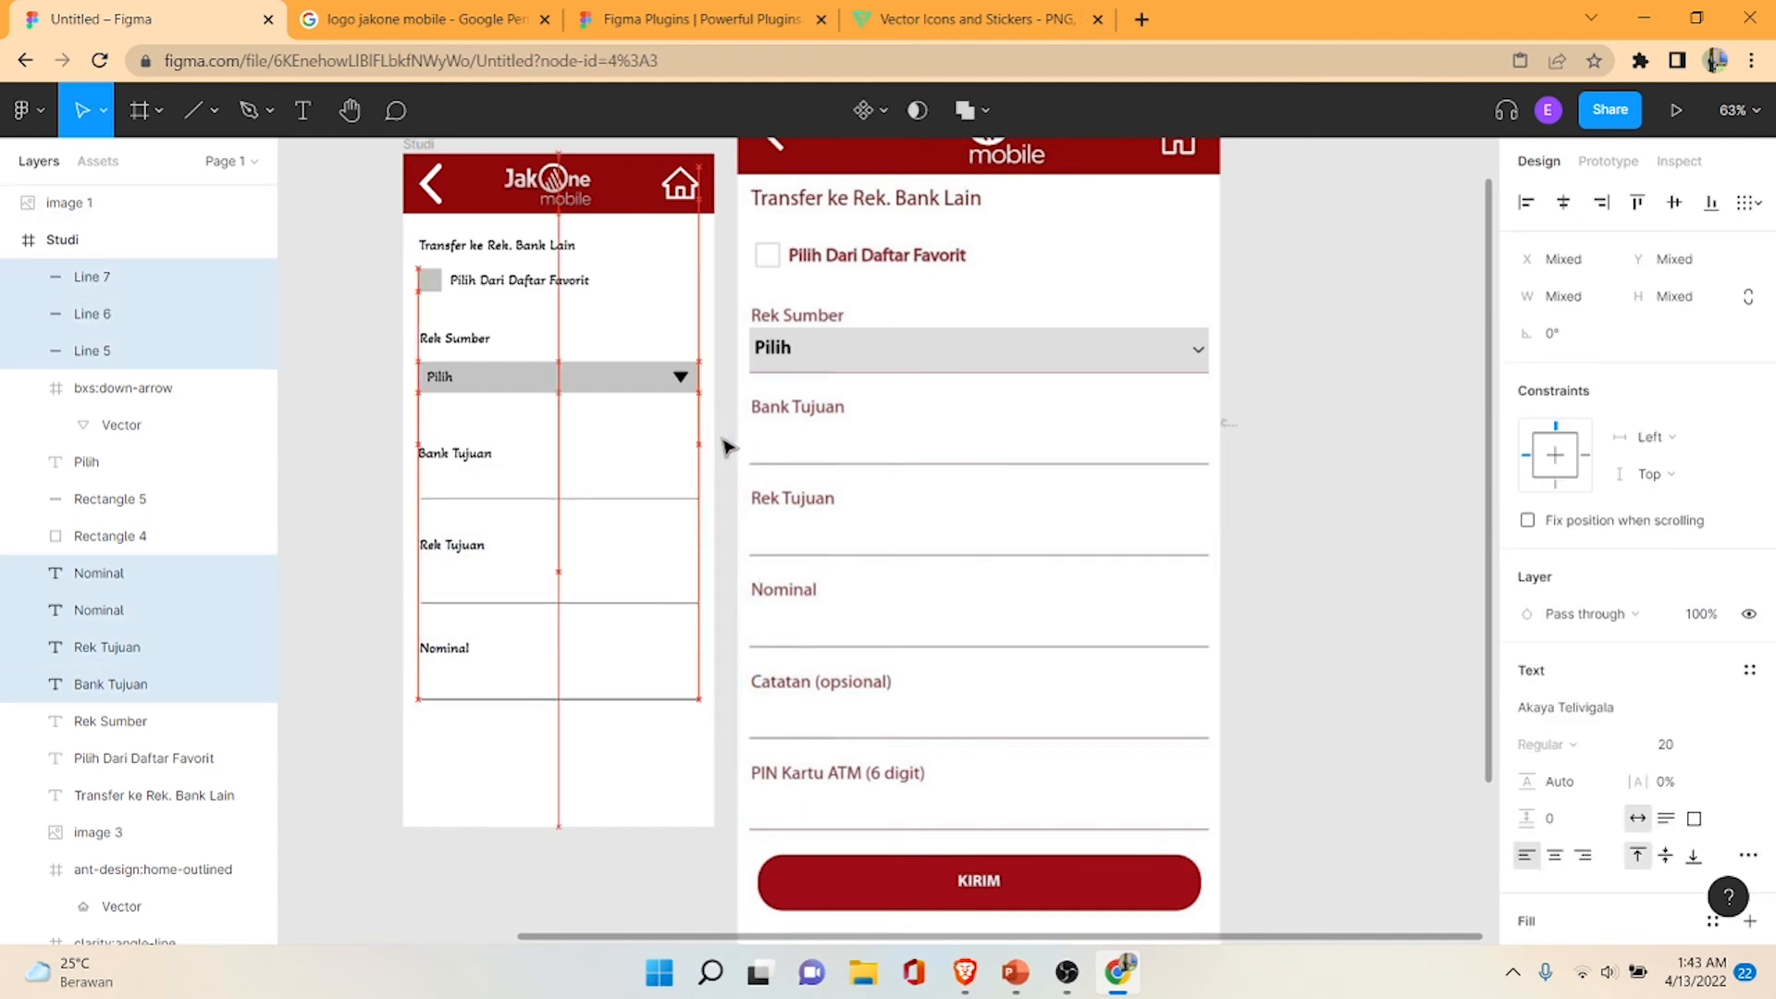
key("Up")
key("Up")
key("Up")
key("Up")
key("Up")
key("Up")
key("Up")
key("Up")
key("Up")
key("Up")
key("Up")
key("Up")
key("Up")
key("Up")
key("Up")
key("Up")
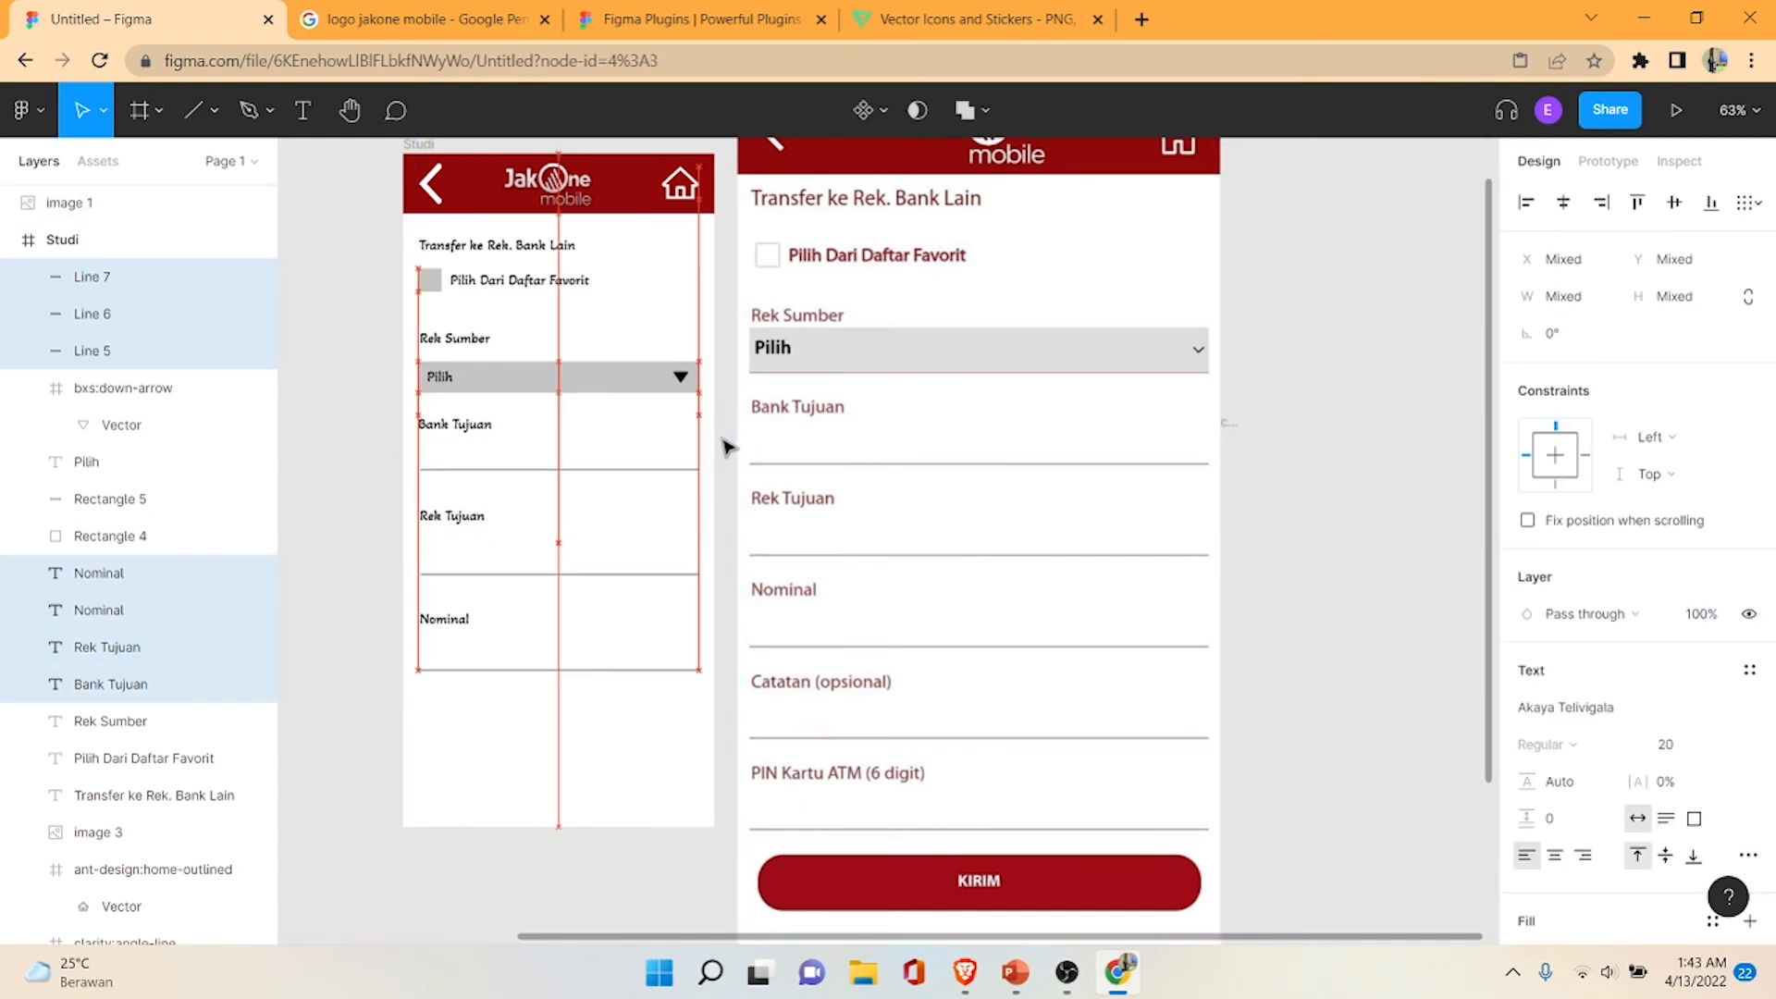
- Copy the "Nominal" text, place the copy at about X 21, Y 757, and change it to "Catatan (opsional)"
key("Up")
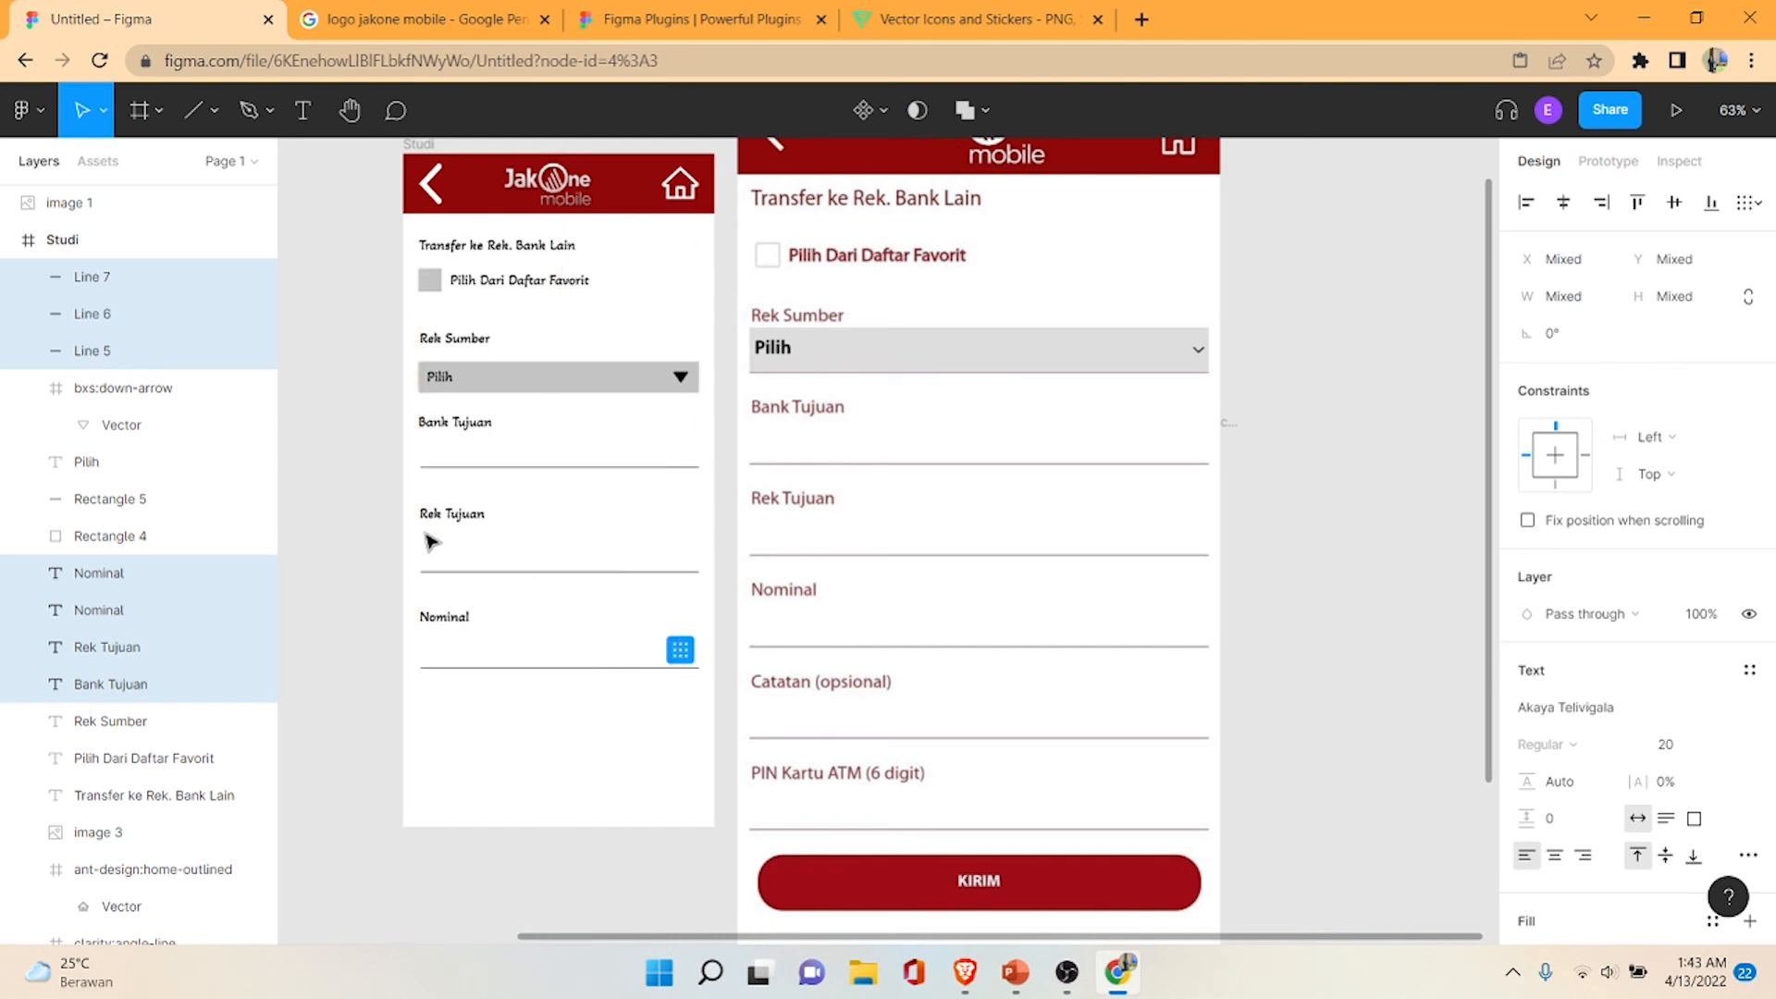
left_click(353, 551)
left_click(472, 632)
key("ctrl+c")
key("ctrl+v")
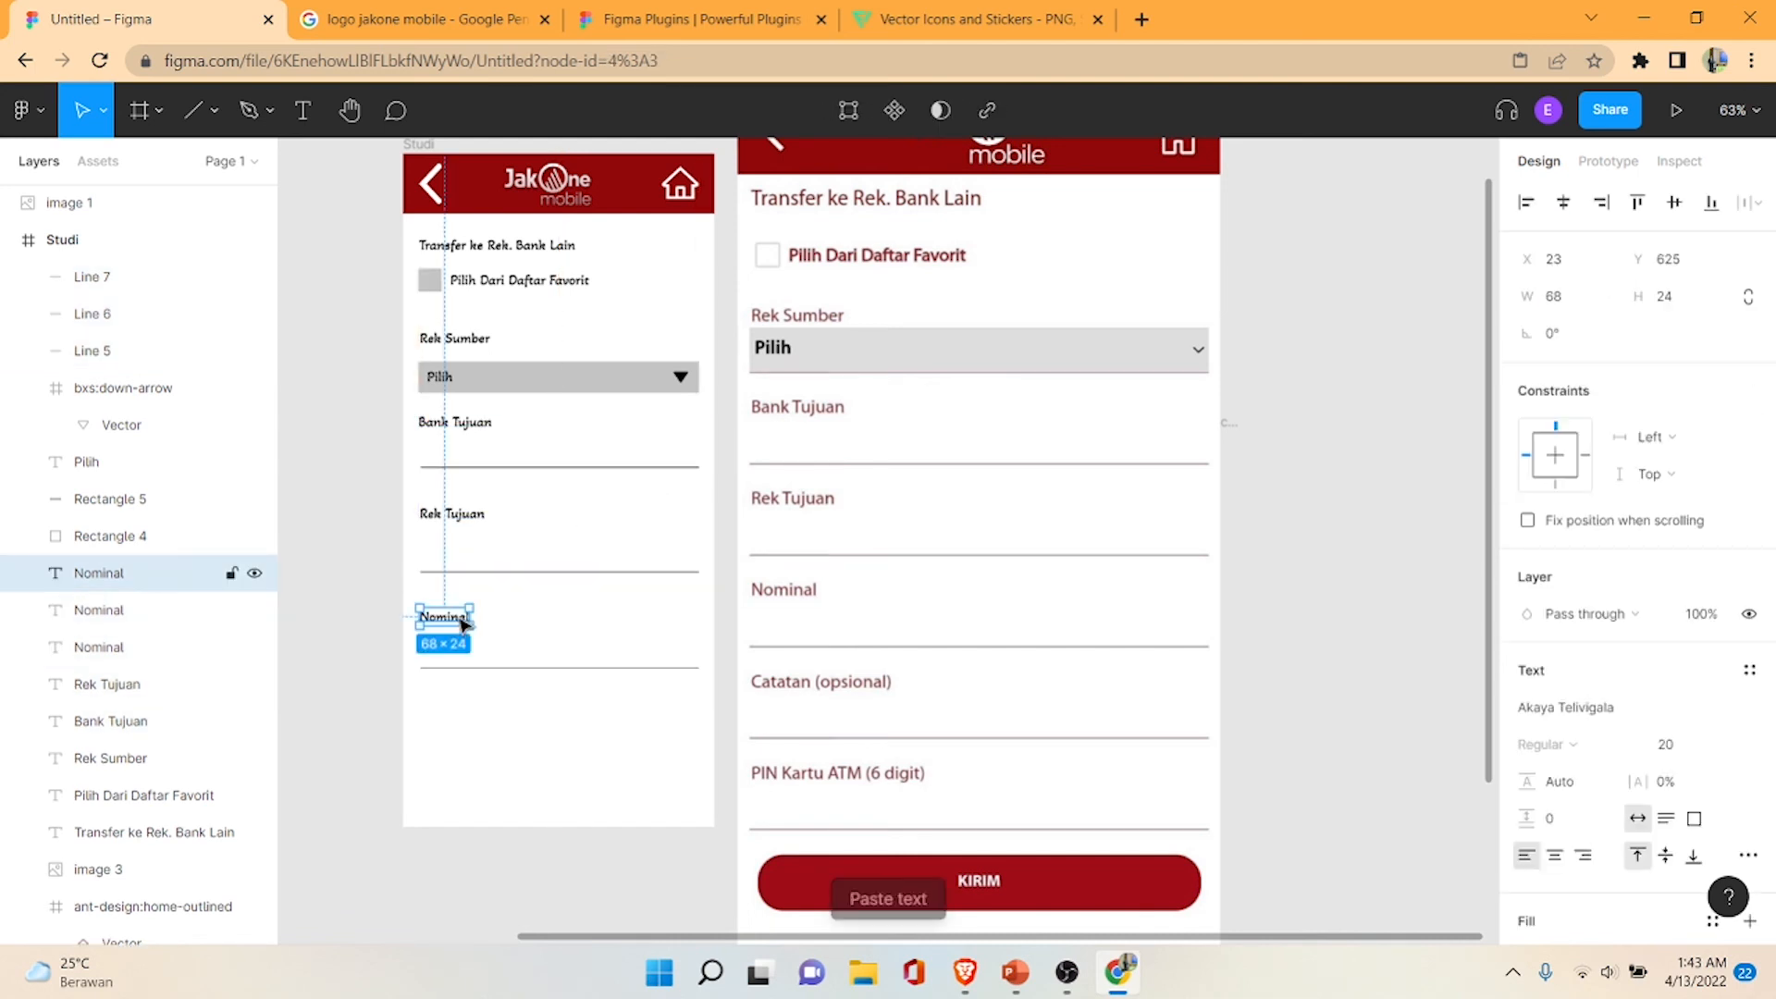
left_click_drag(472, 631, 451, 722)
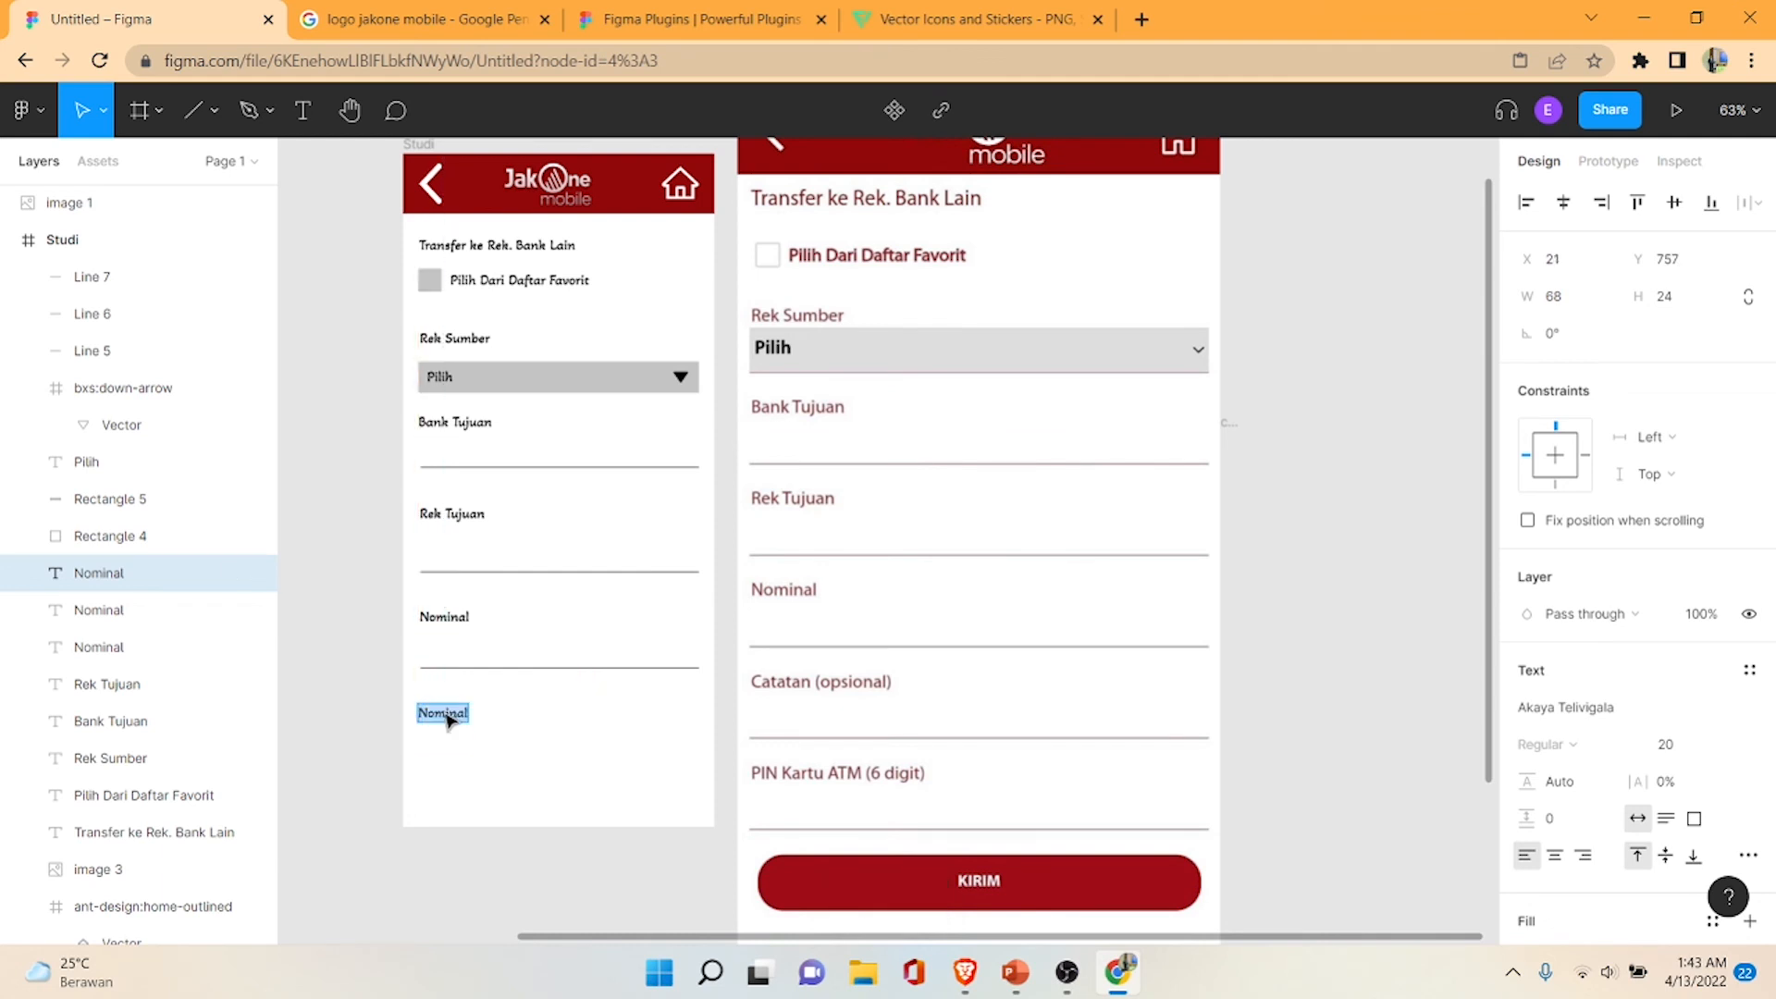
type("c")
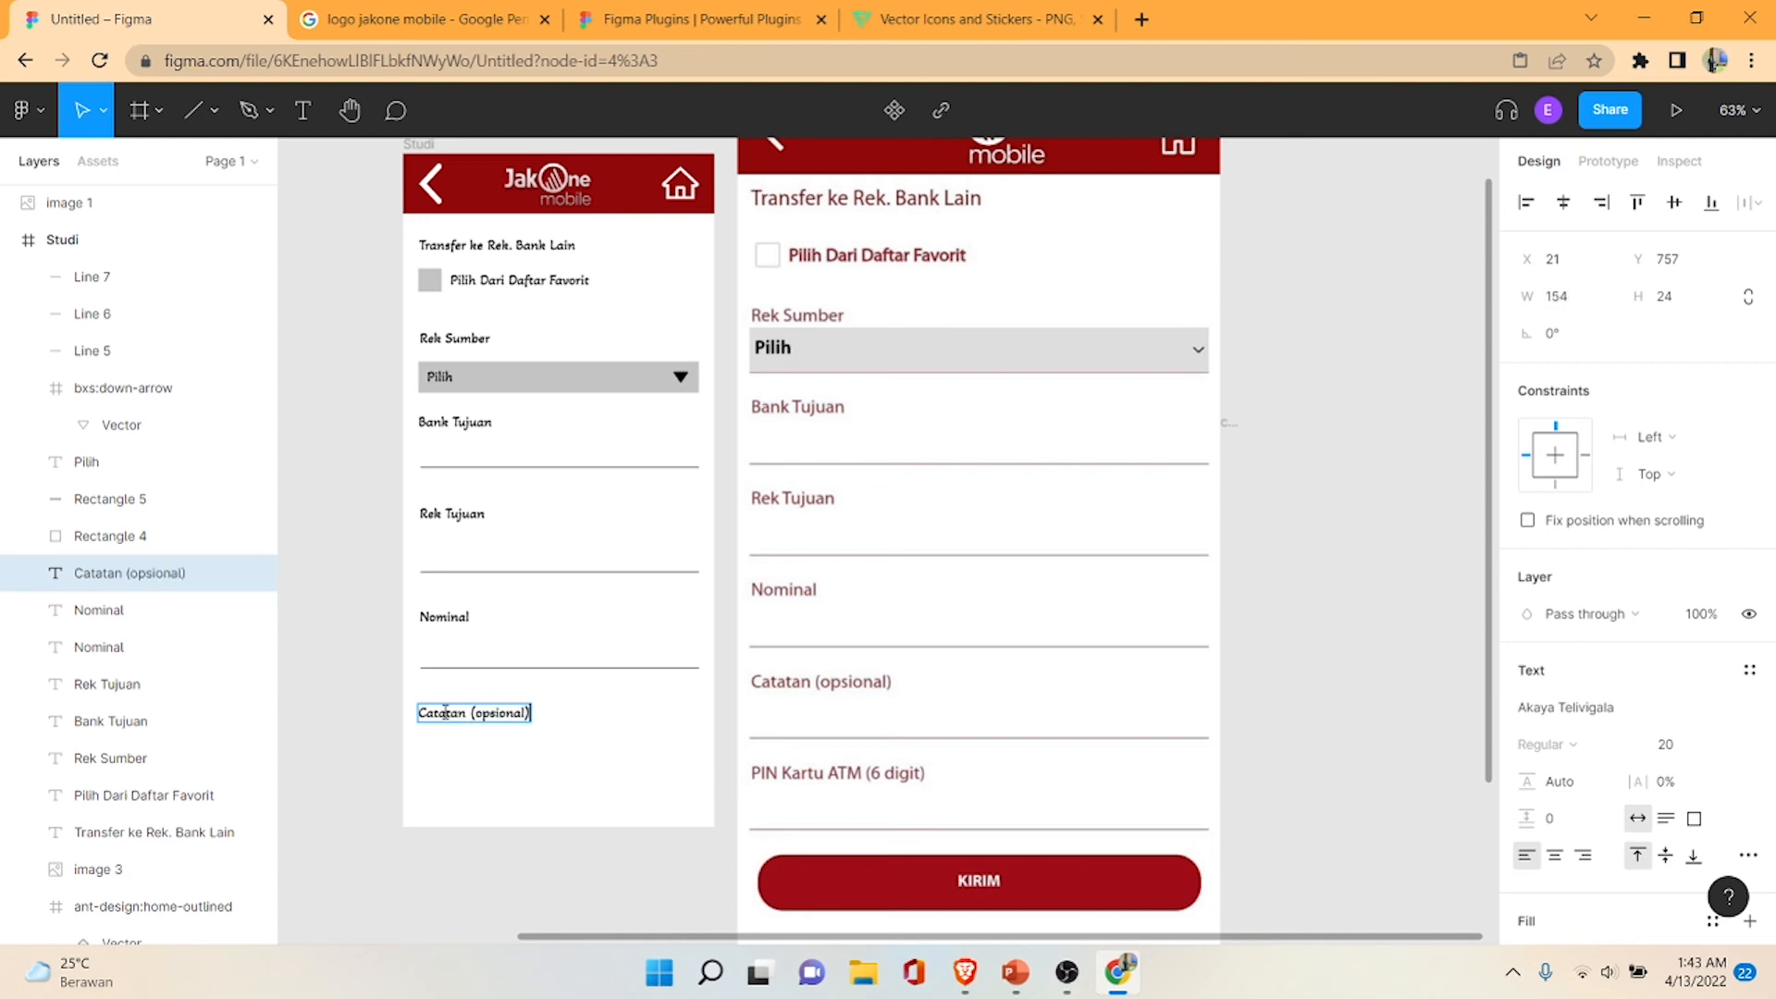
key("Escape")
- Move "Catatan (opsional)" slightly up and place a copy of the "Nominal" line beneath it at about Y 818
left_click_drag(467, 719, 487, 758)
left_click(375, 692)
left_click(487, 676)
key("ctrl+c")
key("ctrl+v")
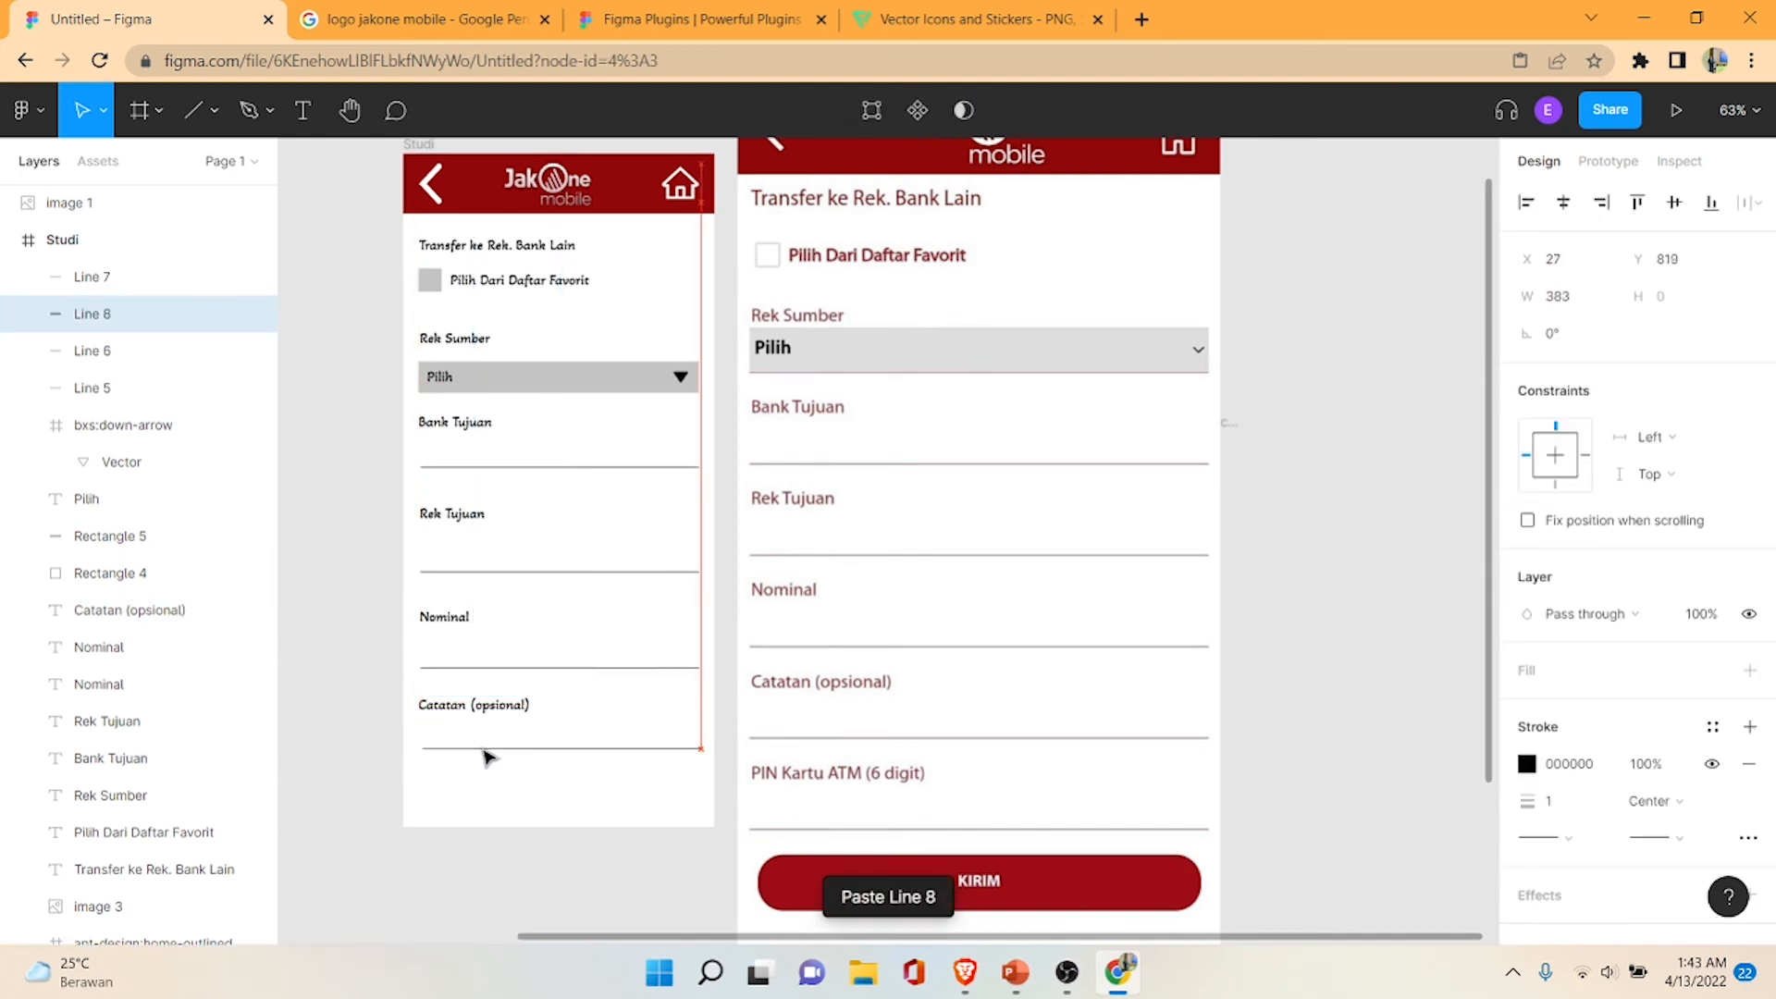
left_click(357, 705)
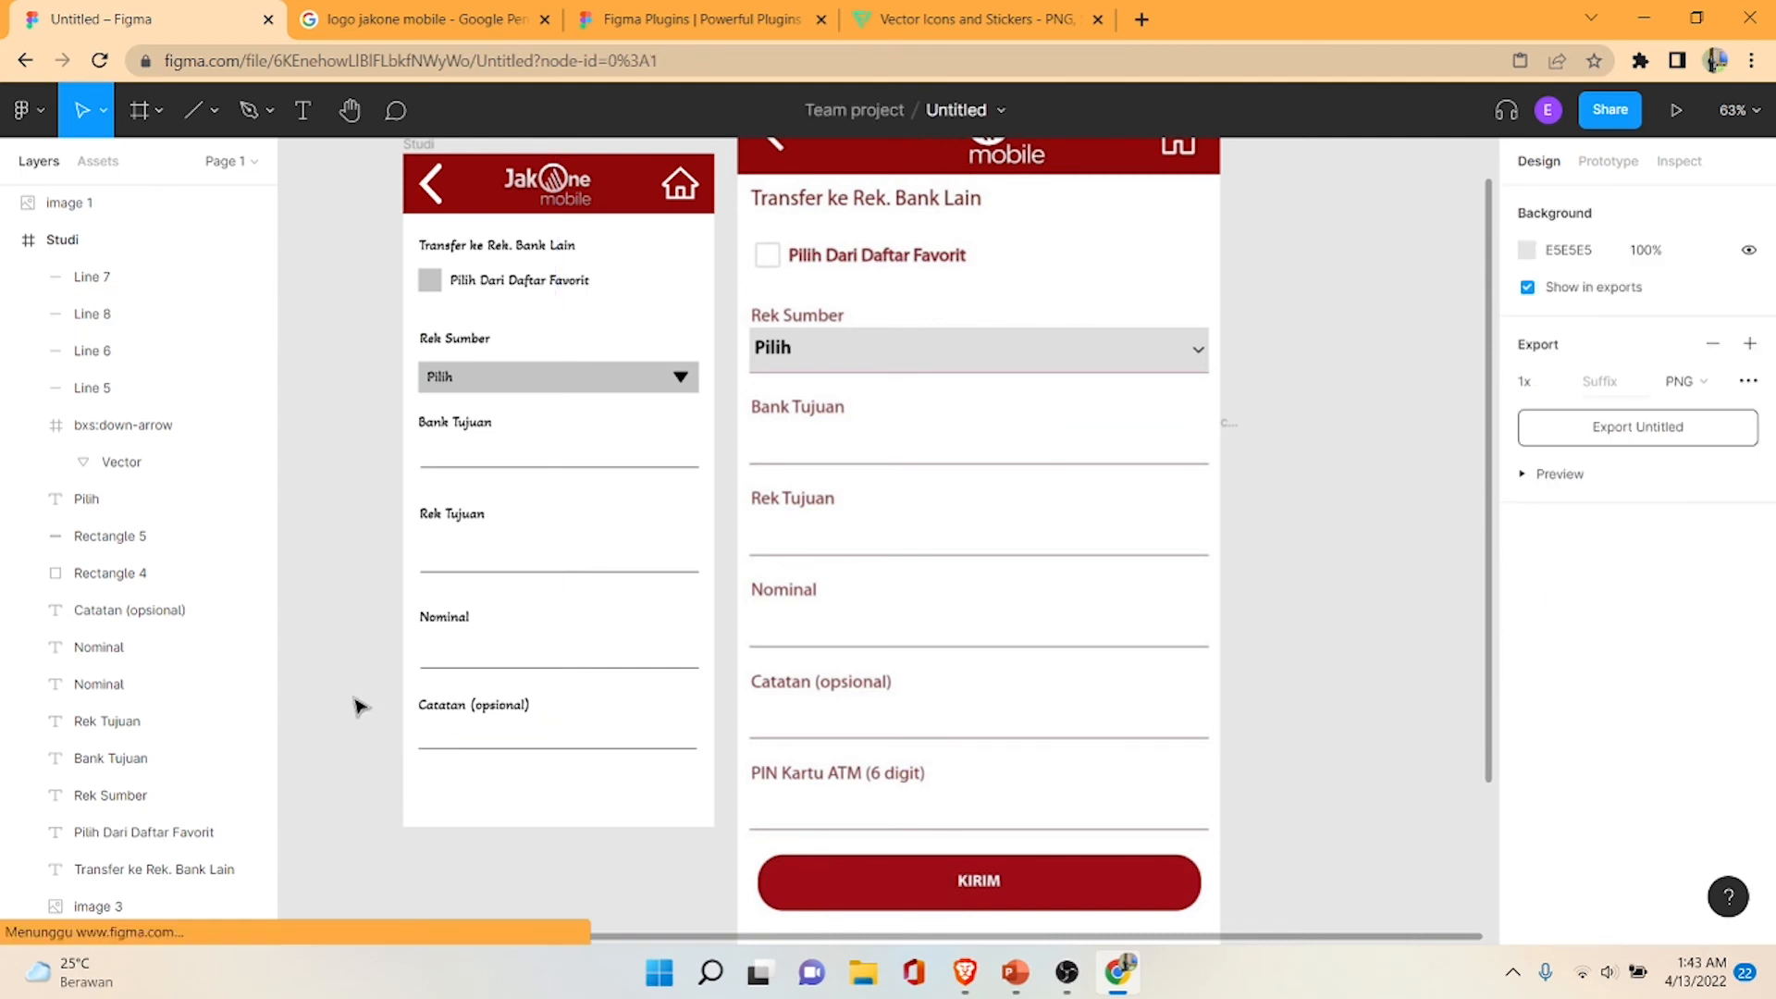
- Nudge the line under "Rek Tujuan" up, closer to its label
left_click(487, 570)
key("Up")
key("Up")
key("Up")
key("Up")
key("Up")
key("Up")
key("Up")
key("Up")
key("Up")
key("Up")
key("Up")
key("Up")
key("Up")
key("Up")
key("Up")
key("Up")
key("Up")
key("Up")
key("Up")
key("Up")
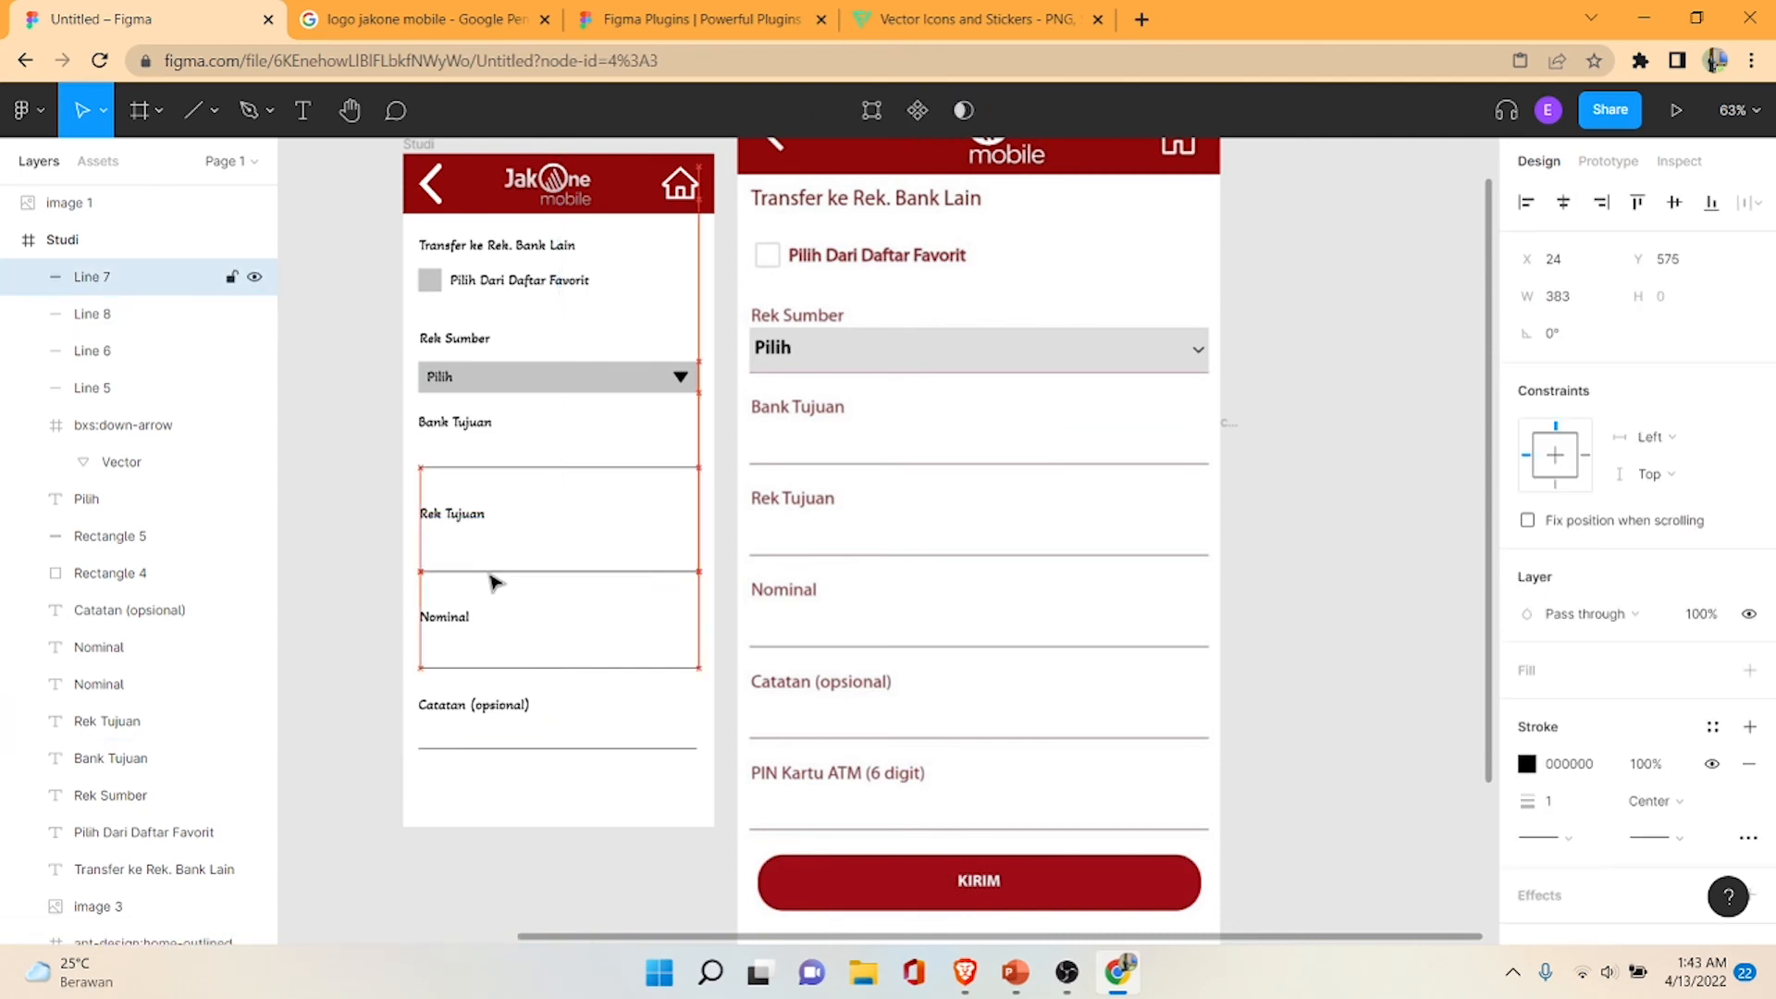
- Delete the duplicate "Nominal" text and move the remaining one up, closer to the line under "Rek Tujuan"
left_click(460, 618)
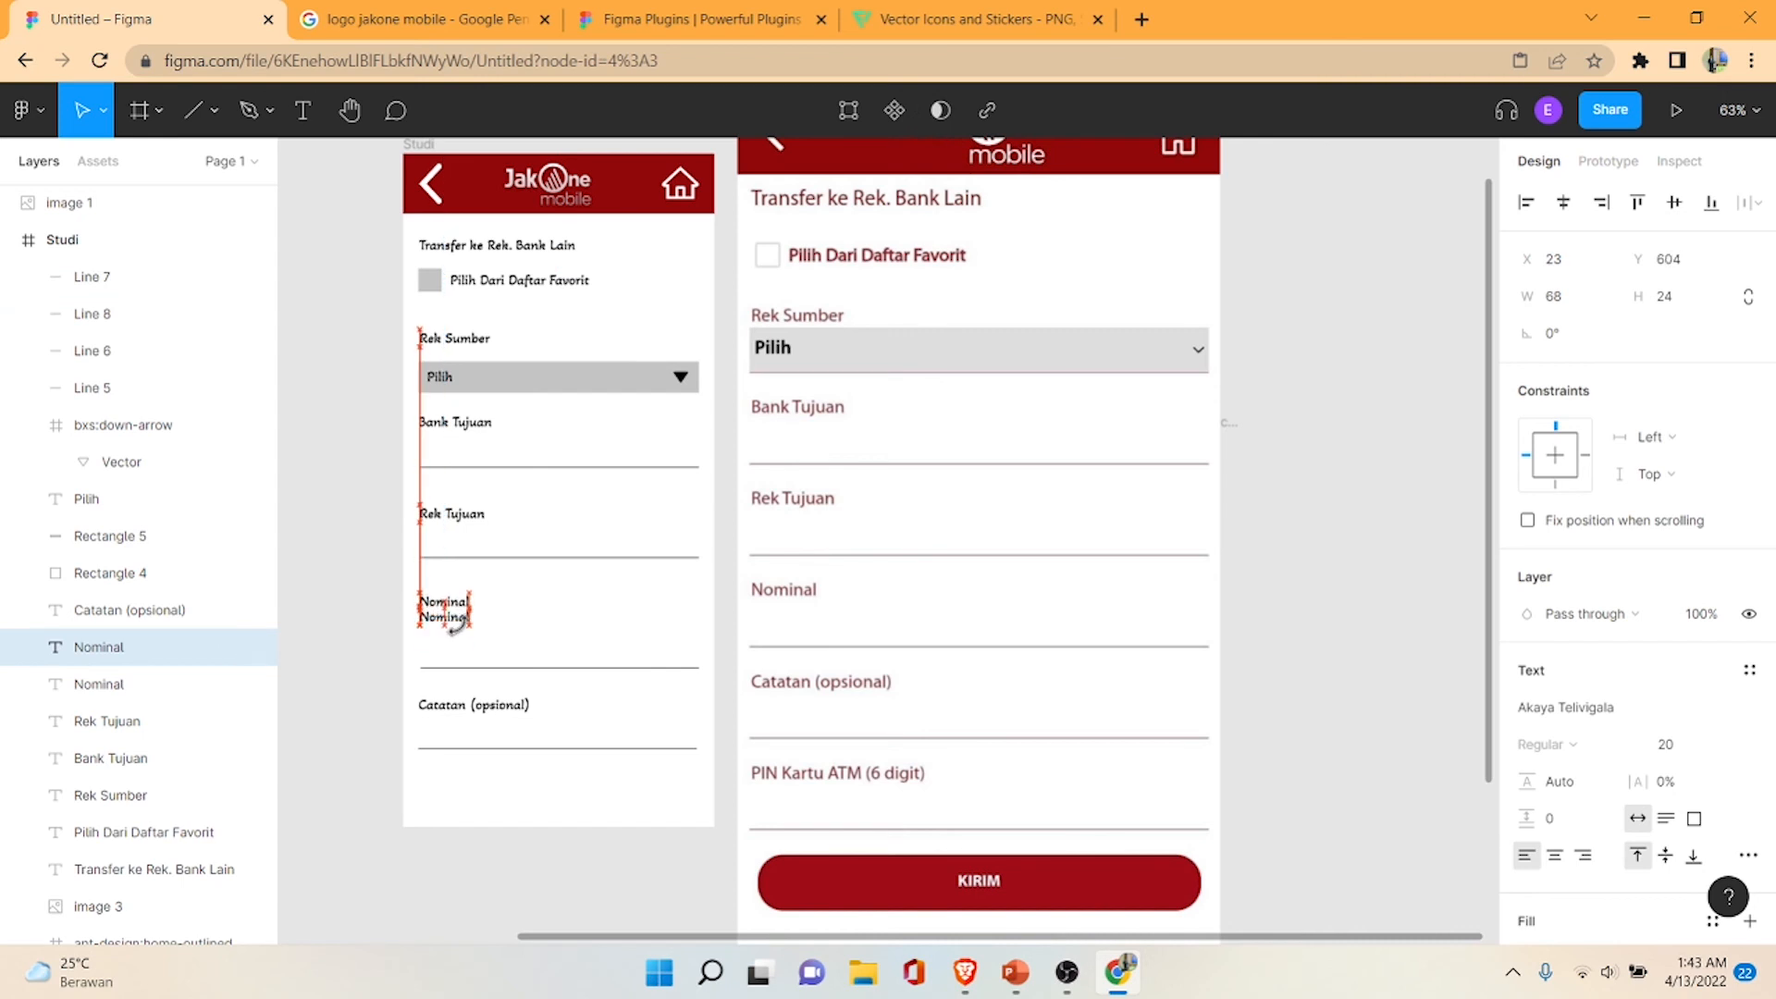
key("Up")
key("Up")
key("Up")
key("Up")
key("Up")
key("Up")
key("Up")
key("Up")
key("Up")
key("Up")
key("Up")
key("Up")
key("Up")
key("Up")
key("Up")
key("Up")
key("Up")
key("Up")
key("Up")
key("Up")
key("Delete")
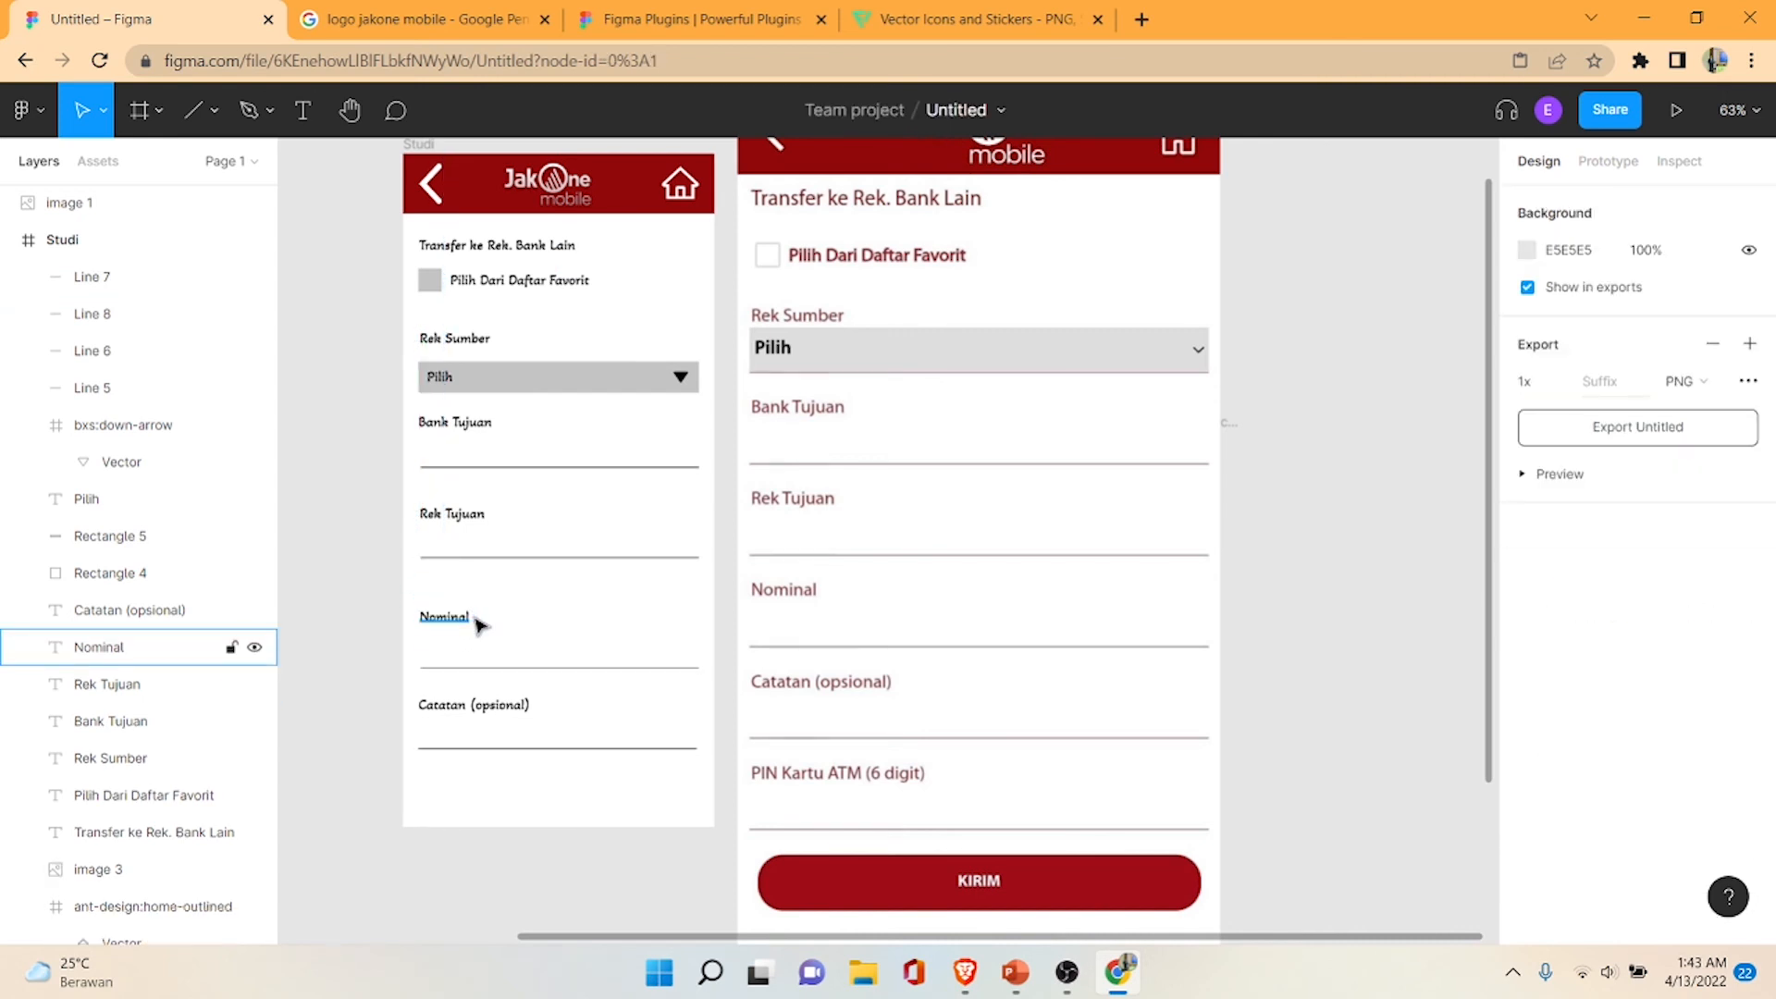
left_click(459, 626)
left_click_drag(460, 625, 458, 610)
- Nudge the line under "Nominal" up to about Y 674
left_click(497, 668)
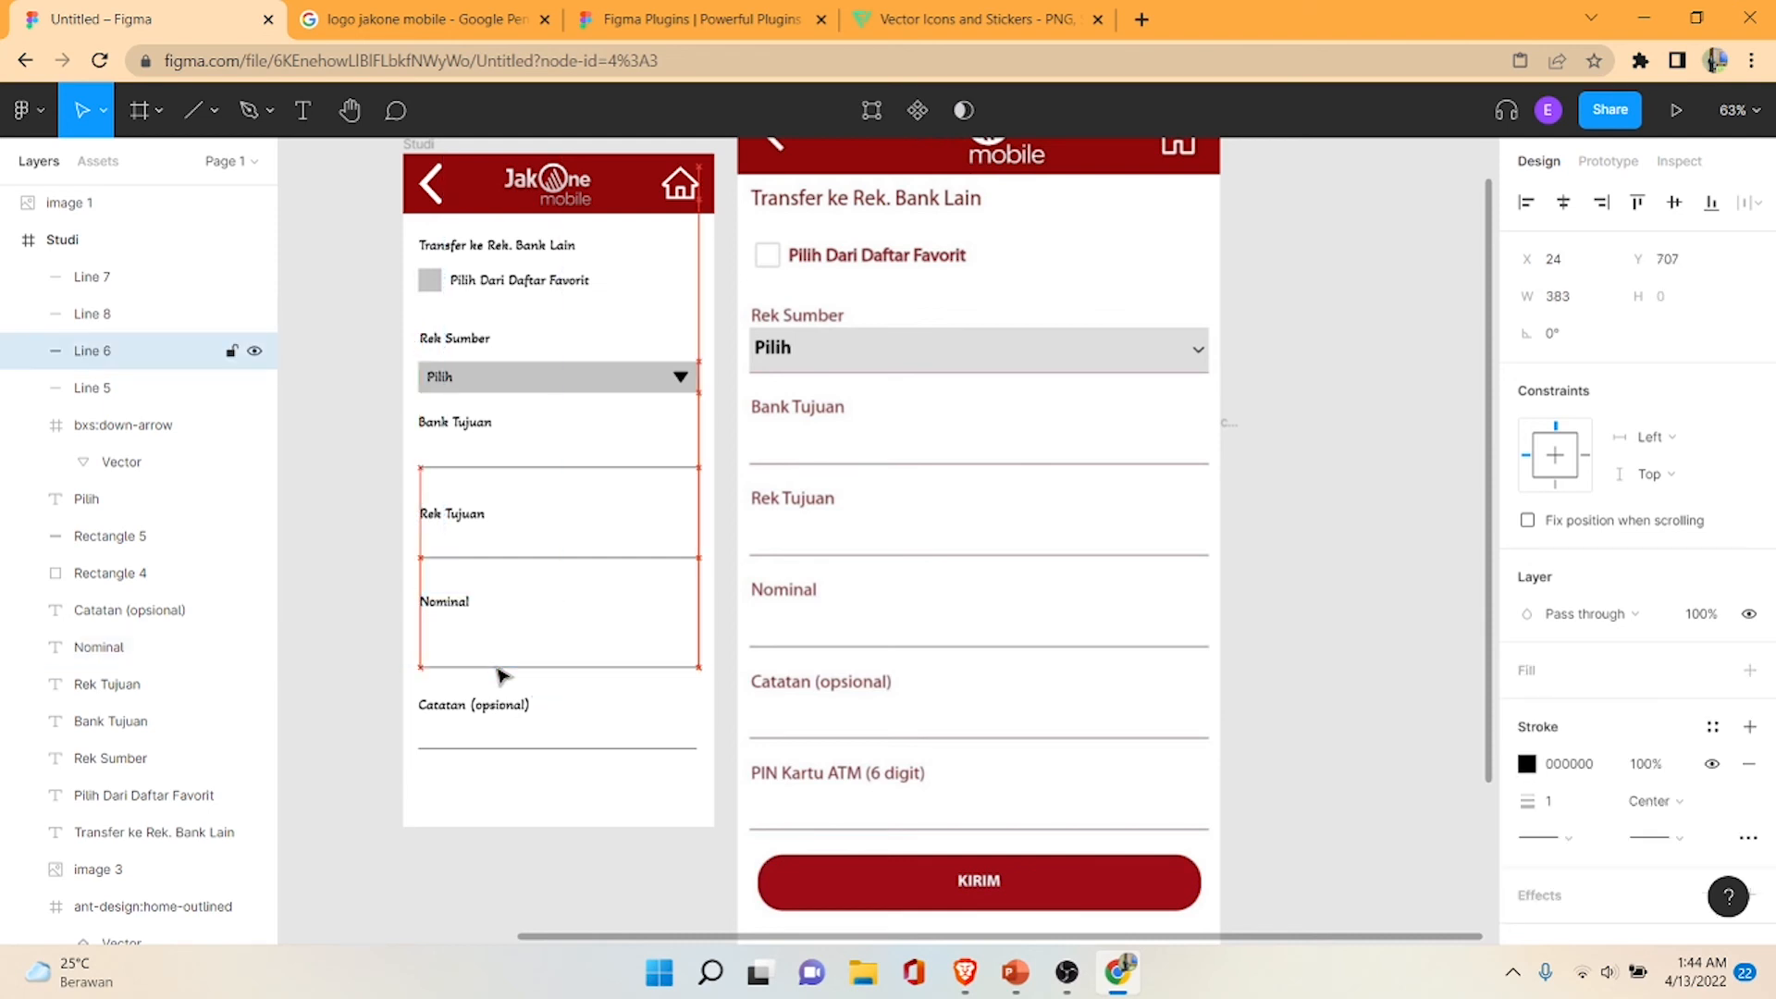
key("Up")
key("Up")
key("Up")
key("Up")
key("Up")
key("Up")
key("Up")
key("Up")
key("Up")
key("Up")
key("Up")
key("Up")
key("Up")
key("Up")
key("Up")
key("Up")
key("Up")
key("Up")
key("Up")
key("Up")
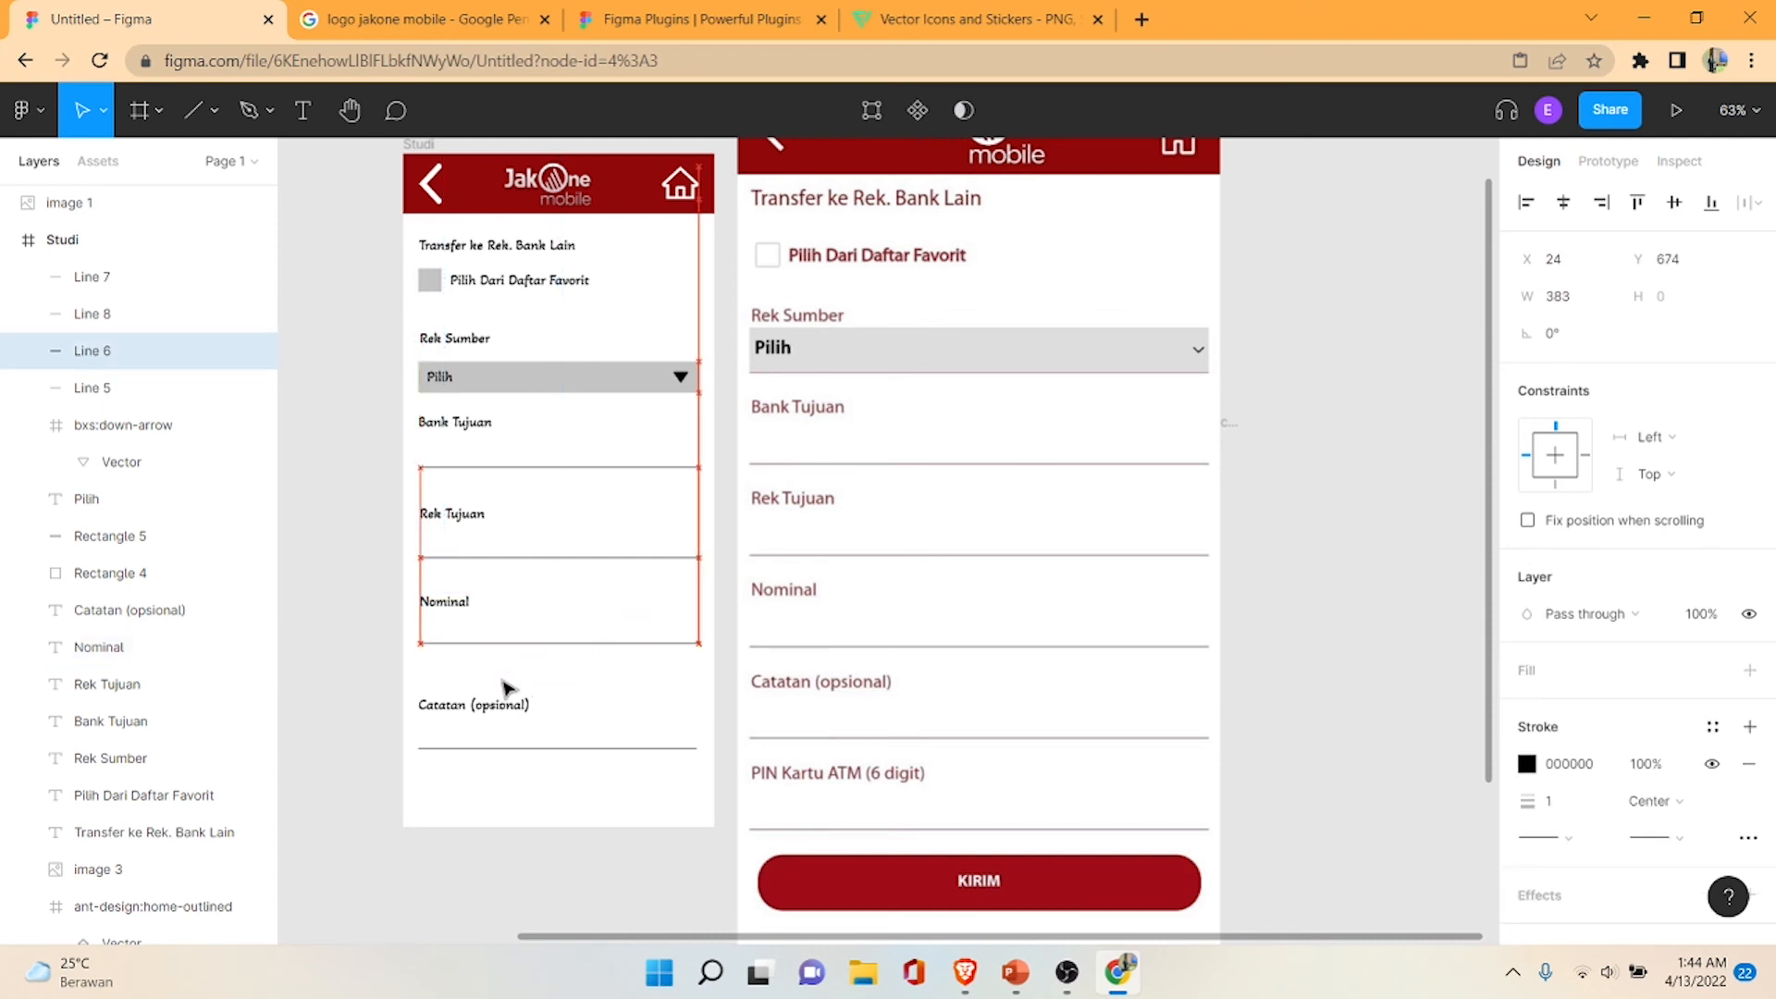
- Nudge the "Catatan (opsional)" text up to about Y 720, closer to the line under "Nominal"
left_click(505, 714)
key("Up")
key("Up")
key("Up")
key("Up")
key("Up")
key("Up")
key("Up")
key("Up")
key("Up")
key("Up")
key("Up")
key("Up")
key("Up")
key("Up")
key("Up")
key("Up")
key("Up")
key("Up")
key("Up")
key("Up")
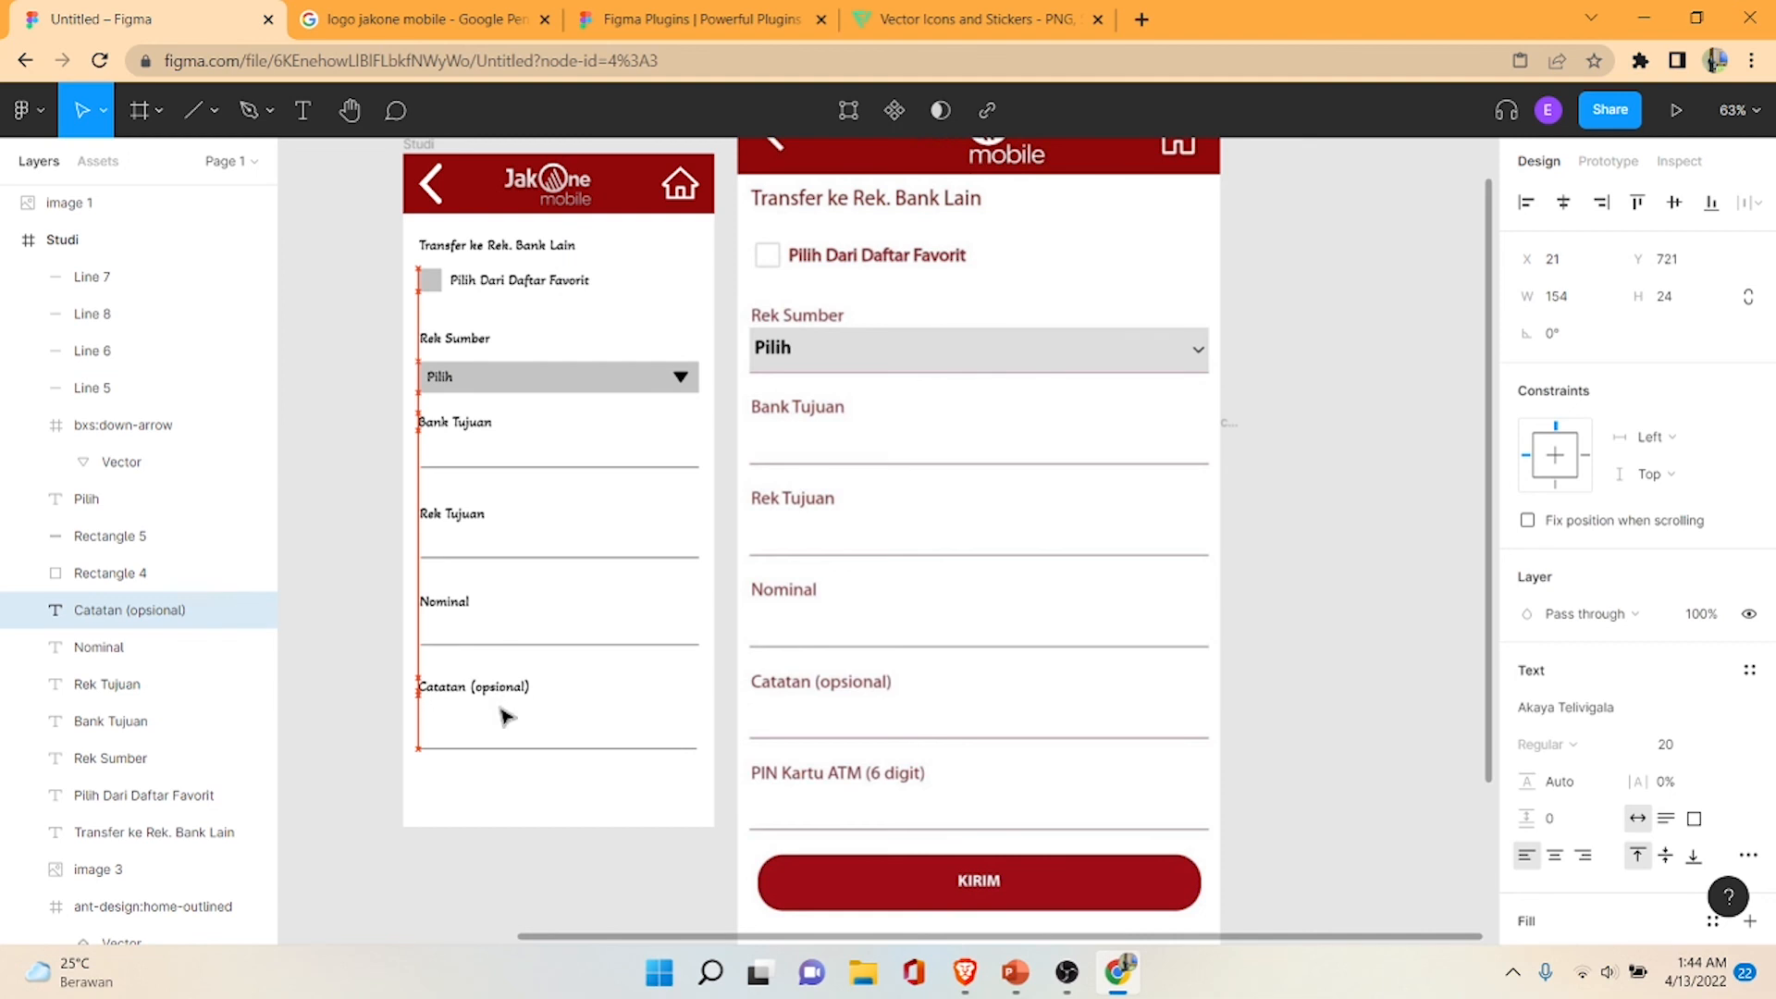
- Nudge the line under "Catatan (opsional)" up to about Y 783
left_click(508, 752)
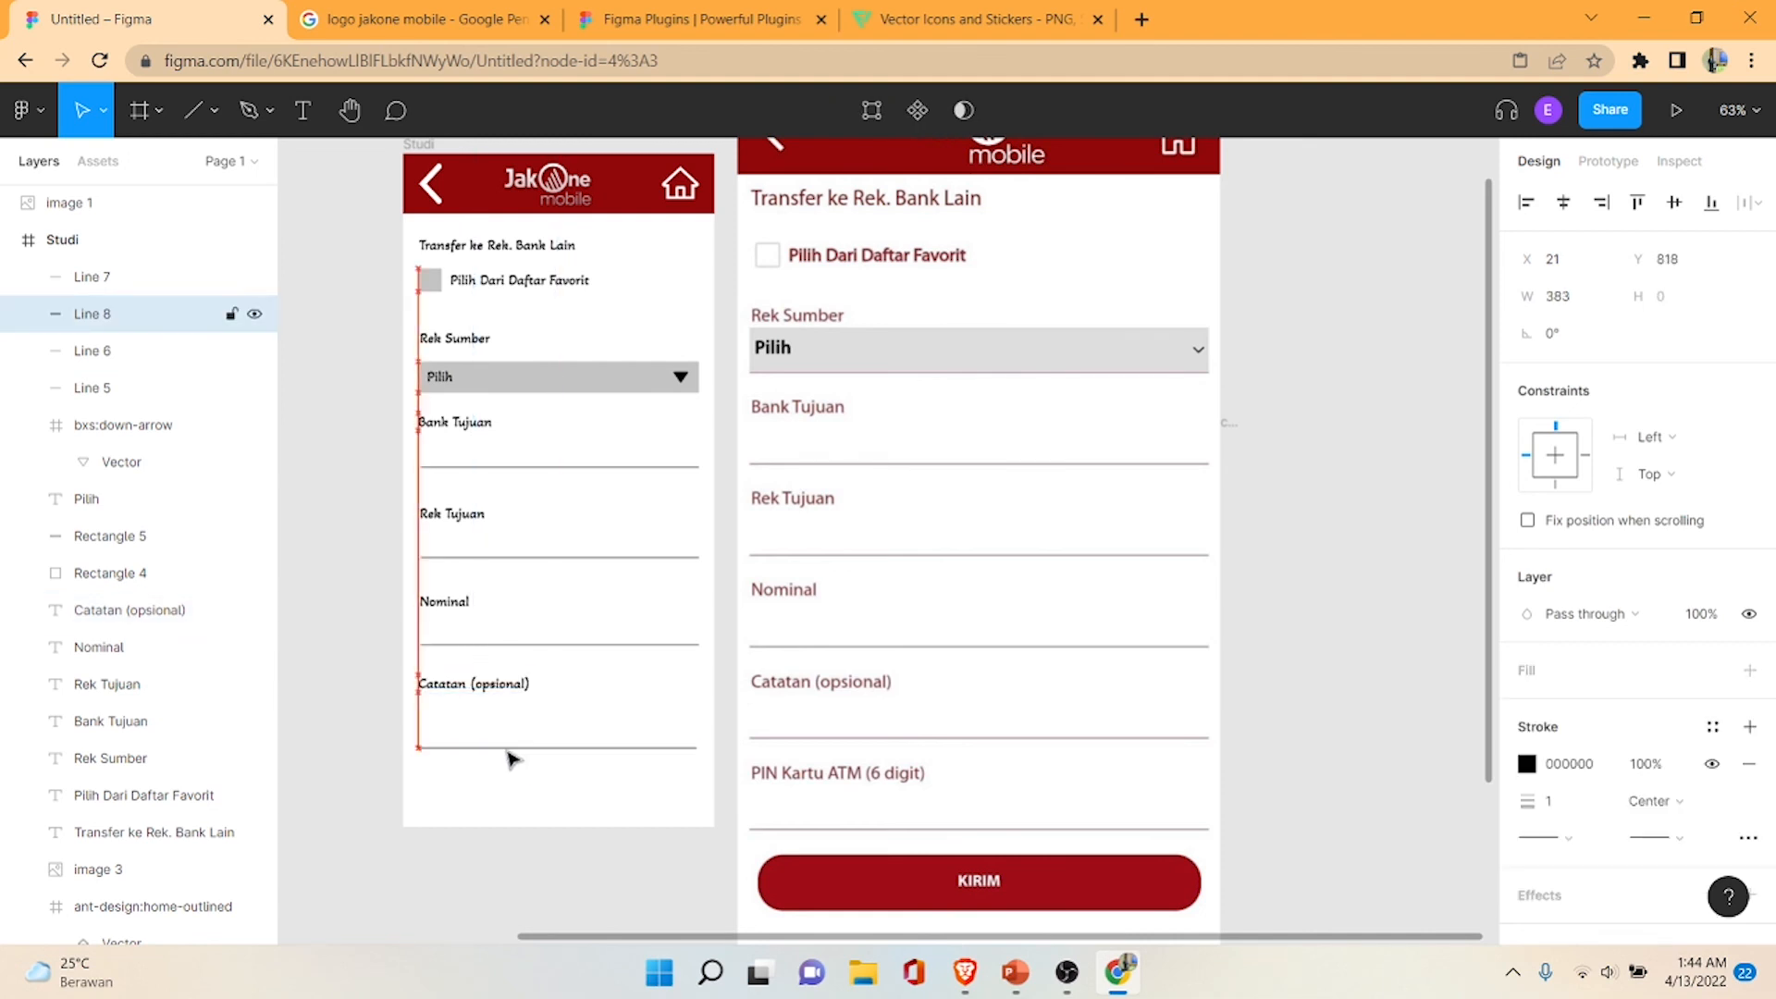
key("Up")
key("Up")
key("Up")
key("Up")
key("Up")
key("Up")
key("Up")
key("Up")
key("Up")
key("Up")
key("Up")
key("Up")
key("Up")
key("Up")
key("Up")
key("Up")
key("Up")
key("Up")
key("Up")
key("Up")
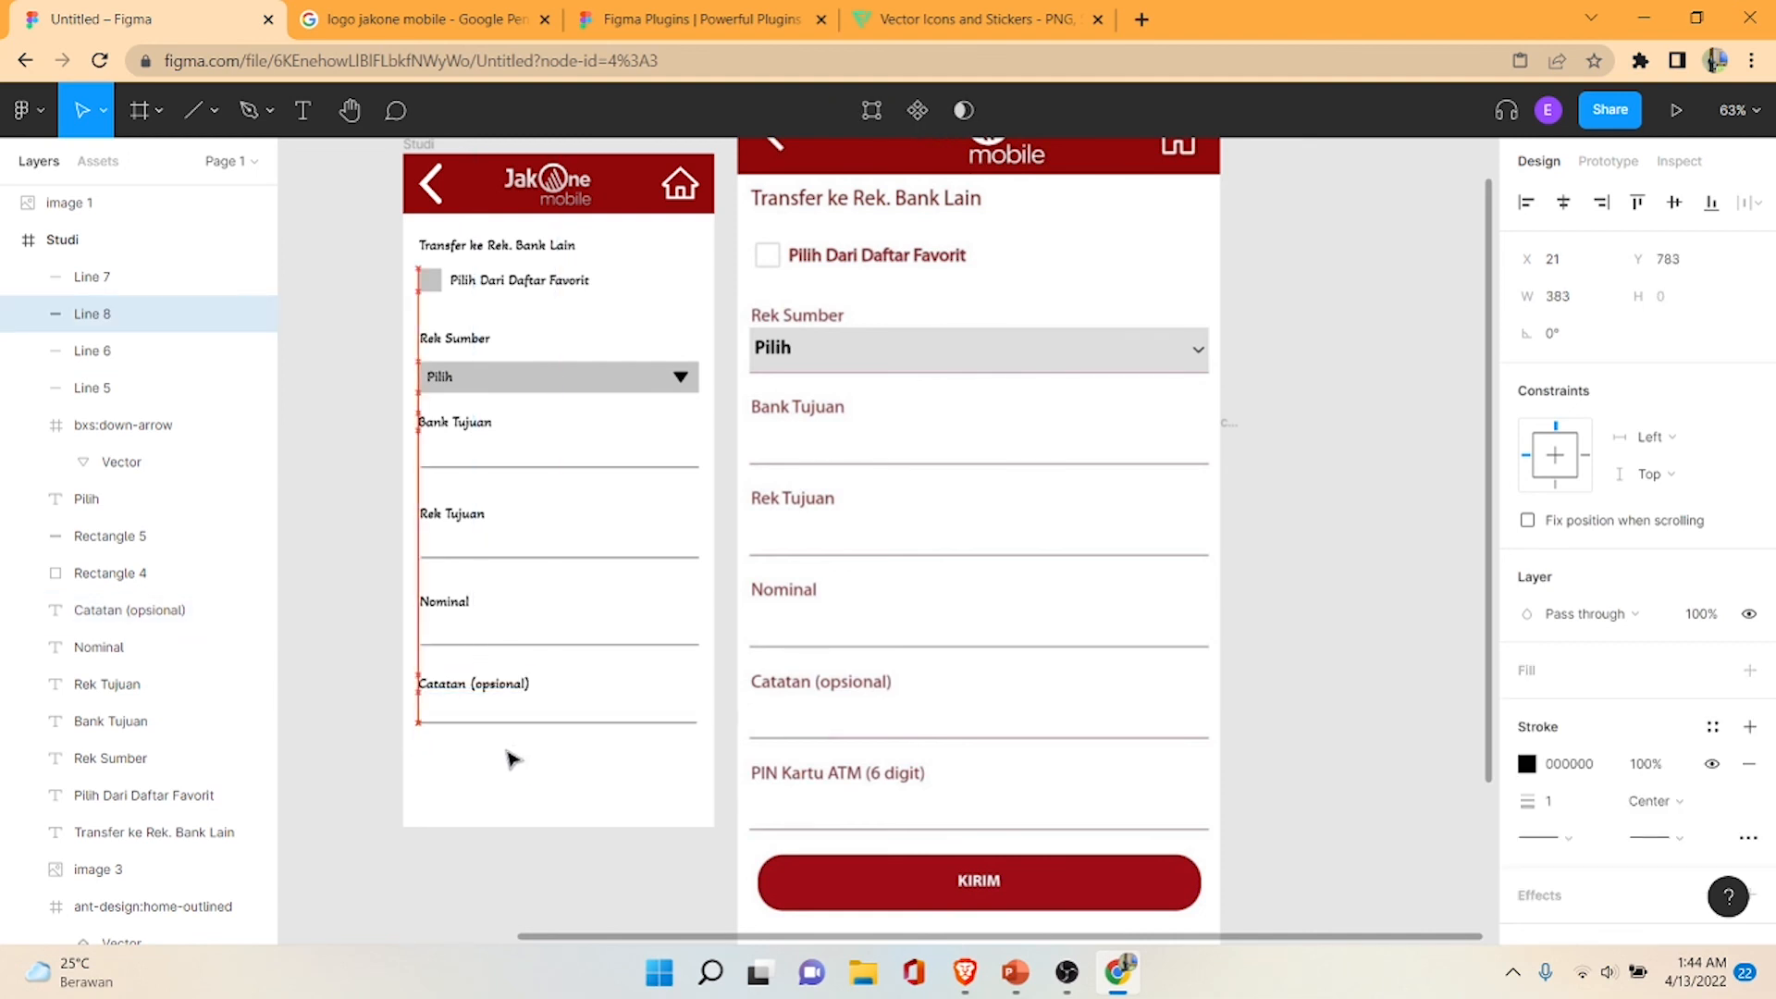
- Nudge the "Nominal" and "Catatan (opsional)" labels and lines up, and shift them further up together with the "Rek Tujuan" label and line
left_click_drag(364, 577, 696, 768)
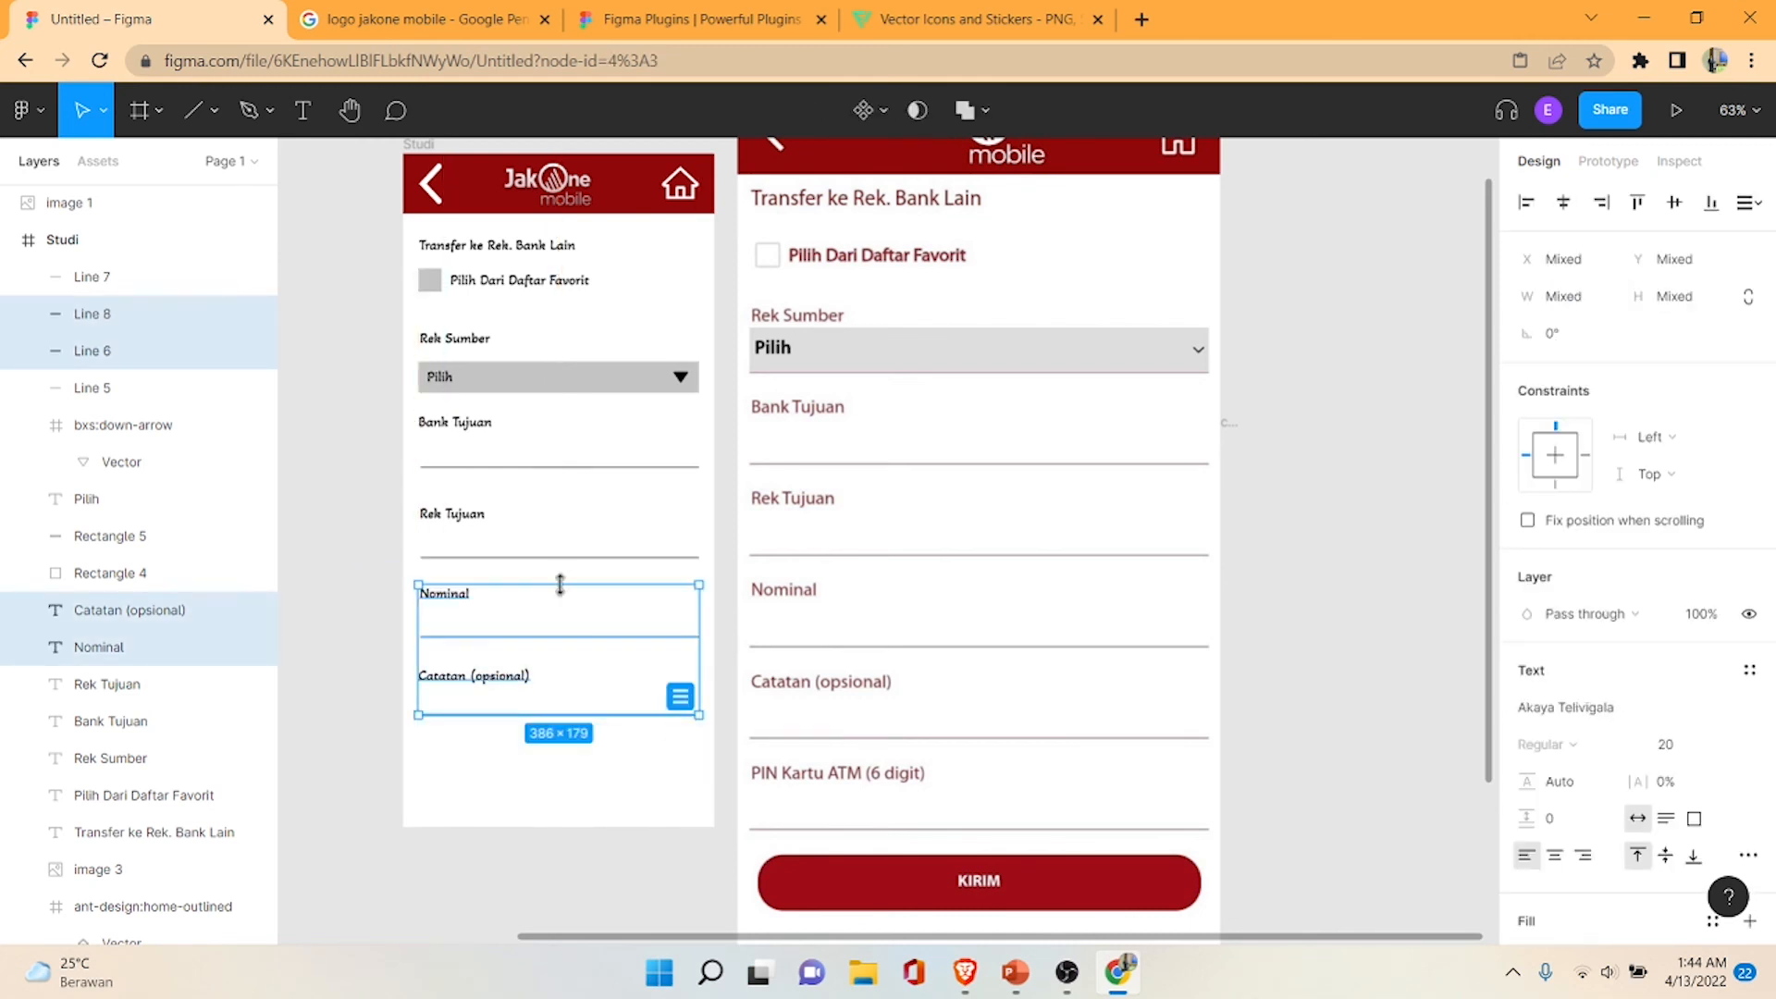
left_click_drag(377, 491, 718, 744)
key("Up")
key("Up")
key("Up")
key("Up")
key("Up")
key("Up")
key("Up")
key("Up")
key("Up")
key("Up")
key("Up")
key("Up")
key("Up")
key("Up")
key("Up")
key("Up")
key("Up")
key("Up")
key("Up")
key("Up")
key("Up")
key("Up")
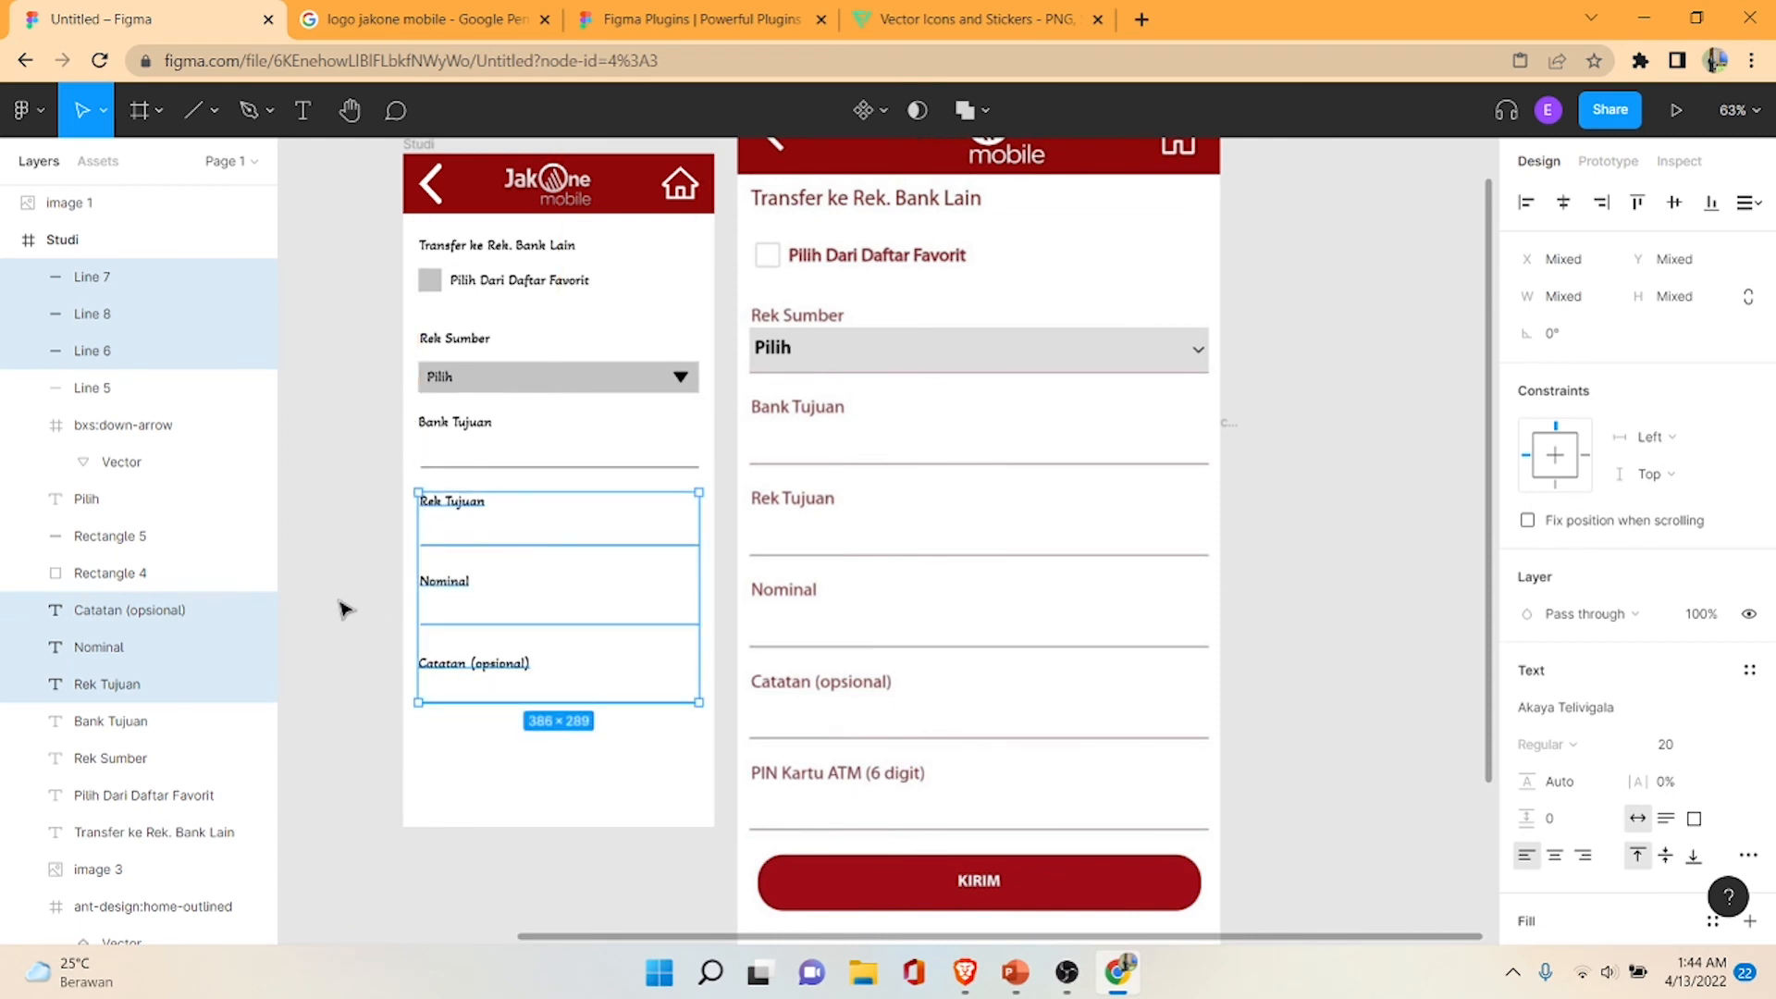
- Copy "Catatan (opsional)" to about X 21, Y 789 and change the copy to "PIN Kartu ATM (6 digit)"
left_click(368, 618)
left_click(440, 678)
key("ctrl+v")
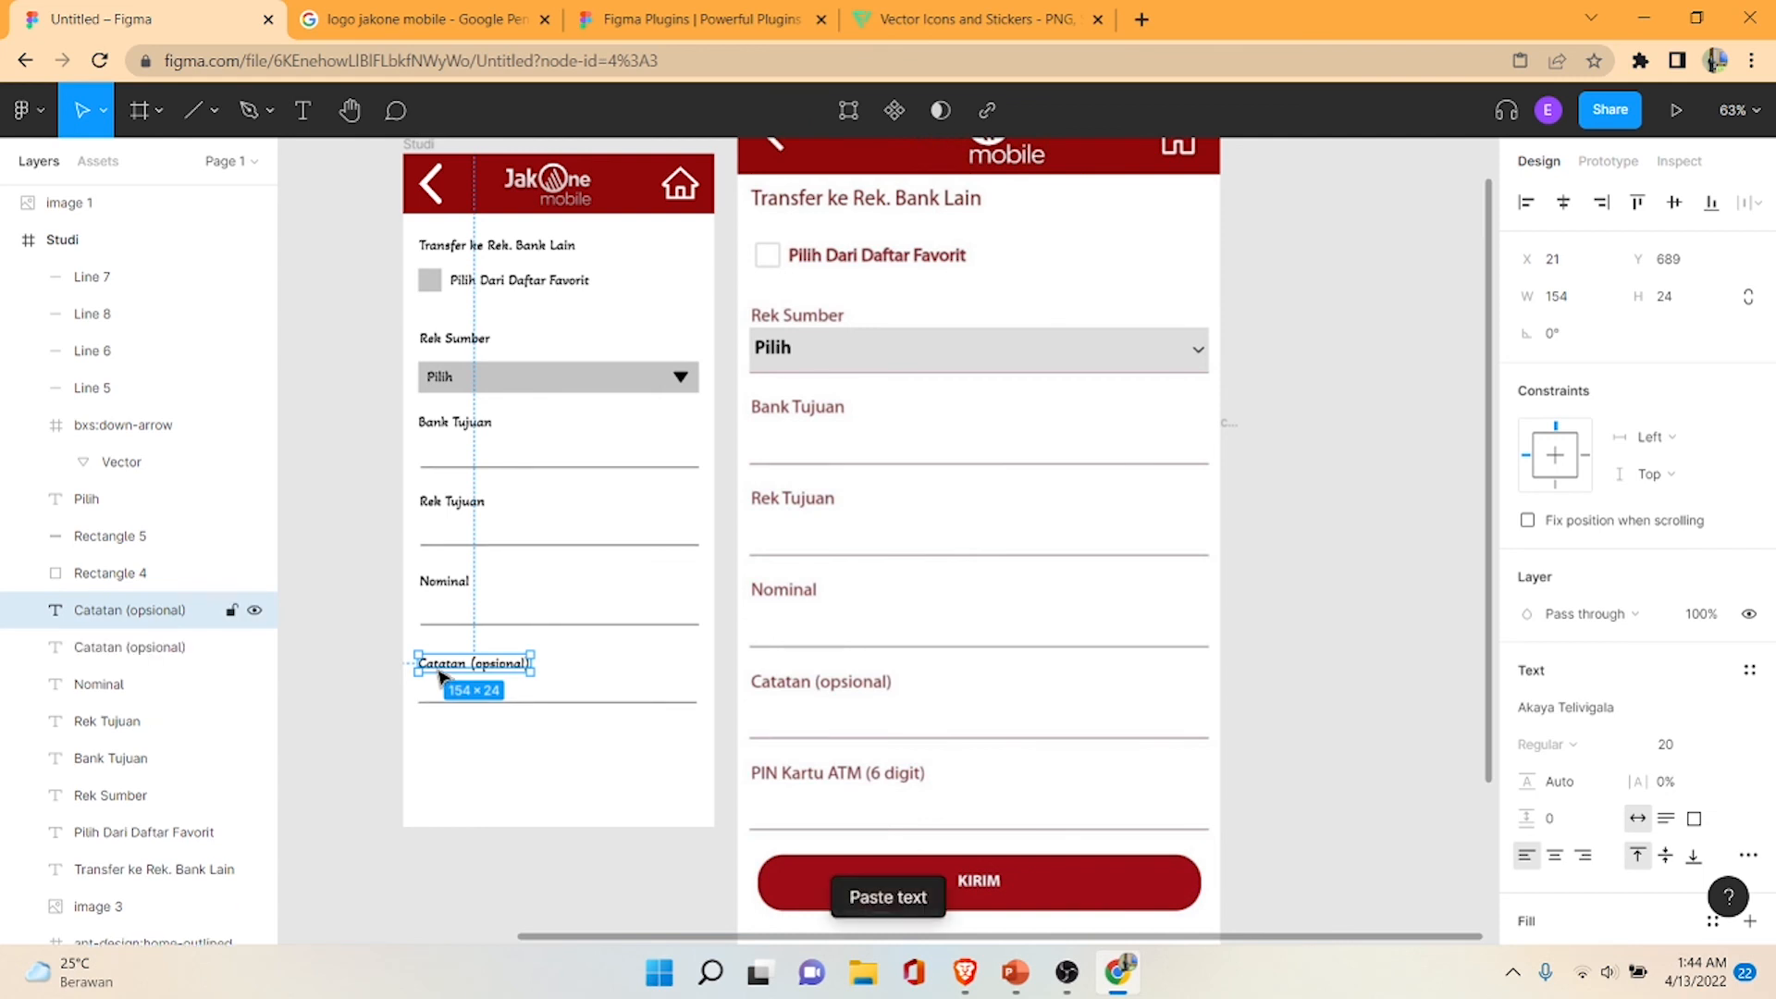
left_click_drag(440, 678, 443, 742)
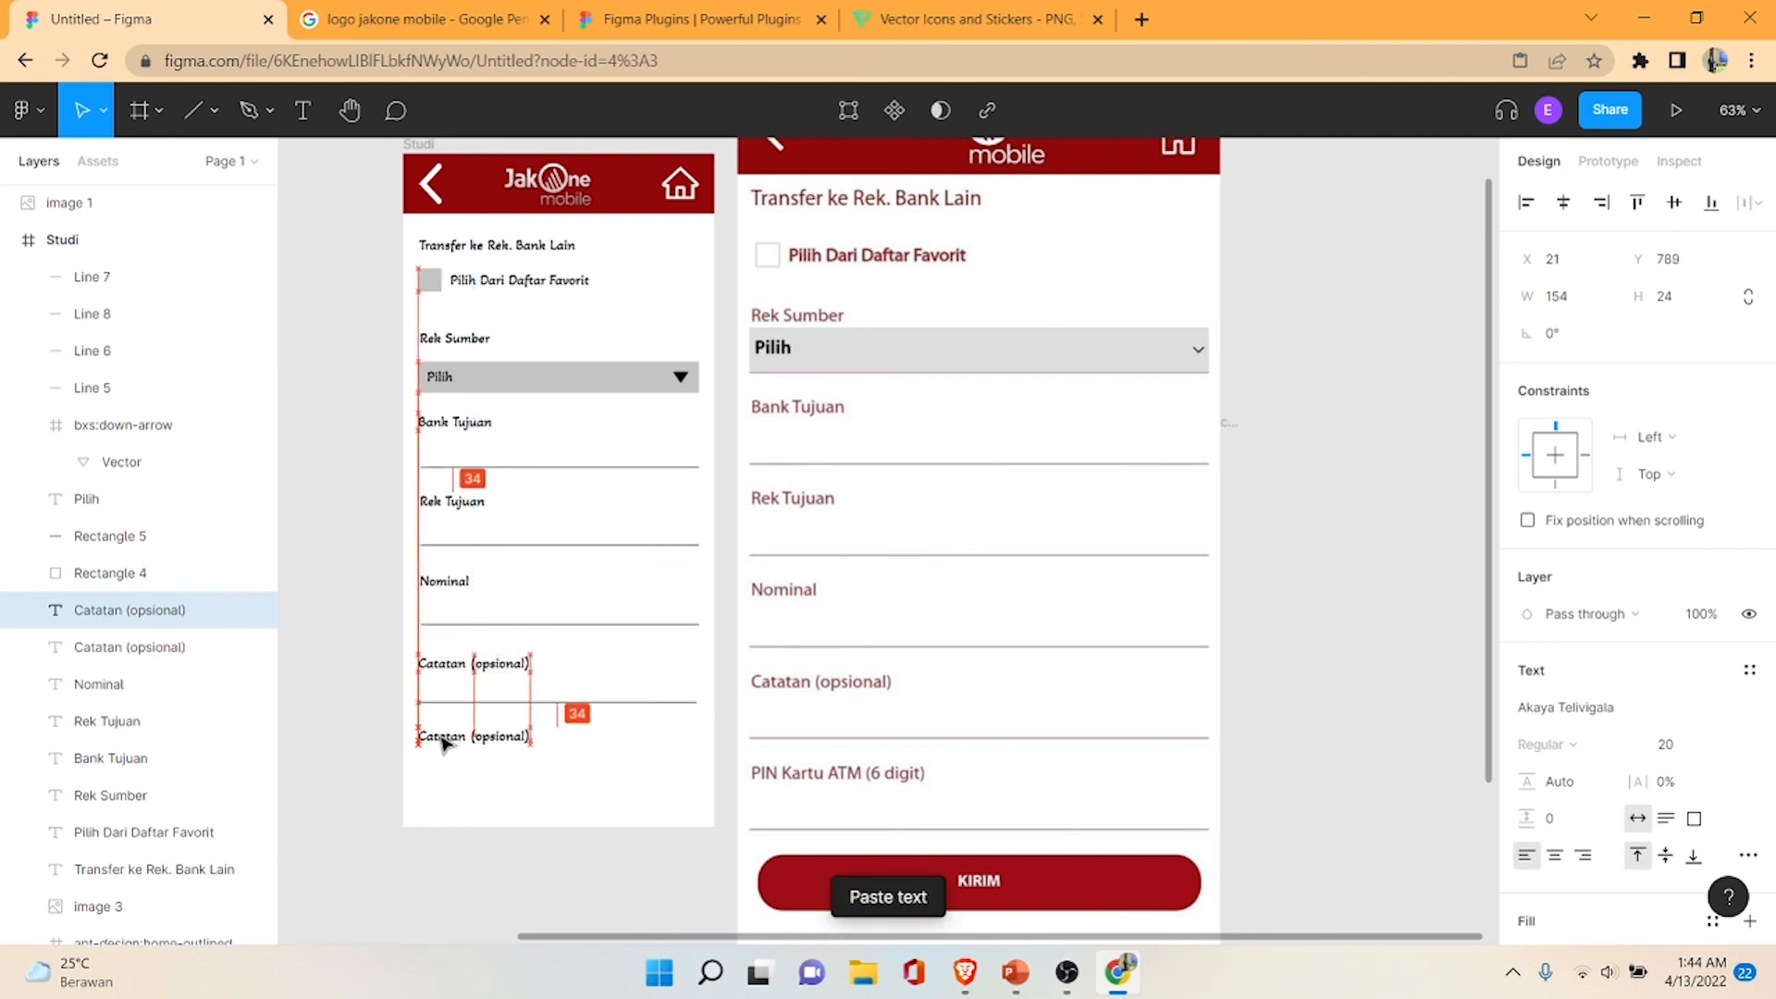
double_click(443, 740)
type("PIN Kartu ATM (6 digit")
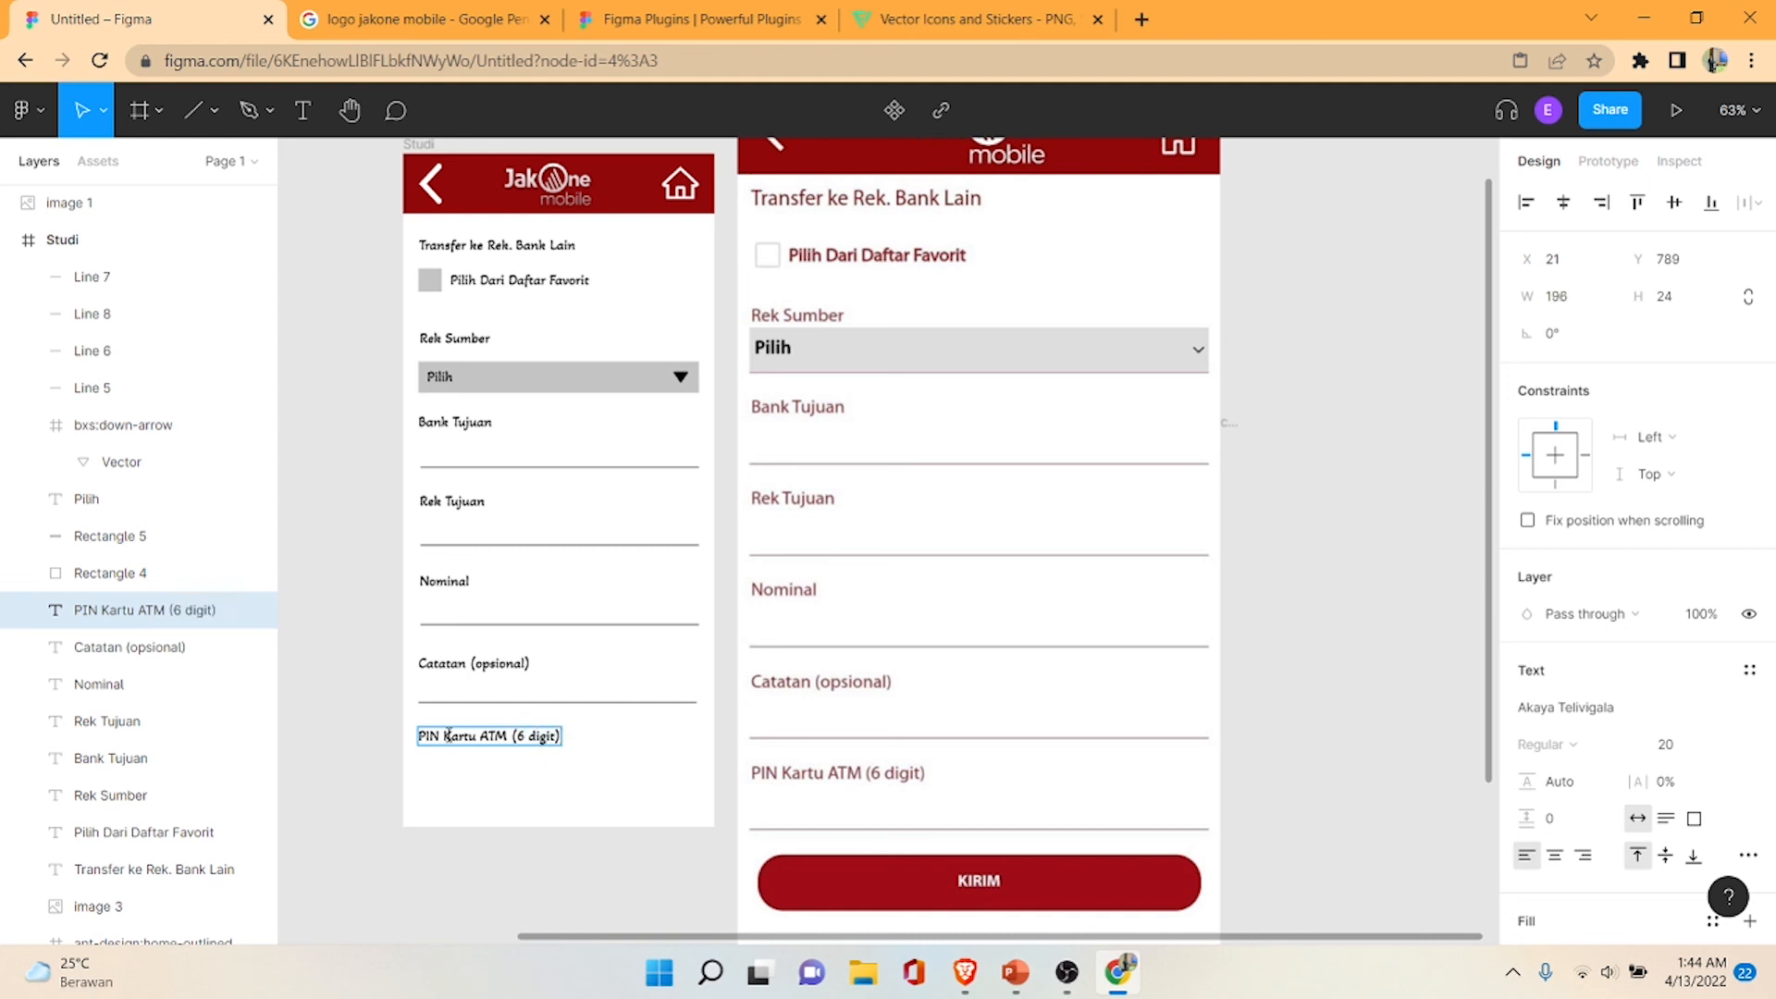
- Paste a duplicate of "PIN Kartu ATM (6 digit)" in place, and move the "Catatan (opsional)" line below it, leaving a copy at Y 753
key("Escape")
key("ctrl+v")
mouse_move(469, 708)
left_mouse_down()
mouse_move(471, 796)
mouse_move(480, 713)
left_mouse_up()
key("ctrl+c")
key("ctrl+v")
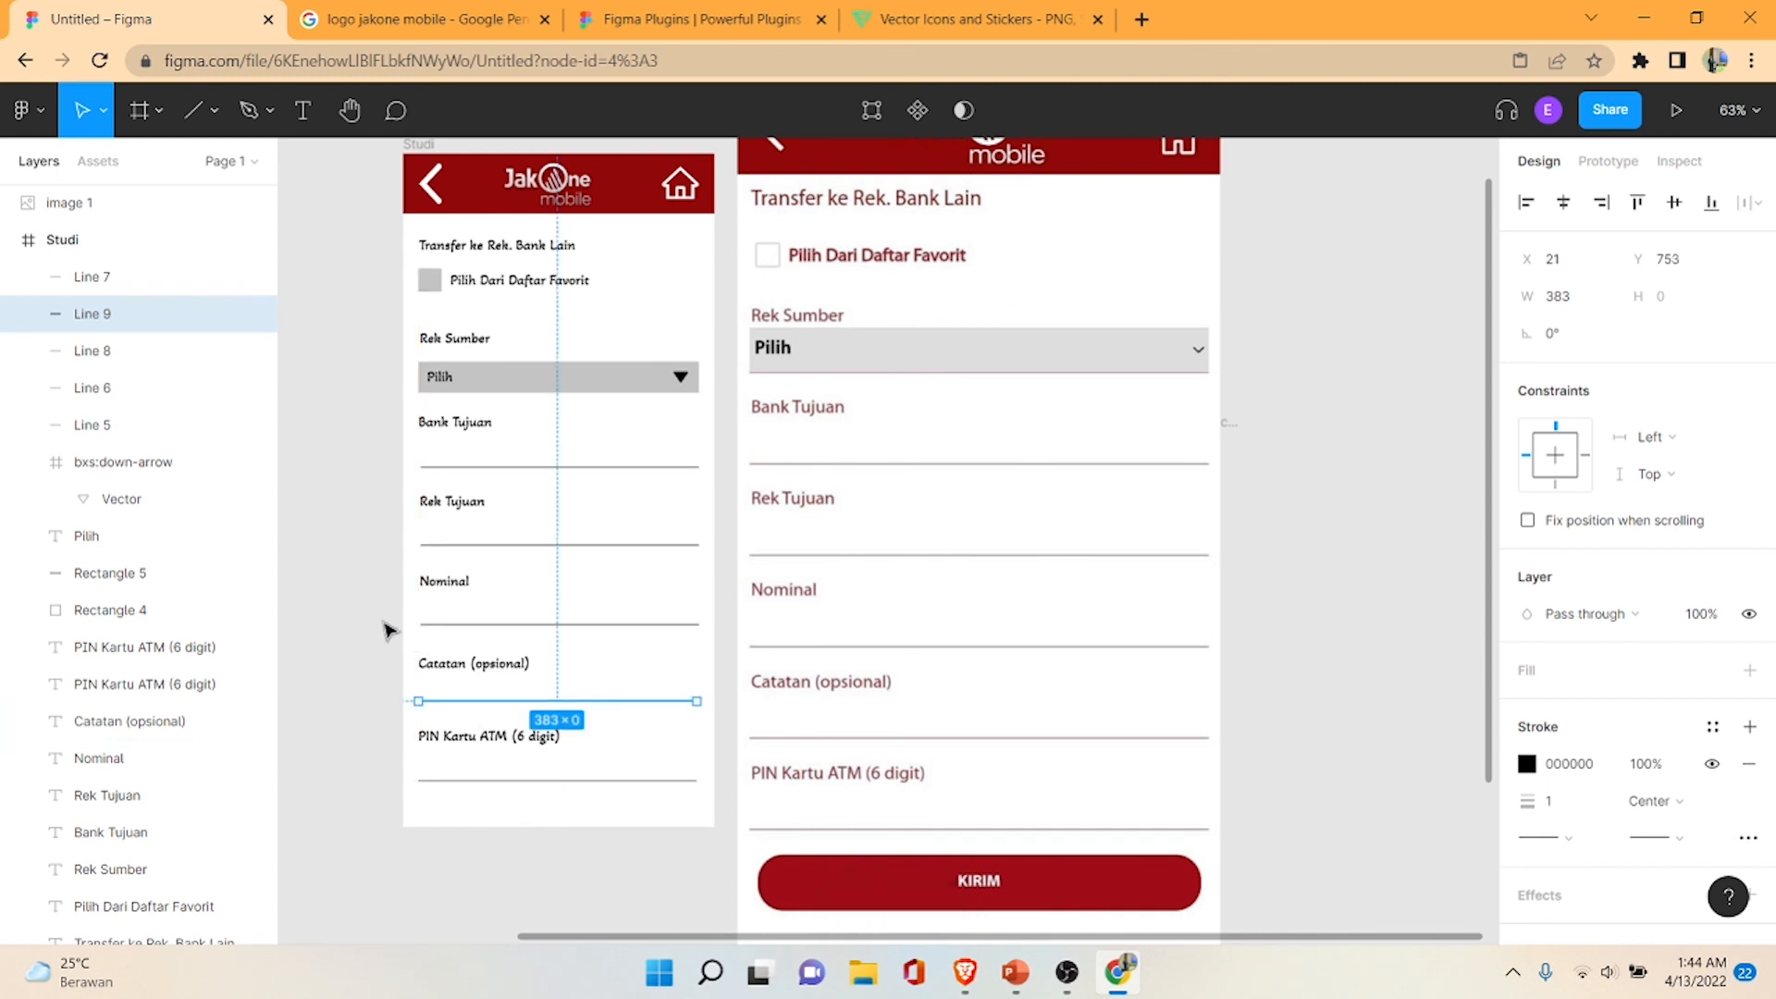
- Nudge all labels and underlines from "Bank Tujuan" down to "PIN Kartu ATM (6 digit)" slightly upward together
left_click(400, 707)
left_click_drag(375, 807, 712, 407)
key("Up")
key("Up")
key("Up")
key("Up")
key("Up")
key("Up")
key("Up")
key("Up")
key("Up")
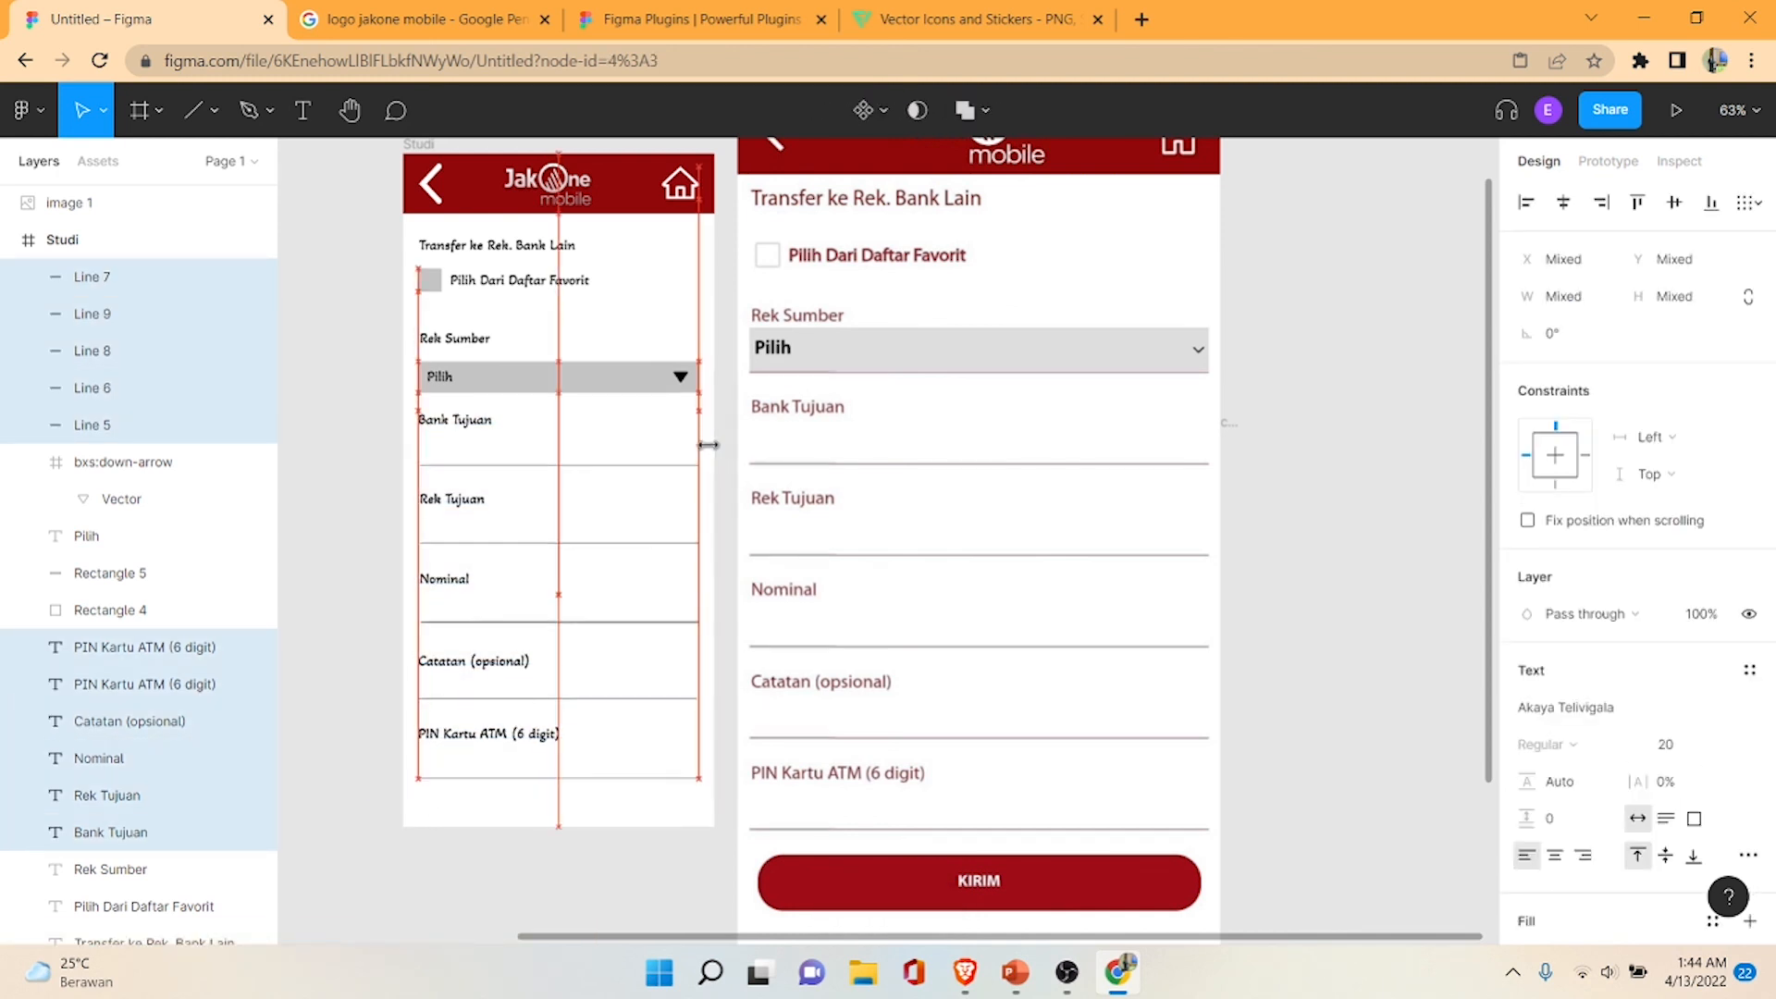
- Nudge the "Bank Tujuan" underline and all labels and lines below it up together, closer to the "Bank Tujuan" label
left_click(361, 462)
left_click_drag(367, 445, 730, 810)
key("Up")
key("Up")
key("Up")
key("Up")
key("Up")
key("Up")
key("Up")
key("Up")
key("Up")
key("Up")
key("Up")
key("Up")
key("Up")
key("Up")
key("Up")
key("Up")
key("Up")
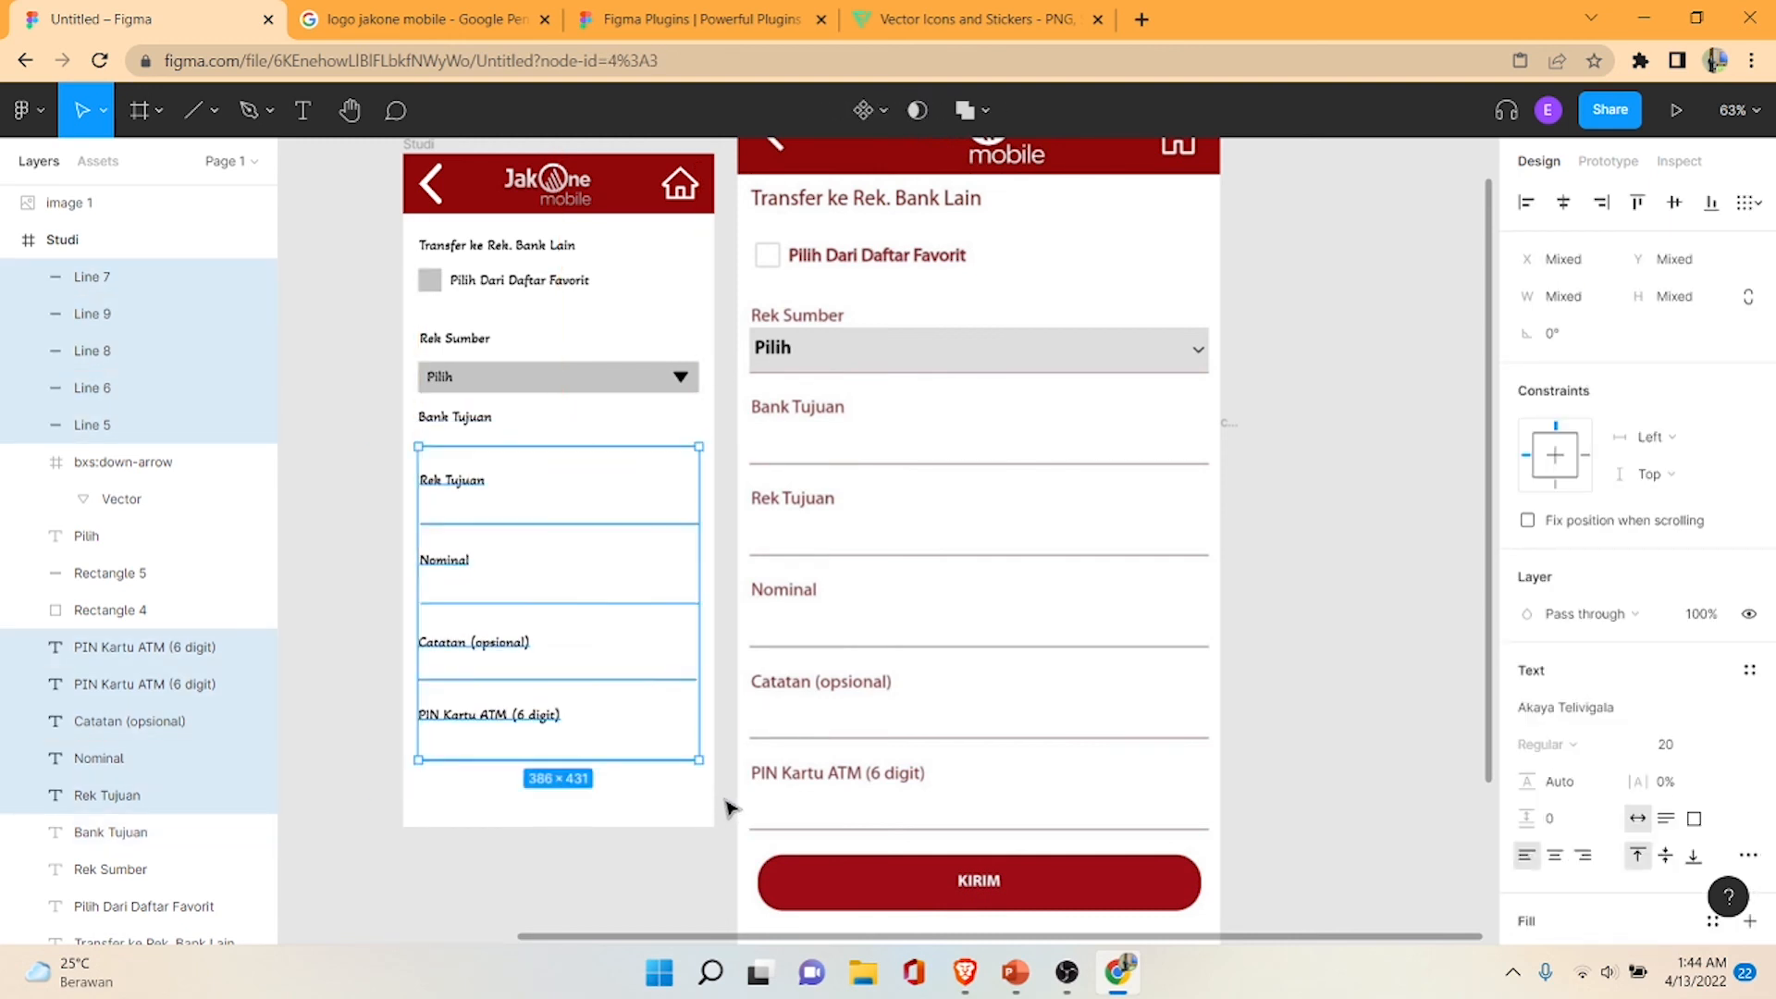
- Nudge the "Rek Tujuan" underline and all labels and lines beneath it up together, closer to the "Rek Tujuan" label
left_click(375, 521)
left_click_drag(371, 503, 730, 773)
key("Up")
key("Up")
key("Up")
key("Up")
key("Up")
key("Up")
key("Up")
key("Up")
key("Up")
key("Up")
key("Up")
key("Up")
key("Up")
key("Up")
key("Up")
key("Up")
key("Up")
key("Up")
key("Up")
key("Up")
key("Up")
key("Up")
key("Up")
key("Up")
key("Up")
key("Up")
key("Up")
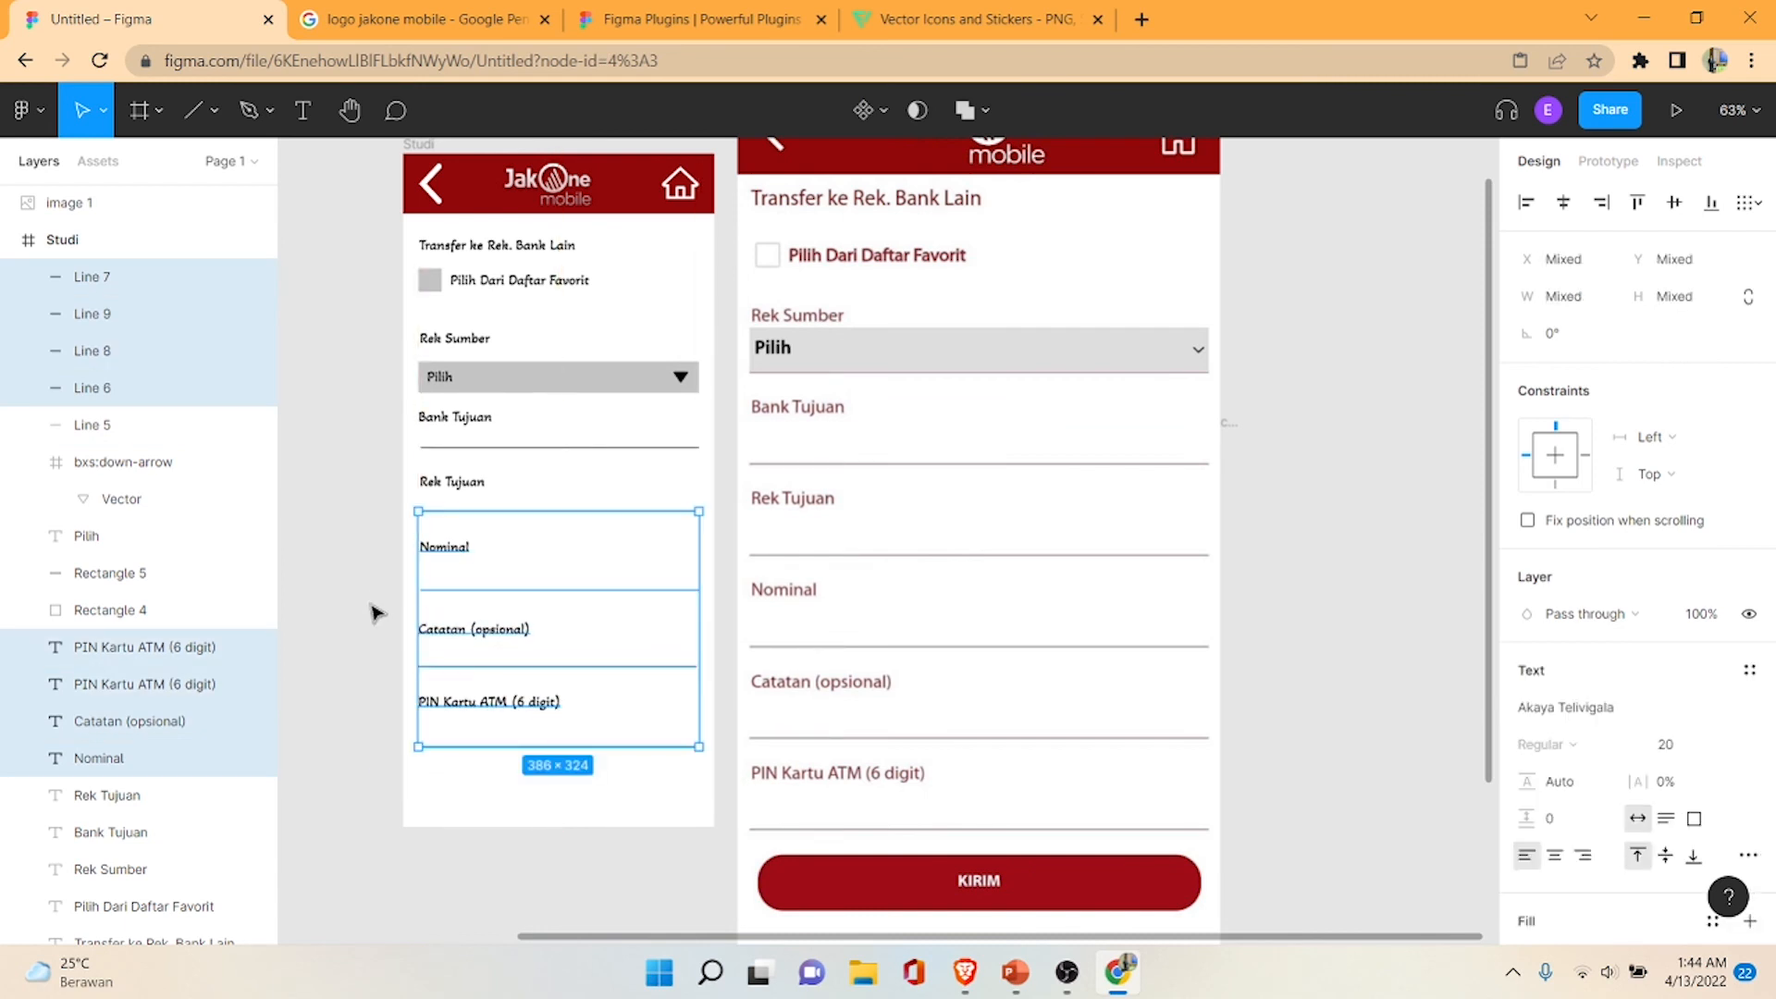
- Nudge the "Nominal" underline together with the "Catatan (opsional)" and PIN labels and lines up, closer to the "Nominal" label
left_click_drag(371, 569, 725, 773)
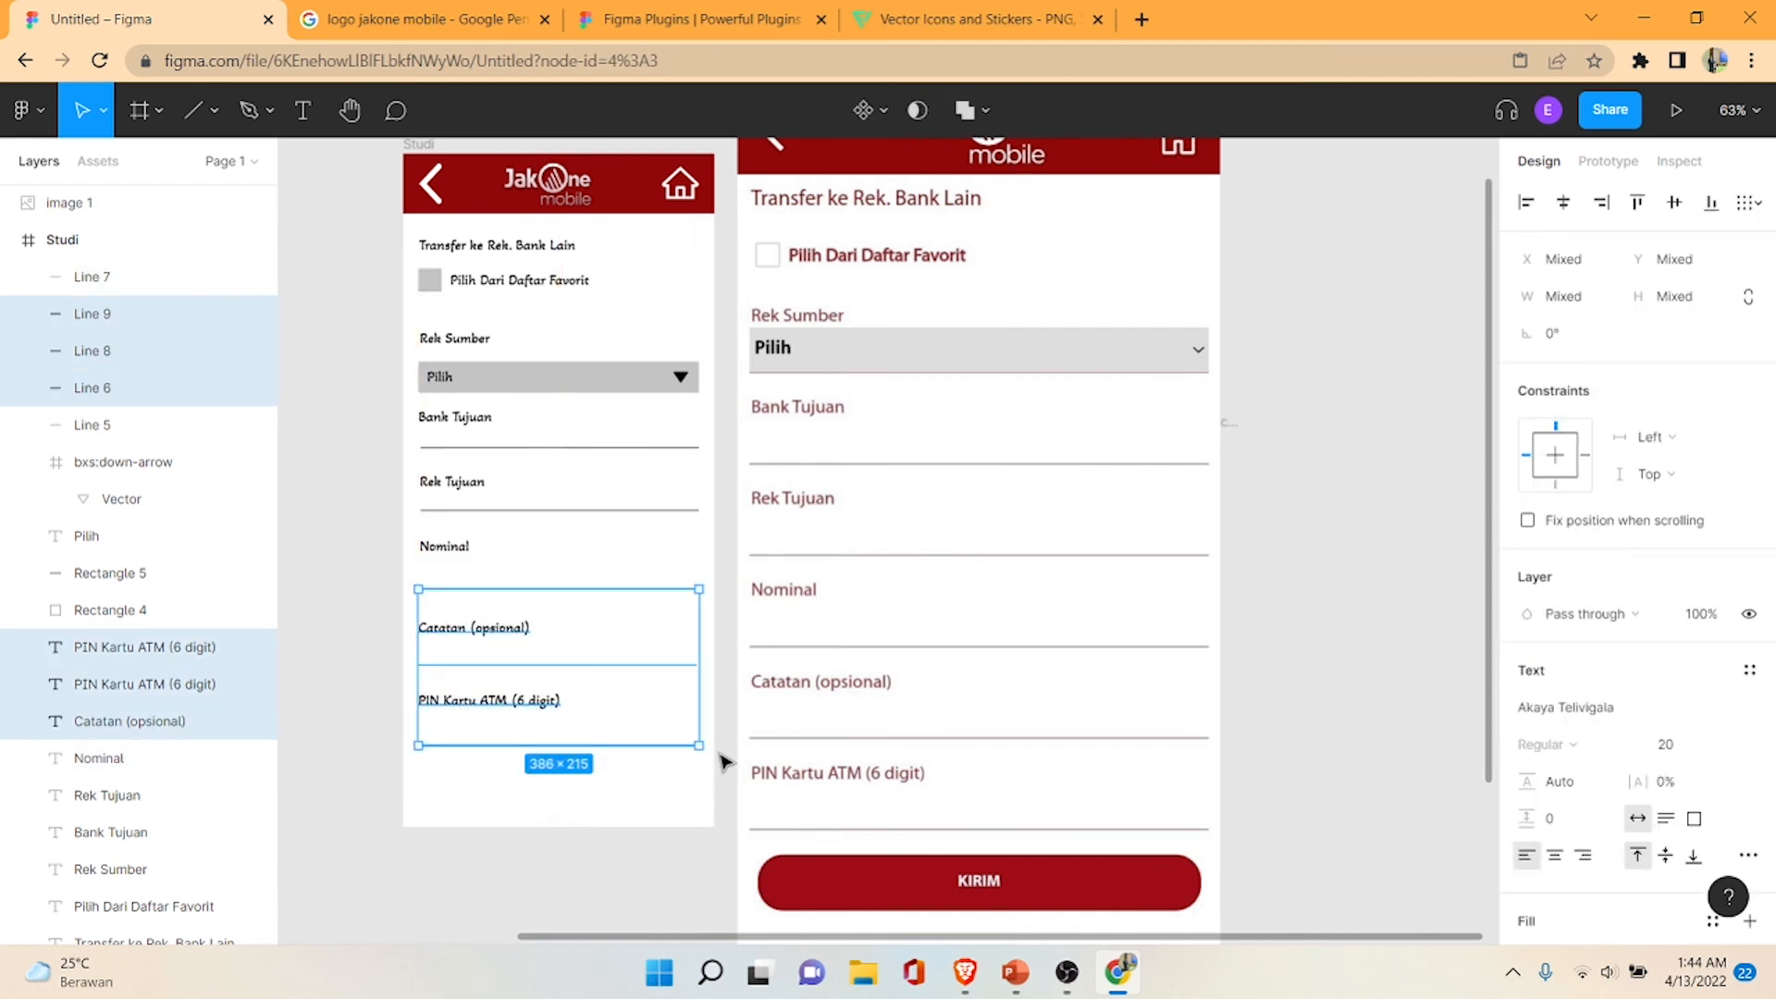
key("Up")
key("Up")
key("Up")
key("Up")
key("Up")
key("Up")
key("Up")
key("Up")
key("Up")
key("Up")
key("Up")
key("Up")
key("Up")
key("Up")
key("Up")
key("Up")
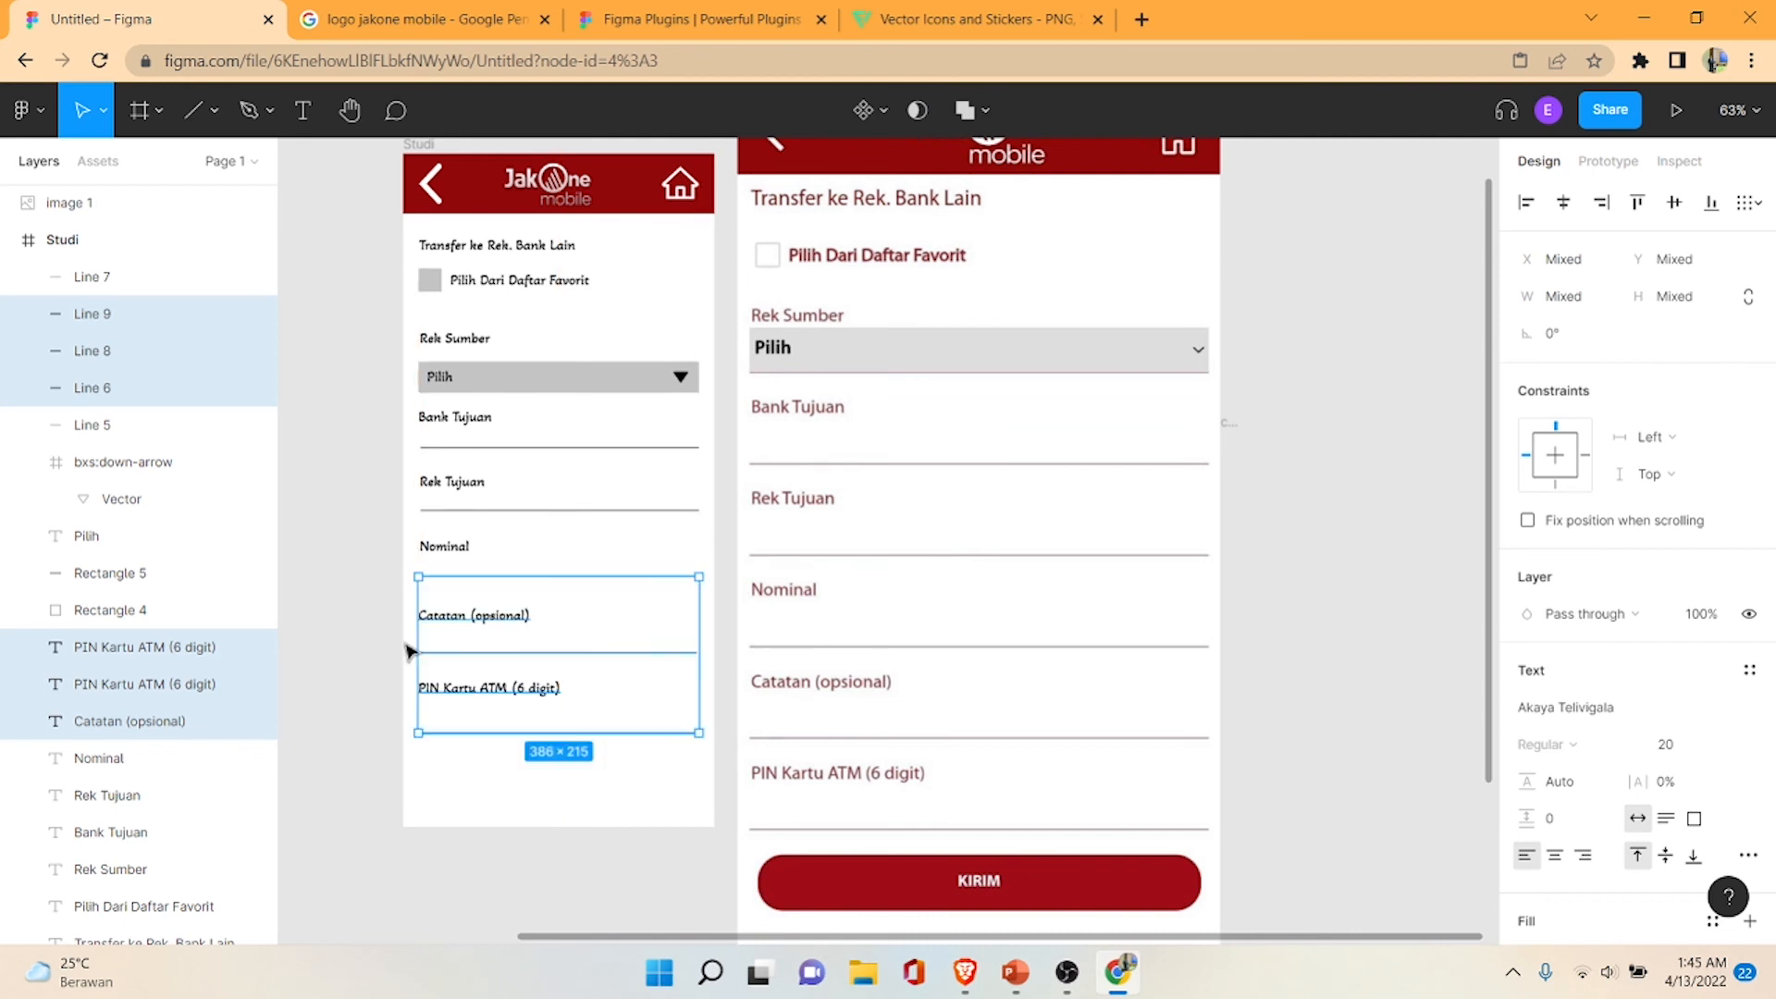
- Nudge the "Catatan (opsional)" and "PIN Kartu ATM (6 digit)" labels and underlines up together to even out the field spacing
left_click(377, 620)
left_click_drag(387, 626, 708, 777)
key("Up")
key("Up")
key("Up")
key("Up")
key("Up")
key("Up")
key("Up")
key("Up")
key("Up")
key("Up")
key("Up")
key("Up")
key("Up")
key("Up")
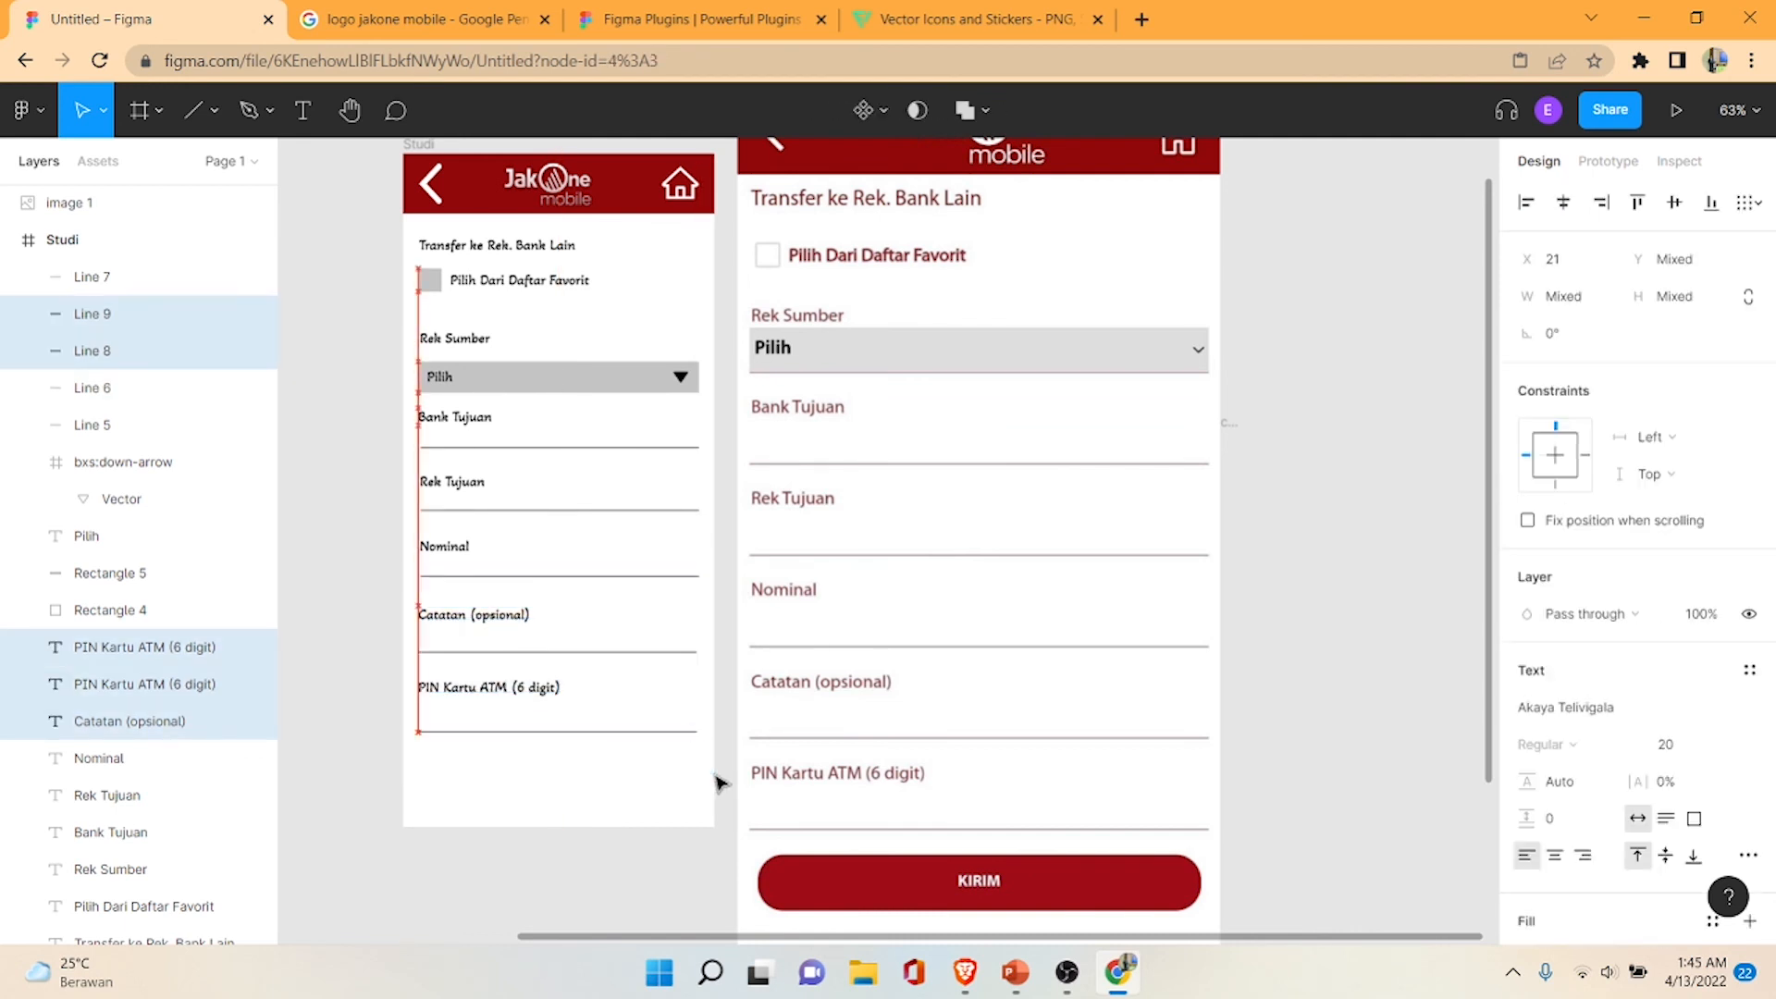
left_click(349, 663)
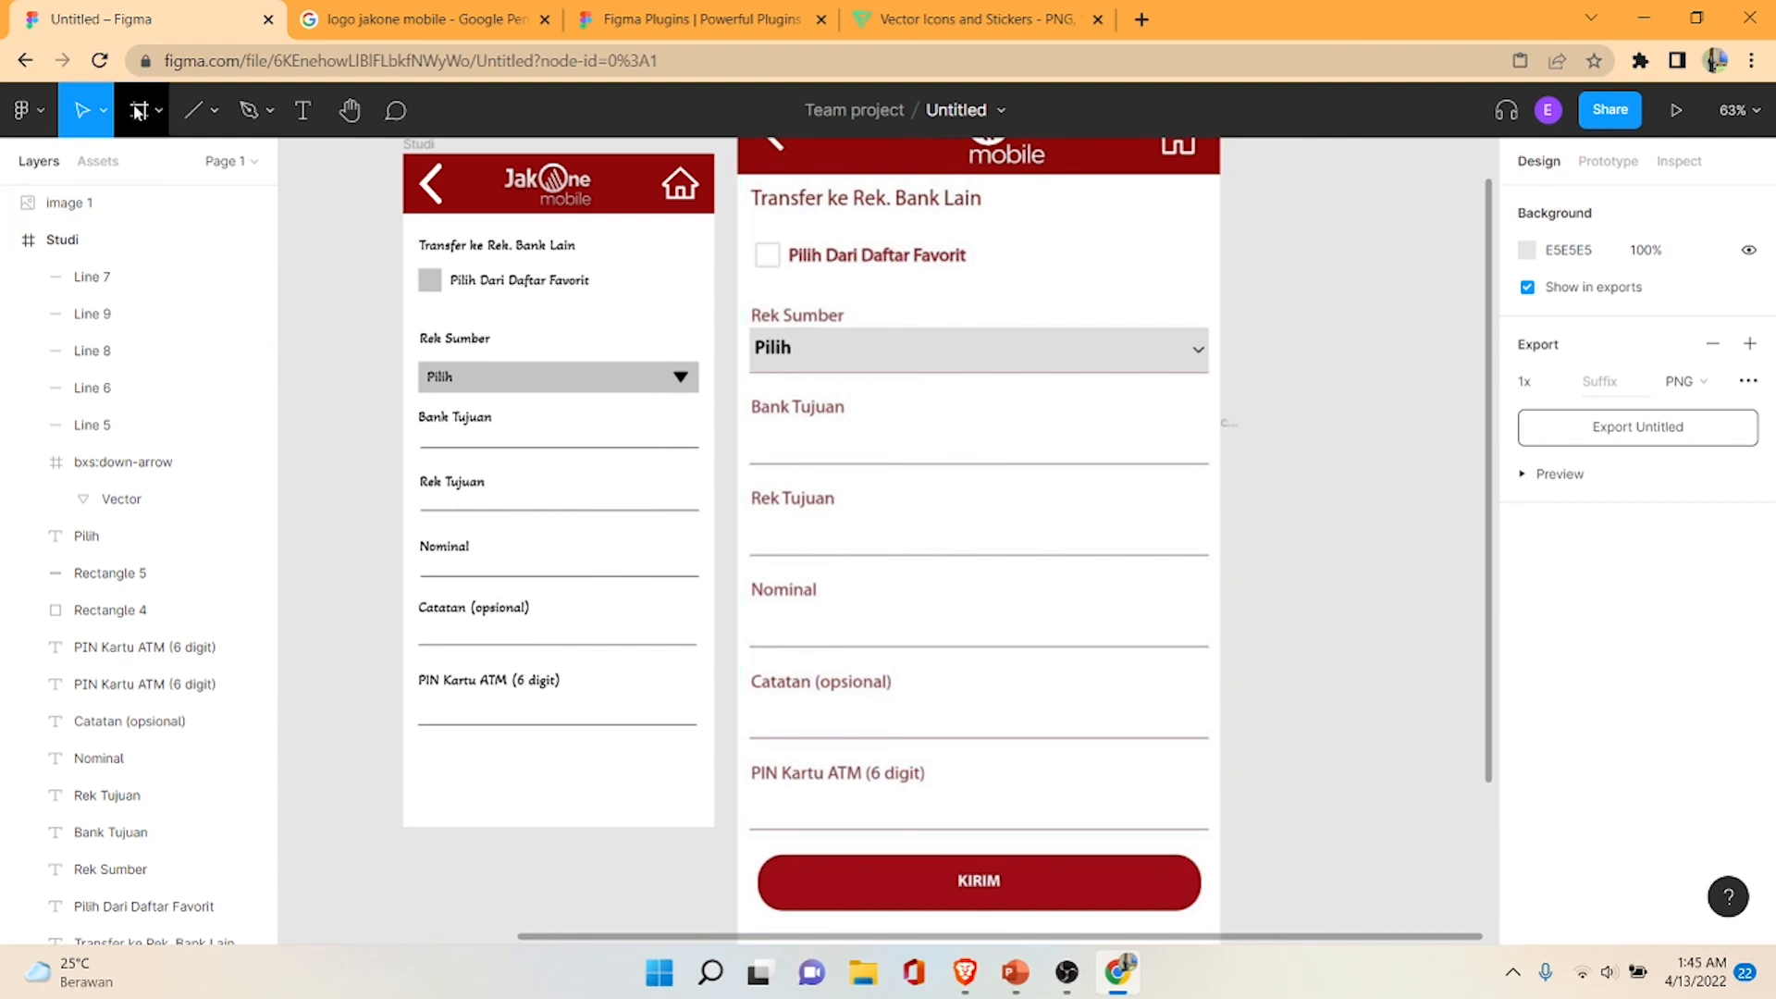
- Draw a rectangle about 383 × 49 below the PIN field at X 21, Y 840, aligned with the fields' left edge
left_click(215, 110)
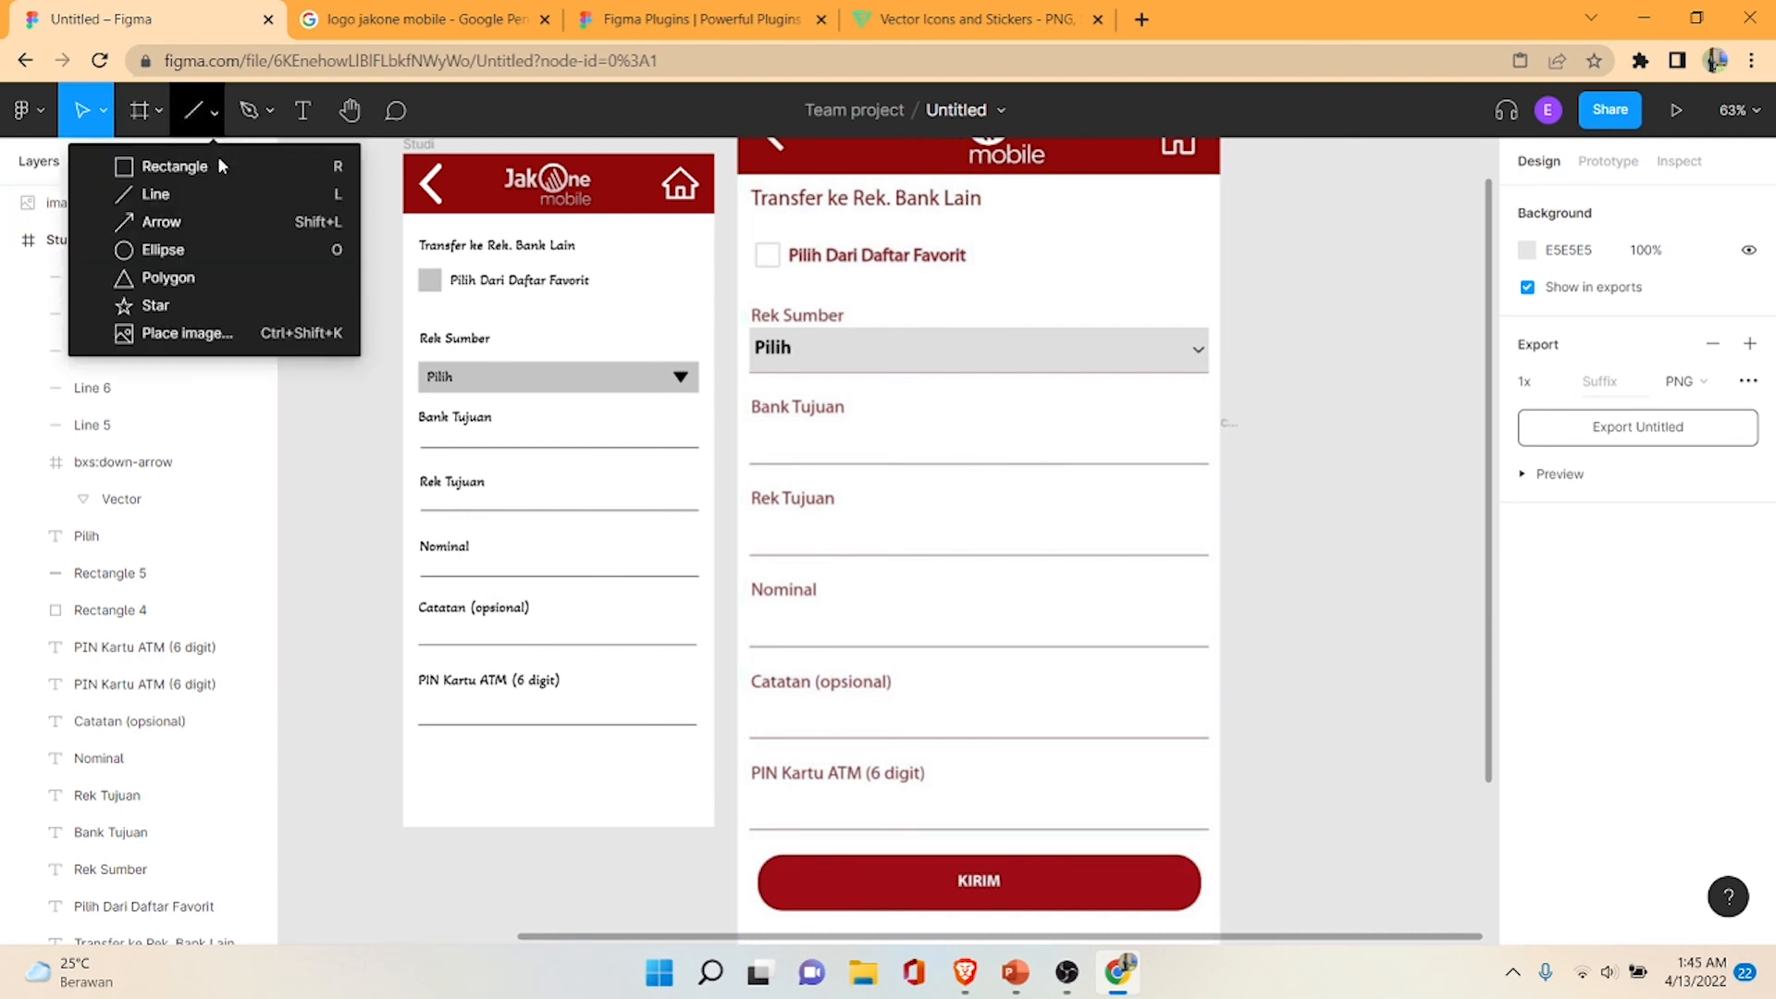
left_click(218, 157)
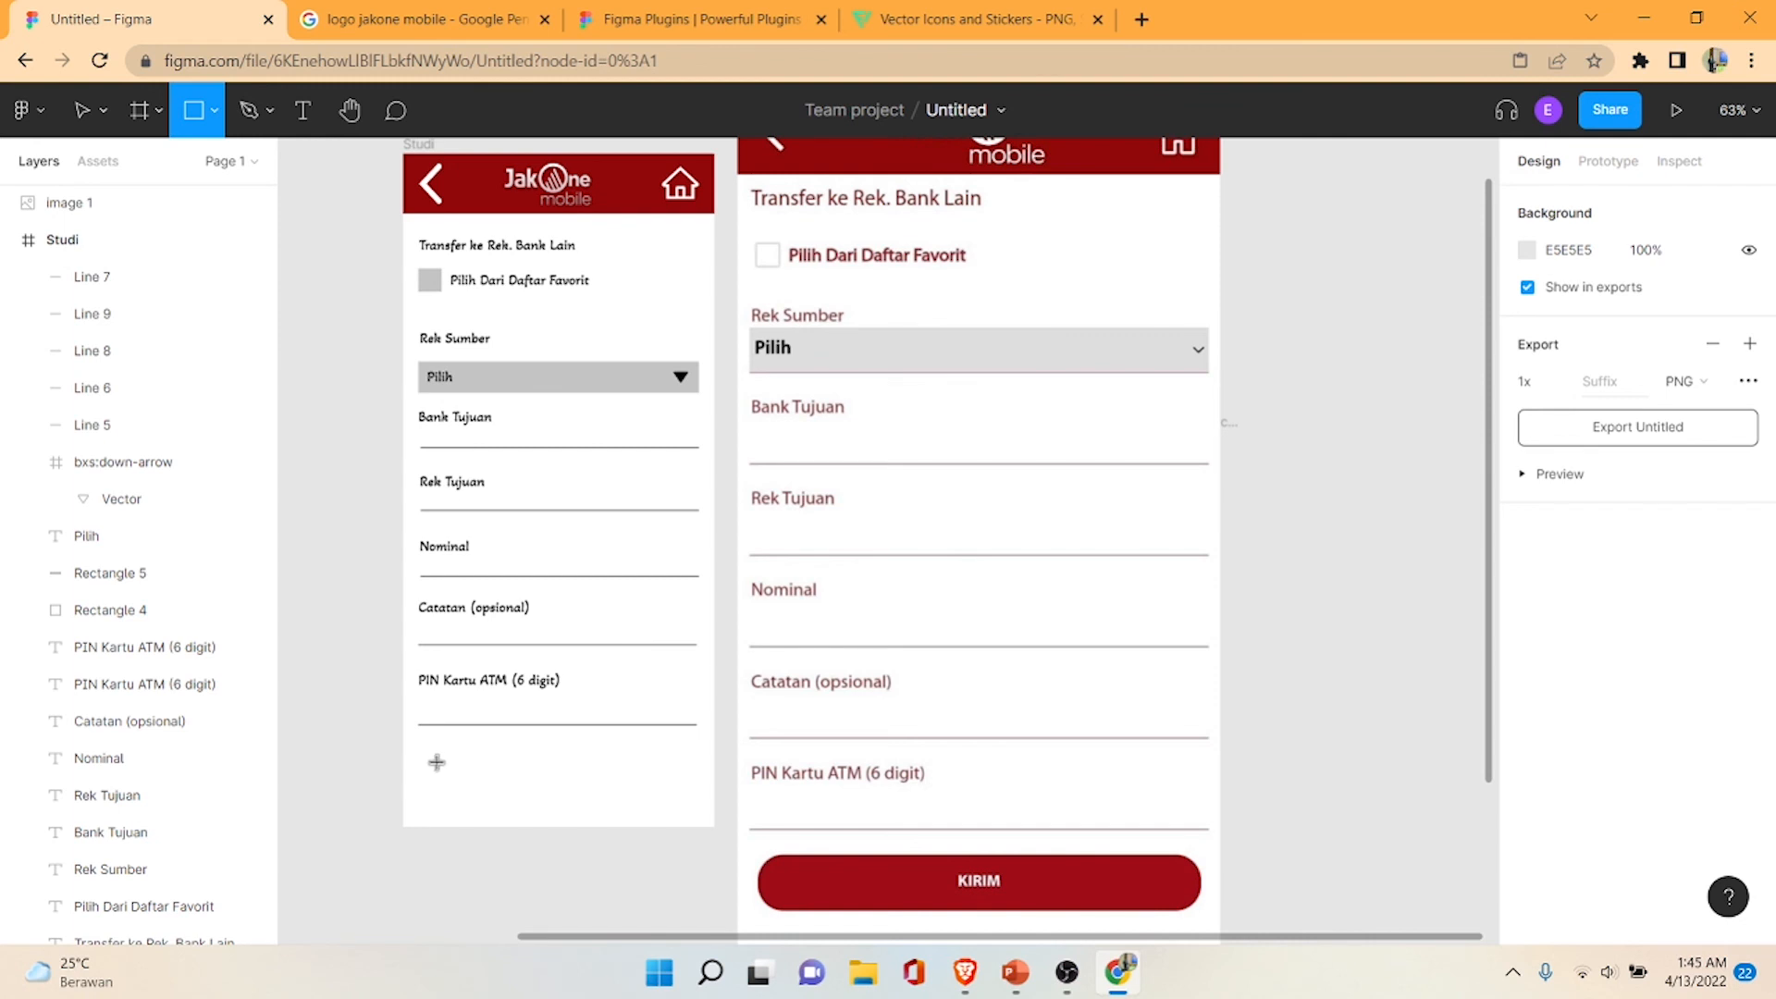
left_click_drag(427, 764, 700, 802)
left_click_drag(428, 783, 418, 783)
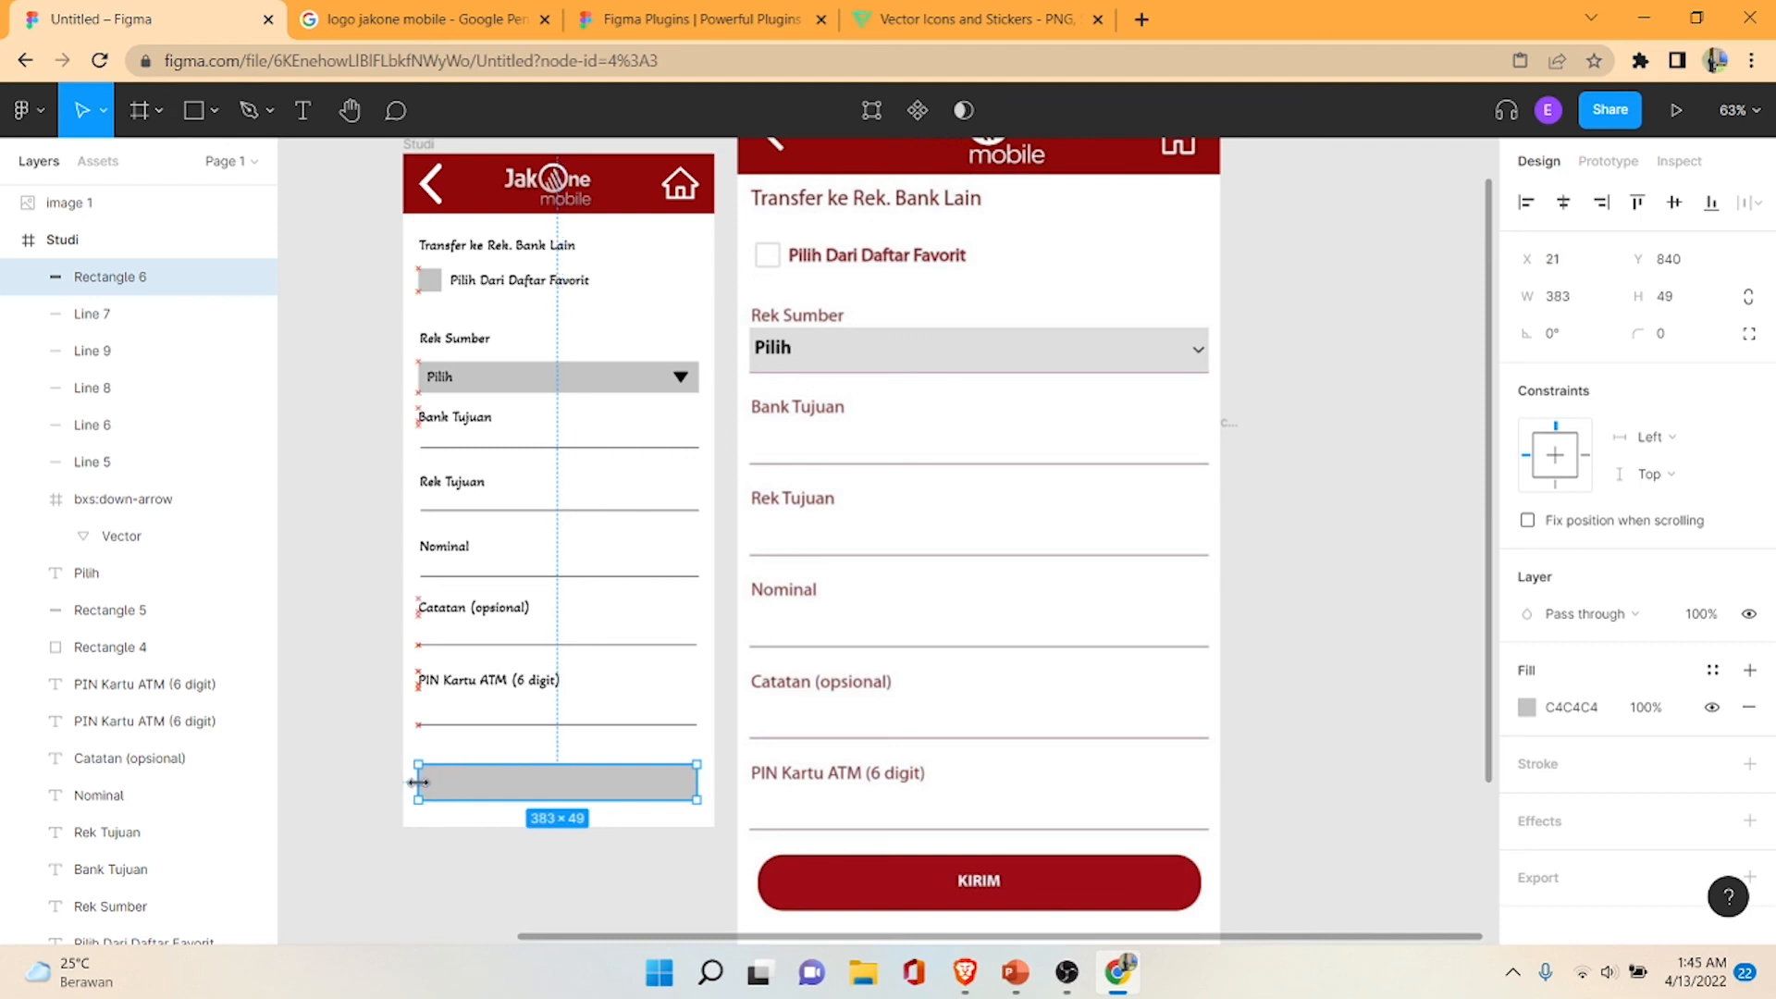
left_click(360, 740)
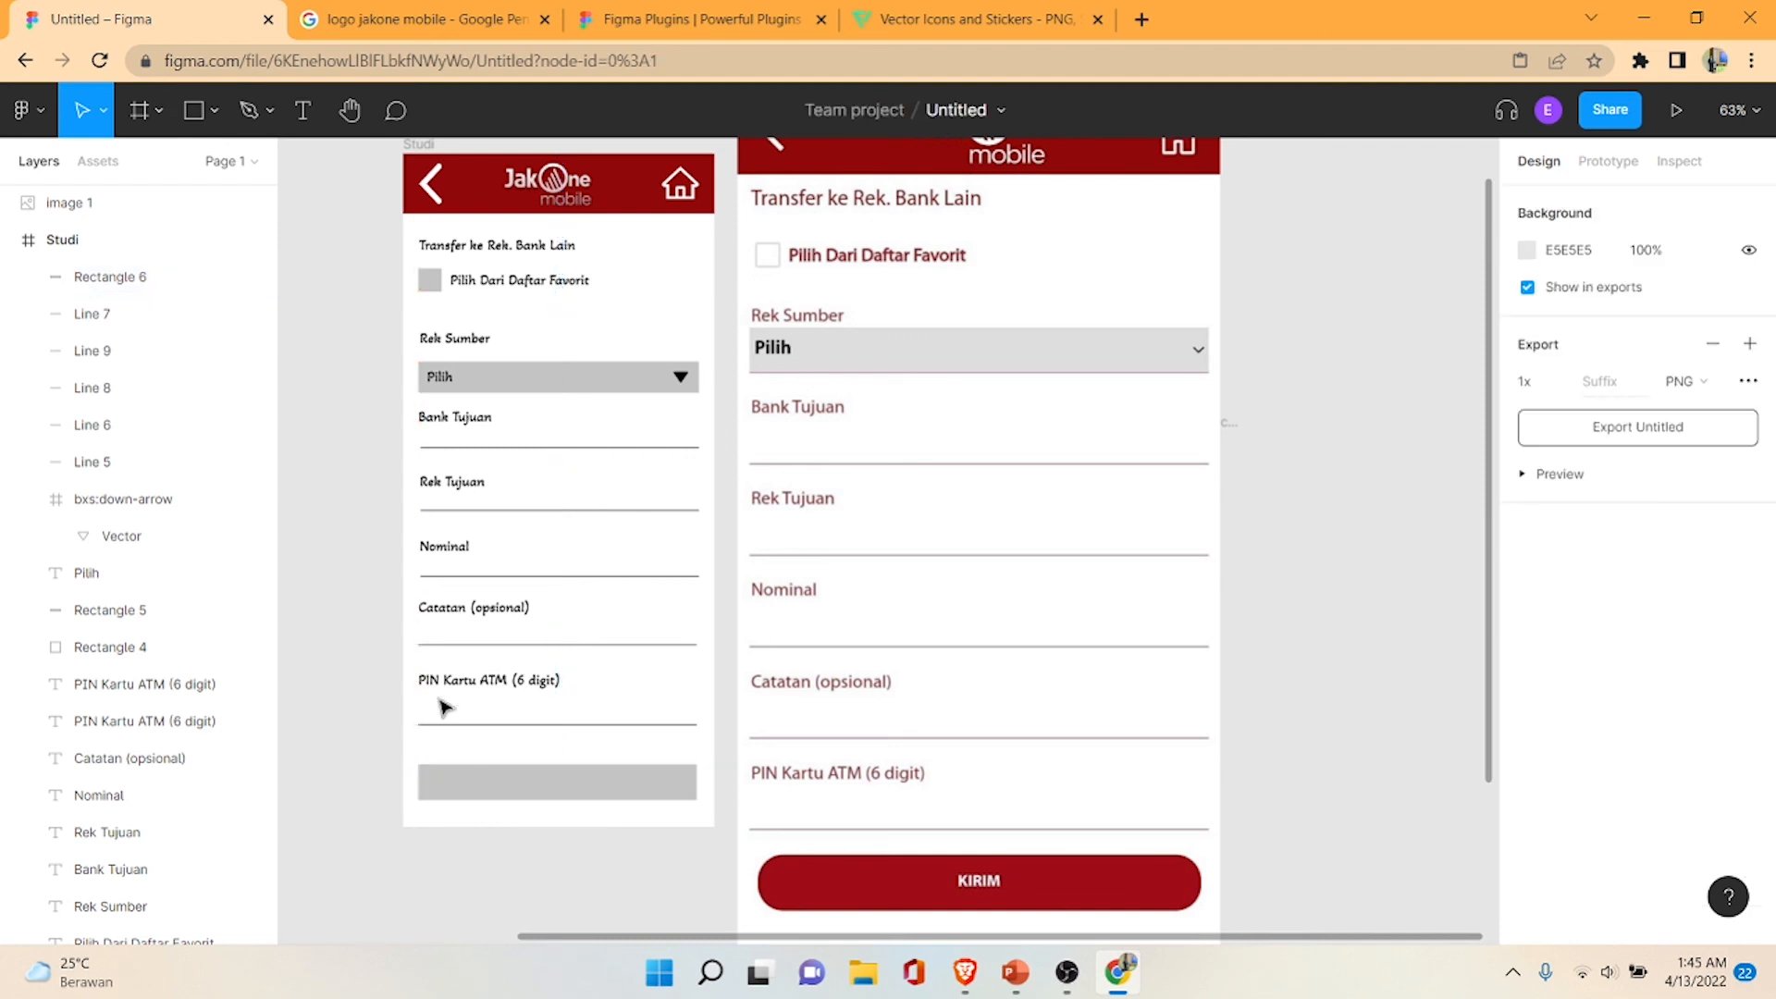
- Fill the new rectangle with the red 9F0D17 sampled from the reference screenshot's KIRIM button
left_click(607, 782)
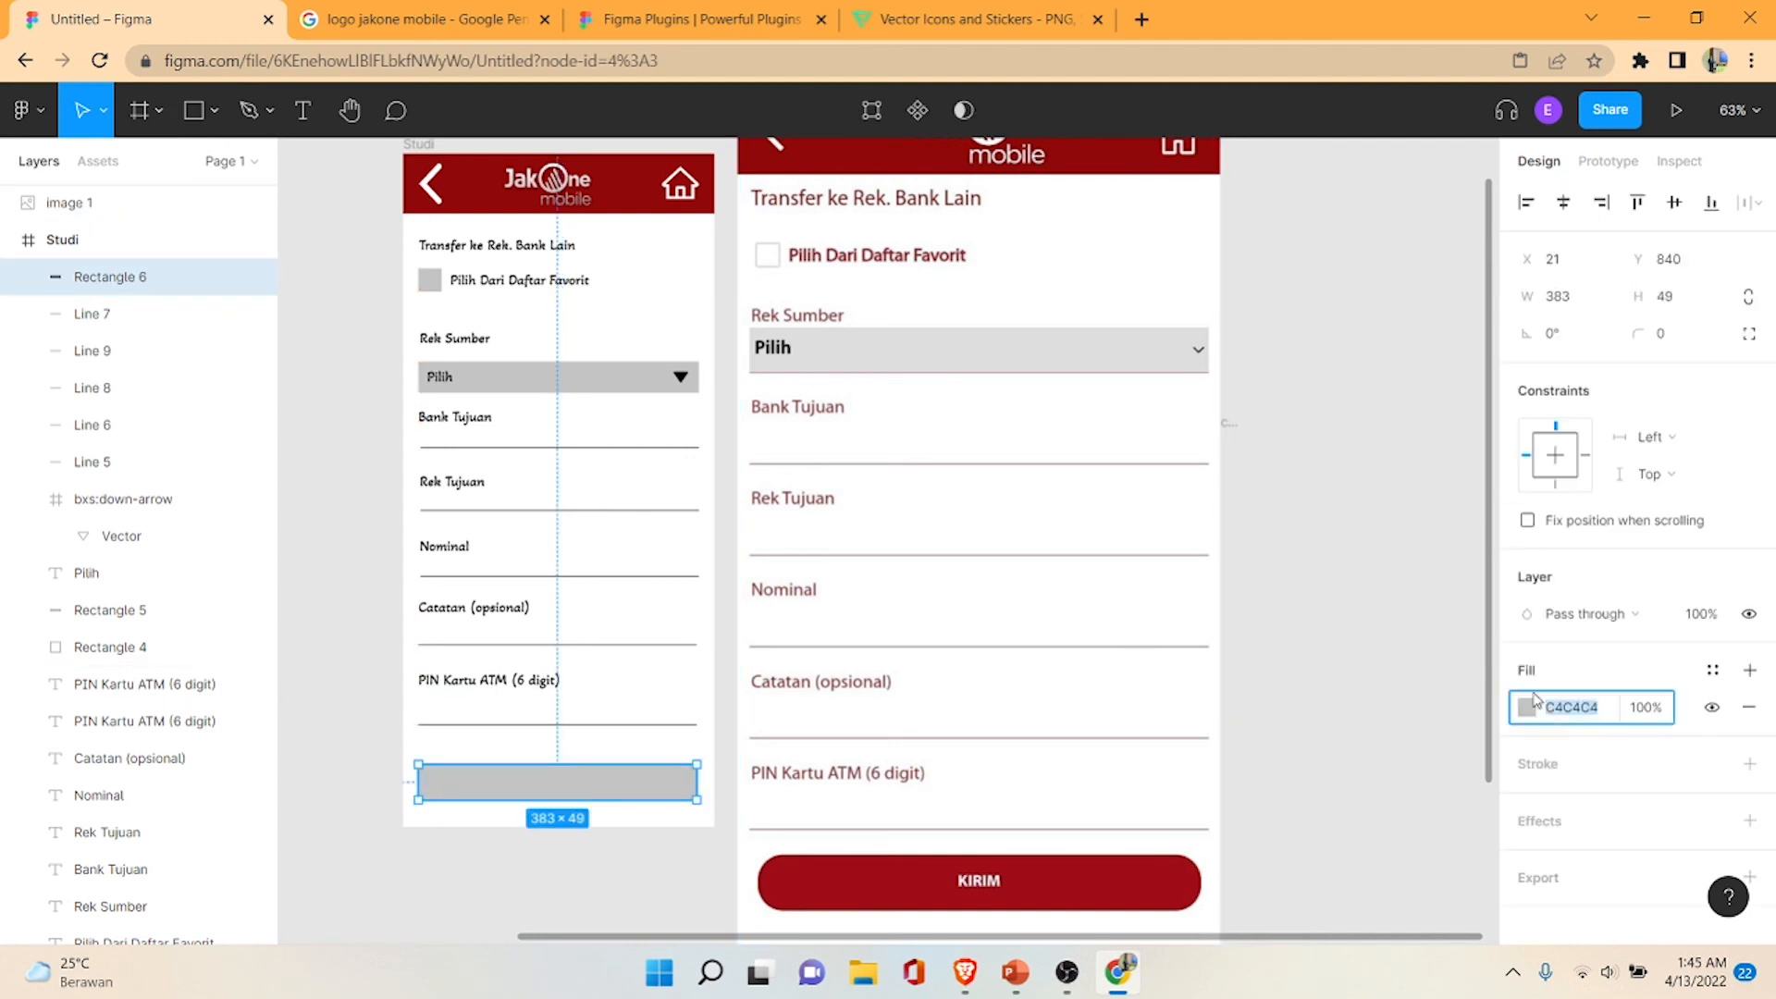
left_click(1527, 707)
left_click(1255, 689)
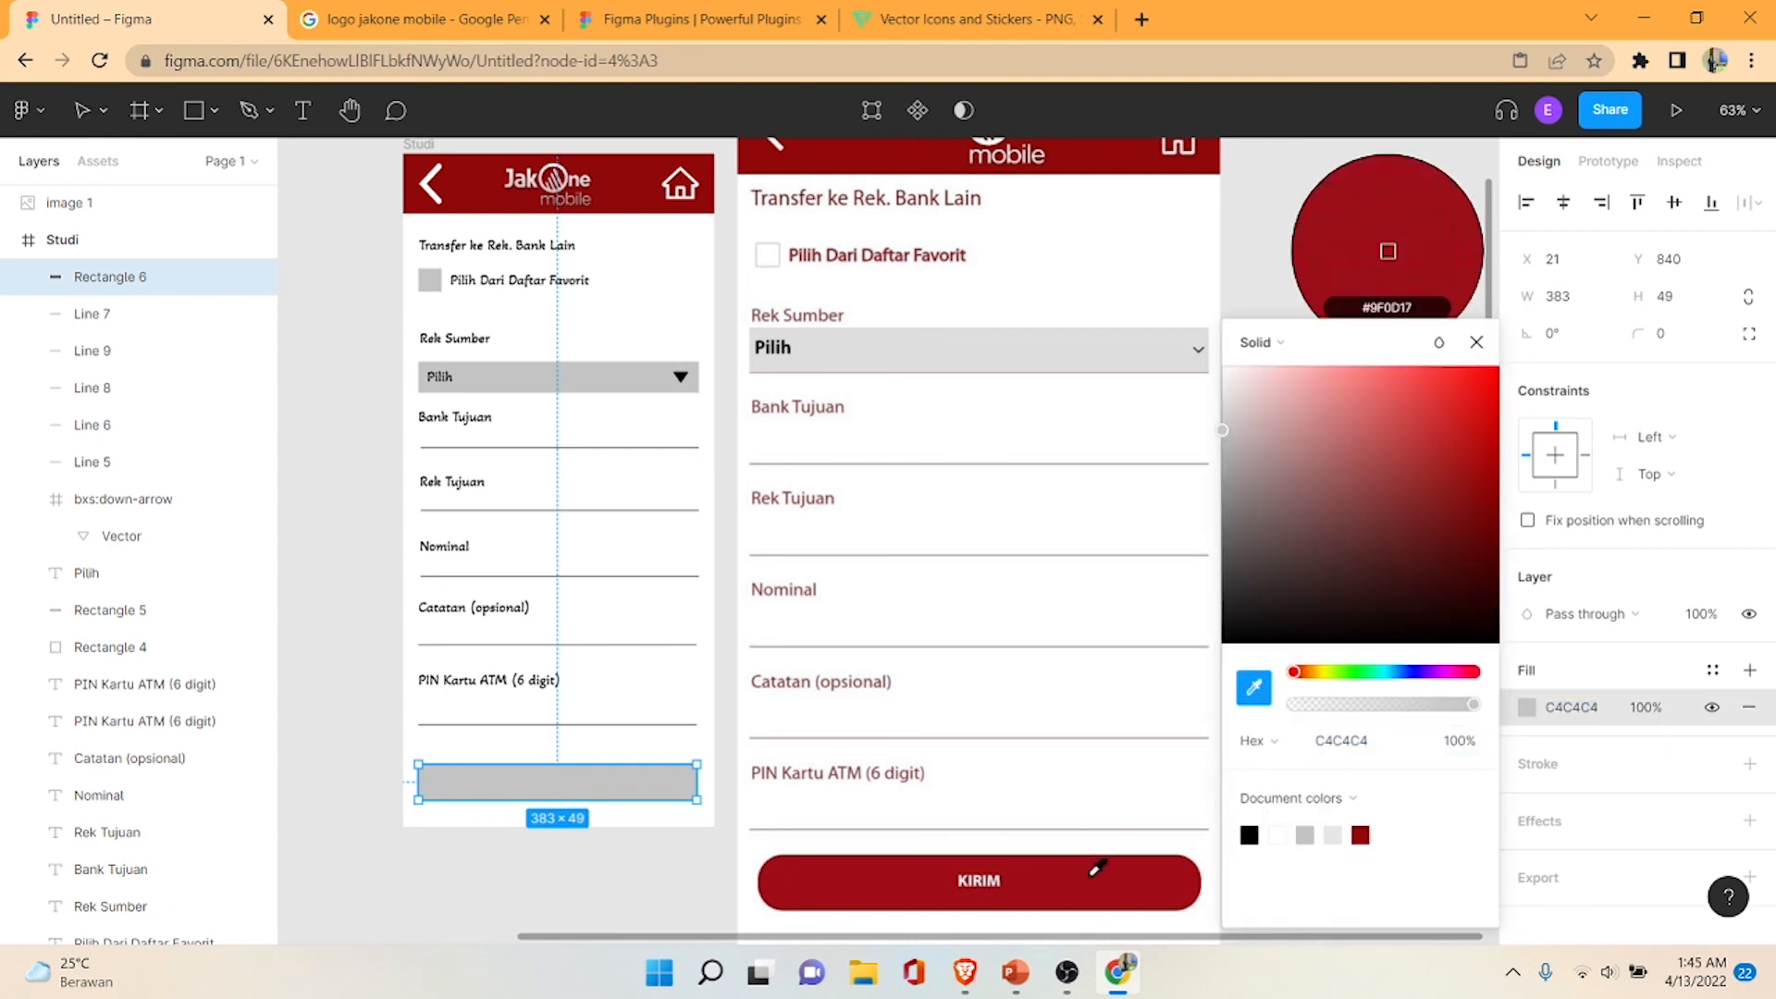
left_click(1100, 846)
left_click(1352, 292)
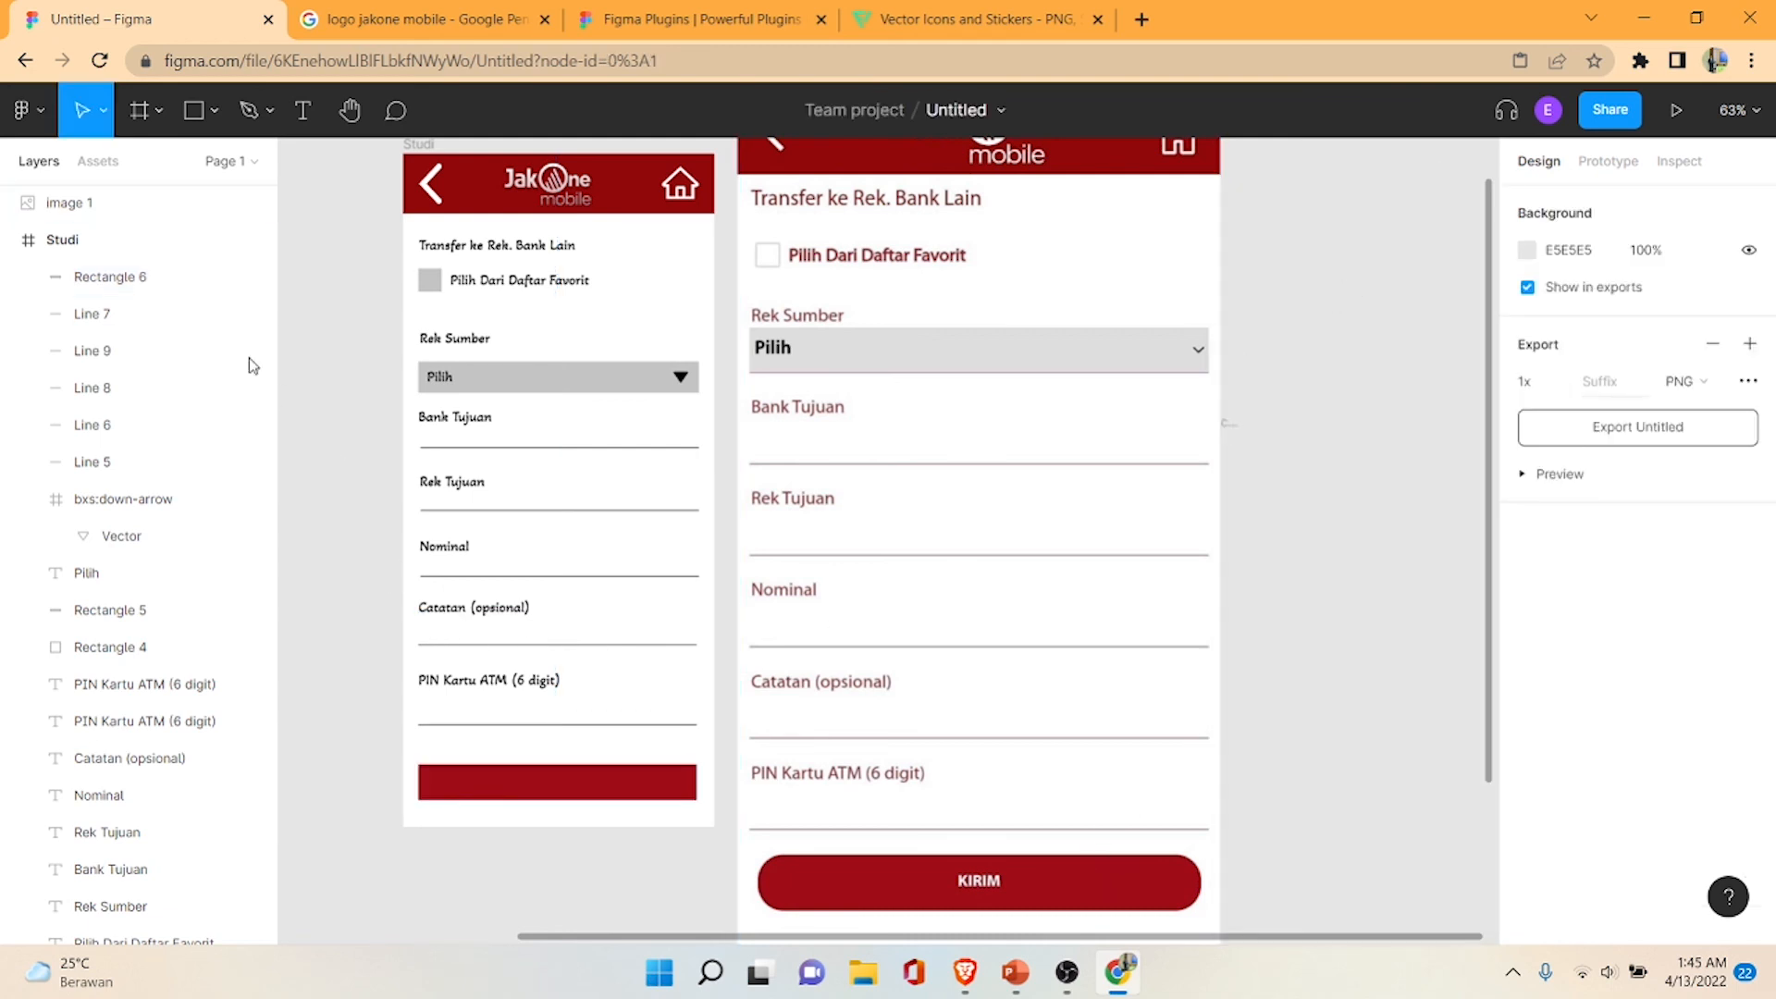
- Add the text "KIRIM" on the red rectangle
left_click(302, 110)
left_click(521, 784)
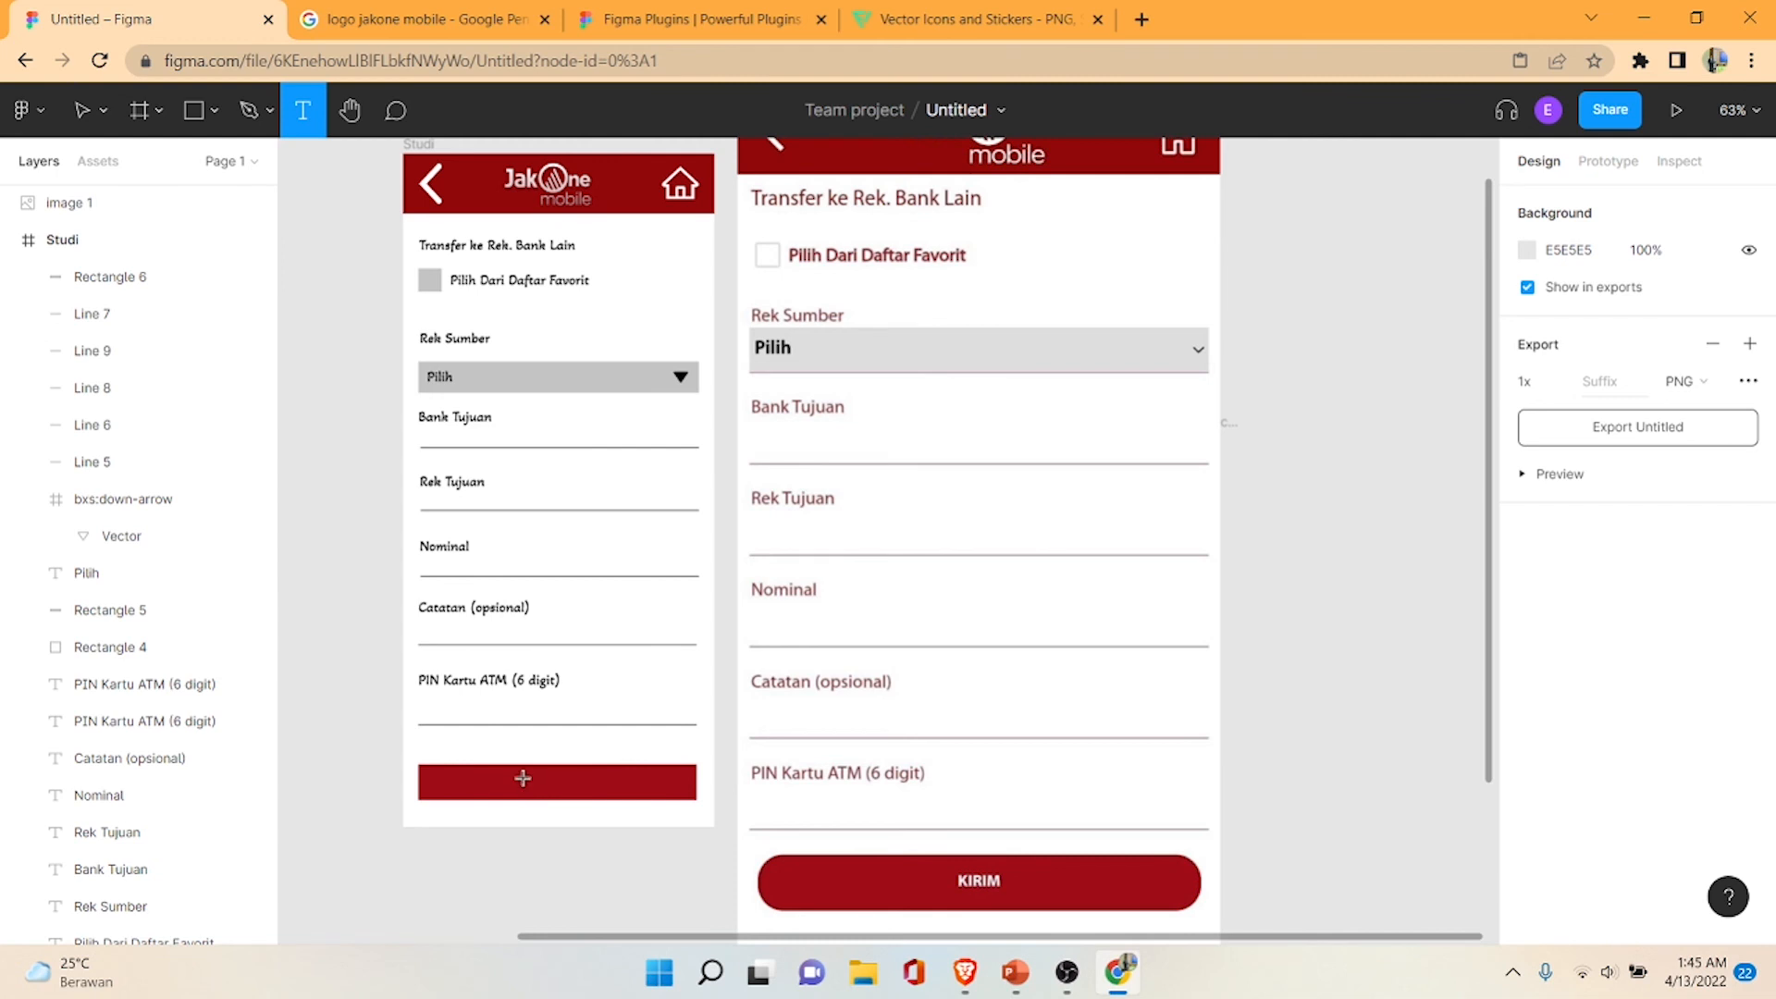
type("K")
key("Escape")
type("IRIM")
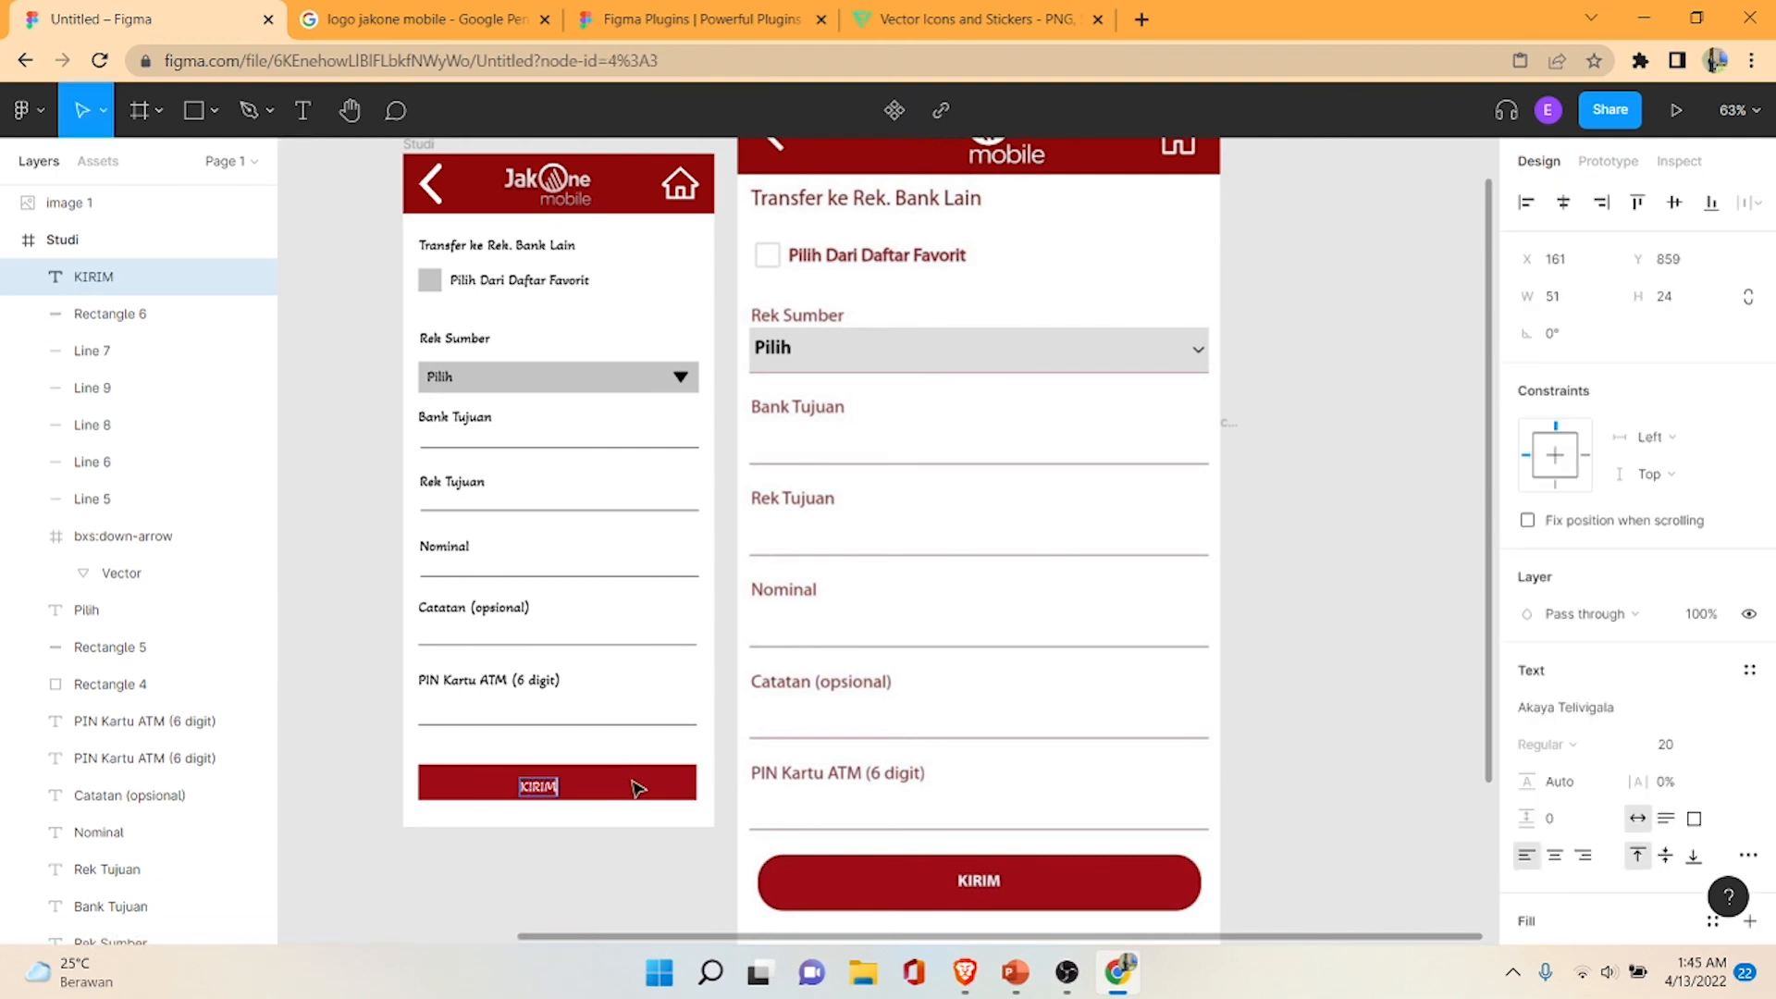
- Move the "KIRIM" text near the middle of the red rectangle, to about X 175, Y 853
left_click(248, 275)
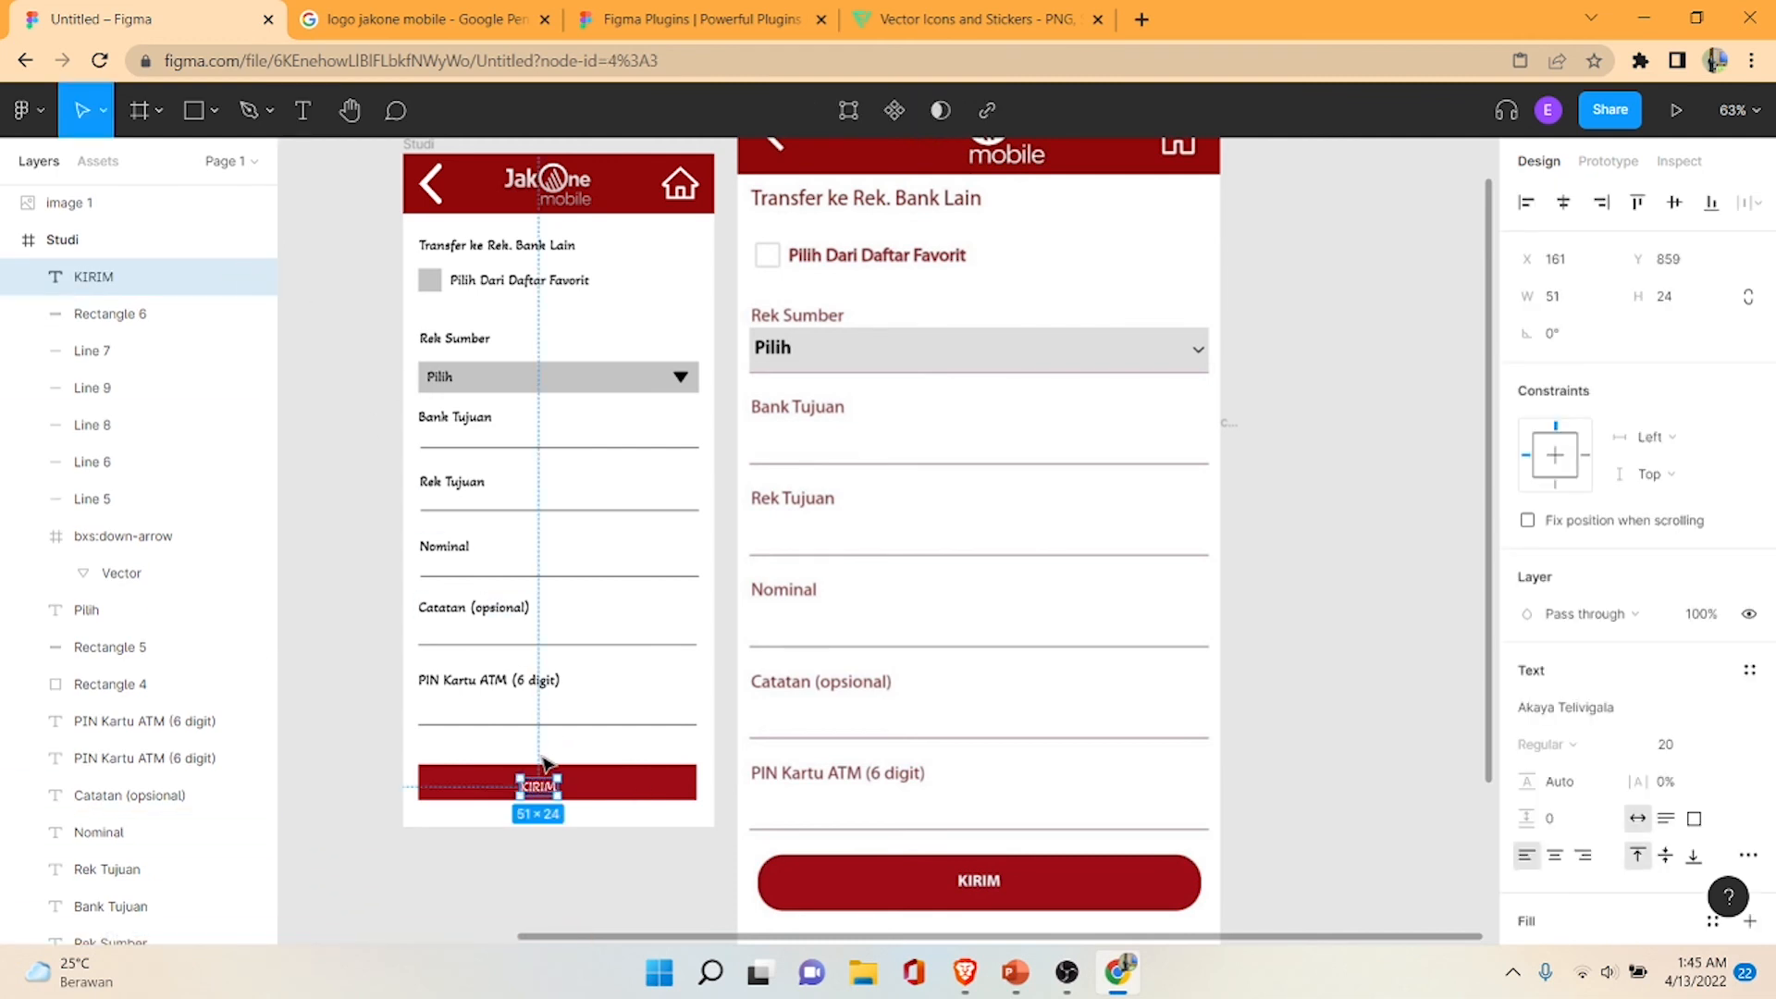
left_click_drag(543, 792, 564, 786)
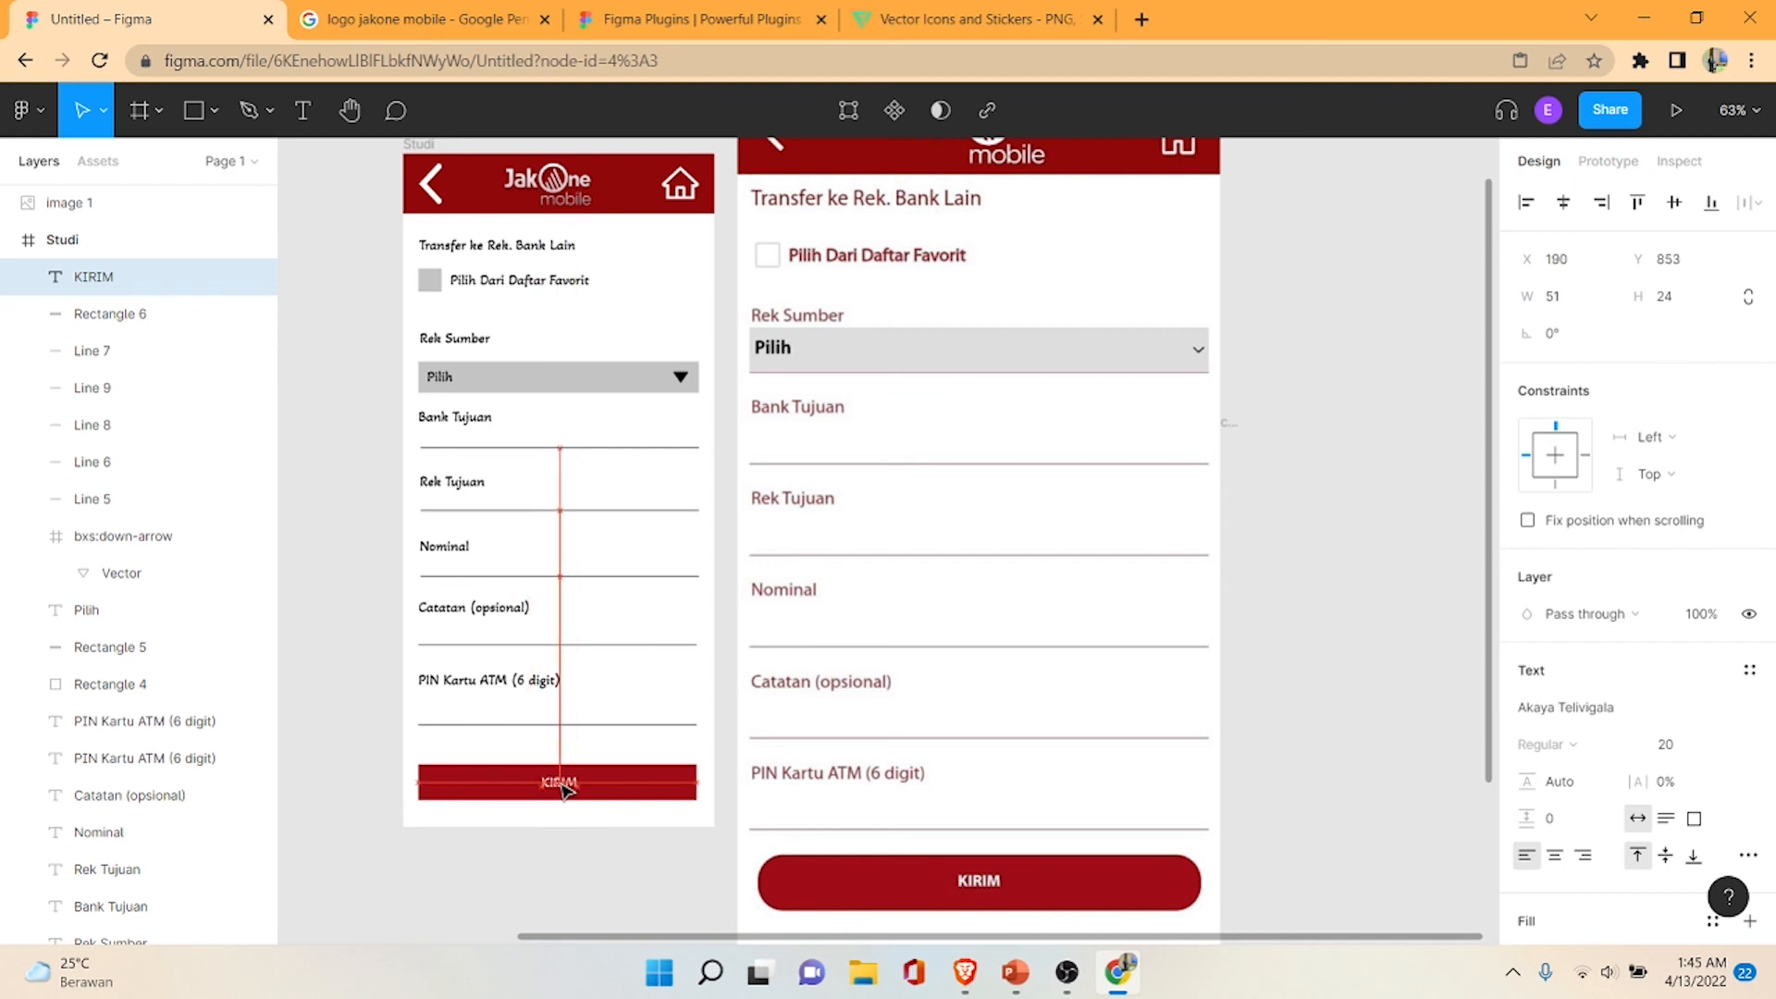
left_click(368, 725)
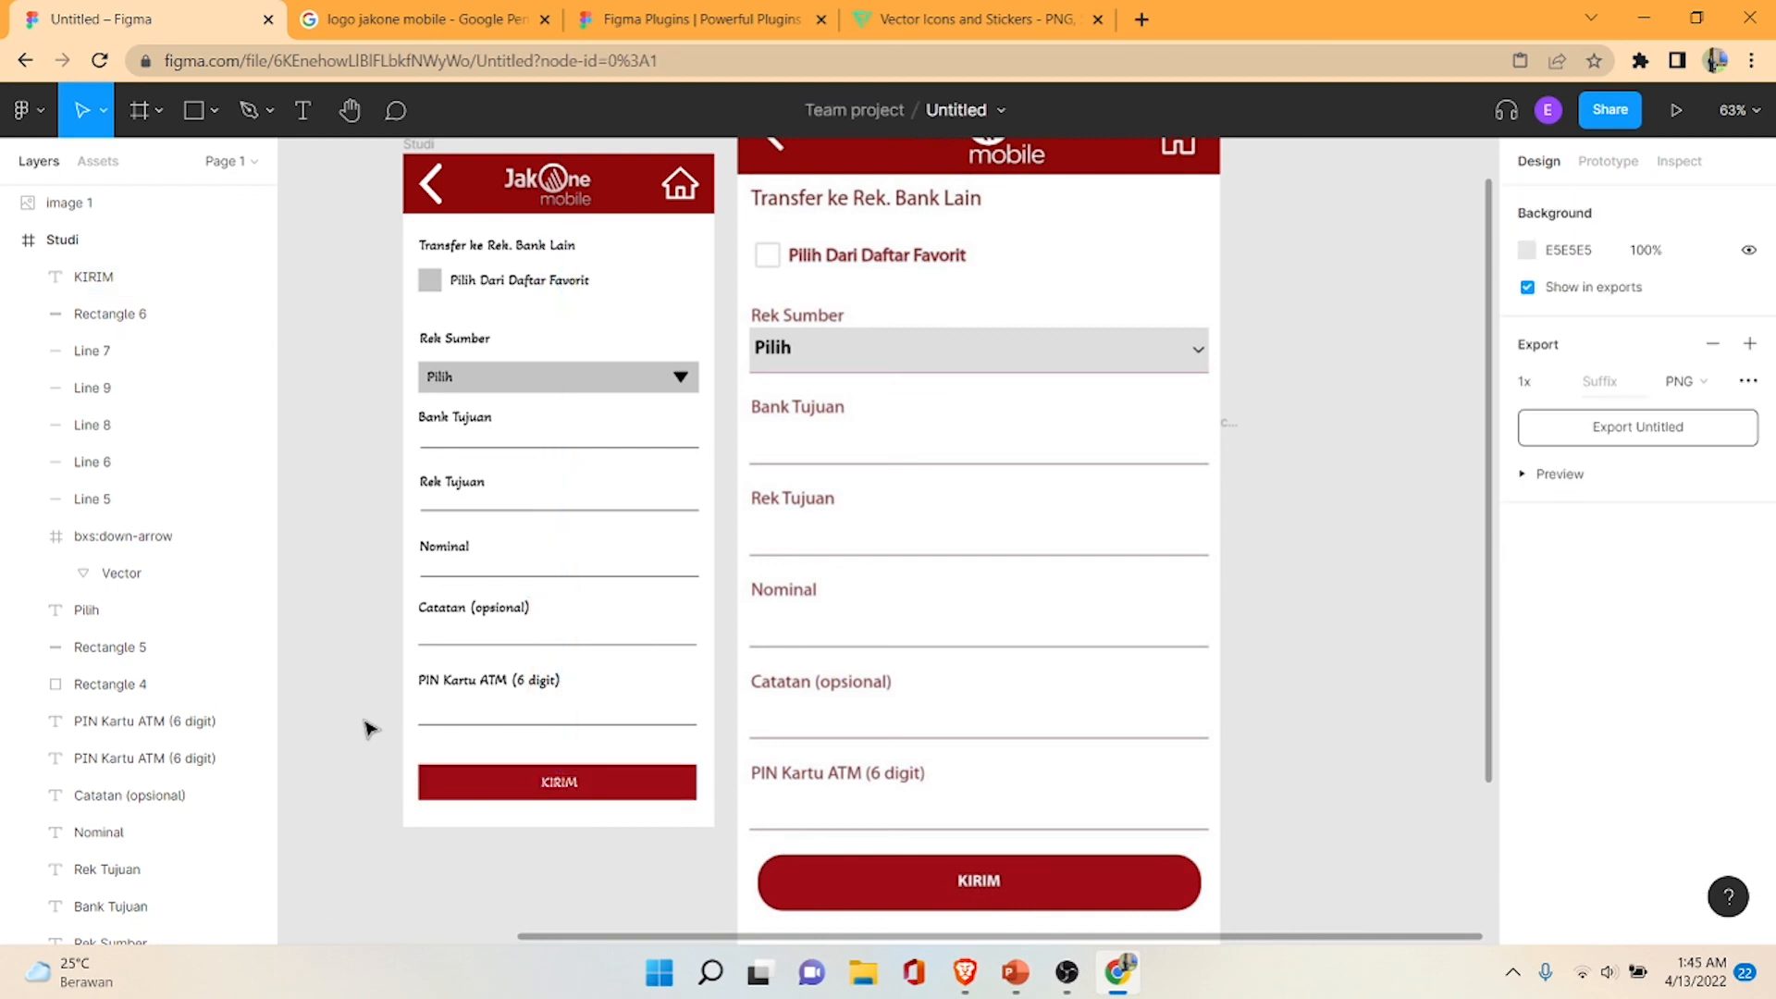
left_click(561, 785)
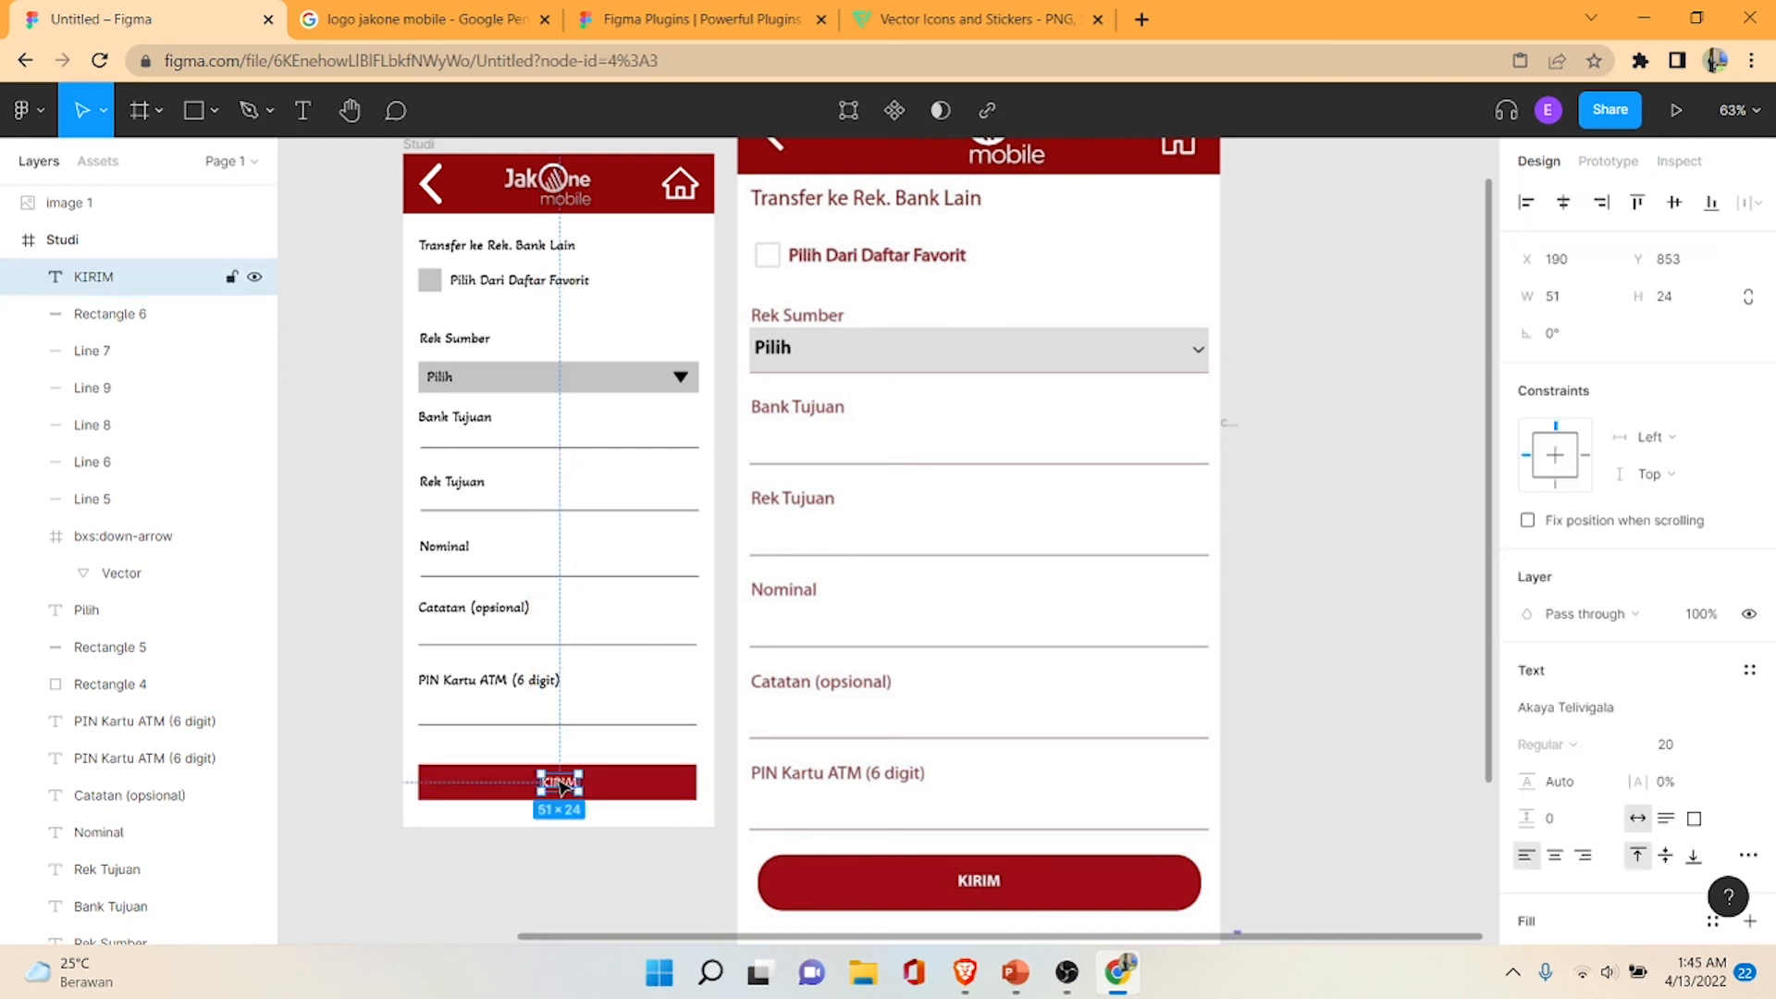
left_click(370, 735)
left_click_drag(564, 781, 555, 786)
left_click(317, 779)
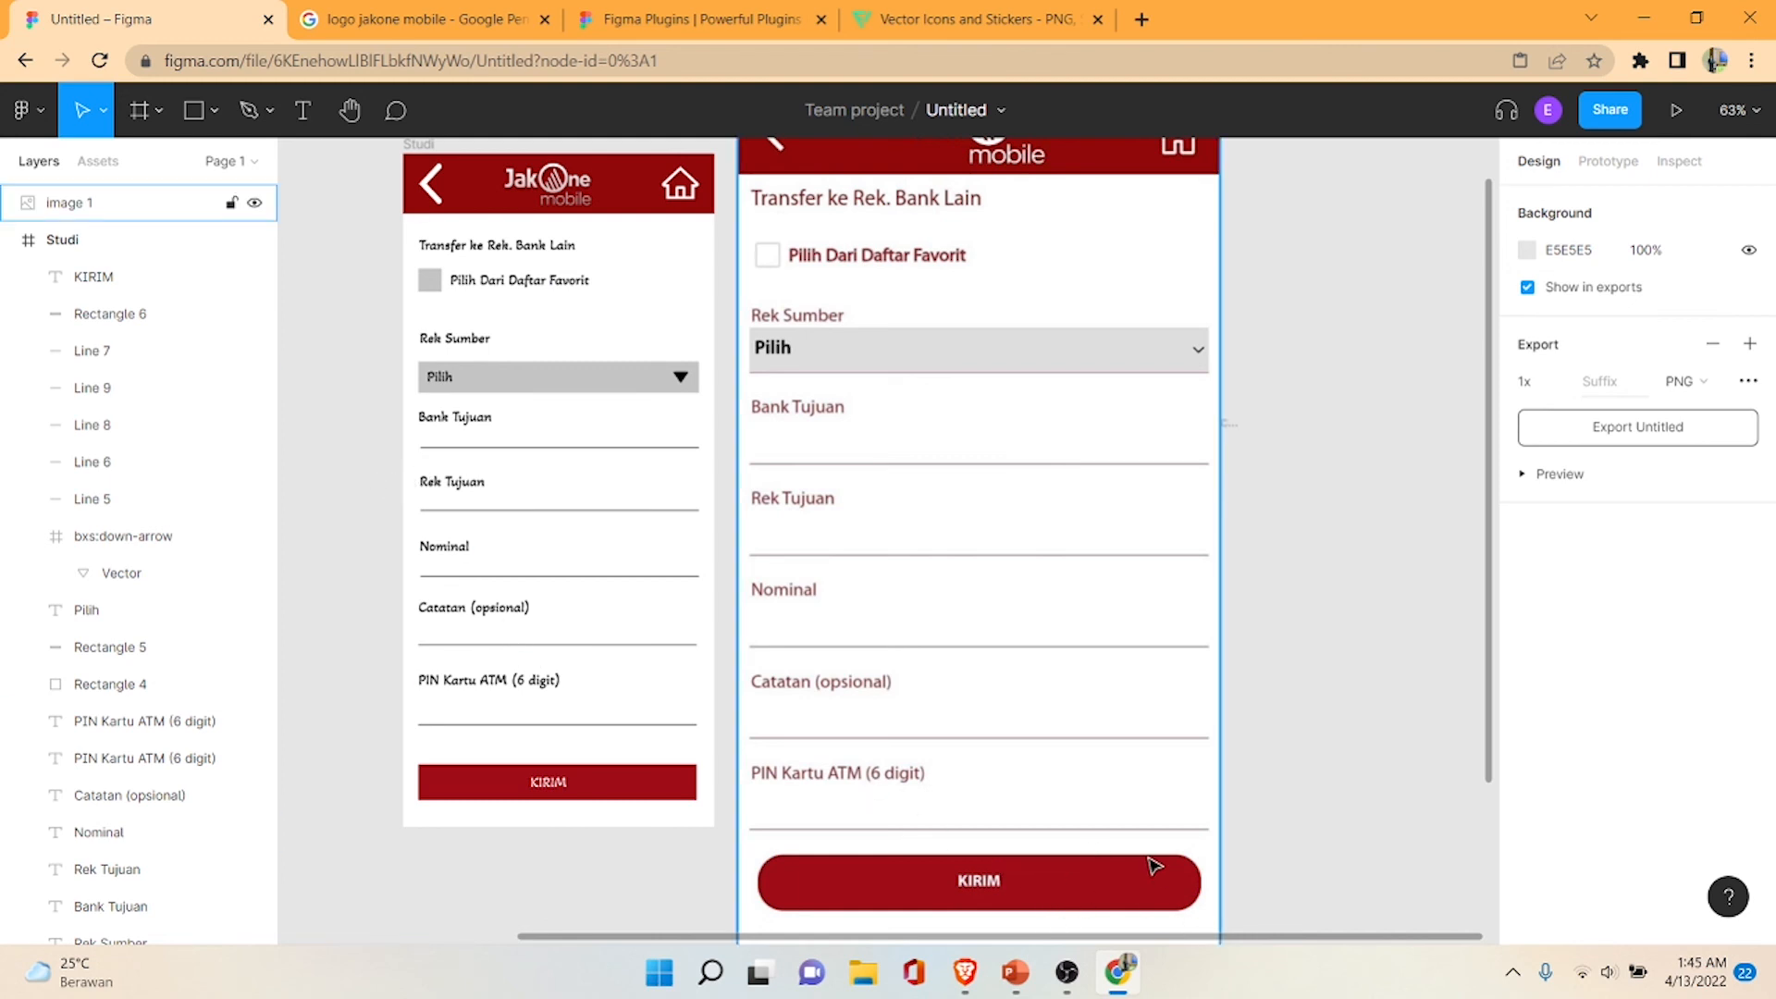
- Set the red button rectangle's corner radius to 40
left_click(644, 785)
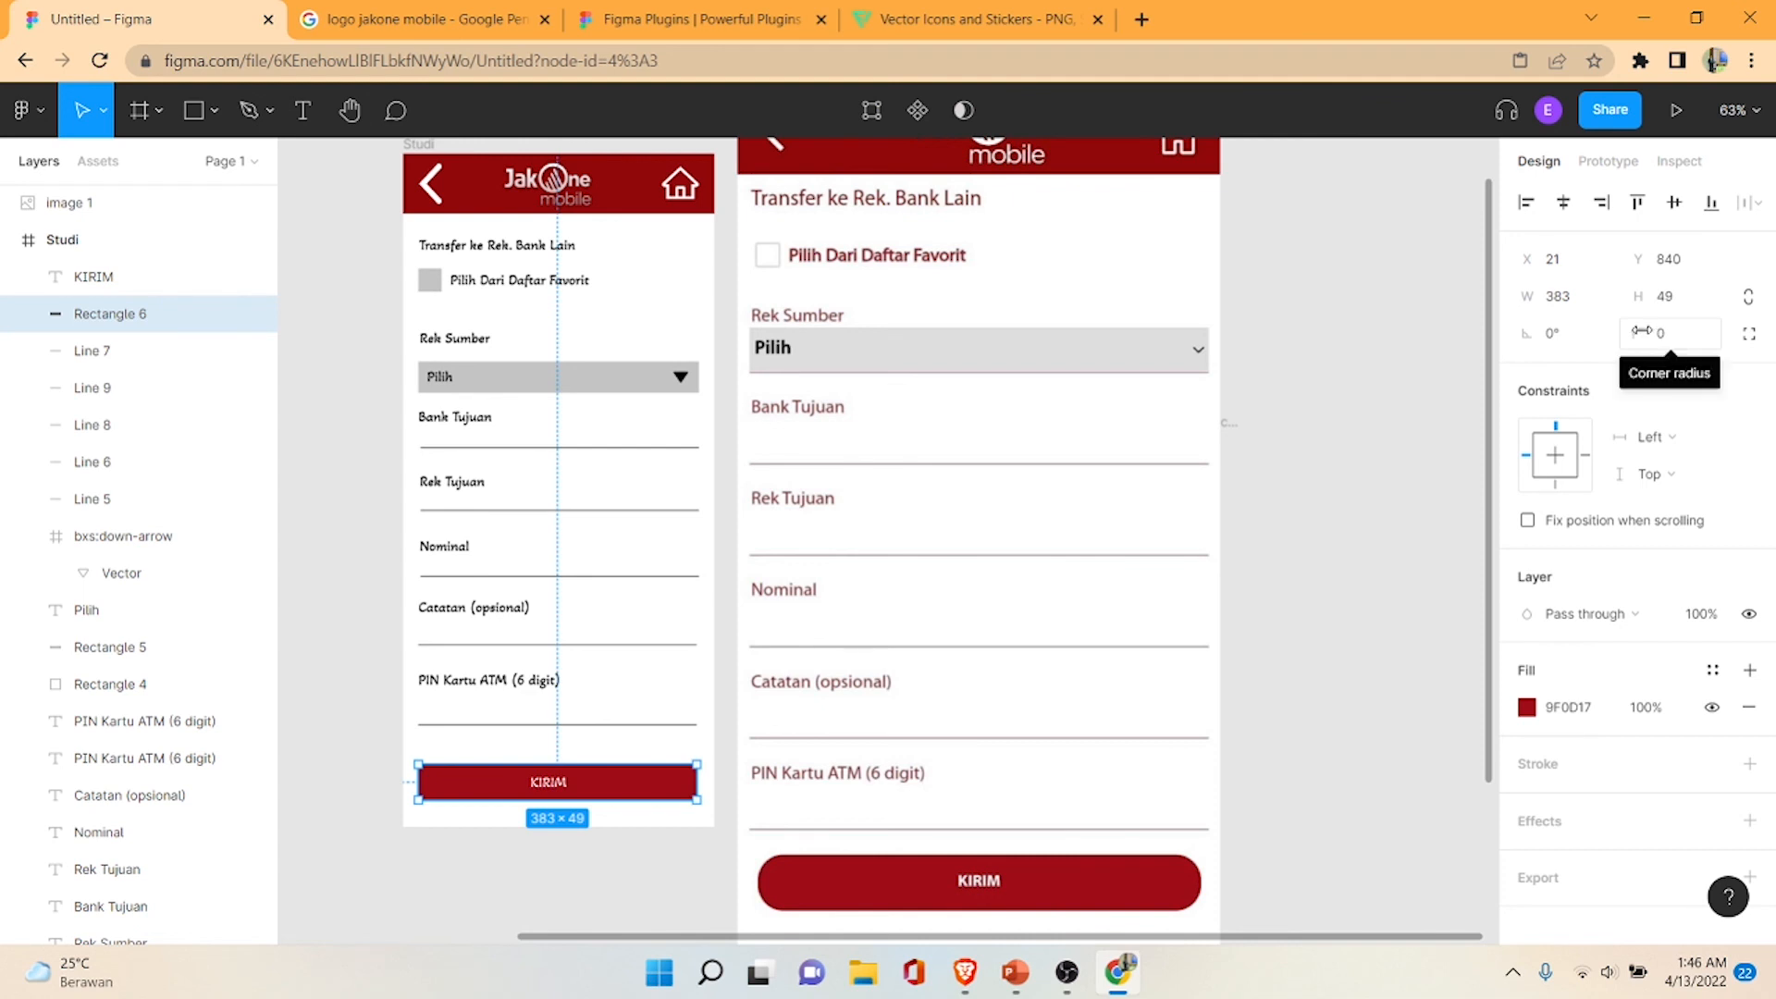
left_click(1693, 344)
type("6")
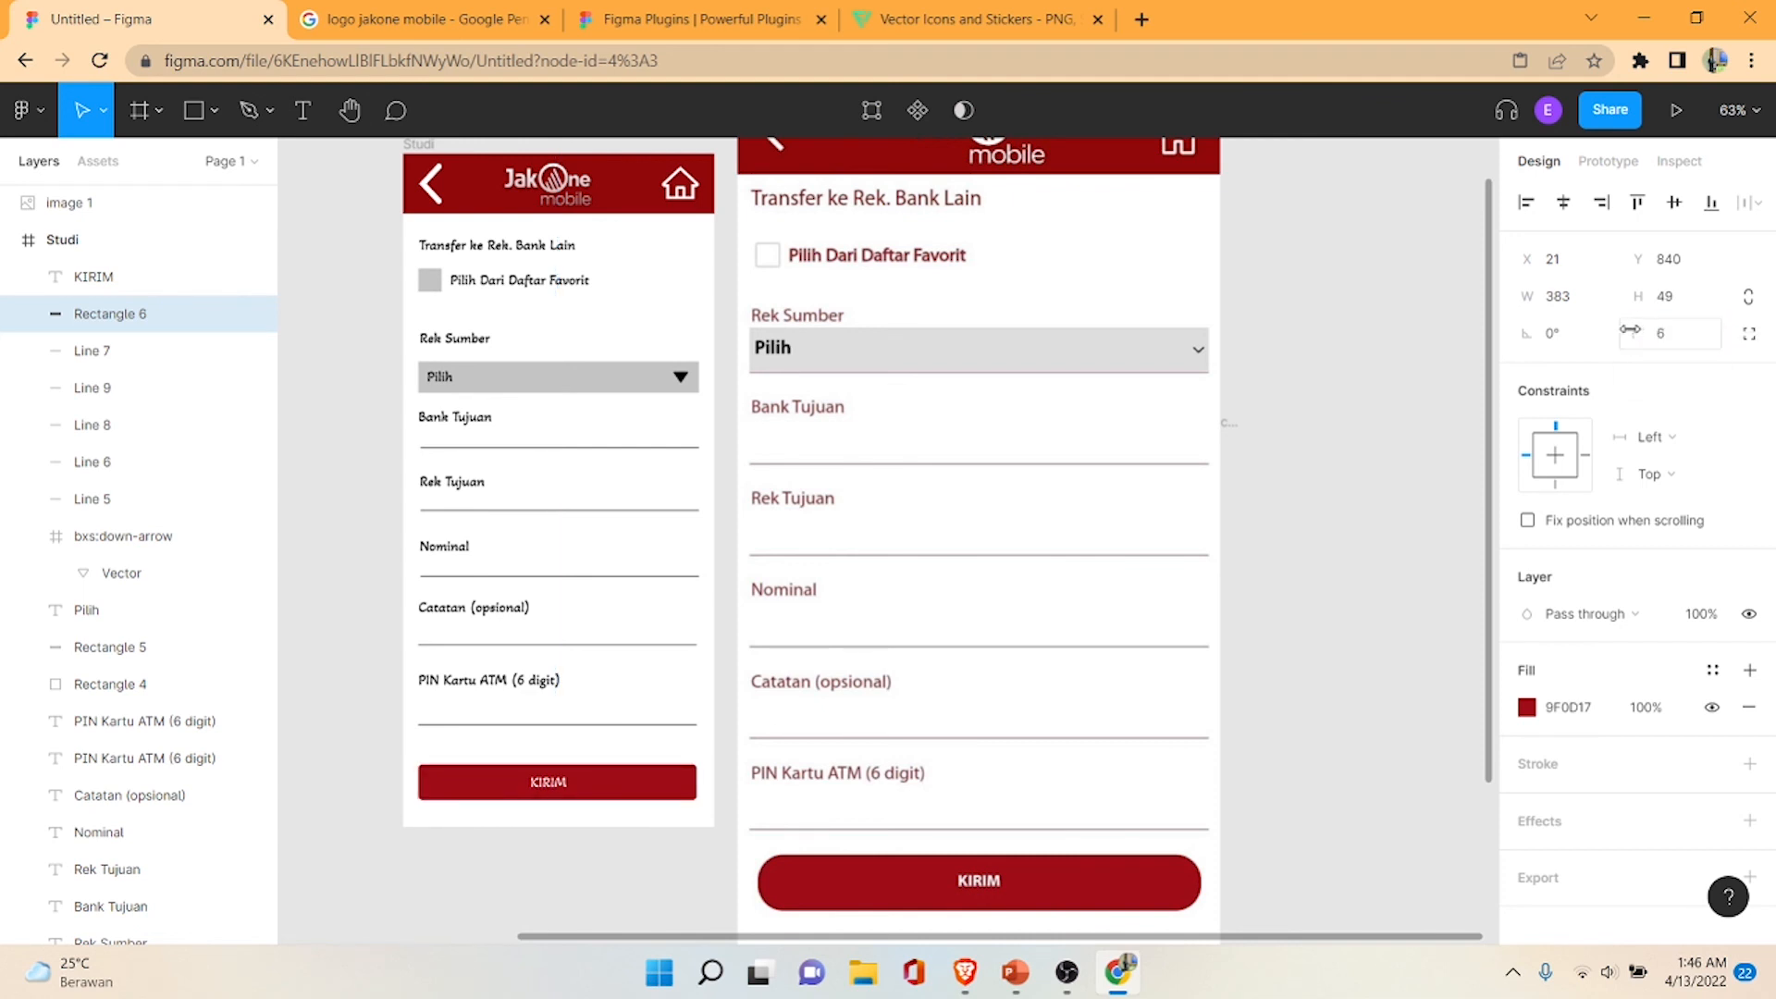
key("Return")
type("40")
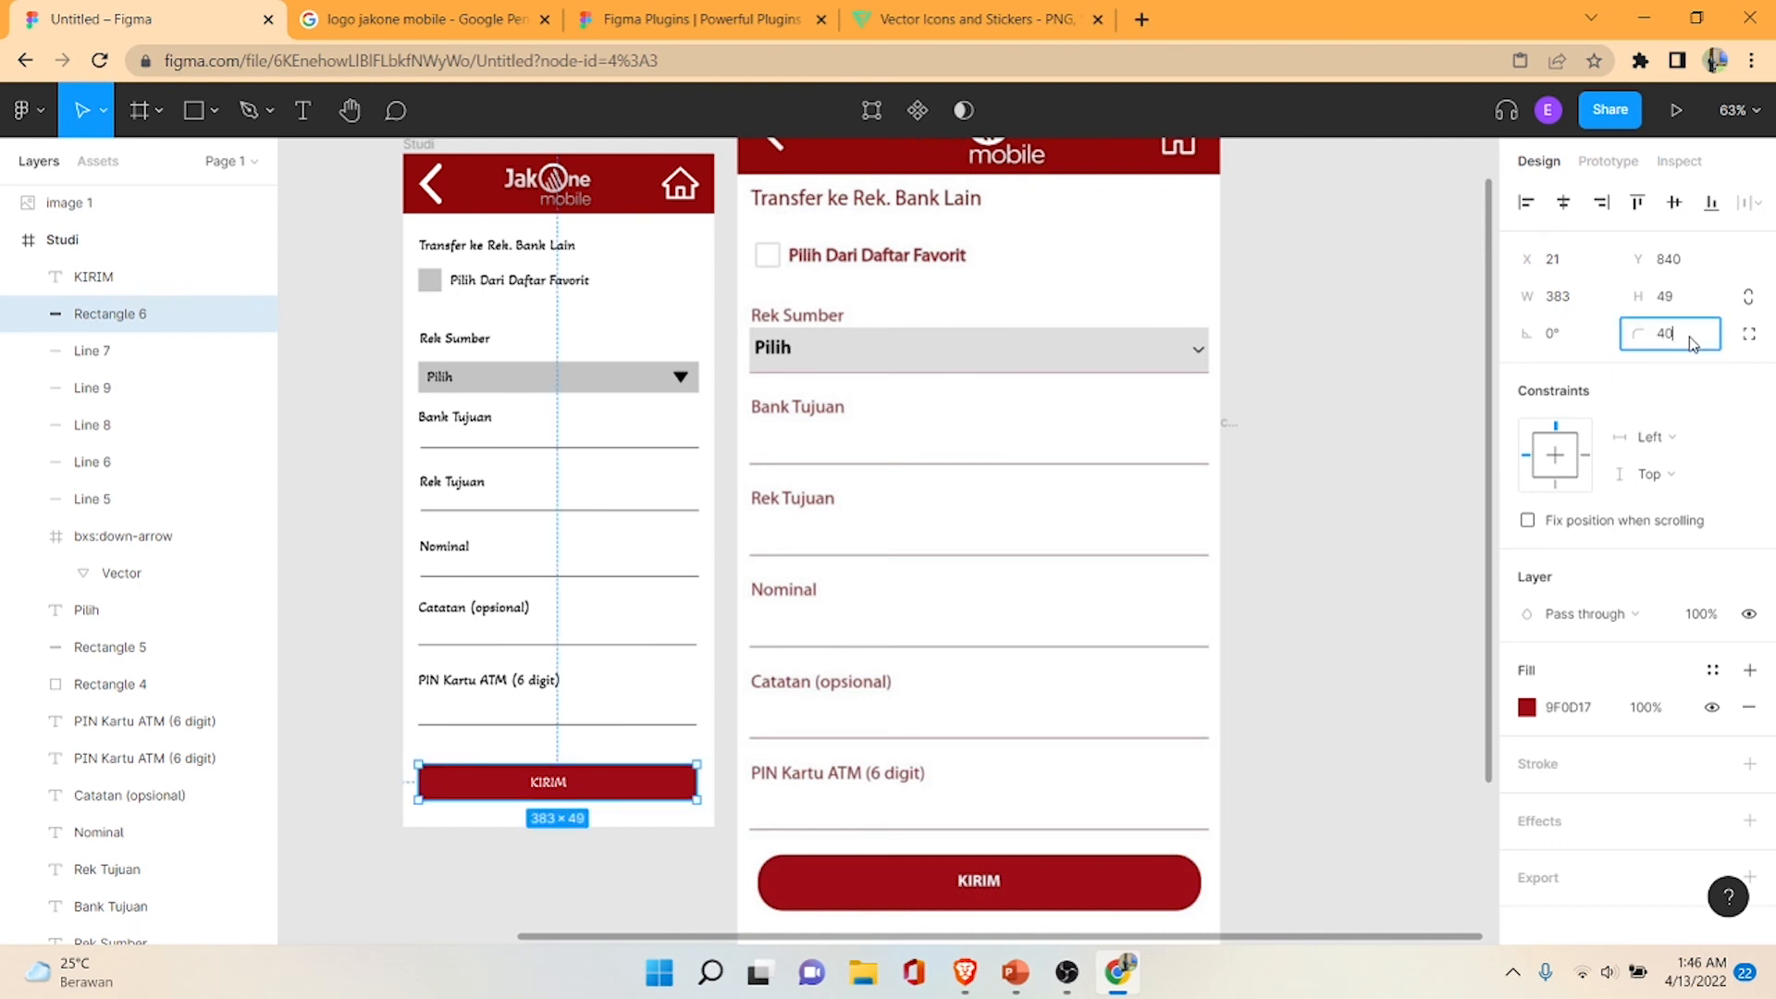
key("Return")
left_click(1365, 435)
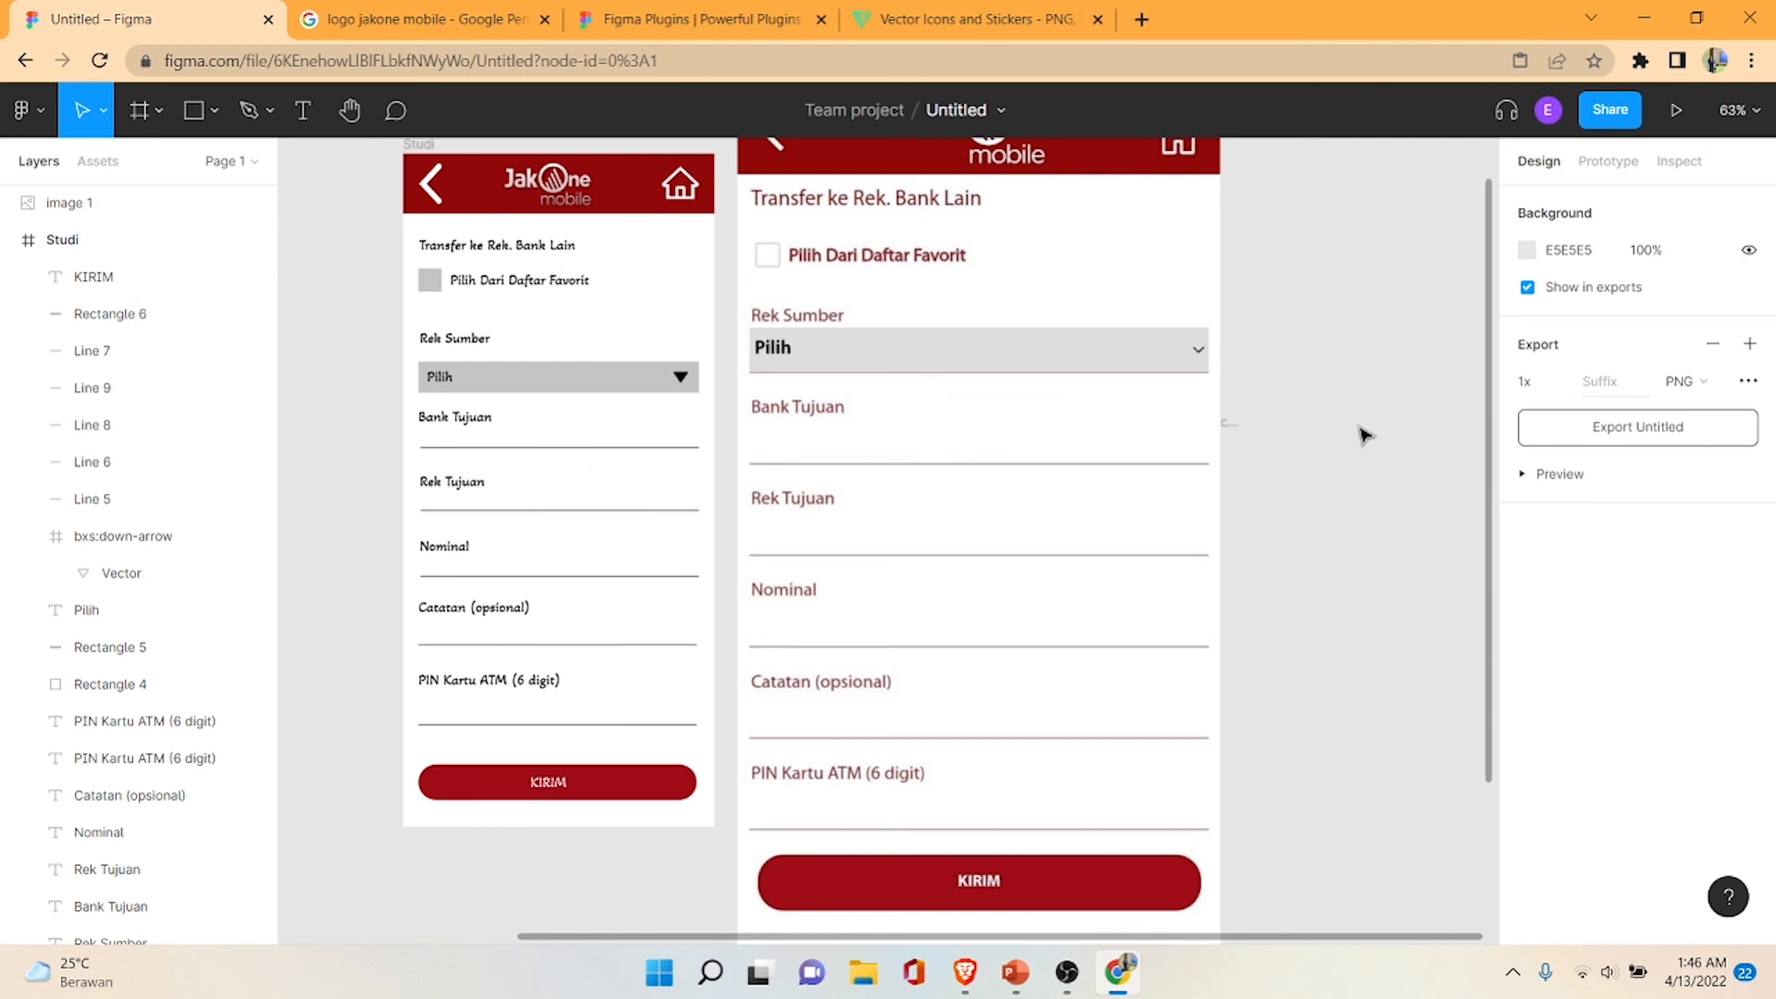
scroll(1365, 435, "up", 1)
scroll(1365, 435, "down", 3)
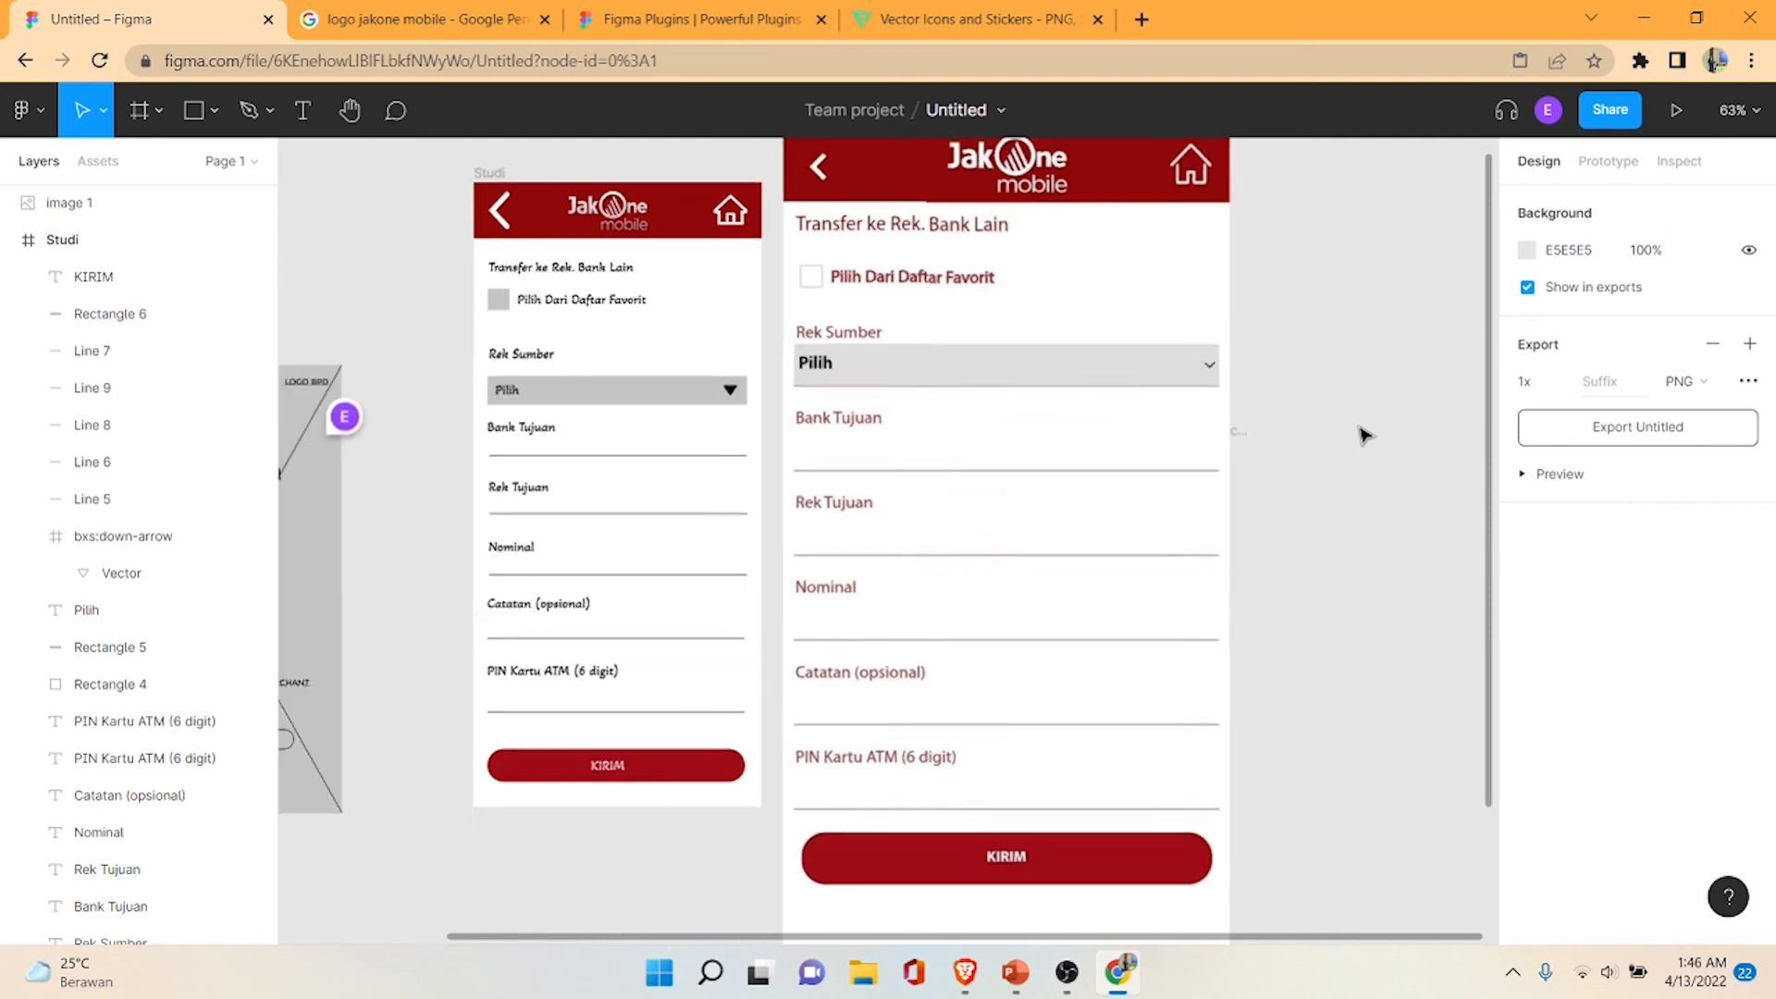
scroll(1365, 434, "up", 2)
scroll(1365, 435, "up", 1)
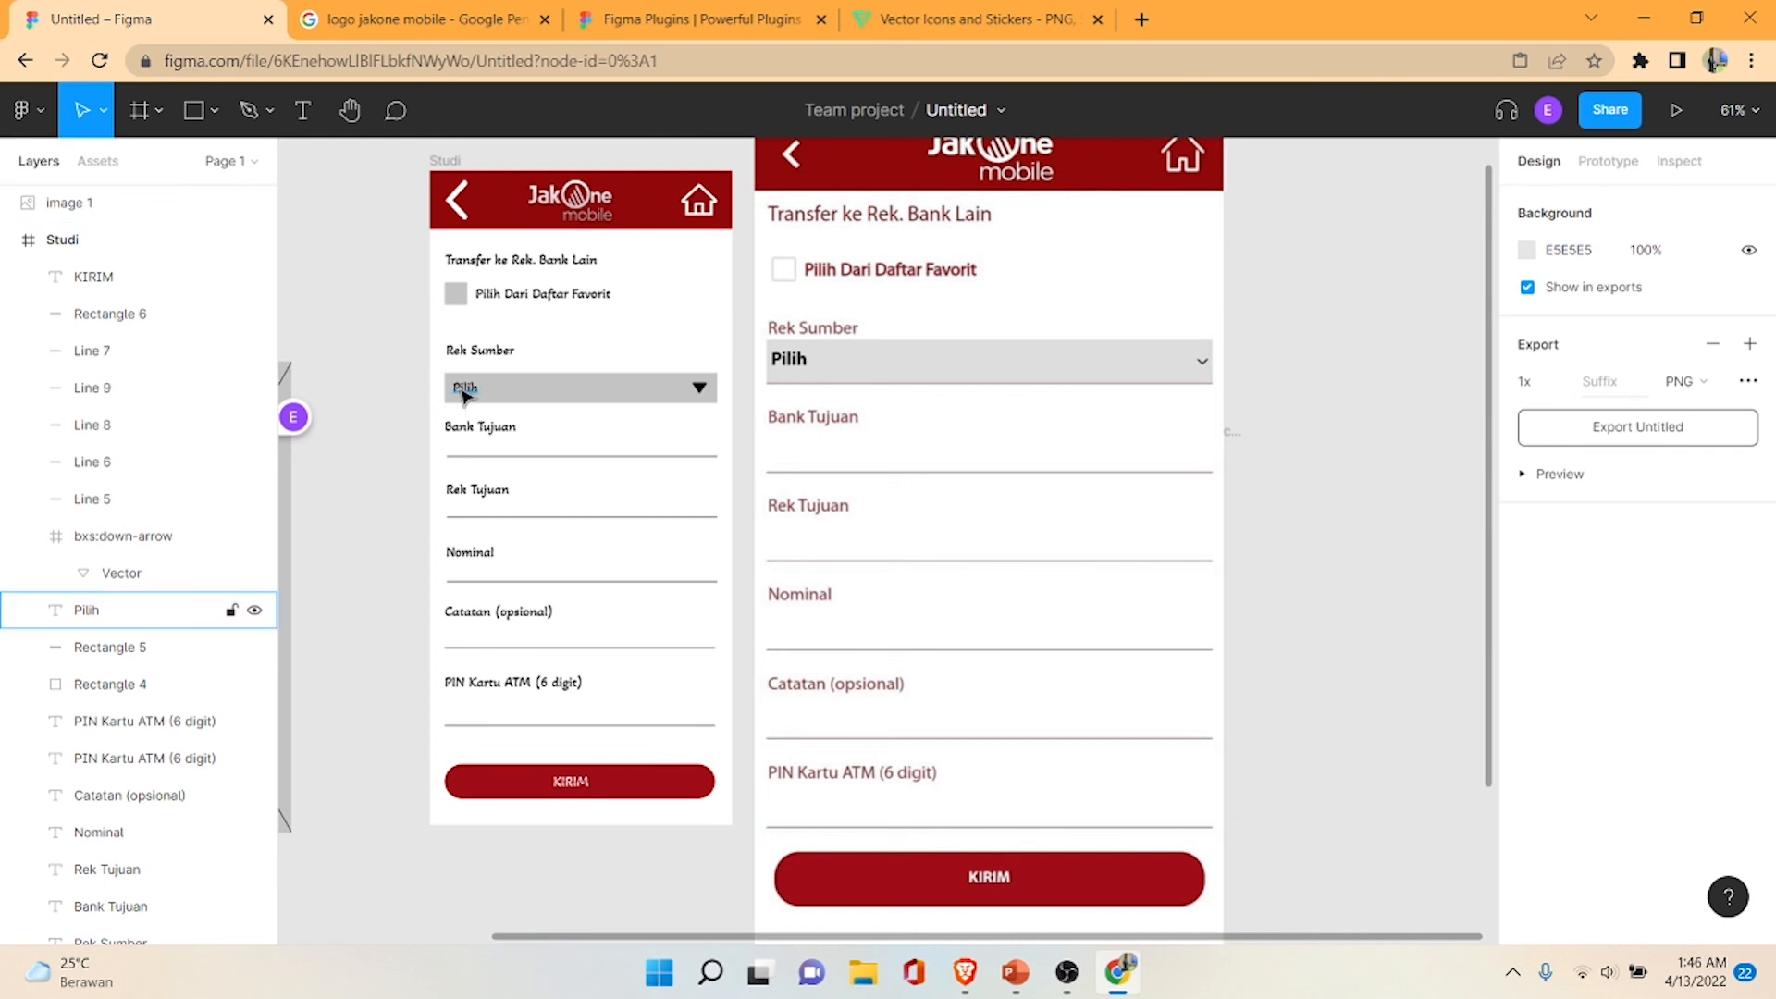
left_click(586, 789)
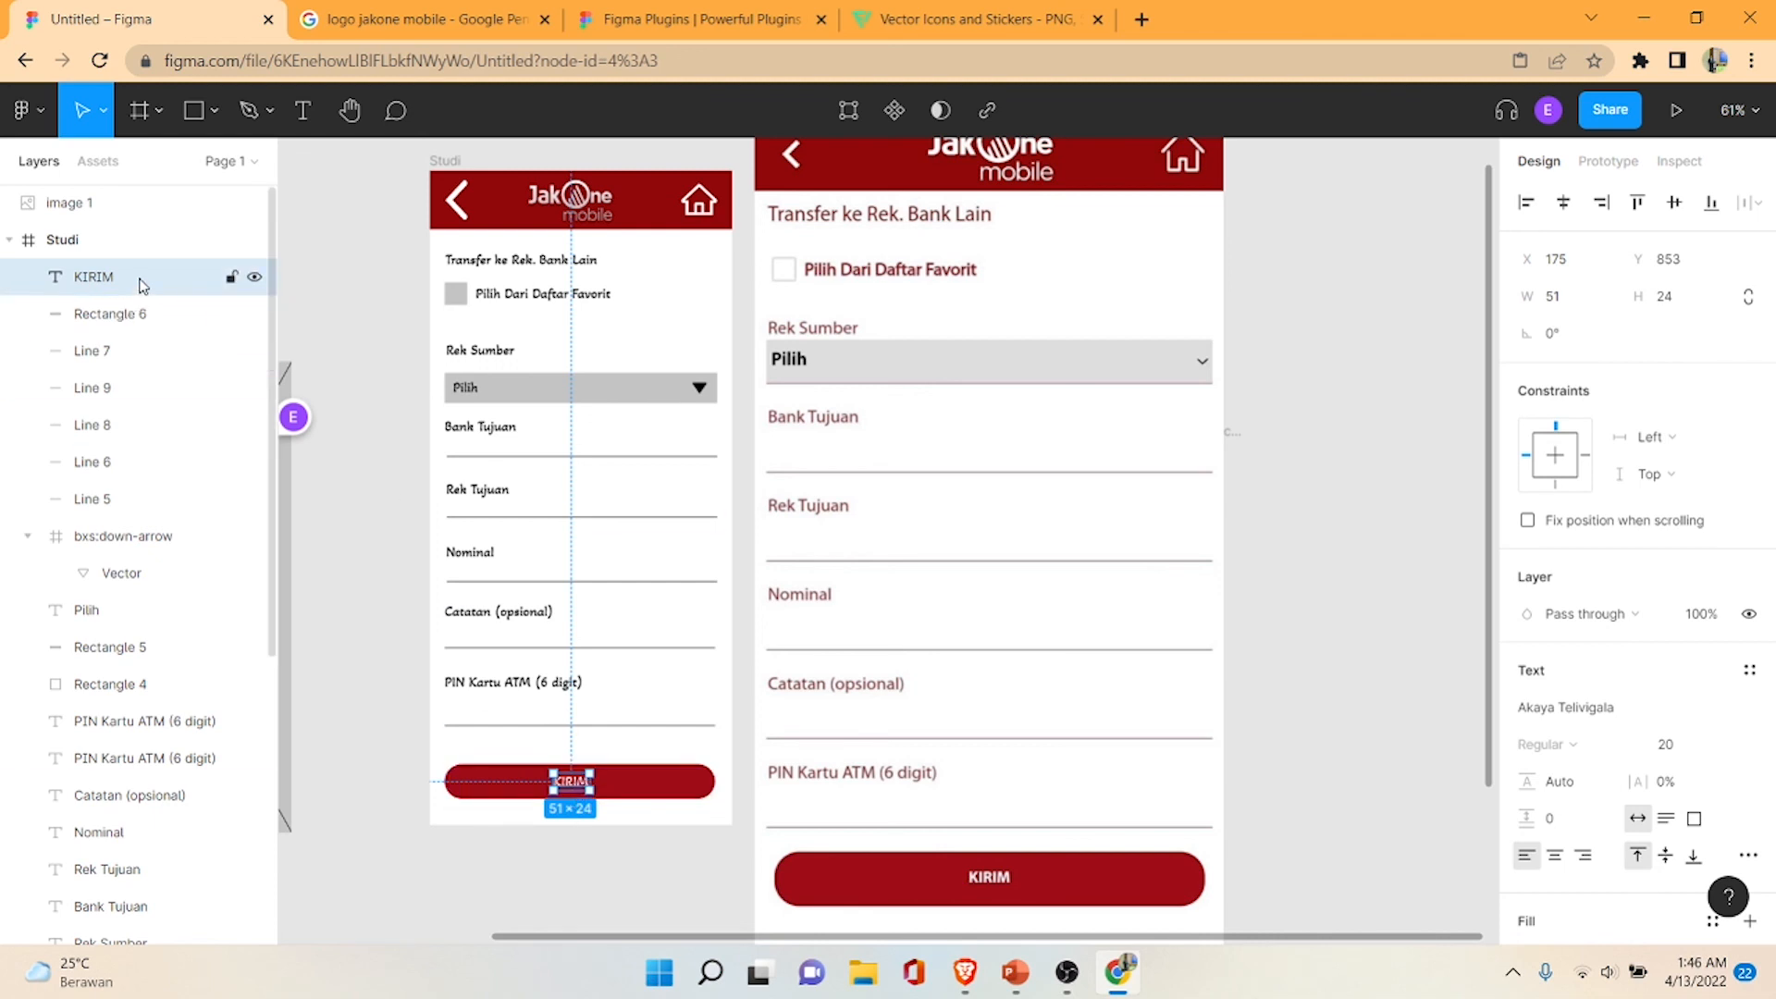
mouse_move(142, 285)
left_mouse_down()
mouse_move(146, 333)
mouse_move(127, 276)
left_mouse_up()
left_click(1365, 573)
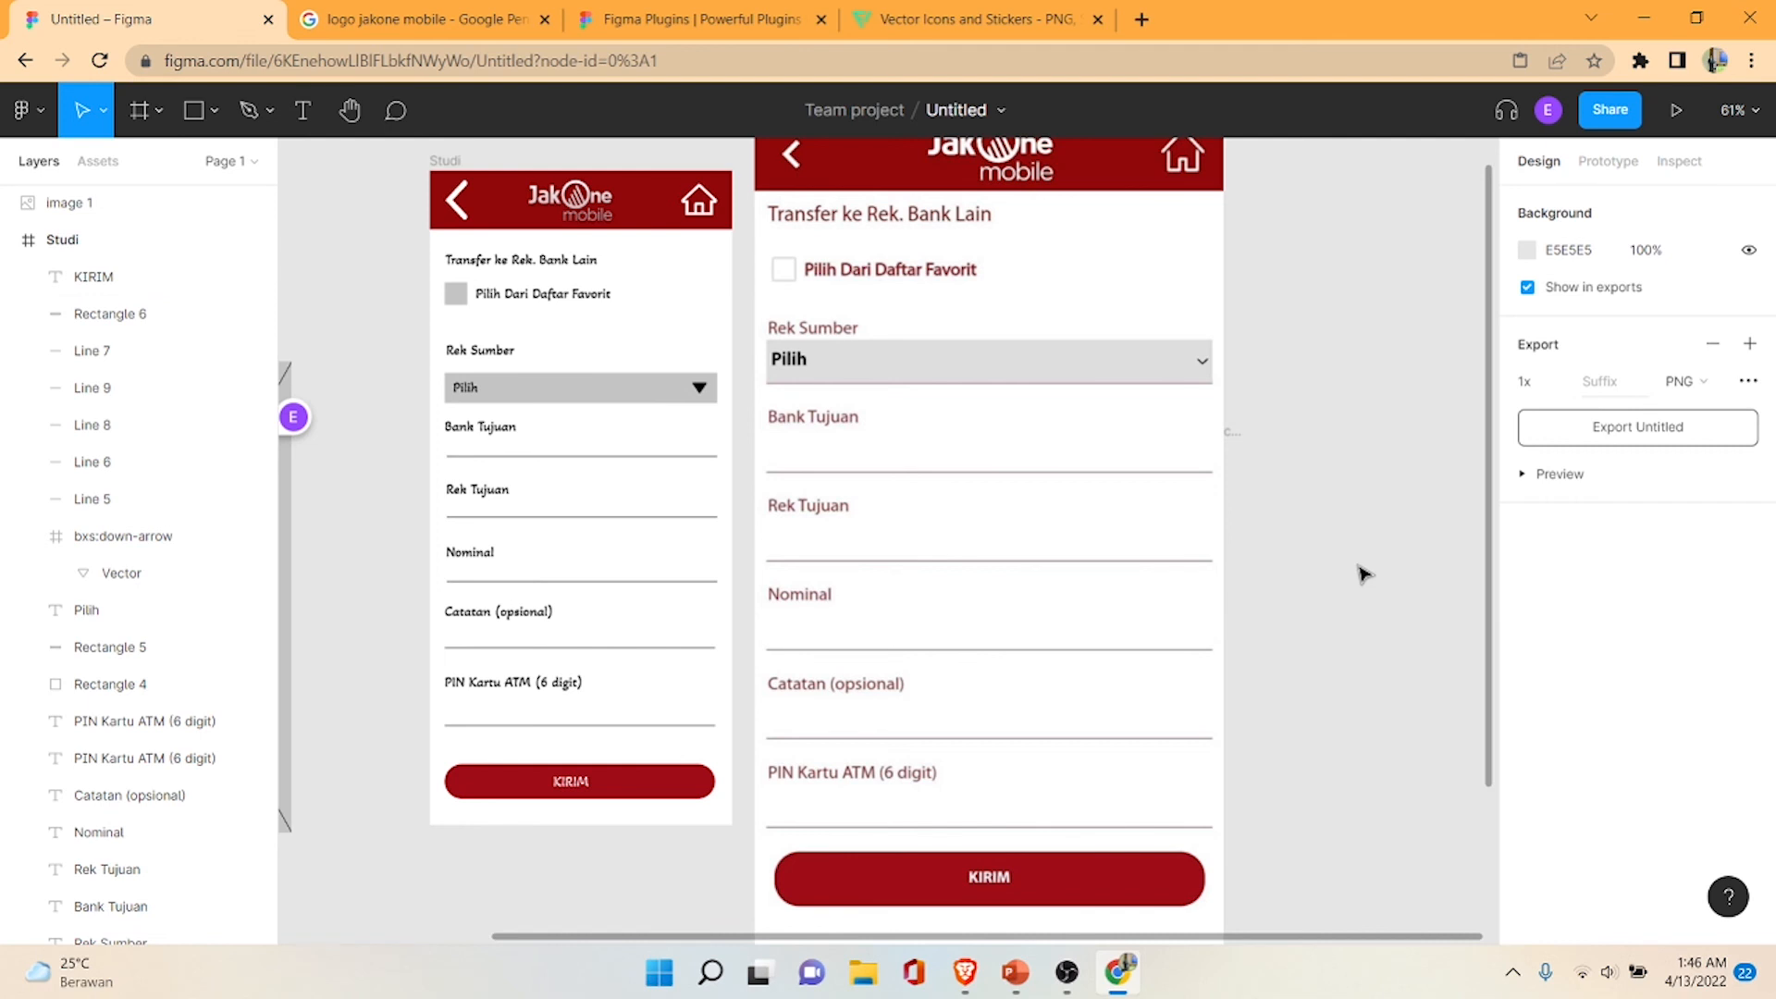